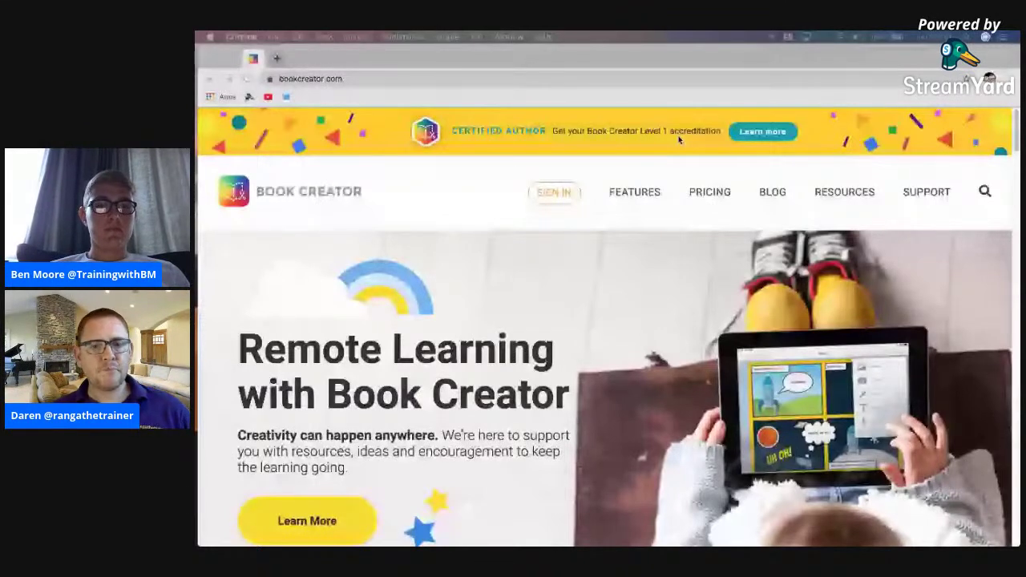
Sign in to Book Creator as a teacher with the existing Google account
{"action": "left_click", "coordinate": [551, 195]}
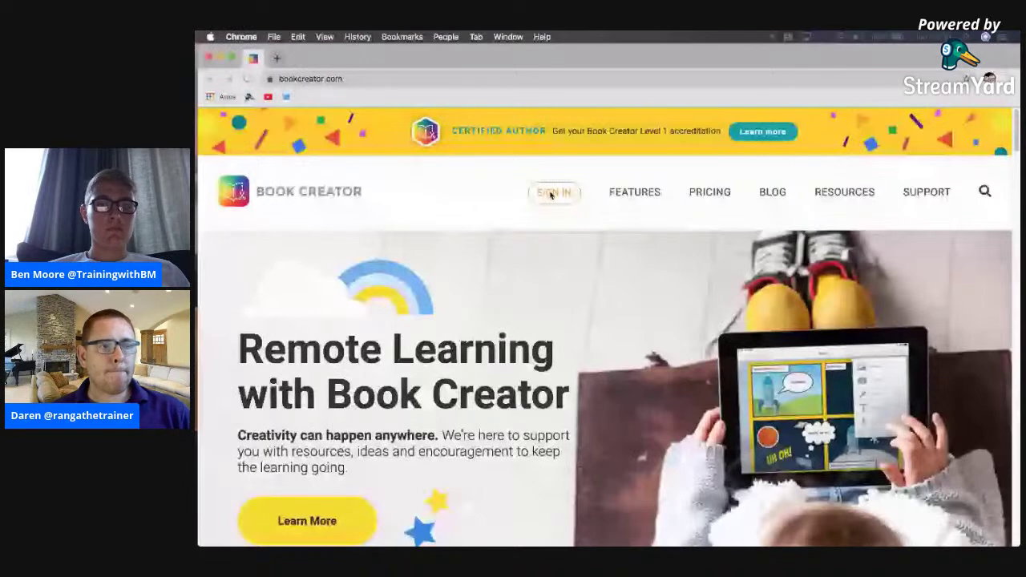
{"action": "left_click", "coordinate": [553, 194]}
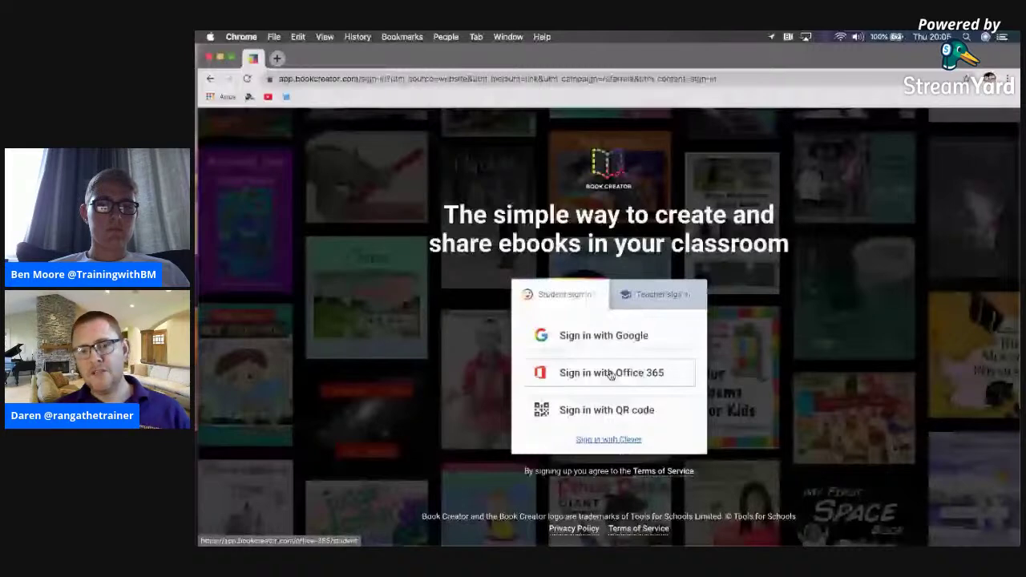
{"action": "left_click", "coordinate": [662, 293]}
{"action": "left_click", "coordinate": [604, 337]}
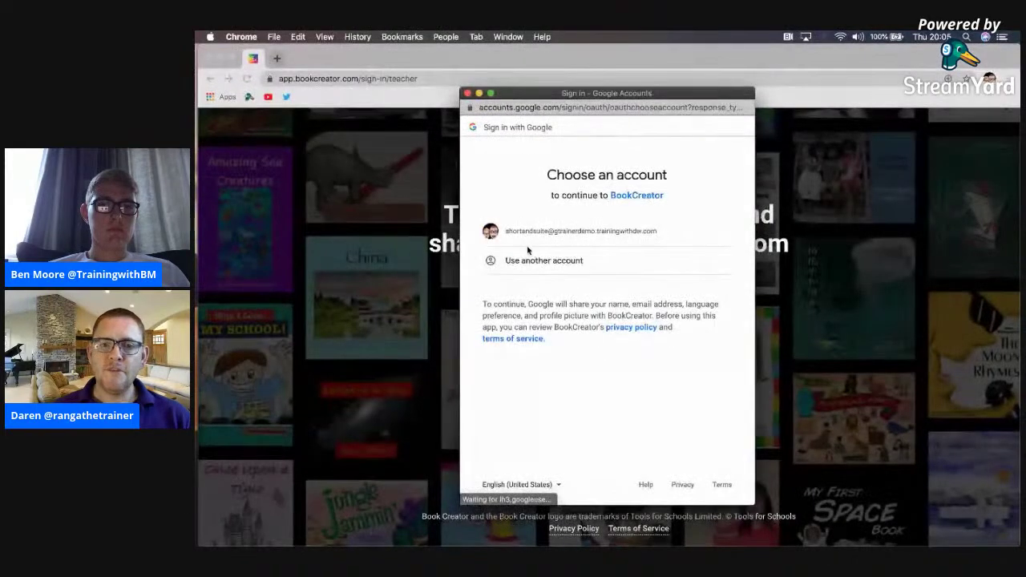
{"action": "left_click", "coordinate": [534, 231]}
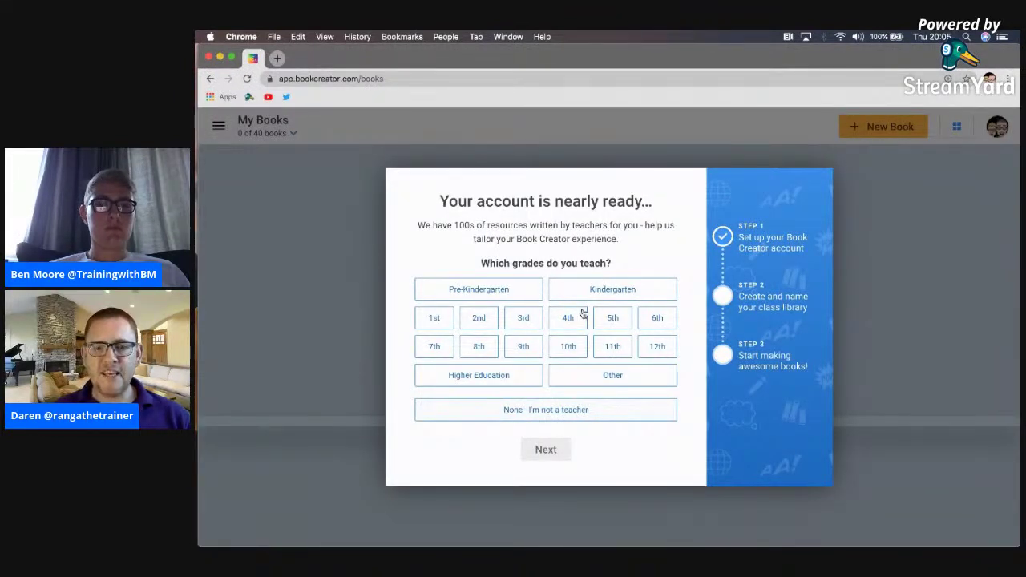
Choose 7th through 12th as the grades taught and continue the account setup
{"action": "left_click", "coordinate": [437, 350]}
{"action": "left_click", "coordinate": [474, 348]}
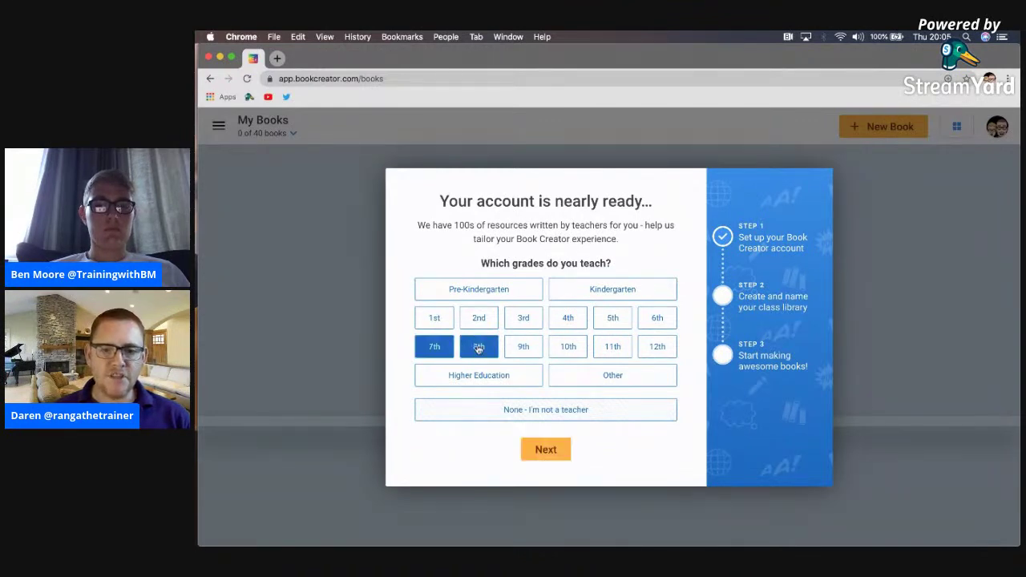
{"action": "left_click", "coordinate": [522, 348]}
{"action": "left_click", "coordinate": [566, 348]}
{"action": "left_click", "coordinate": [612, 347]}
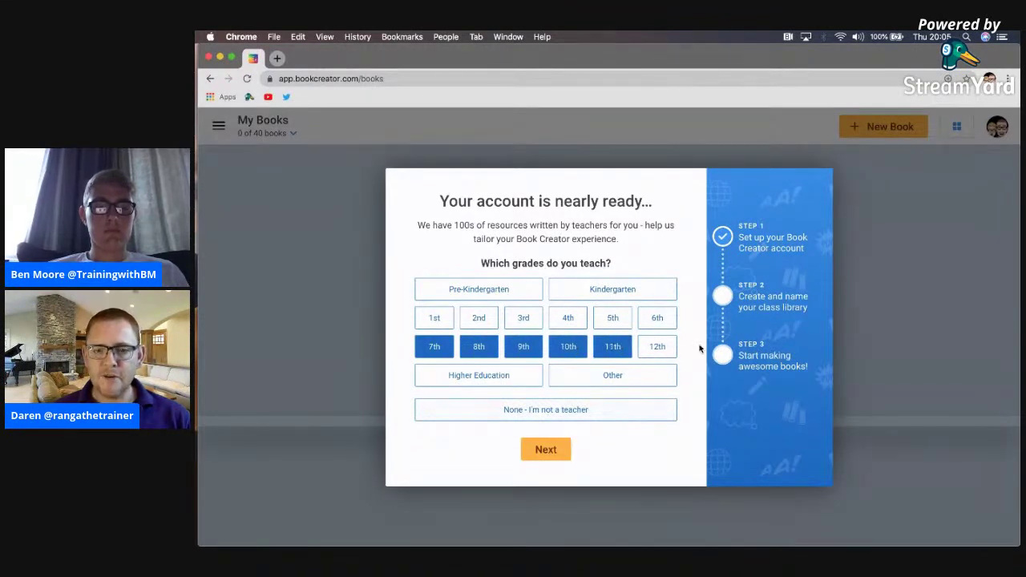
{"action": "left_click", "coordinate": [667, 348]}
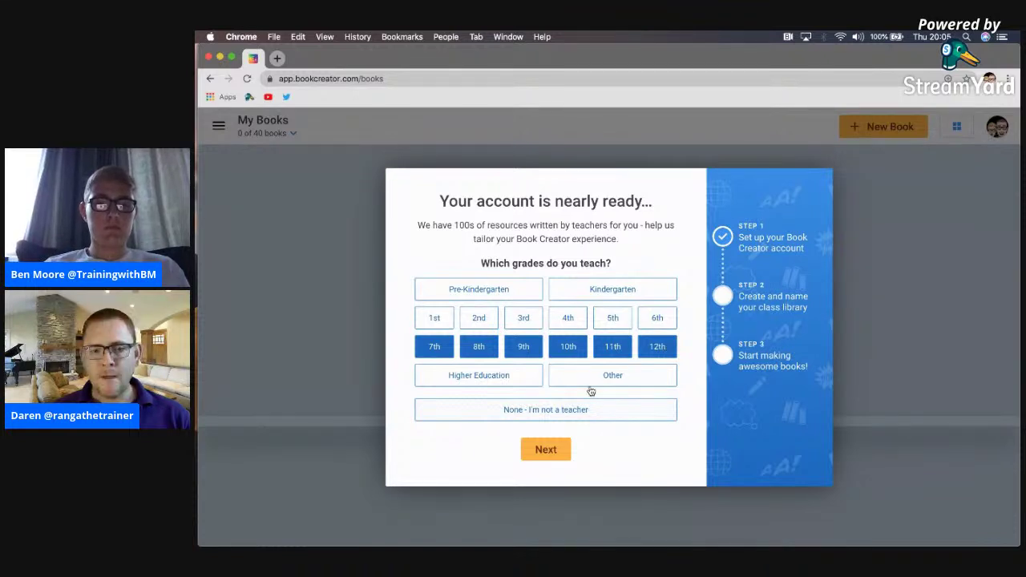
{"action": "left_click", "coordinate": [546, 450]}
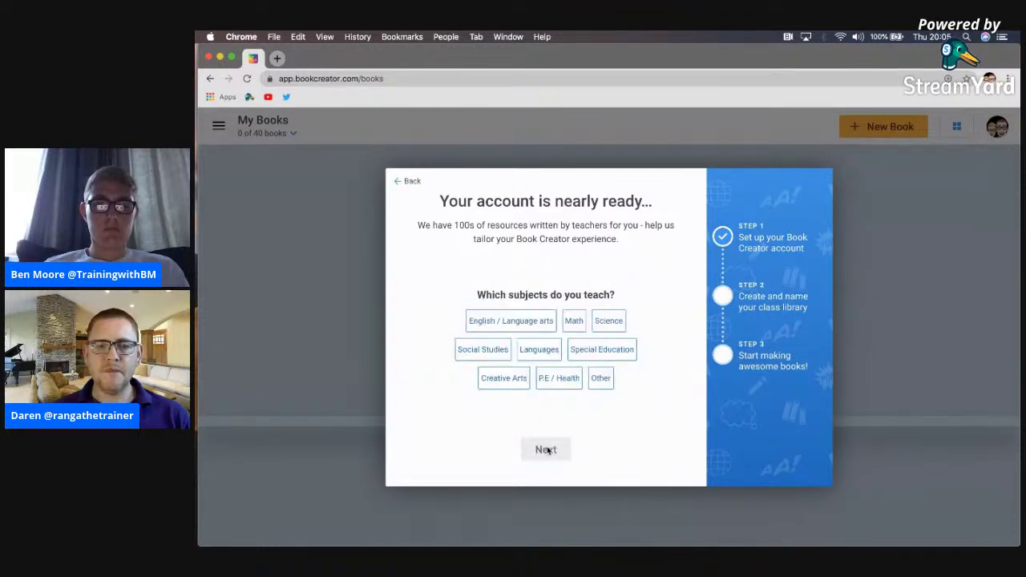
Choose all nine subjects taught, from English / Language arts to Other, and continue the account setup
{"action": "left_click", "coordinate": [508, 321]}
{"action": "left_click", "coordinate": [573, 320]}
{"action": "left_click", "coordinate": [608, 320]}
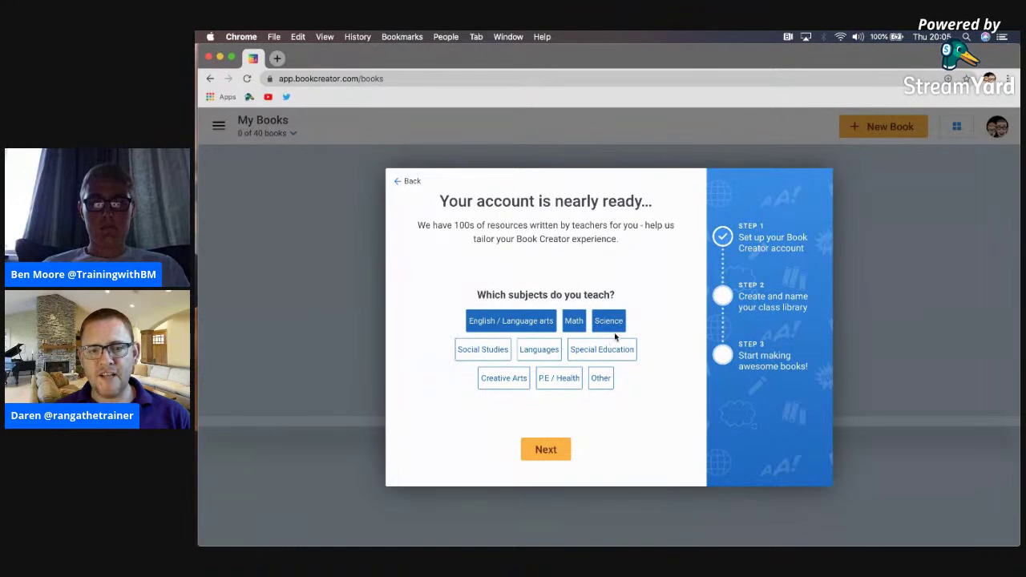
{"action": "left_click", "coordinate": [601, 349]}
{"action": "left_click", "coordinate": [548, 350]}
{"action": "left_click", "coordinate": [473, 352]}
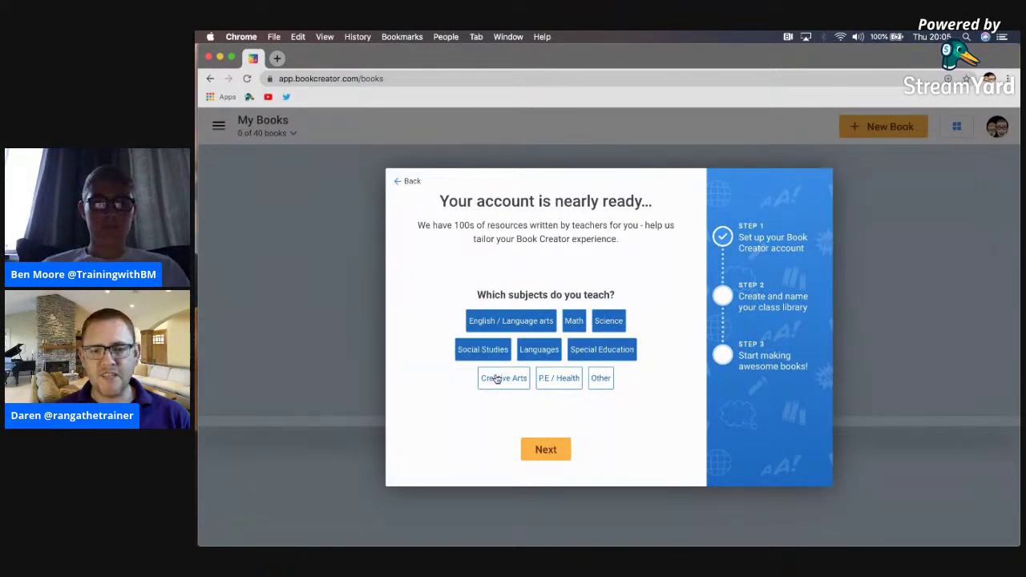
{"action": "left_click", "coordinate": [499, 378]}
{"action": "left_click", "coordinate": [556, 377]}
{"action": "left_click", "coordinate": [600, 377]}
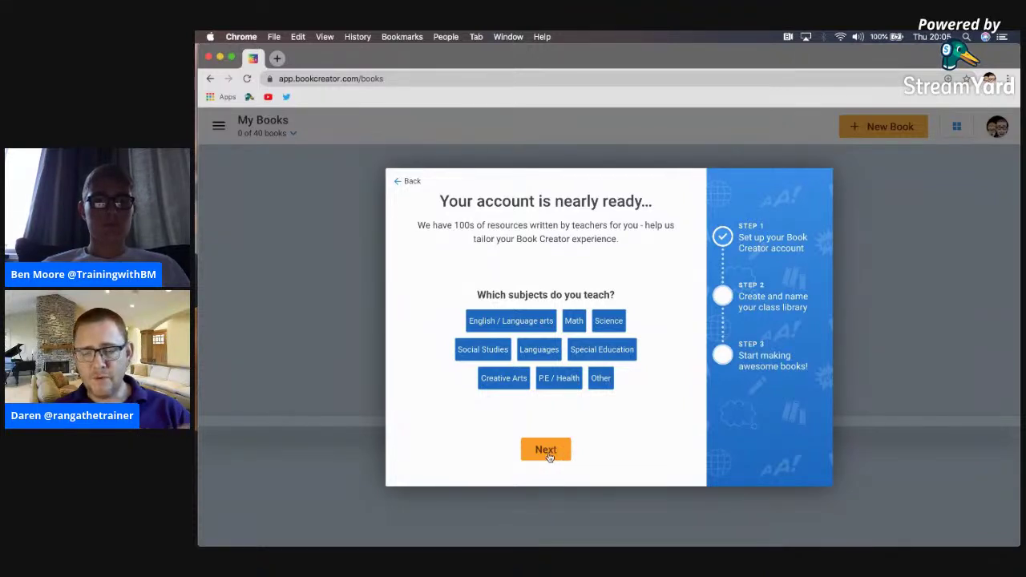
{"action": "left_click", "coordinate": [545, 451]}
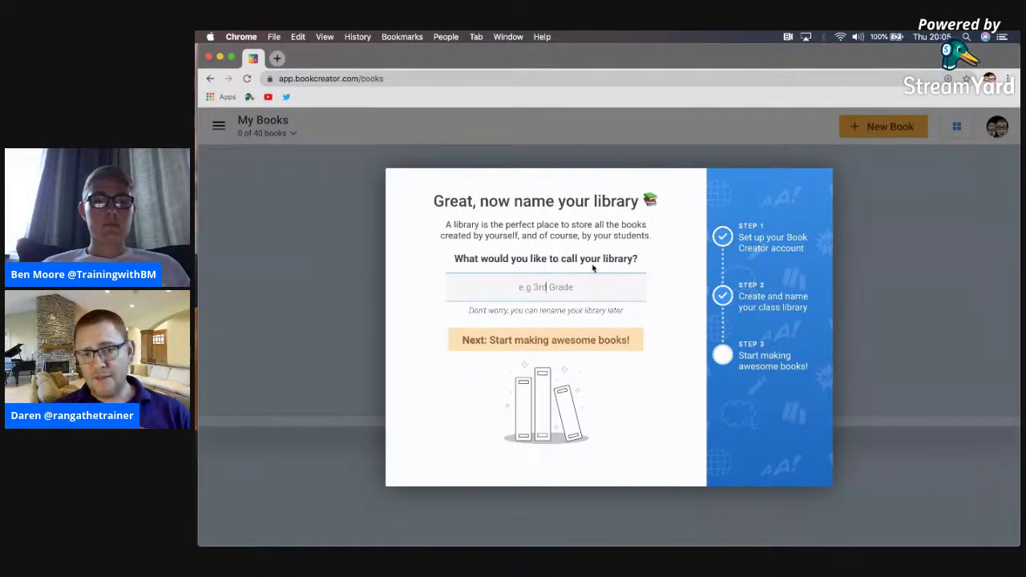
Name the library "Short & Suite" and finish the setup without installing a desktop shortcut
{"action": "type", "text": "Short & Suite"}
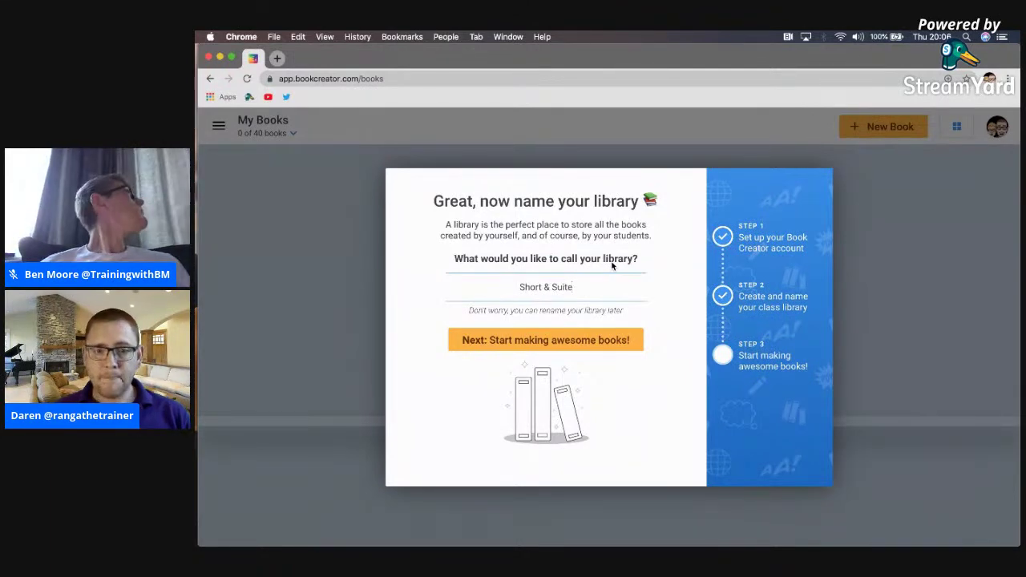
{"action": "left_click", "coordinate": [530, 343]}
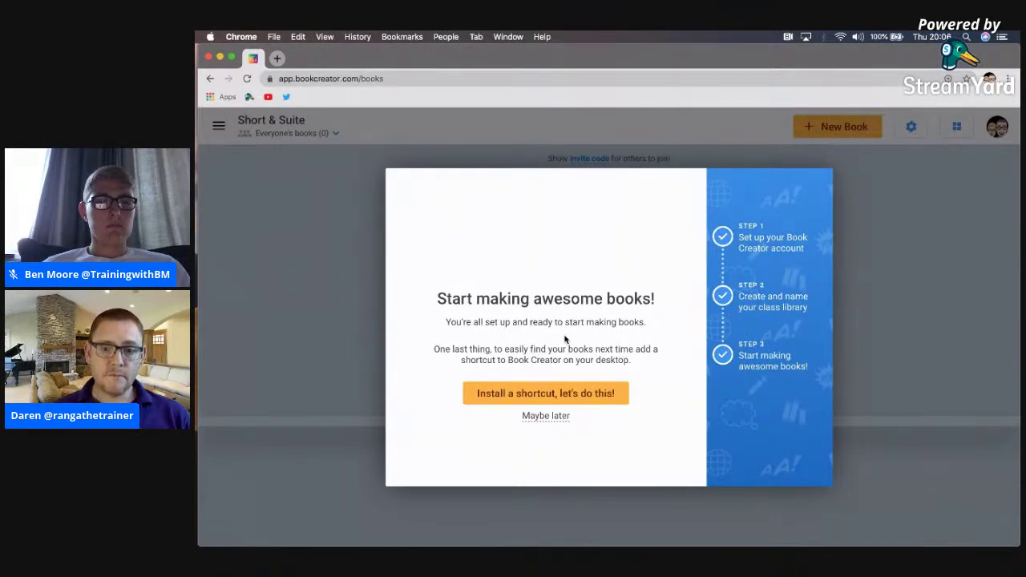
{"action": "left_click", "coordinate": [545, 416]}
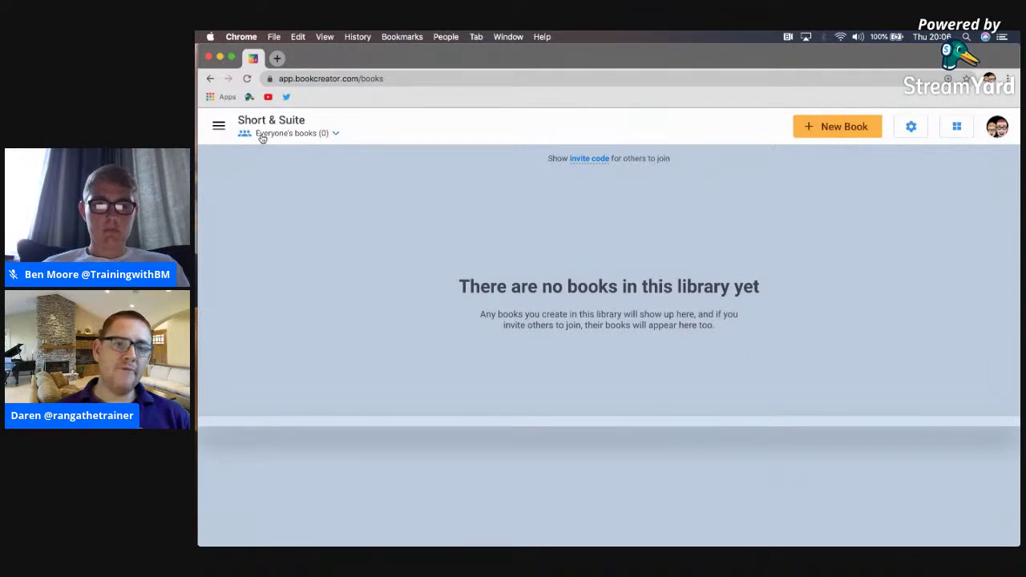
View the Short & Suite library's list of teachers and authors, and open the Teacher Dashboard
{"action": "left_click", "coordinate": [337, 135]}
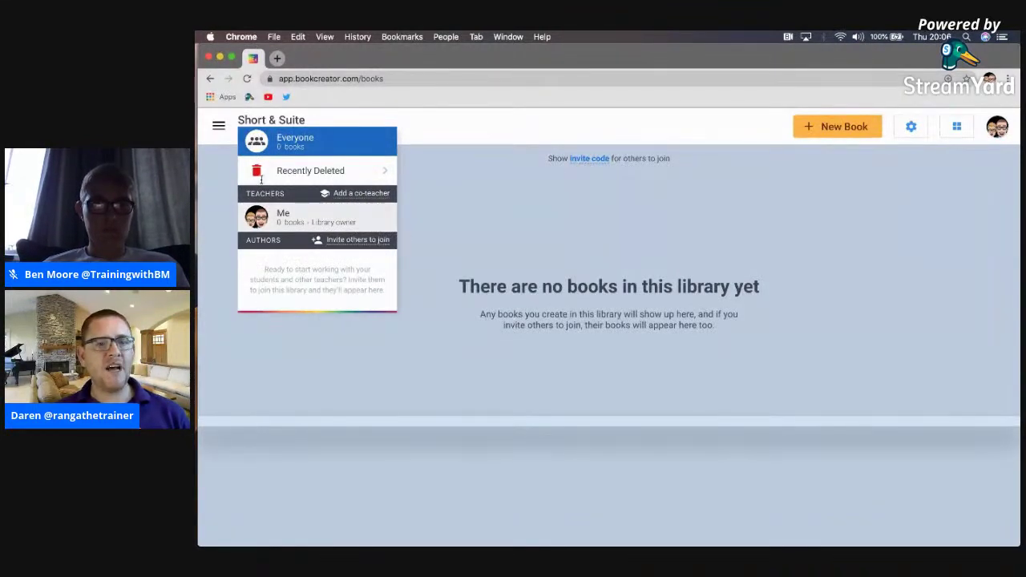
{"action": "left_click", "coordinate": [403, 205]}
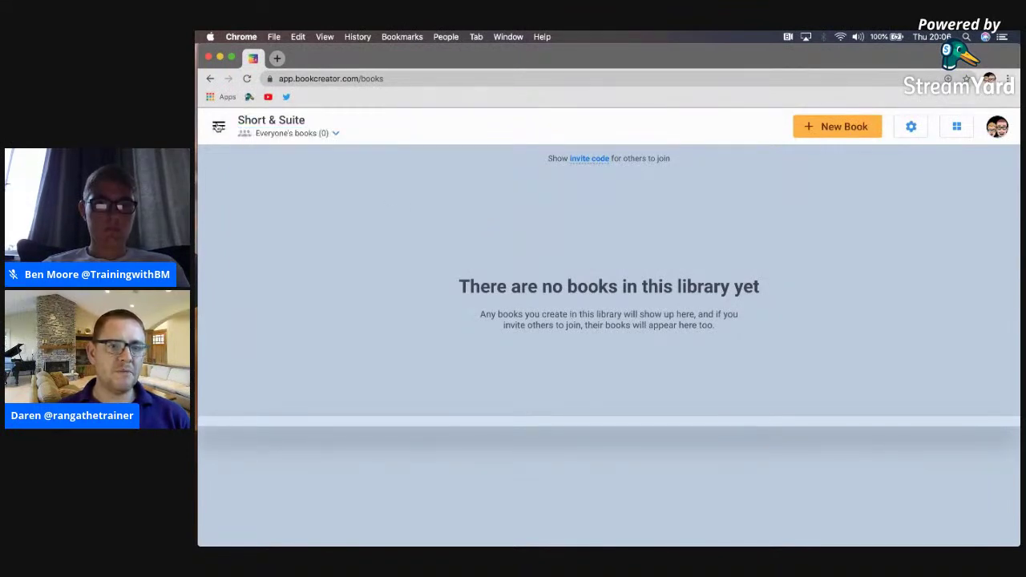
{"action": "left_click", "coordinate": [217, 128]}
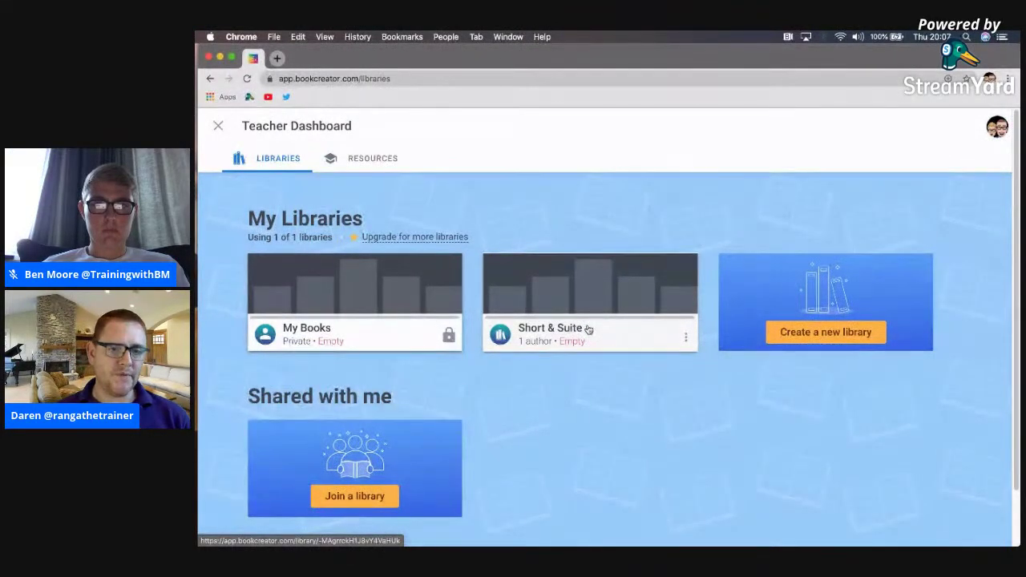
Look through the teacher resources by grade and subject, and open the Creative Arts resources page
{"action": "left_click", "coordinate": [372, 159]}
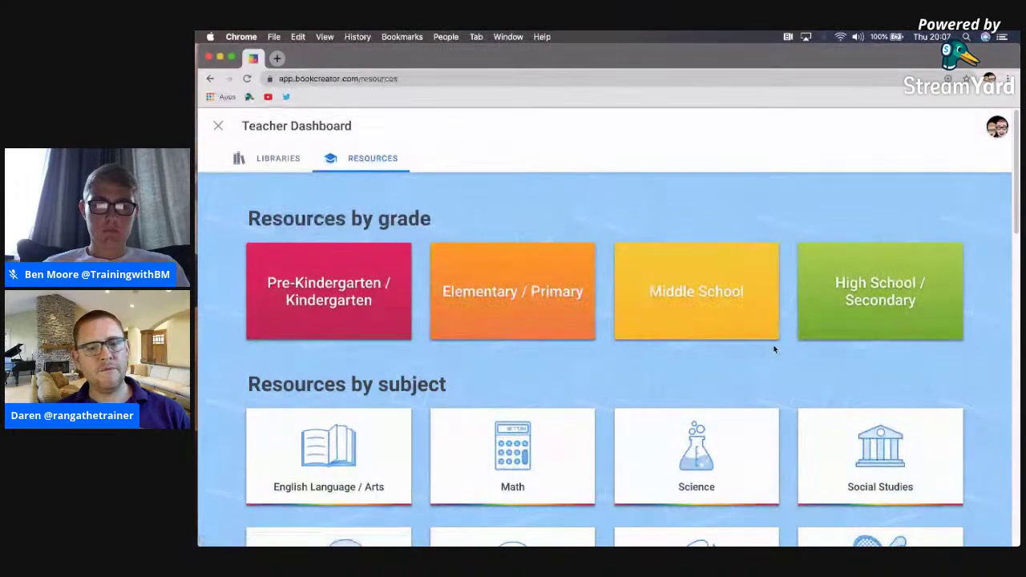
{"action": "scroll", "coordinate": [444, 358], "scroll_direction": "down", "scroll_amount": 1}
{"action": "scroll", "coordinate": [392, 407], "scroll_direction": "down", "scroll_amount": 1}
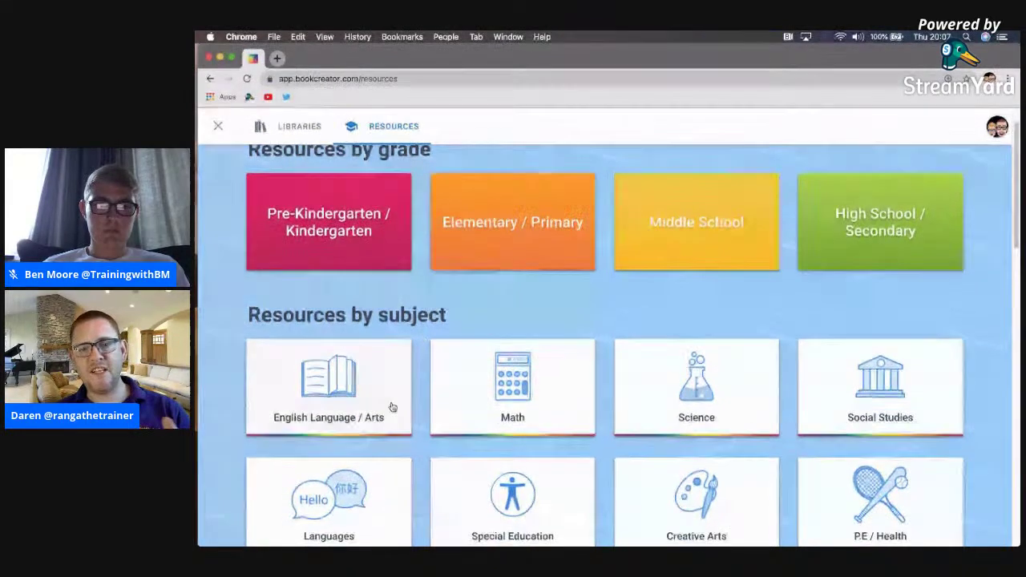
{"action": "scroll", "coordinate": [793, 257], "scroll_direction": "down", "scroll_amount": 3}
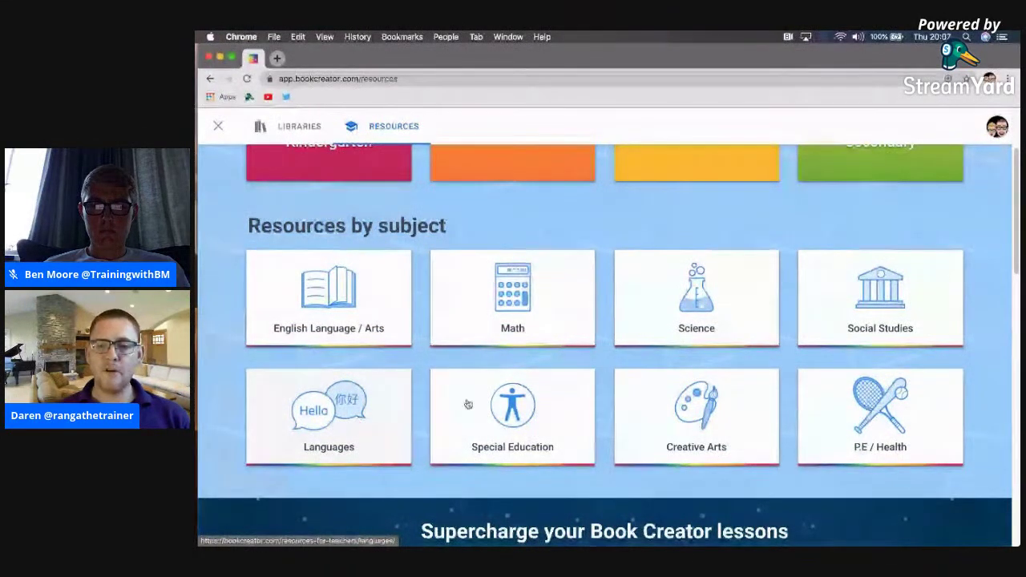
{"action": "left_click", "coordinate": [677, 403]}
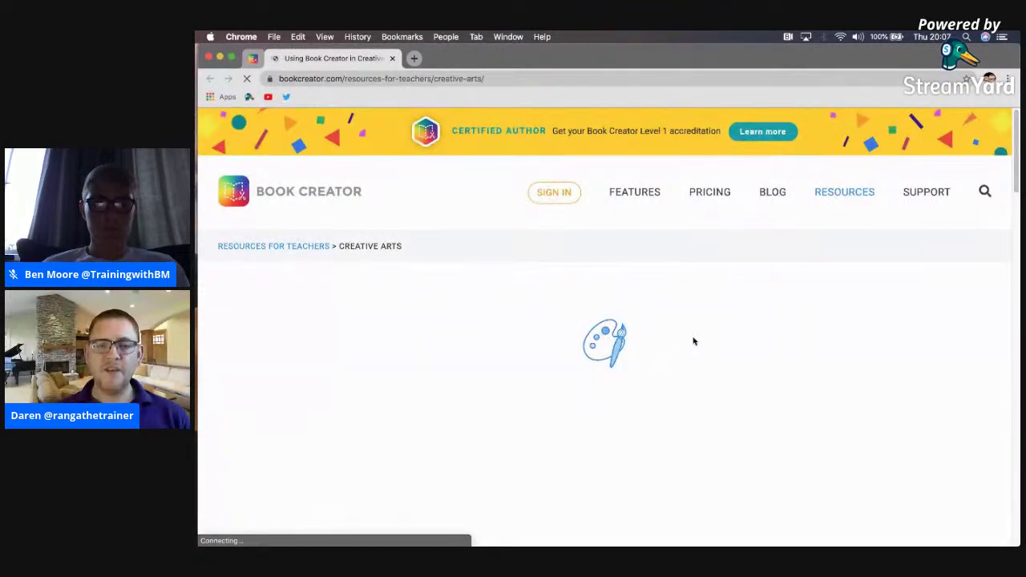
{"action": "left_click", "coordinate": [549, 198]}
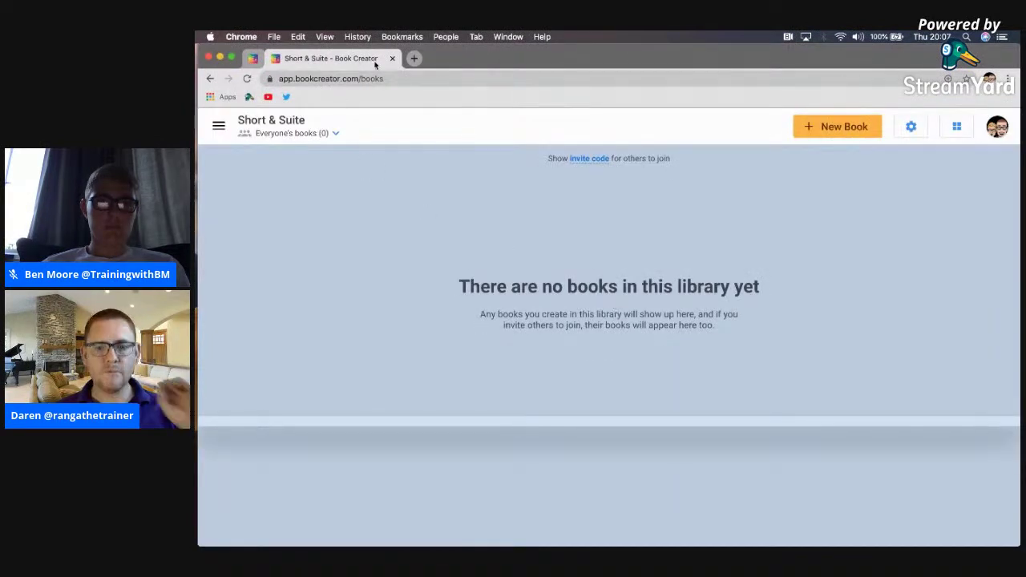
{"action": "left_click", "coordinate": [210, 79]}
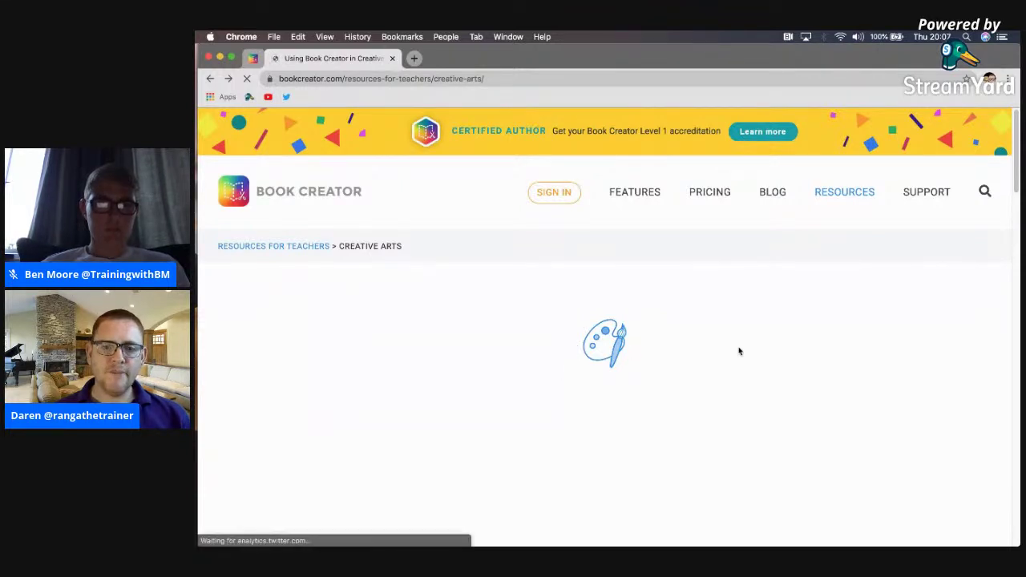
Look through the Creative Arts page and its full selection of example books
{"action": "scroll", "coordinate": [661, 409], "scroll_direction": "down", "scroll_amount": 3}
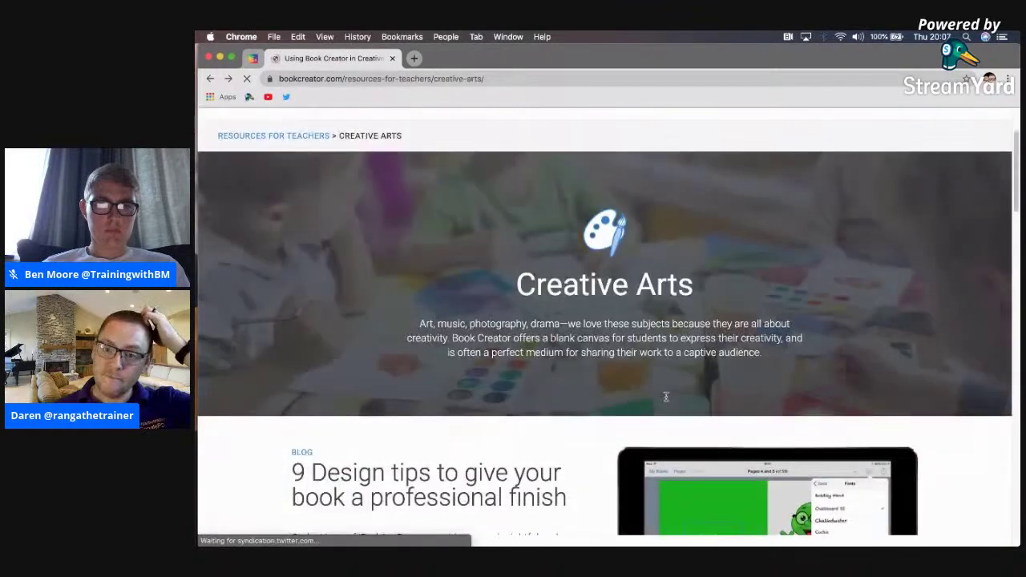
{"action": "scroll", "coordinate": [419, 495], "scroll_direction": "down", "scroll_amount": 3}
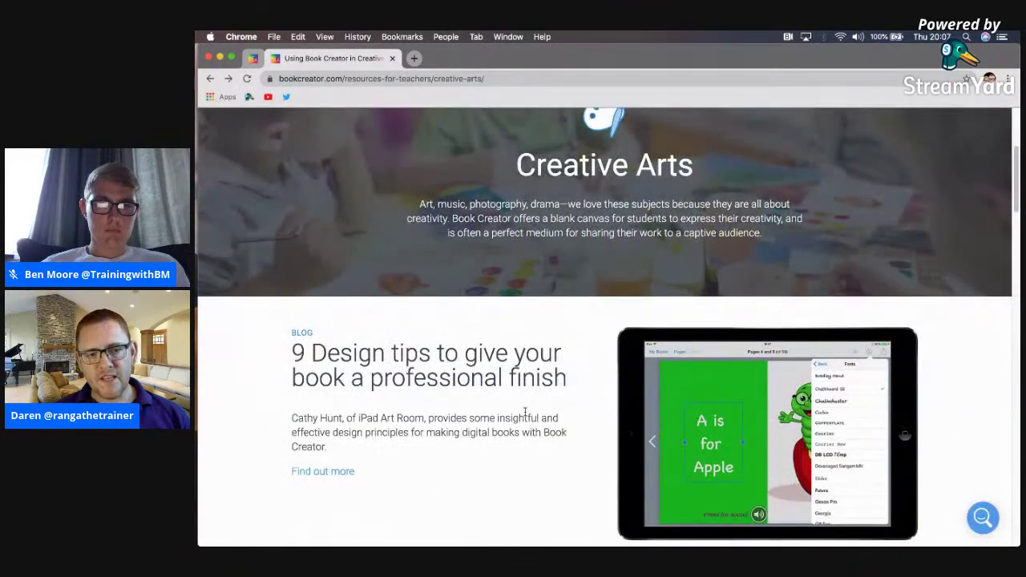
{"action": "scroll", "coordinate": [528, 421], "scroll_direction": "down", "scroll_amount": 10}
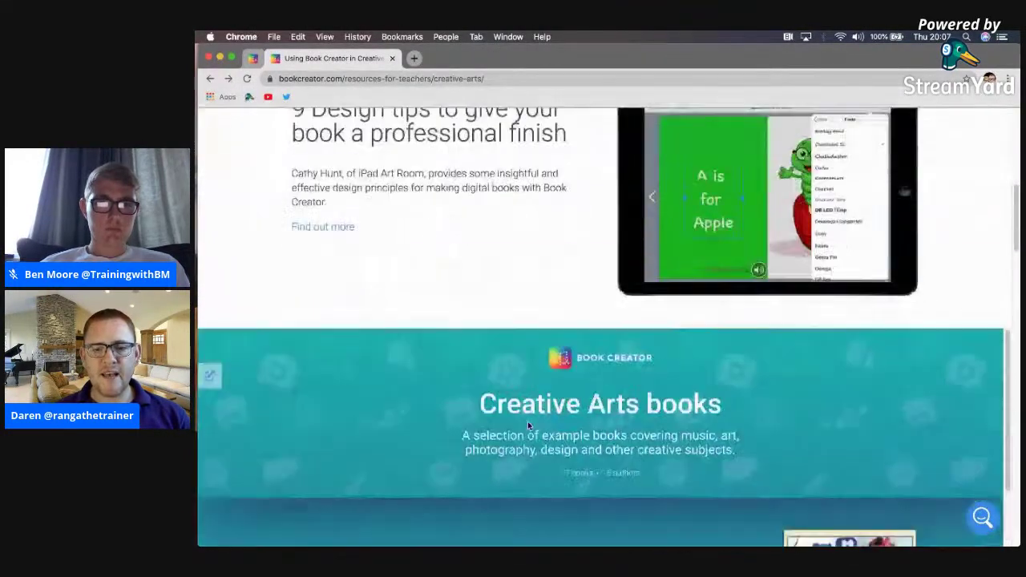
{"action": "scroll", "coordinate": [527, 425], "scroll_direction": "down", "scroll_amount": 3}
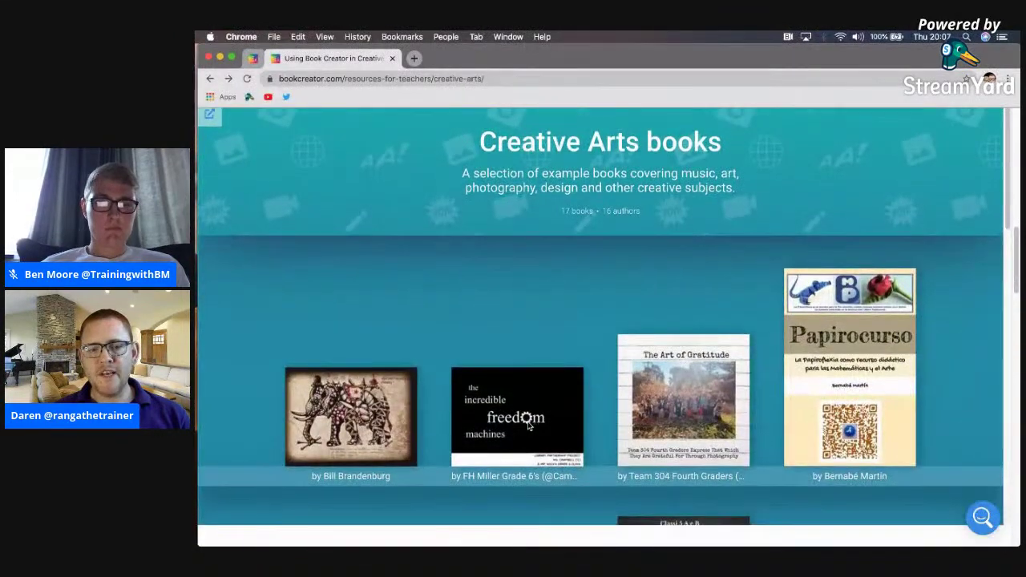
{"action": "scroll", "coordinate": [527, 426], "scroll_direction": "down", "scroll_amount": 5}
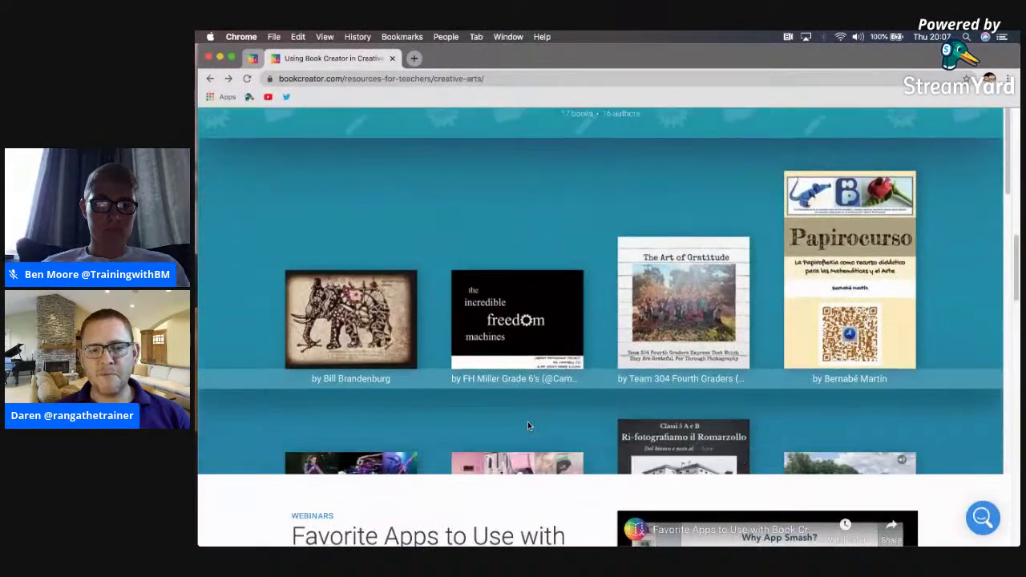
{"action": "scroll", "coordinate": [527, 421], "scroll_direction": "down", "scroll_amount": 3}
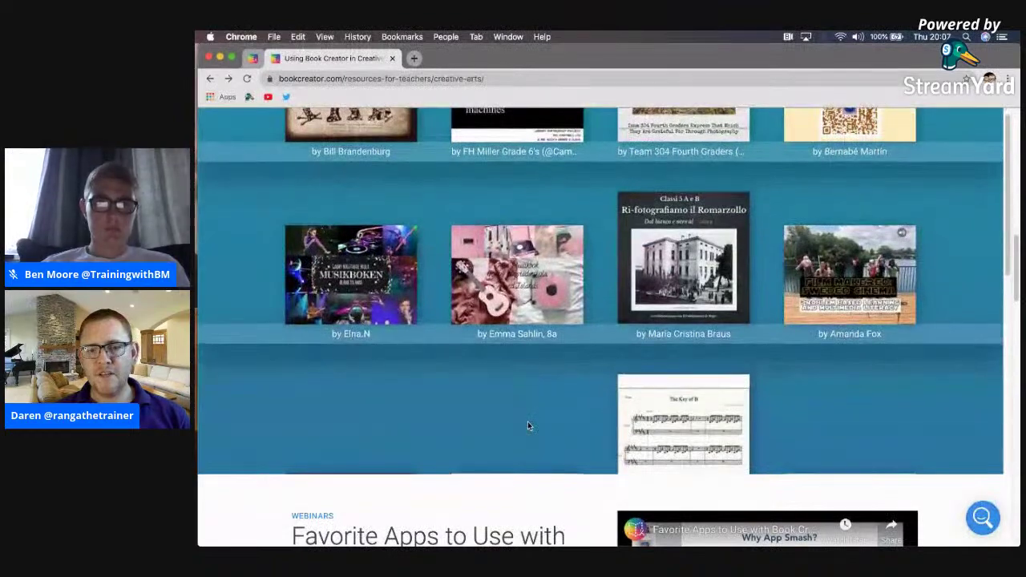
{"action": "scroll", "coordinate": [527, 425], "scroll_direction": "down", "scroll_amount": 7}
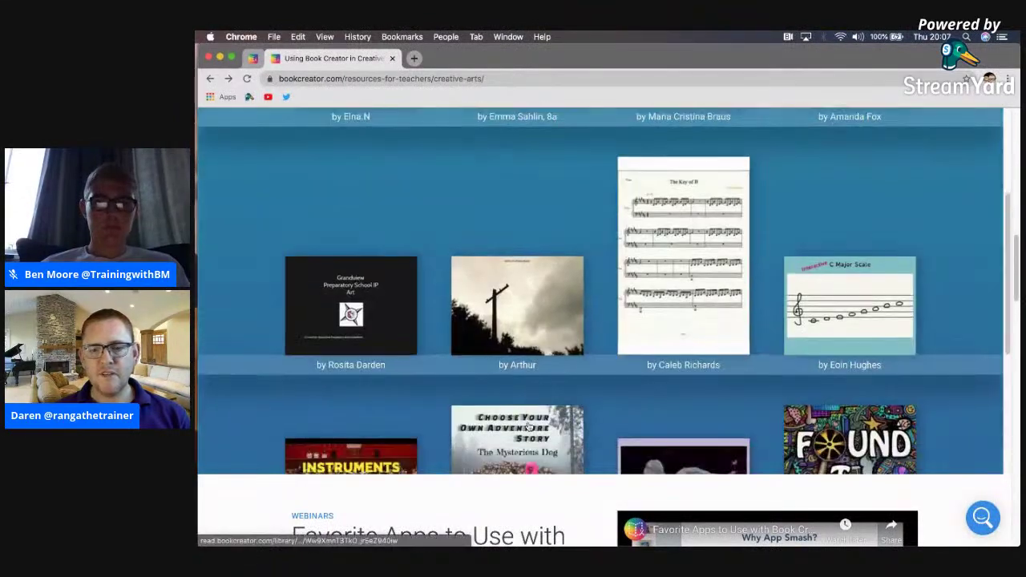
{"action": "scroll", "coordinate": [527, 425], "scroll_direction": "down", "scroll_amount": 2}
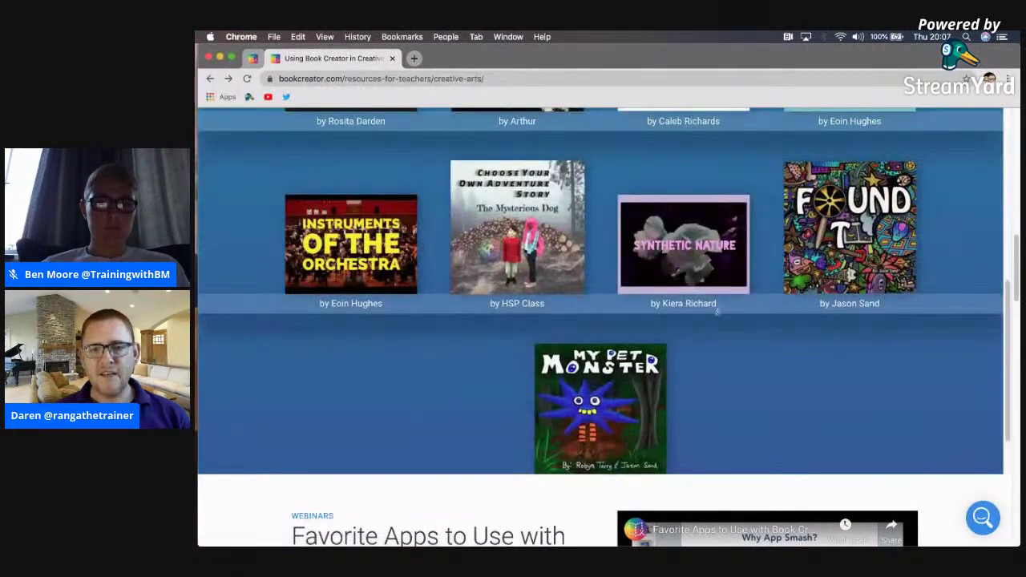
{"action": "scroll", "coordinate": [713, 364], "scroll_direction": "down", "scroll_amount": 2}
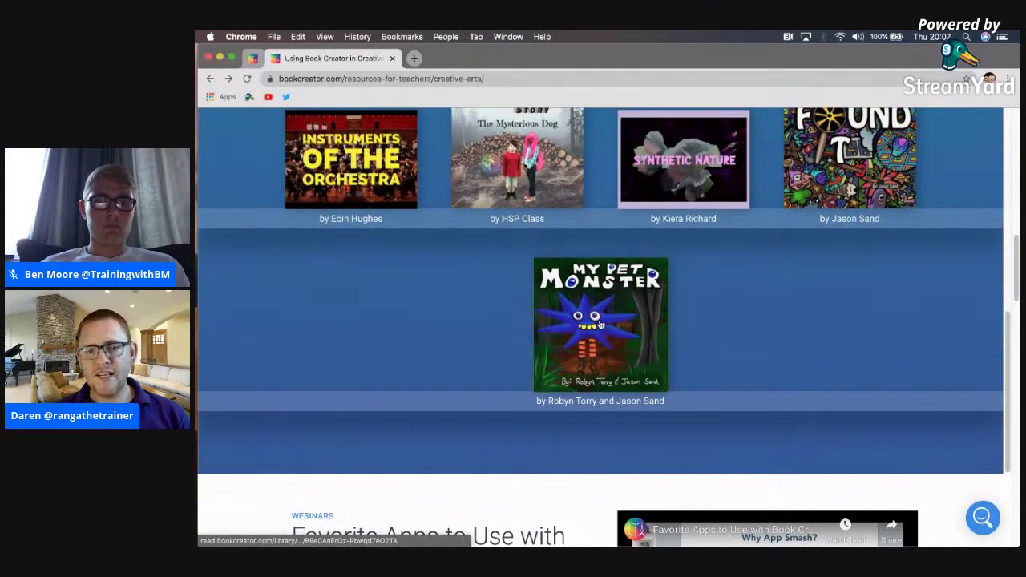
Open the example book "My Pet Monster" and turn from its cover to the next pages
{"action": "left_click", "coordinate": [599, 323]}
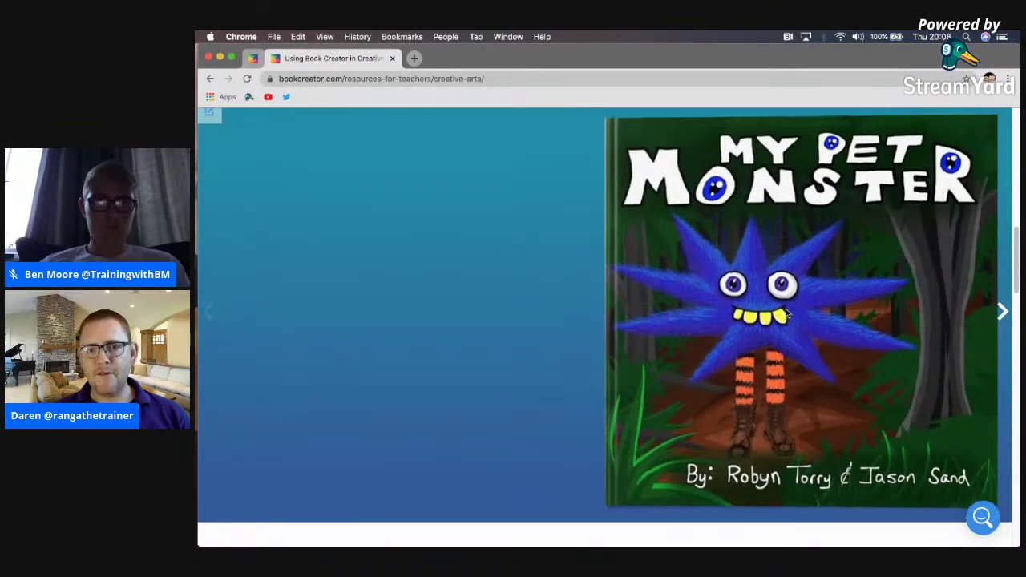
{"action": "left_click", "coordinate": [1003, 313]}
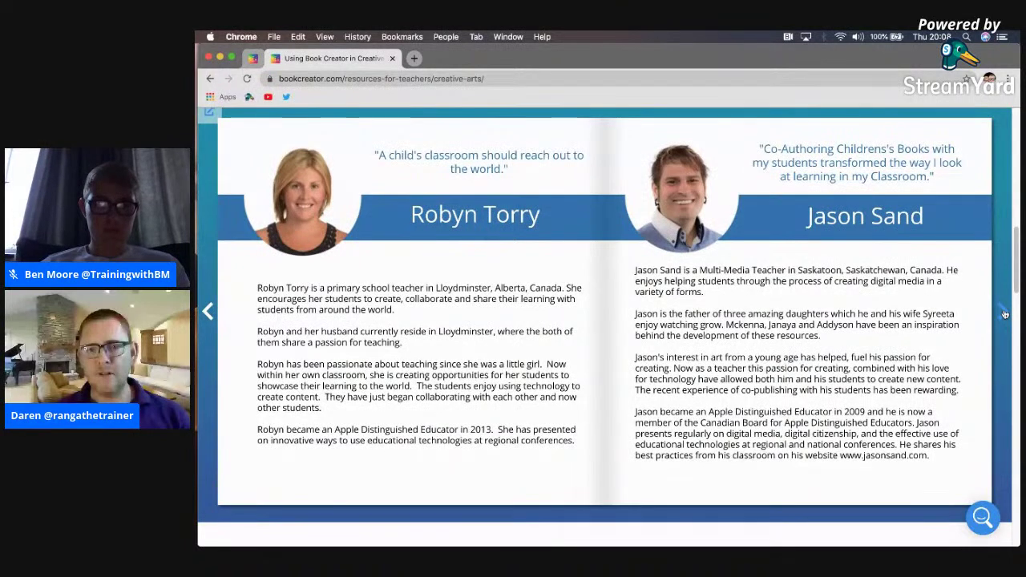
Turn through the pages of "My Pet Monster", looking at the monster drawings, their descriptions and the audio recordings
{"action": "left_click", "coordinate": [1004, 314]}
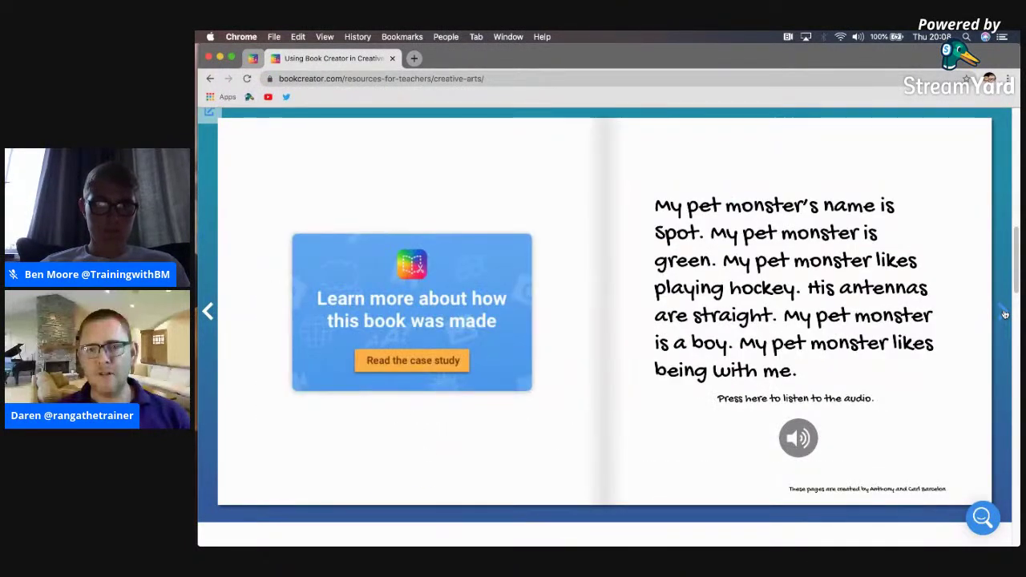
{"action": "left_click", "coordinate": [801, 441]}
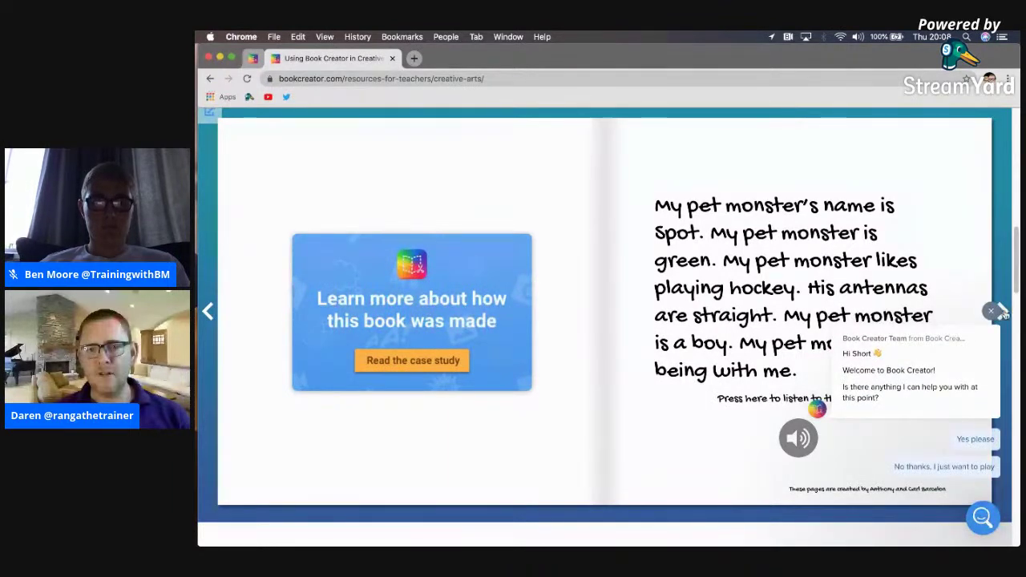
{"action": "left_click", "coordinate": [1003, 314]}
{"action": "left_click", "coordinate": [1003, 314]}
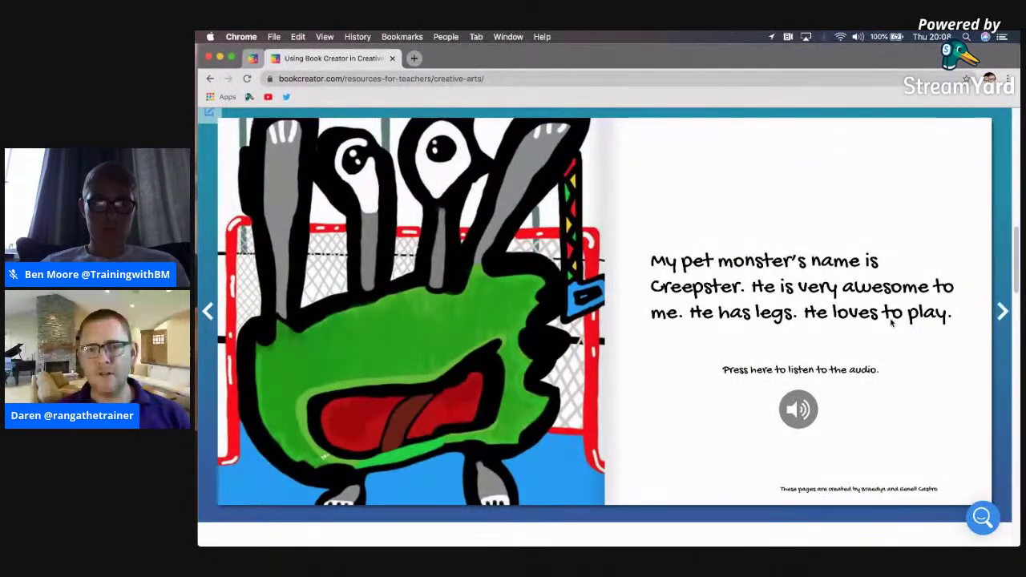
{"action": "left_click", "coordinate": [1000, 311]}
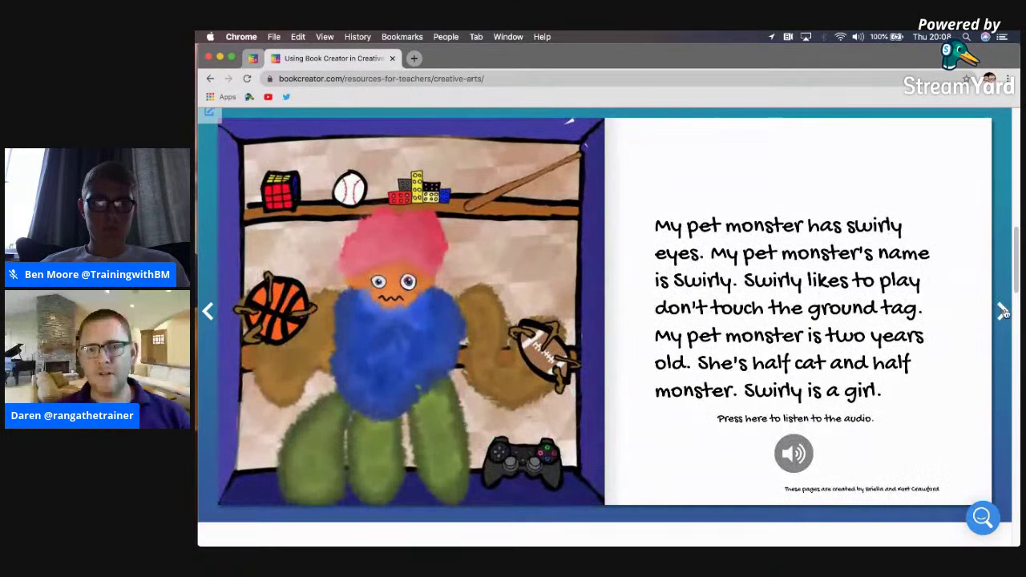
{"action": "left_click", "coordinate": [1002, 312]}
{"action": "left_click", "coordinate": [1006, 312]}
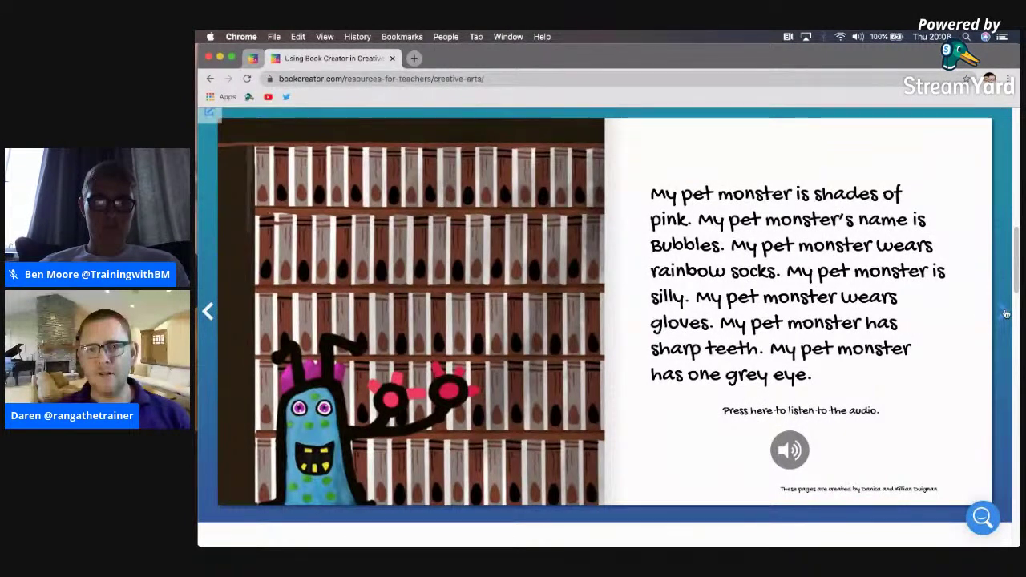
Leave the teacher resources for the Short & Suite library and create a new book in the Square 1:1 Comic shape
{"action": "left_click", "coordinate": [392, 59]}
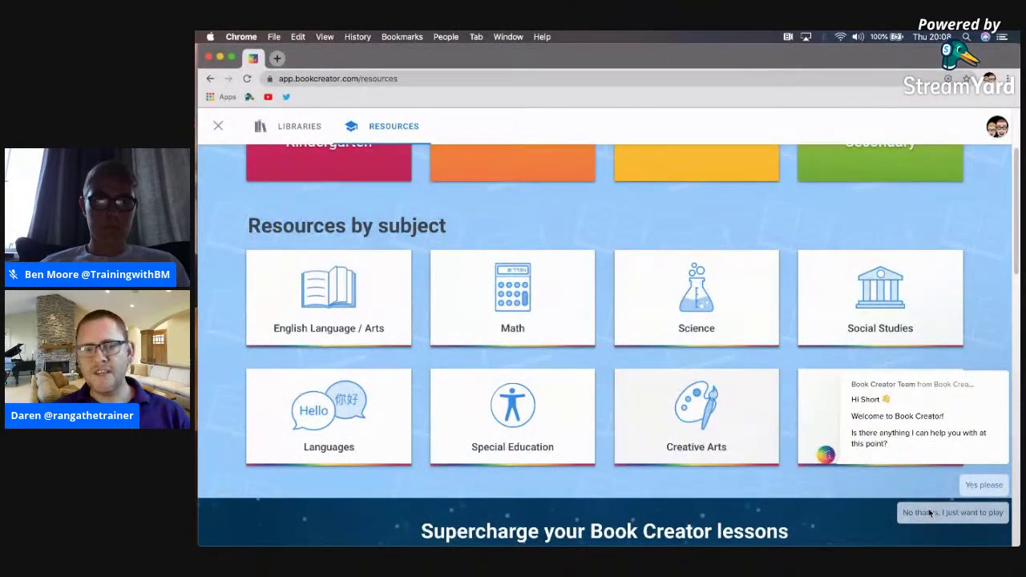
{"action": "left_click", "coordinate": [217, 127]}
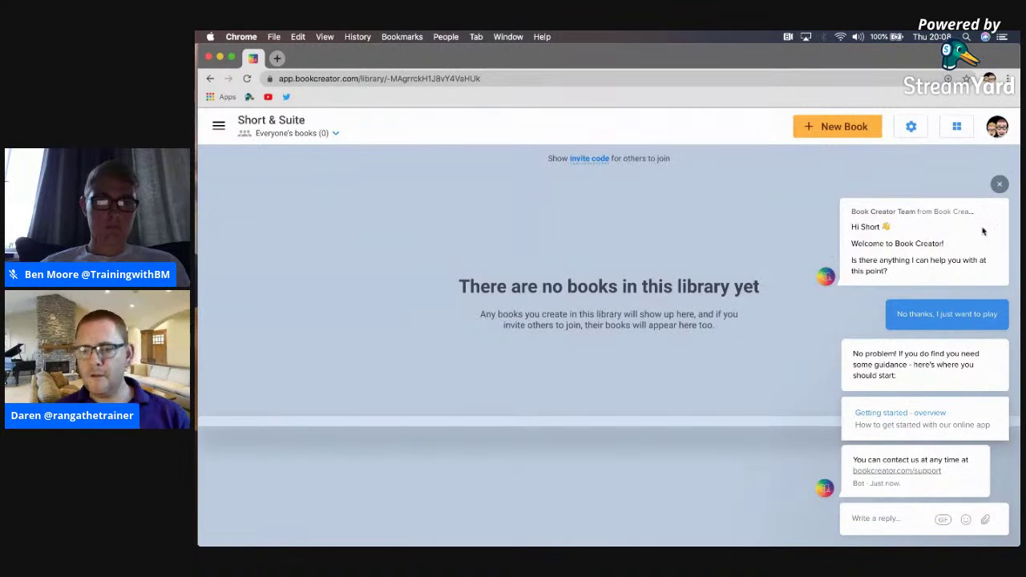
{"action": "left_click", "coordinate": [999, 184]}
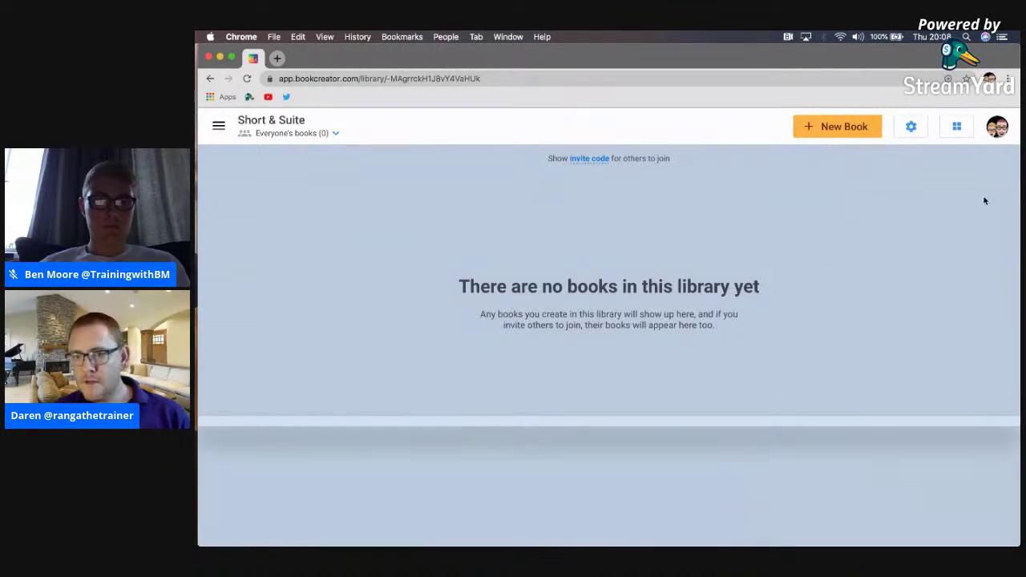
{"action": "left_click", "coordinate": [836, 129]}
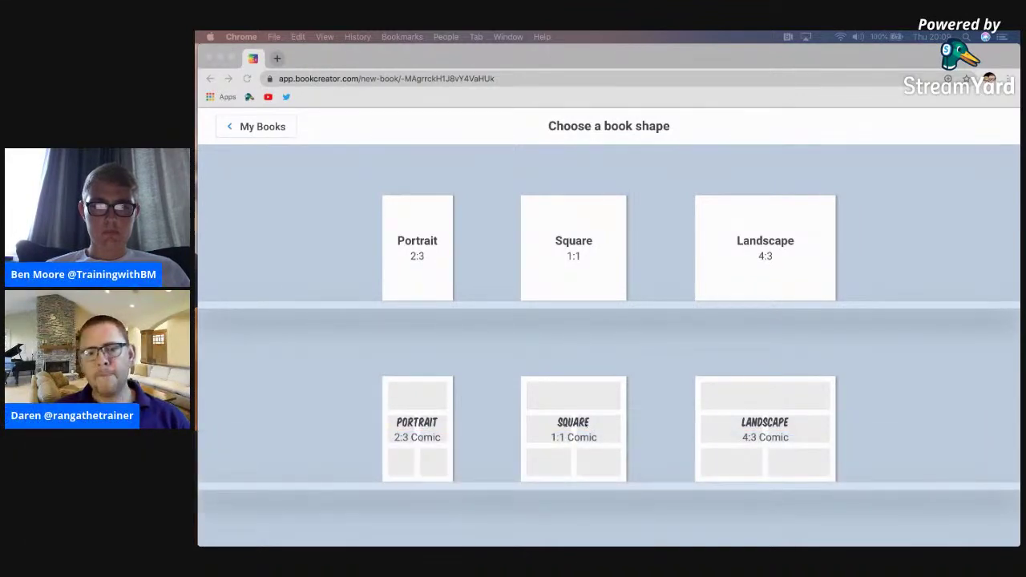
{"action": "left_click", "coordinate": [578, 423]}
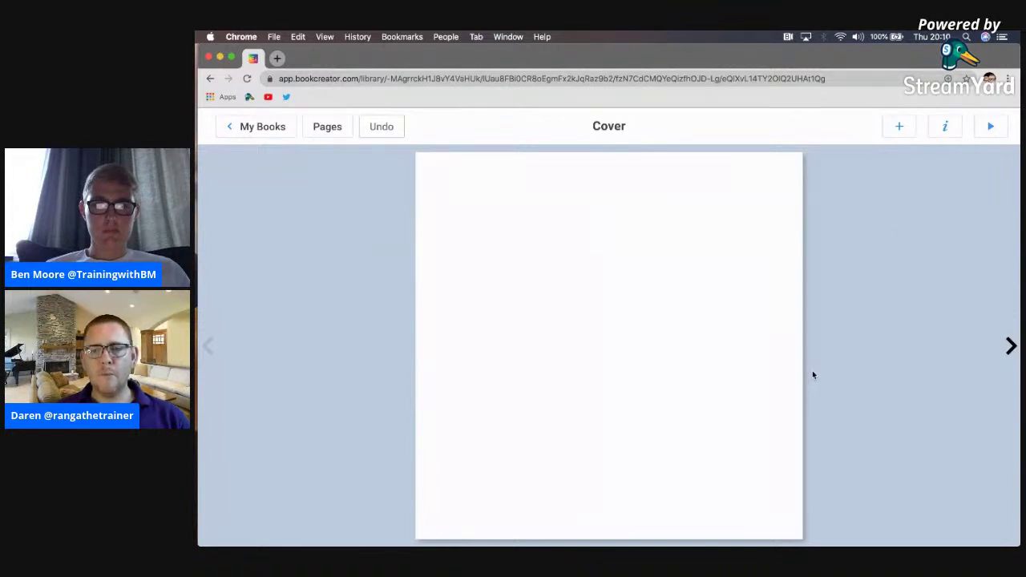
Look through the comic, shape and media items that can be added to the cover, including the import sources
{"action": "left_click", "coordinate": [899, 128]}
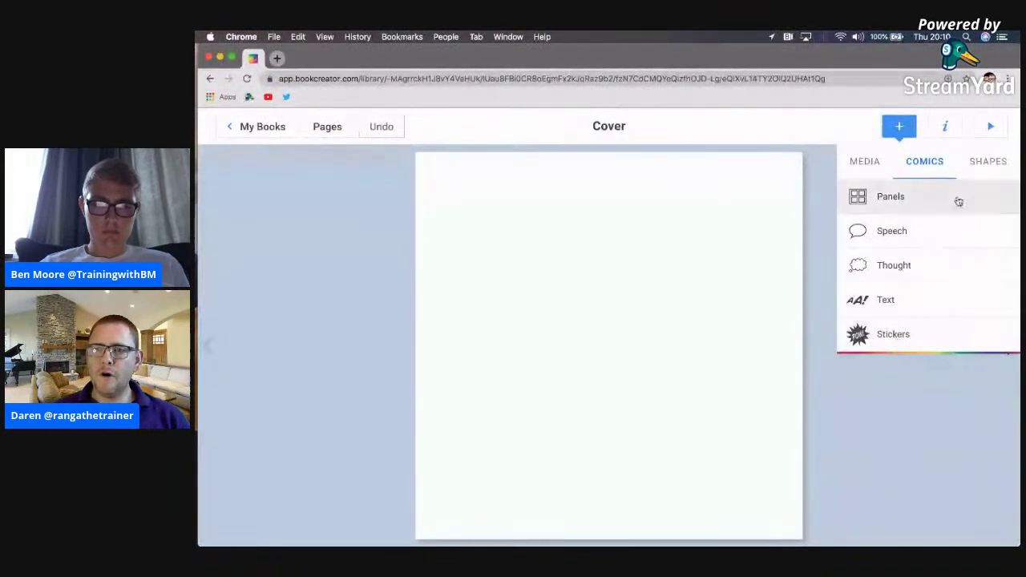
{"action": "left_click", "coordinate": [987, 161]}
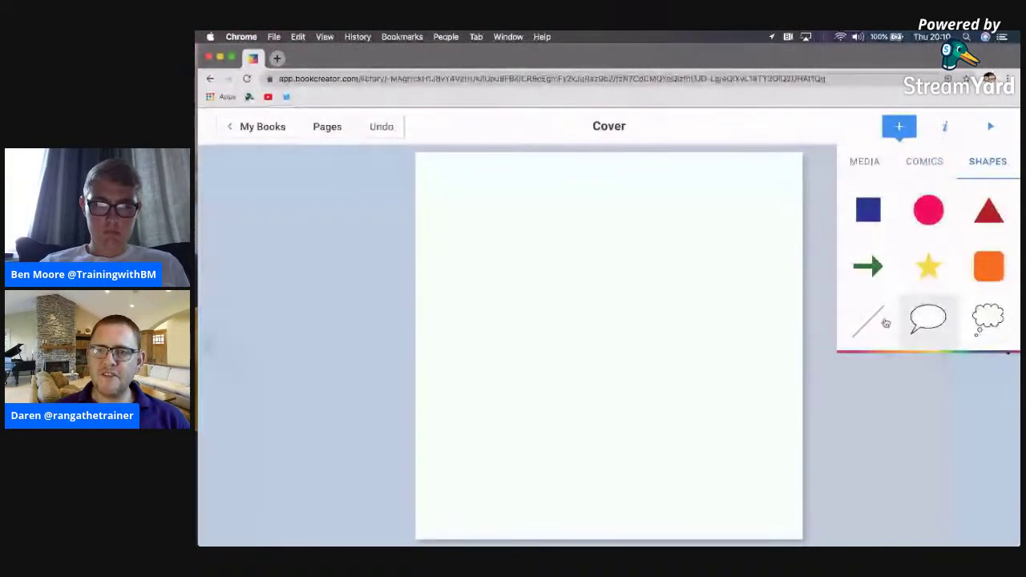
{"action": "left_click", "coordinate": [864, 162]}
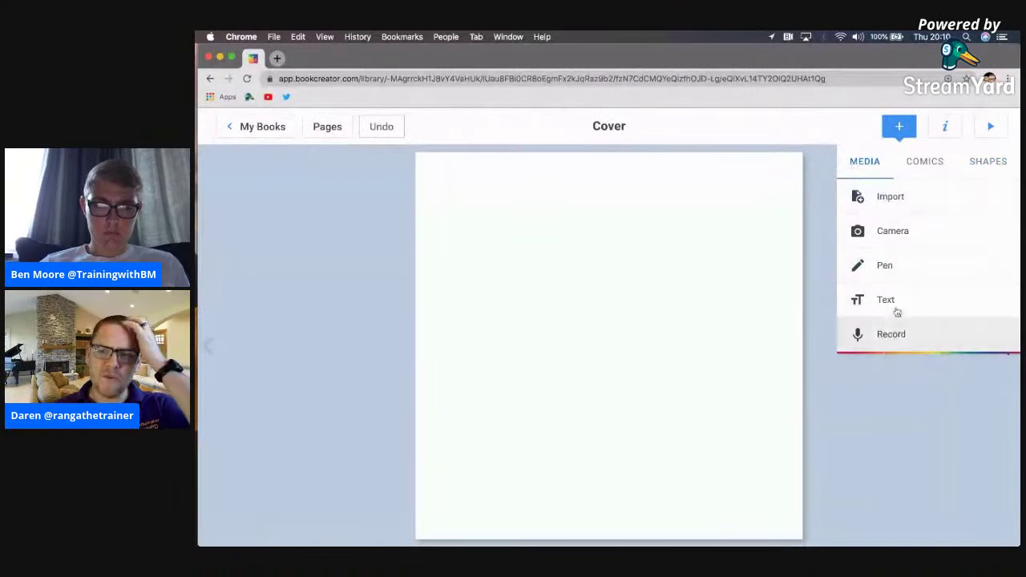
{"action": "left_click", "coordinate": [890, 197]}
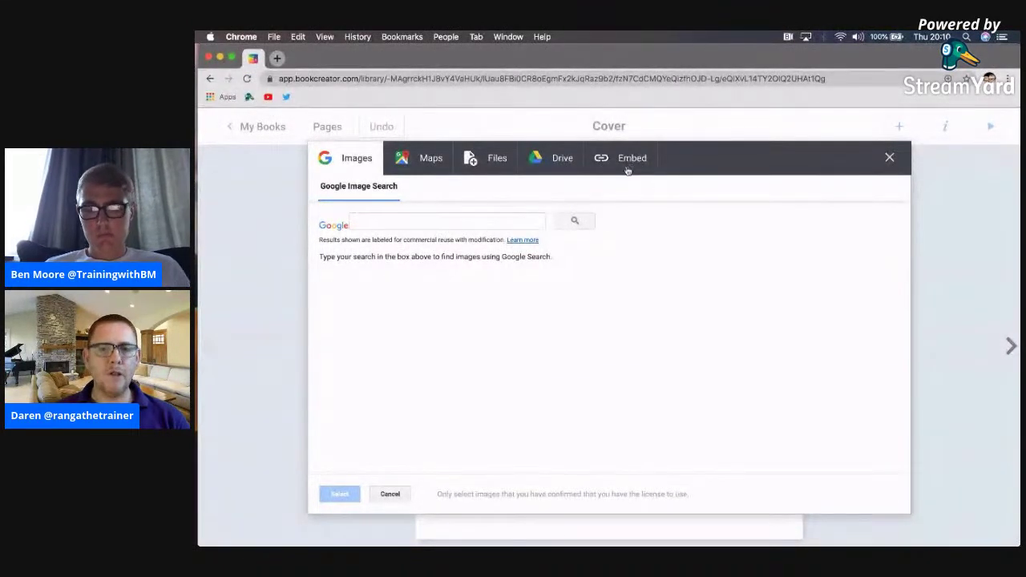
{"action": "left_click", "coordinate": [890, 157]}
Set the cover background to the purple dotted comic background with light burst rays
{"action": "left_click", "coordinate": [898, 131]}
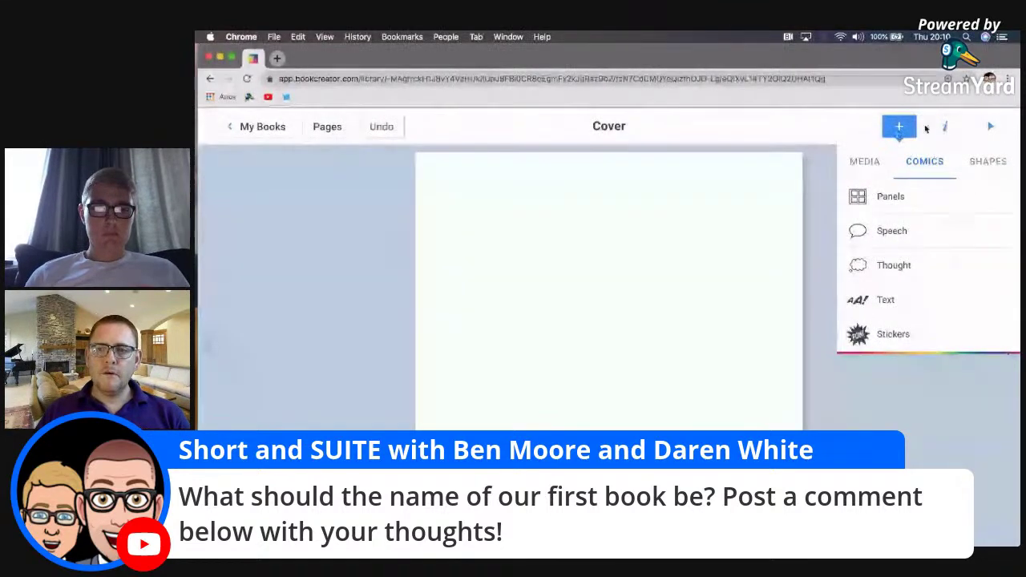
{"action": "left_click", "coordinate": [948, 127]}
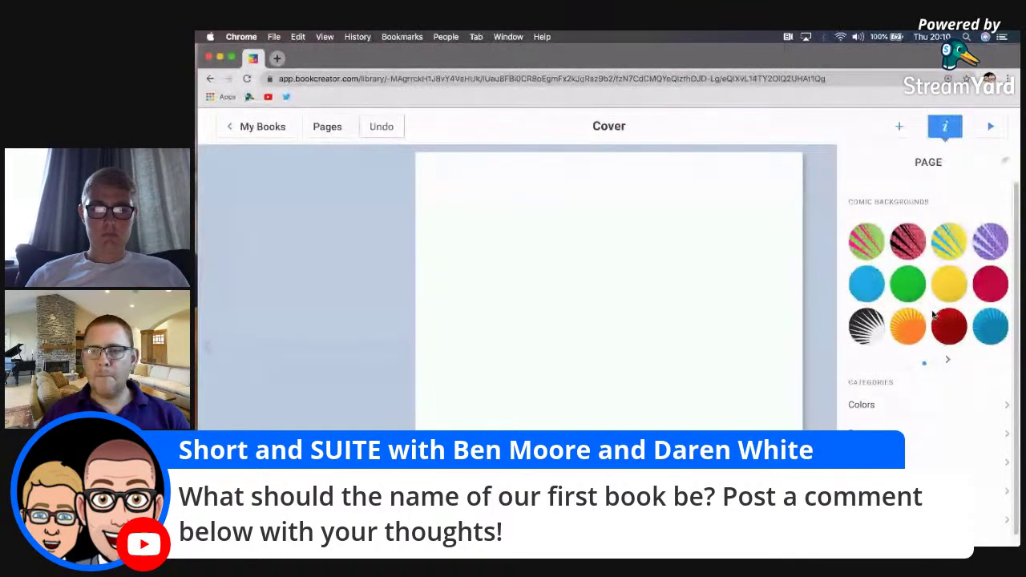
{"action": "left_click", "coordinate": [991, 241]}
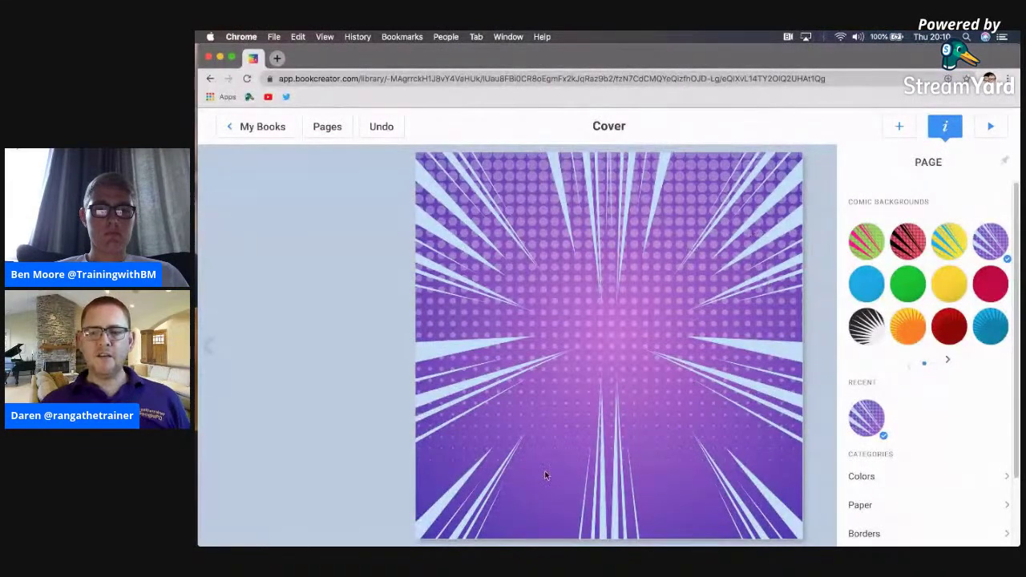
Look through the solid colors, the custom color picker and the paper styles available as page backgrounds
{"action": "scroll", "coordinate": [916, 422], "scroll_direction": "down", "scroll_amount": 2}
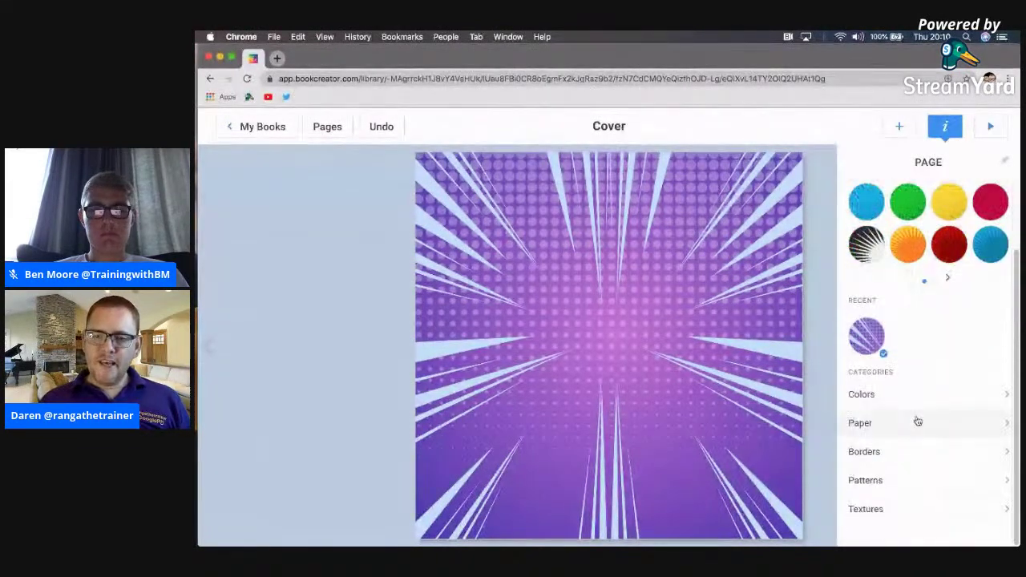
{"action": "left_click", "coordinate": [987, 398]}
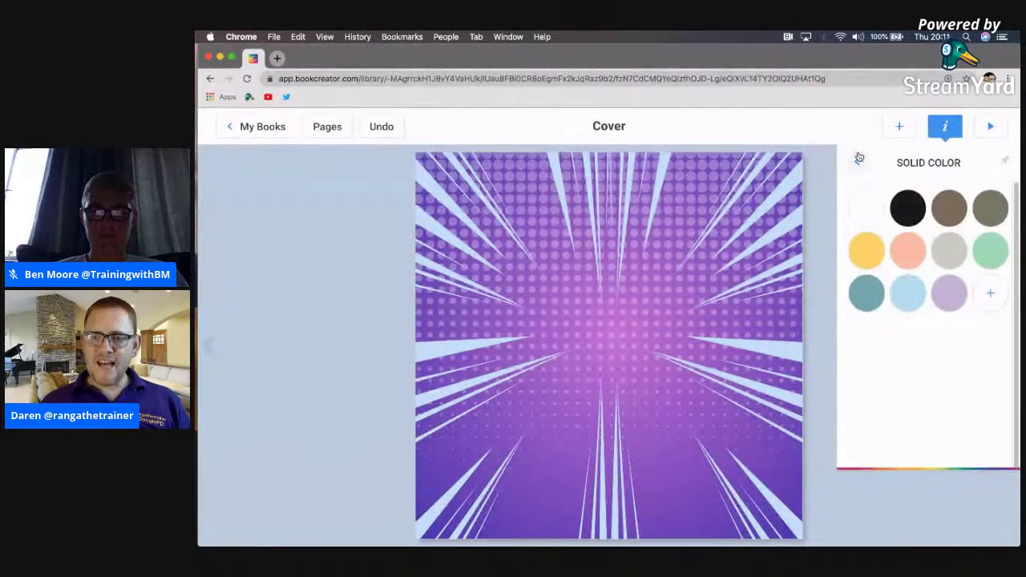
{"action": "left_click", "coordinate": [992, 293]}
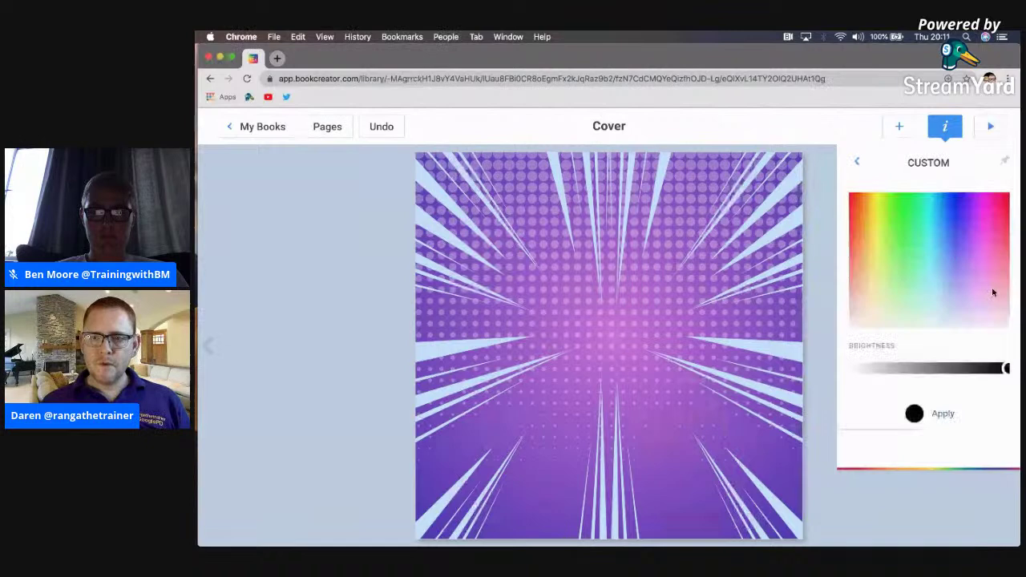
{"action": "left_click", "coordinate": [858, 163]}
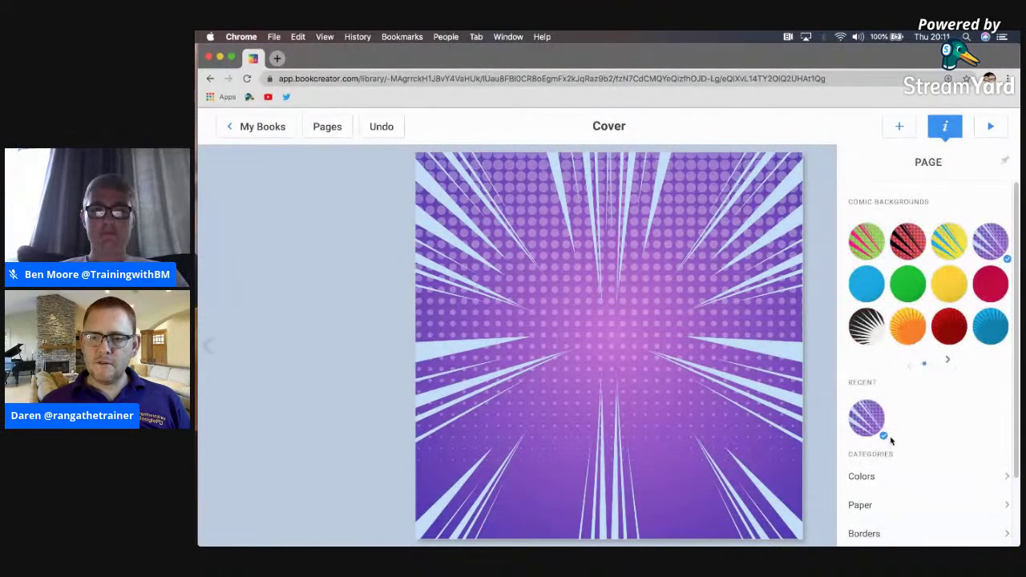
{"action": "scroll", "coordinate": [884, 435], "scroll_direction": "down", "scroll_amount": 2}
{"action": "left_click", "coordinate": [1005, 423]}
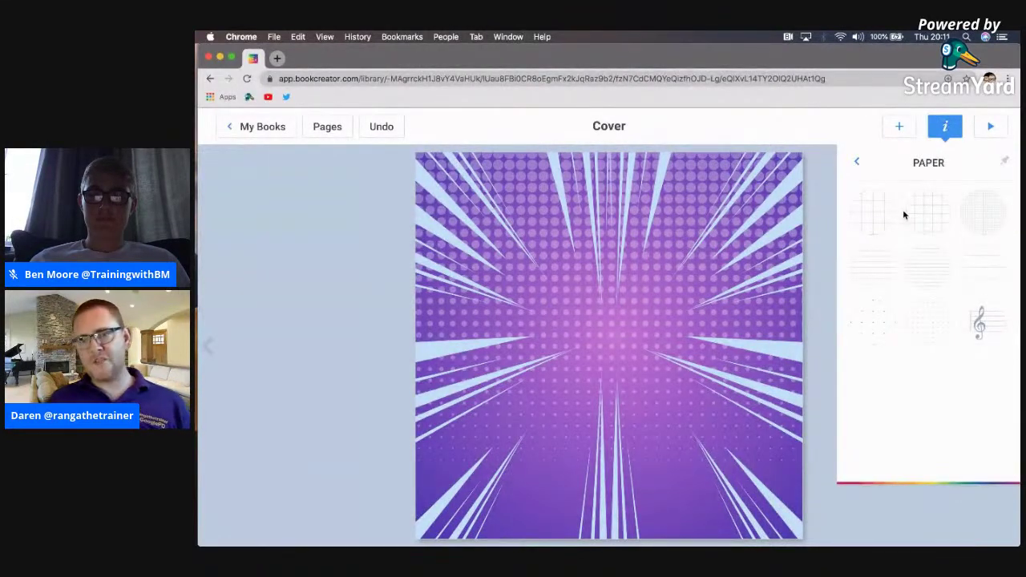
{"action": "left_click", "coordinate": [855, 162]}
Look through the borders, patterns and textures available as page backgrounds, and close the page settings
{"action": "scroll", "coordinate": [954, 487], "scroll_direction": "down", "scroll_amount": 2}
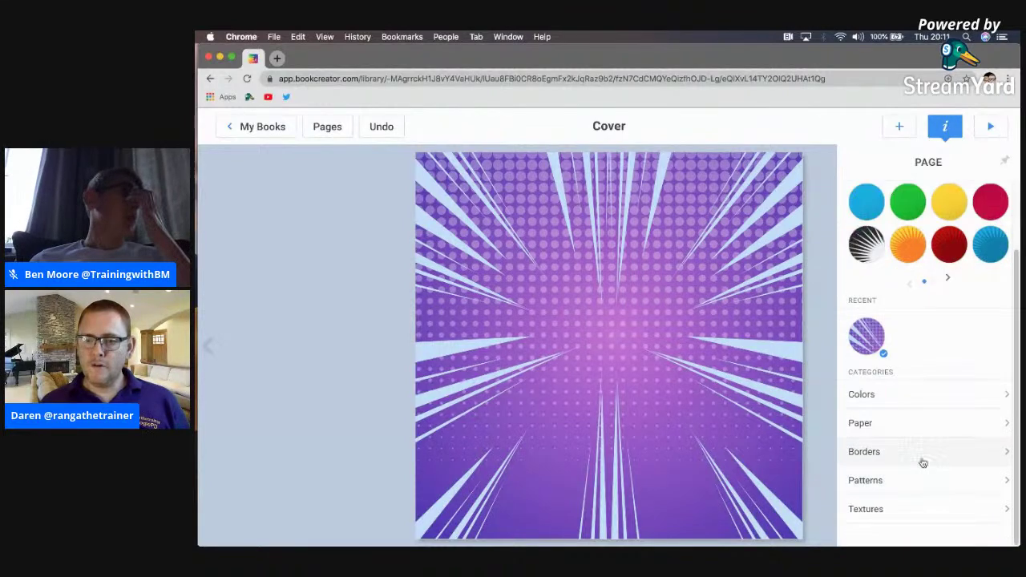
{"action": "left_click", "coordinate": [996, 451]}
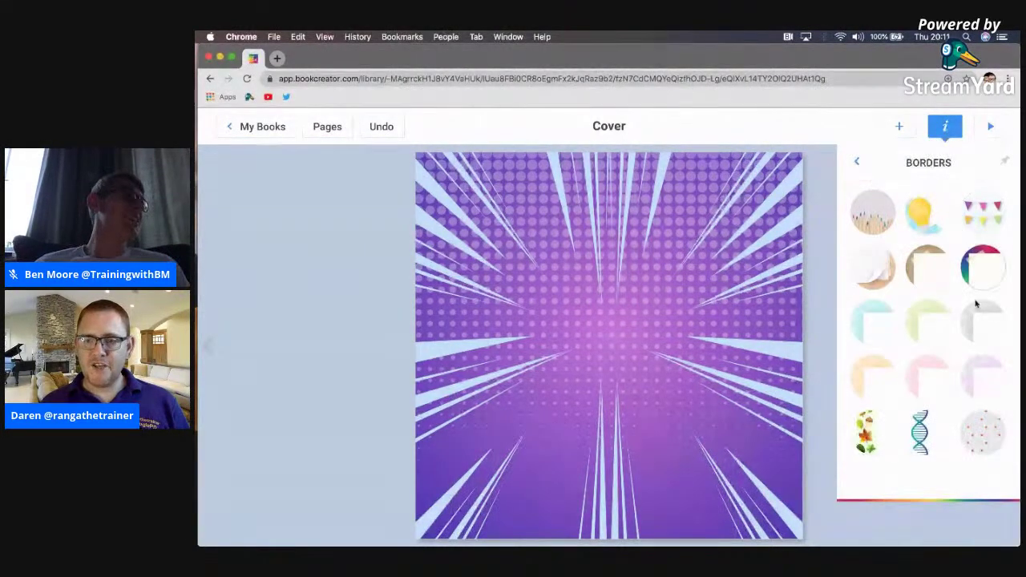
{"action": "left_click", "coordinate": [856, 163]}
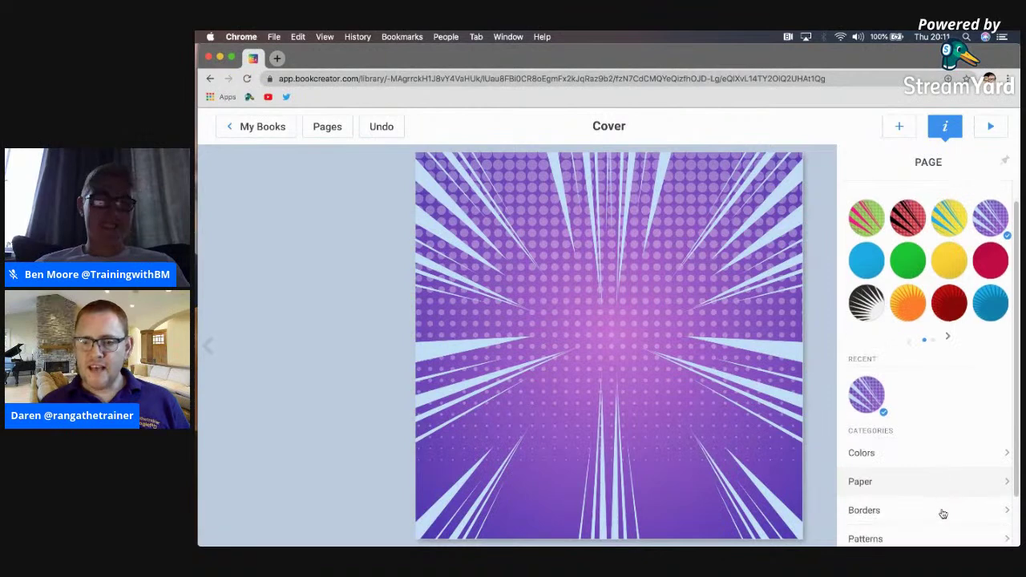
{"action": "scroll", "coordinate": [953, 513], "scroll_direction": "down", "scroll_amount": 1}
{"action": "left_click", "coordinate": [990, 510]}
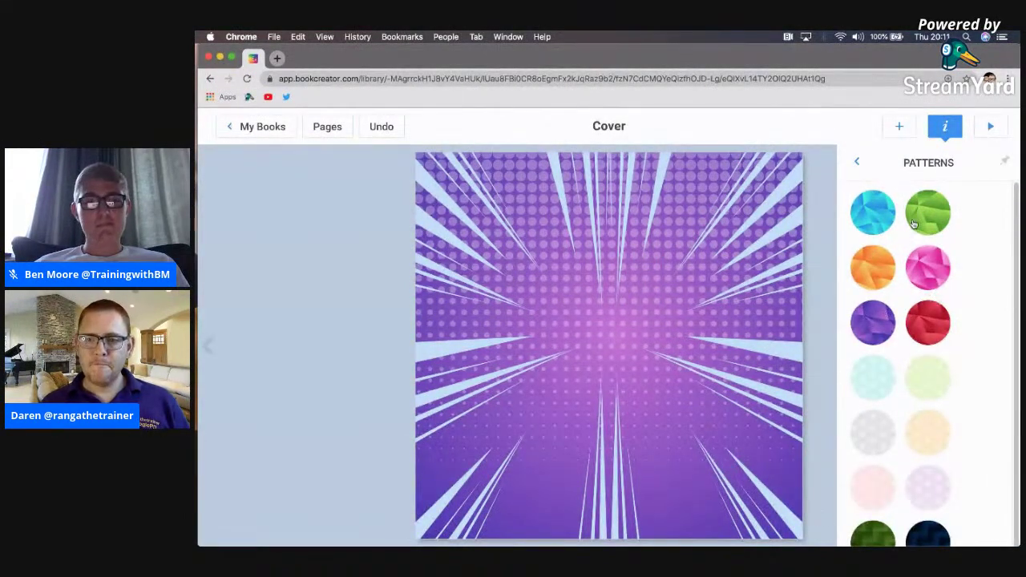
{"action": "left_click", "coordinate": [852, 163]}
{"action": "scroll", "coordinate": [922, 315], "scroll_direction": "down", "scroll_amount": 1}
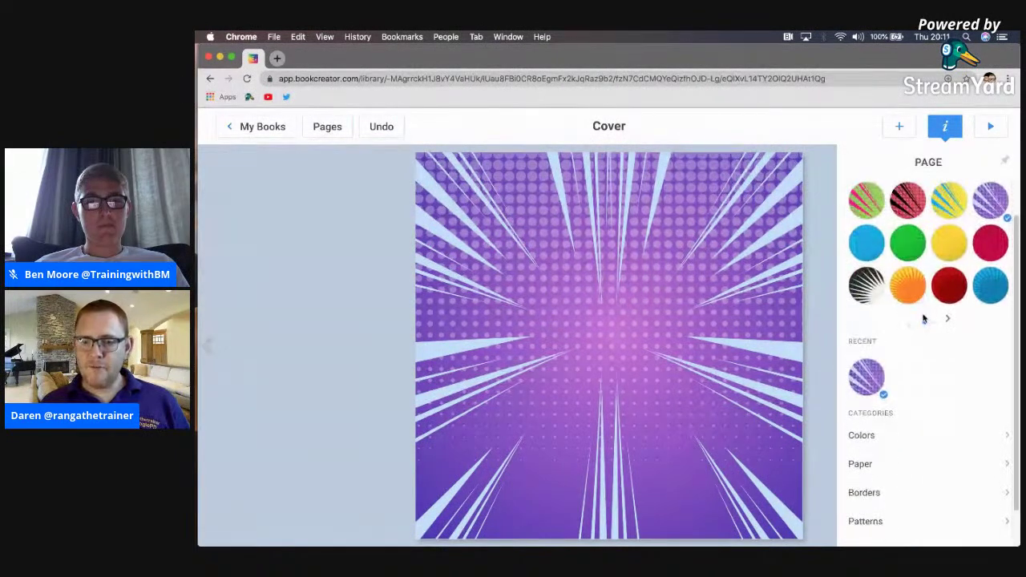
{"action": "left_click", "coordinate": [997, 511]}
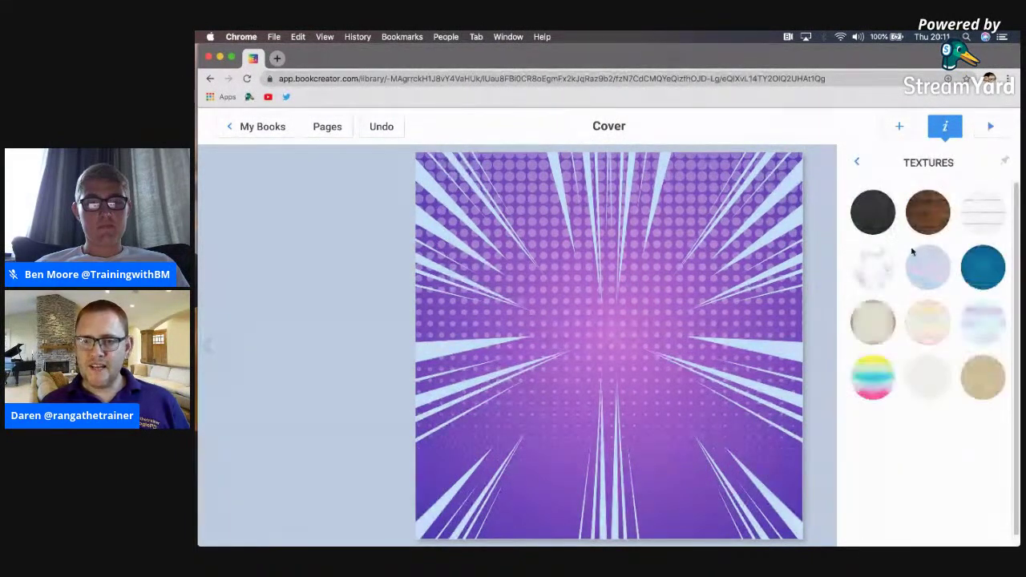
{"action": "left_click", "coordinate": [861, 161]}
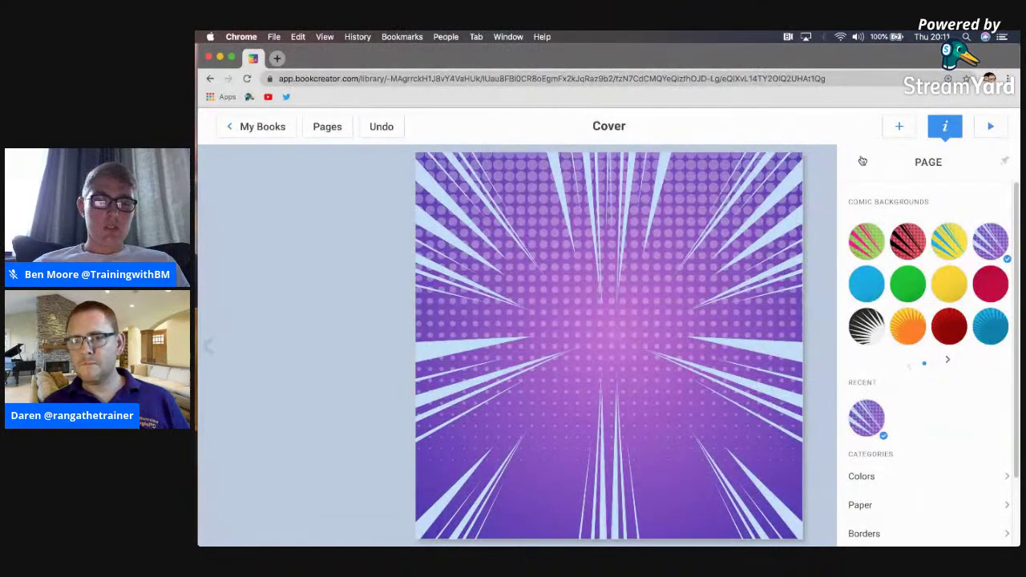
{"action": "left_click", "coordinate": [817, 183]}
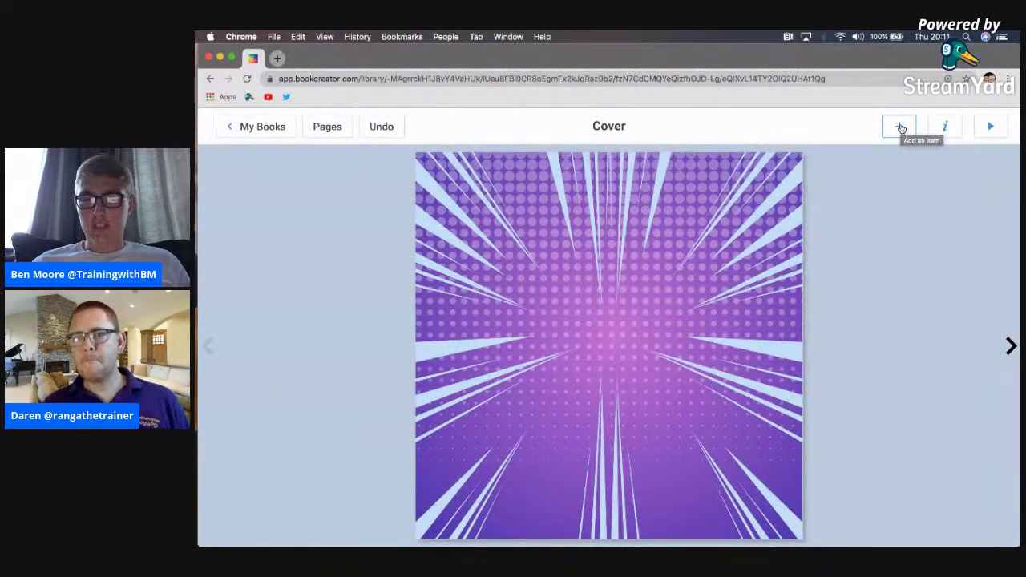
Add a comic text in the Title style reading "What is a GEG?" to the cover
{"action": "left_click", "coordinate": [900, 128]}
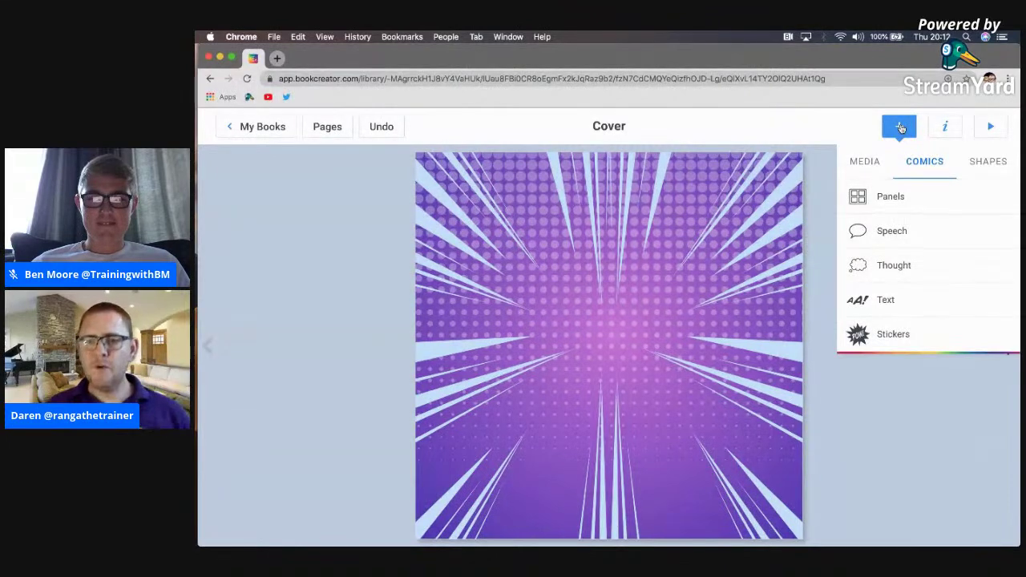
{"action": "left_click", "coordinate": [893, 302]}
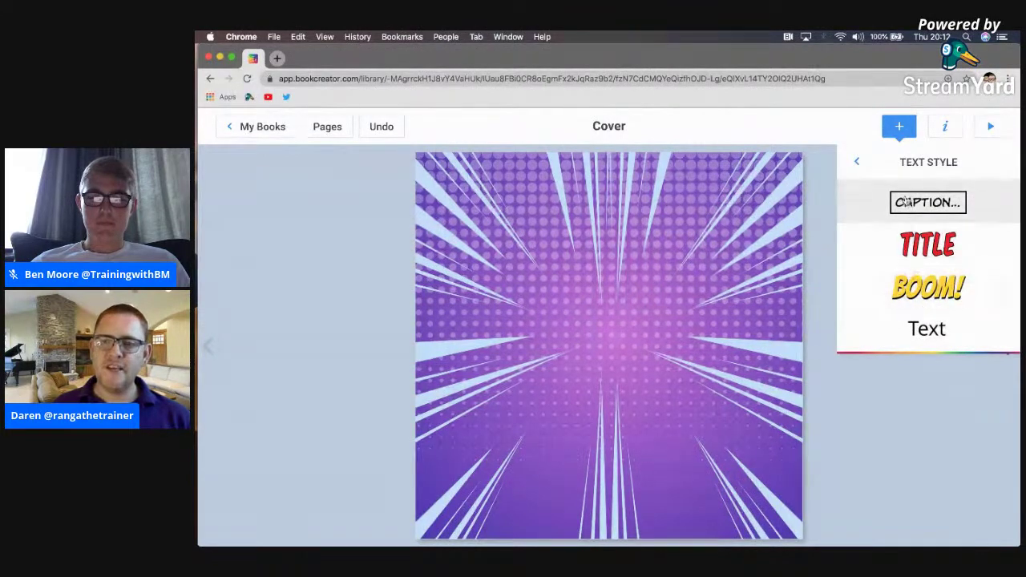
{"action": "left_click", "coordinate": [923, 243]}
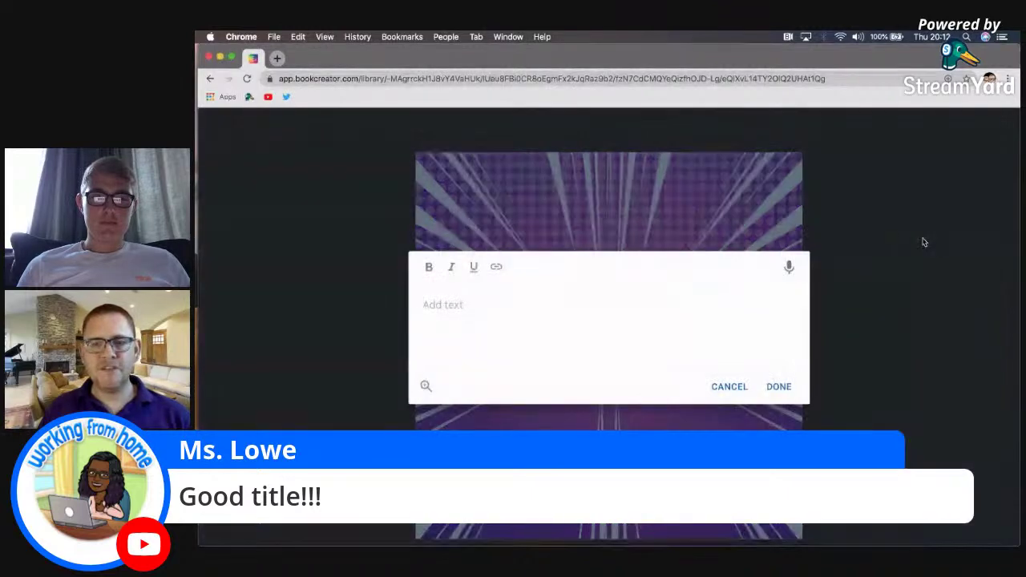
{"action": "type", "text": "Wha"}
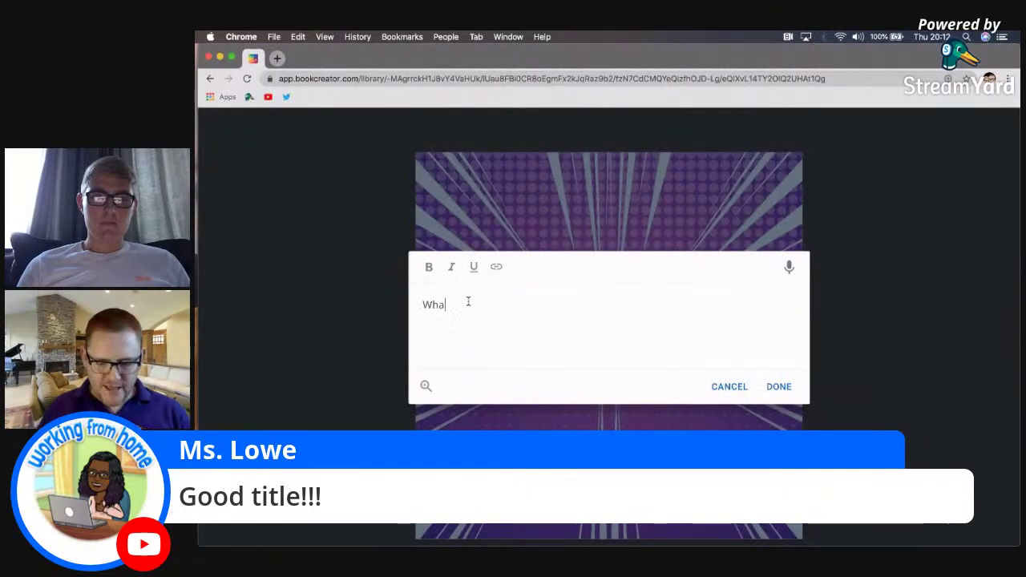
{"action": "type", "text": "t is a"}
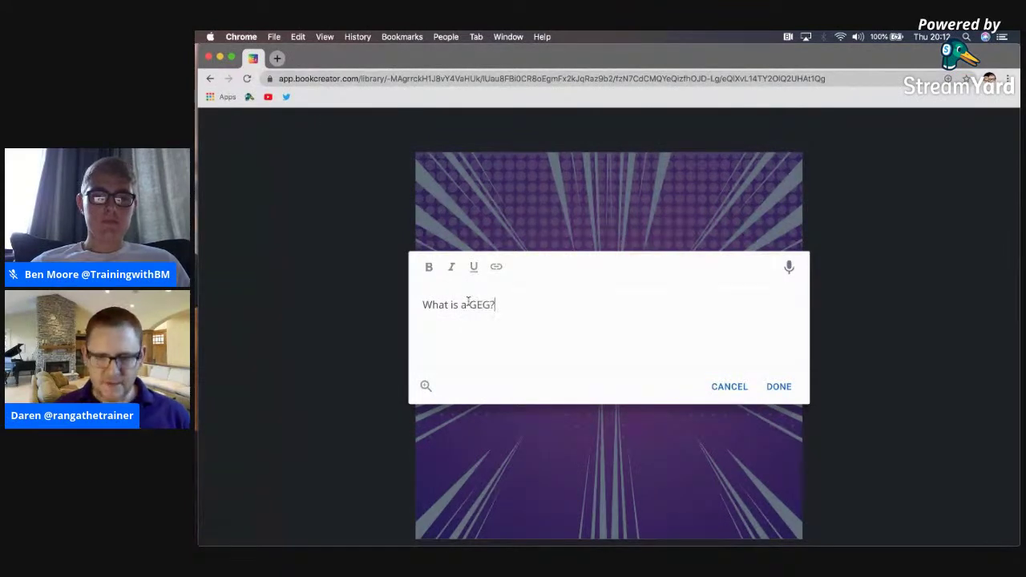
{"action": "left_click", "coordinate": [779, 386]}
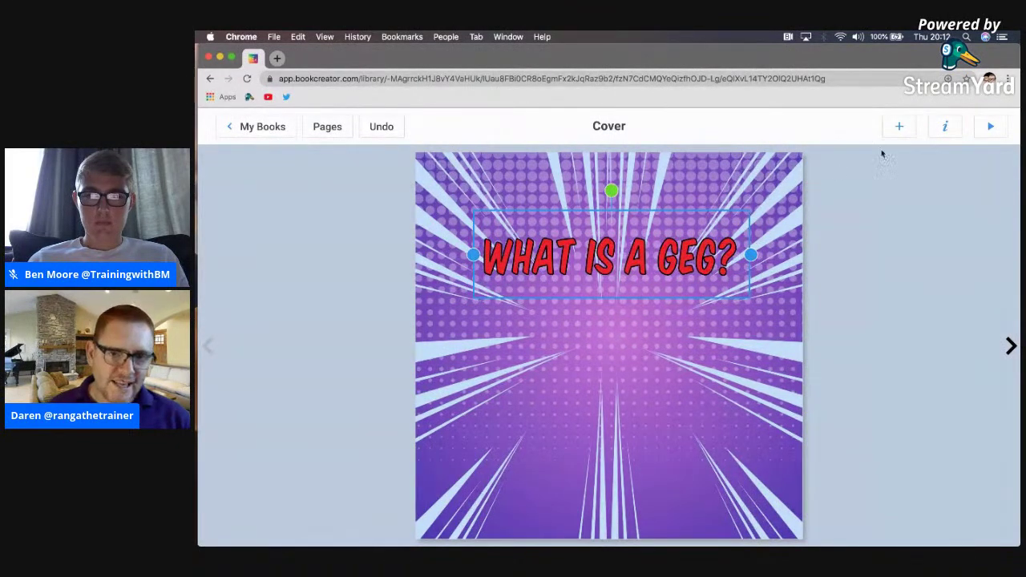
Look through the fonts available for the cover title and change its text color to yellow
{"action": "left_click", "coordinate": [945, 134]}
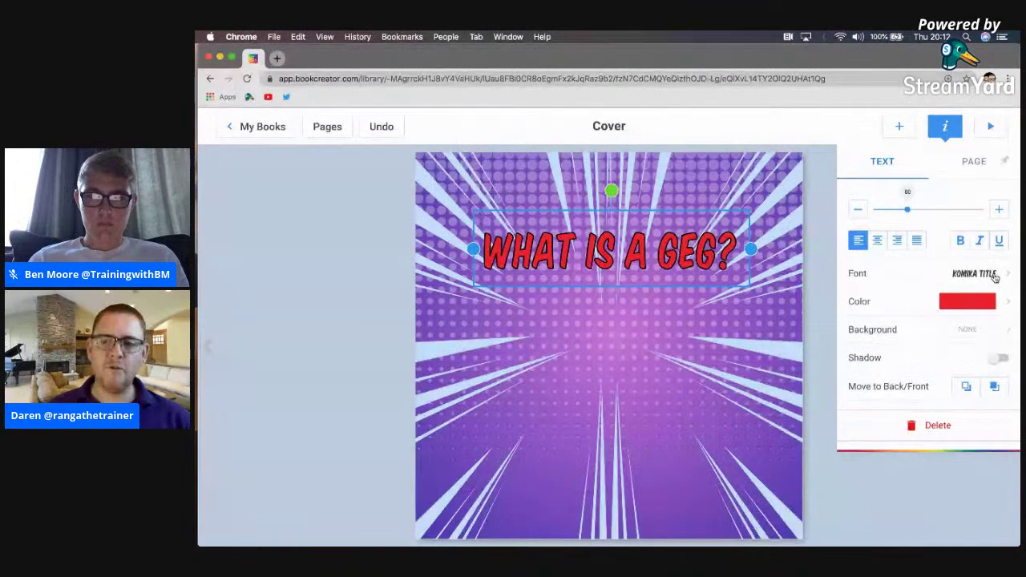
{"action": "left_click", "coordinate": [999, 275]}
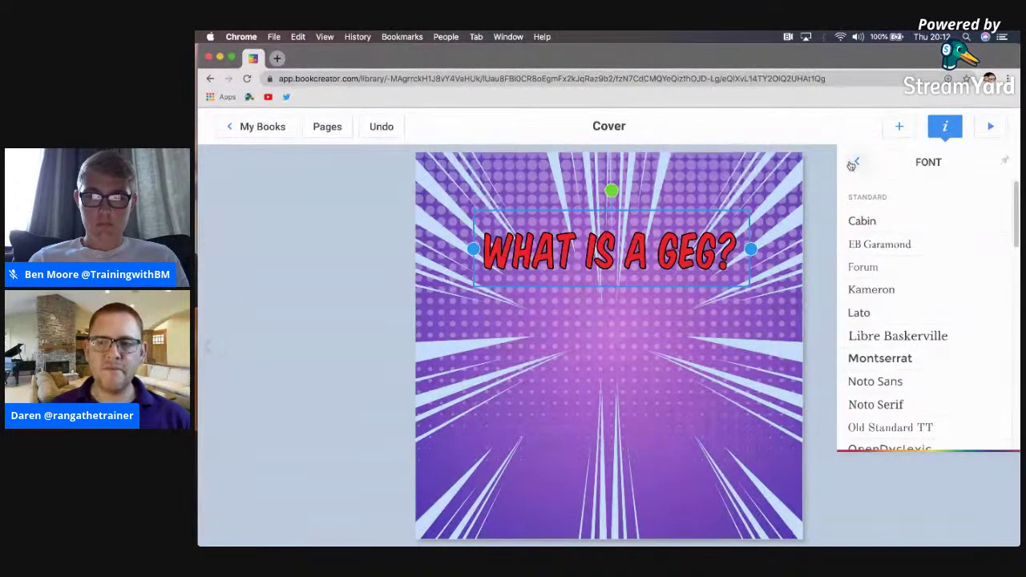
{"action": "left_click", "coordinate": [857, 162]}
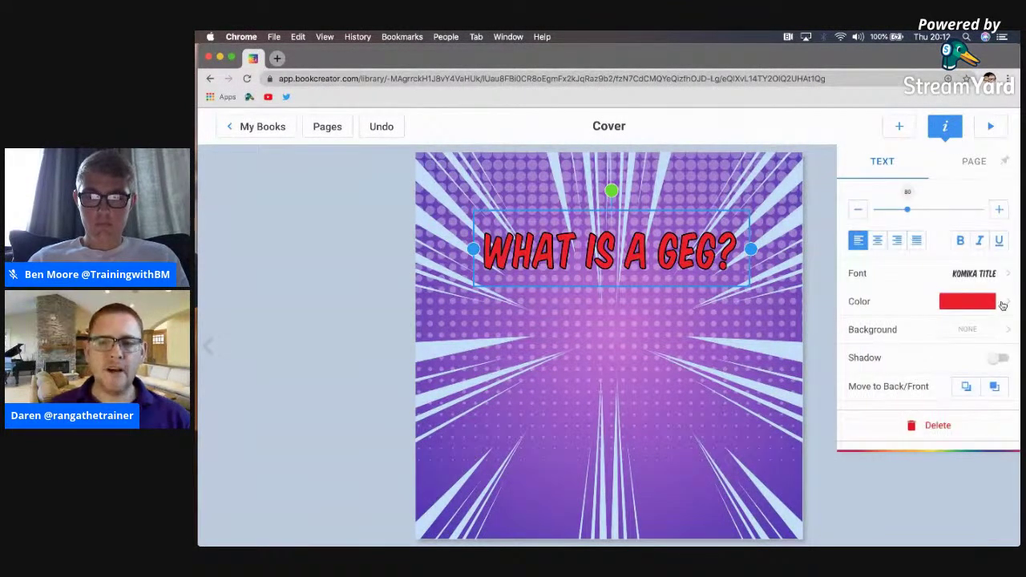
{"action": "left_click", "coordinate": [1005, 303]}
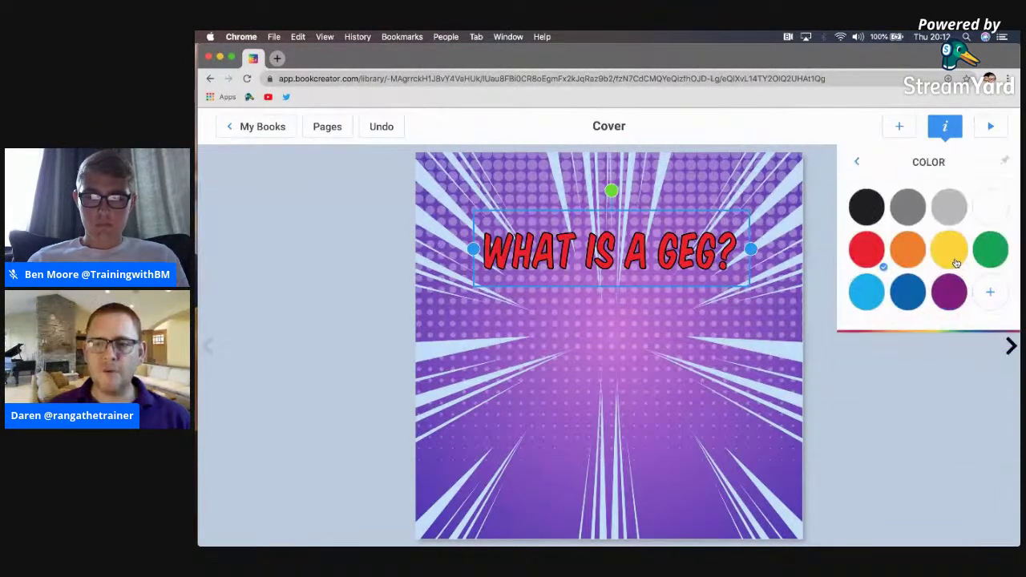
{"action": "left_click", "coordinate": [951, 253]}
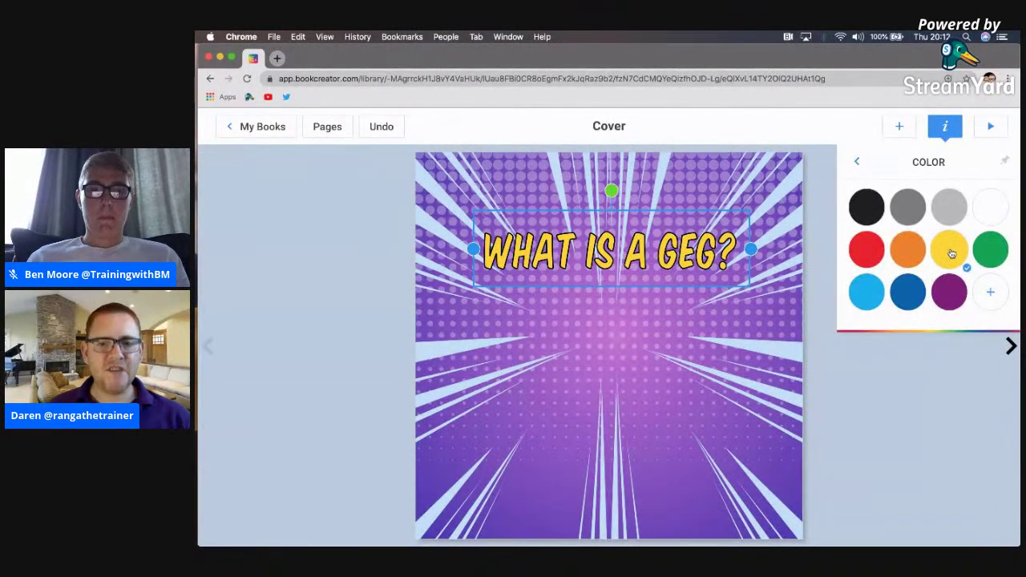
{"action": "left_click", "coordinate": [856, 161]}
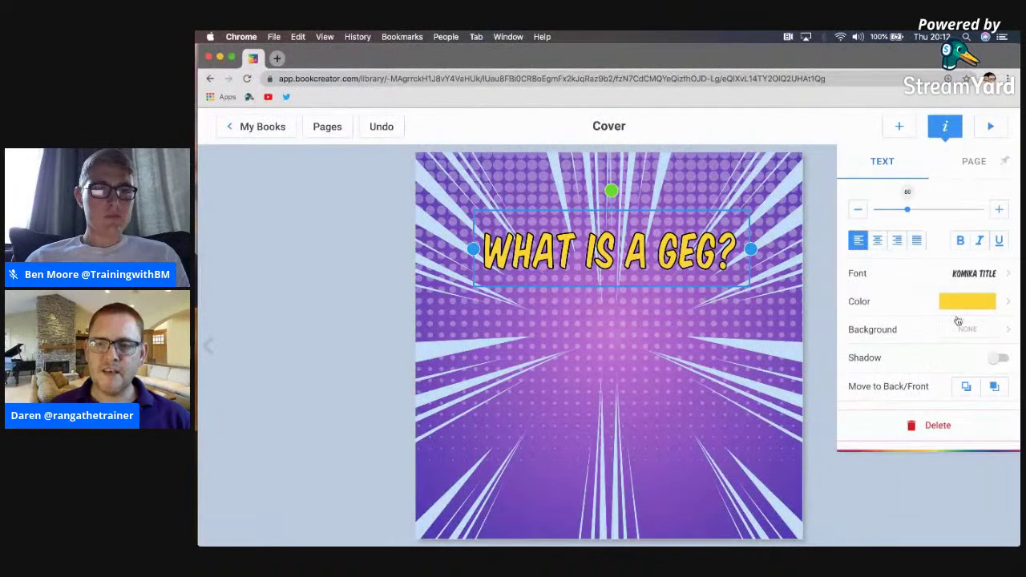
Look at the background colors available for the title text and turn on its shadow
{"action": "left_click", "coordinate": [1008, 331]}
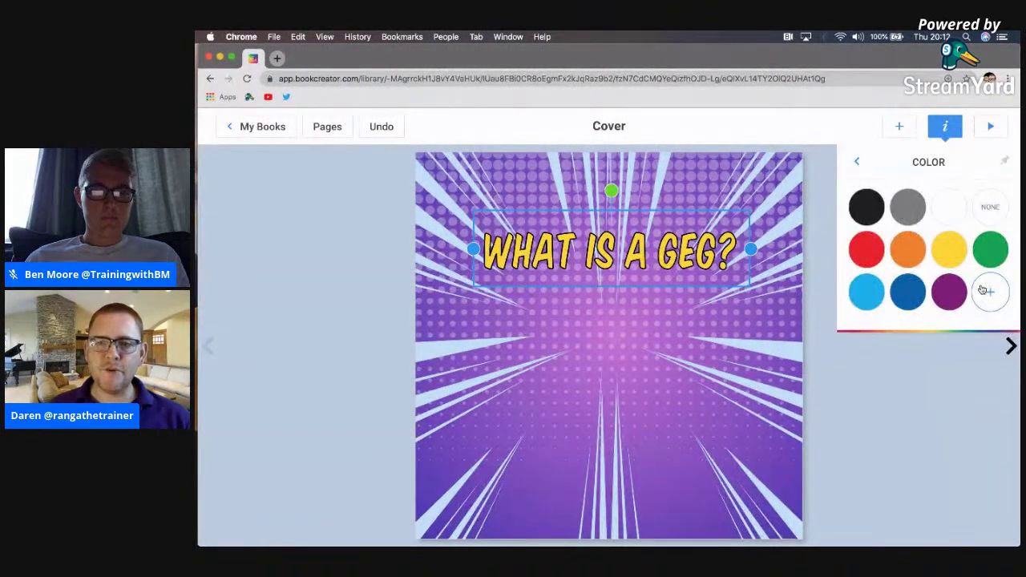
{"action": "left_click", "coordinate": [855, 162]}
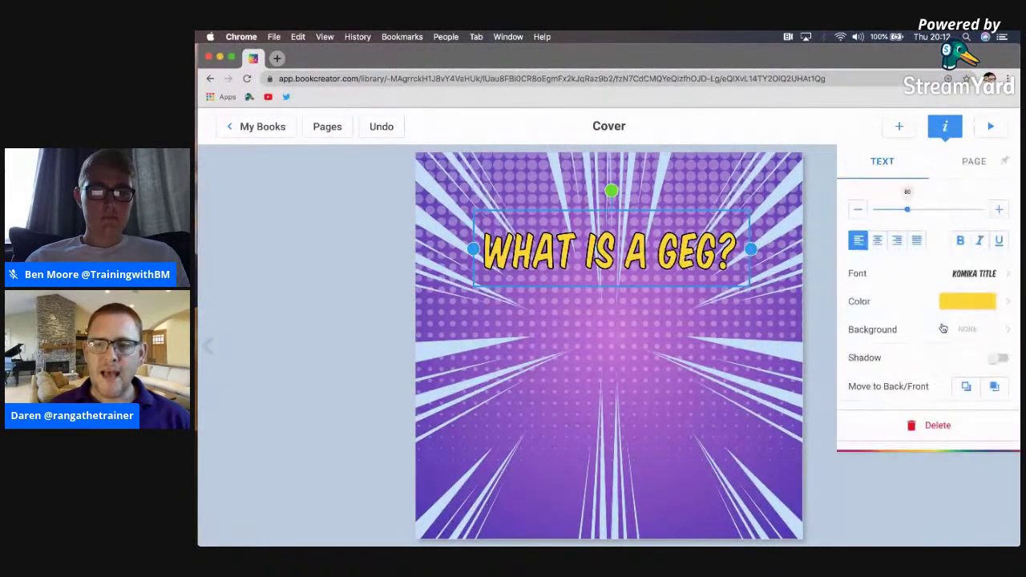
{"action": "left_click", "coordinate": [1003, 360]}
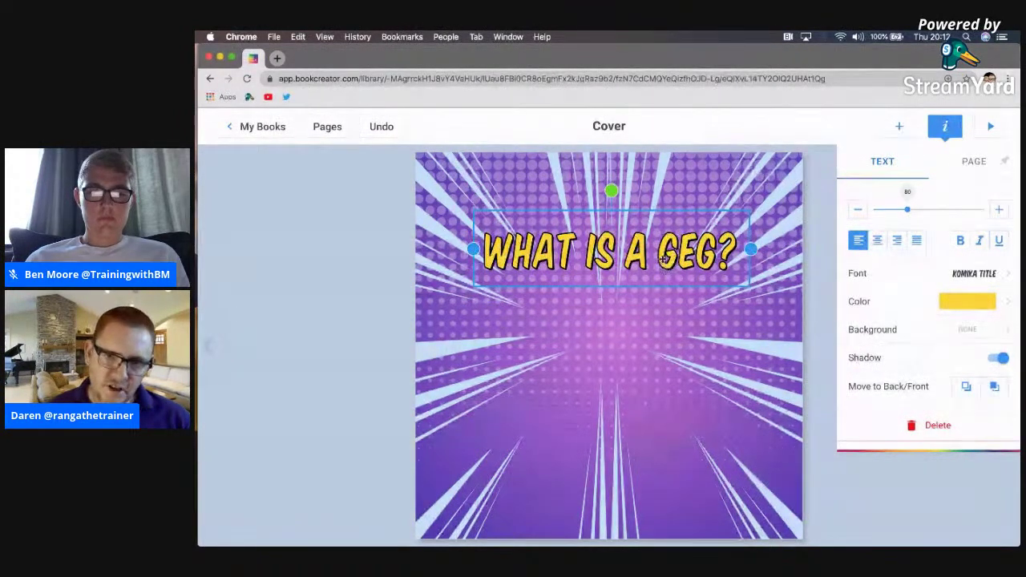
Center-align the title text and set its font size to 77
{"action": "left_click", "coordinate": [877, 240]}
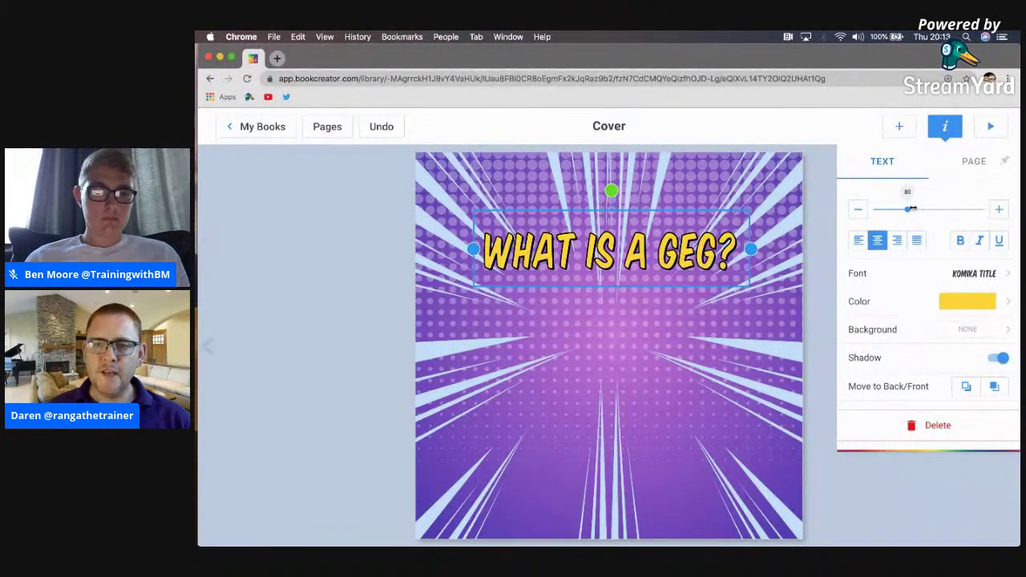
{"action": "mouse_move", "coordinate": [905, 209]}
{"action": "left_mouse_down"}
{"action": "mouse_move", "coordinate": [919, 209]}
{"action": "mouse_move", "coordinate": [886, 209]}
{"action": "mouse_move", "coordinate": [904, 209]}
{"action": "left_mouse_up"}
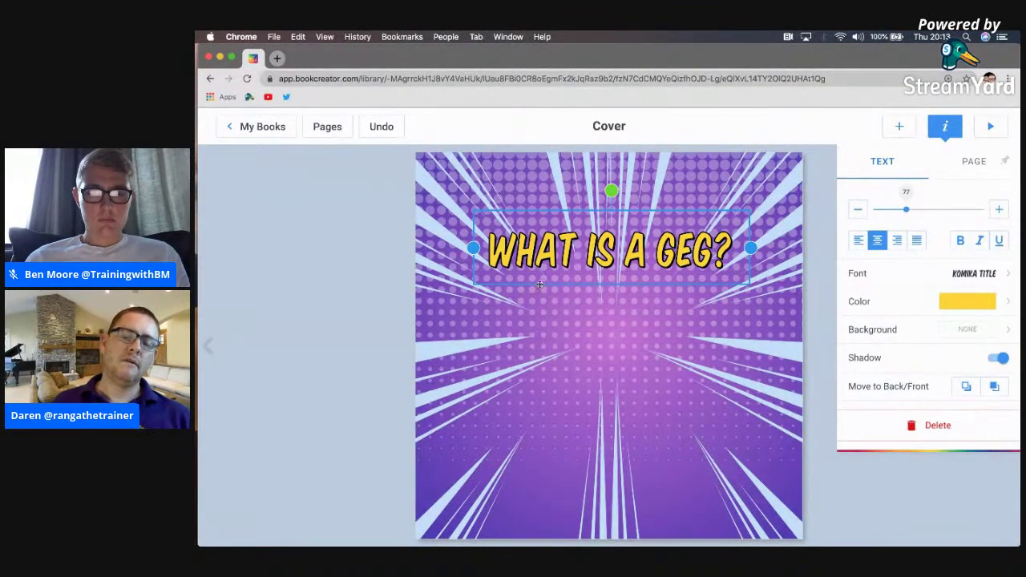
{"action": "left_click", "coordinate": [877, 493]}
Add a plain text reading "How can your PLN support your wellbeing?" and place it just beneath the cover title
{"action": "left_click", "coordinate": [895, 126]}
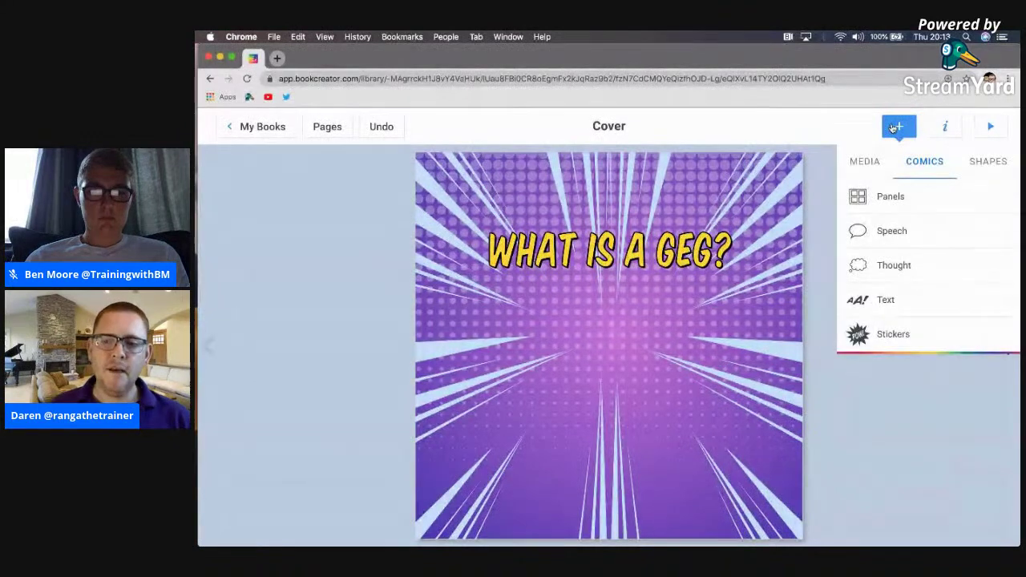
{"action": "left_click", "coordinate": [905, 305]}
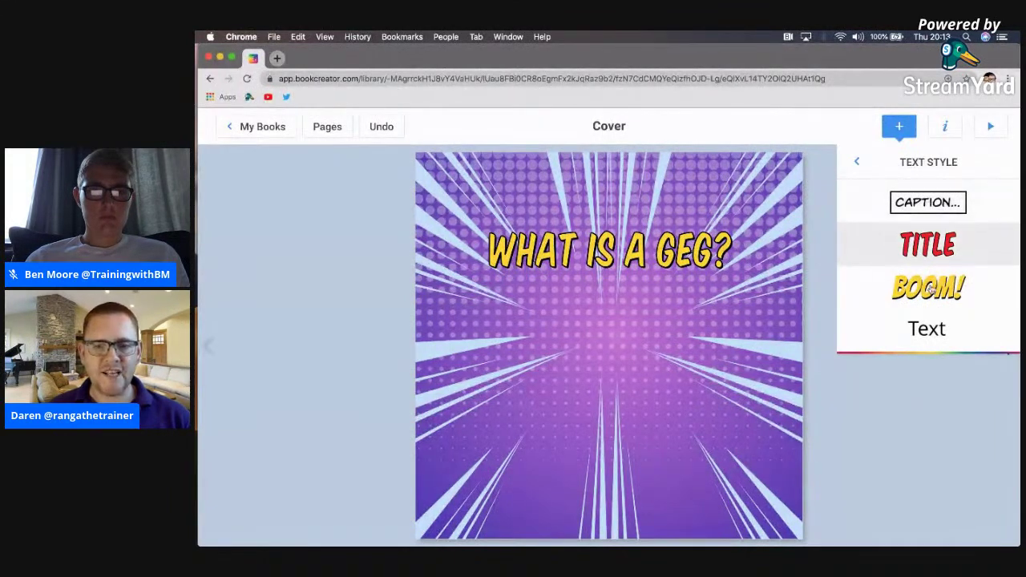
{"action": "left_click", "coordinate": [930, 330]}
{"action": "type", "text": "How "}
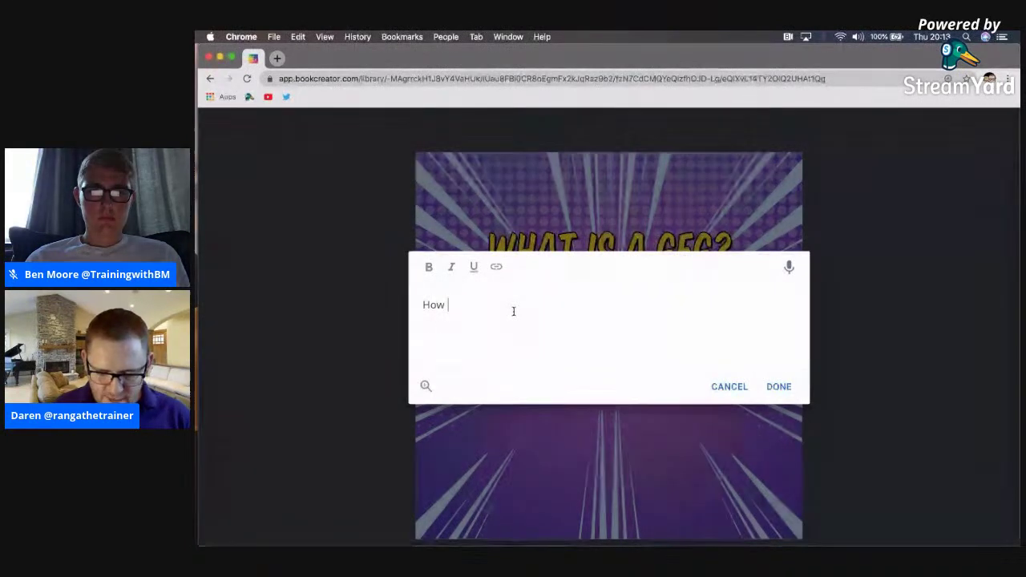
{"action": "type", "text": "can your"}
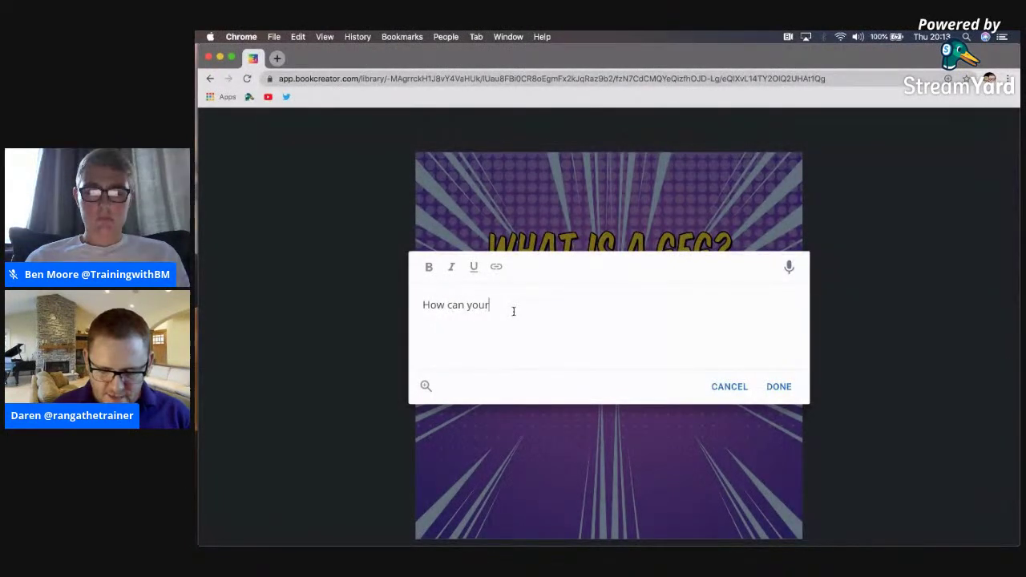
{"action": "type", "text": " PLN support"}
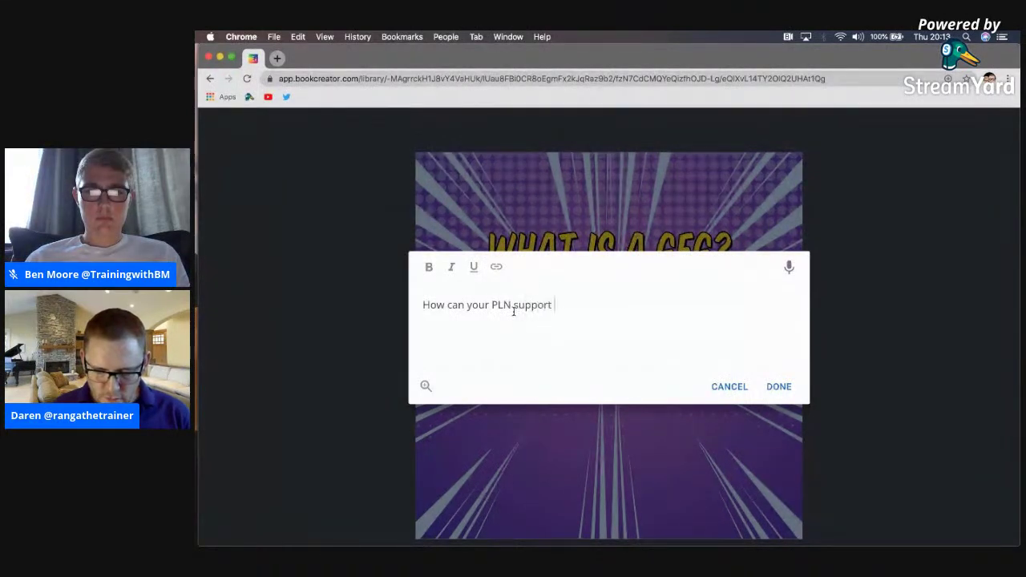
{"action": "type", "text": " your wellbeing?"}
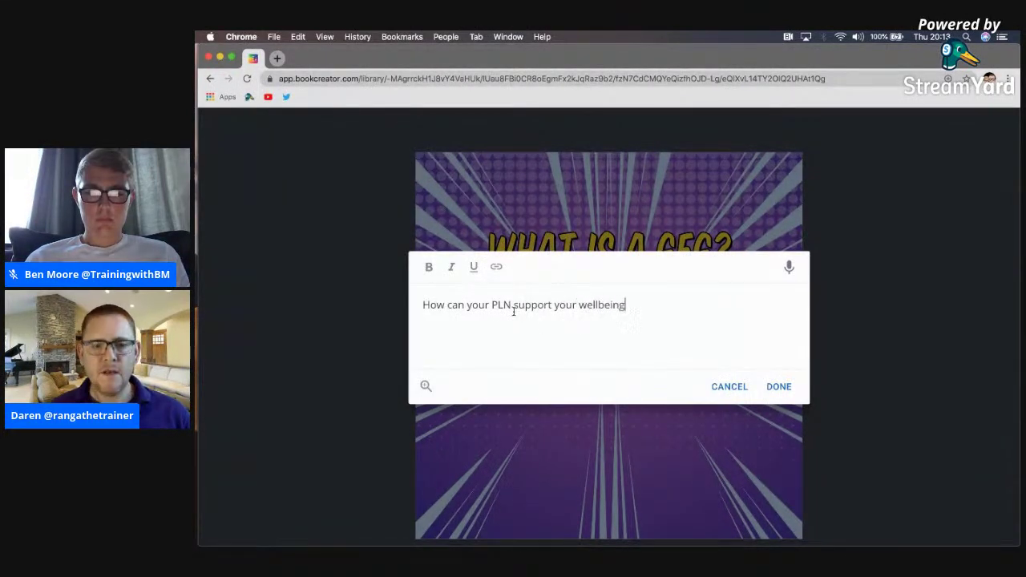
{"action": "left_click", "coordinate": [778, 387]}
{"action": "left_click_drag", "start_coordinate": [627, 217], "coordinate": [638, 302]}
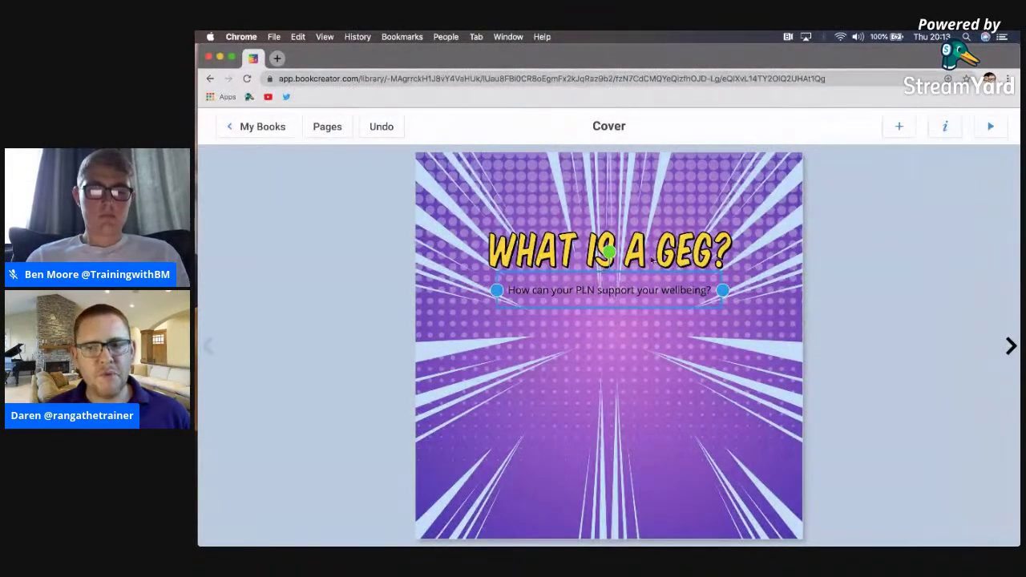
Change the subtitle's font to Komika Title
{"action": "left_click", "coordinate": [945, 127]}
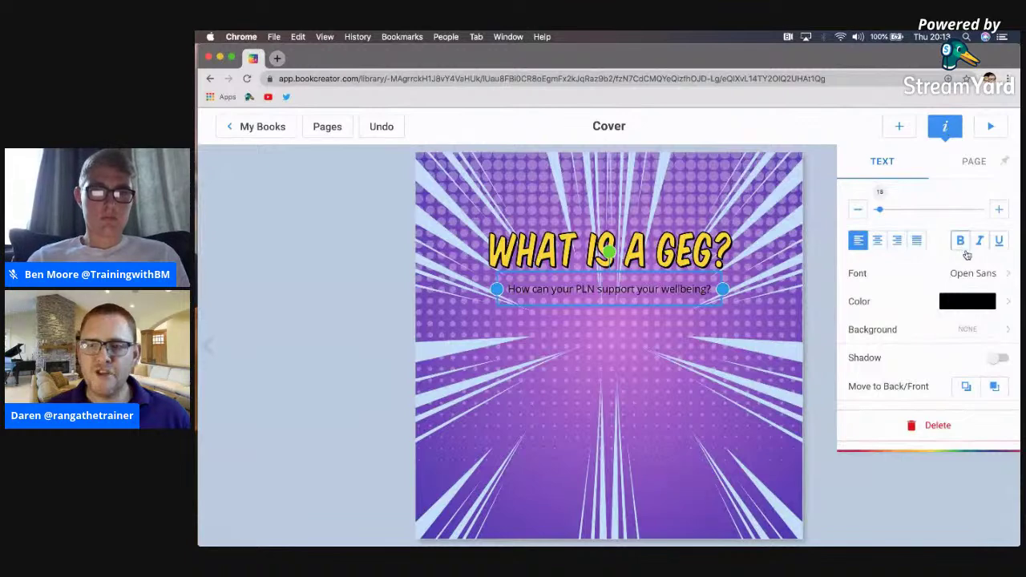
{"action": "left_click", "coordinate": [1002, 275]}
{"action": "scroll", "coordinate": [937, 362], "scroll_direction": "down", "scroll_amount": 5}
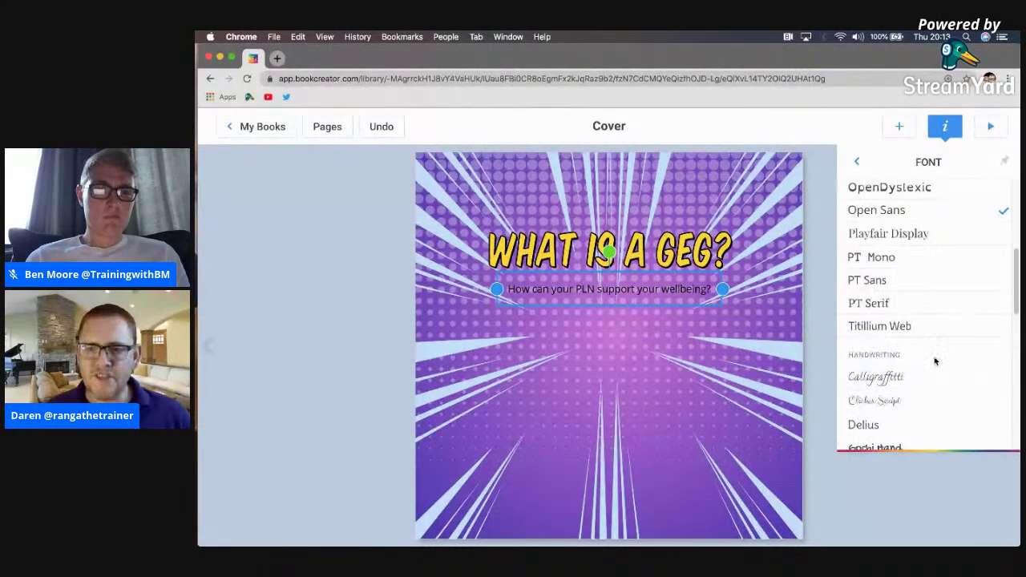
{"action": "scroll", "coordinate": [937, 289], "scroll_direction": "down", "scroll_amount": 2}
{"action": "scroll", "coordinate": [938, 292], "scroll_direction": "down", "scroll_amount": 6}
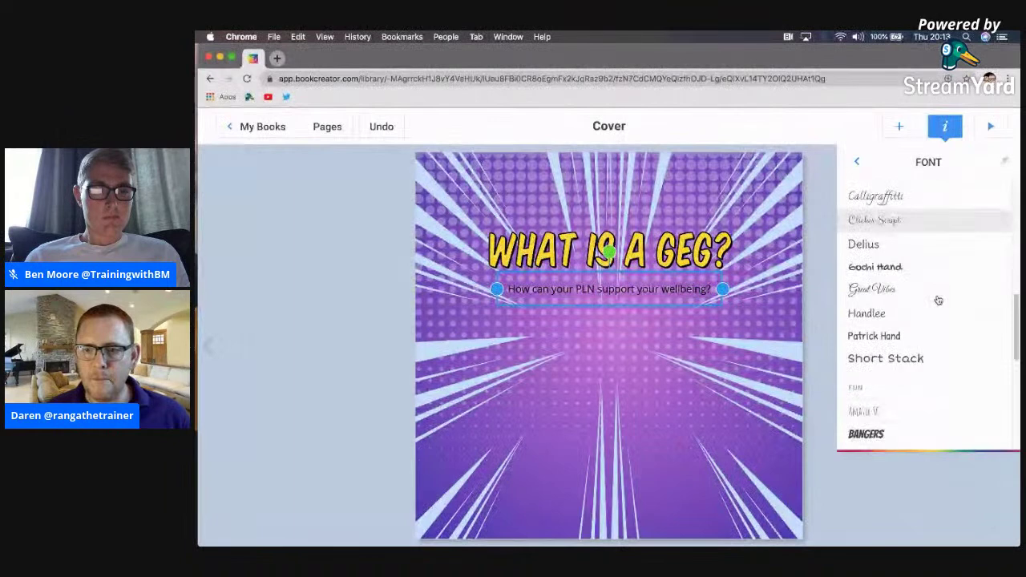
{"action": "scroll", "coordinate": [937, 300], "scroll_direction": "down", "scroll_amount": 3}
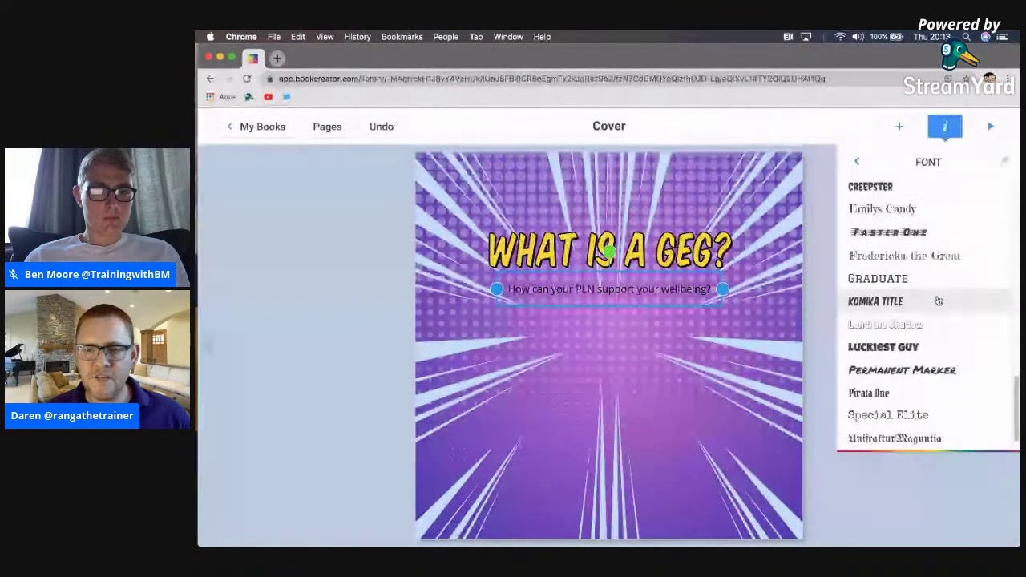
{"action": "left_click", "coordinate": [921, 302]}
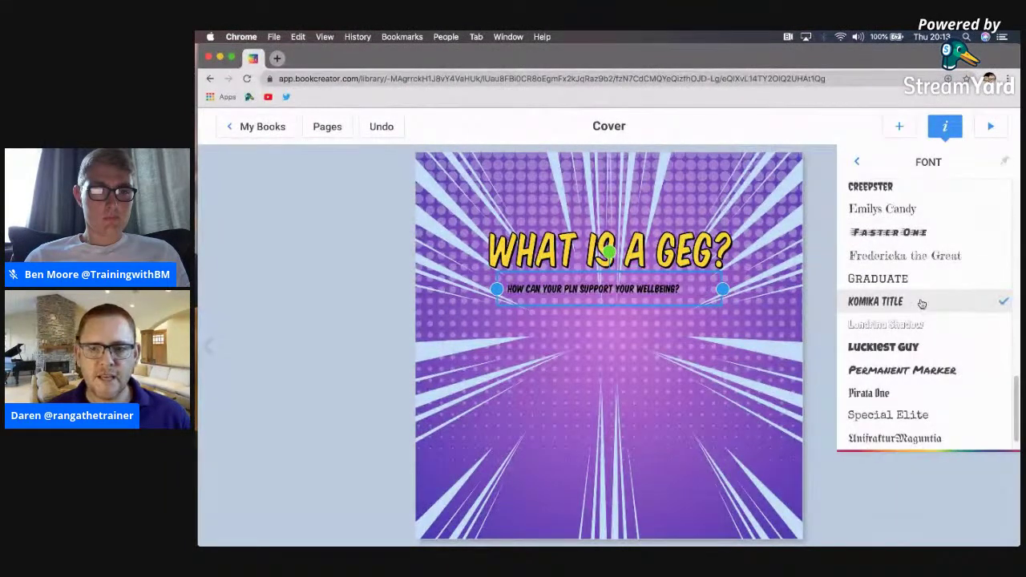
{"action": "left_click", "coordinate": [856, 162]}
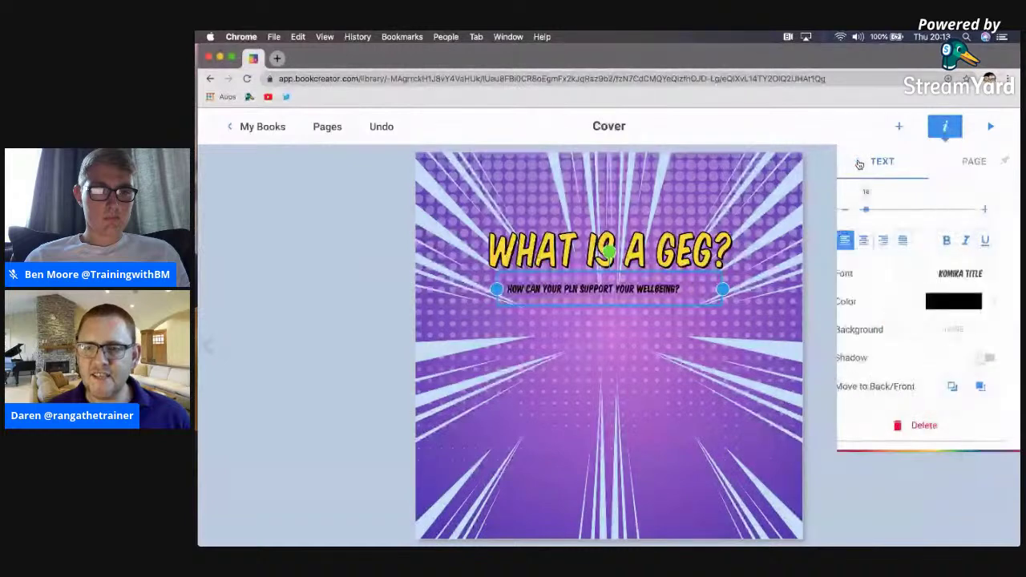
Make the subtitle text white and turn on its shadow
{"action": "left_click", "coordinate": [1005, 301]}
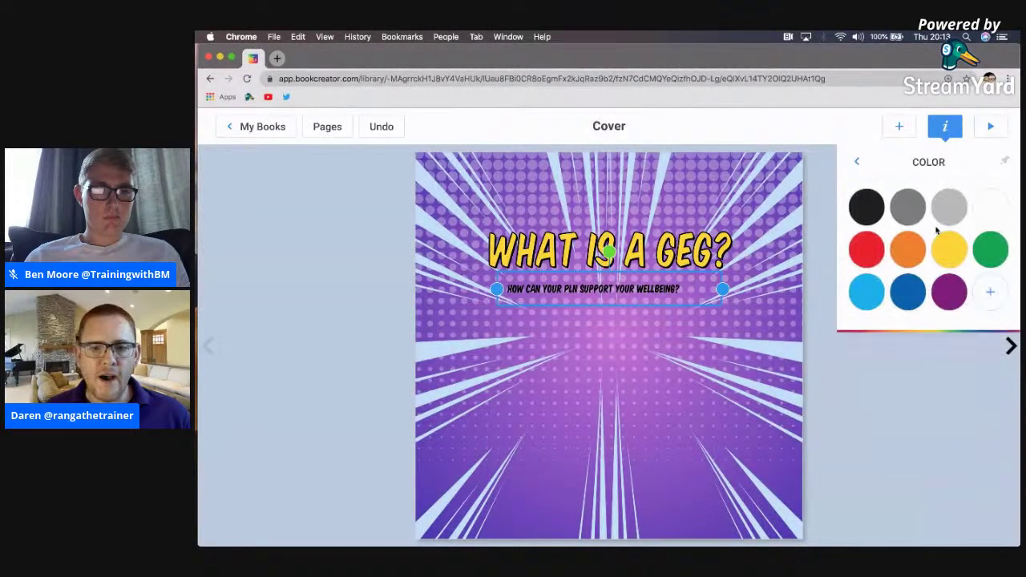
{"action": "left_click", "coordinate": [989, 207]}
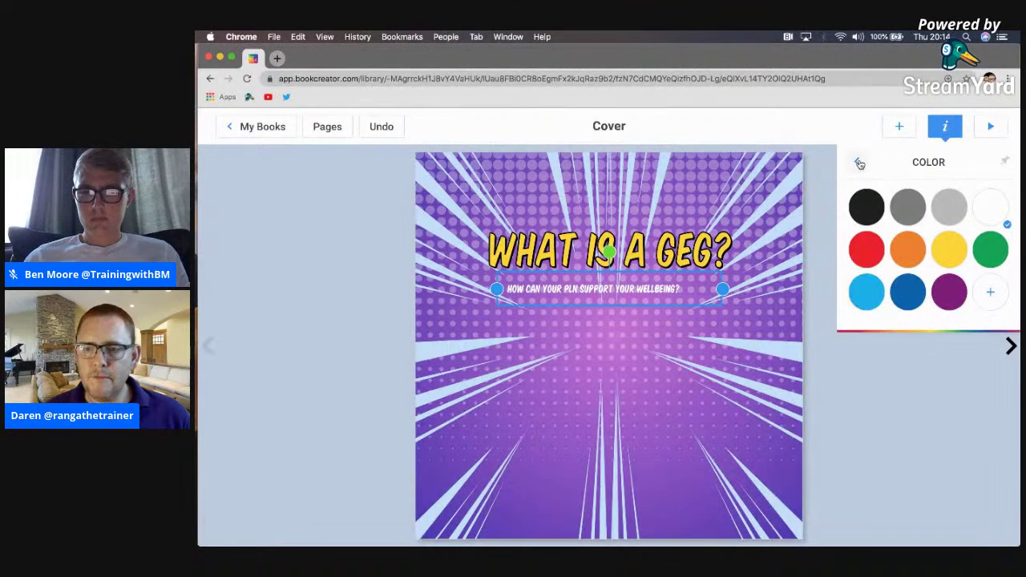
{"action": "left_click", "coordinate": [857, 162]}
{"action": "left_click", "coordinate": [1002, 359]}
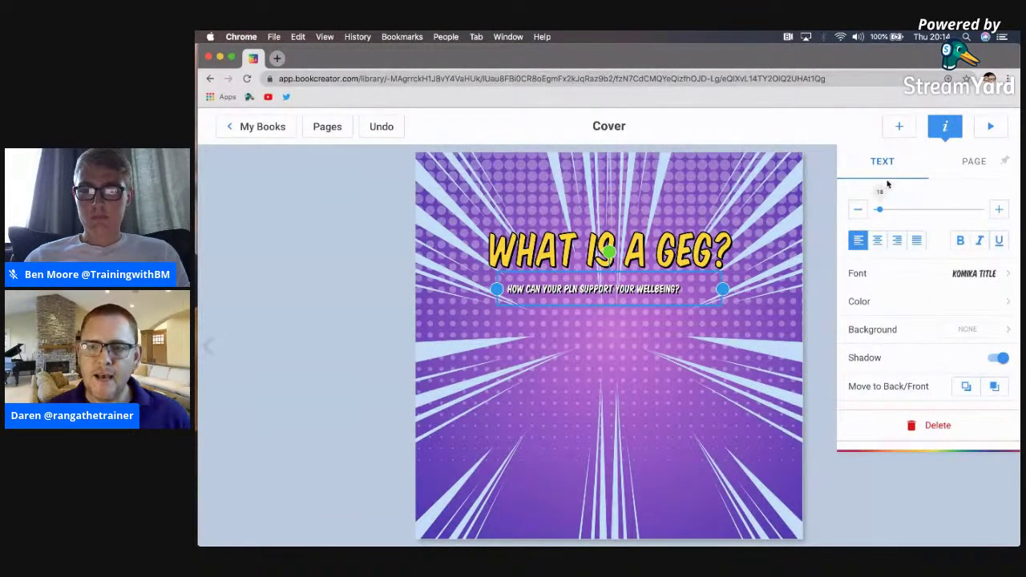
Increase the subtitle's font size to 21 and close the text settings
{"action": "left_click", "coordinate": [1001, 211]}
{"action": "left_click", "coordinate": [1002, 211]}
{"action": "left_click", "coordinate": [1001, 210]}
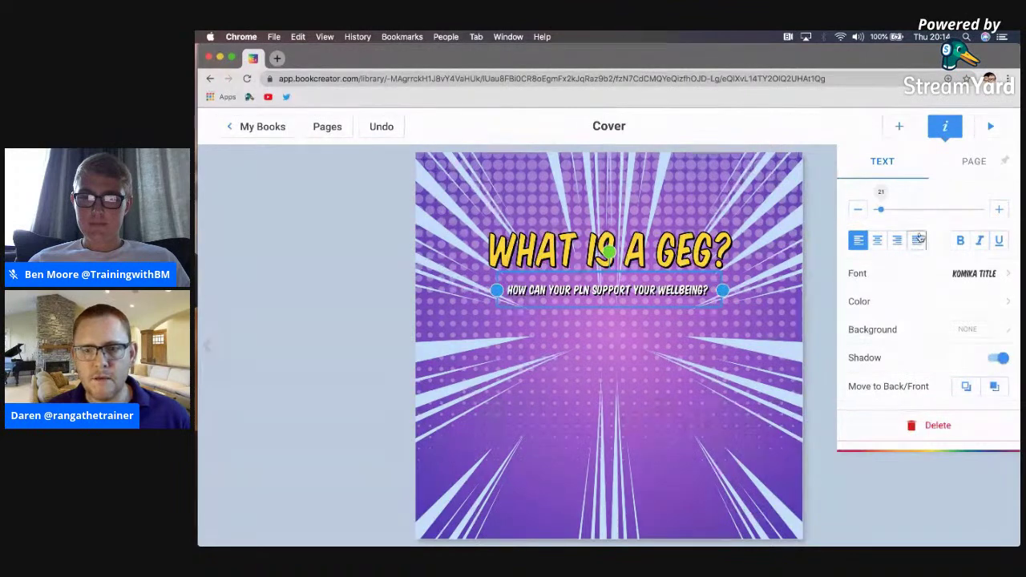
{"action": "left_click", "coordinate": [905, 483]}
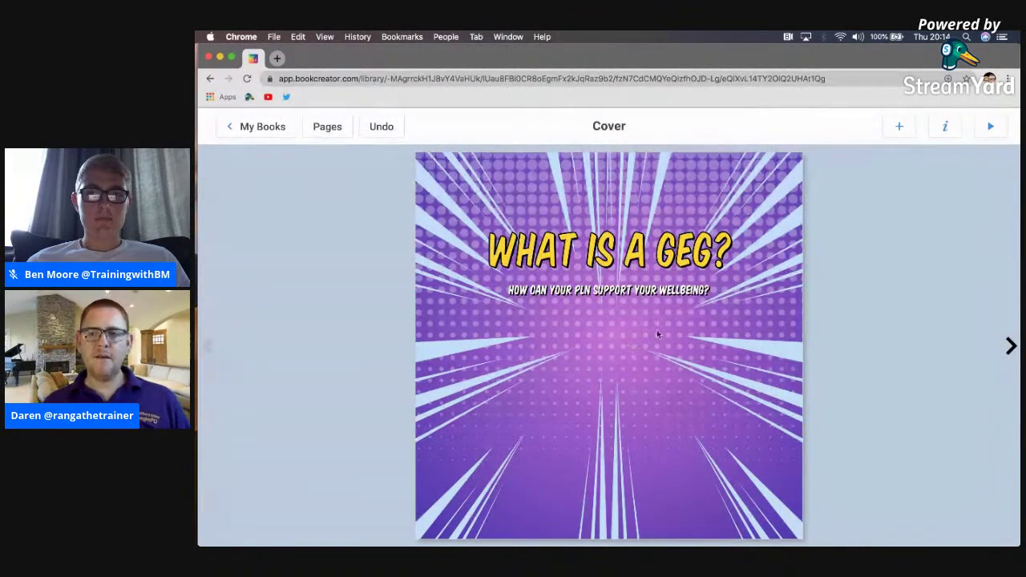
Open the media import for the cover and search Google images for "GEG"
{"action": "left_click", "coordinate": [899, 129]}
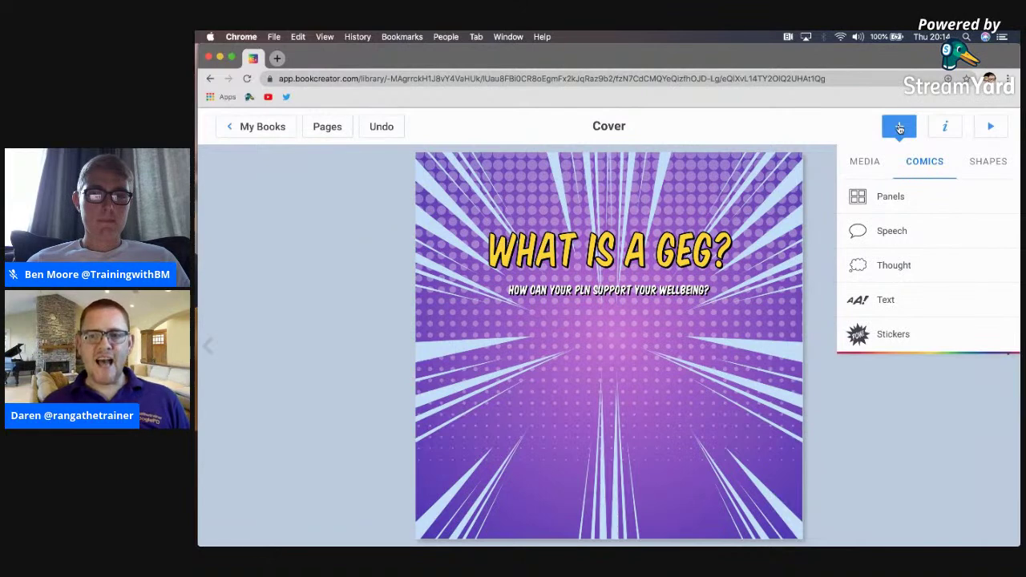
{"action": "left_click", "coordinate": [864, 165]}
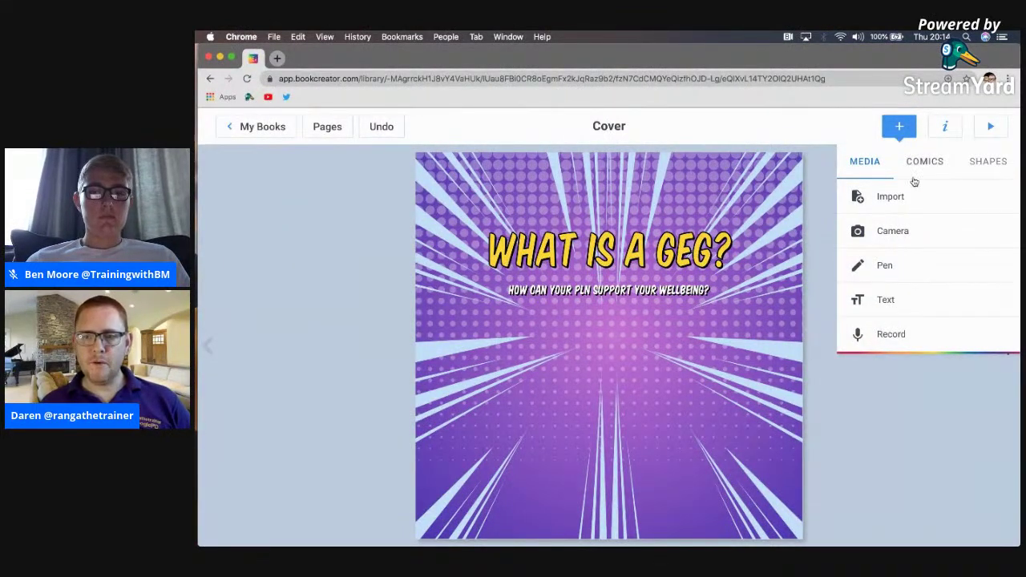
{"action": "left_click", "coordinate": [898, 201]}
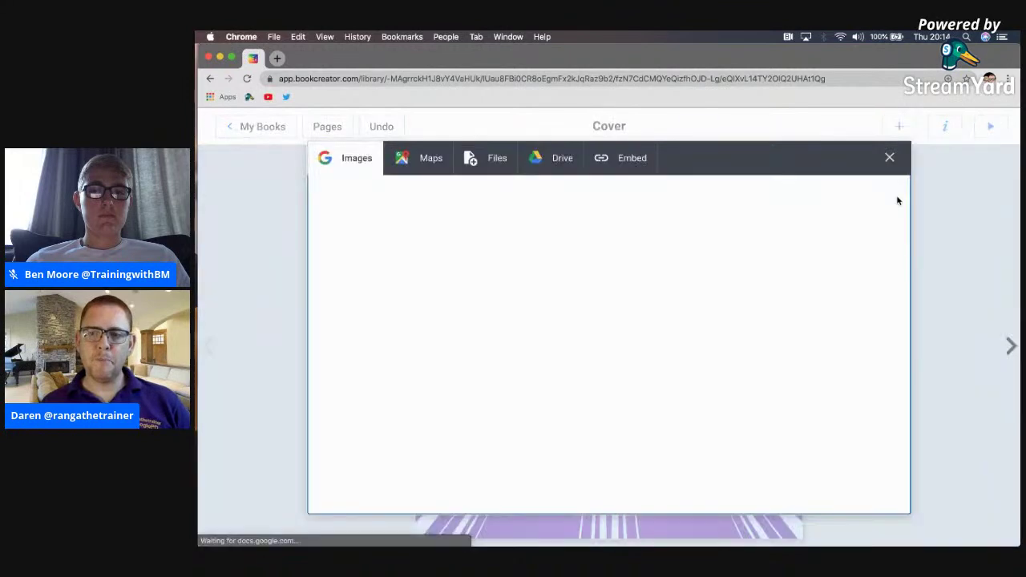
{"action": "left_click", "coordinate": [367, 221]}
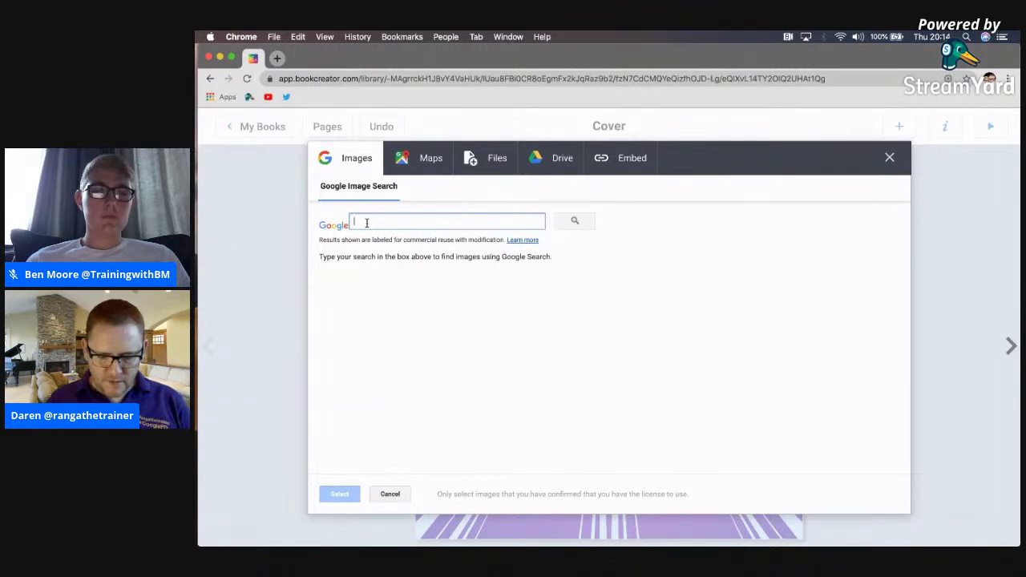
{"action": "type", "text": "GEG"}
{"action": "key", "text": "Return"}
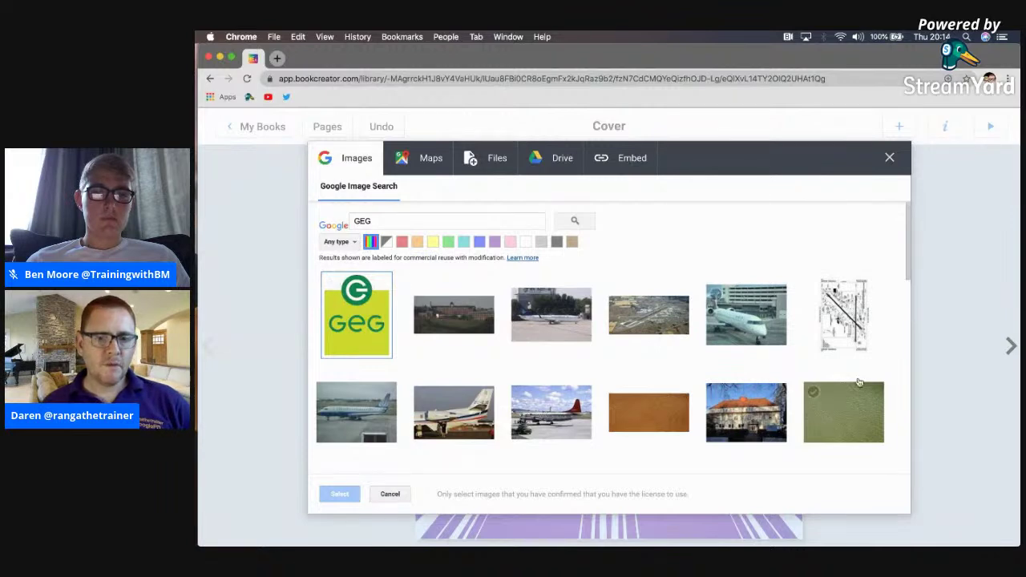
Search Google images for "Support" and insert the picture of wooden letter tiles spelling SUPPORT on the cover
{"action": "left_click_drag", "start_coordinate": [377, 220], "coordinate": [350, 220]}
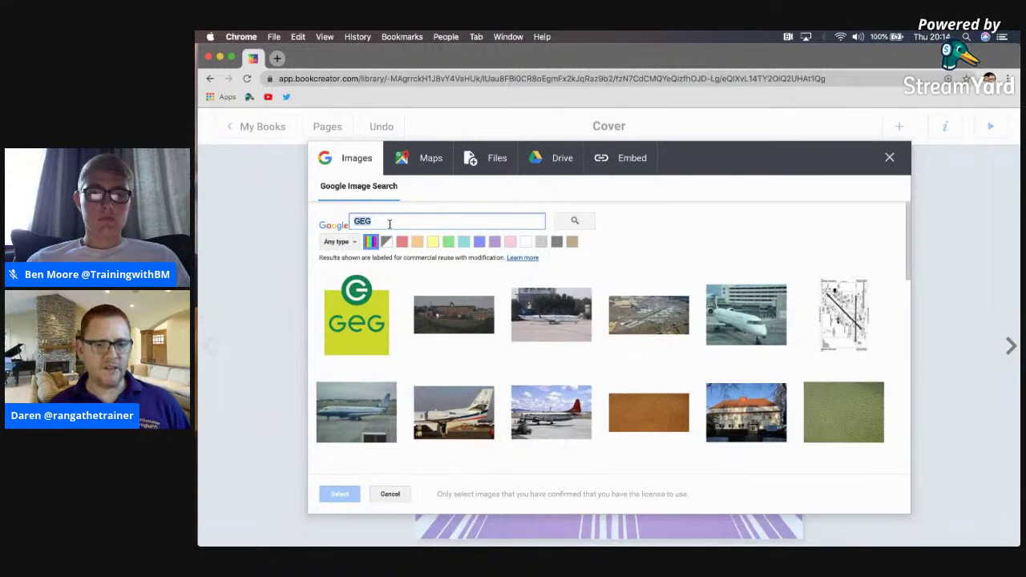
{"action": "left_click_drag", "start_coordinate": [387, 224], "coordinate": [345, 227]}
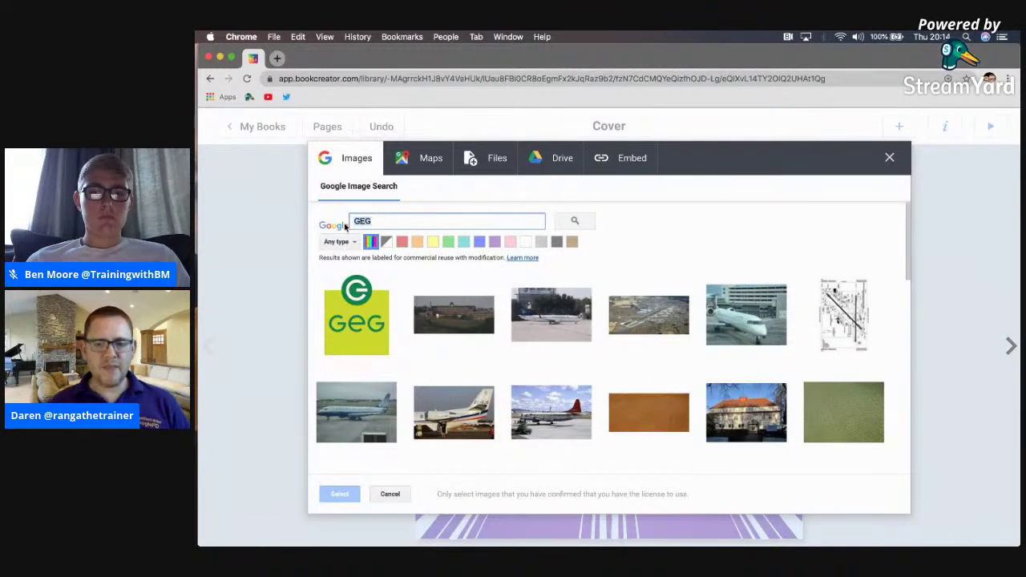
{"action": "key", "text": "BackSpace"}
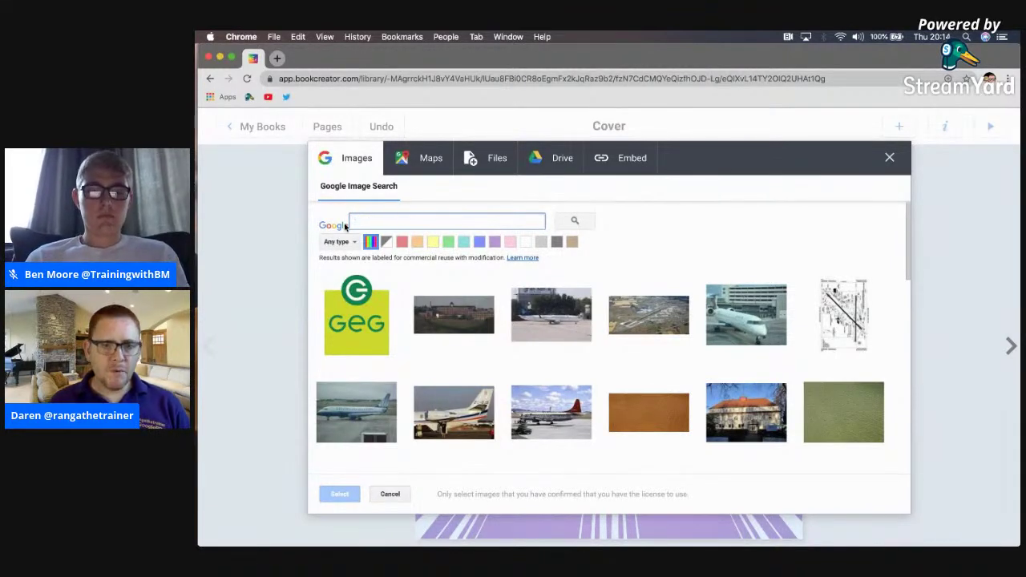
{"action": "type", "text": "S"}
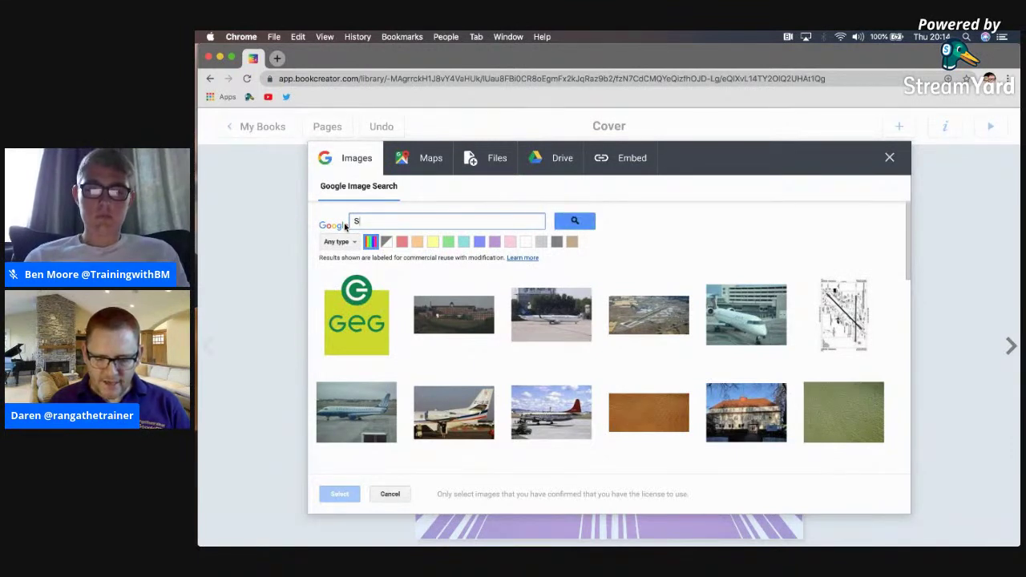
{"action": "type", "text": "upport"}
{"action": "key", "text": "Return"}
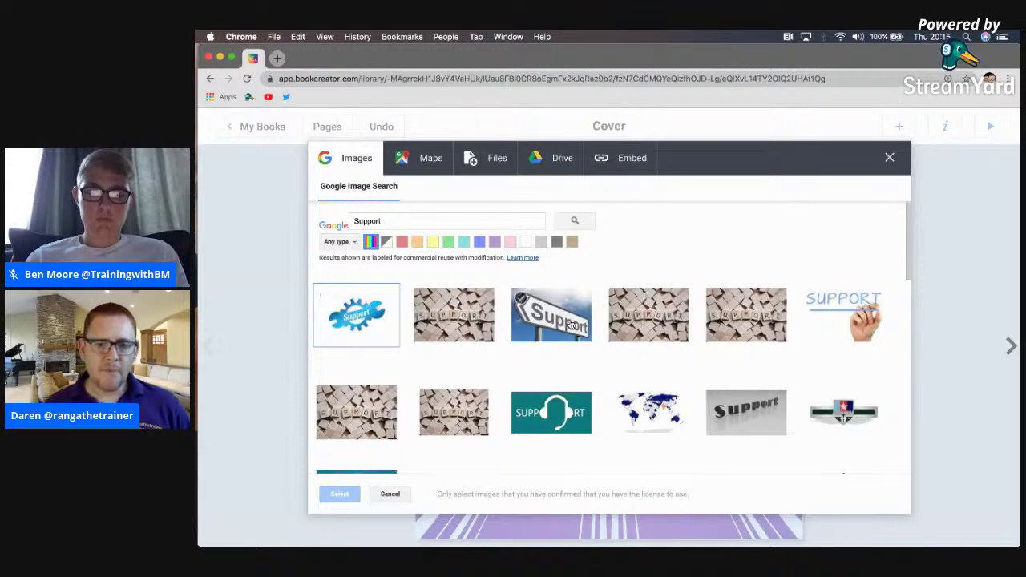
{"action": "double_click", "coordinate": [445, 316]}
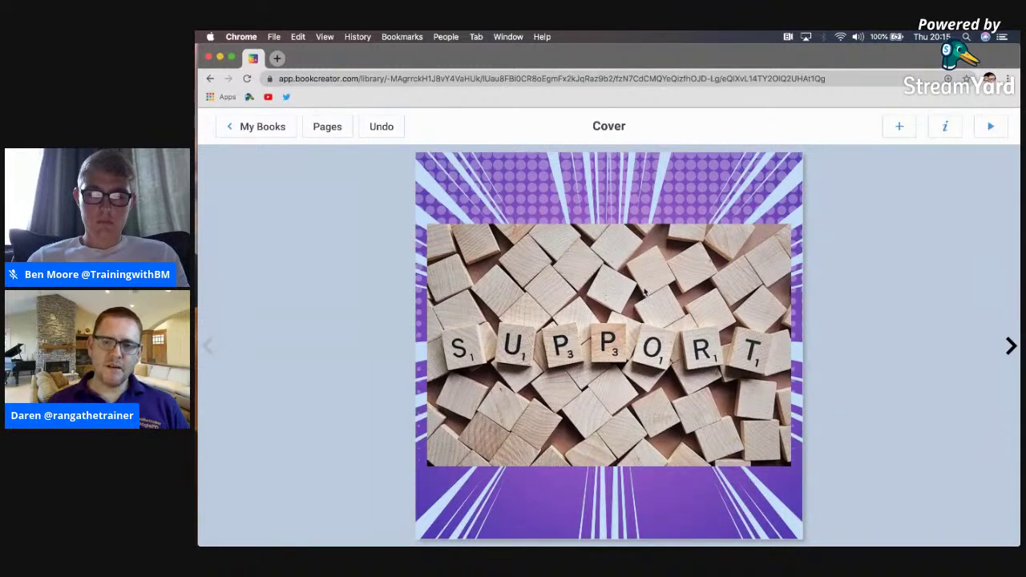
Shrink the SUPPORT tiles picture to about half the page width and centre it just beneath the cover subtitle
{"action": "left_click", "coordinate": [643, 290]}
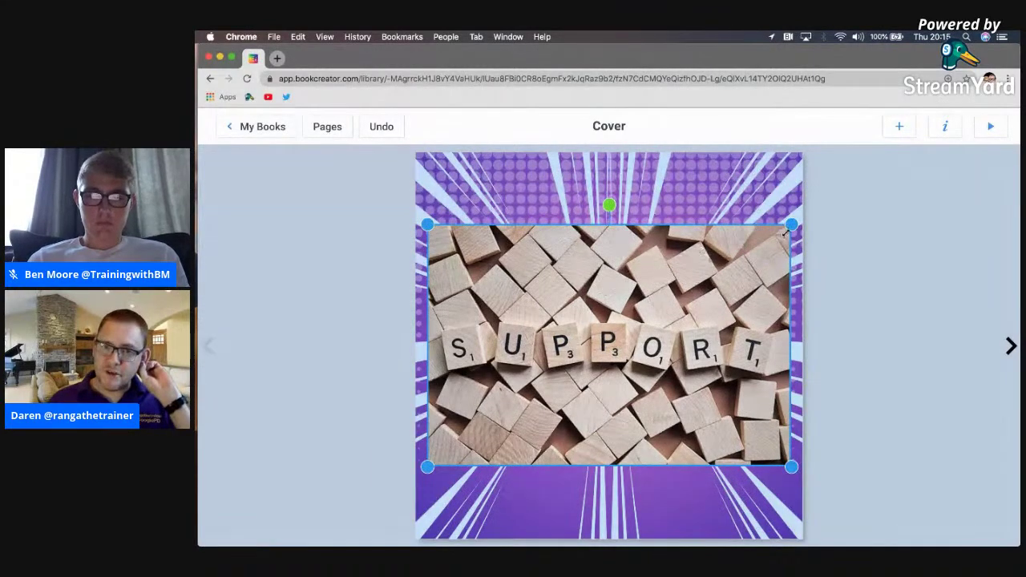
{"action": "left_click_drag", "start_coordinate": [791, 225], "coordinate": [633, 331]}
{"action": "left_click_drag", "start_coordinate": [547, 395], "coordinate": [621, 376]}
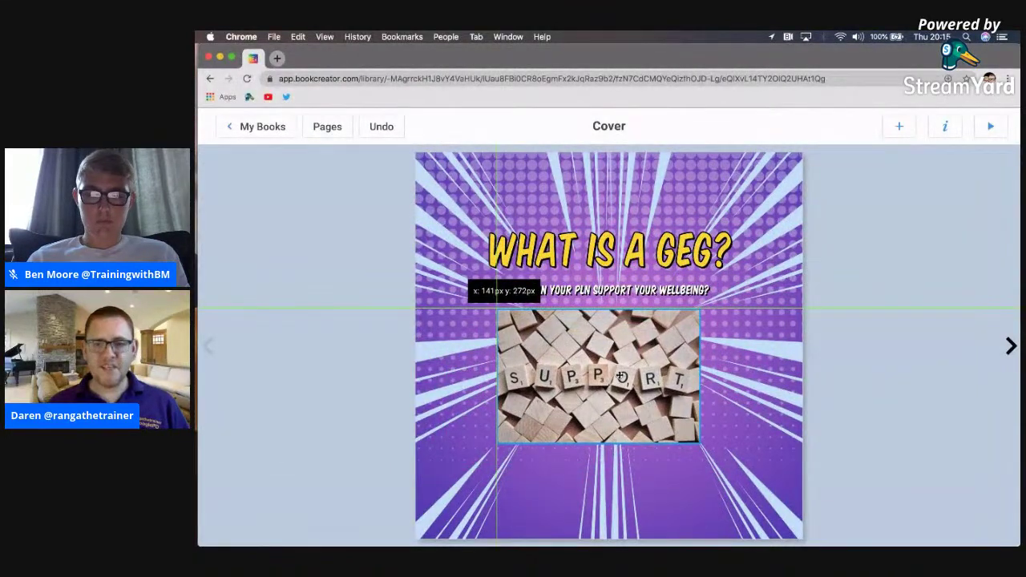
{"action": "left_click_drag", "start_coordinate": [622, 376], "coordinate": [632, 375]}
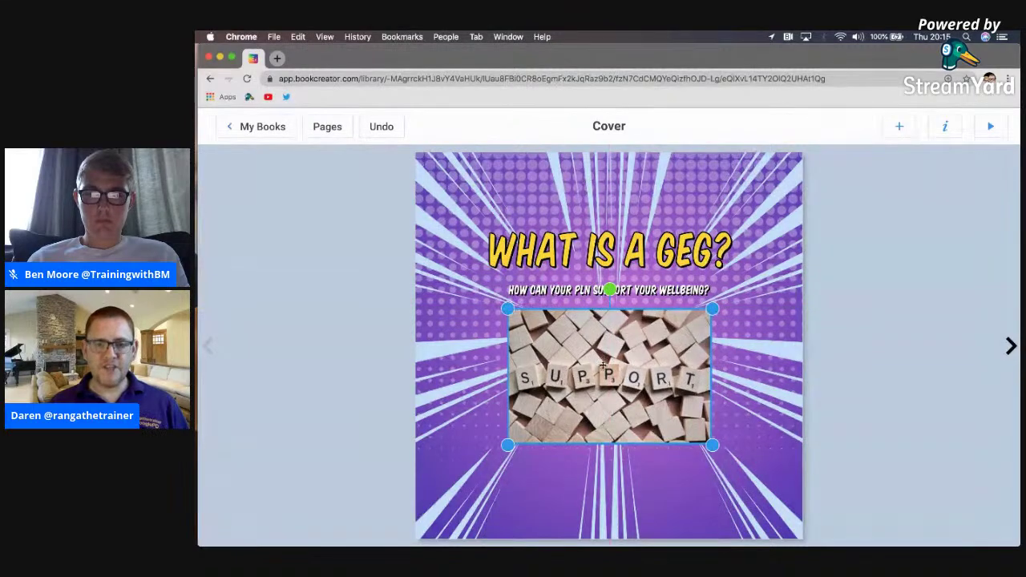
{"action": "left_click", "coordinate": [925, 357]}
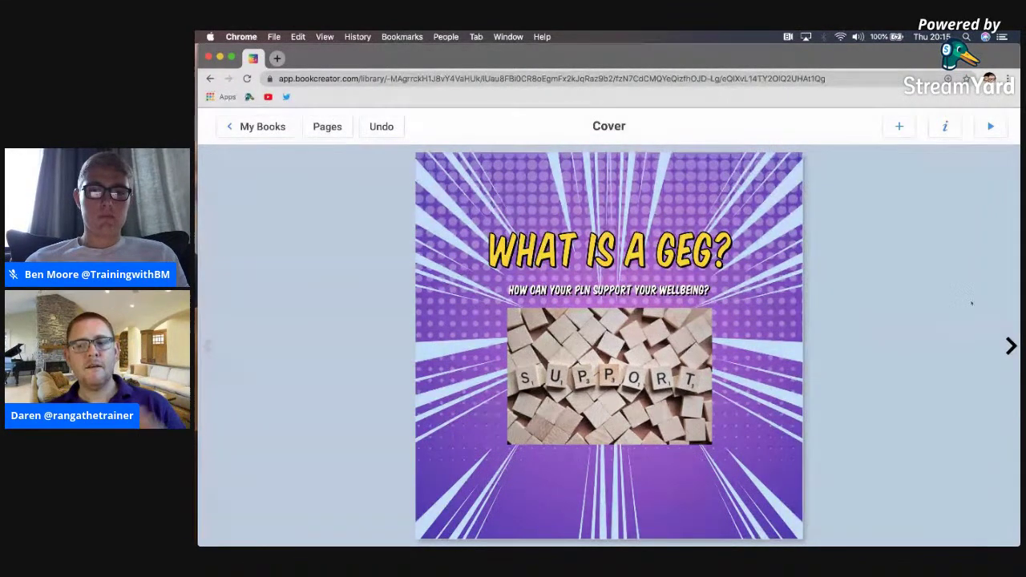
Go to page 2 and add the comic panel layout with one tall left panel and two stacked right panels
{"action": "left_click", "coordinate": [1009, 347]}
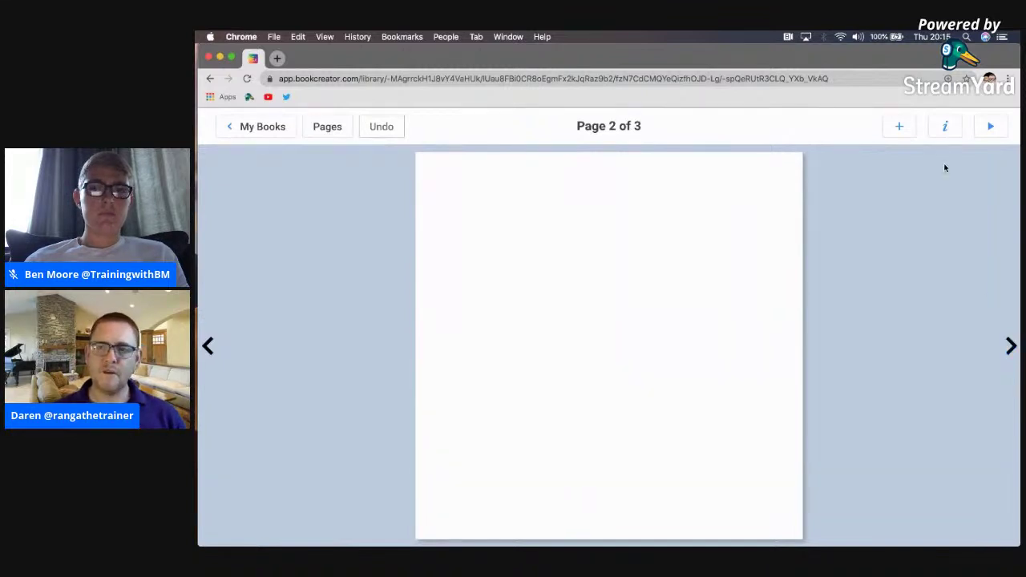
{"action": "left_click", "coordinate": [899, 128]}
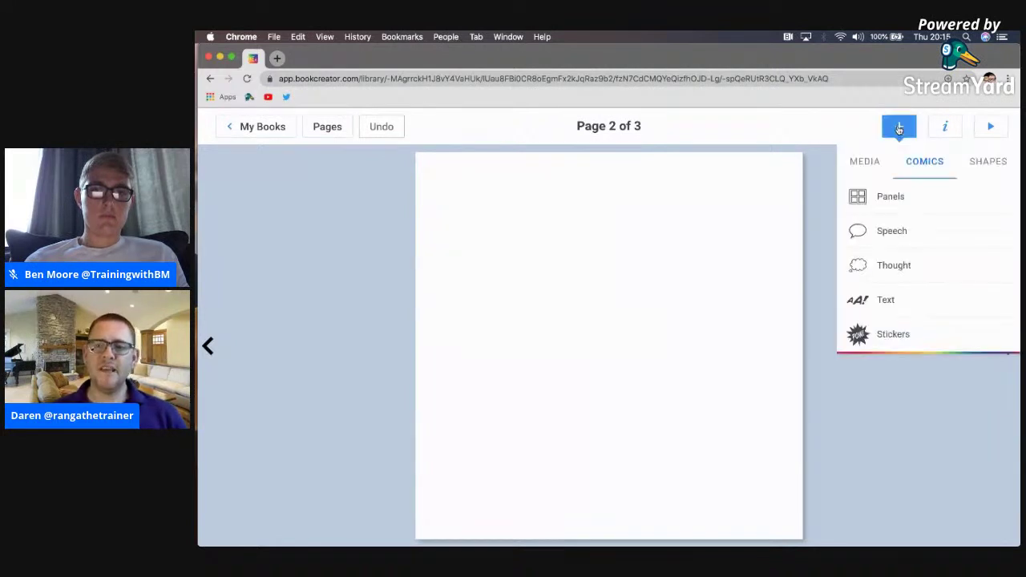
{"action": "left_click", "coordinate": [896, 204]}
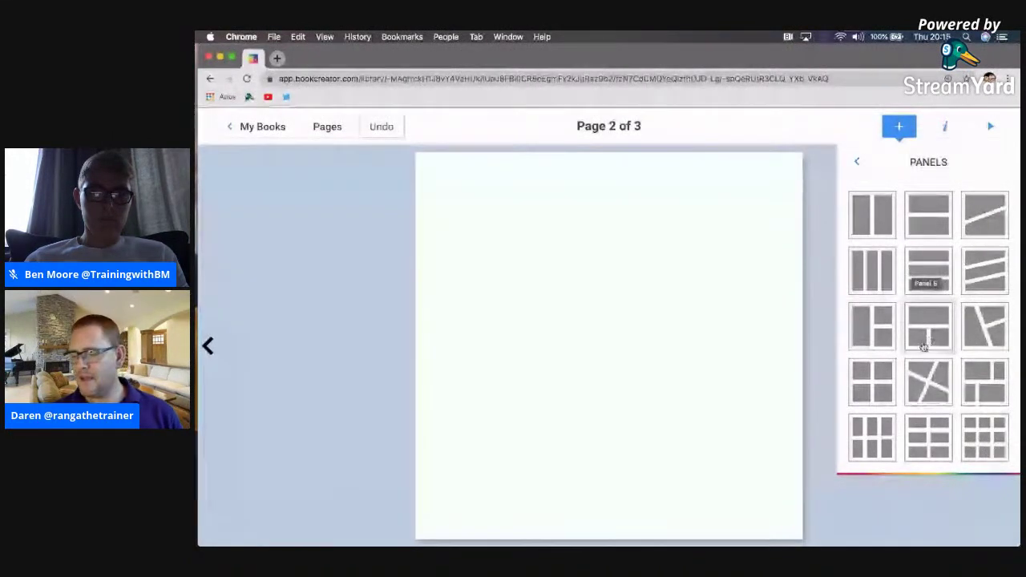
{"action": "left_click", "coordinate": [874, 328]}
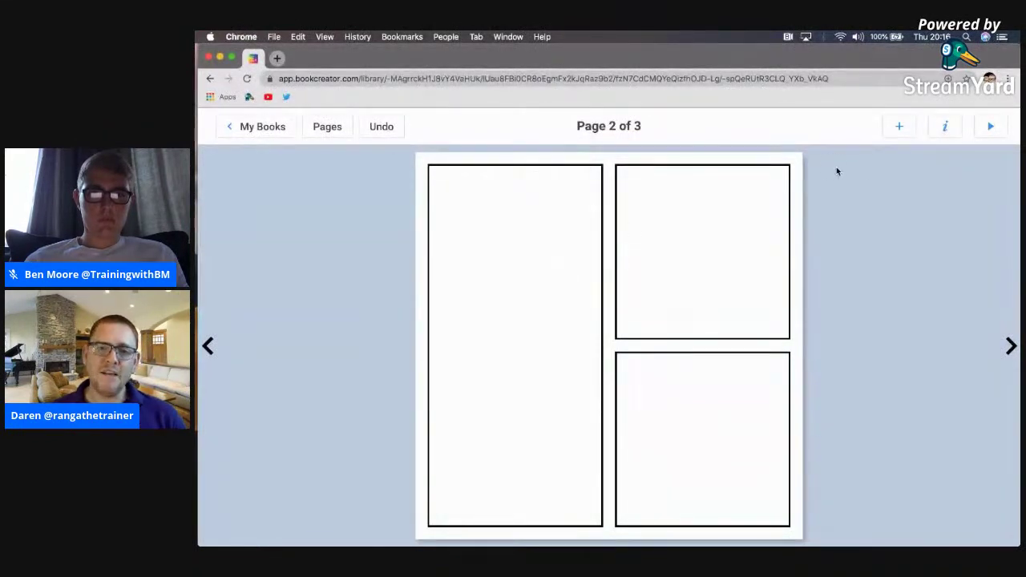
Unlock the tall left panel, narrow it by moving its right edge inward, and lock it again
{"action": "left_click", "coordinate": [506, 235]}
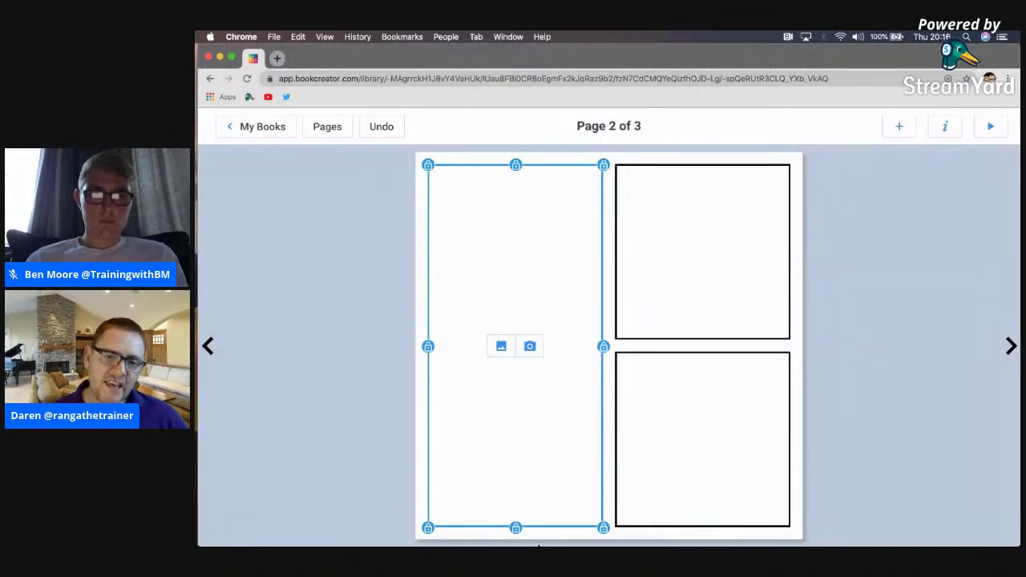
{"action": "right_click", "coordinate": [570, 177]}
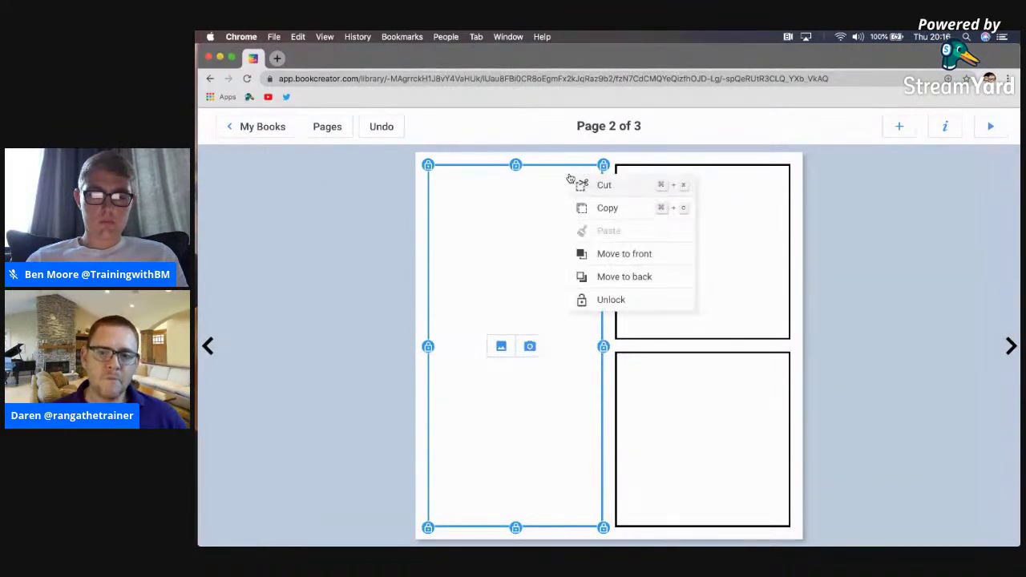
{"action": "left_click", "coordinate": [611, 300]}
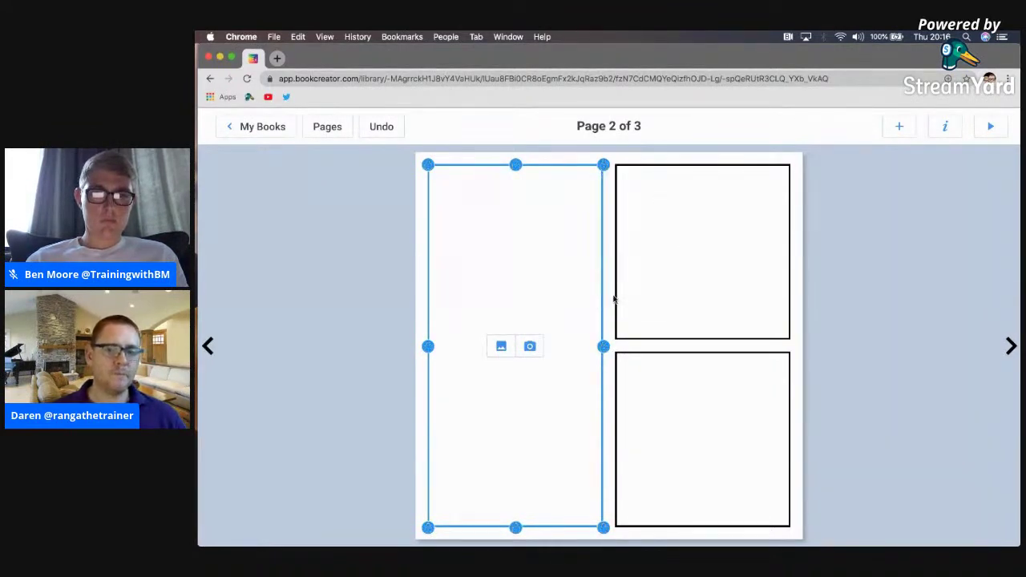
{"action": "left_click_drag", "start_coordinate": [603, 345], "coordinate": [556, 346]}
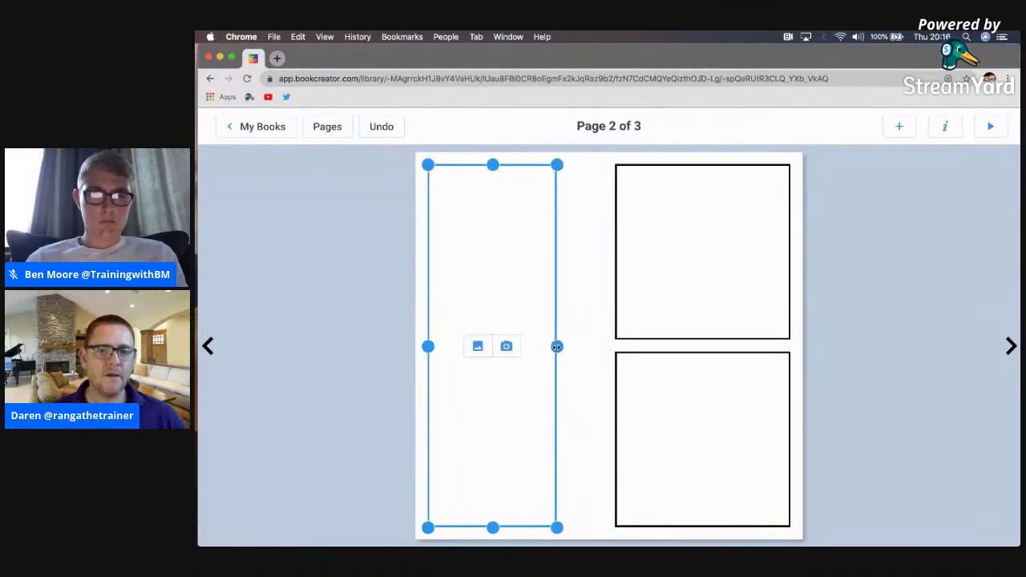
{"action": "right_click", "coordinate": [518, 271]}
{"action": "left_click", "coordinate": [557, 379]}
Unlock the upper-right panel, widen it toward the tall left panel, and lock it again
{"action": "left_click", "coordinate": [659, 253]}
{"action": "right_click", "coordinate": [659, 255]}
{"action": "left_click", "coordinate": [700, 379]}
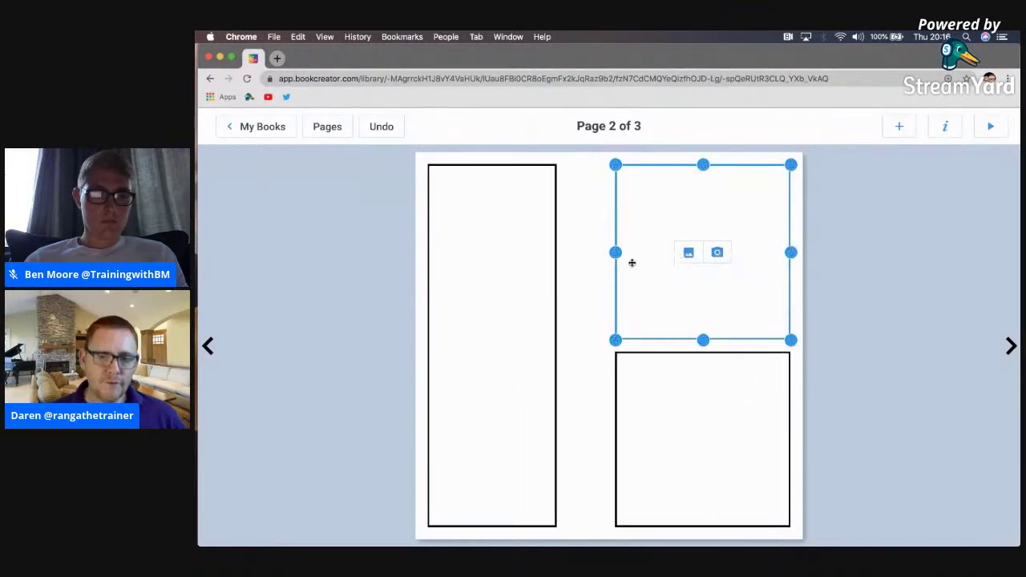
{"action": "left_click_drag", "start_coordinate": [615, 252], "coordinate": [575, 252]}
{"action": "right_click", "coordinate": [637, 283]}
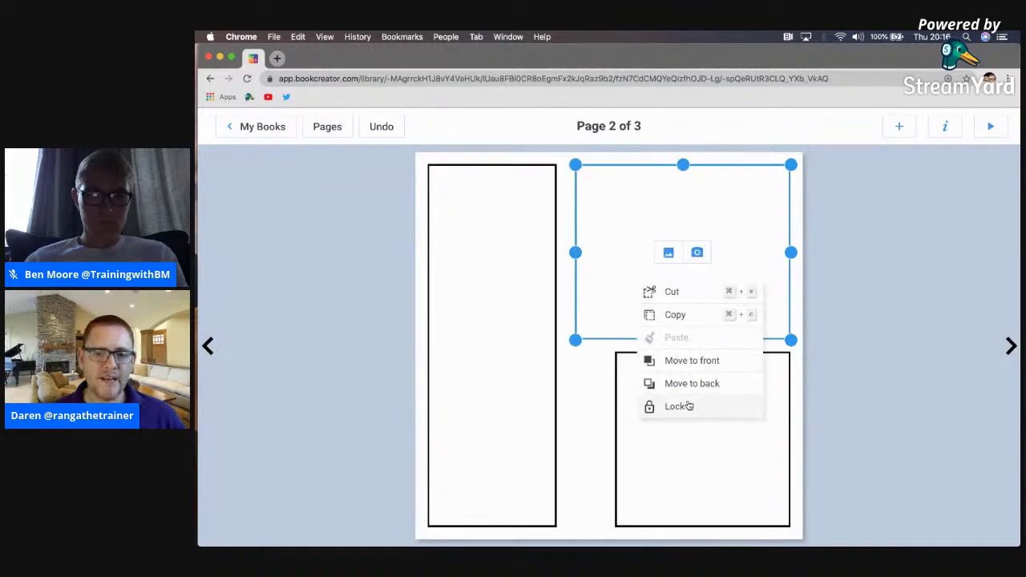
{"action": "left_click", "coordinate": [676, 405]}
Unlock the lower-right panel and extend its left edge to line up with the panel above
{"action": "right_click", "coordinate": [676, 406]}
{"action": "left_click", "coordinate": [742, 533]}
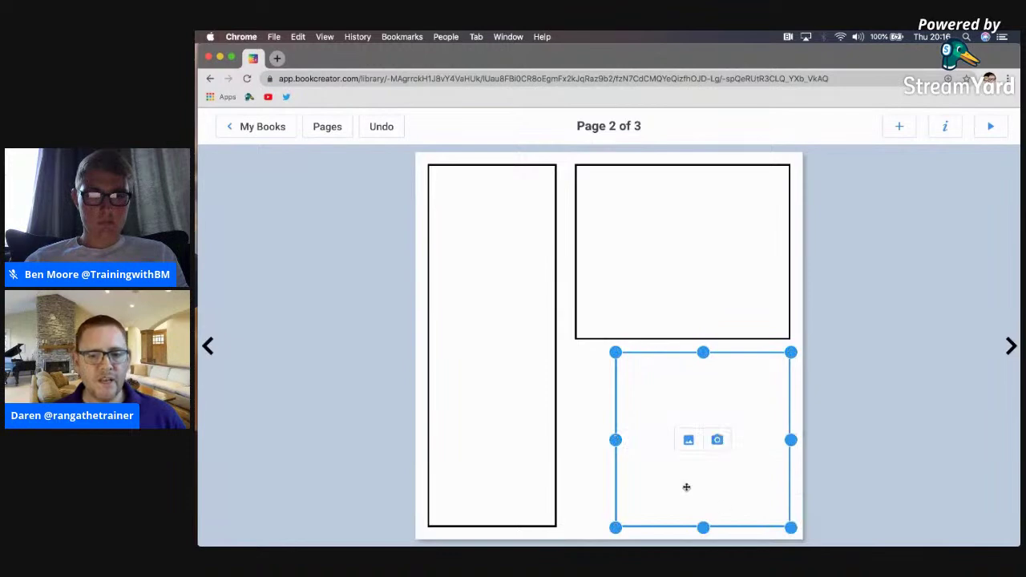
{"action": "left_click_drag", "start_coordinate": [615, 439], "coordinate": [576, 437]}
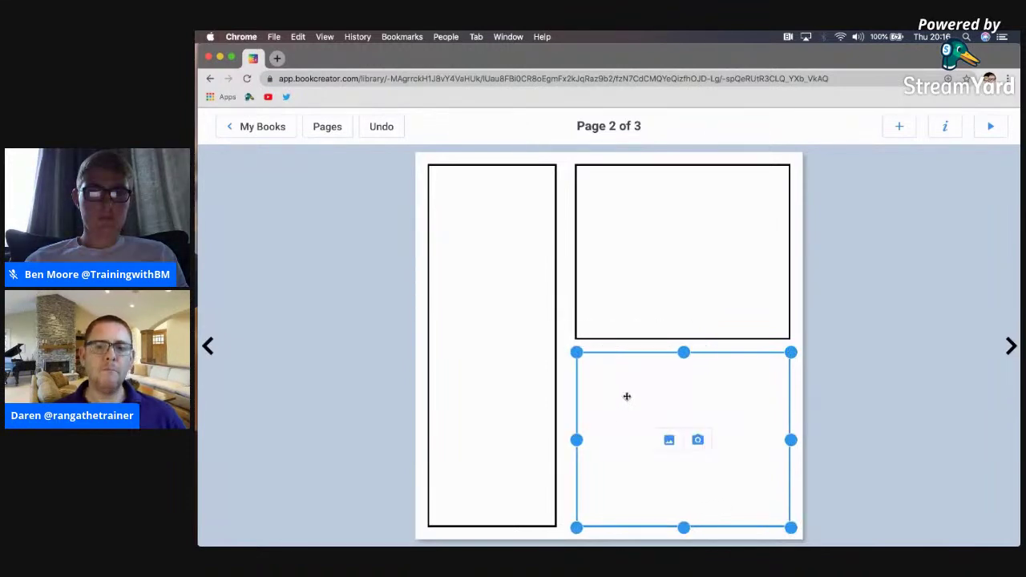
{"action": "left_click", "coordinate": [749, 293]}
{"action": "left_click", "coordinate": [877, 327]}
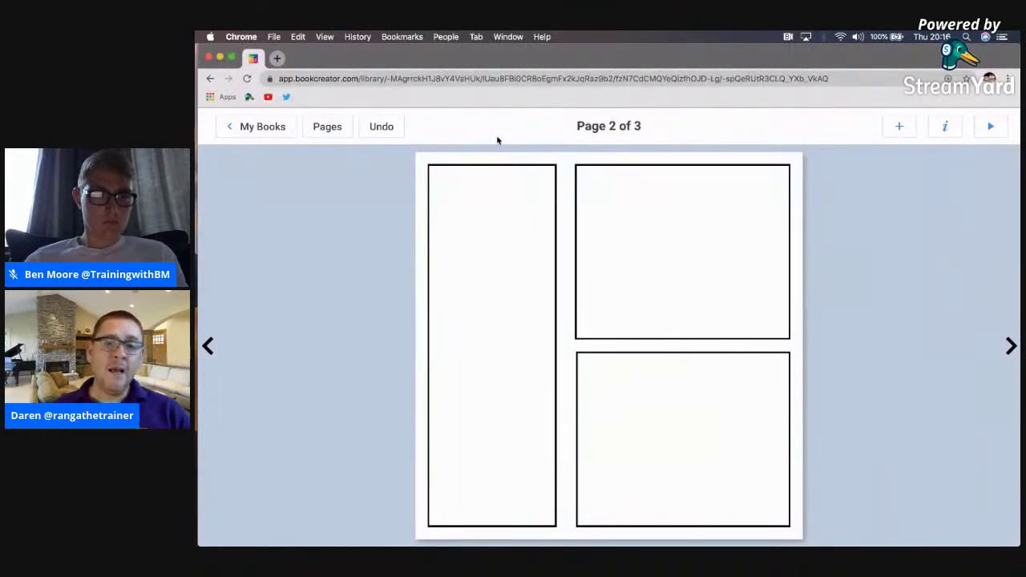
Add a comic caption reading "Introduction", narrow its box and place it at the top of the tall left panel
{"action": "left_click", "coordinate": [898, 126]}
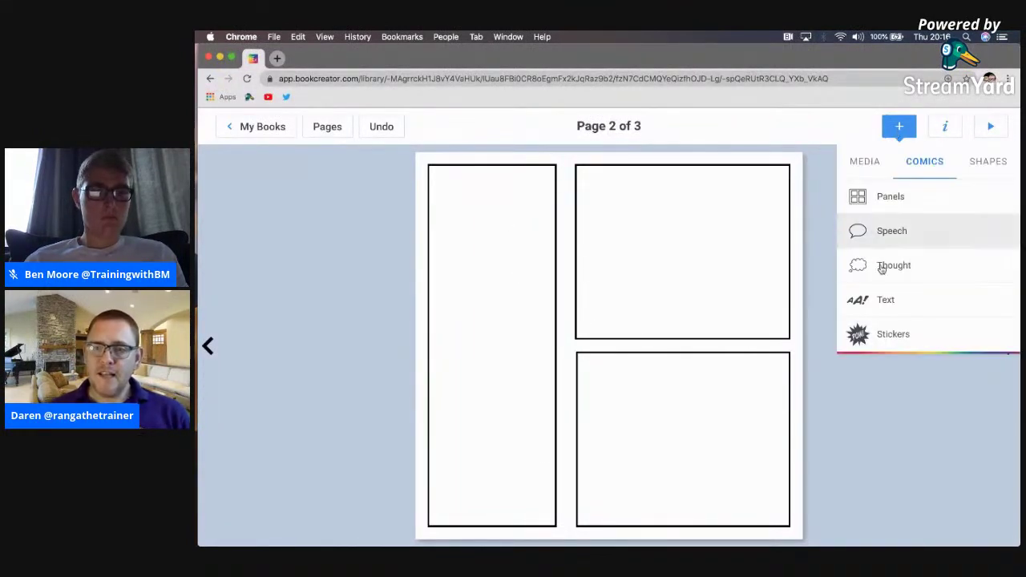
{"action": "left_click", "coordinate": [891, 303]}
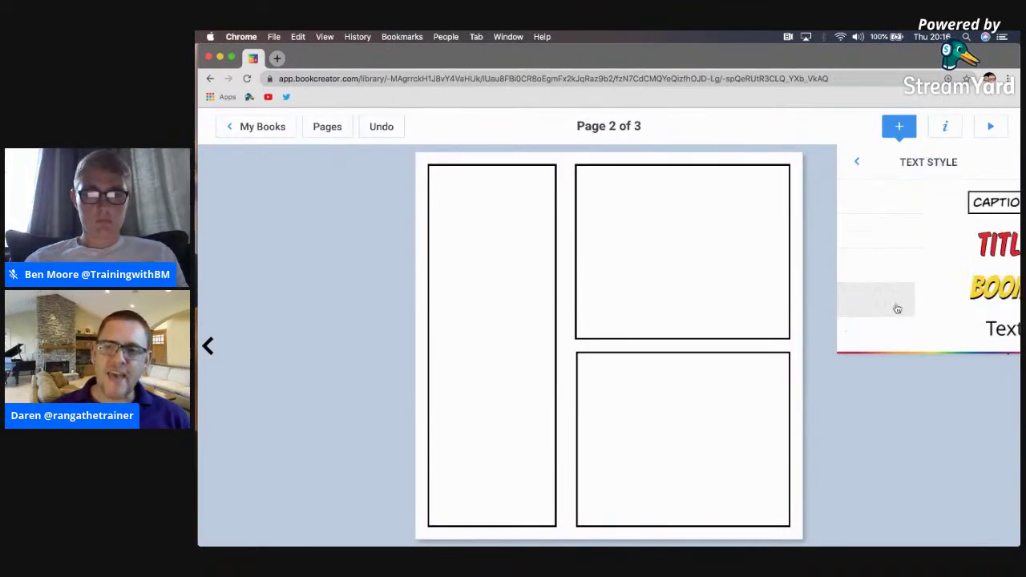
{"action": "left_click", "coordinate": [928, 202]}
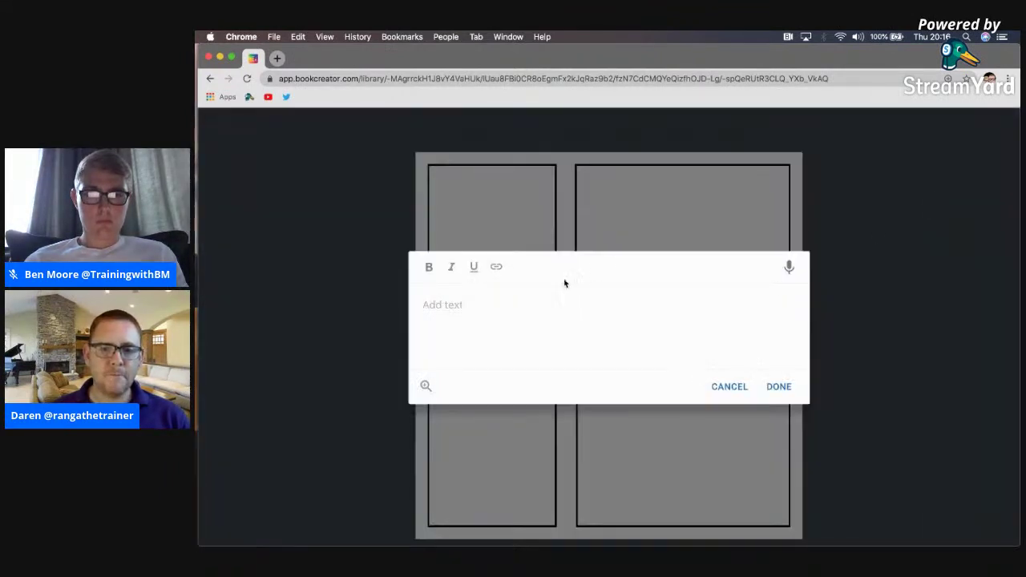
{"action": "type", "text": "INtroduction"}
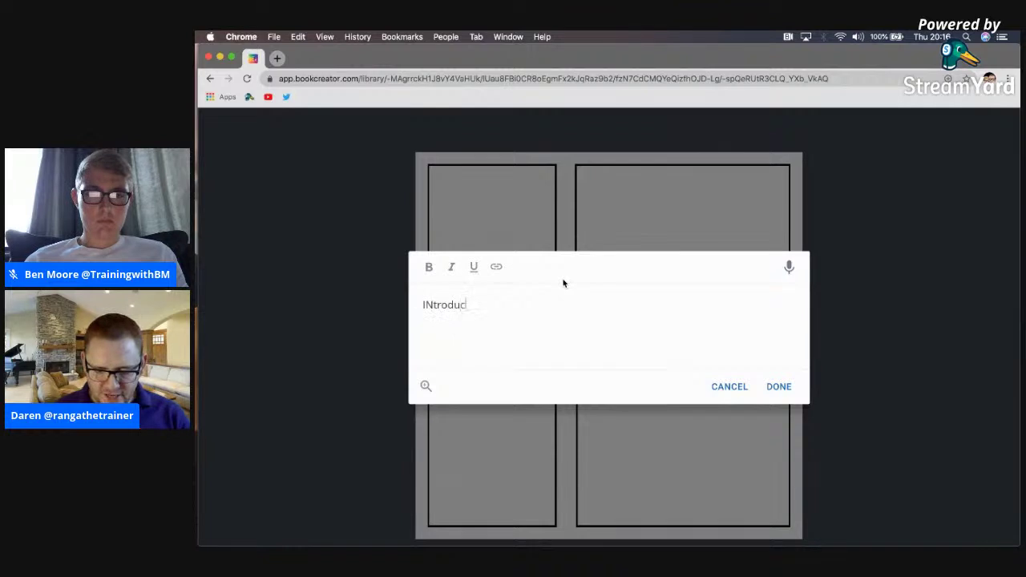
{"action": "left_click", "coordinate": [432, 305]}
{"action": "key", "text": "BackSpace"}
{"action": "type", "text": "n"}
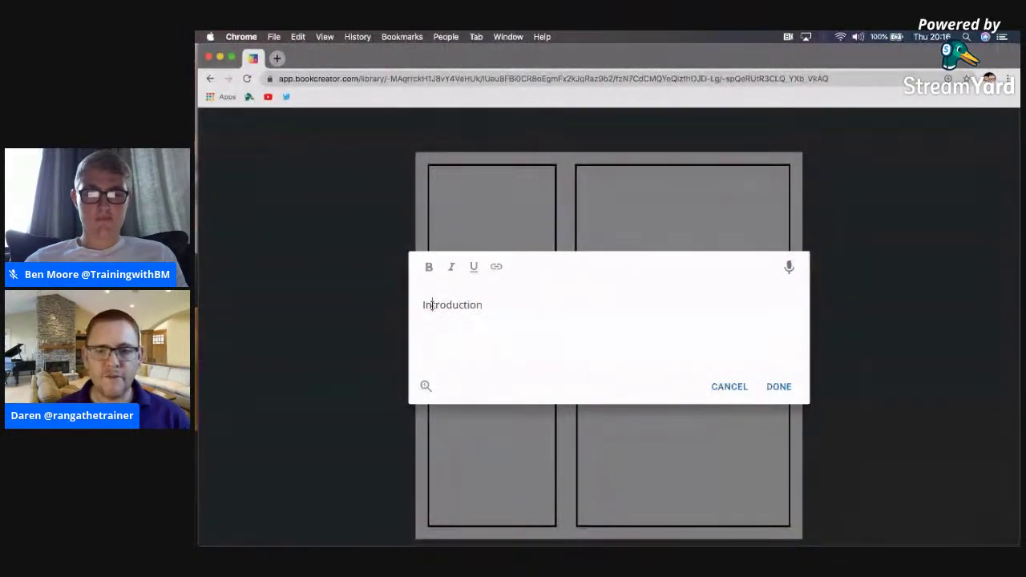
{"action": "left_click", "coordinate": [776, 386]}
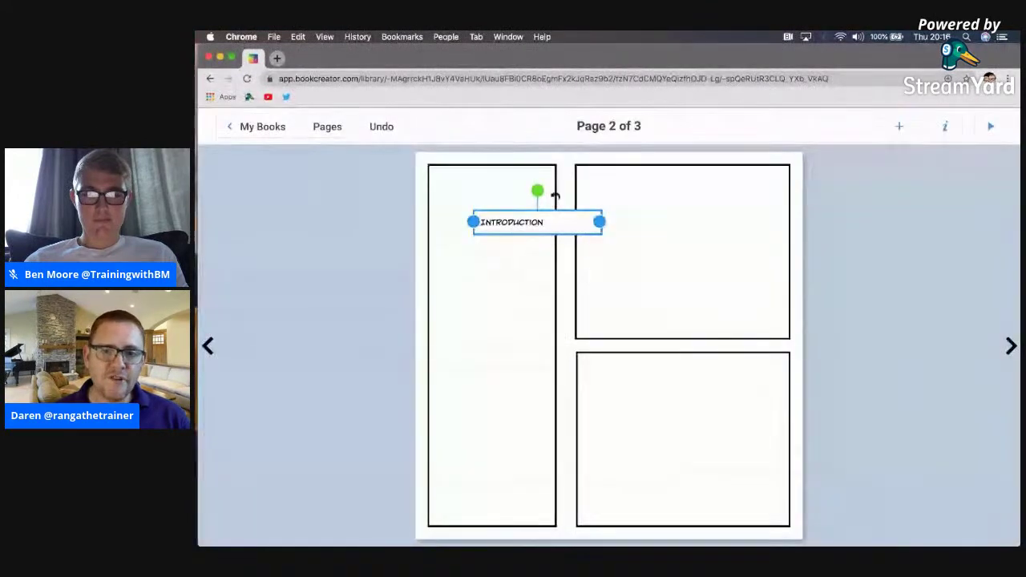
{"action": "left_click_drag", "start_coordinate": [600, 221], "coordinate": [487, 181]}
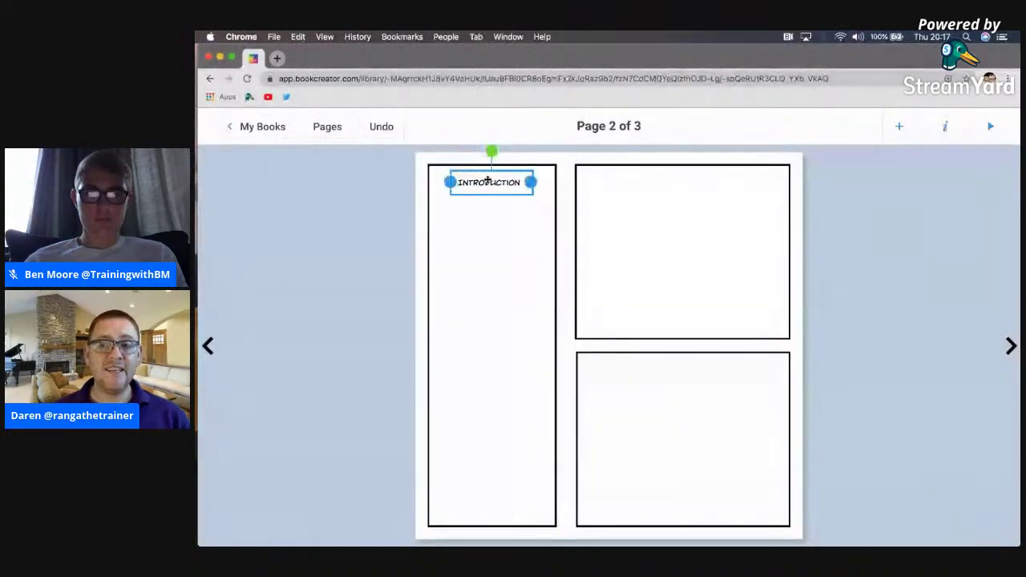
Colour the "Introduction" caption text dark blue and make it bold
{"action": "left_click", "coordinate": [948, 128]}
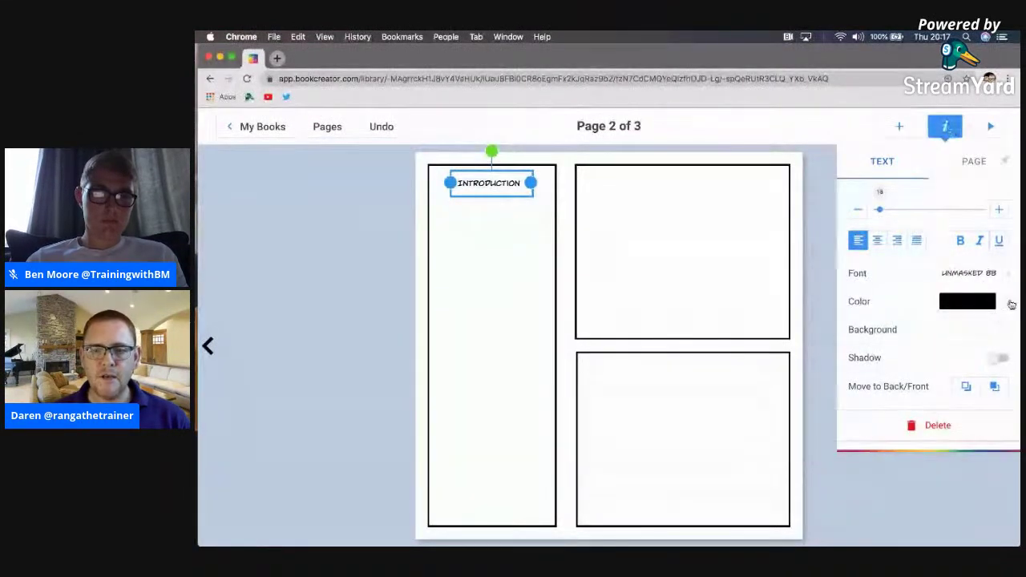
{"action": "left_click", "coordinate": [1011, 305]}
{"action": "left_click", "coordinate": [916, 295]}
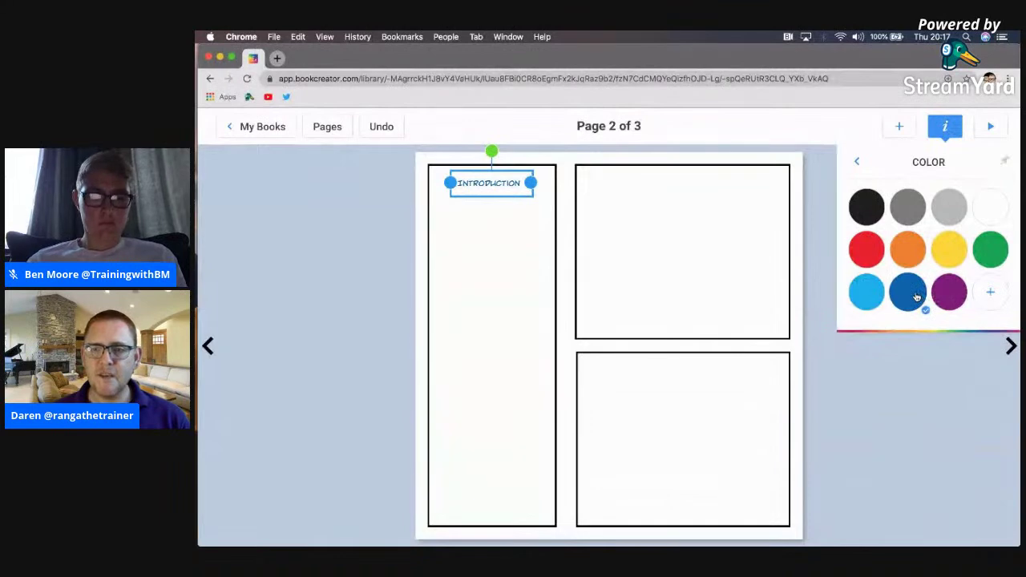
{"action": "left_click", "coordinate": [856, 161]}
{"action": "left_click", "coordinate": [960, 240]}
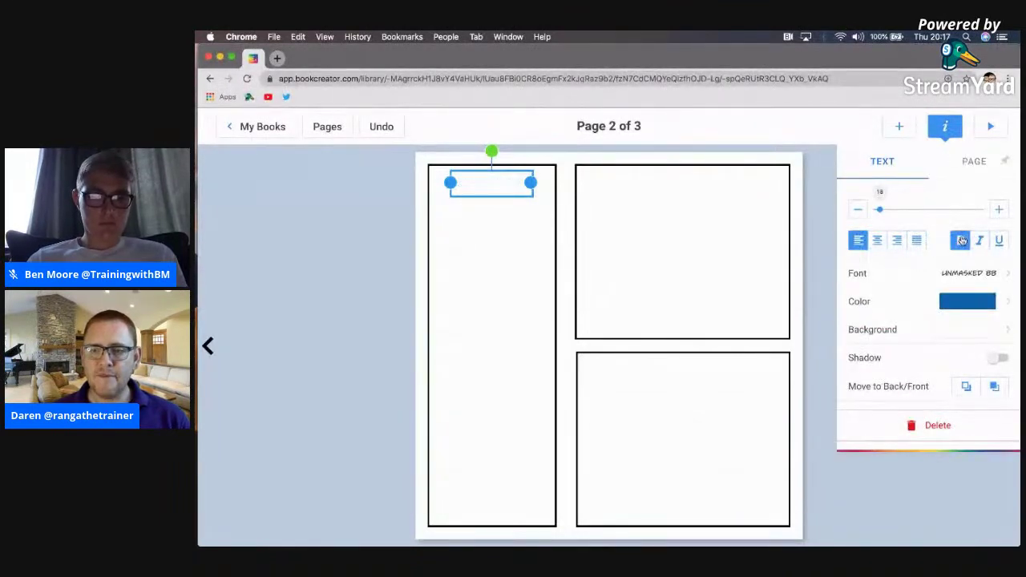
Give the "Introduction" caption a yellow background and turn on its shadow
{"action": "left_click", "coordinate": [1008, 329]}
{"action": "left_click", "coordinate": [946, 251]}
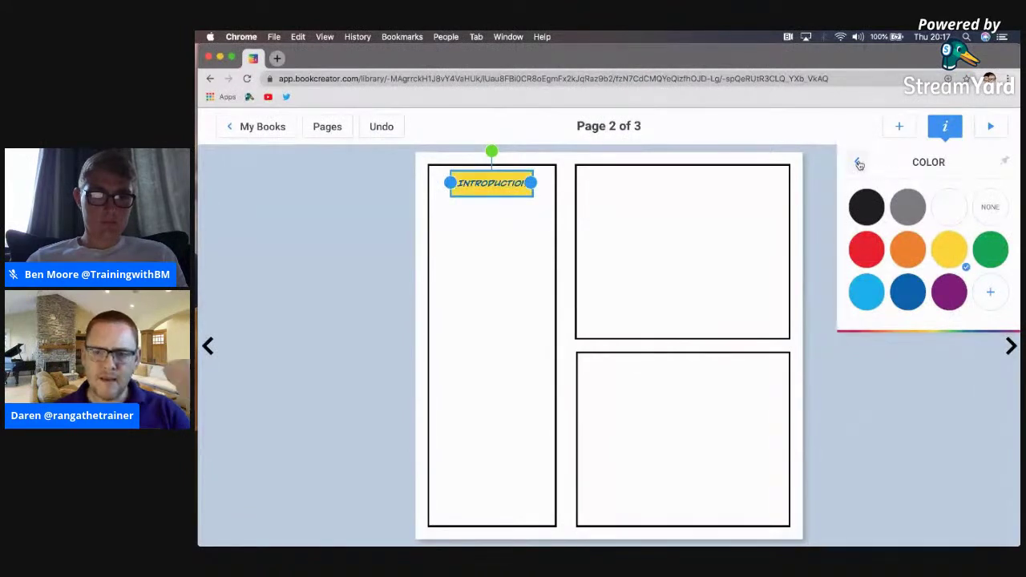
{"action": "left_click", "coordinate": [858, 163]}
{"action": "left_click", "coordinate": [1002, 359]}
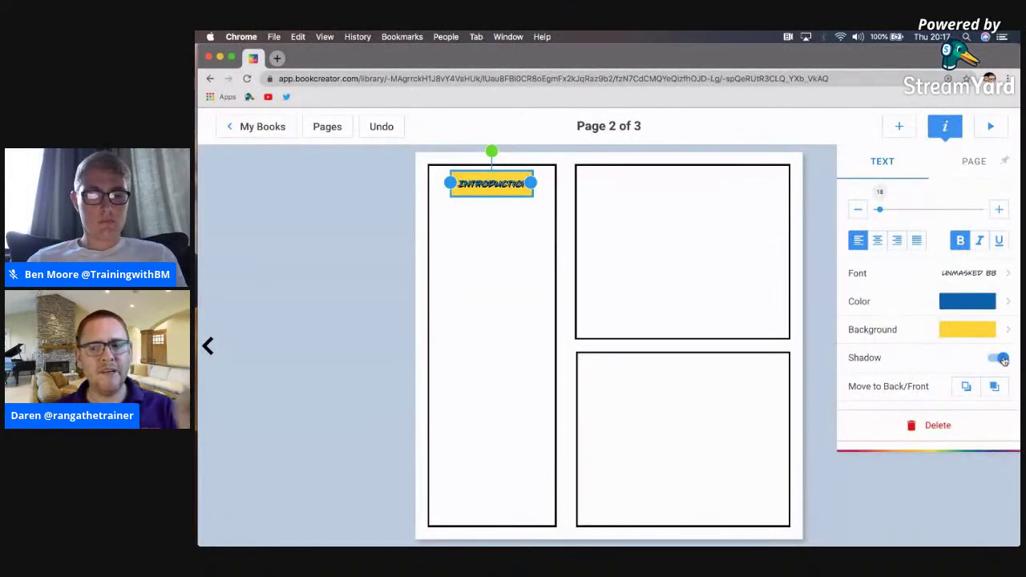
Change the "Introduction" caption's font to Komika Title
{"action": "left_click", "coordinate": [1001, 274]}
{"action": "scroll", "coordinate": [958, 267], "scroll_direction": "down", "scroll_amount": 5}
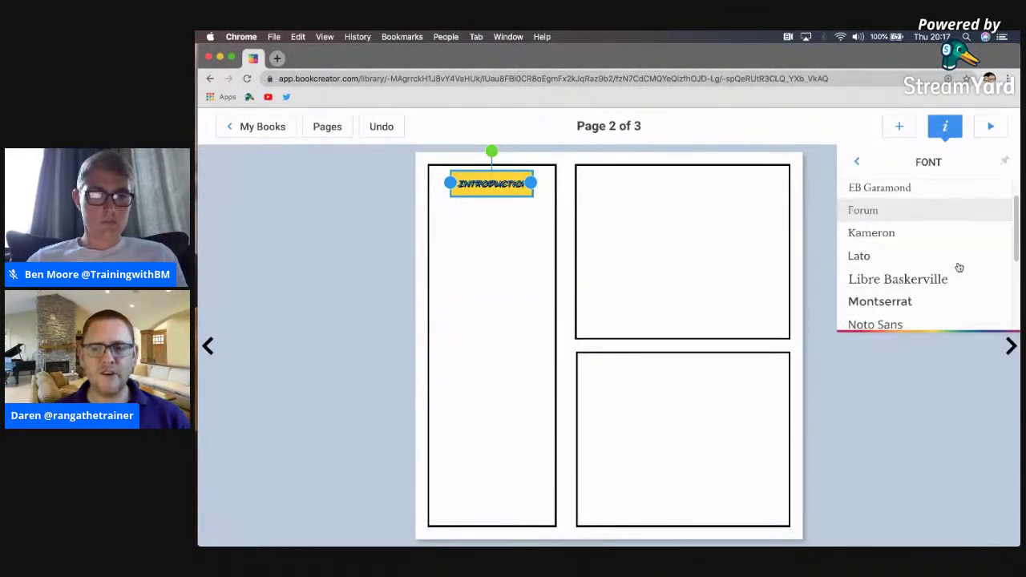
{"action": "scroll", "coordinate": [959, 267], "scroll_direction": "down", "scroll_amount": 15}
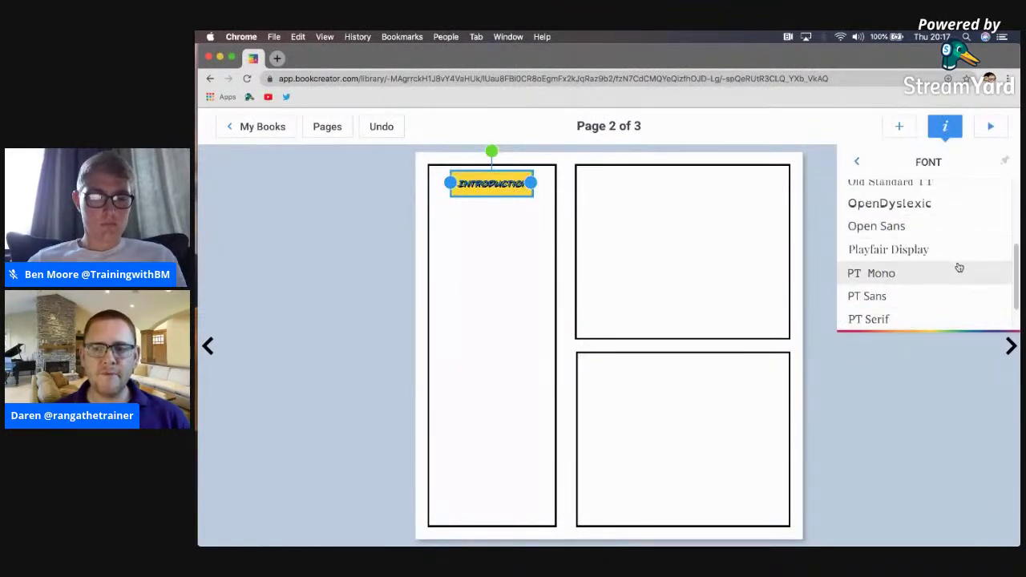
{"action": "scroll", "coordinate": [958, 267], "scroll_direction": "down", "scroll_amount": 5}
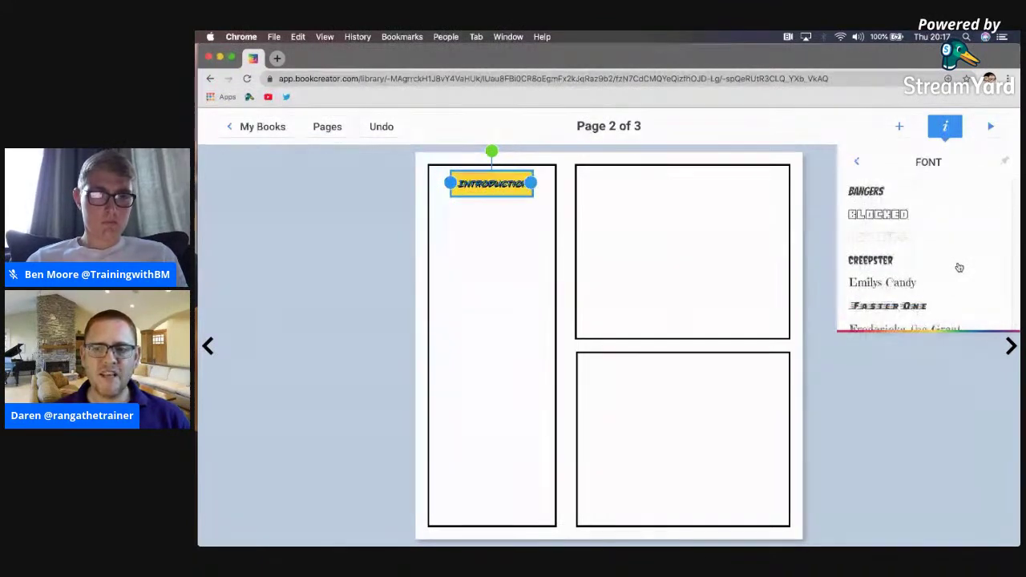
{"action": "left_click", "coordinate": [880, 278]}
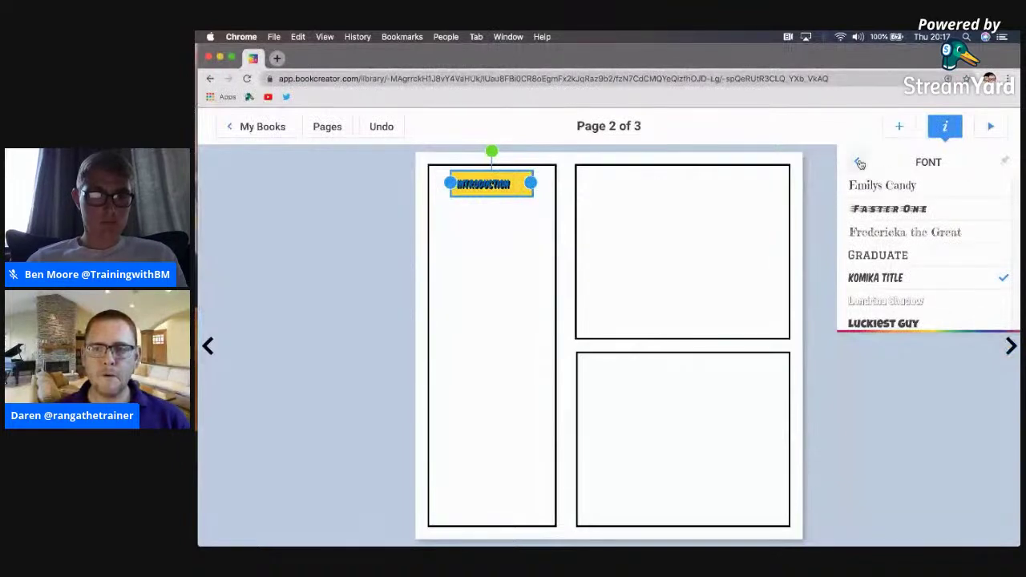
{"action": "left_click", "coordinate": [856, 162]}
Enlarge the "Introduction" caption's text by several size increments and widen its box slightly around the word
{"action": "left_click", "coordinate": [999, 211]}
{"action": "left_click", "coordinate": [999, 211]}
{"action": "left_click", "coordinate": [999, 212]}
{"action": "left_click", "coordinate": [1000, 212]}
{"action": "left_click", "coordinate": [999, 212]}
{"action": "left_click", "coordinate": [1000, 212]}
{"action": "left_click", "coordinate": [914, 481]}
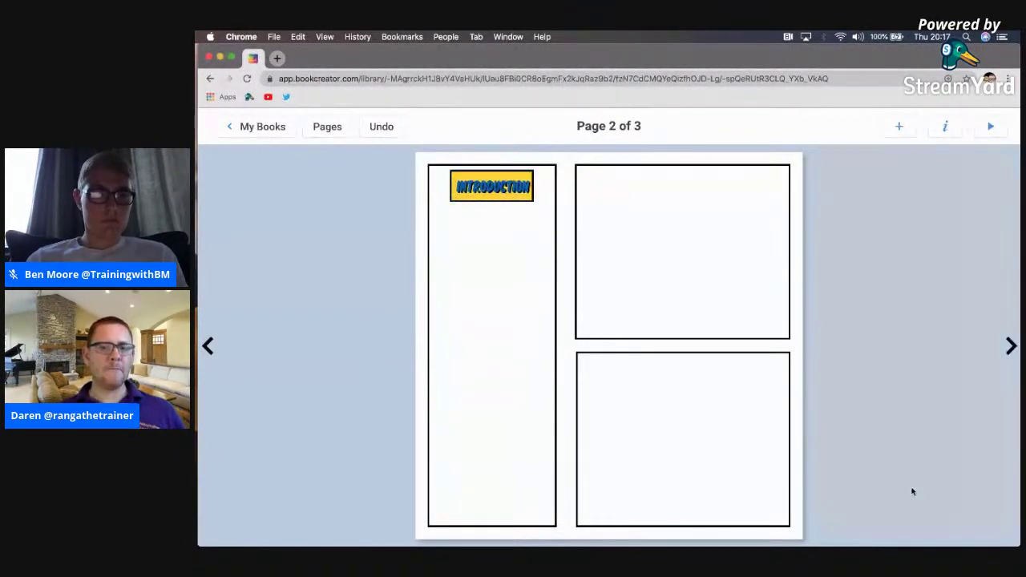
{"action": "left_click", "coordinate": [527, 187]}
{"action": "left_click_drag", "start_coordinate": [534, 186], "coordinate": [478, 187]}
{"action": "left_click", "coordinate": [847, 240]}
{"action": "left_click", "coordinate": [478, 217]}
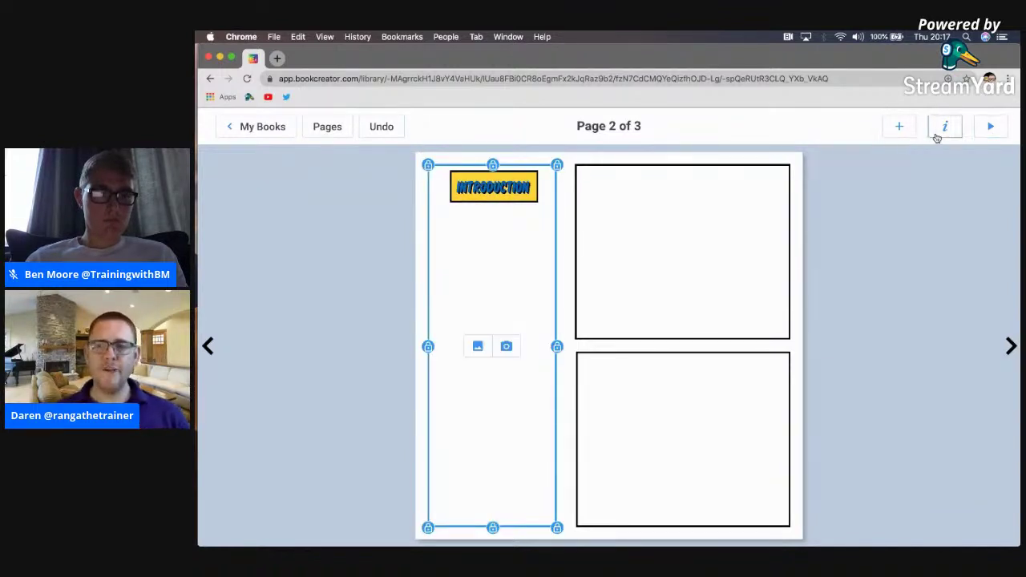
Add a plain comic text box reading "This ebook was created during a Short and Suite episode in June 2020."
{"action": "left_click", "coordinate": [901, 131]}
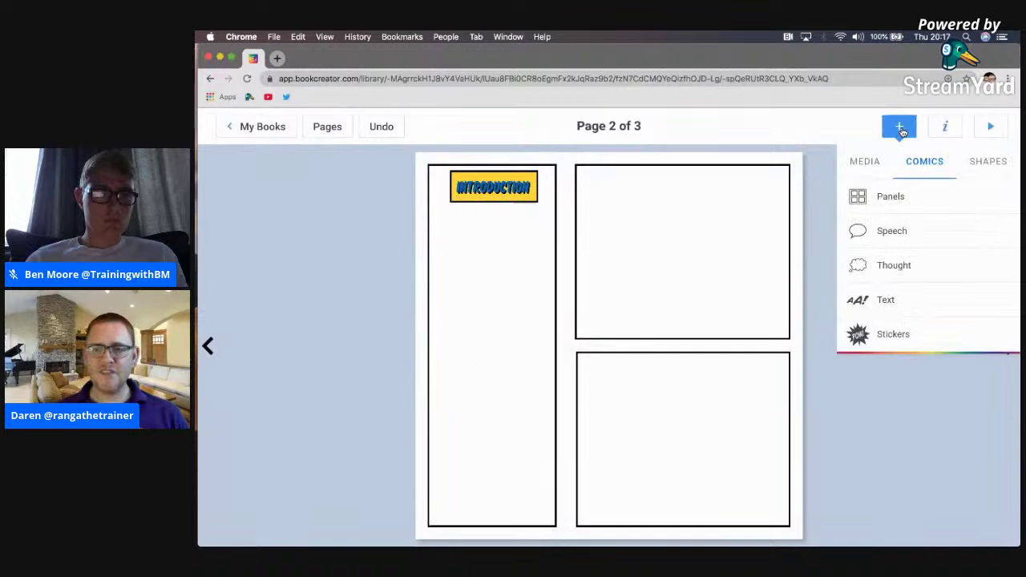
{"action": "left_click", "coordinate": [907, 301]}
{"action": "left_click", "coordinate": [926, 330]}
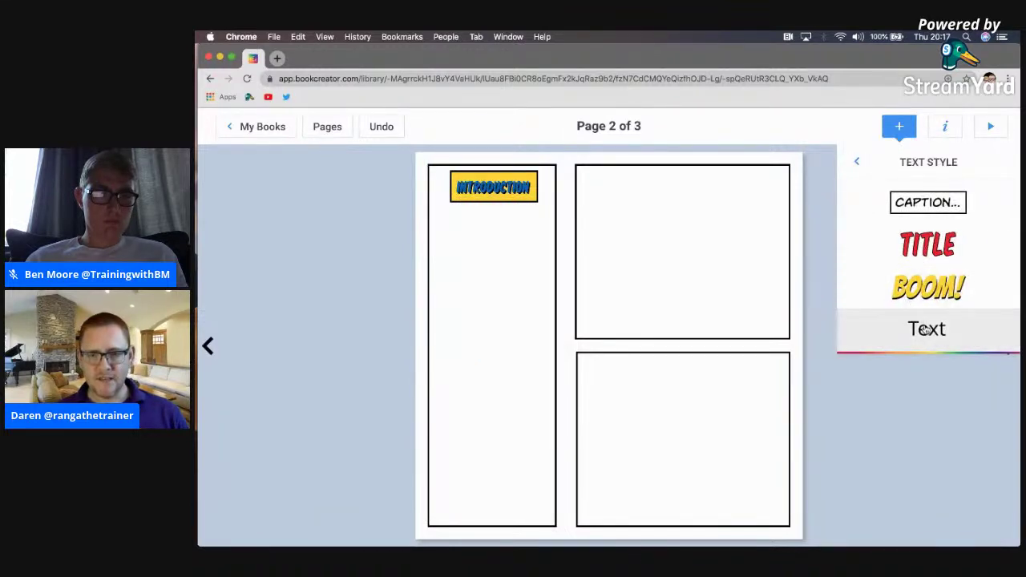
{"action": "type", "text": "This ebook was"}
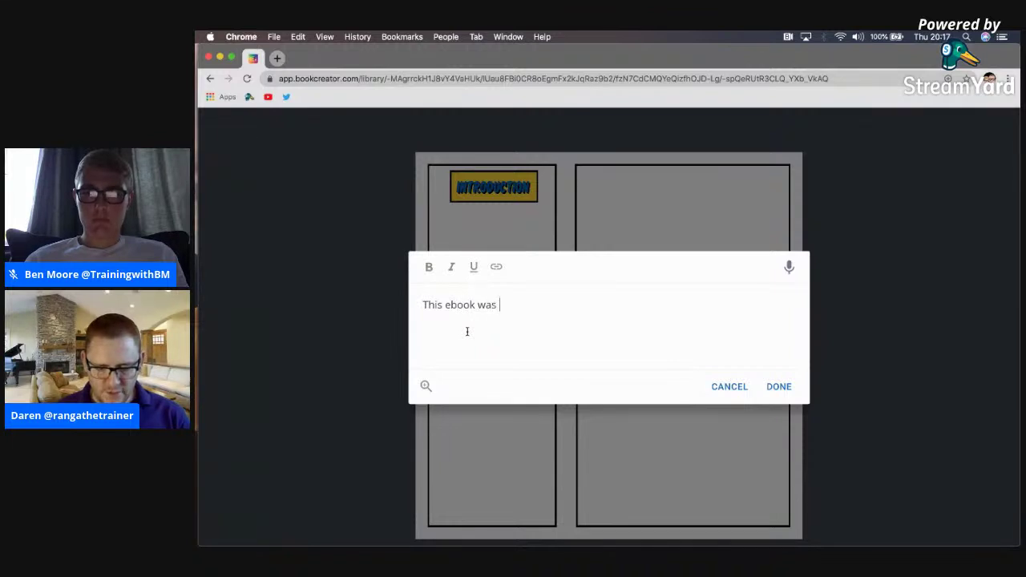
{"action": "type", "text": " created during "}
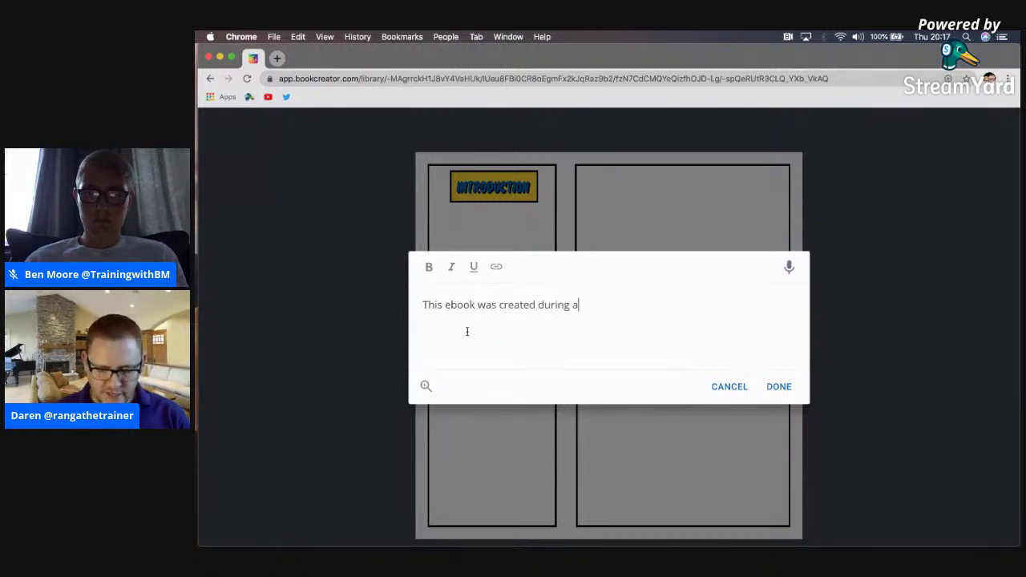
{"action": "type", "text": "a Short and Suite ep"}
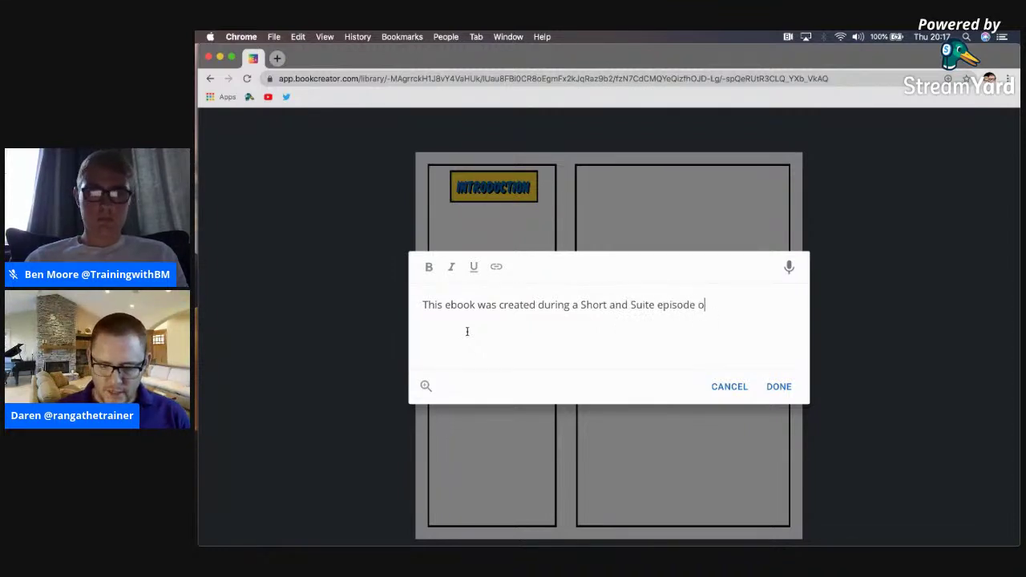
{"action": "type", "text": "isode in June"}
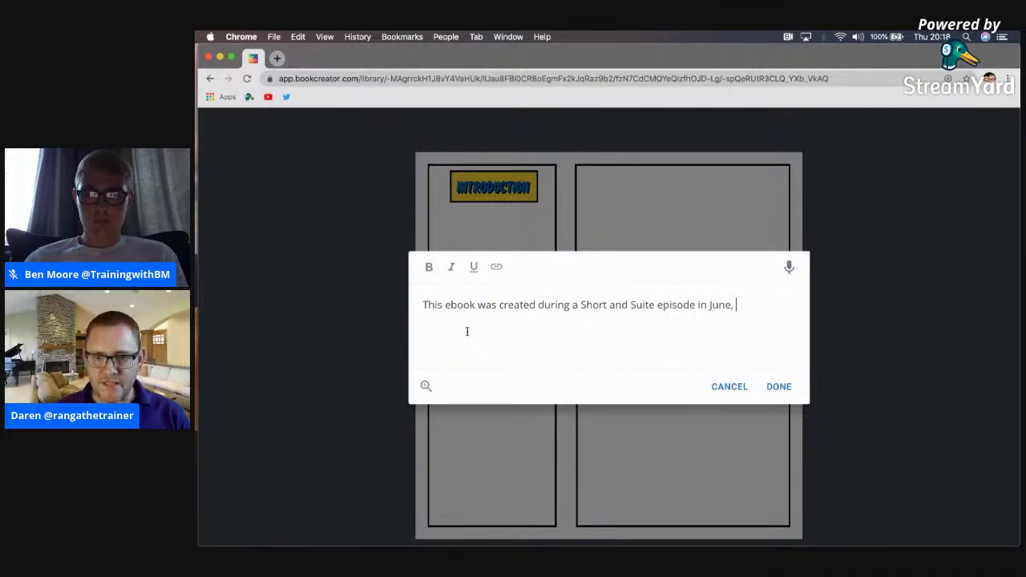
{"action": "type", "text": " 2020"}
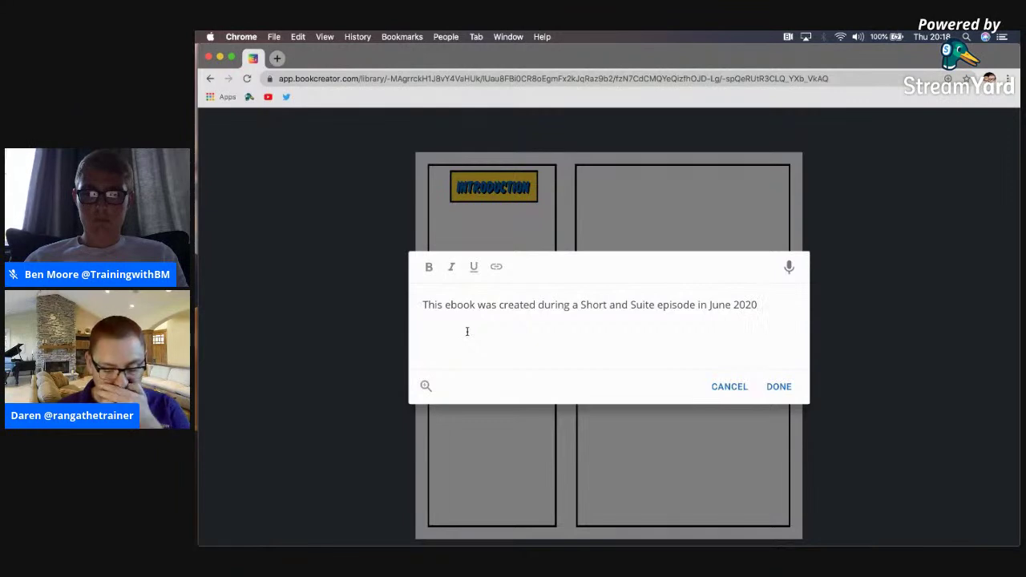
{"action": "type", "text": "."}
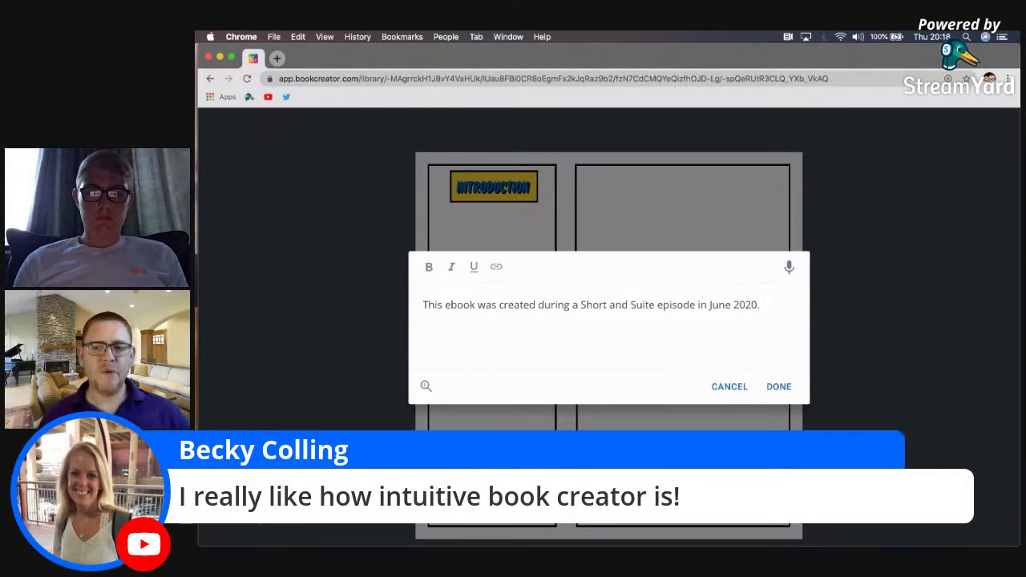
{"action": "left_click", "coordinate": [775, 386]}
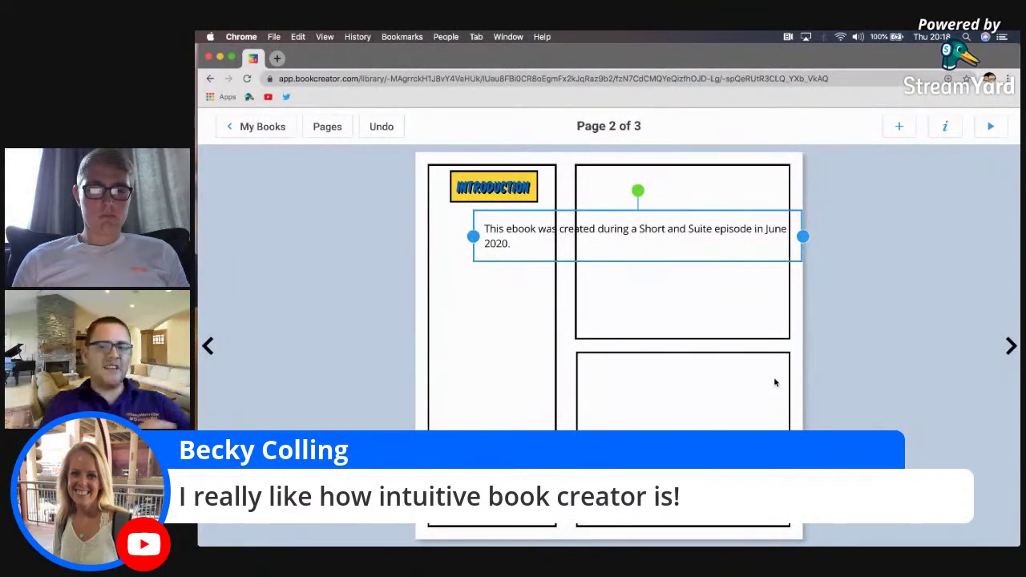
Fit the sentence's text box inside the tall left panel beneath the caption and centre its non-bold text
{"action": "left_click_drag", "start_coordinate": [802, 236], "coordinate": [550, 275]}
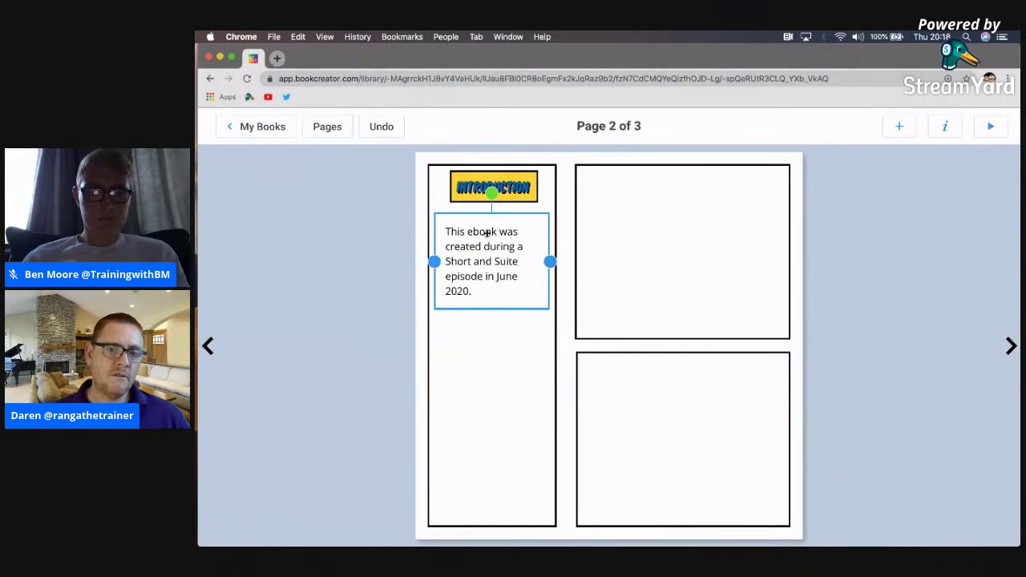
{"action": "left_click", "coordinate": [945, 128]}
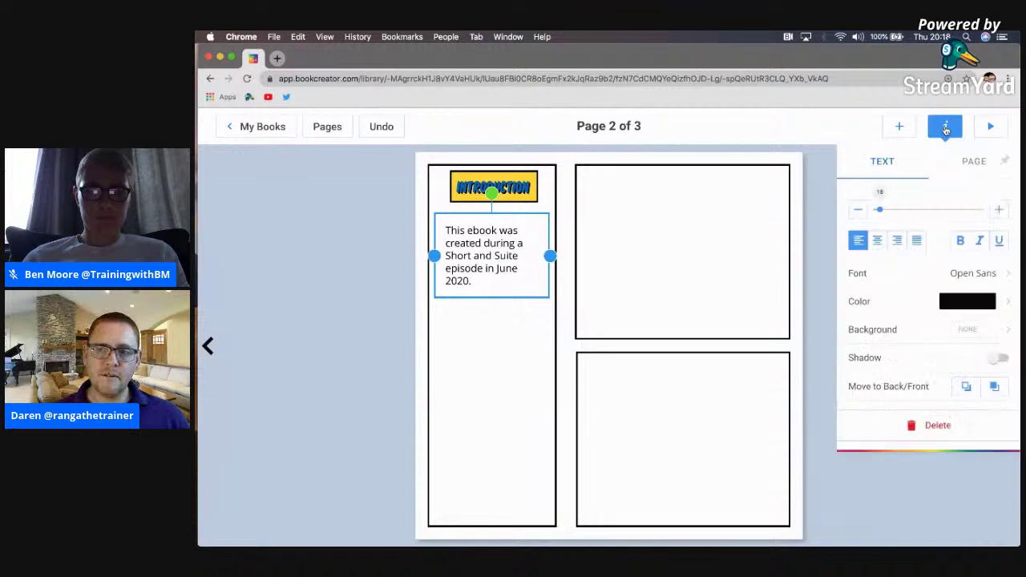
{"action": "left_click", "coordinate": [958, 241]}
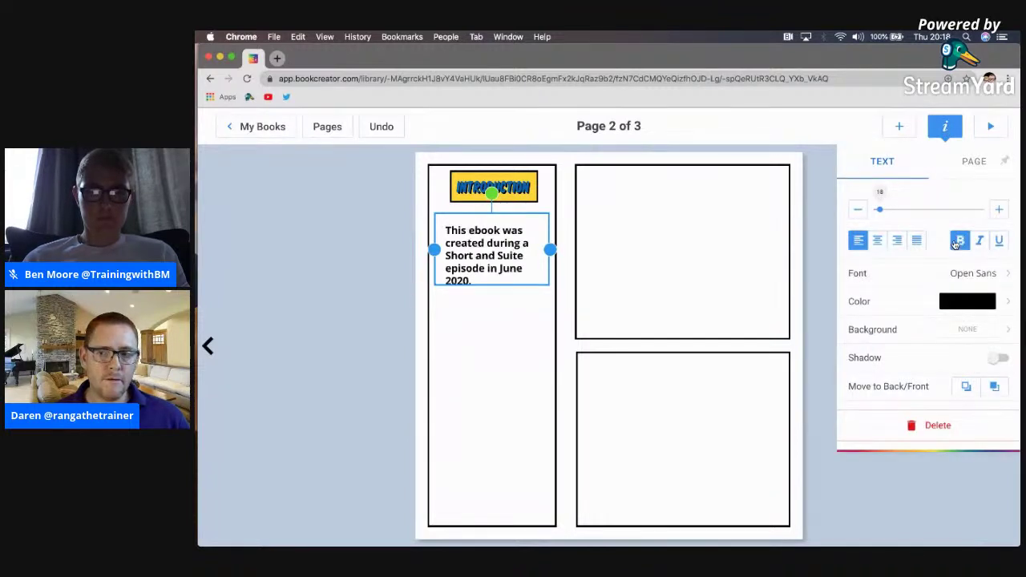
{"action": "left_click", "coordinate": [957, 242]}
{"action": "left_click", "coordinate": [877, 242]}
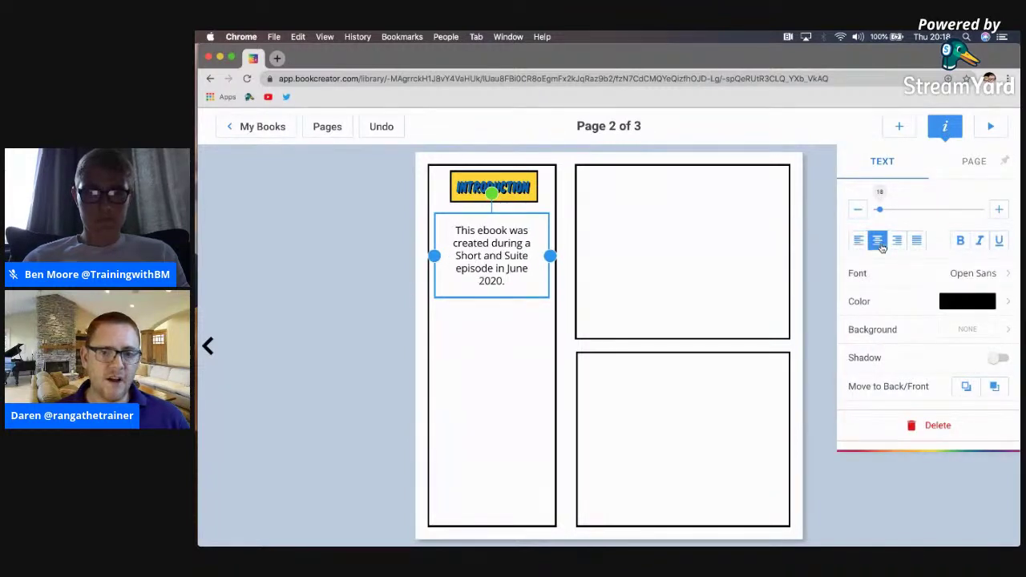
Make the words "ebook" and "Short and Suite" bold within the introduction sentence
{"action": "double_click", "coordinate": [489, 227]}
{"action": "double_click", "coordinate": [464, 305]}
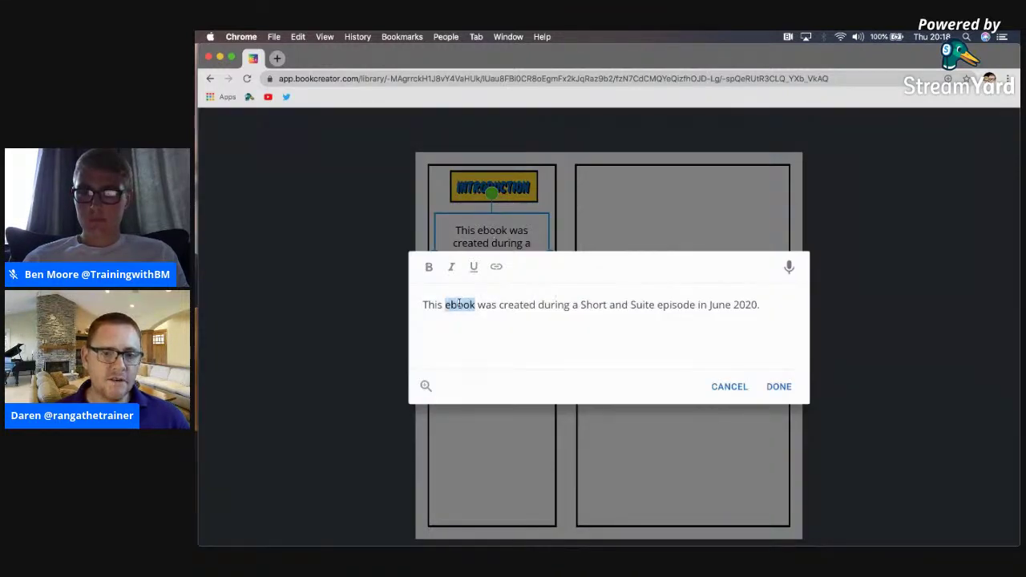
{"action": "left_click", "coordinate": [431, 268]}
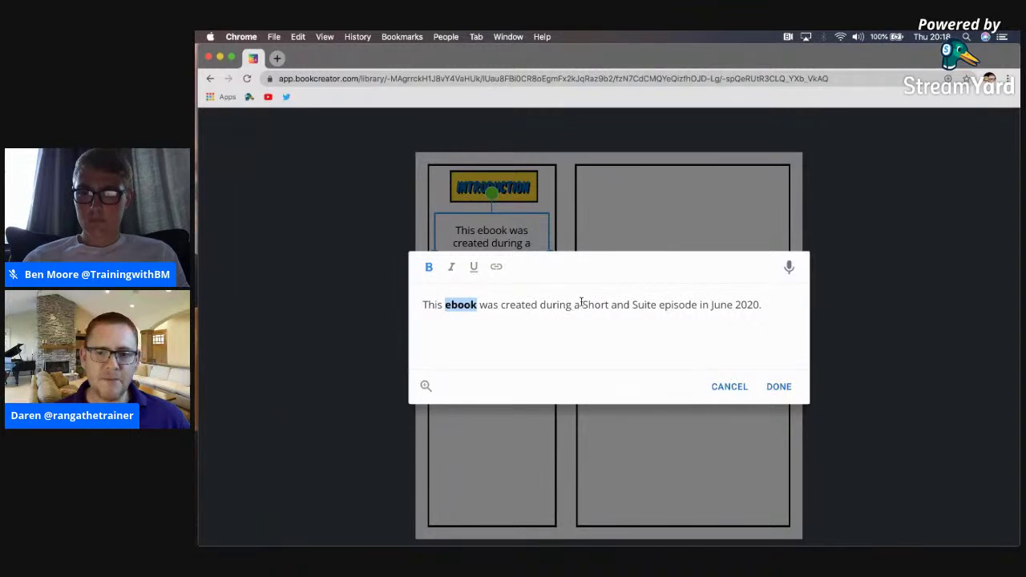
{"action": "left_click_drag", "start_coordinate": [581, 305], "coordinate": [656, 305]}
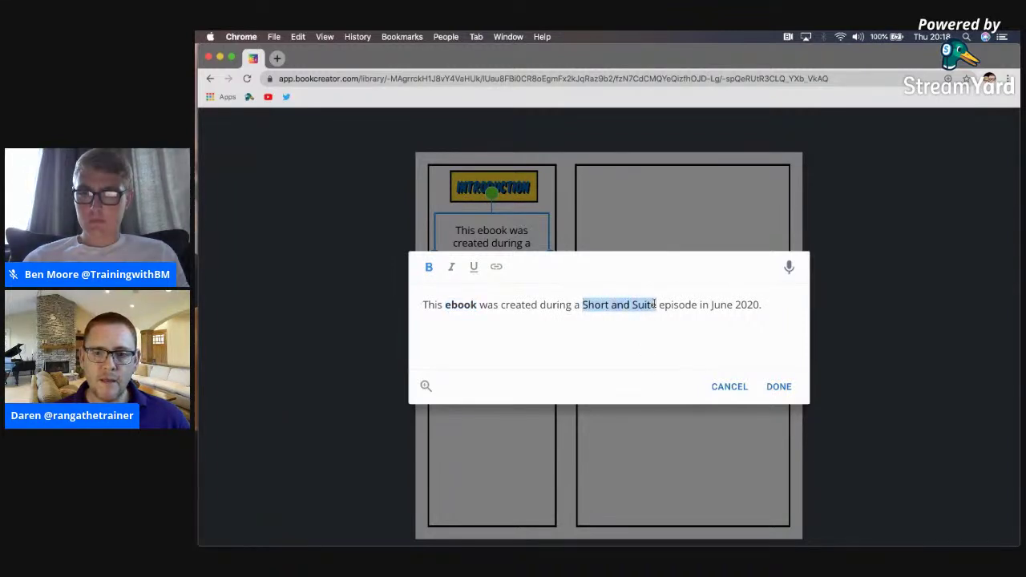
{"action": "left_click", "coordinate": [438, 270]}
{"action": "left_click_drag", "start_coordinate": [581, 304], "coordinate": [658, 307]}
{"action": "left_click", "coordinate": [428, 267]}
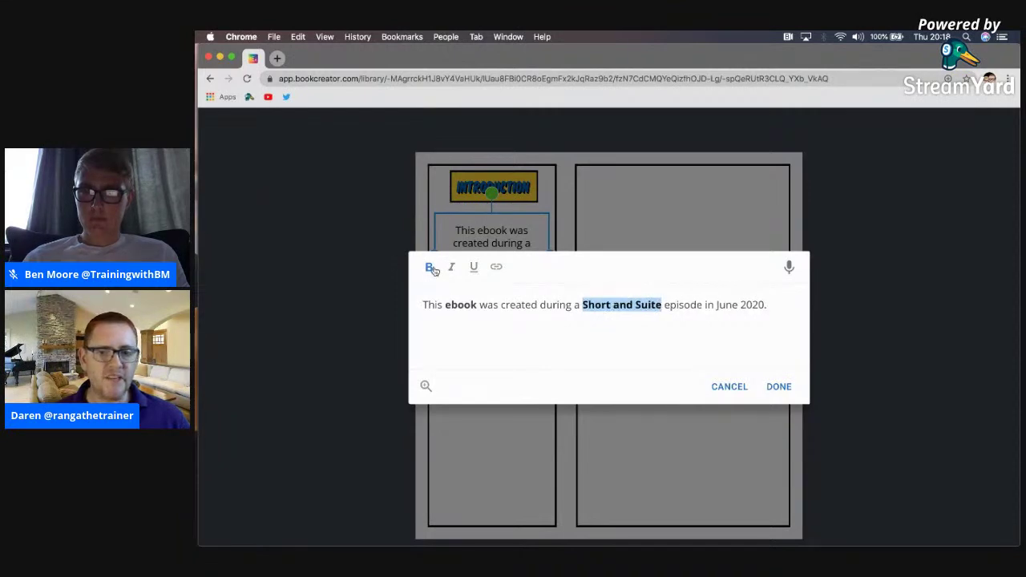
{"action": "left_click", "coordinate": [777, 387]}
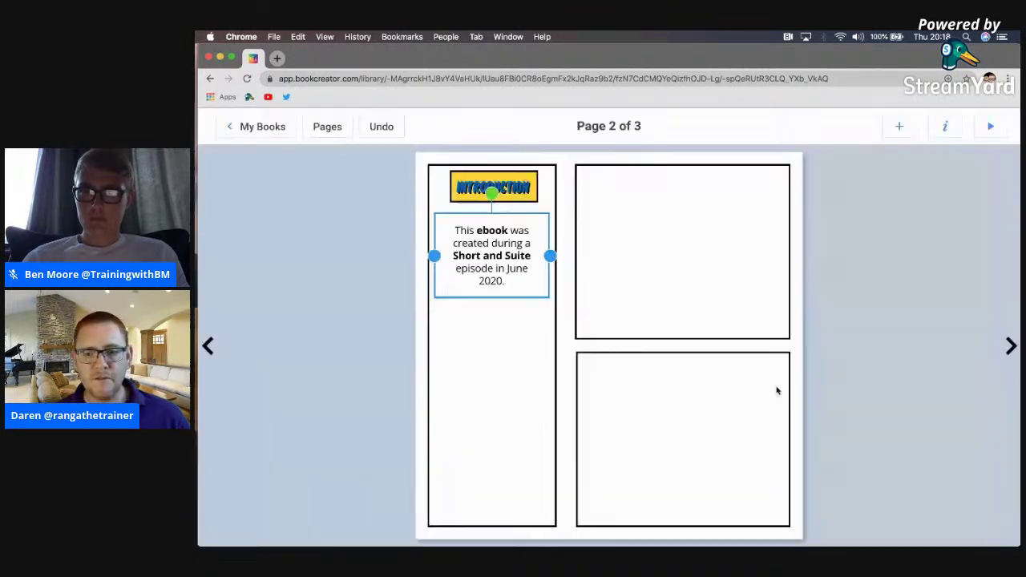
{"action": "left_click", "coordinate": [529, 342]}
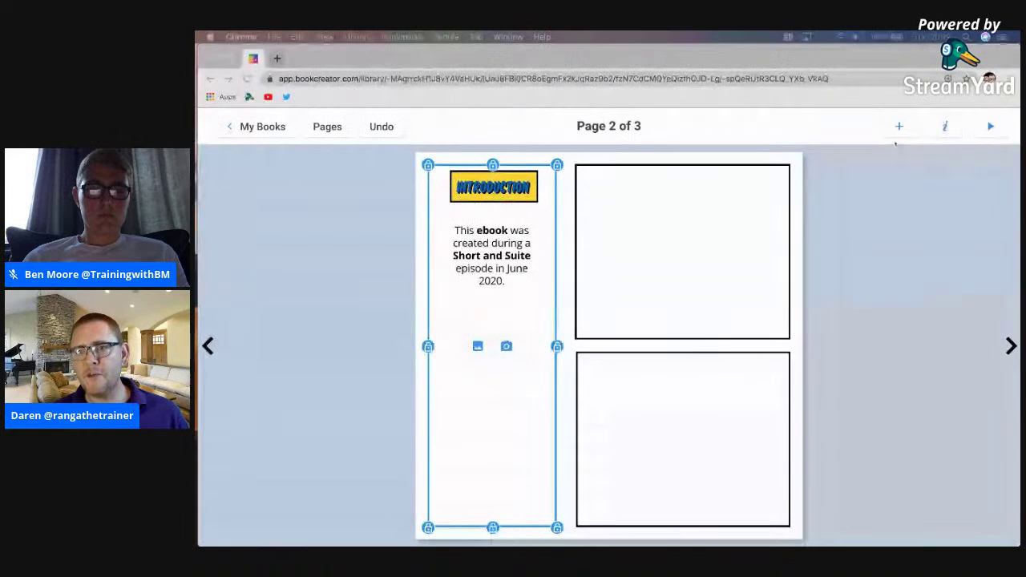
Set the background of page 2 to the purple faceted design from the Patterns category
{"action": "left_click", "coordinate": [933, 128]}
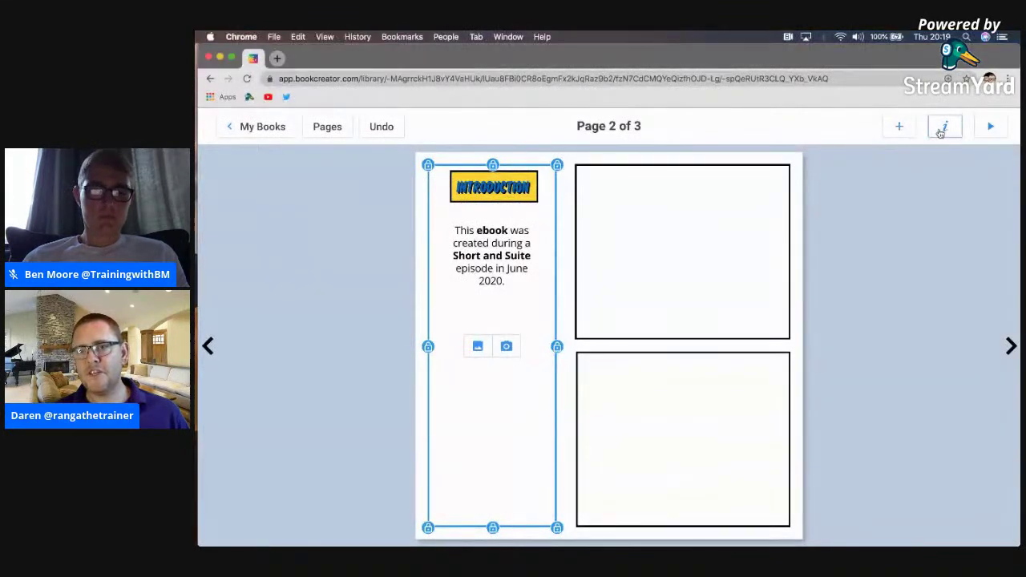
{"action": "left_click", "coordinate": [944, 126]}
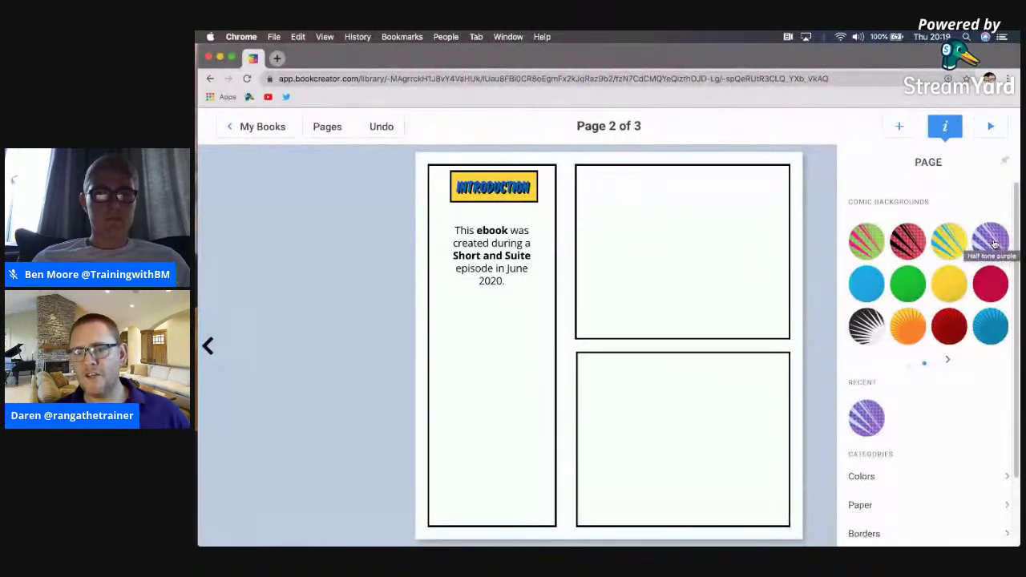
{"action": "scroll", "coordinate": [975, 360], "scroll_direction": "down", "scroll_amount": 2}
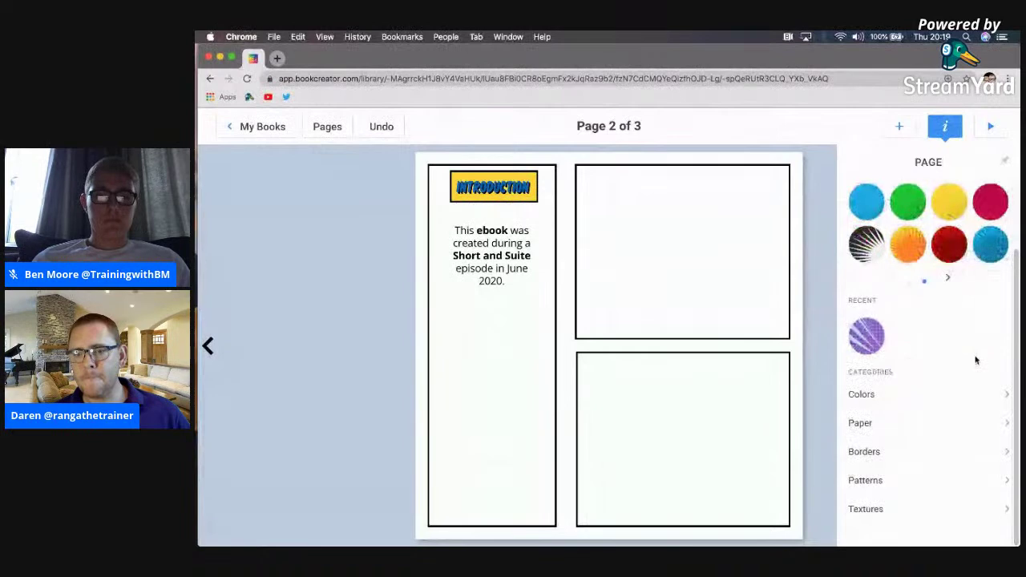
{"action": "left_click", "coordinate": [1004, 478]}
{"action": "left_click", "coordinate": [872, 323]}
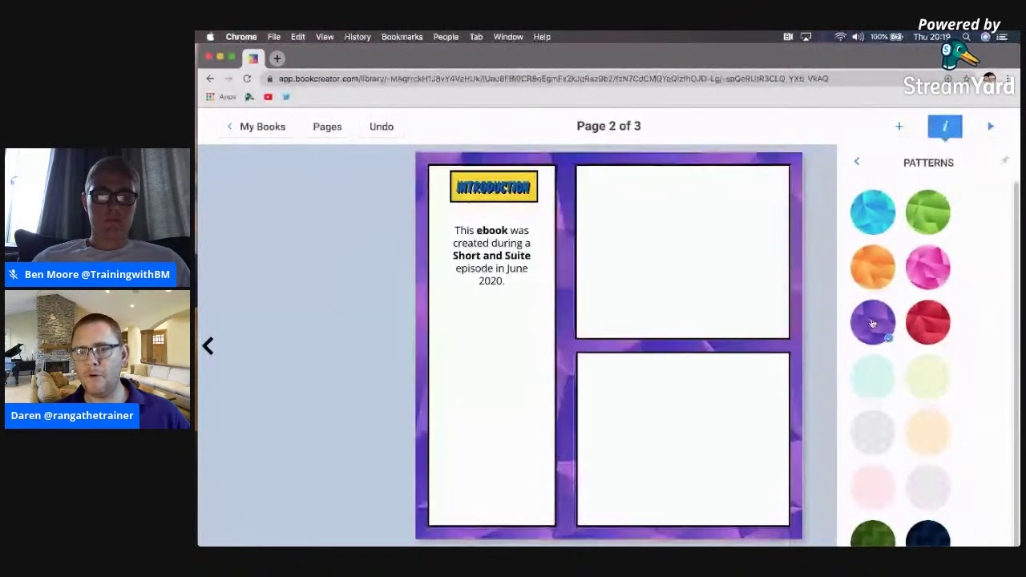
{"action": "left_click", "coordinate": [830, 341]}
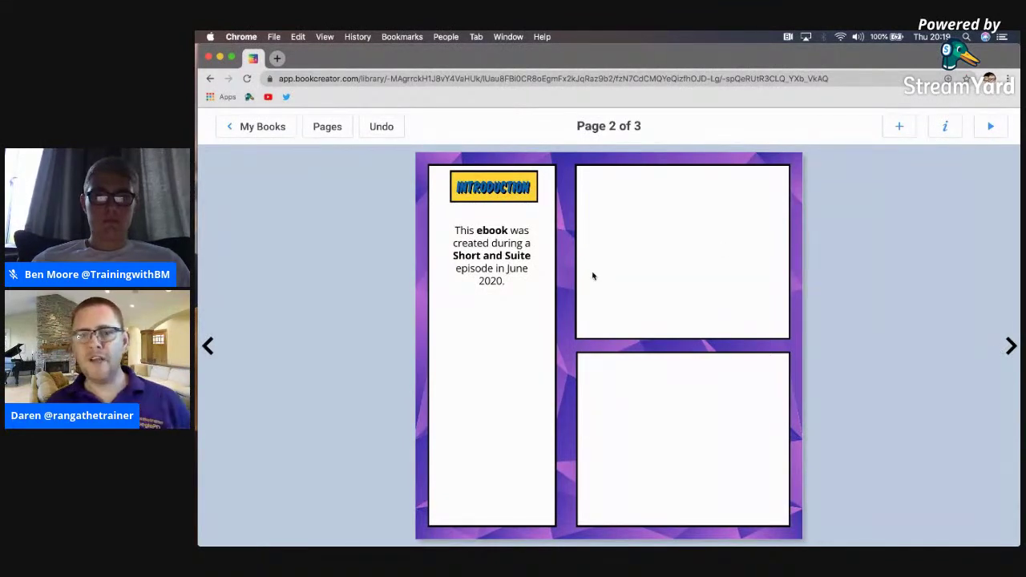
Add a four-panel comic layout with slanted dividers to the blank page 3
{"action": "left_click", "coordinate": [1010, 345]}
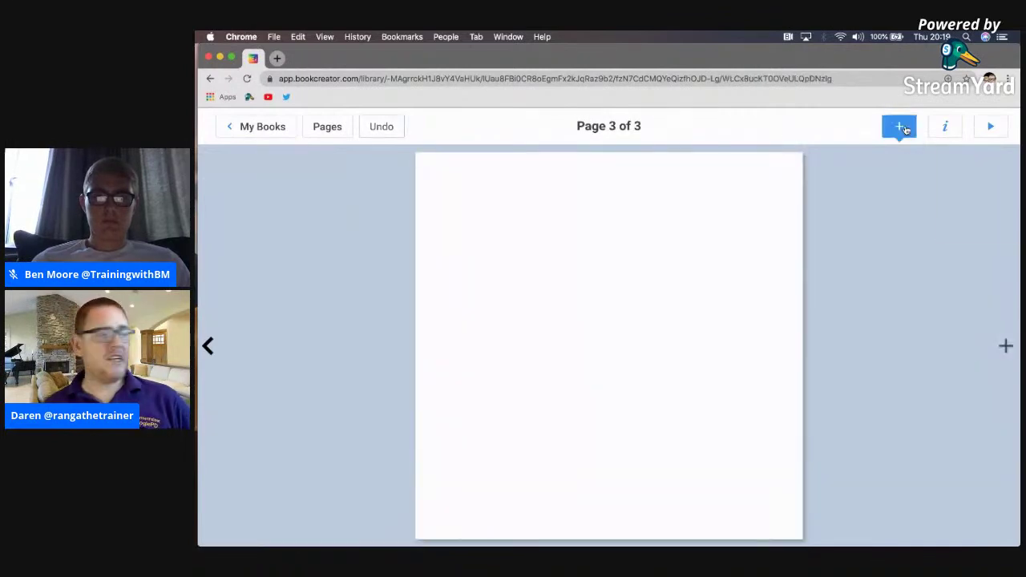
{"action": "left_click", "coordinate": [900, 128]}
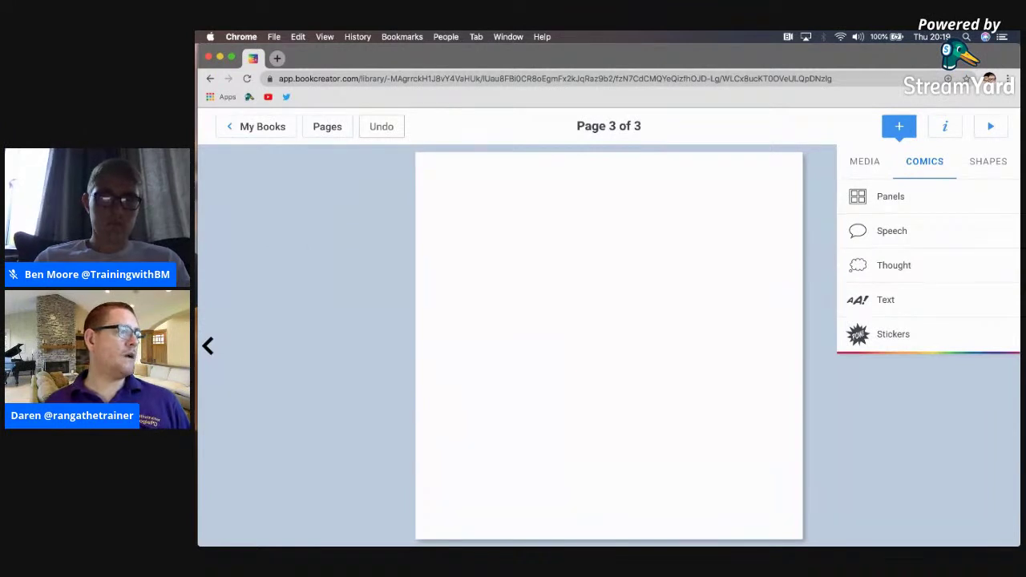
{"action": "left_click", "coordinate": [902, 206]}
{"action": "left_click", "coordinate": [929, 377]}
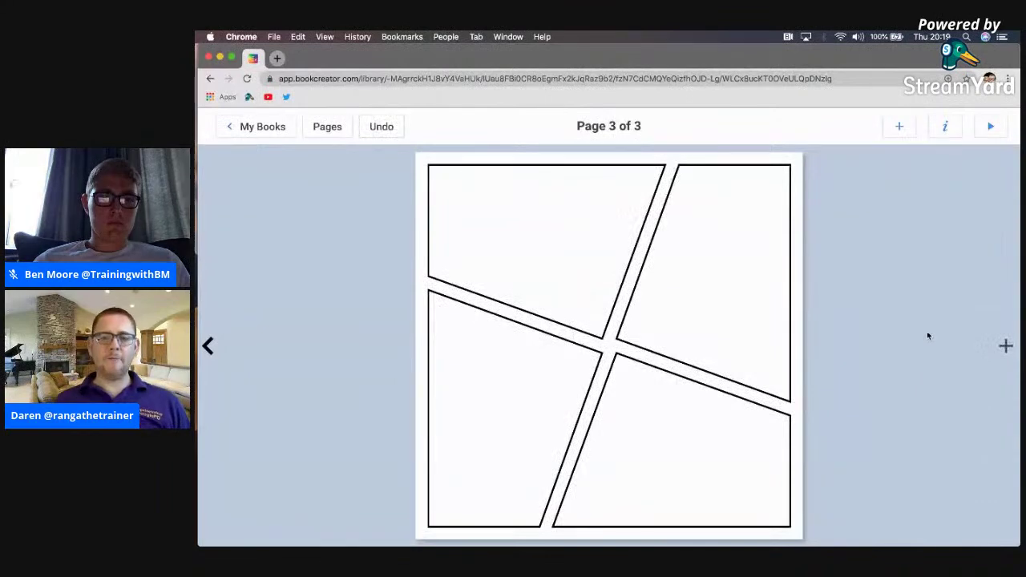
Unlock the upper-right comic panel on page 3
{"action": "right_click", "coordinate": [708, 286]}
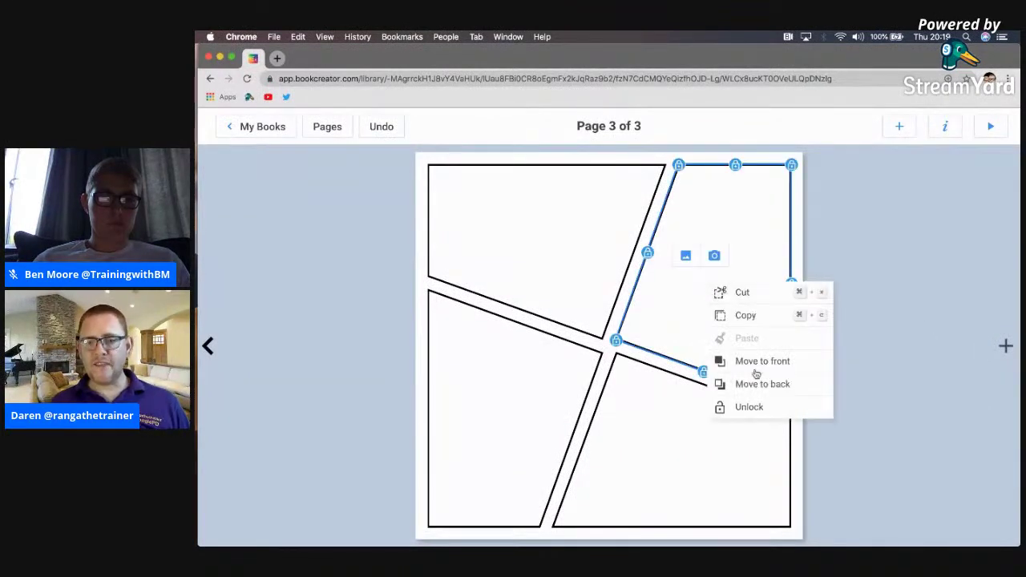
{"action": "left_click", "coordinate": [769, 413]}
{"action": "left_click", "coordinate": [871, 338]}
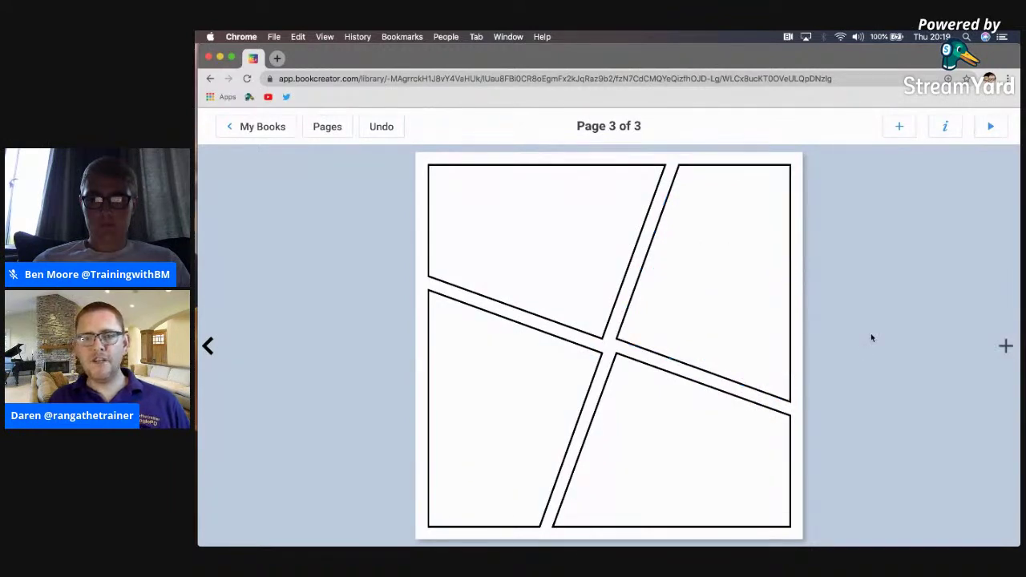
{"action": "left_click", "coordinate": [898, 126]}
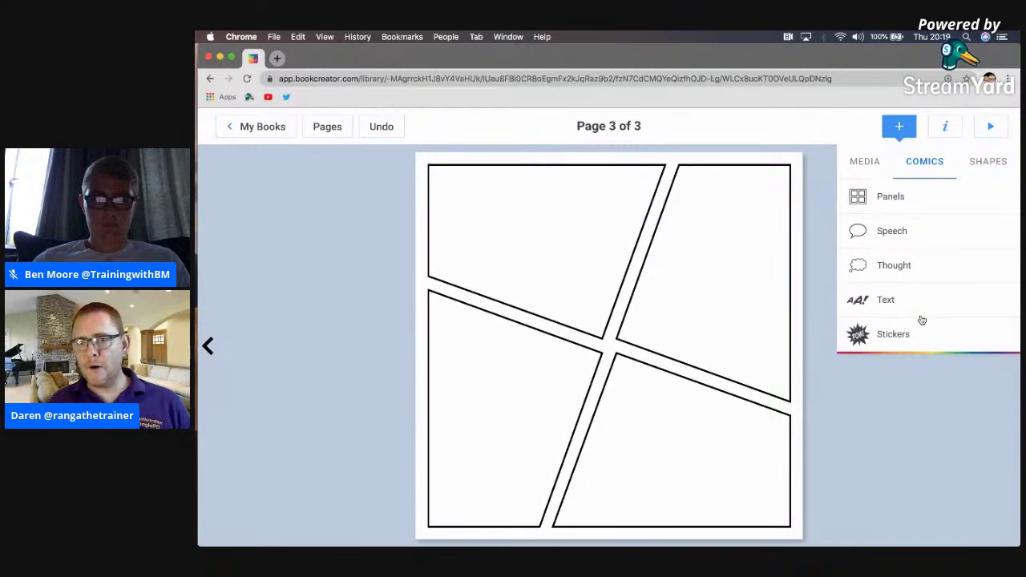
{"action": "left_click", "coordinate": [918, 303]}
{"action": "left_click", "coordinate": [916, 305]}
{"action": "key", "text": "Escape"}
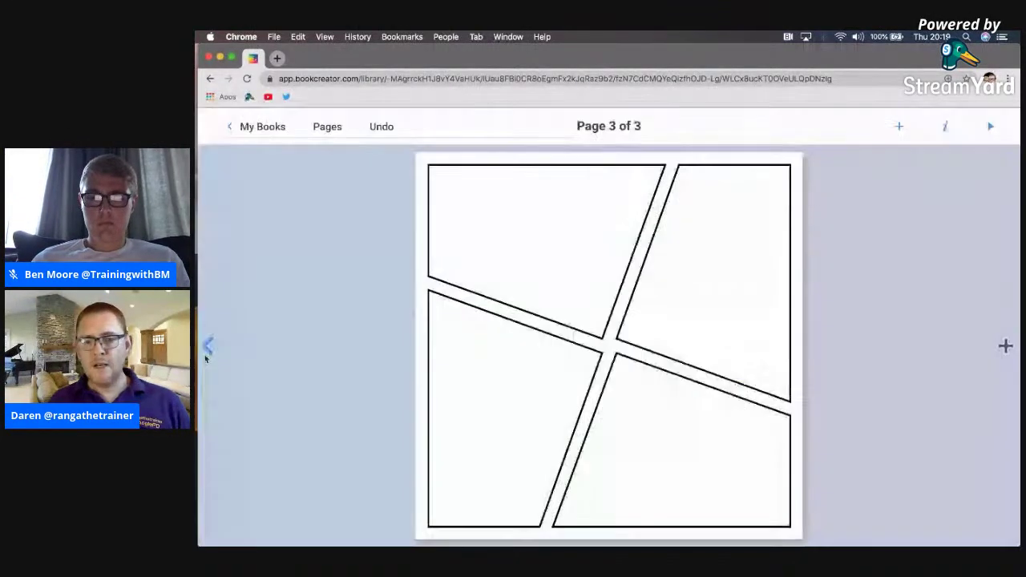
Copy the yellow "Introduction" caption from page 2 and paste it into the upper-left panel of page 3
{"action": "key", "text": "Left"}
{"action": "left_click", "coordinate": [475, 196]}
{"action": "right_click", "coordinate": [477, 197]}
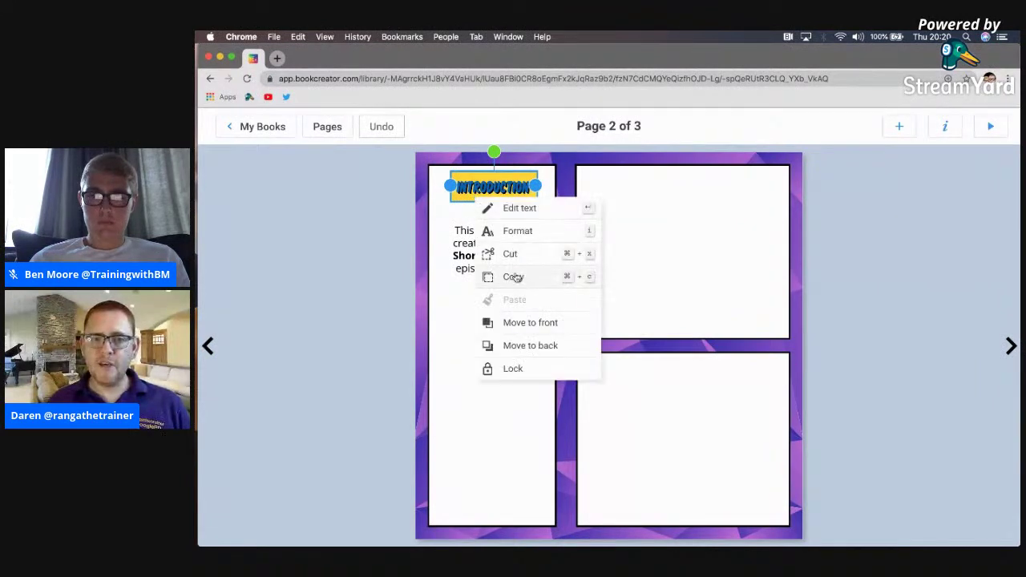
{"action": "left_click", "coordinate": [512, 277]}
{"action": "left_click", "coordinate": [1010, 346]}
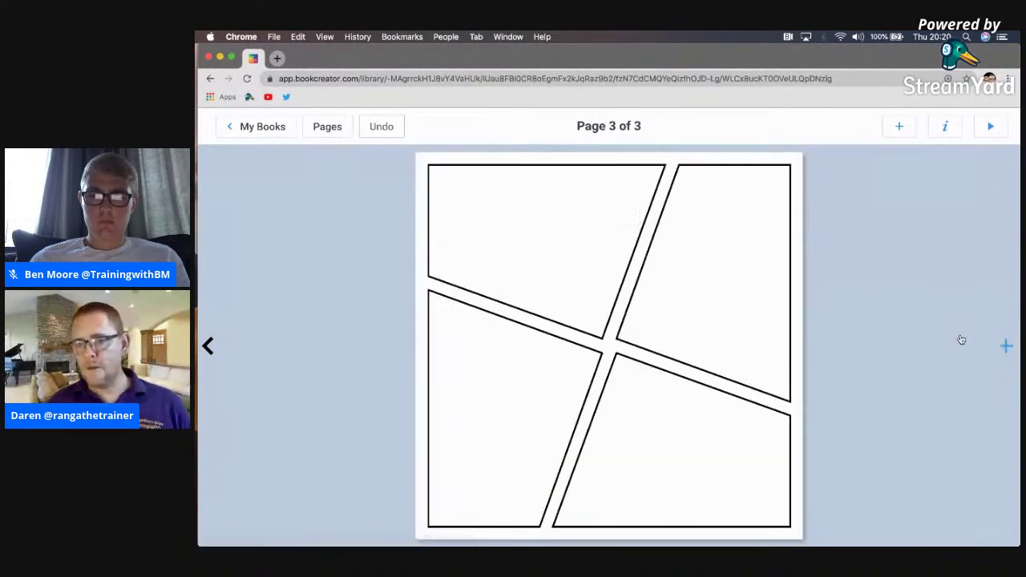
{"action": "right_click", "coordinate": [515, 193]}
{"action": "left_click", "coordinate": [561, 248]}
Change the pasted caption's text to "Physical Wellbeing" and widen its box so the text fits on one line
{"action": "left_click", "coordinate": [477, 186]}
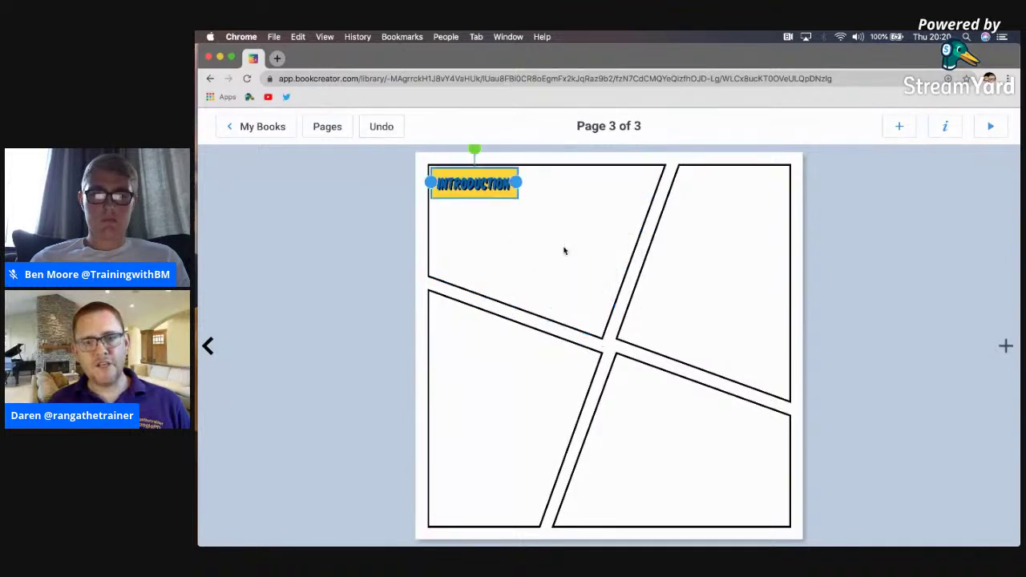
{"action": "double_click", "coordinate": [477, 186]}
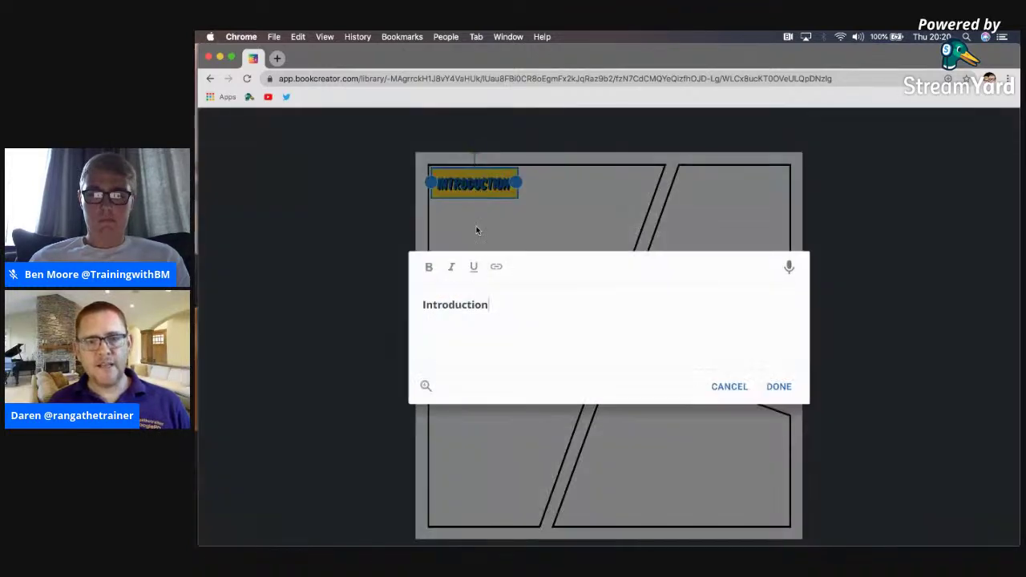
{"action": "double_click", "coordinate": [443, 304]}
{"action": "type", "text": "Physic"}
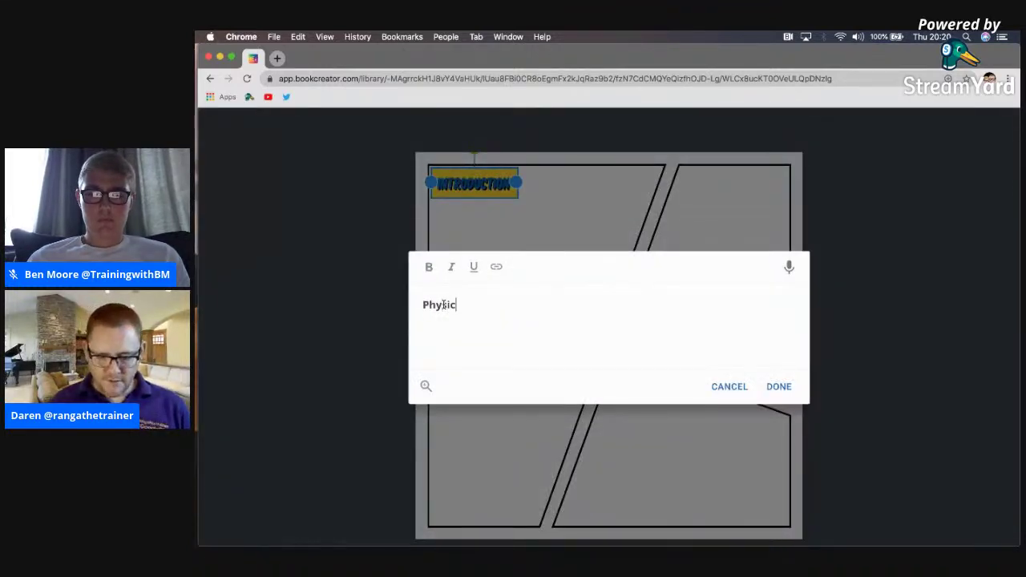
{"action": "type", "text": "al Wellbeing"}
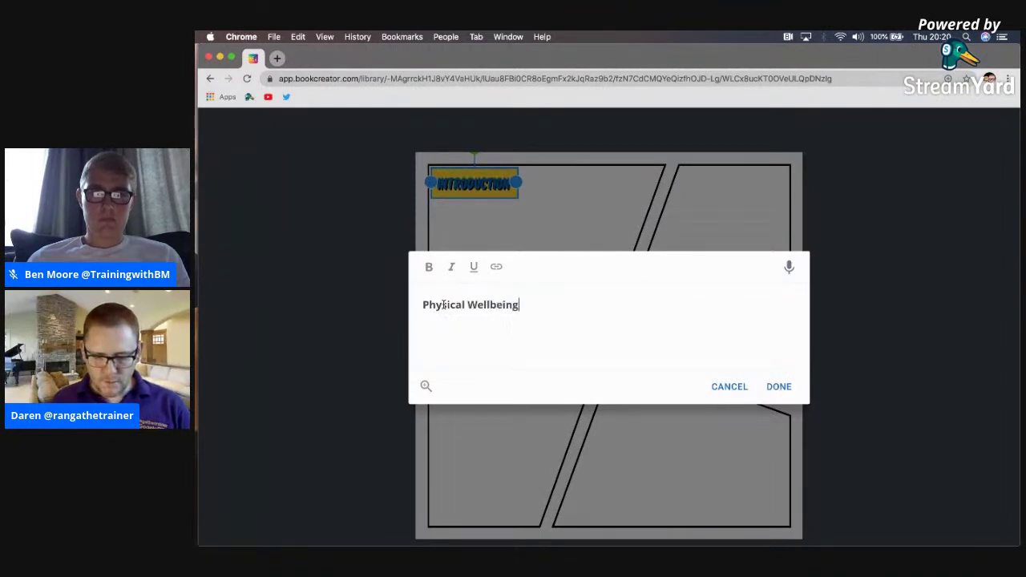
{"action": "left_click", "coordinate": [778, 386]}
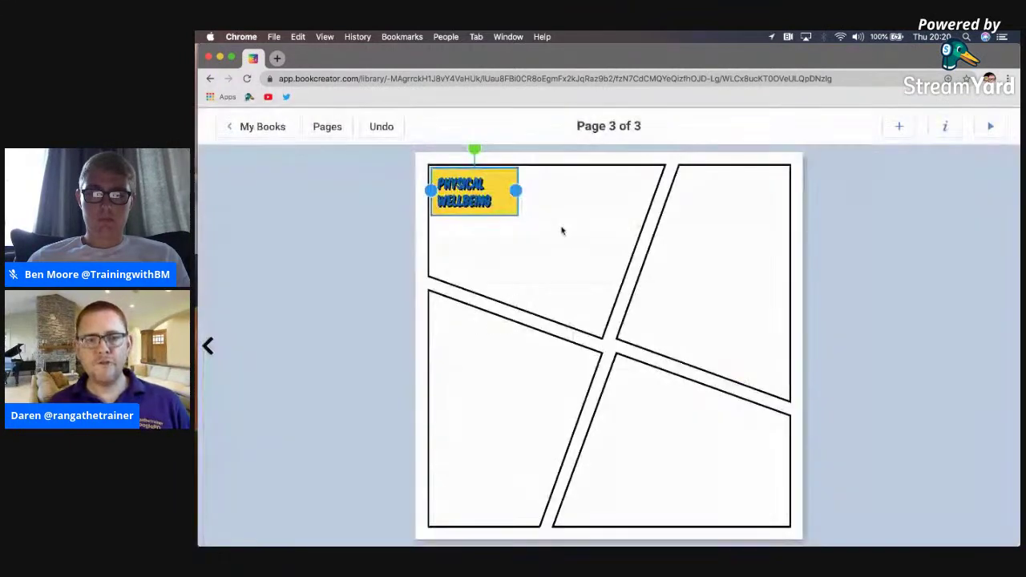
{"action": "left_click_drag", "start_coordinate": [517, 189], "coordinate": [552, 183]}
{"action": "left_click", "coordinate": [860, 202]}
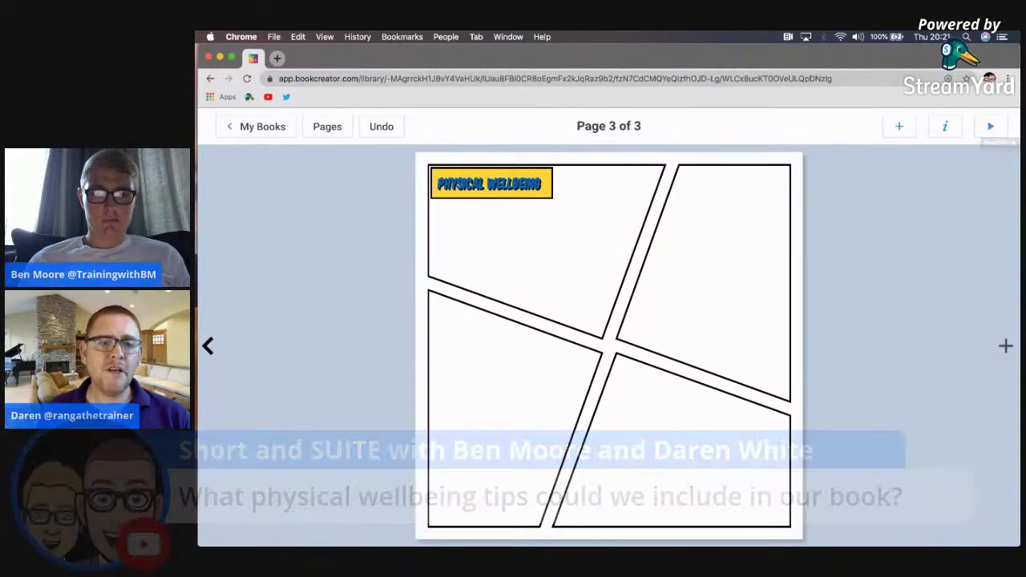
Preview the book from page 2 and have its text read aloud
{"action": "left_click", "coordinate": [206, 346]}
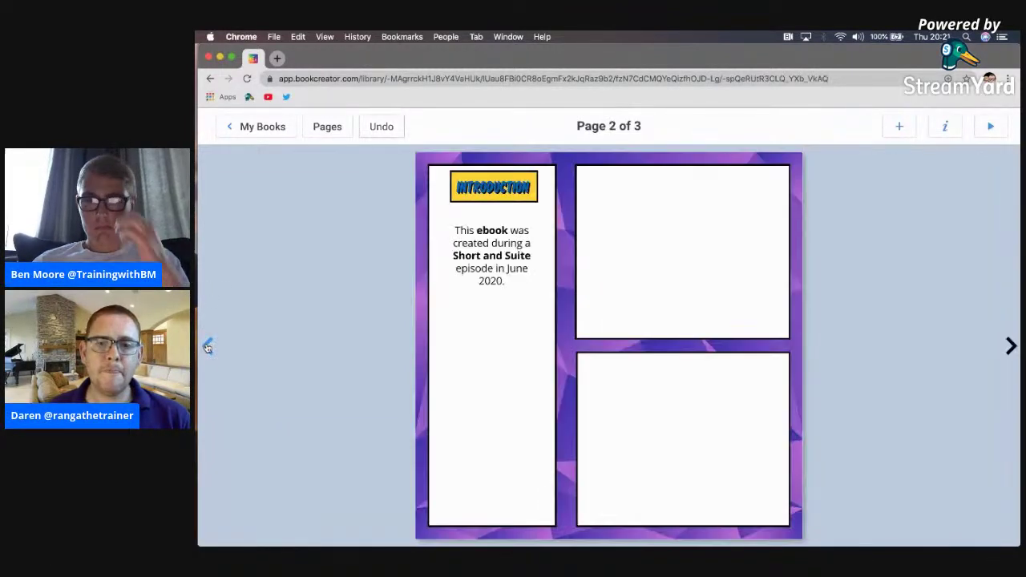
{"action": "left_click", "coordinate": [460, 230]}
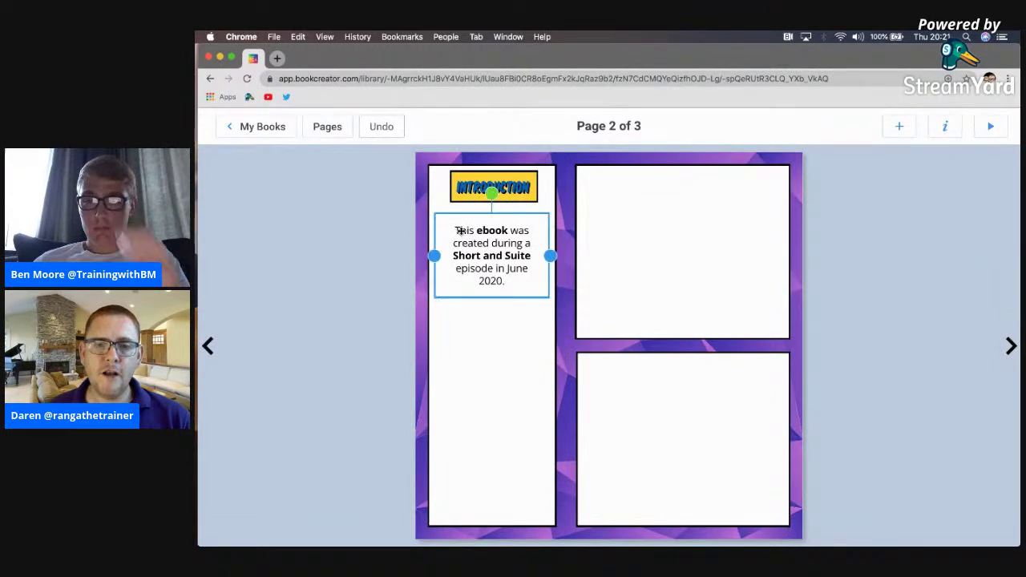
{"action": "left_click", "coordinate": [992, 129]}
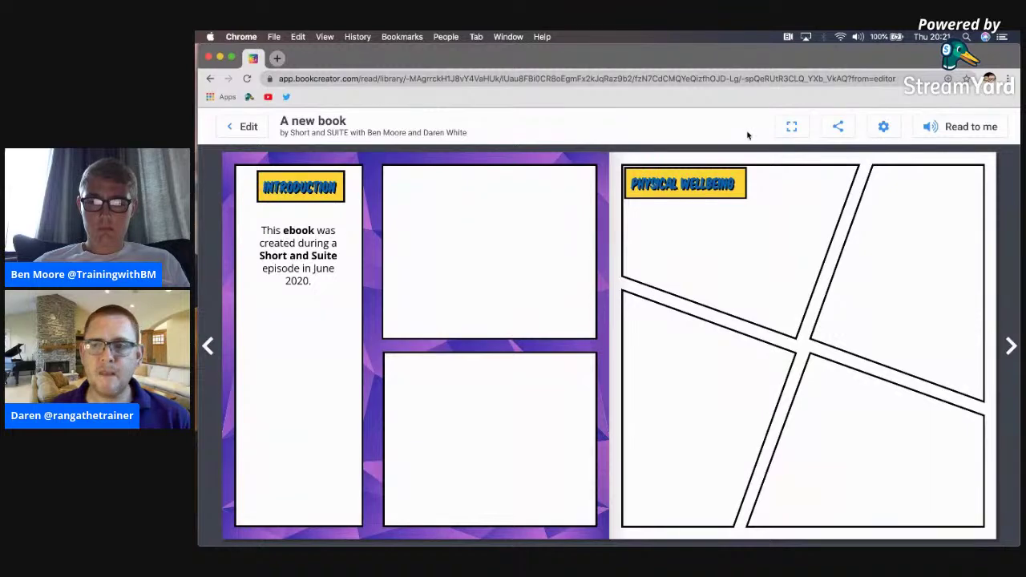
{"action": "left_click", "coordinate": [950, 128]}
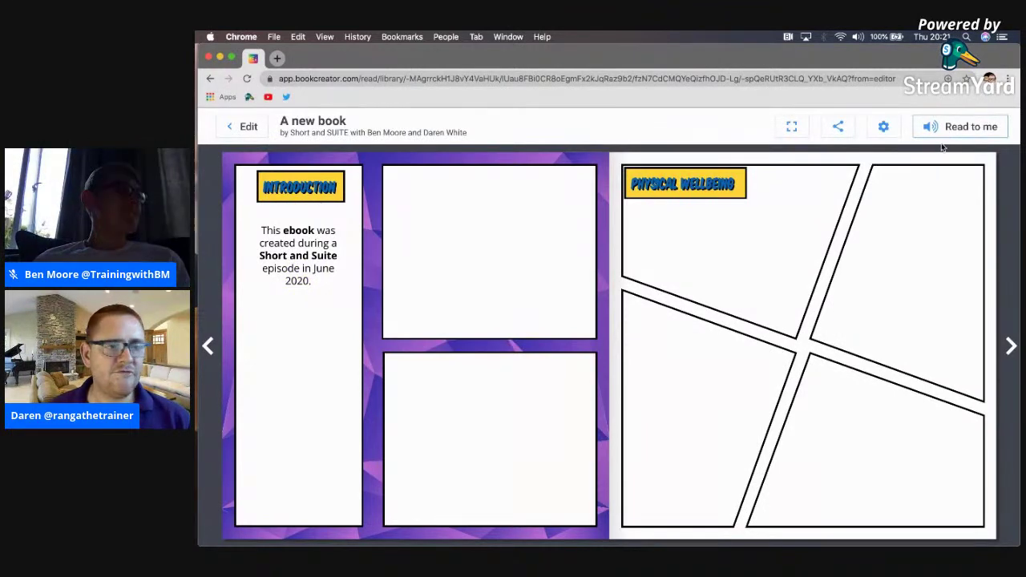
Set the read-aloud speed to its maximum and choose the English voice Fiona
{"action": "left_click", "coordinate": [885, 128]}
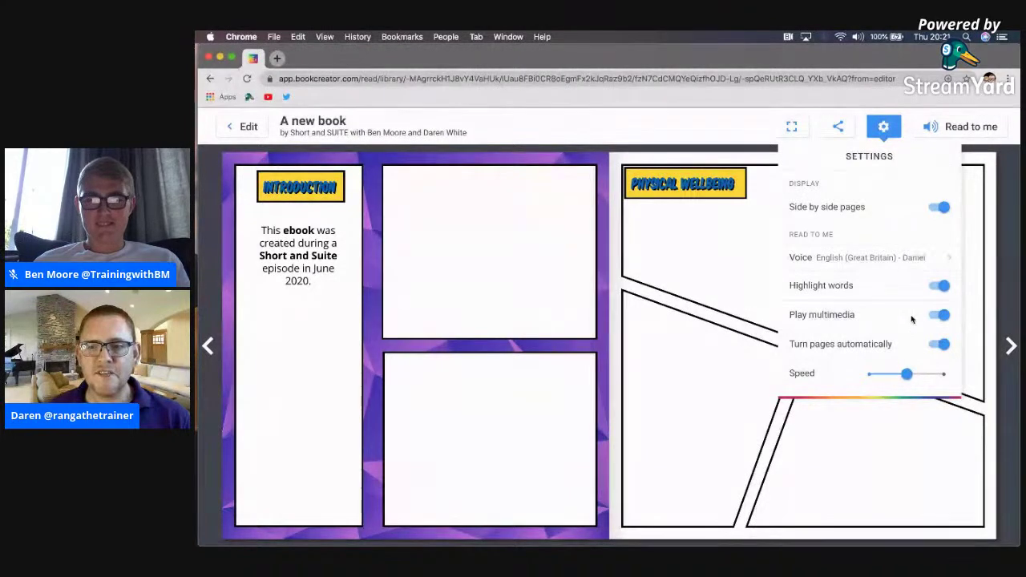
{"action": "left_click", "coordinate": [942, 374]}
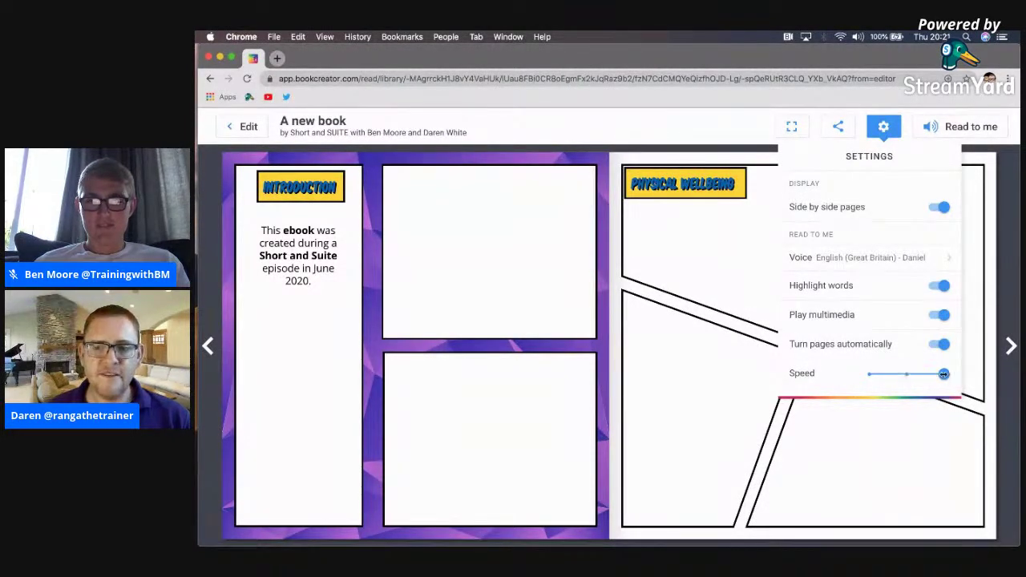
{"action": "left_click", "coordinate": [896, 258]}
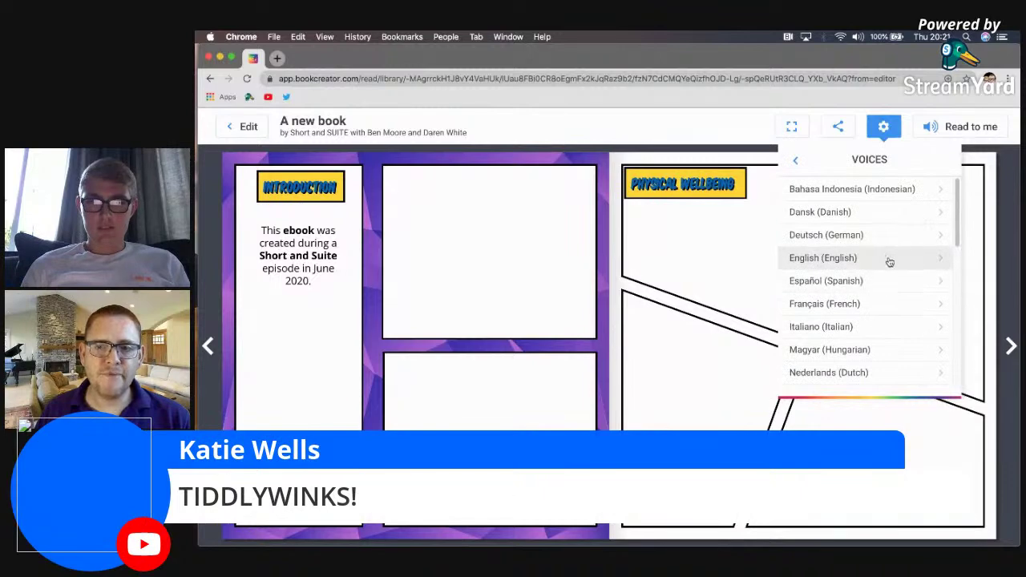
{"action": "left_click", "coordinate": [938, 258]}
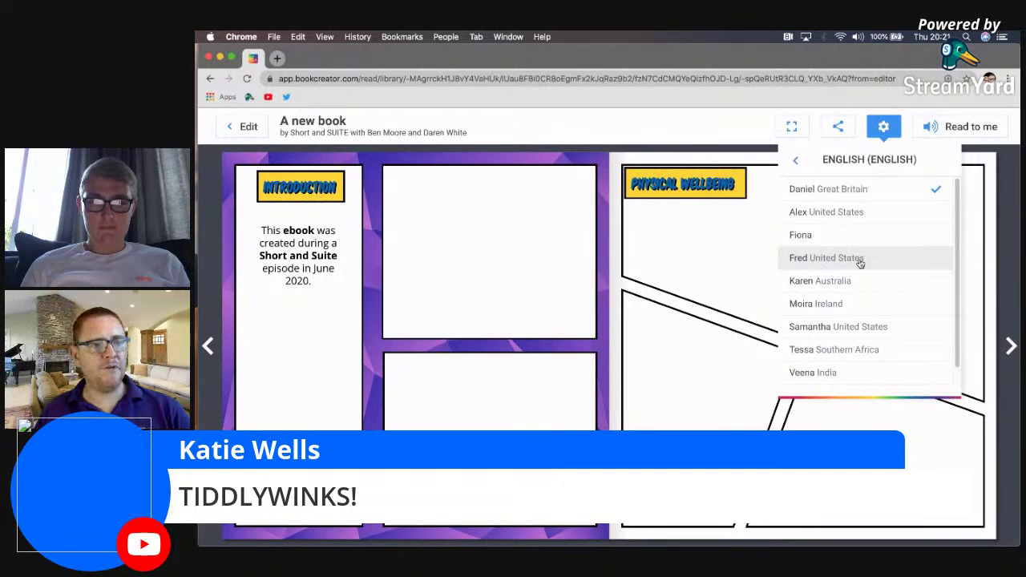
{"action": "scroll", "coordinate": [862, 350], "scroll_direction": "down", "scroll_amount": 1}
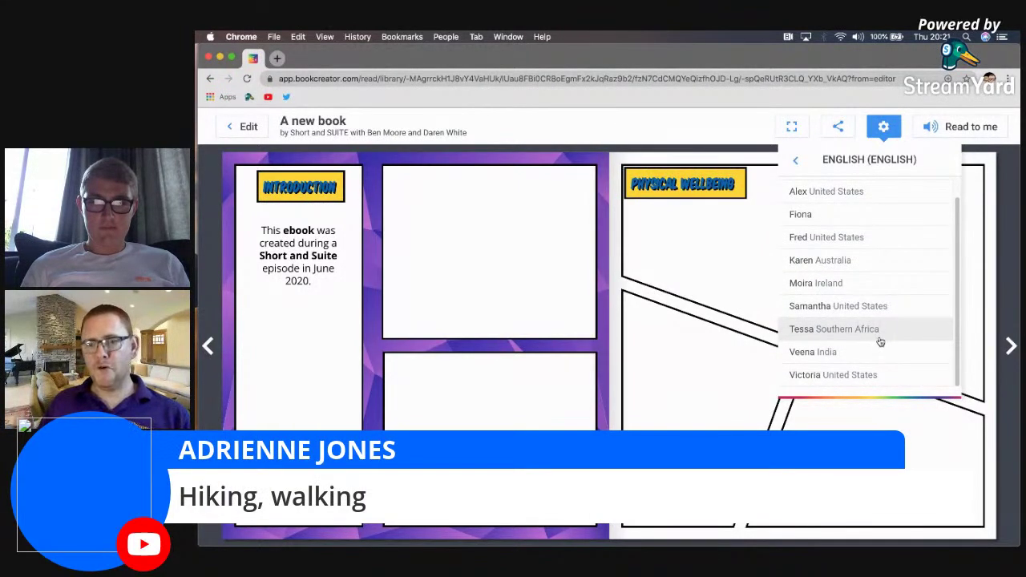
{"action": "scroll", "coordinate": [881, 340], "scroll_direction": "up", "scroll_amount": 1}
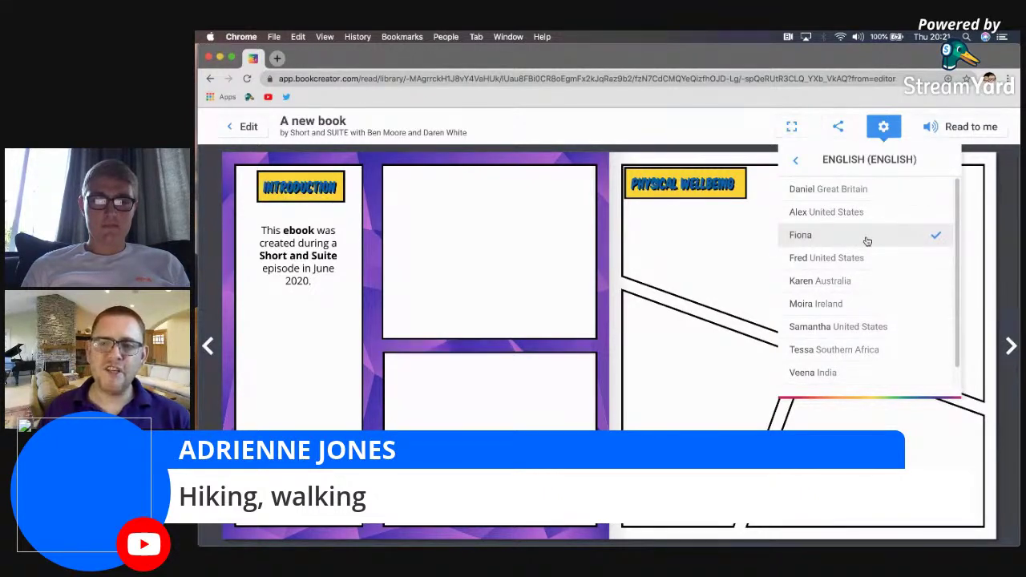
{"action": "left_click", "coordinate": [709, 123]}
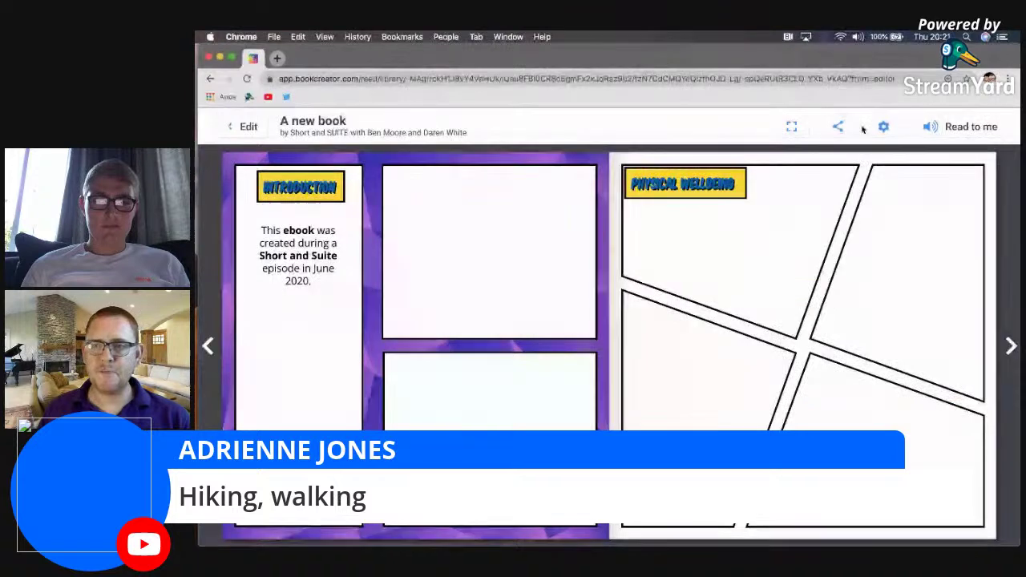
Have the book read aloud with the new voice settings, stop the reading and return to editing page 2
{"action": "left_click", "coordinate": [942, 127]}
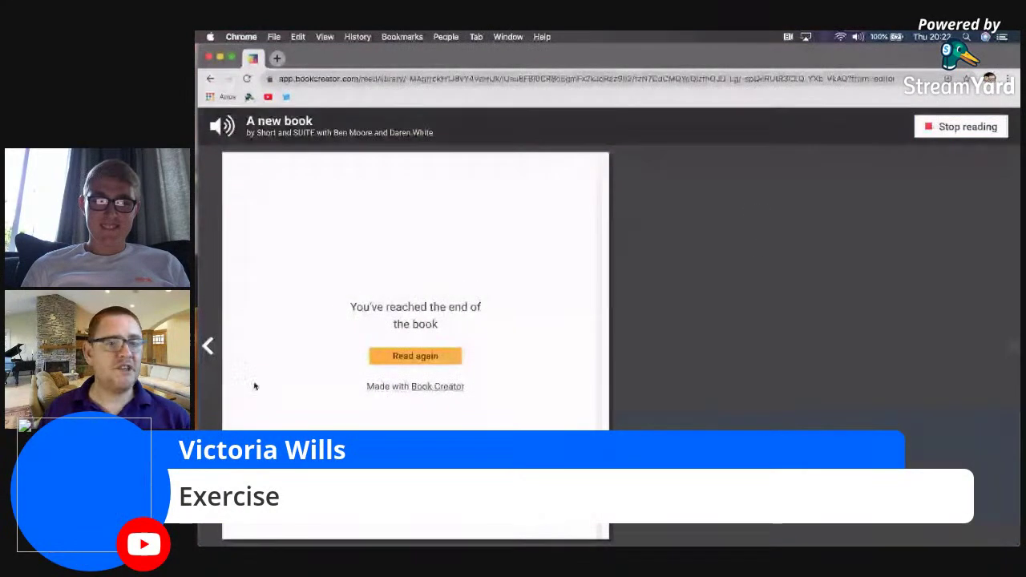
{"action": "left_click", "coordinate": [984, 125]}
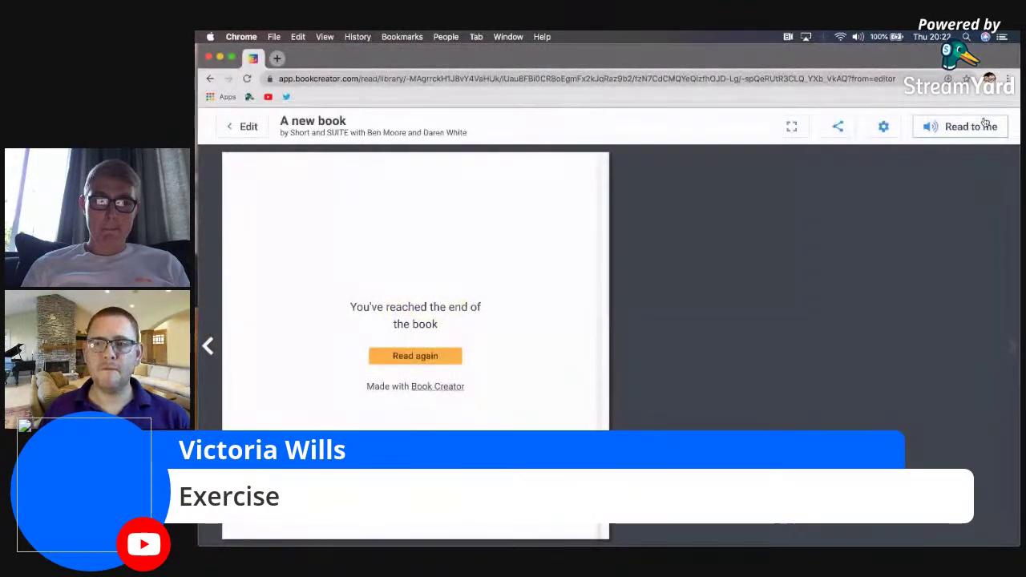
{"action": "left_click", "coordinate": [210, 345]}
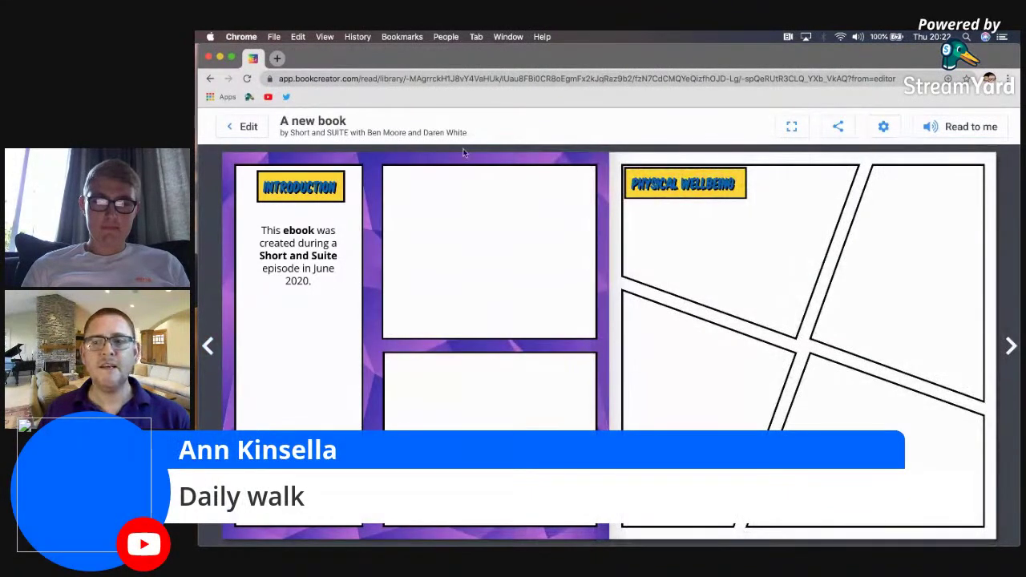
{"action": "left_click", "coordinate": [243, 125]}
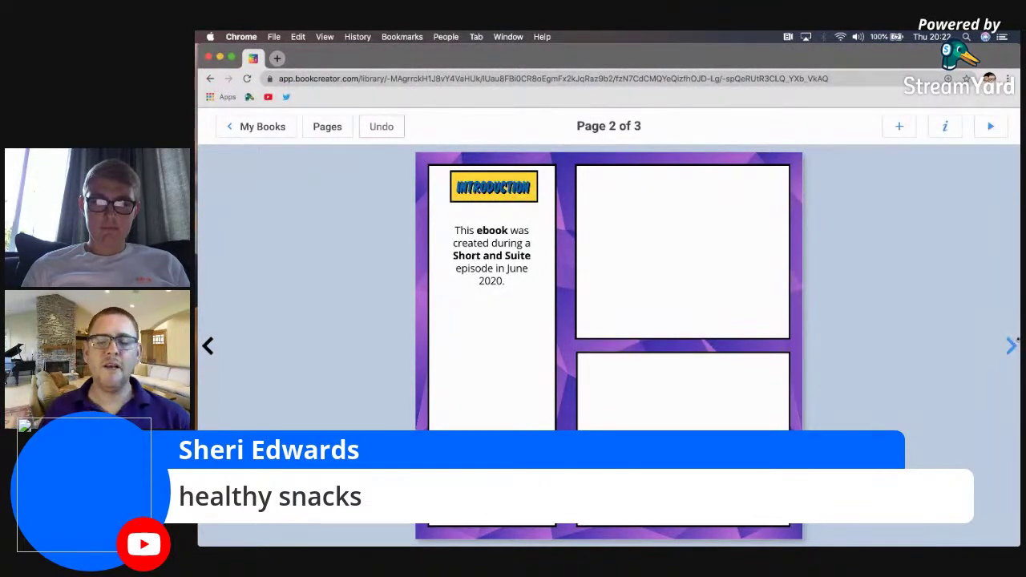
Go to page 3 and select the comic panel behind the Physical Wellbeing caption
{"action": "left_click", "coordinate": [1008, 347]}
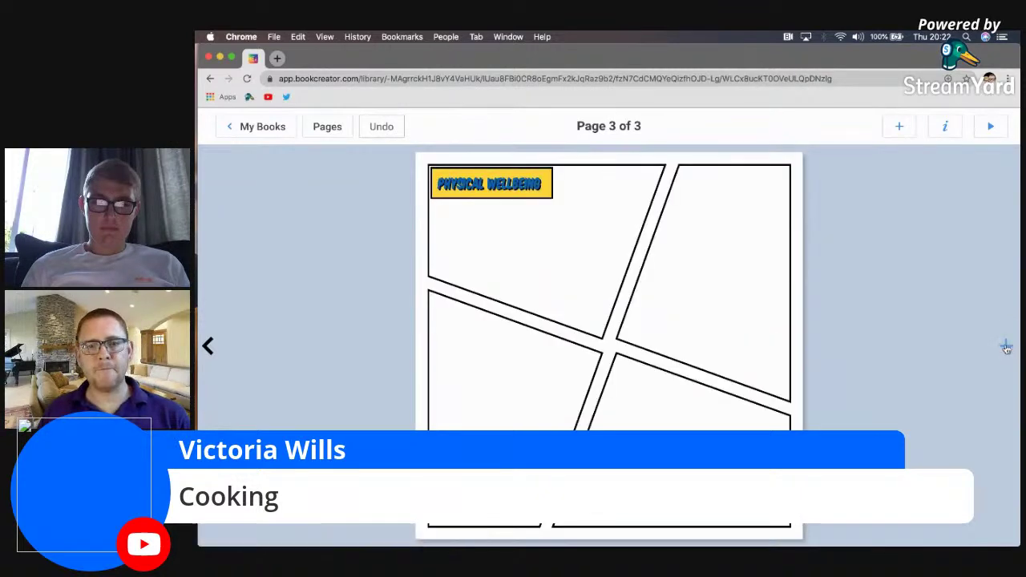
{"action": "left_click", "coordinate": [580, 247]}
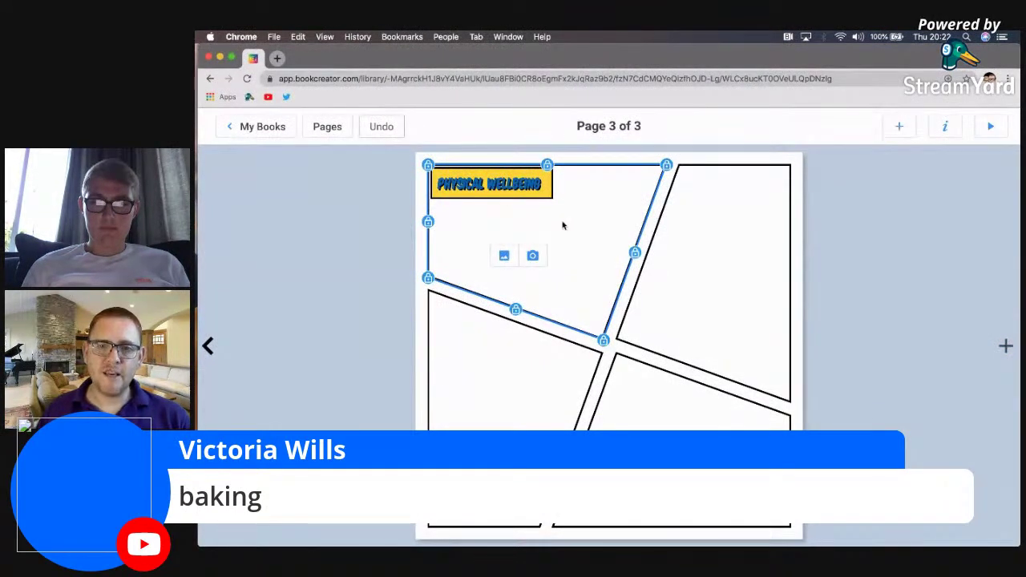
Start a media import and search Google Images for "walking the dog"
{"action": "left_click", "coordinate": [898, 126]}
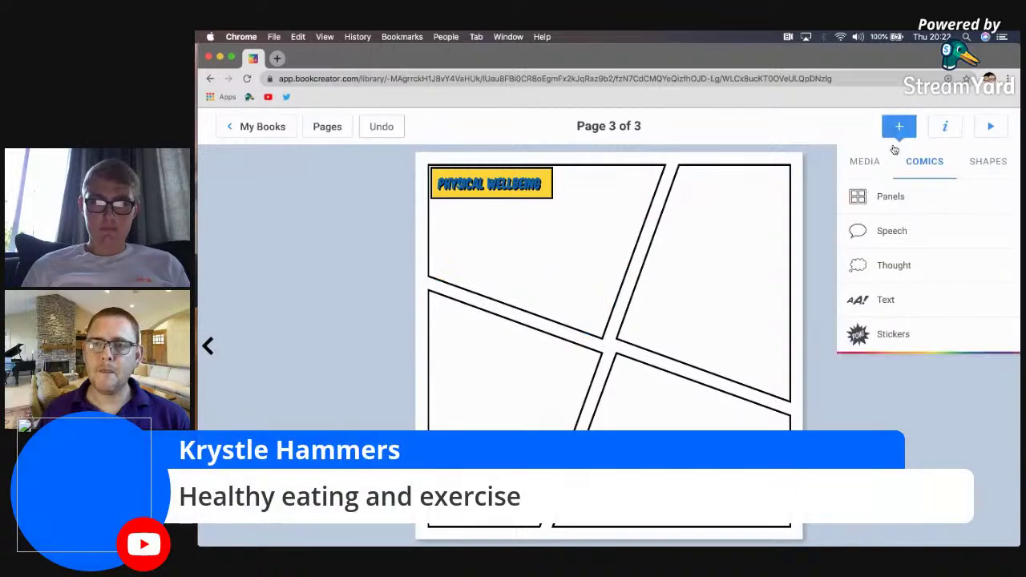
{"action": "left_click", "coordinate": [875, 165]}
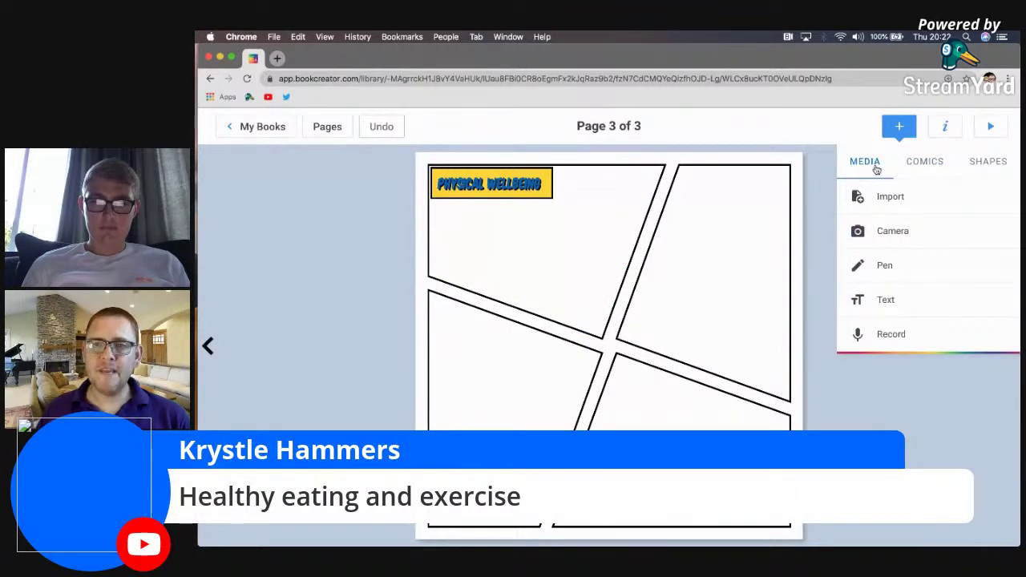
{"action": "left_click", "coordinate": [896, 203]}
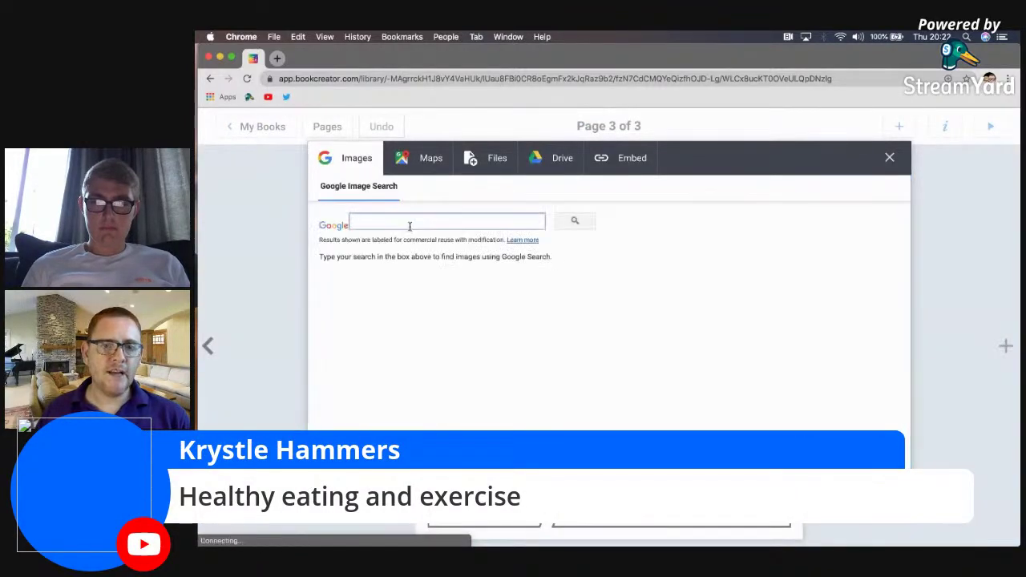
{"action": "left_click", "coordinate": [409, 222]}
{"action": "type", "text": "walking the dog"}
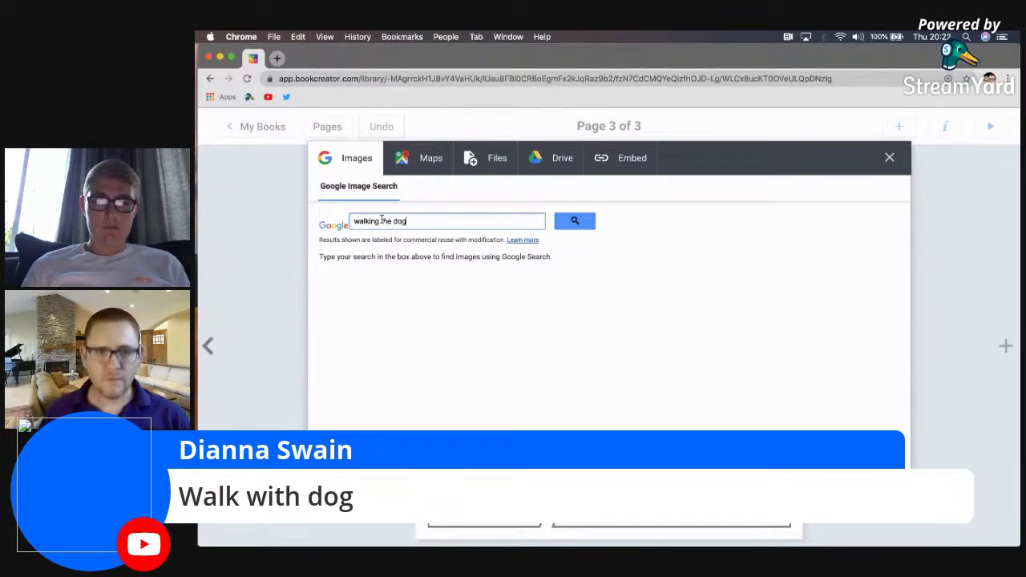
{"action": "key", "text": "Return"}
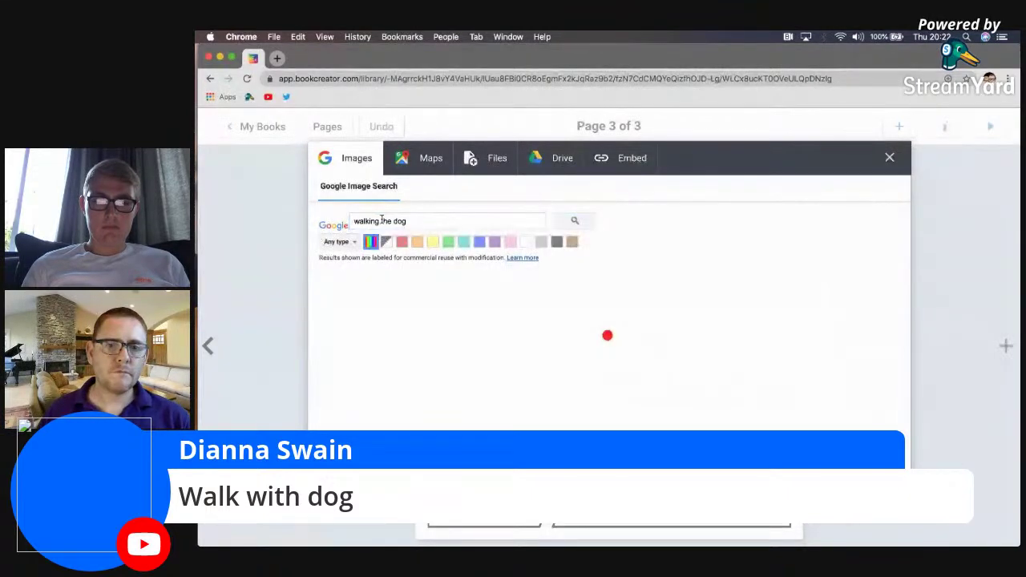
Browse the image results and insert the picture of the woman in an orange jacket walking a white dog
{"action": "left_click", "coordinate": [361, 298]}
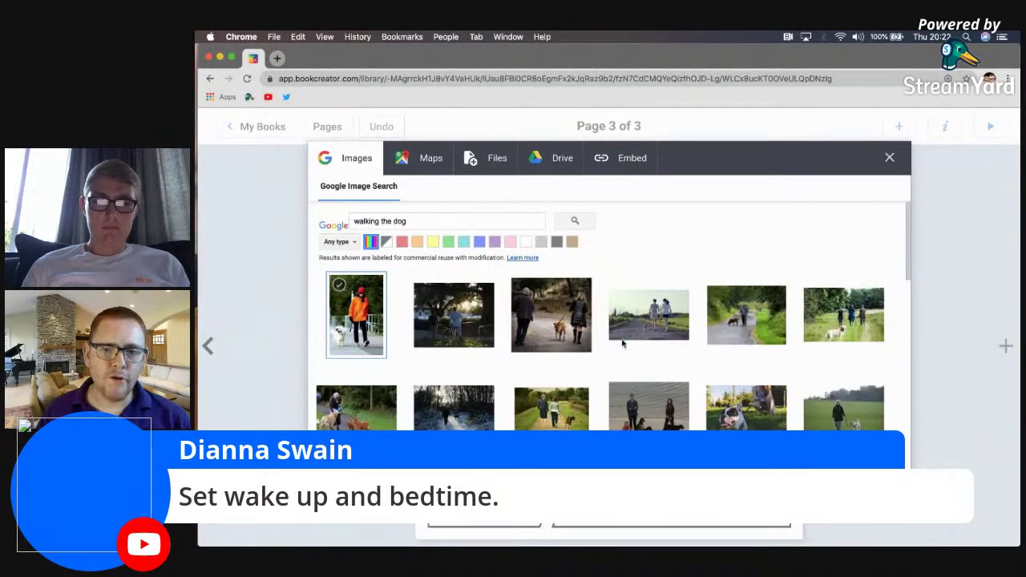
{"action": "scroll", "coordinate": [637, 342], "scroll_direction": "down", "scroll_amount": 3}
{"action": "left_click", "coordinate": [639, 345]}
{"action": "scroll", "coordinate": [639, 341], "scroll_direction": "down", "scroll_amount": 2}
{"action": "scroll", "coordinate": [639, 341], "scroll_direction": "down", "scroll_amount": 5}
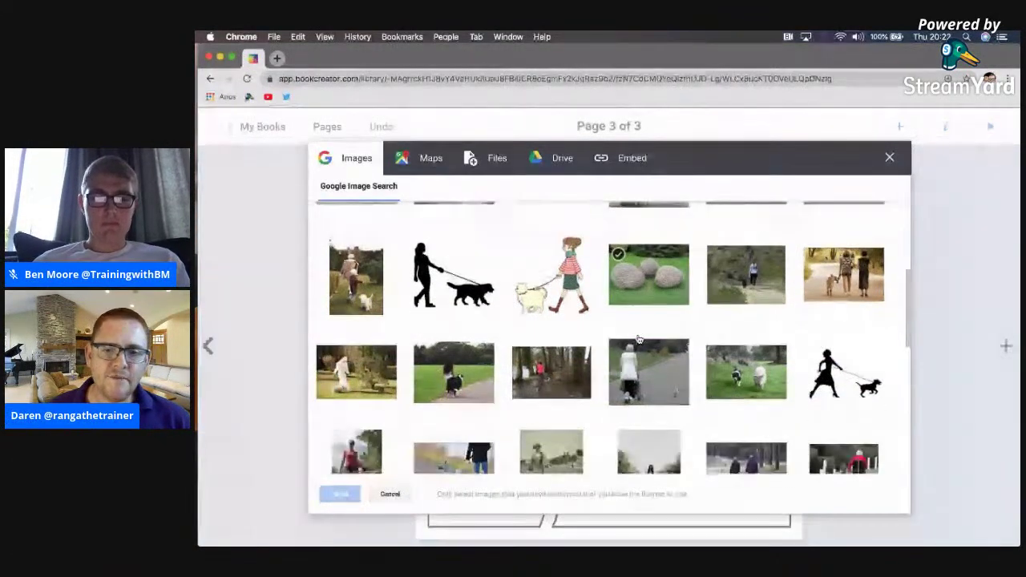
{"action": "scroll", "coordinate": [639, 341], "scroll_direction": "down", "scroll_amount": 3}
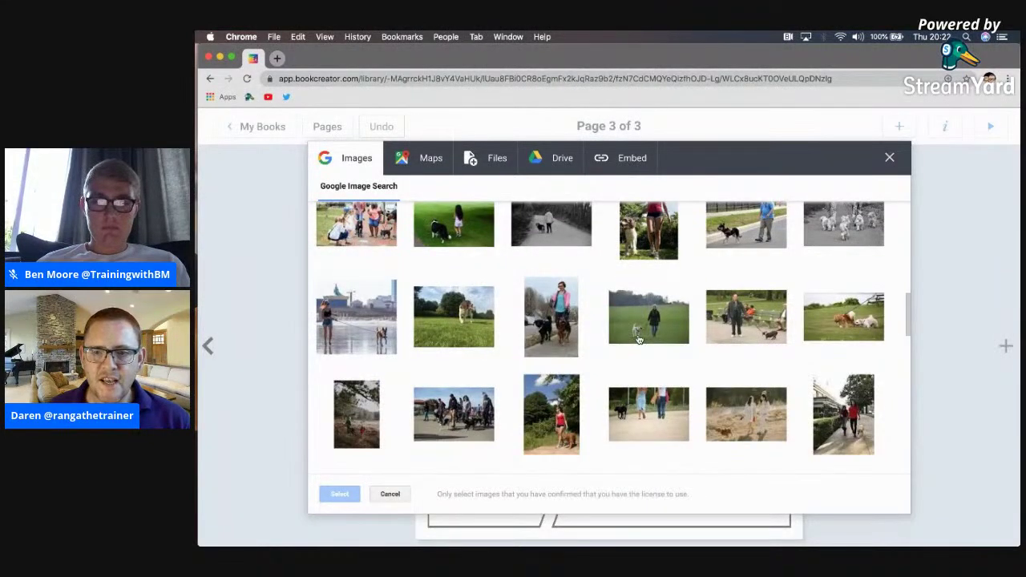
{"action": "scroll", "coordinate": [639, 340], "scroll_direction": "up", "scroll_amount": 10}
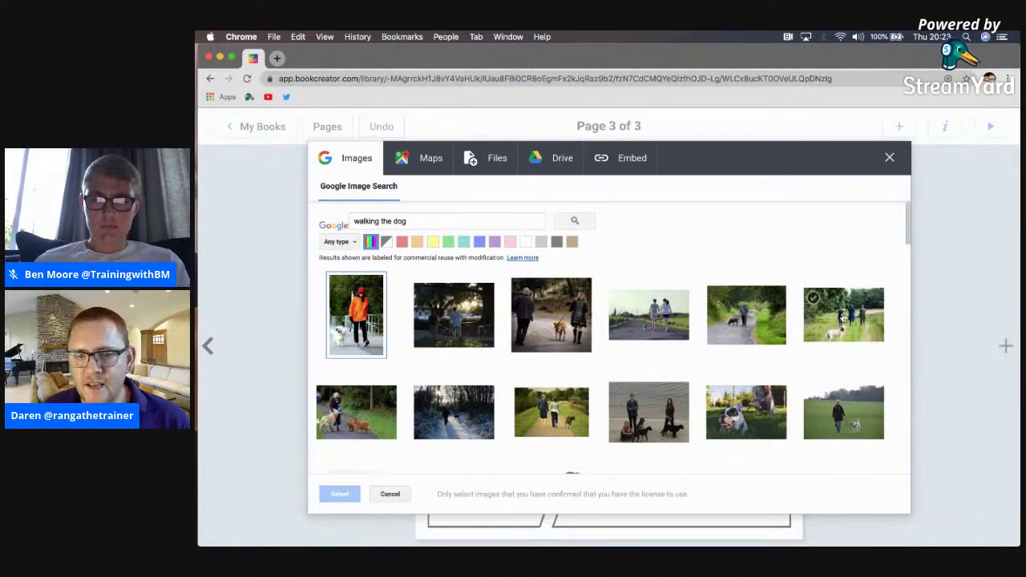
{"action": "mouse_move", "coordinate": [380, 335]}
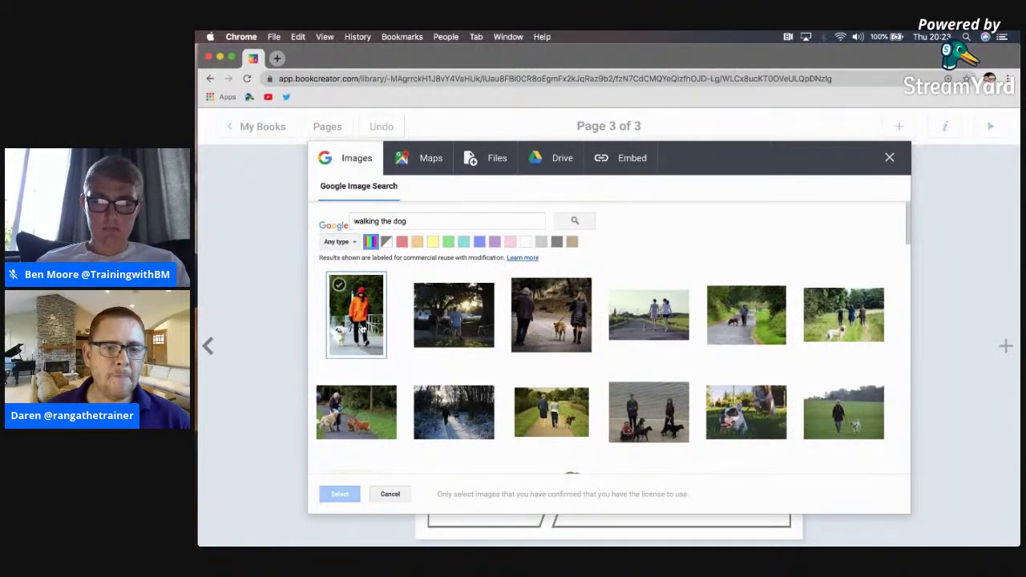
{"action": "double_click", "coordinate": [361, 328]}
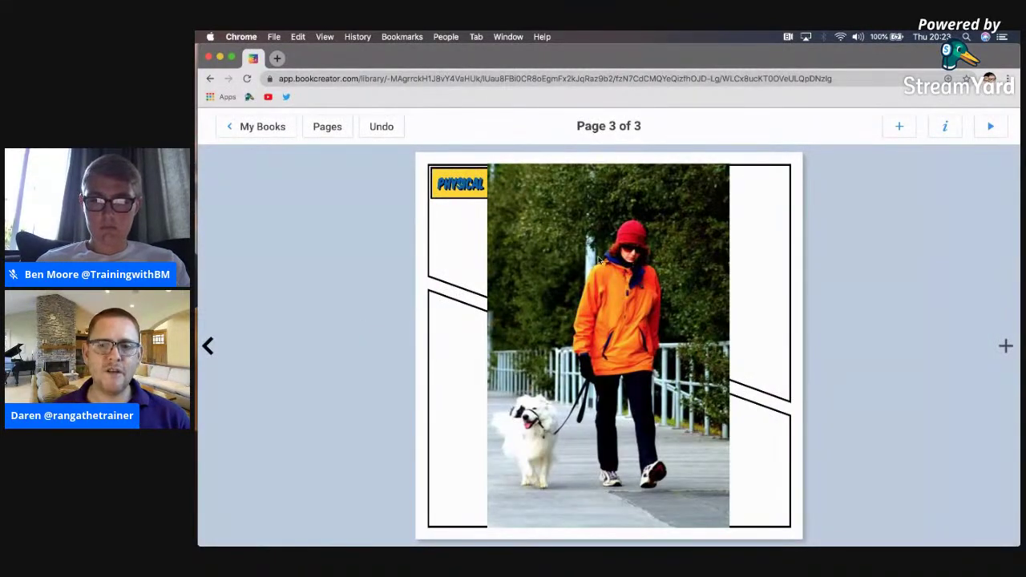
Resize the dog-walking picture and position it so it covers the page's upper-right panel
{"action": "left_click_drag", "start_coordinate": [729, 164], "coordinate": [559, 342]}
{"action": "left_click_drag", "start_coordinate": [519, 461], "coordinate": [471, 303]}
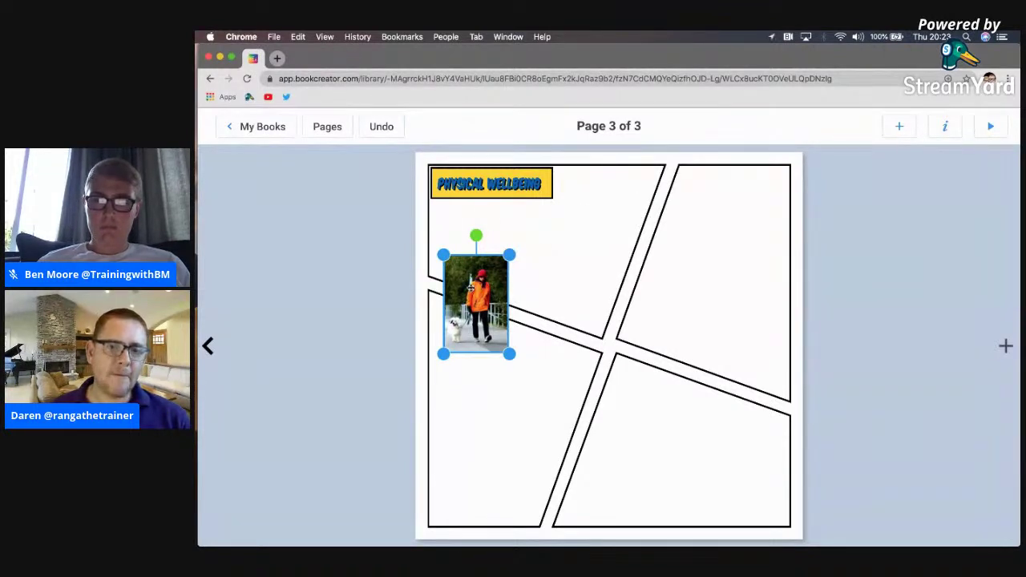
{"action": "left_click_drag", "start_coordinate": [503, 255], "coordinate": [530, 259]}
{"action": "left_click_drag", "start_coordinate": [476, 283], "coordinate": [707, 246]}
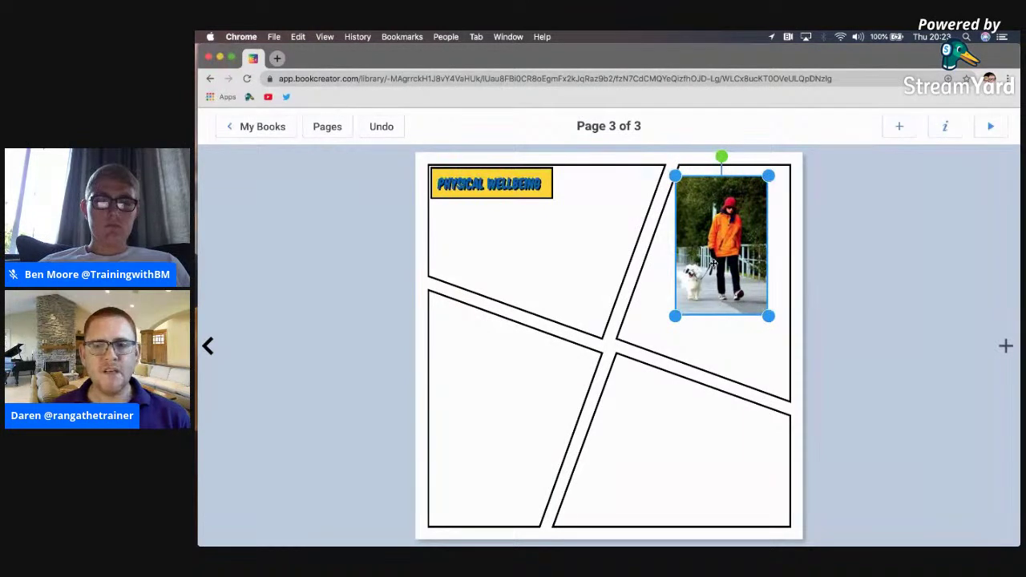
{"action": "left_click_drag", "start_coordinate": [675, 316], "coordinate": [594, 364]}
{"action": "left_click_drag", "start_coordinate": [714, 240], "coordinate": [749, 219]}
{"action": "left_click_drag", "start_coordinate": [625, 418], "coordinate": [609, 443]}
Try placing the dog-walking picture behind the comic panels, and delete it from the page
{"action": "right_click", "coordinate": [658, 296]}
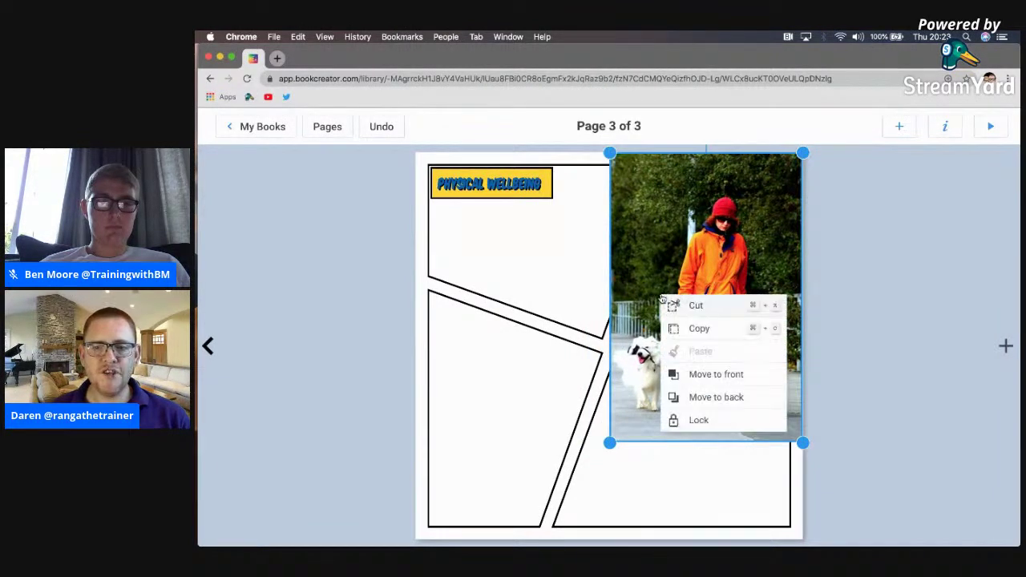
{"action": "left_click", "coordinate": [716, 397]}
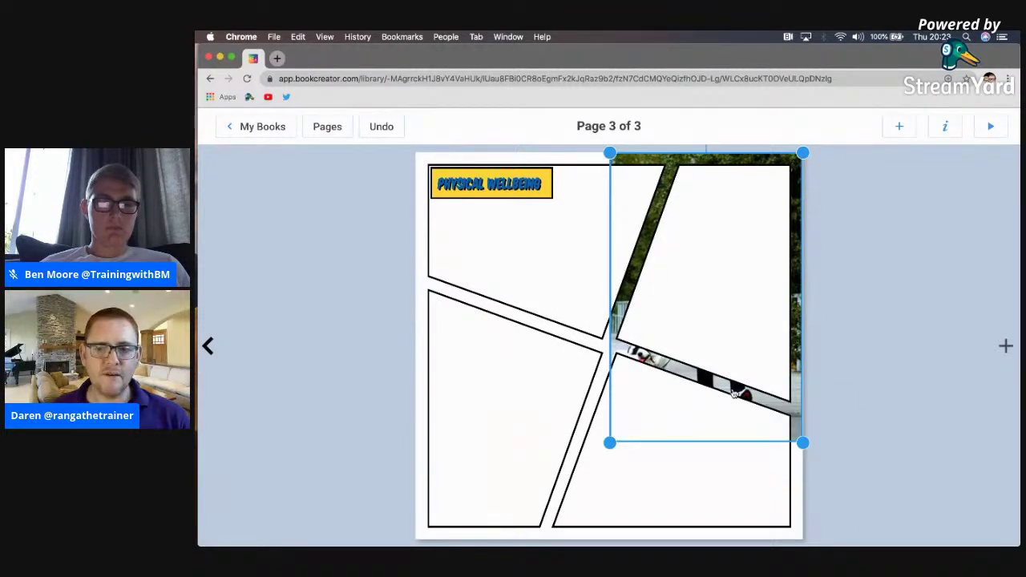
{"action": "right_click", "coordinate": [734, 393]}
{"action": "left_click", "coordinate": [794, 469]}
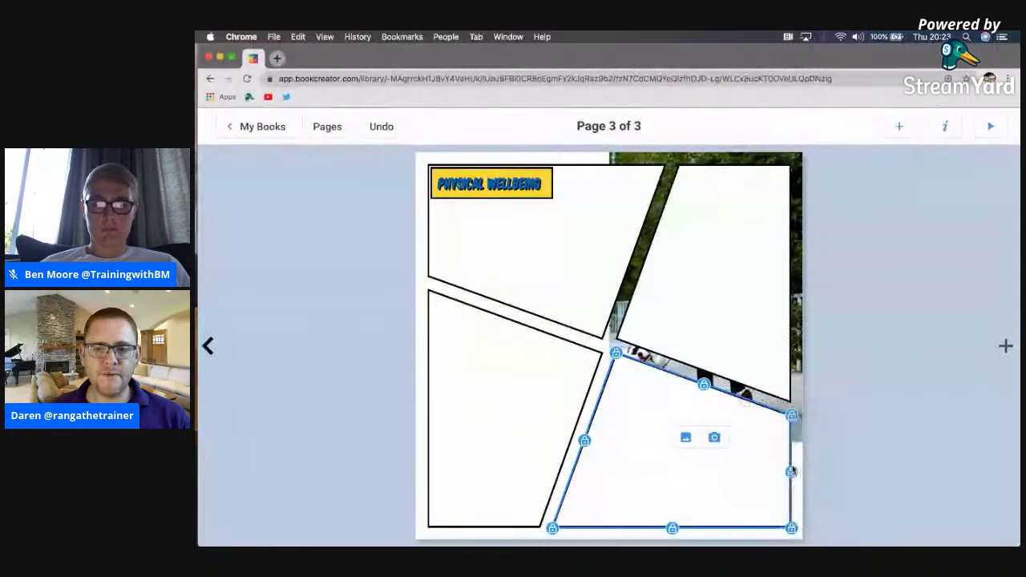
{"action": "left_click", "coordinate": [797, 350]}
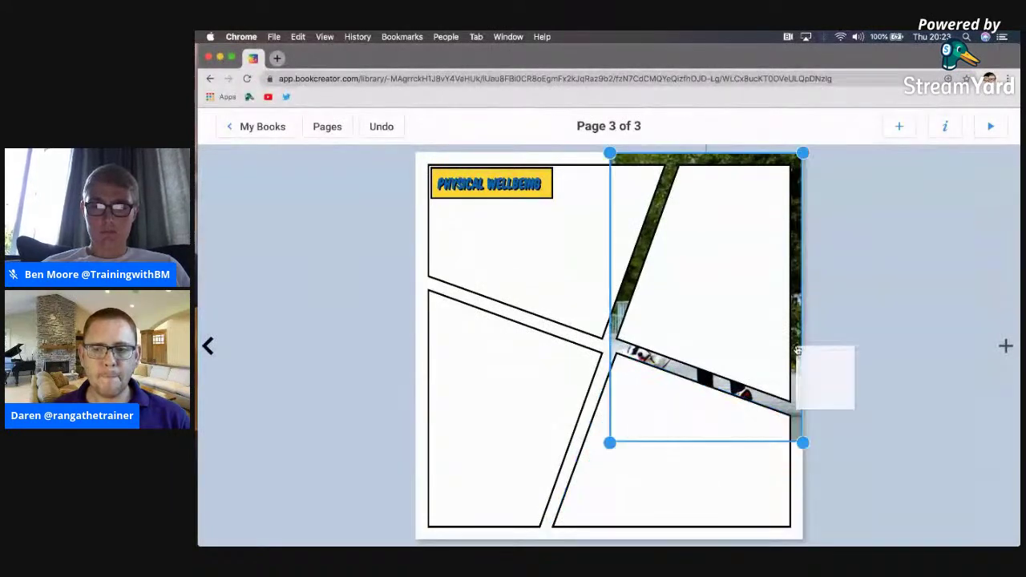
{"action": "left_click", "coordinate": [825, 426]}
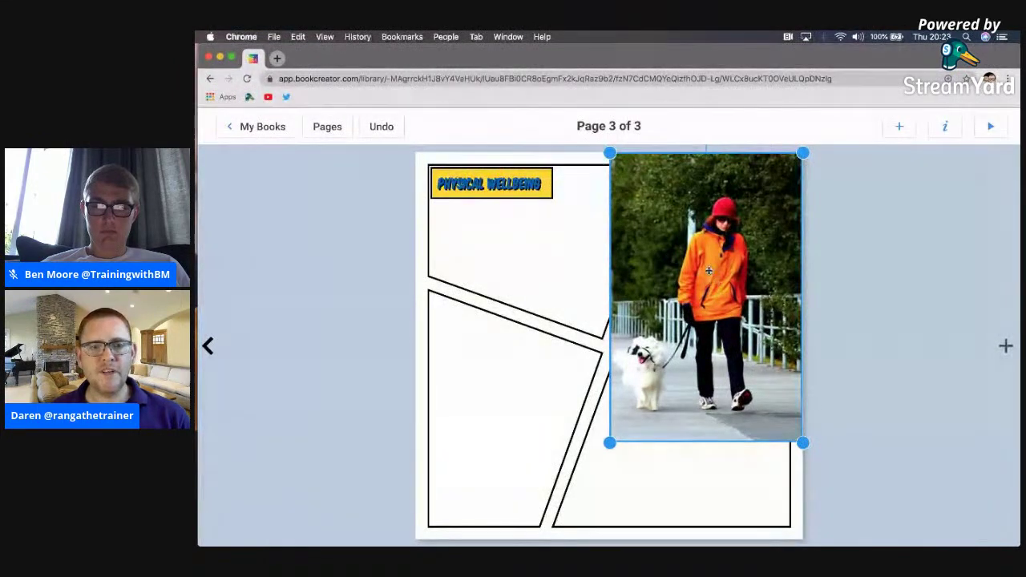
{"action": "key", "text": "Delete"}
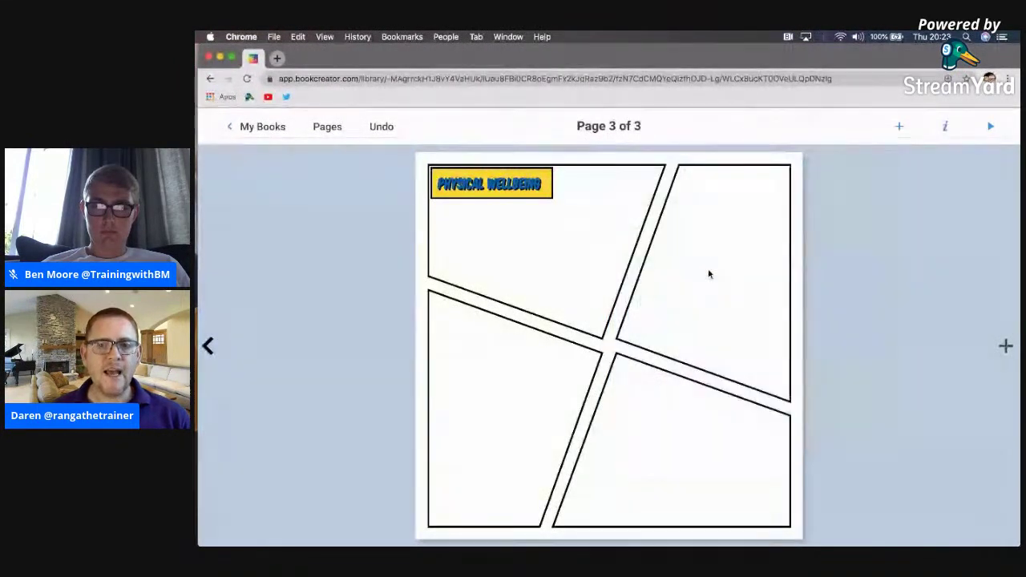
Fill the upper-left panel with the first Google image for "walking the dog" and shift it inside the panel to show the dog
{"action": "left_click", "coordinate": [535, 238]}
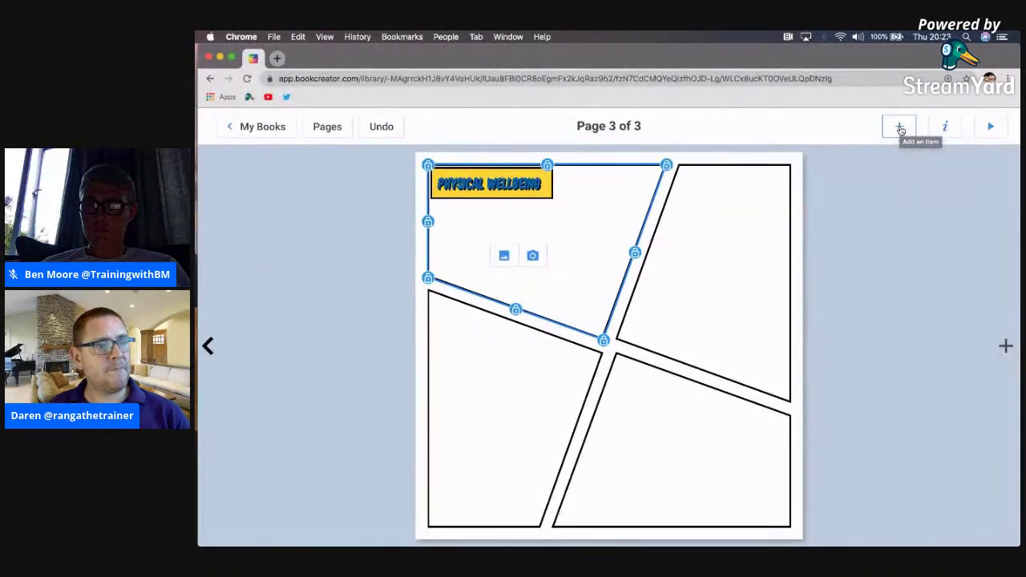
{"action": "left_click", "coordinate": [505, 257]}
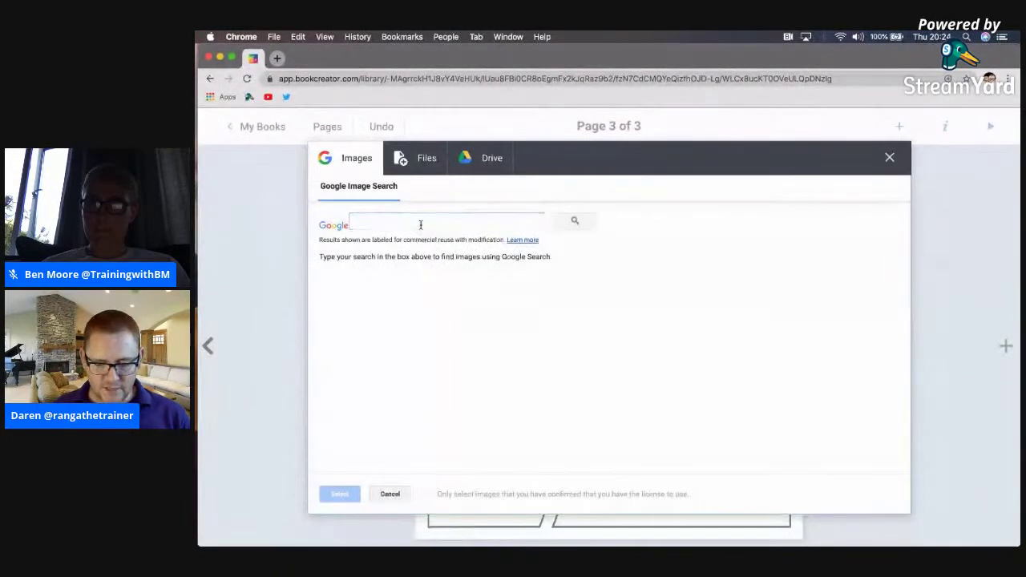
{"action": "left_click", "coordinate": [420, 224]}
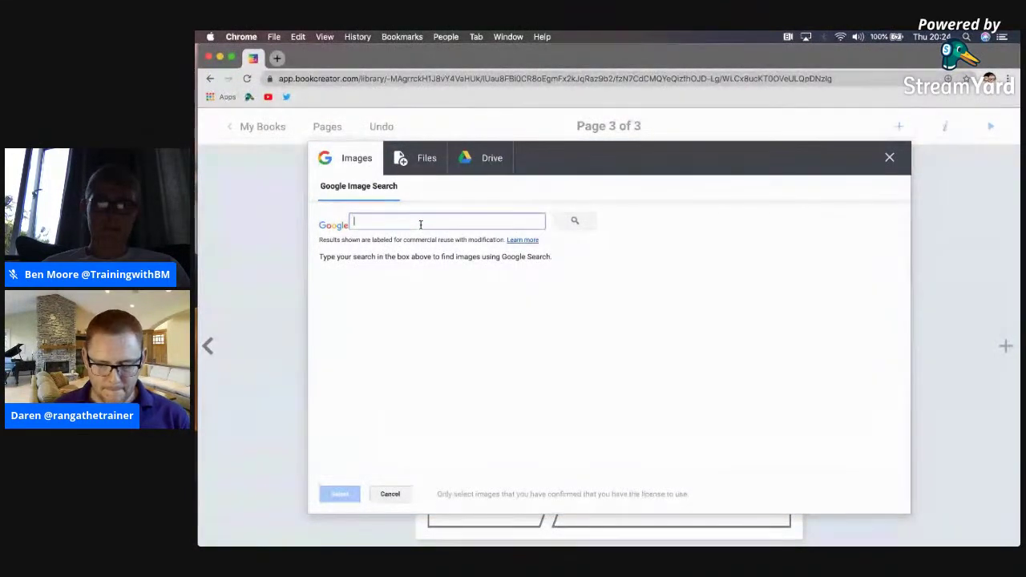
{"action": "type", "text": "walking the dog"}
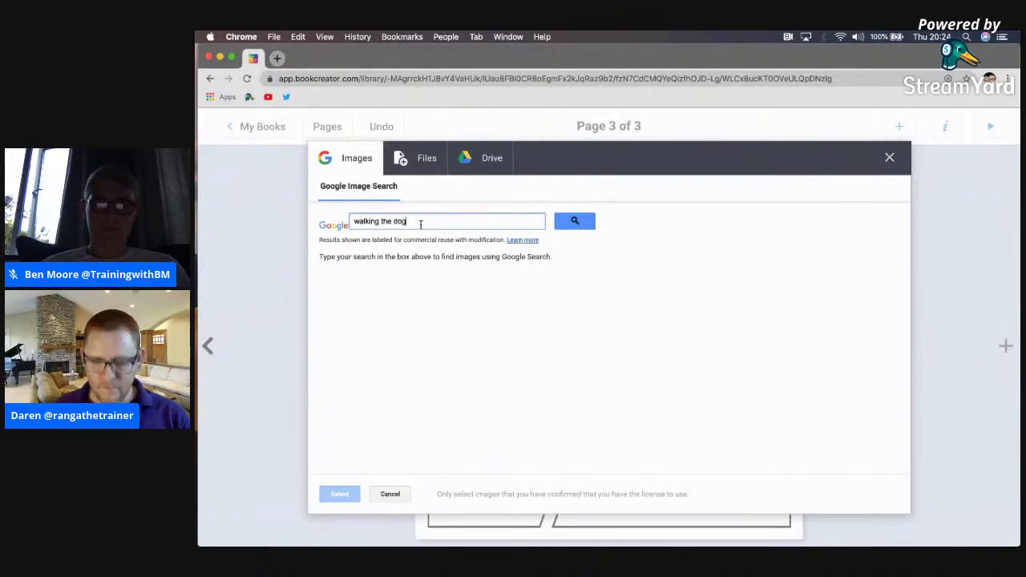
{"action": "key", "text": "Return"}
{"action": "left_click", "coordinate": [356, 314]}
{"action": "left_click", "coordinate": [339, 494]}
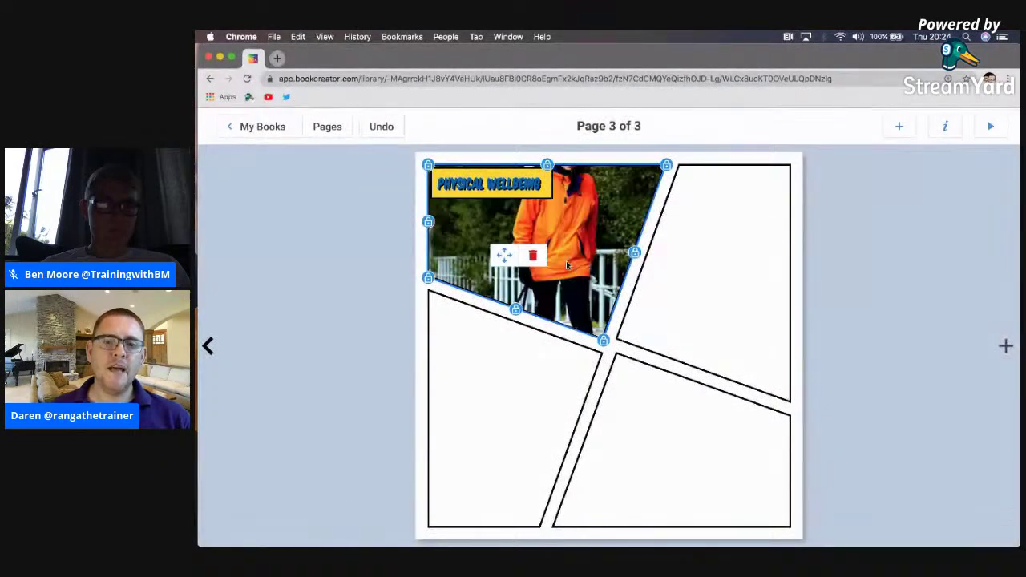
{"action": "left_click_drag", "start_coordinate": [503, 262], "coordinate": [533, 228]}
{"action": "left_click", "coordinate": [839, 276]}
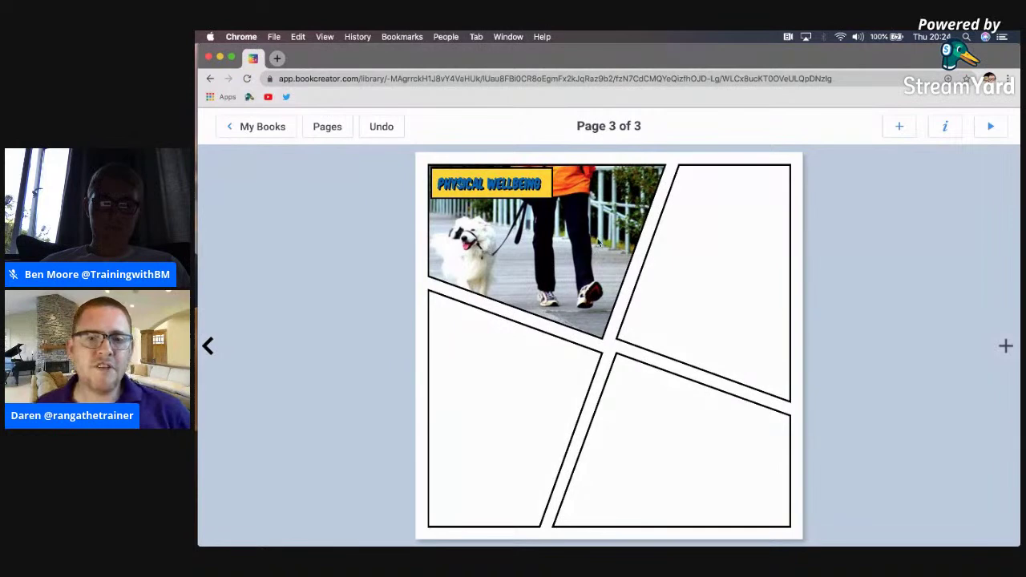
Set the accessibility description of the upper-left panel's picture to "Woman walking a white dog"
{"action": "left_click", "coordinate": [565, 234]}
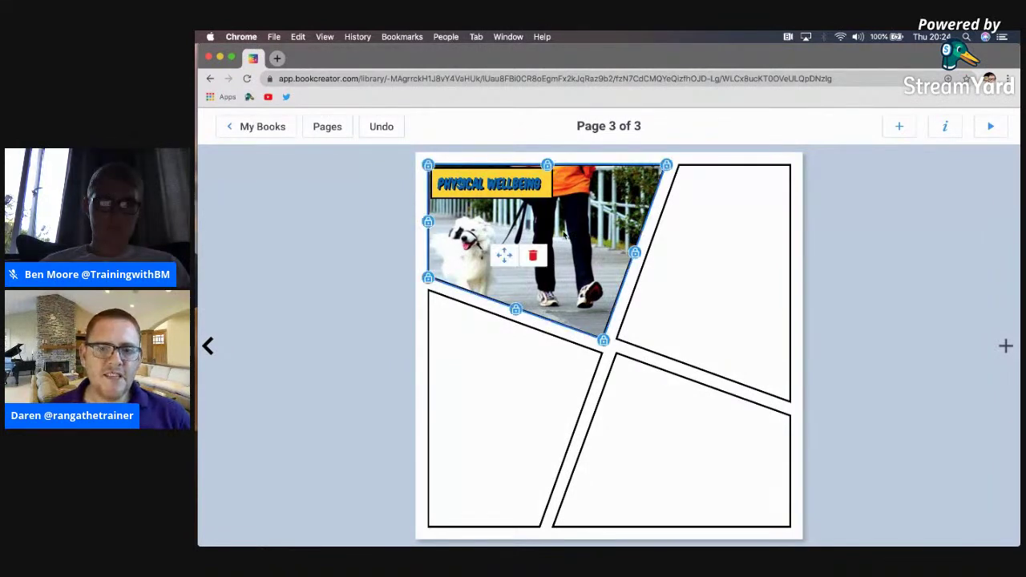
{"action": "left_click", "coordinate": [945, 128]}
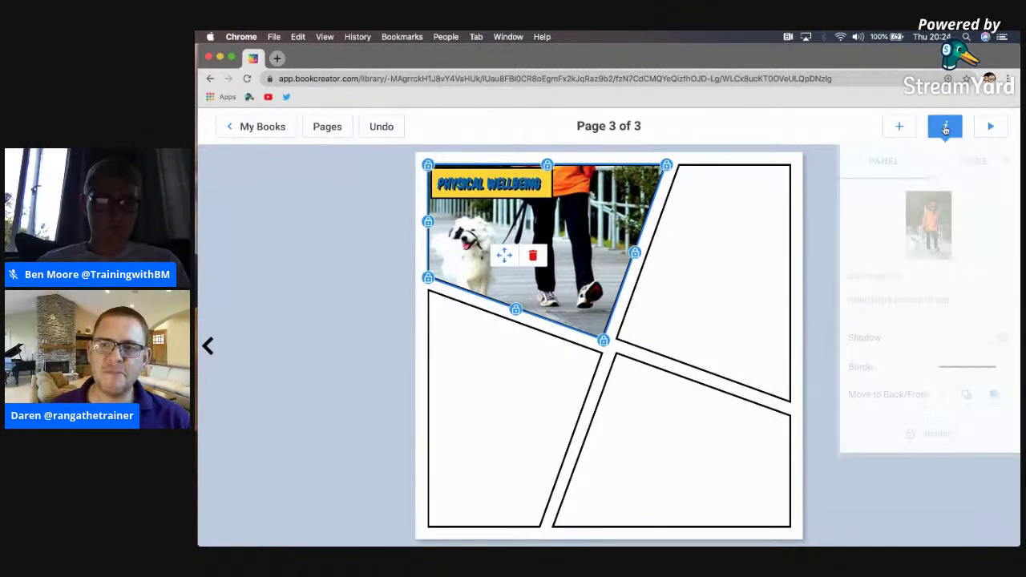
{"action": "left_click", "coordinate": [911, 300]}
{"action": "type", "text": "W"}
{"action": "key", "text": "BackSpace"}
{"action": "type", "text": "Woman wal"}
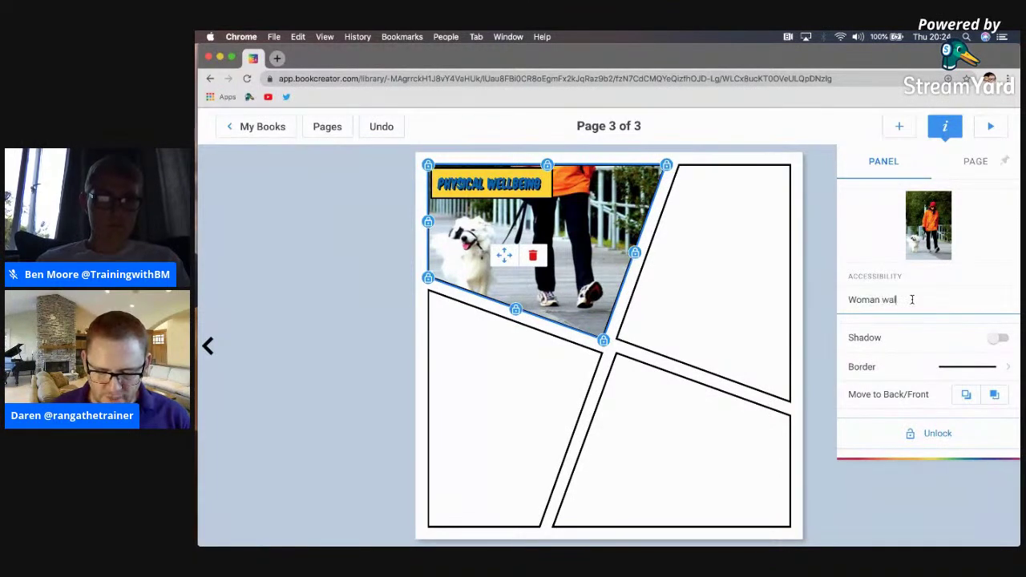
{"action": "type", "text": "king a white dog"}
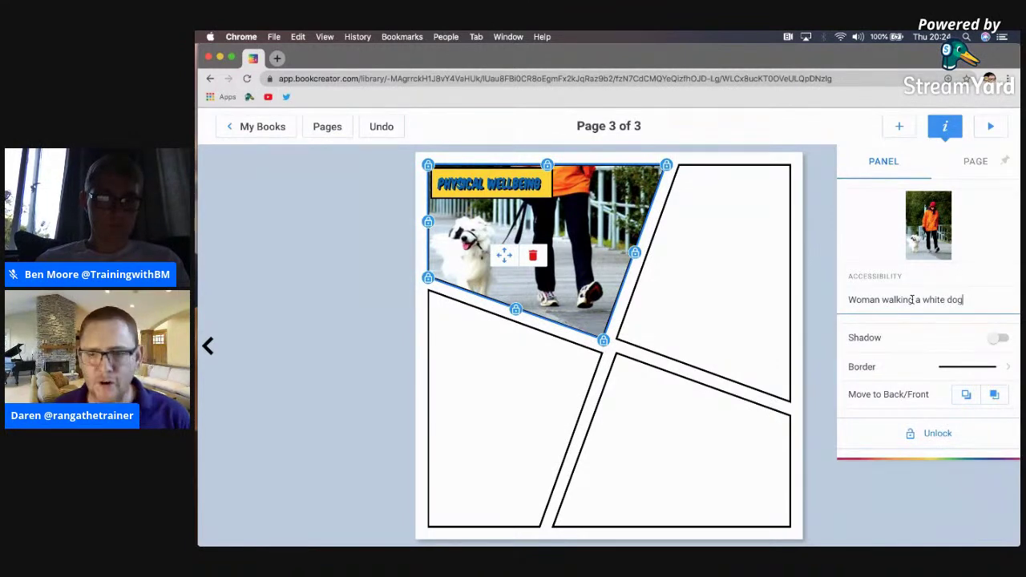
{"action": "left_click", "coordinate": [926, 472]}
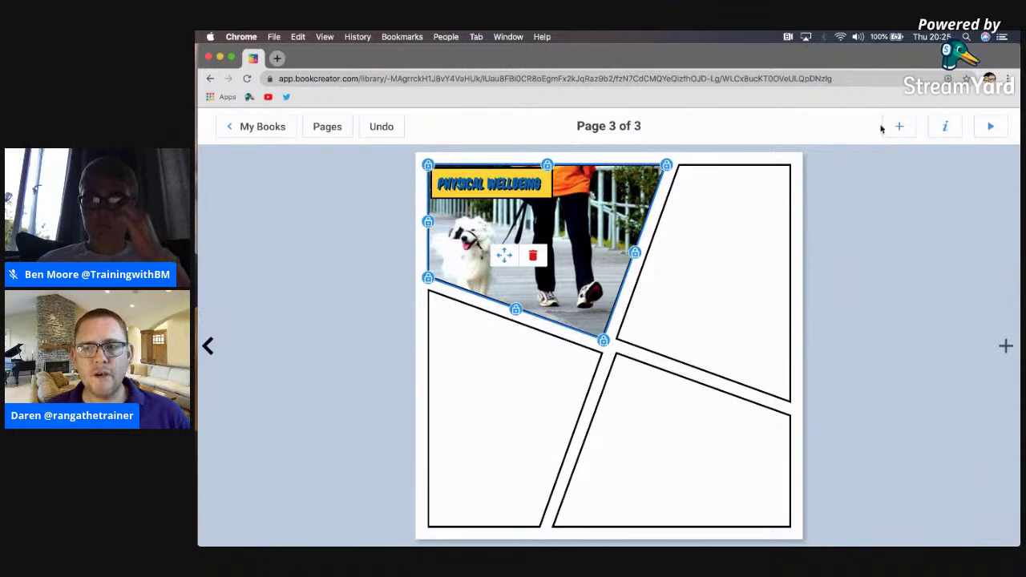
Record a sound clip of about 11 seconds for the page, allowing microphone access for the site
{"action": "left_click", "coordinate": [624, 184]}
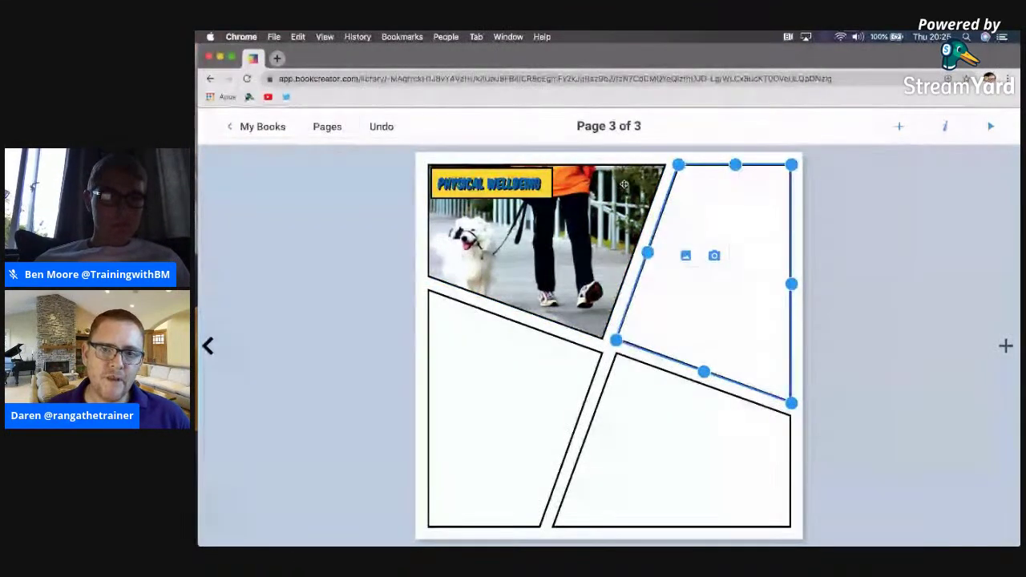
{"action": "left_click", "coordinate": [898, 125]}
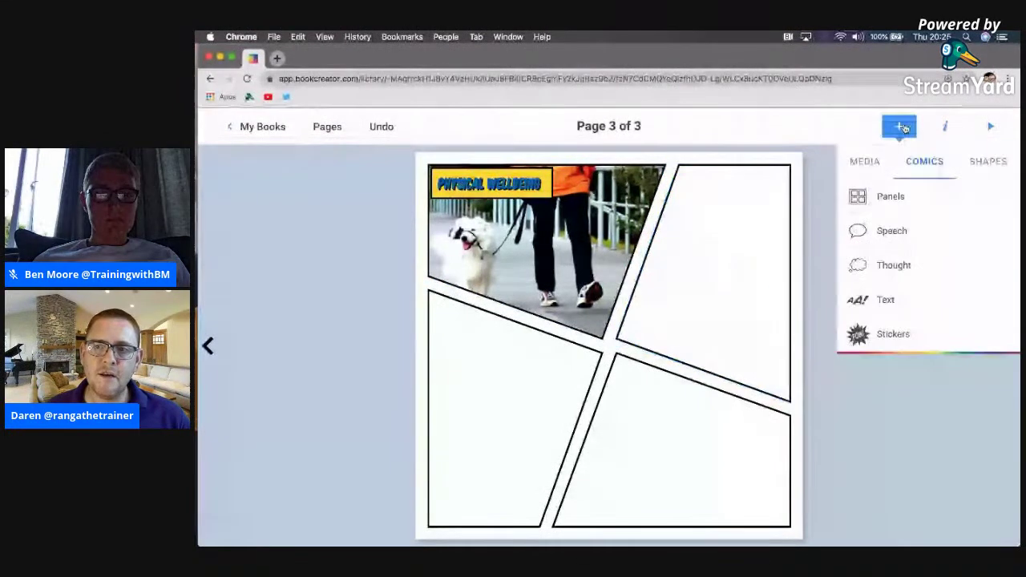
{"action": "left_click", "coordinate": [872, 162]}
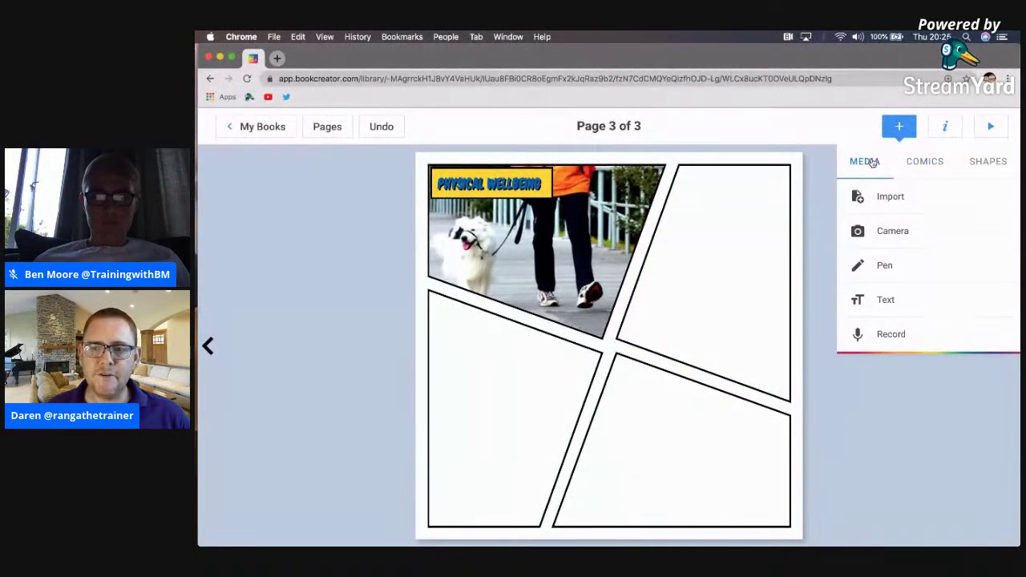
{"action": "left_click", "coordinate": [899, 335]}
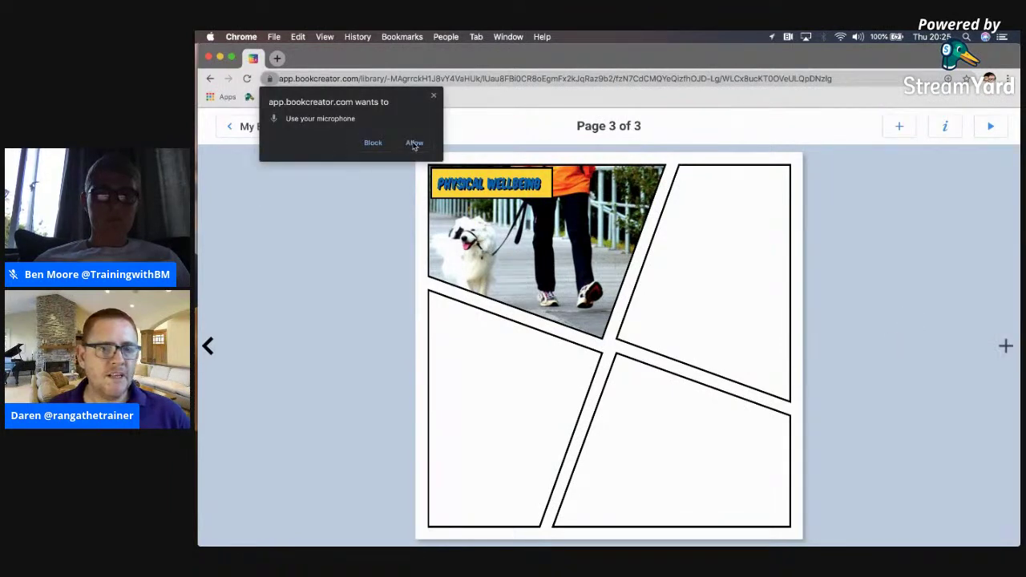
{"action": "left_click", "coordinate": [414, 144]}
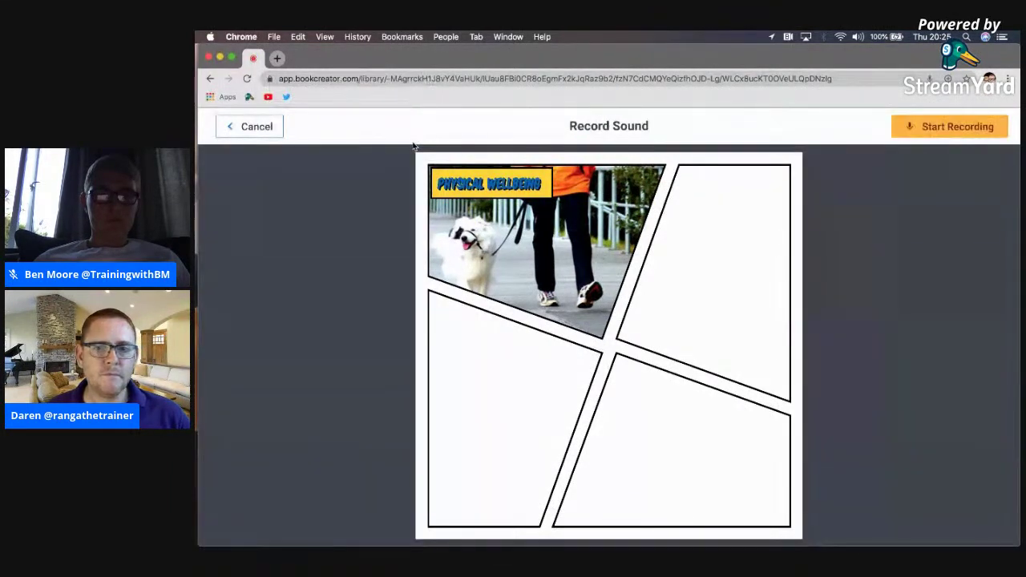
{"action": "left_click", "coordinate": [941, 128]}
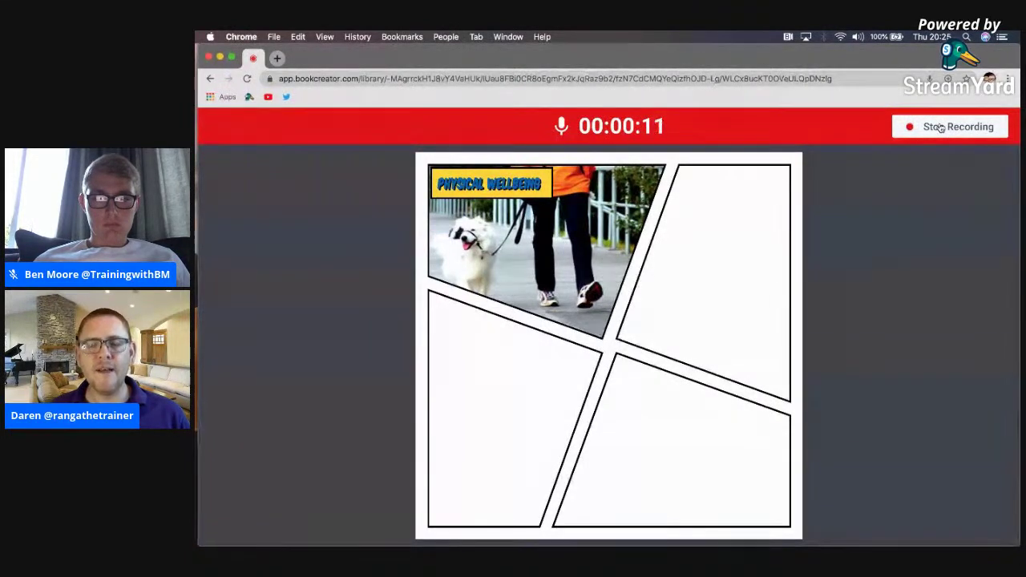
{"action": "left_click", "coordinate": [940, 126]}
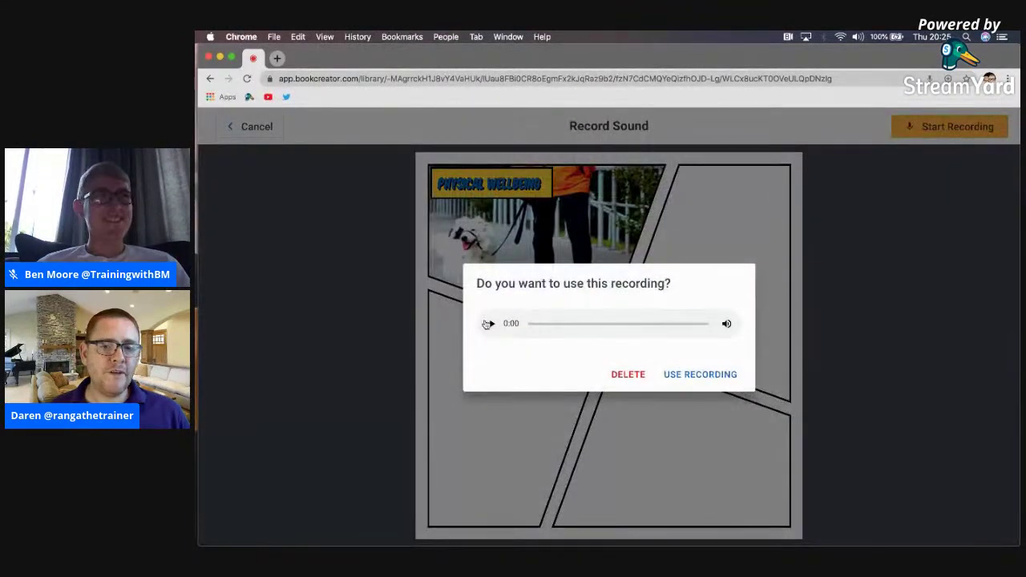
Play back the recording, add it to the page and place its sound icon in the dog-walking panel's upper-right corner
{"action": "left_click", "coordinate": [492, 324]}
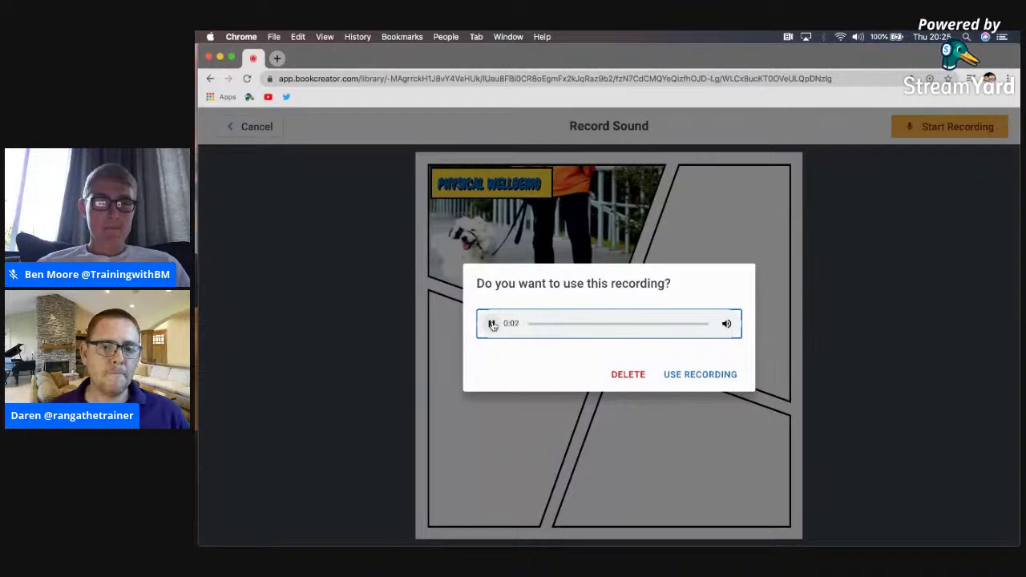
{"action": "left_click", "coordinate": [681, 370]}
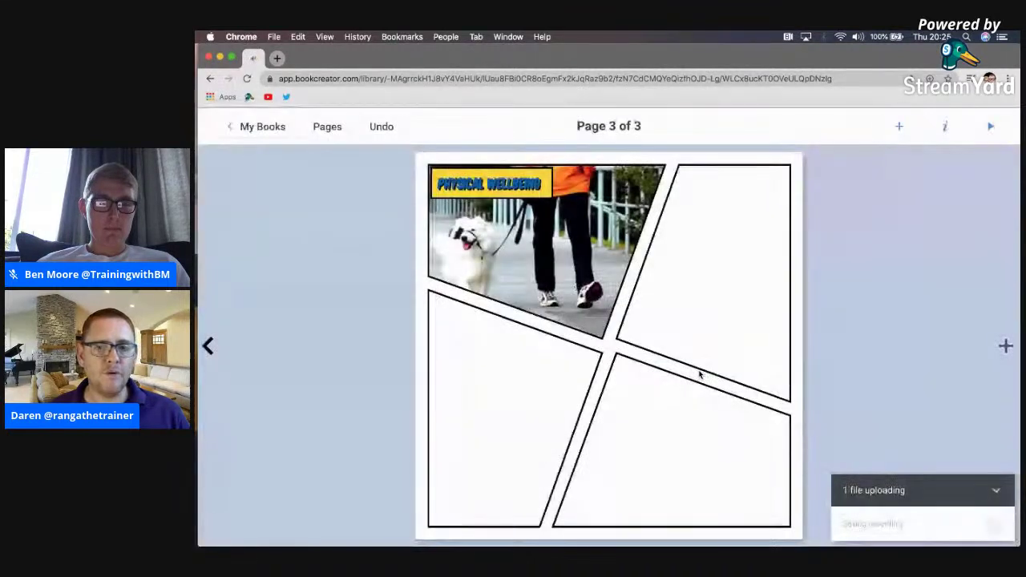
{"action": "left_click_drag", "start_coordinate": [607, 330], "coordinate": [629, 184]}
{"action": "left_click", "coordinate": [954, 221]}
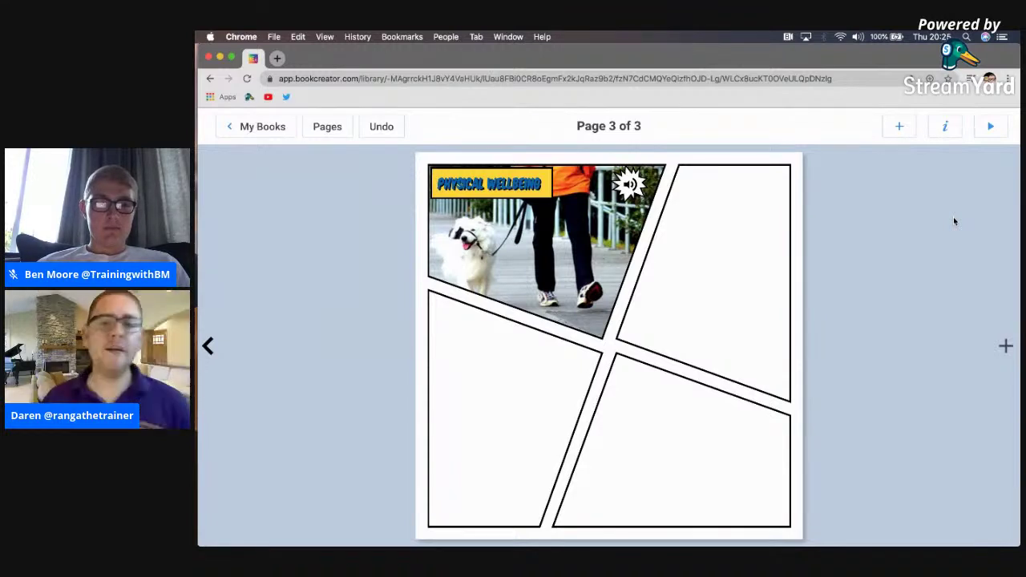
{"action": "left_click", "coordinate": [625, 187]}
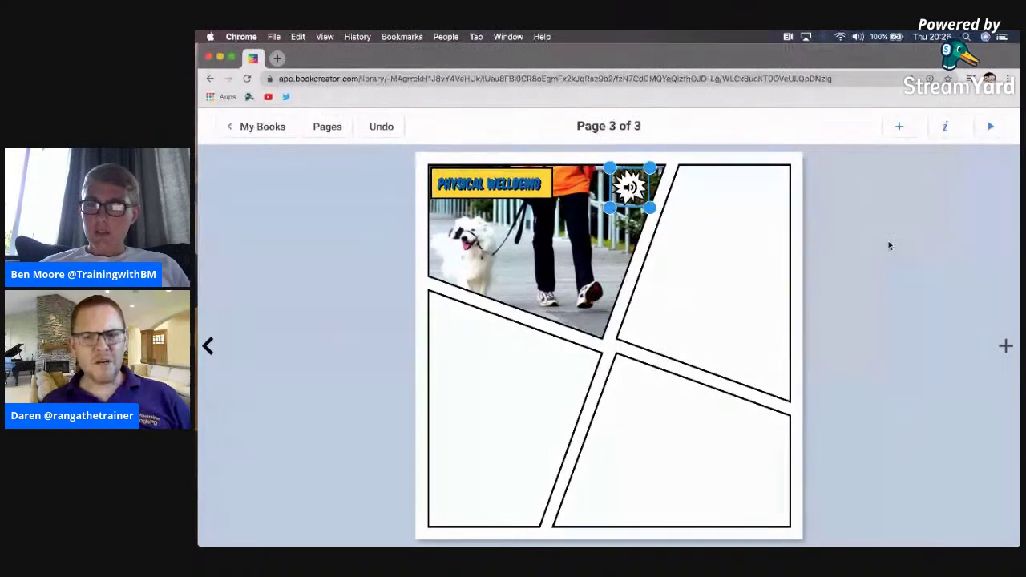
{"action": "left_click", "coordinate": [906, 248]}
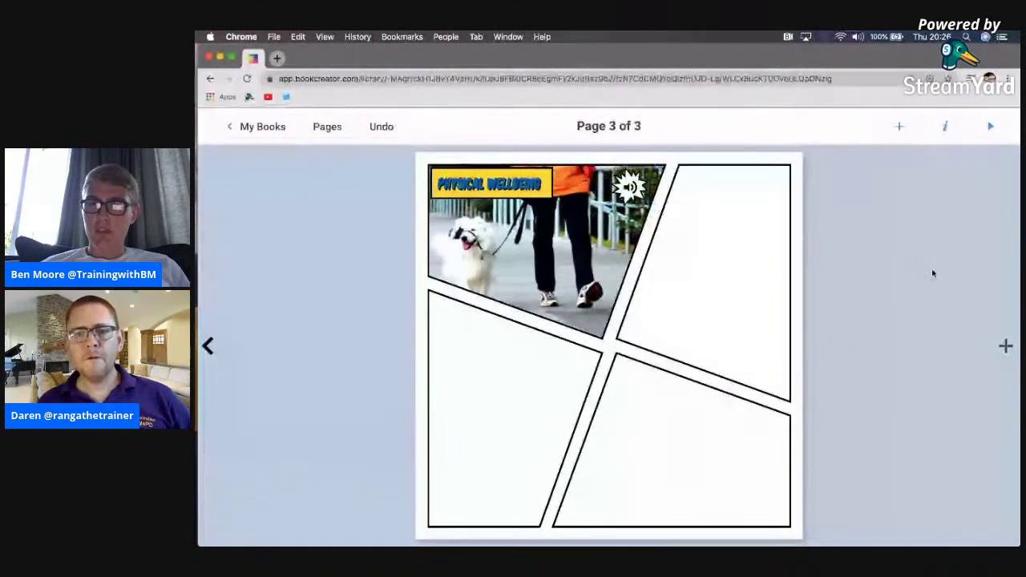
{"action": "left_click", "coordinate": [715, 263]}
{"action": "left_click", "coordinate": [714, 257]}
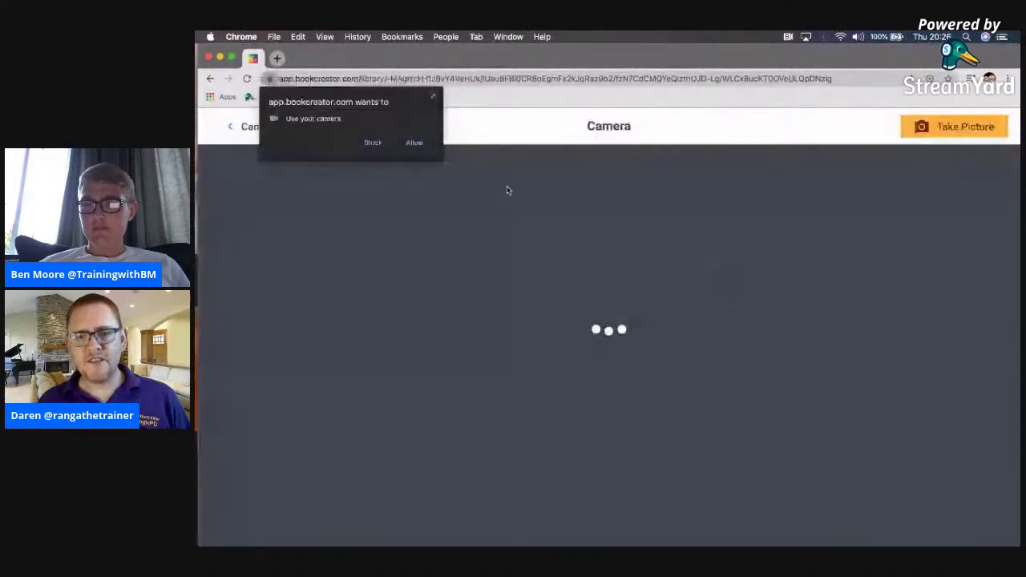
{"action": "left_click", "coordinate": [372, 146]}
{"action": "left_click", "coordinate": [731, 363]}
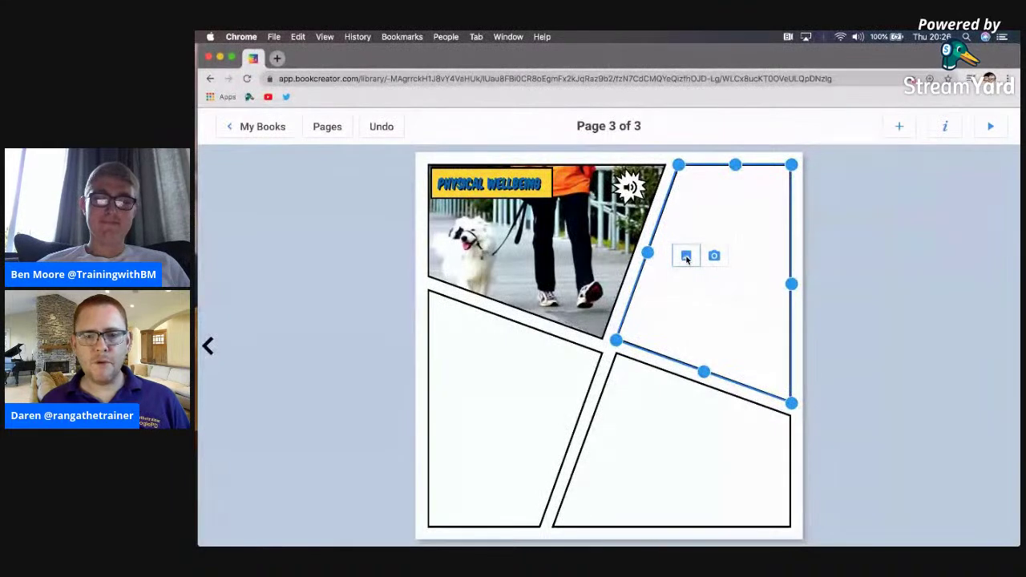
Connect Google Drive as an image source for the upper-right panel, granting access with the listed Google account
{"action": "left_click", "coordinate": [686, 257]}
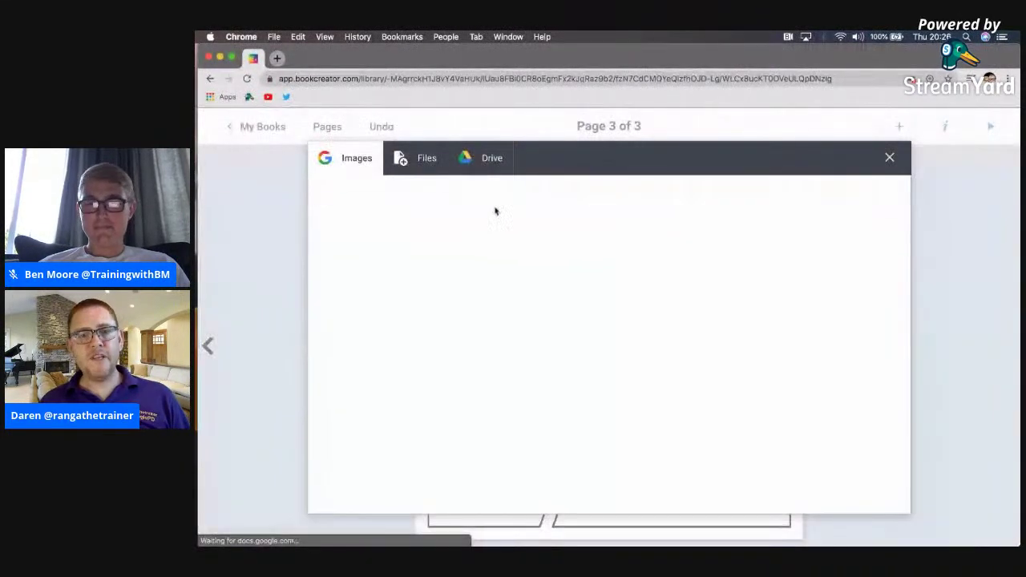
{"action": "left_click", "coordinate": [420, 159]}
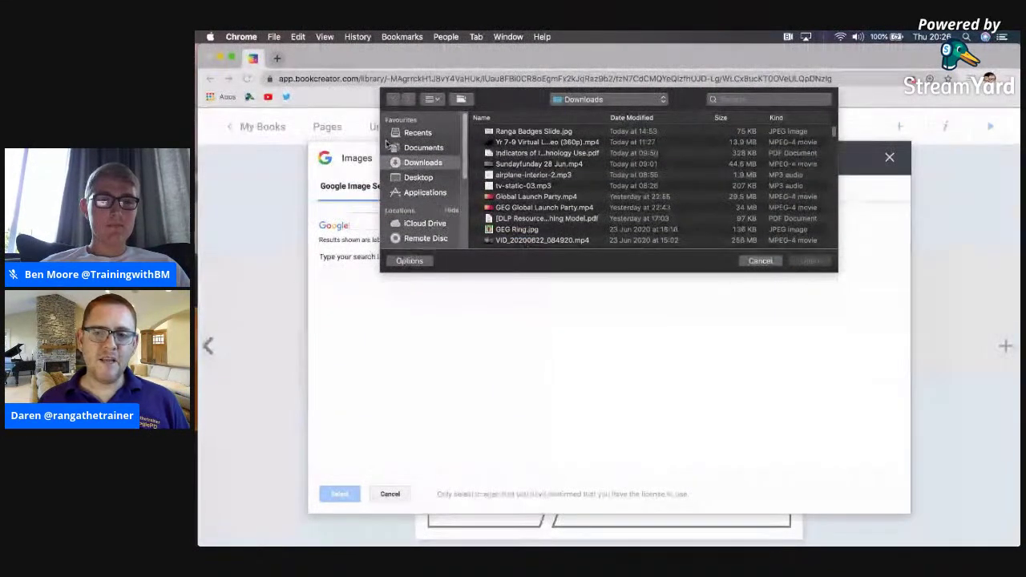
{"action": "left_click", "coordinate": [761, 262]}
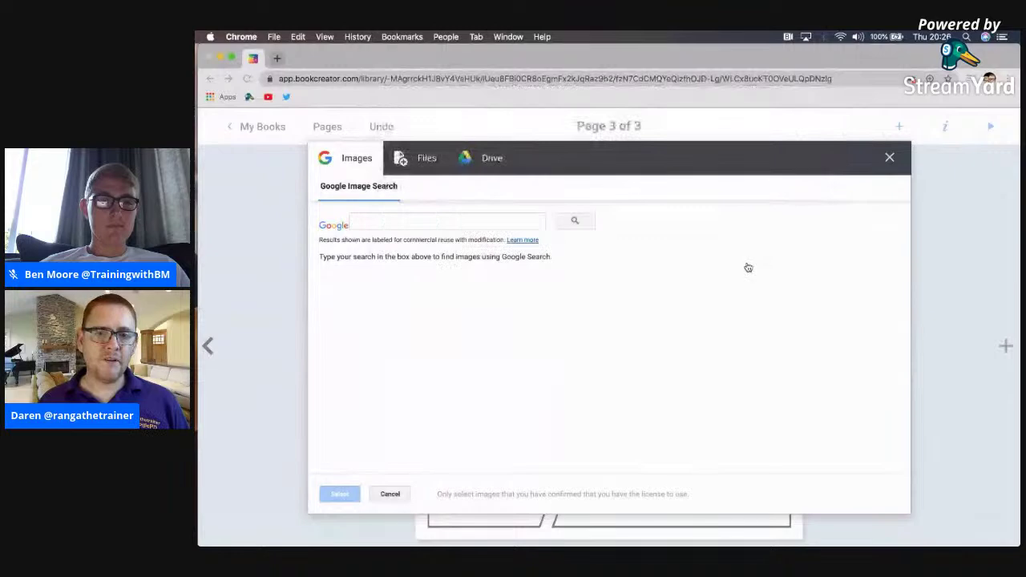
{"action": "left_click", "coordinate": [485, 164]}
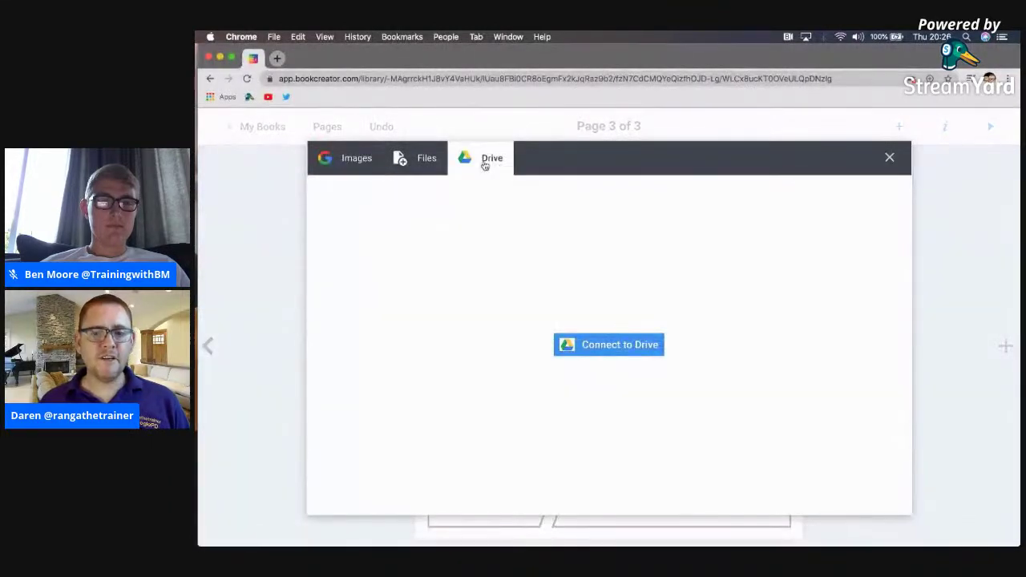
{"action": "left_click", "coordinate": [610, 346]}
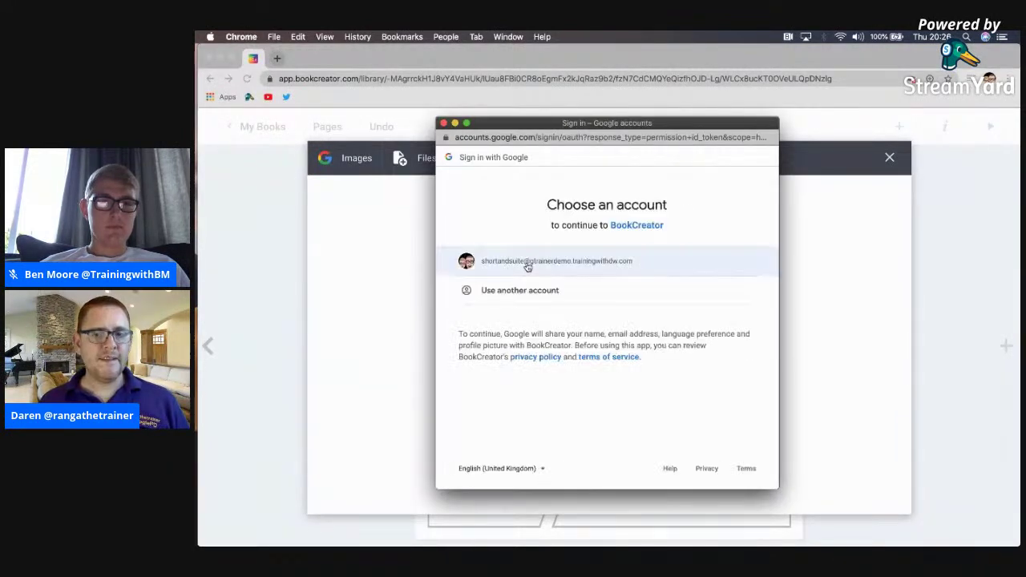
{"action": "left_click", "coordinate": [525, 264]}
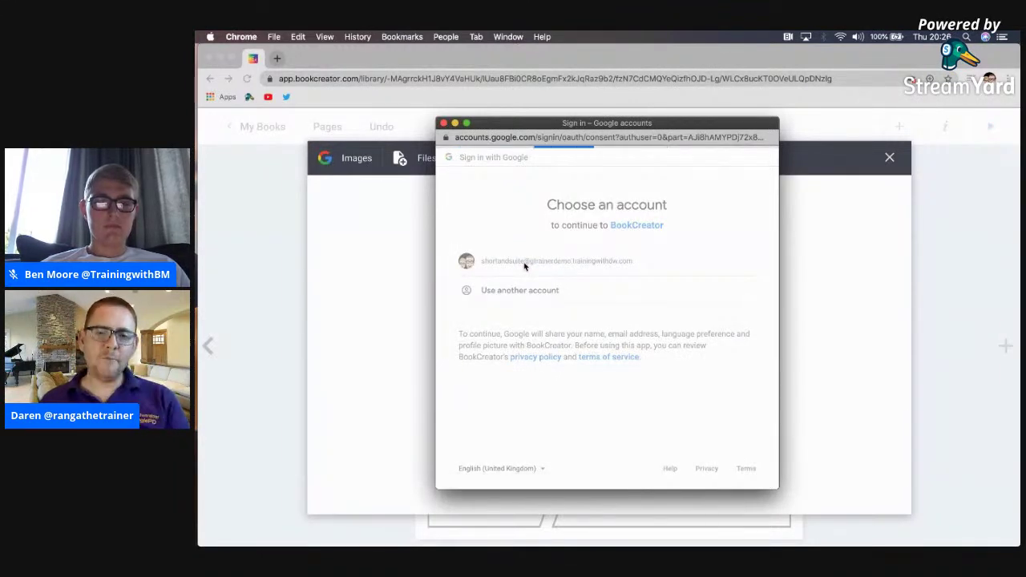
{"action": "left_click", "coordinate": [730, 437]}
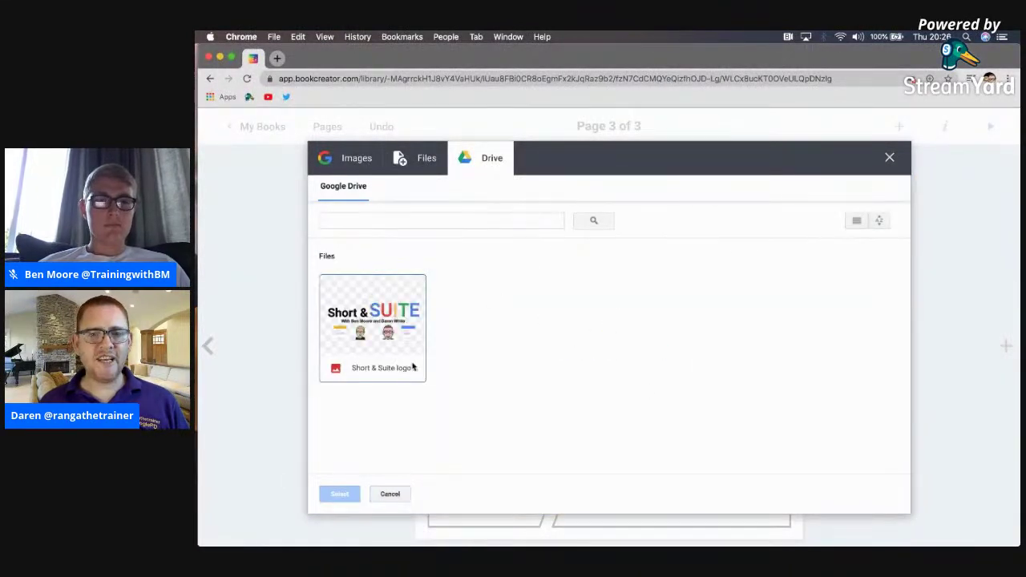
Search Google images for "baking" and fill the upper-right panel with the picture of sugar-dusted swirl rolls
{"action": "left_click", "coordinate": [358, 160]}
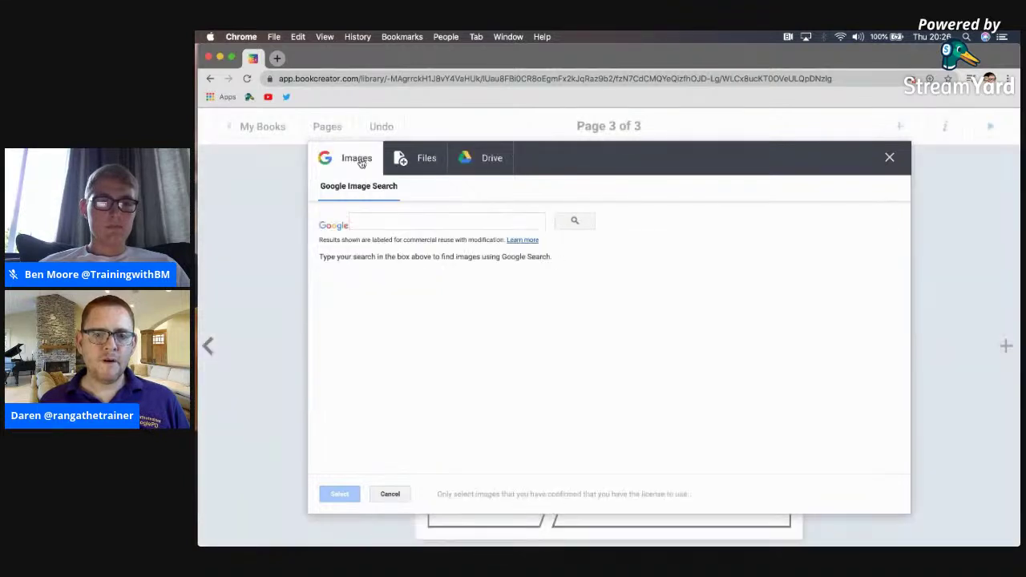
{"action": "left_click", "coordinate": [368, 224]}
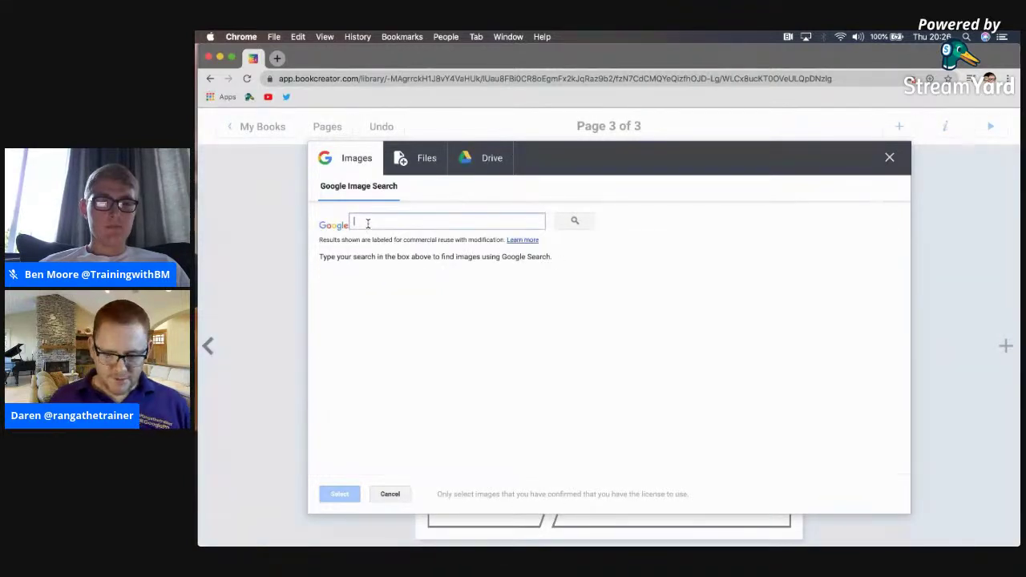
{"action": "type", "text": "baking"}
{"action": "key", "text": "Return"}
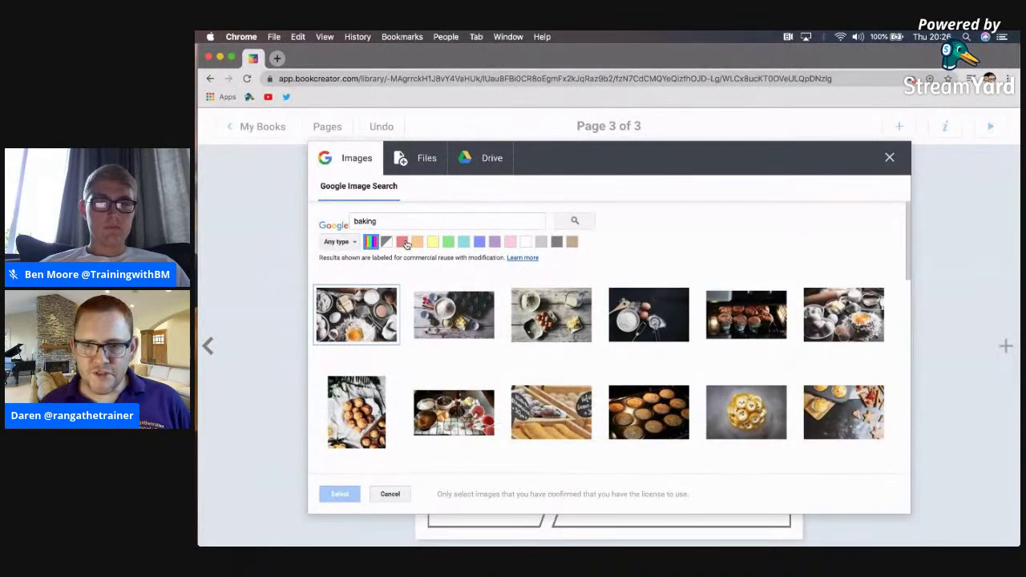
{"action": "scroll", "coordinate": [774, 345], "scroll_direction": "down", "scroll_amount": 2}
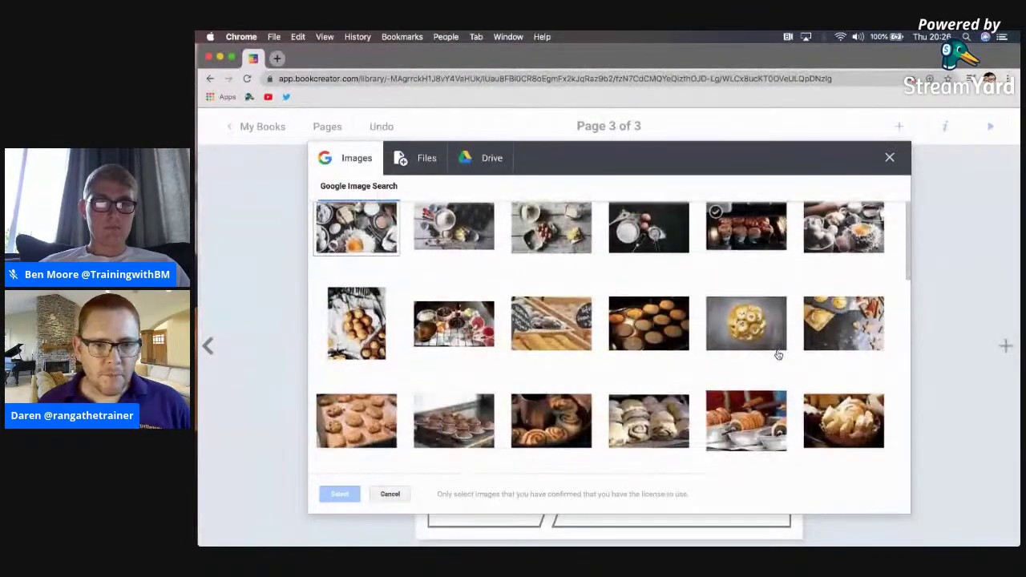
{"action": "scroll", "coordinate": [777, 355], "scroll_direction": "down", "scroll_amount": 3}
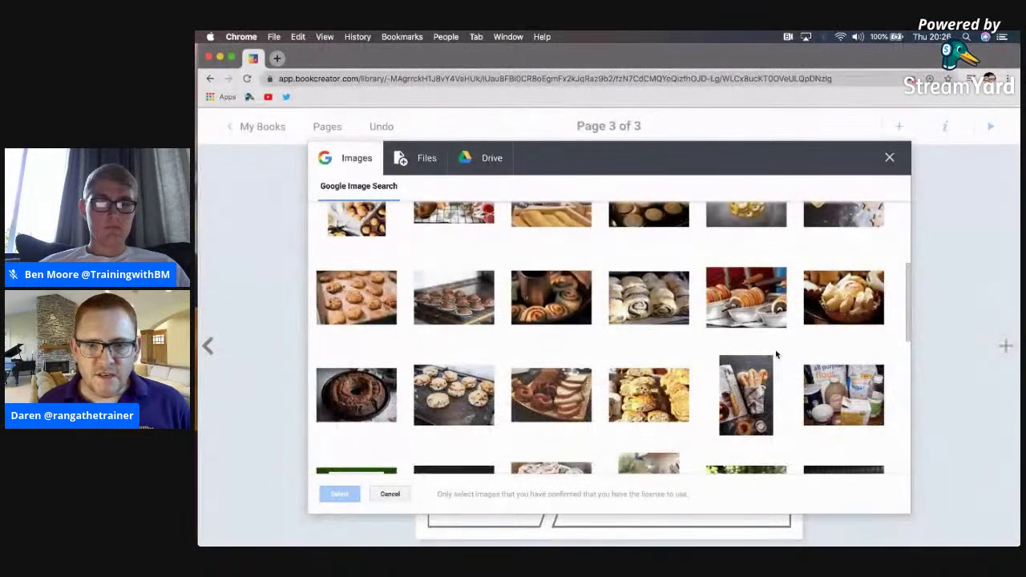
{"action": "mouse_move", "coordinate": [662, 318]}
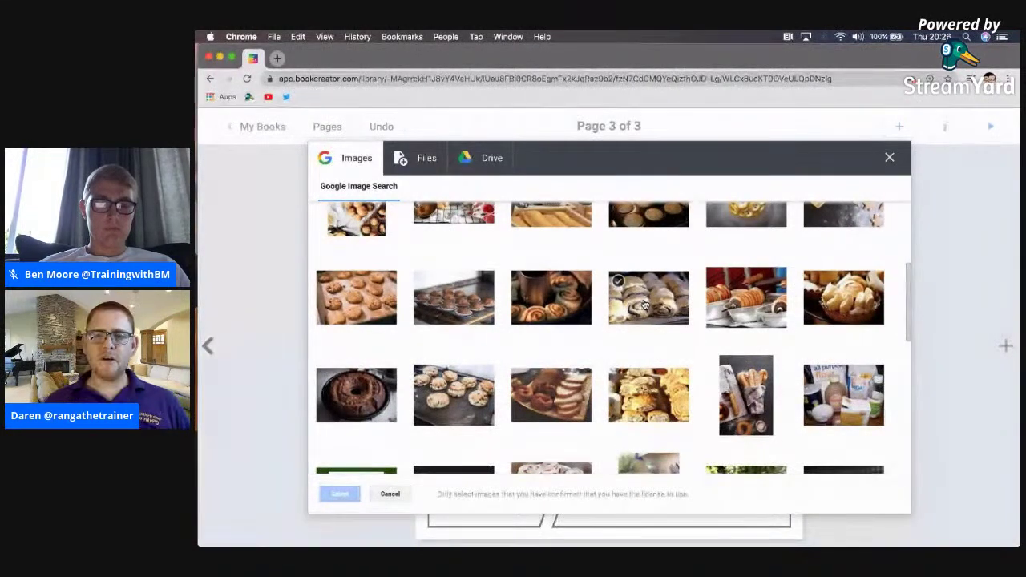
{"action": "left_click", "coordinate": [646, 304]}
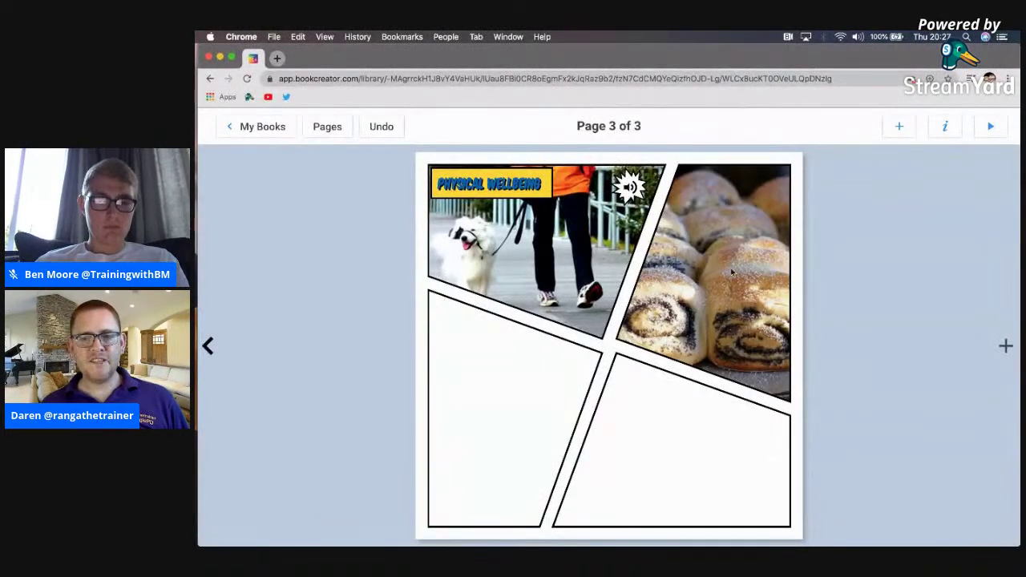
Shift the rolls picture rightwards inside the upper-right panel so the front swirl roll is fully framed
{"action": "left_click", "coordinate": [739, 284]}
{"action": "left_click_drag", "start_coordinate": [739, 284], "coordinate": [725, 294]}
{"action": "right_click", "coordinate": [725, 294]}
{"action": "key", "text": "Escape"}
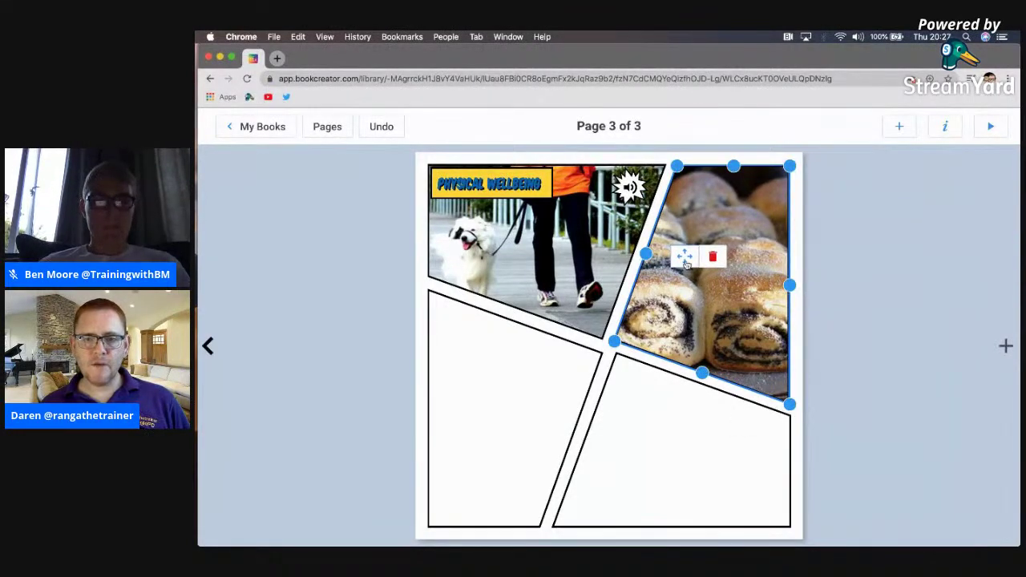
{"action": "left_click_drag", "start_coordinate": [684, 260], "coordinate": [745, 291]}
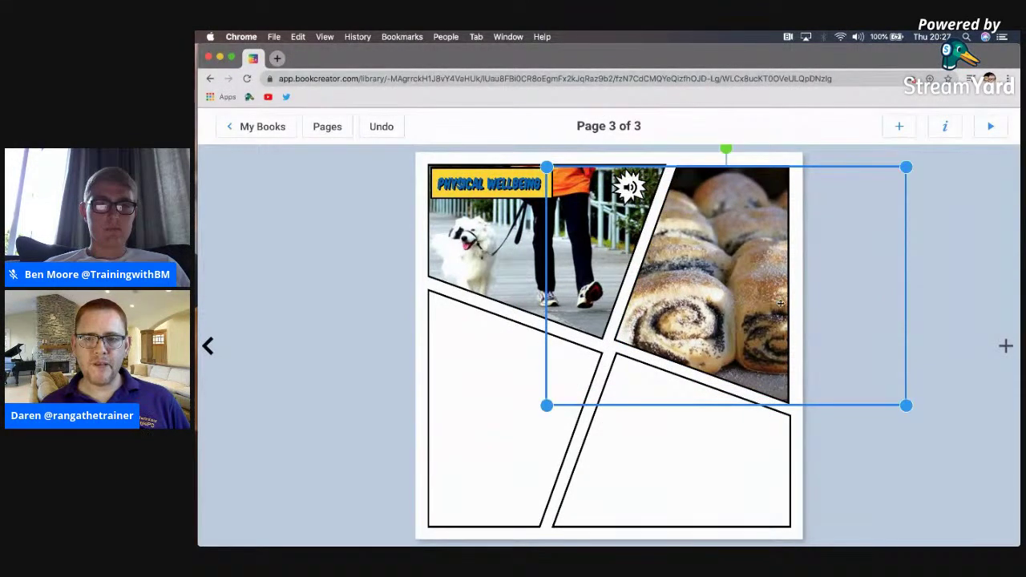
{"action": "left_click", "coordinate": [705, 446]}
{"action": "left_click", "coordinate": [895, 360]}
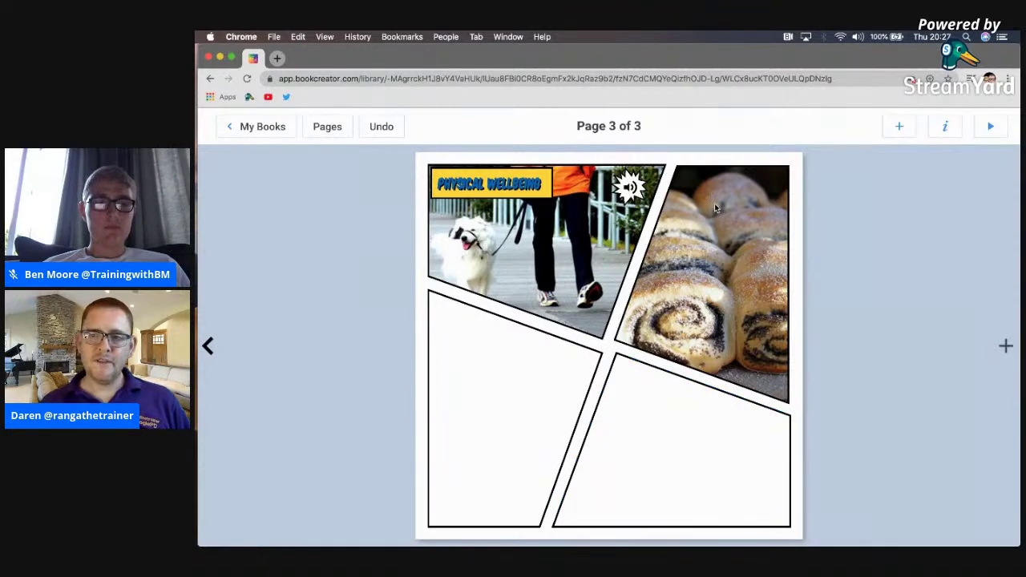
{"action": "left_click", "coordinate": [899, 128]}
{"action": "left_click", "coordinate": [864, 161]}
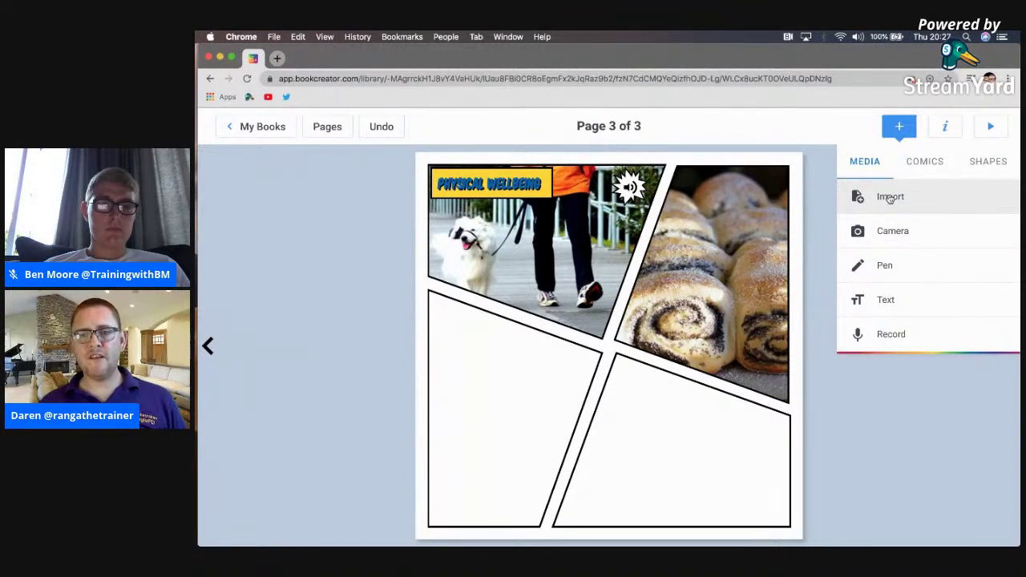
{"action": "right_click", "coordinate": [727, 276]}
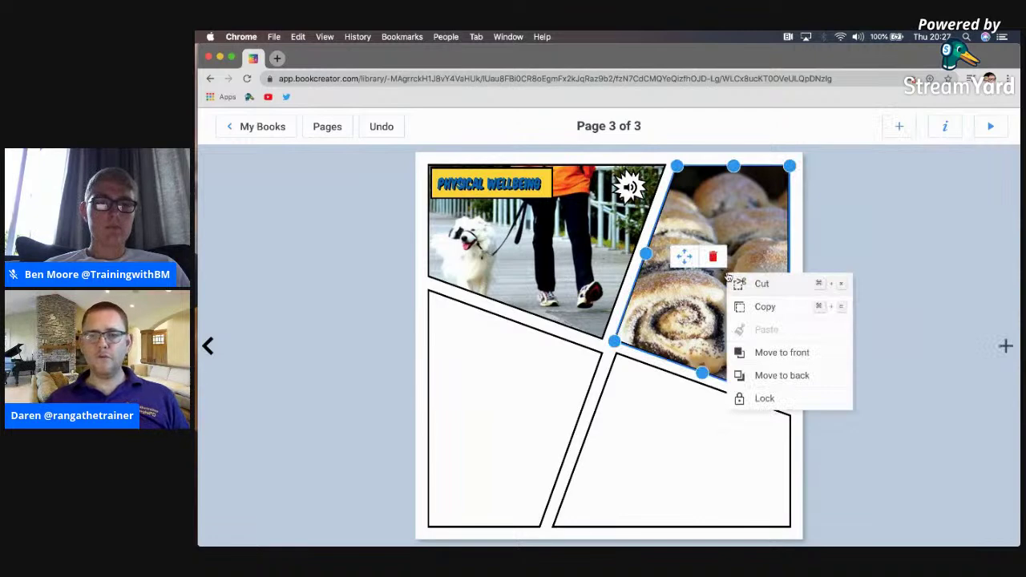
{"action": "left_click", "coordinate": [913, 236]}
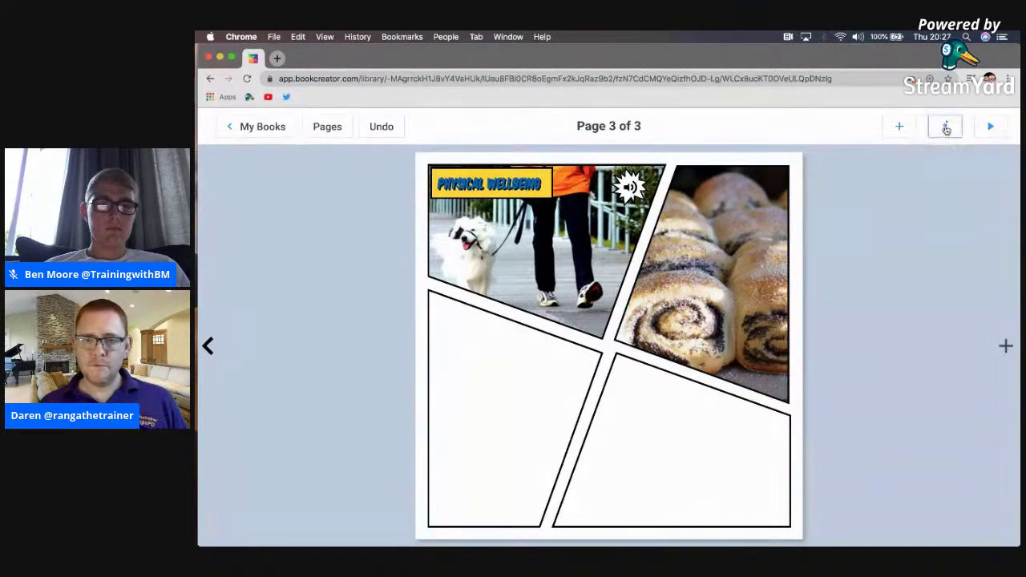
{"action": "left_click", "coordinate": [749, 244]}
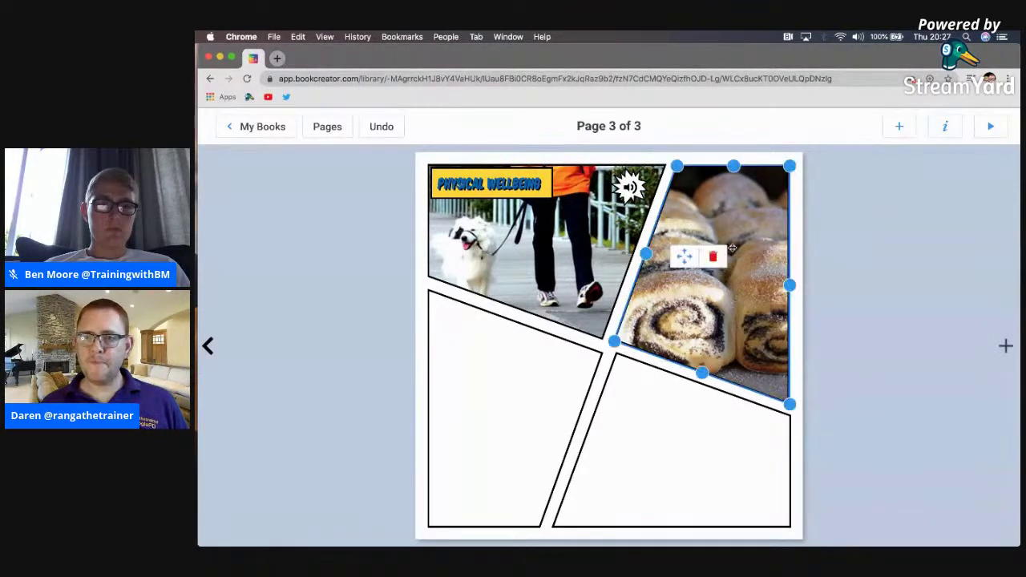
Give the rolls picture in the upper-right panel the alternative text "Cinnamon Rolls"
{"action": "left_click", "coordinate": [944, 126]}
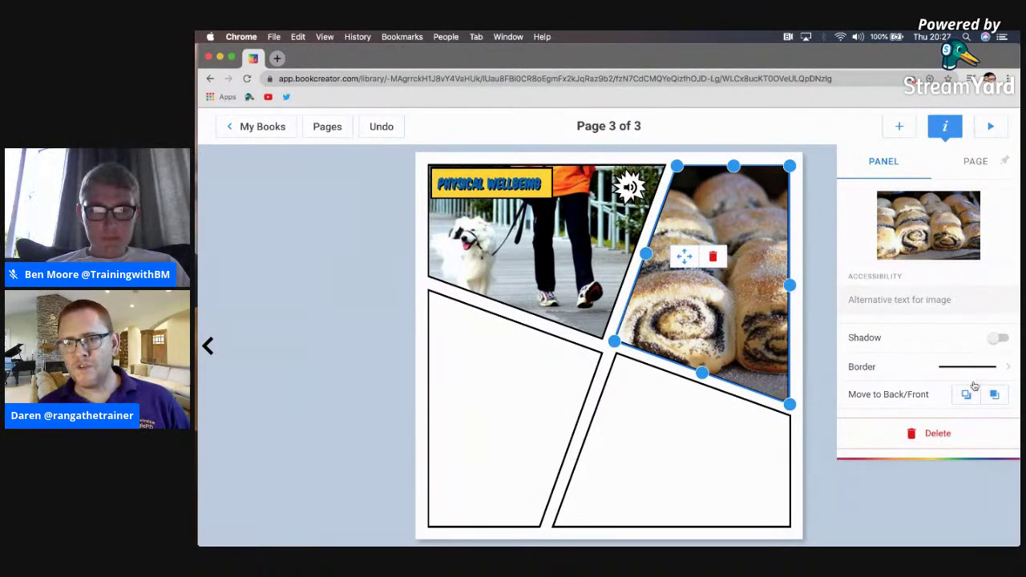
{"action": "left_click", "coordinate": [896, 300]}
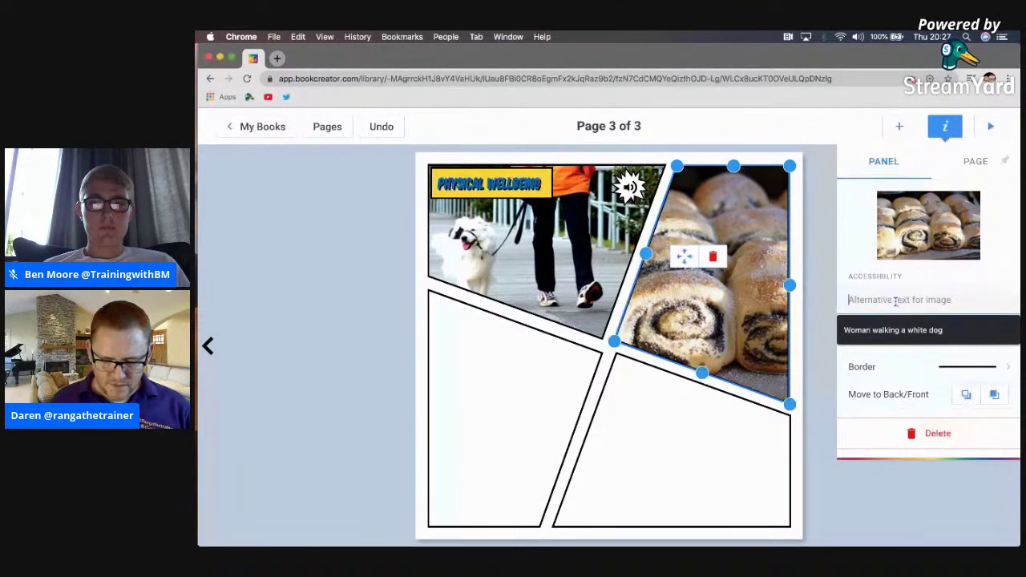
{"action": "type", "text": "Cinnamon Rolls"}
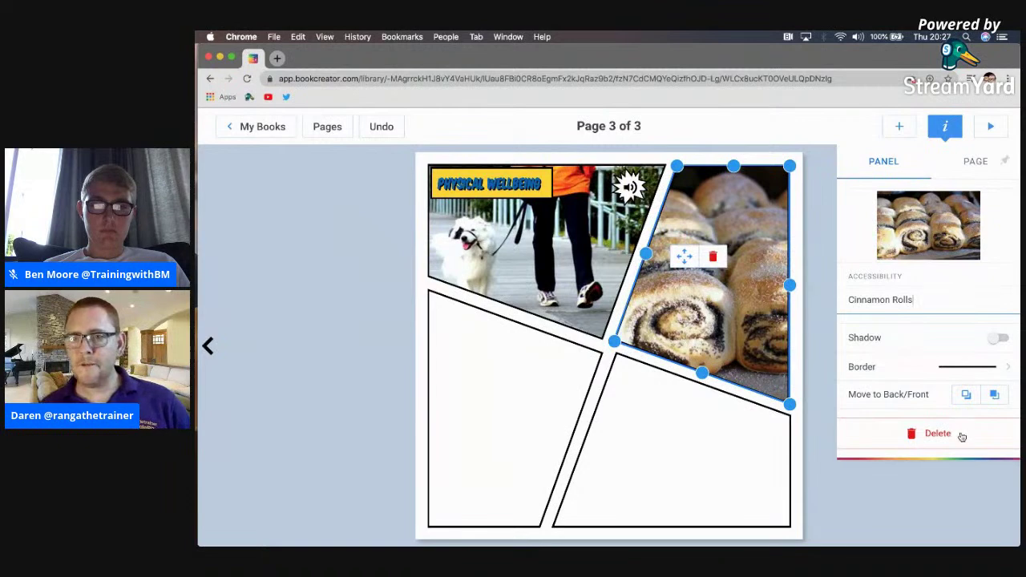
{"action": "left_click", "coordinate": [942, 507]}
{"action": "left_click", "coordinate": [923, 414]}
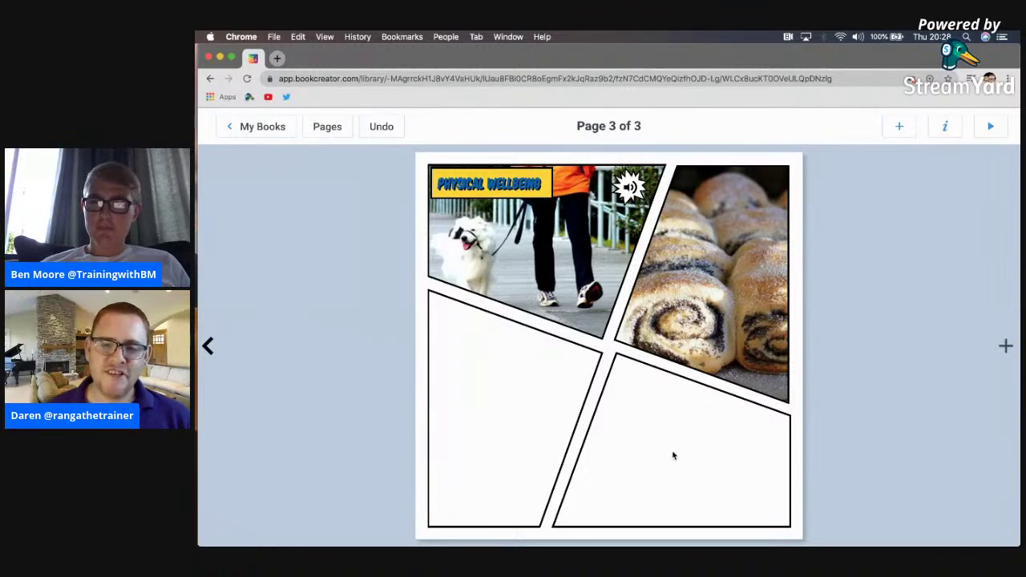
Search Google images for "tiddlywinks" and insert the photo of scattered counters around a red cup into the lower-right panel
{"action": "left_click", "coordinate": [687, 471]}
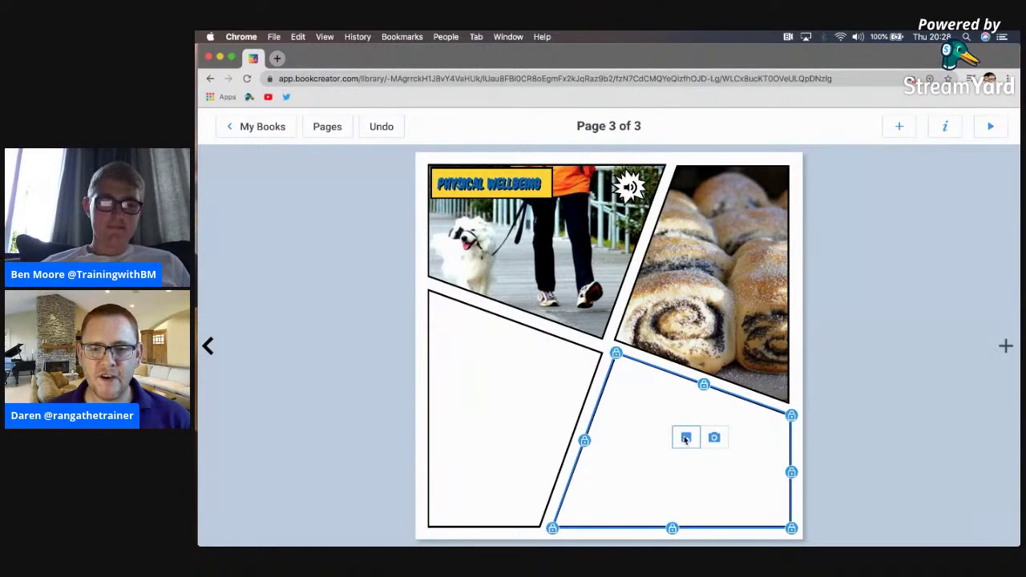
{"action": "left_click", "coordinate": [686, 438]}
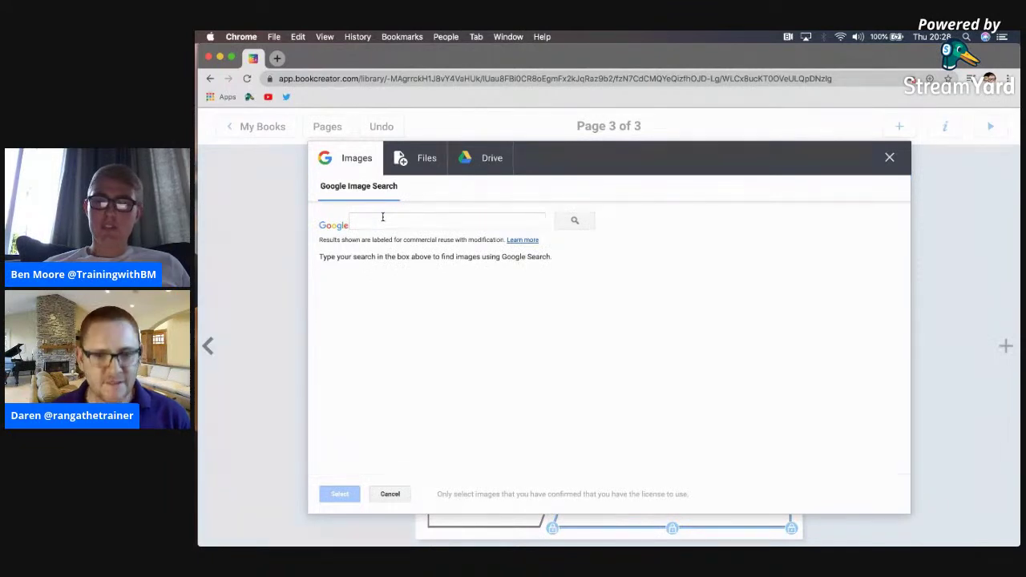
{"action": "left_click", "coordinate": [384, 225]}
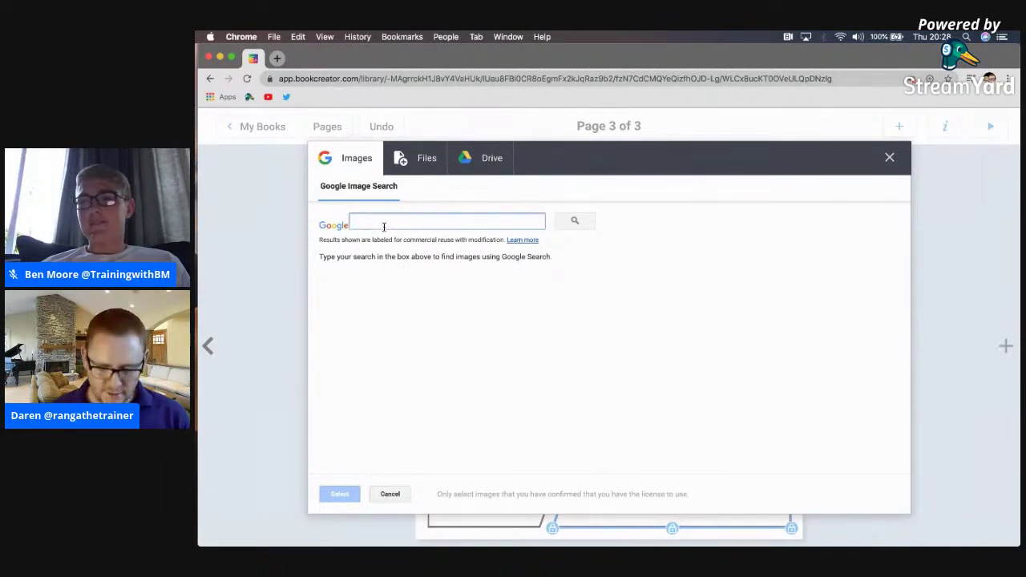
{"action": "type", "text": "tiddlywinks"}
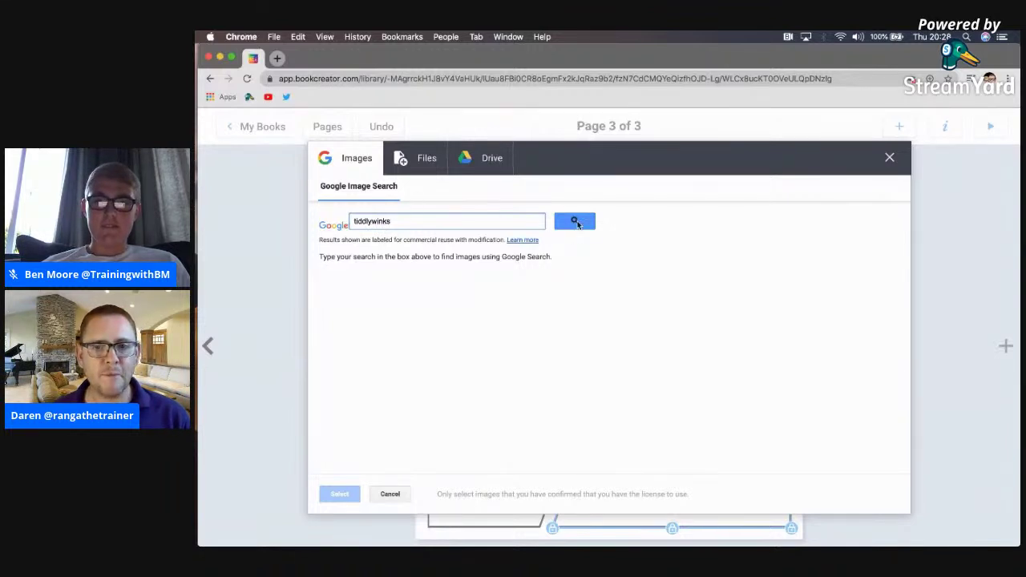
{"action": "left_click", "coordinate": [575, 223]}
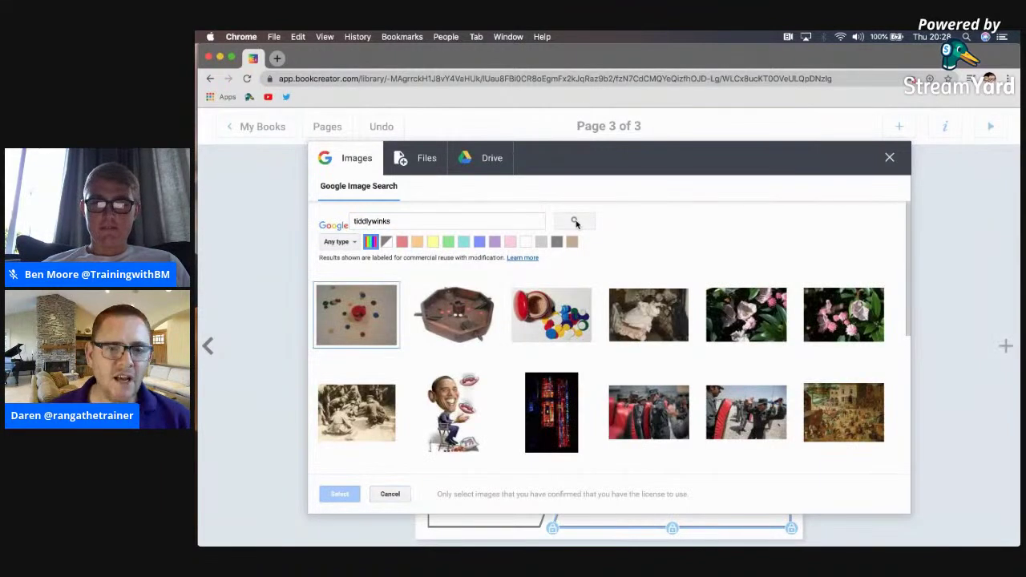
{"action": "left_click", "coordinate": [564, 320]}
{"action": "left_click", "coordinate": [358, 324]}
{"action": "left_click", "coordinate": [358, 325]}
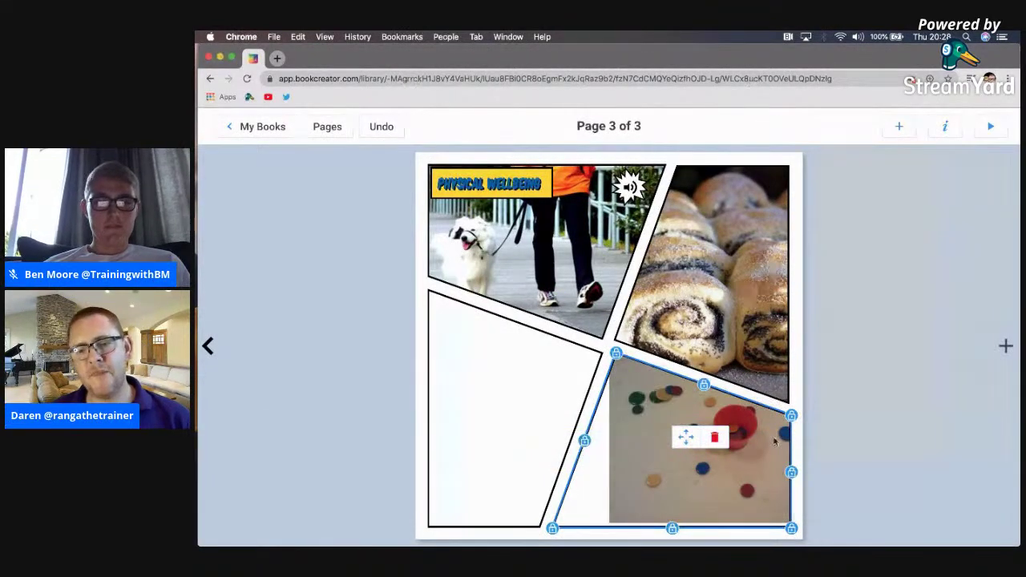
Enlarge the tiddlywinks photo down to the lower left until it fills the whole lower-right panel
{"action": "left_click", "coordinate": [687, 437]}
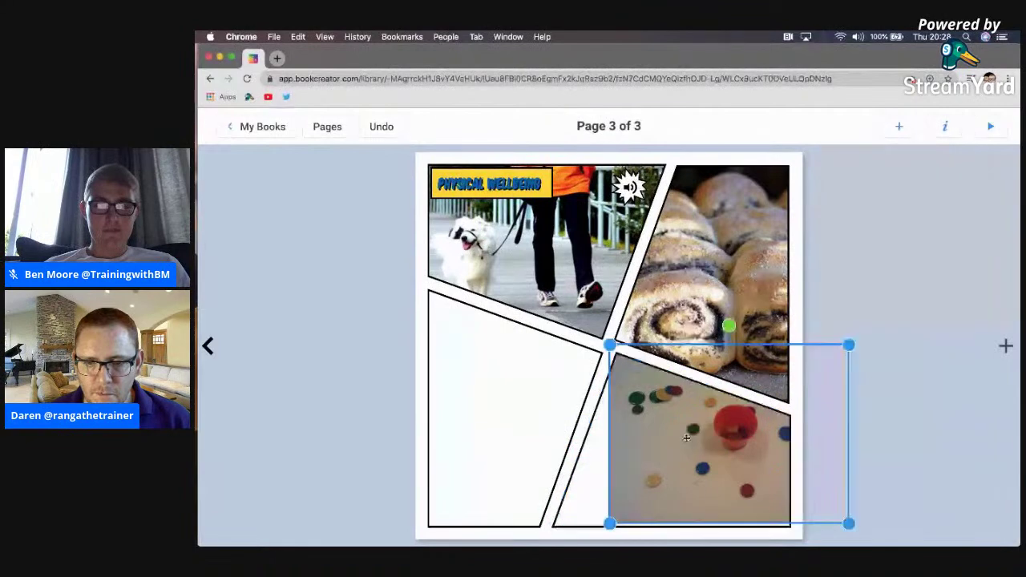
{"action": "left_click_drag", "start_coordinate": [606, 522], "coordinate": [552, 566]}
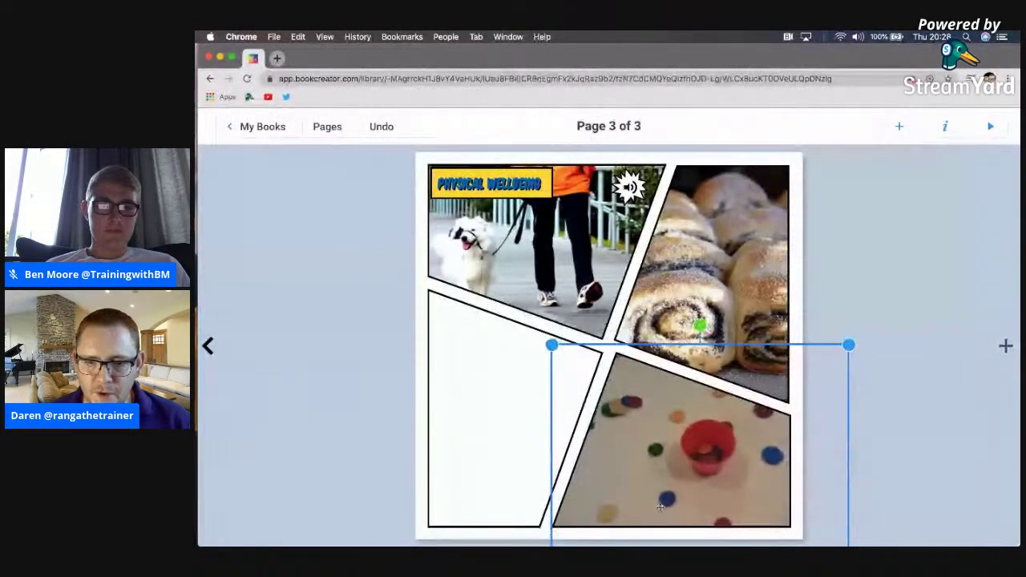
{"action": "left_click", "coordinate": [913, 451]}
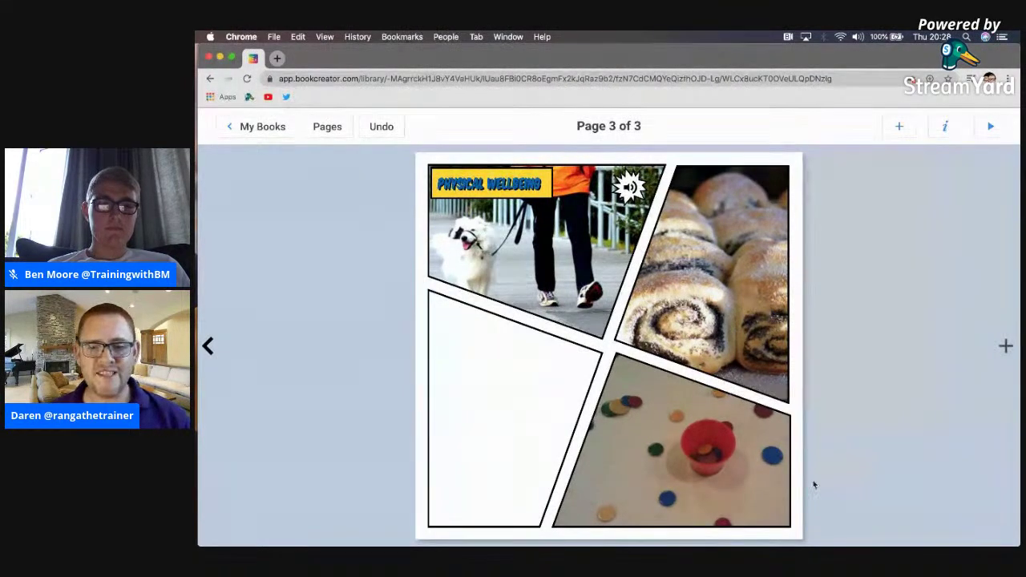
Record a voice narration, use it on the page and place its sound icon in the tiddlywinks panel's lower-right corner
{"action": "left_click", "coordinate": [646, 465]}
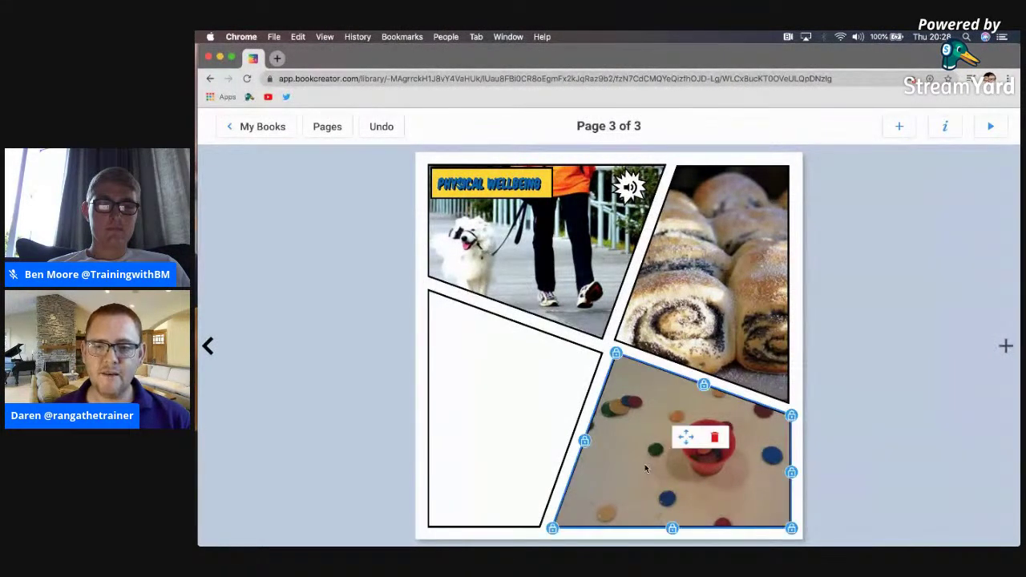
{"action": "left_click", "coordinate": [898, 126]}
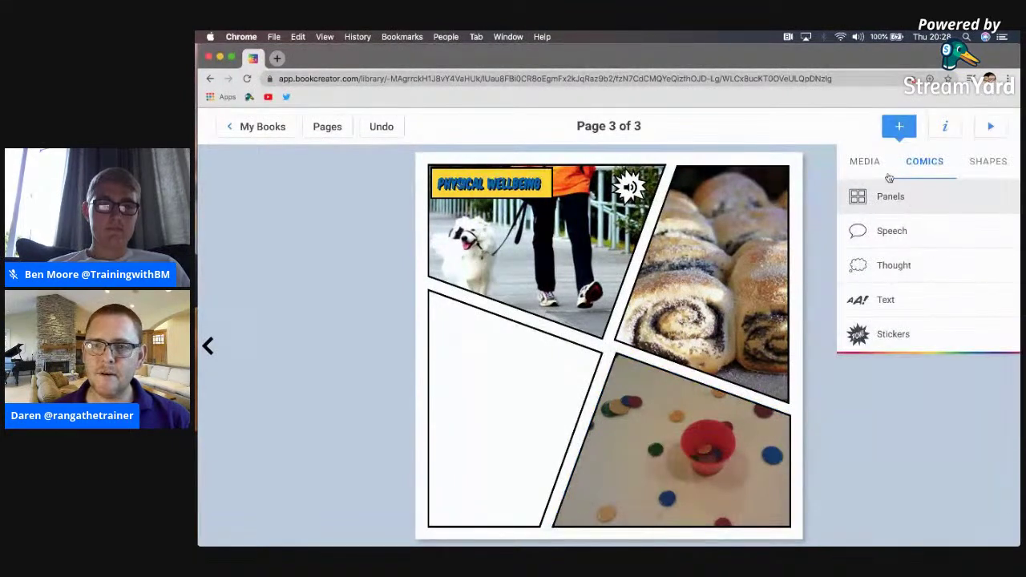
{"action": "left_click", "coordinate": [863, 163]}
{"action": "left_click", "coordinate": [889, 334]}
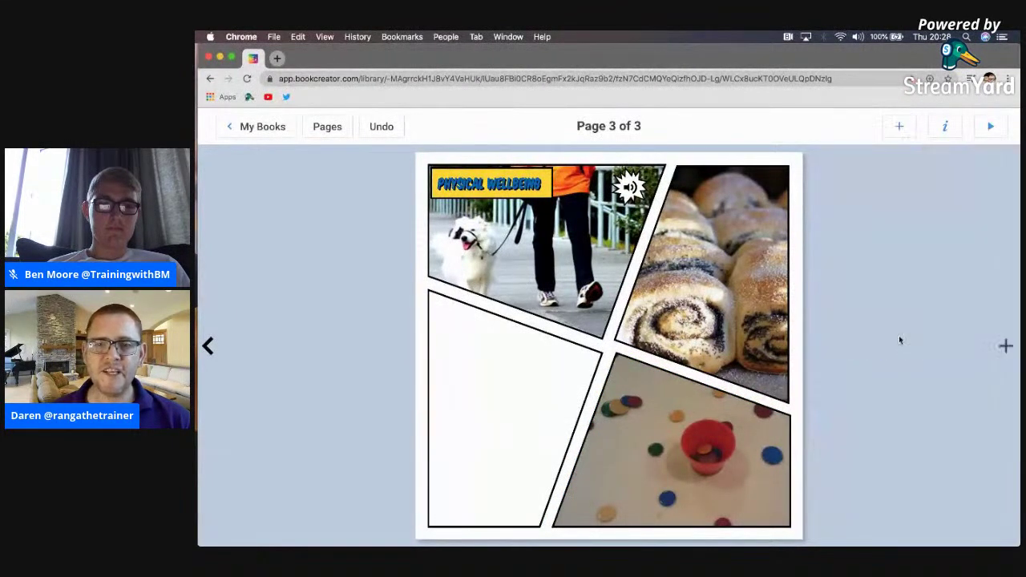
{"action": "left_click", "coordinate": [943, 128]}
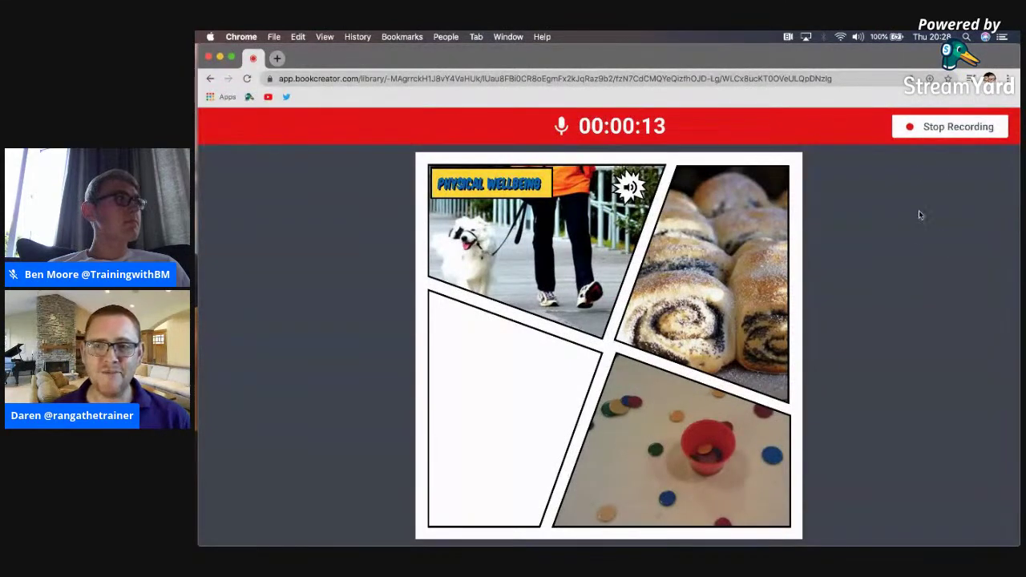
{"action": "left_click", "coordinate": [940, 127]}
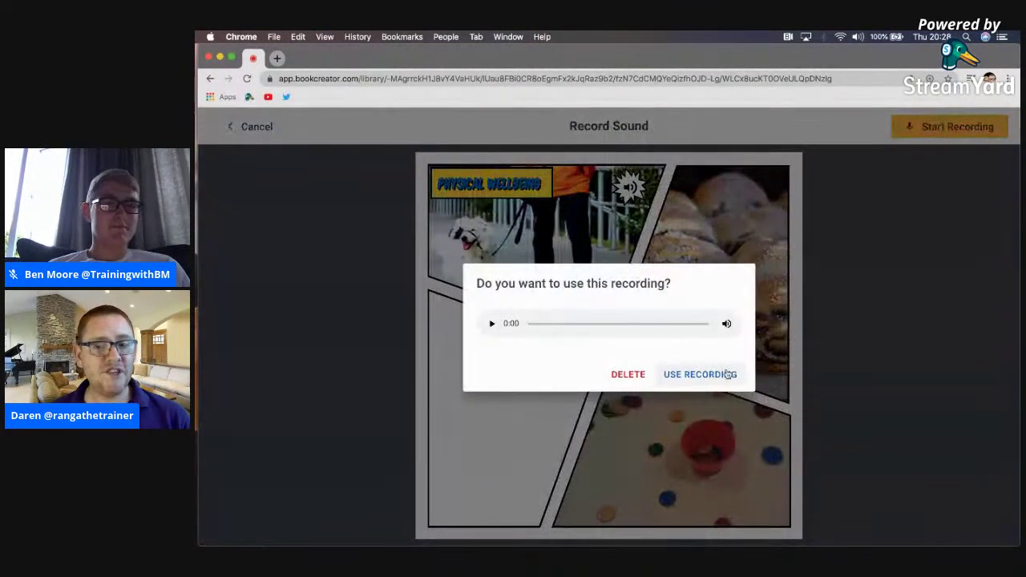
{"action": "left_click", "coordinate": [699, 374]}
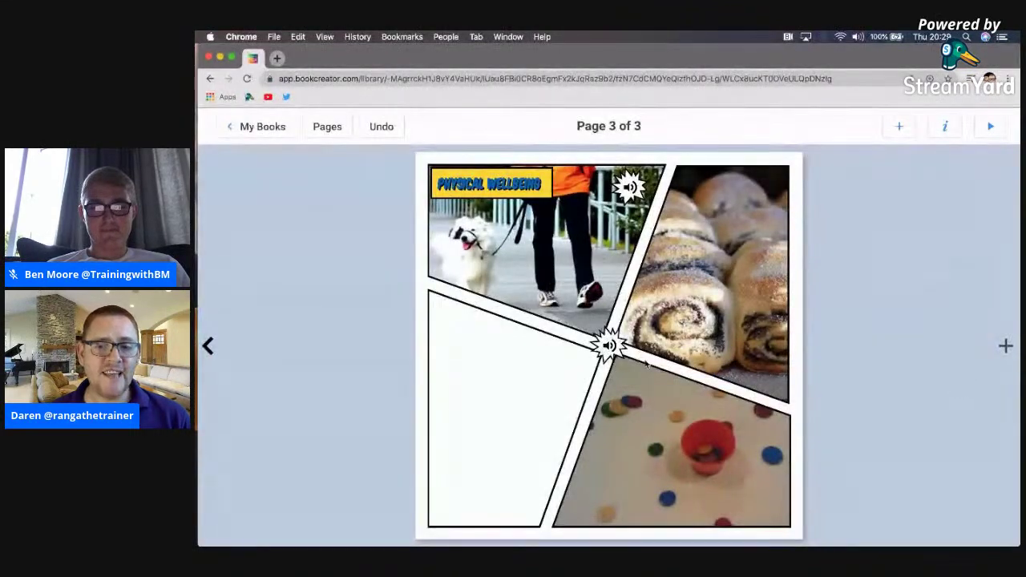
{"action": "left_click_drag", "start_coordinate": [609, 346], "coordinate": [746, 500]}
{"action": "left_click", "coordinate": [959, 462]}
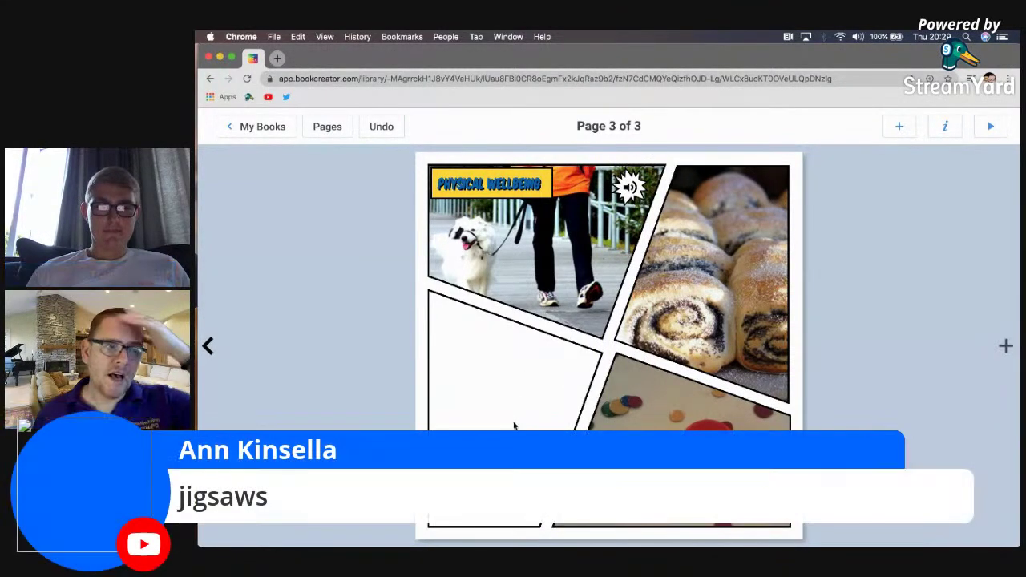
Add a plain text box reading "These are some ways you can look after your physical health" for the empty lower-left panel
{"action": "left_click", "coordinate": [481, 370]}
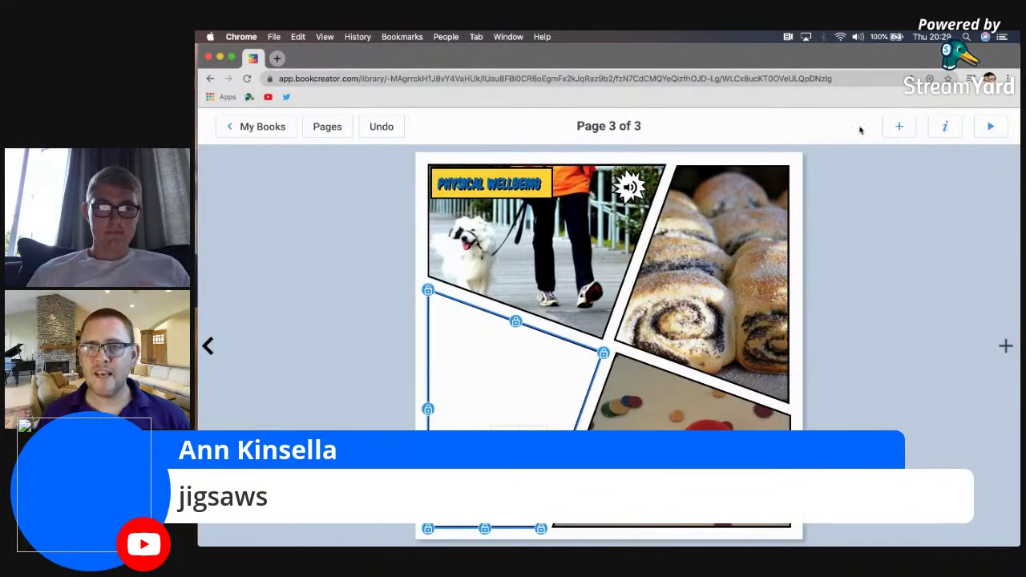
{"action": "left_click", "coordinate": [898, 126]}
{"action": "left_click", "coordinate": [895, 300]}
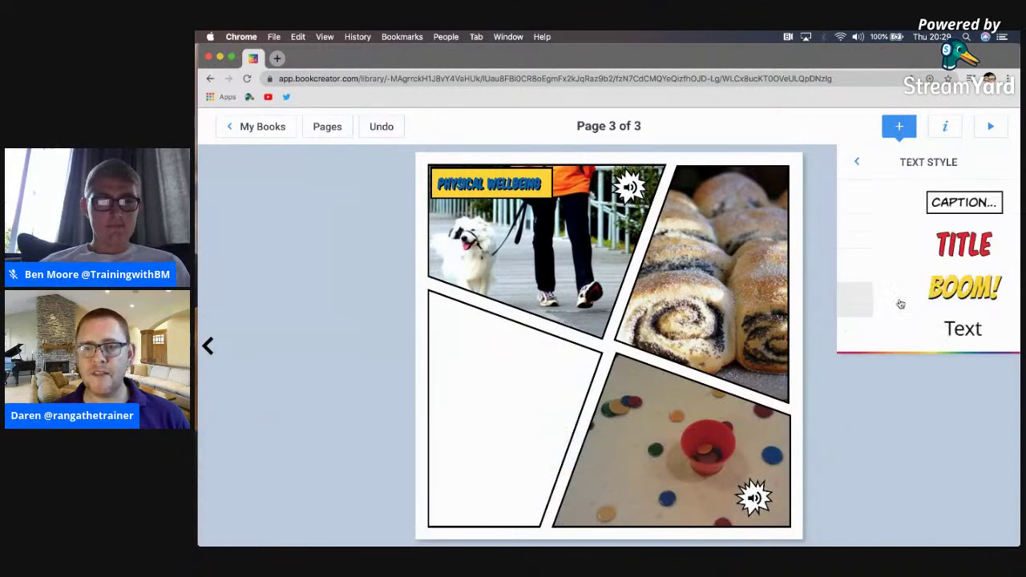
{"action": "left_click", "coordinate": [937, 340]}
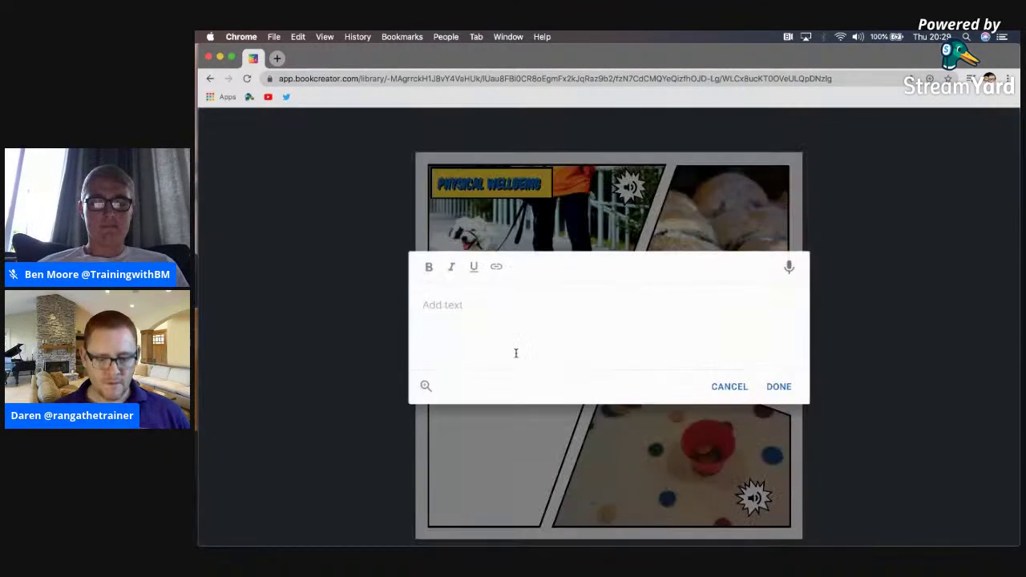
{"action": "type", "text": "These are some ways you"}
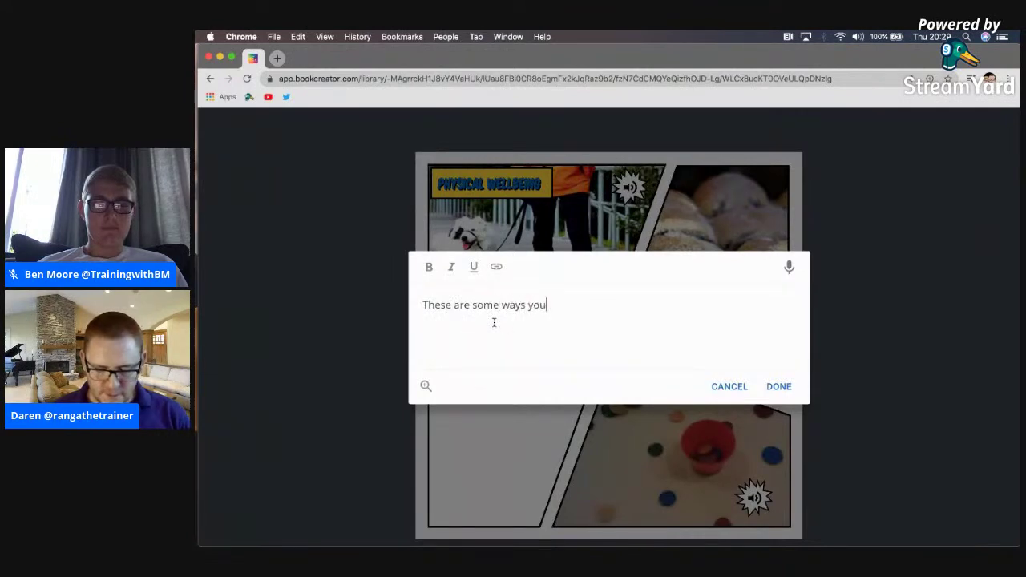
{"action": "type", "text": " can look after y"}
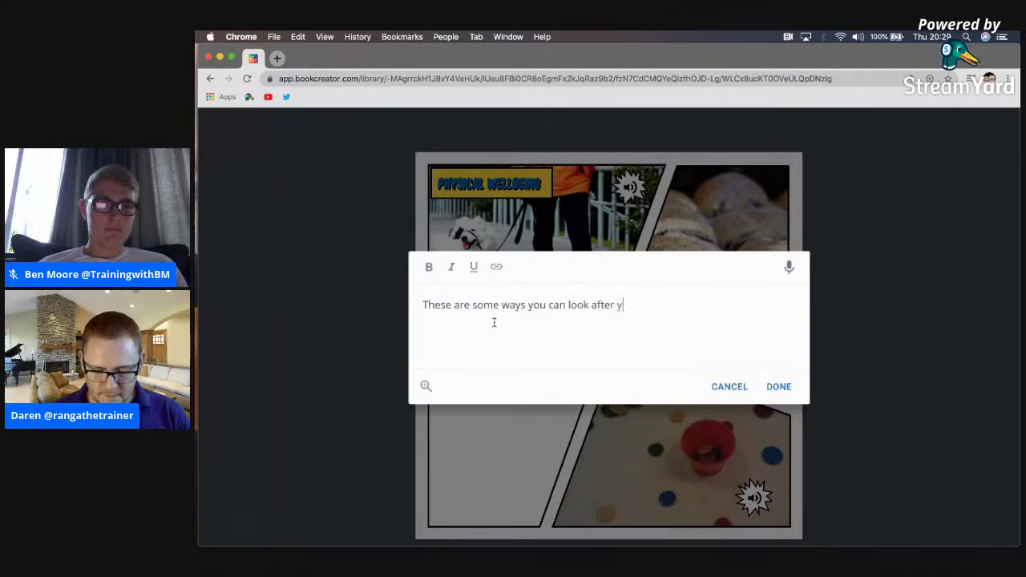
{"action": "type", "text": "our phytsical health"}
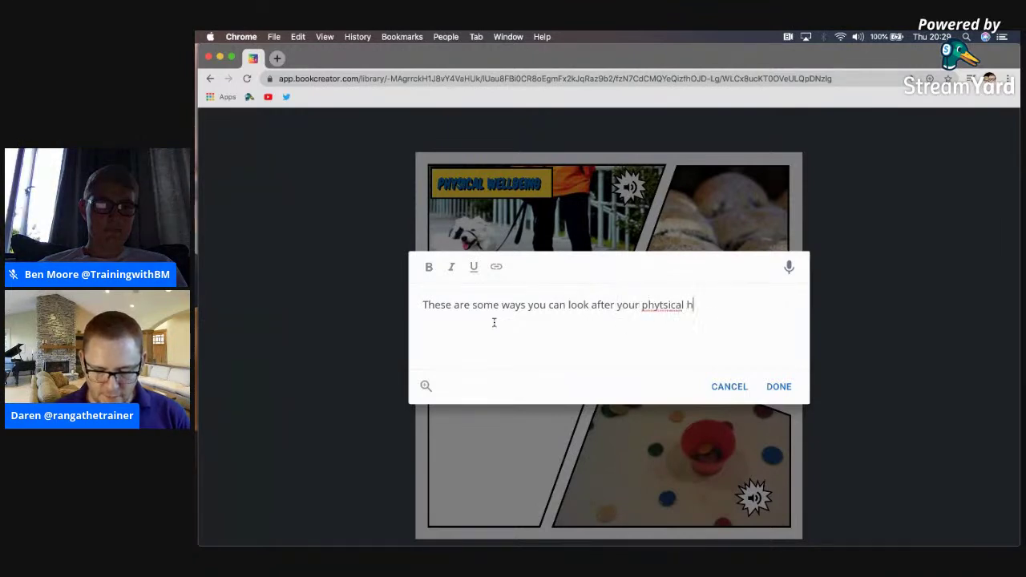
{"action": "left_click", "coordinate": [661, 305]}
{"action": "key", "text": "BackSpace"}
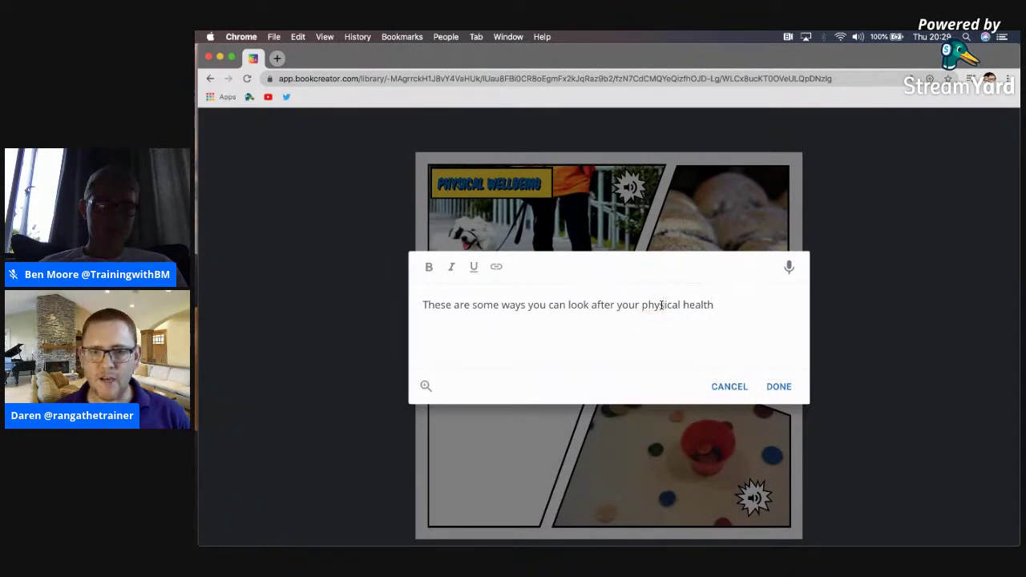
{"action": "left_click", "coordinate": [779, 388]}
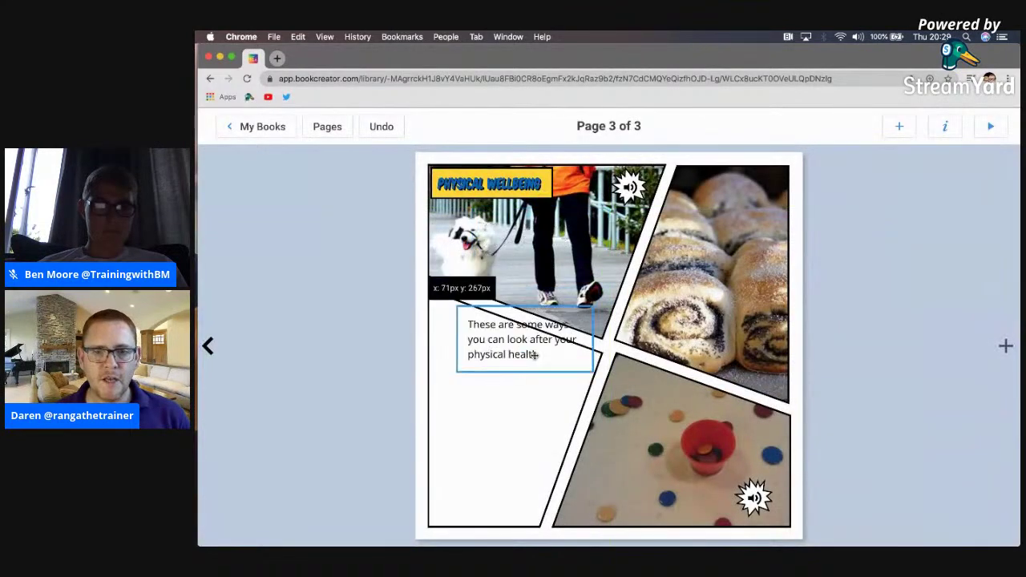
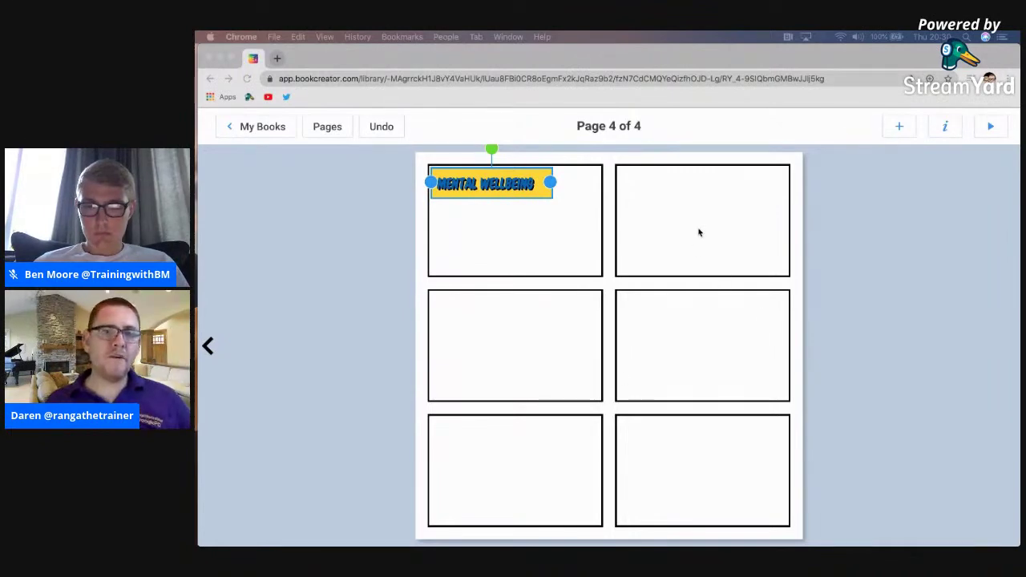
Search Google images for "jigsaw" and insert the photo of many scattered puzzle pieces into the upper-right panel
{"action": "left_click", "coordinate": [679, 215]}
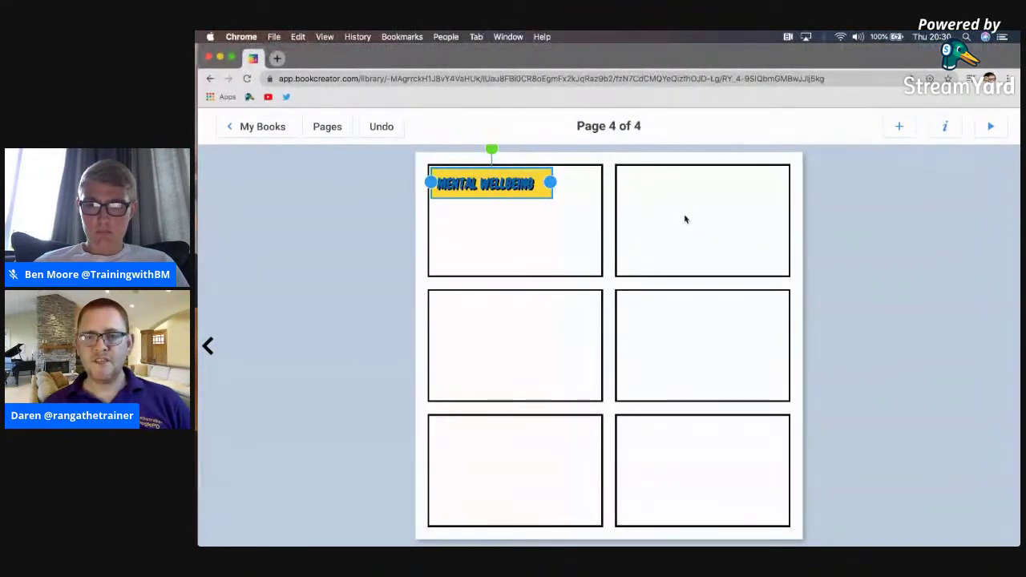
{"action": "left_click", "coordinate": [685, 219]}
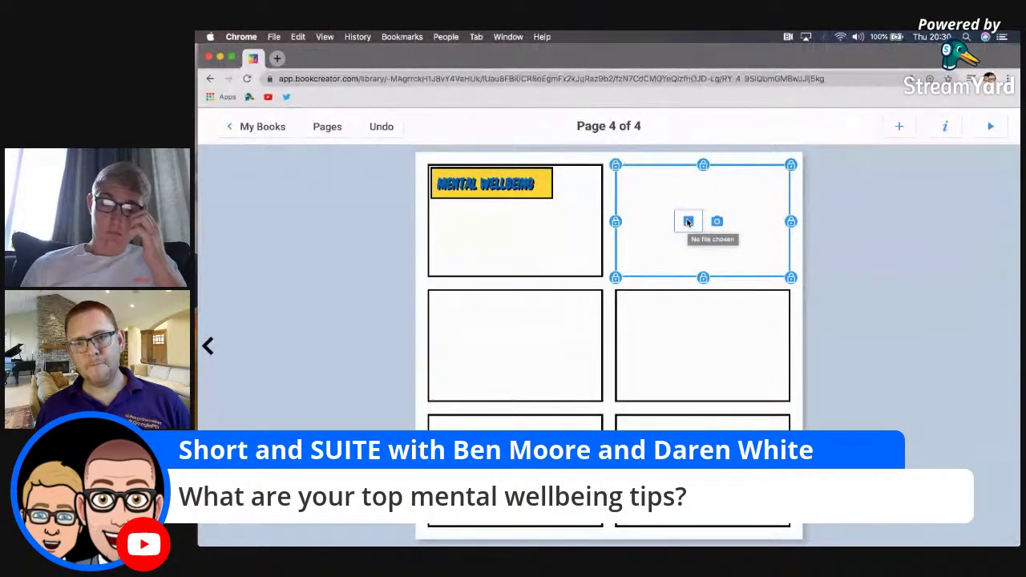
{"action": "left_click", "coordinate": [687, 221]}
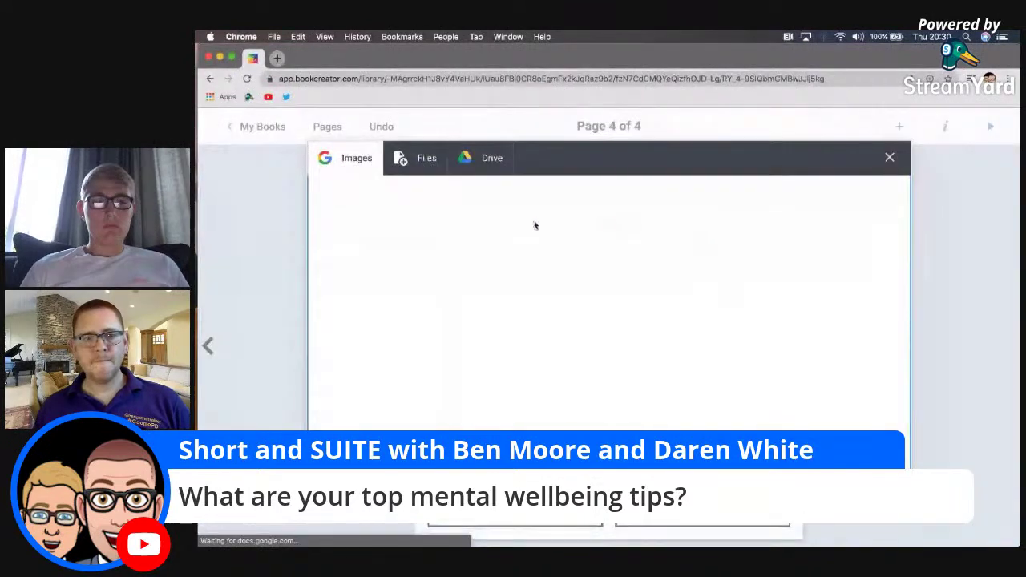
{"action": "type", "text": "igsaw"}
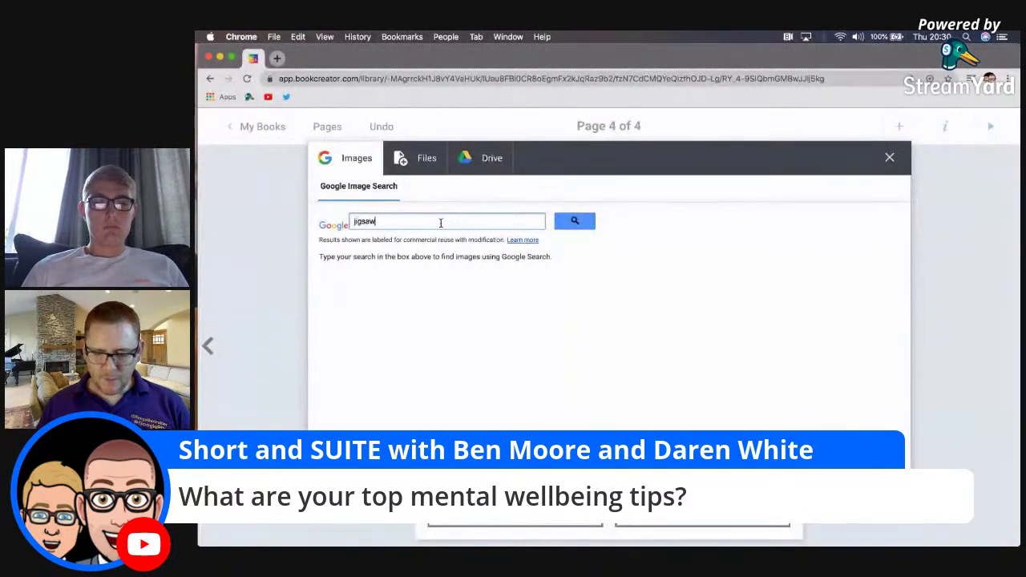
{"action": "key", "text": "Return"}
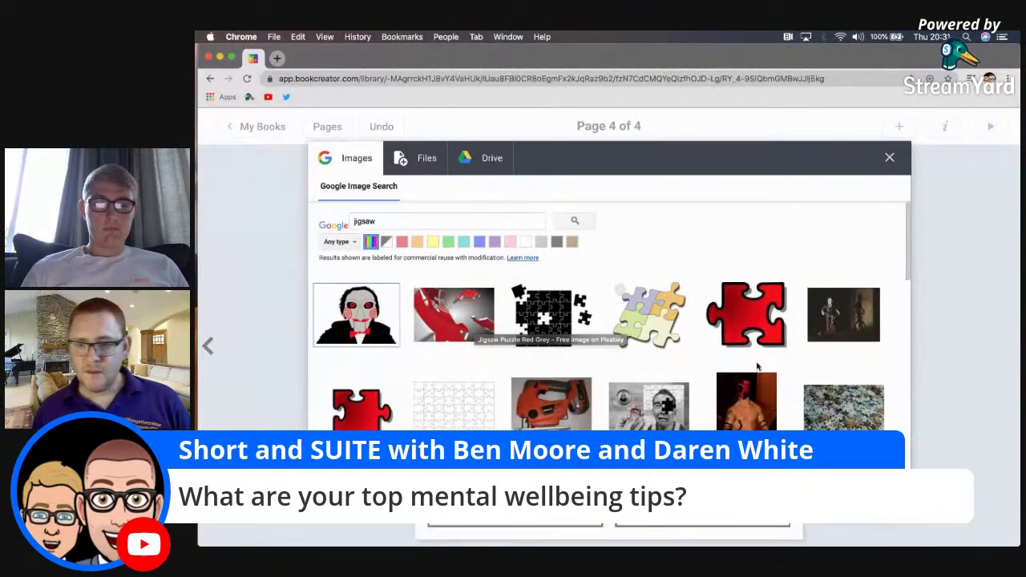
{"action": "left_click", "coordinate": [837, 406]}
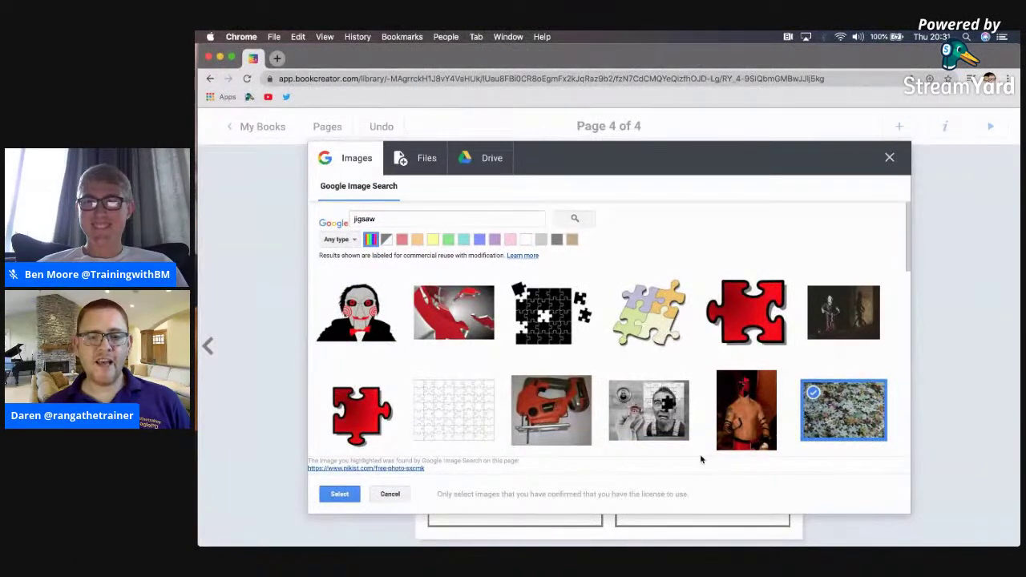
{"action": "left_click", "coordinate": [338, 494]}
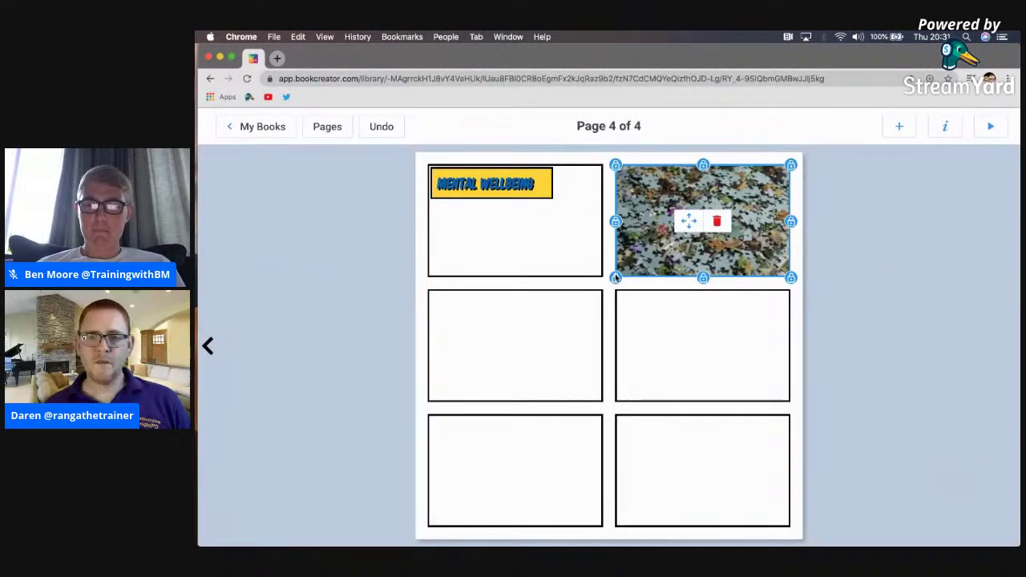
{"action": "left_click", "coordinate": [829, 247]}
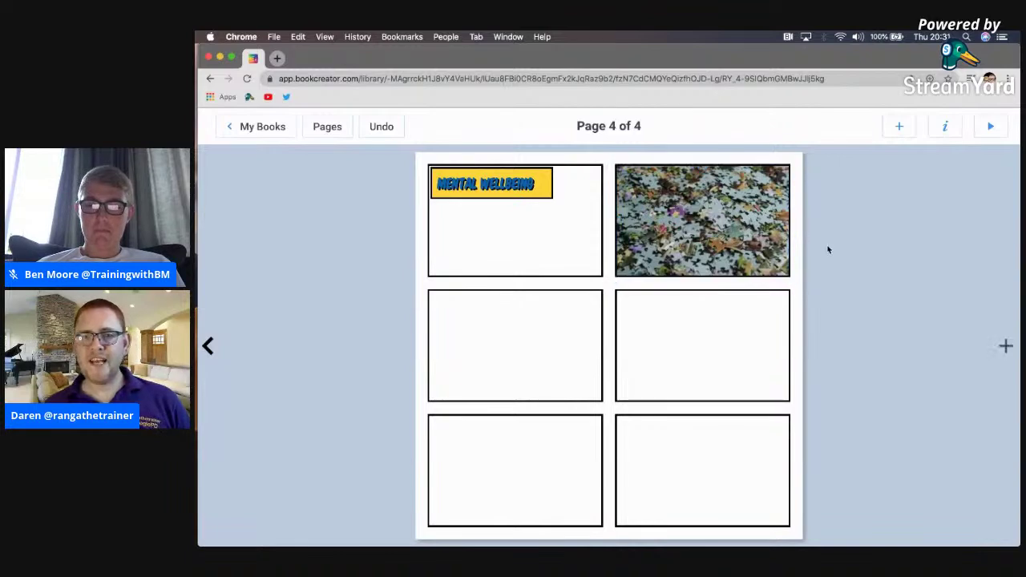
Examine the jigsaw photo's arrangement options and its alternative text setting
{"action": "right_click", "coordinate": [721, 211]}
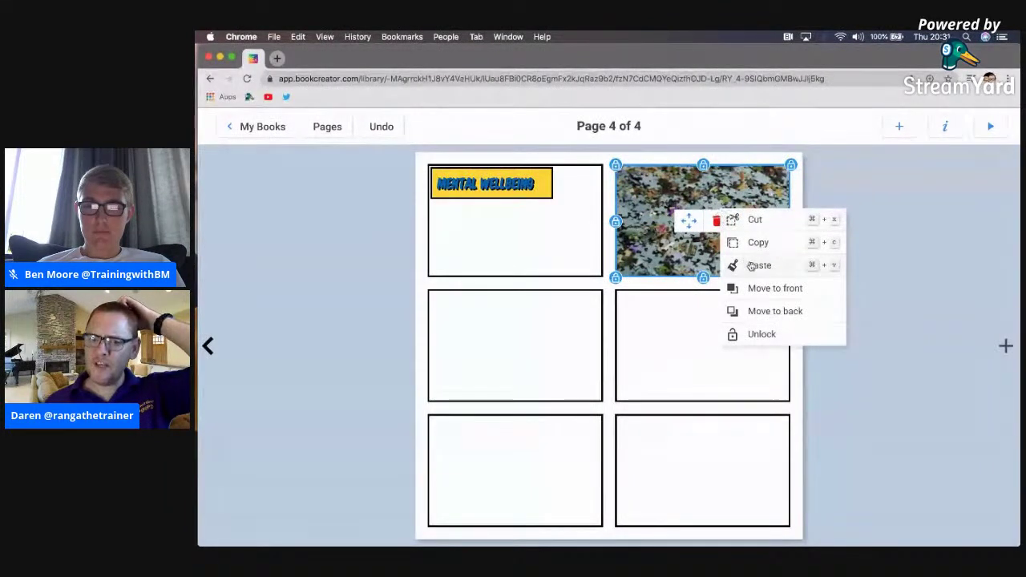
{"action": "left_click", "coordinate": [911, 309]}
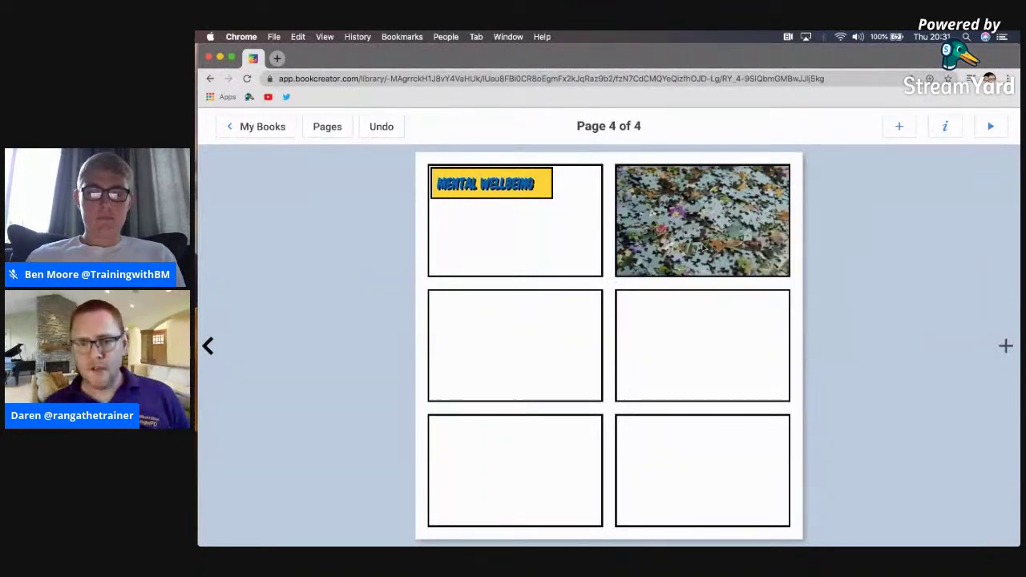
{"action": "left_click", "coordinate": [718, 229]}
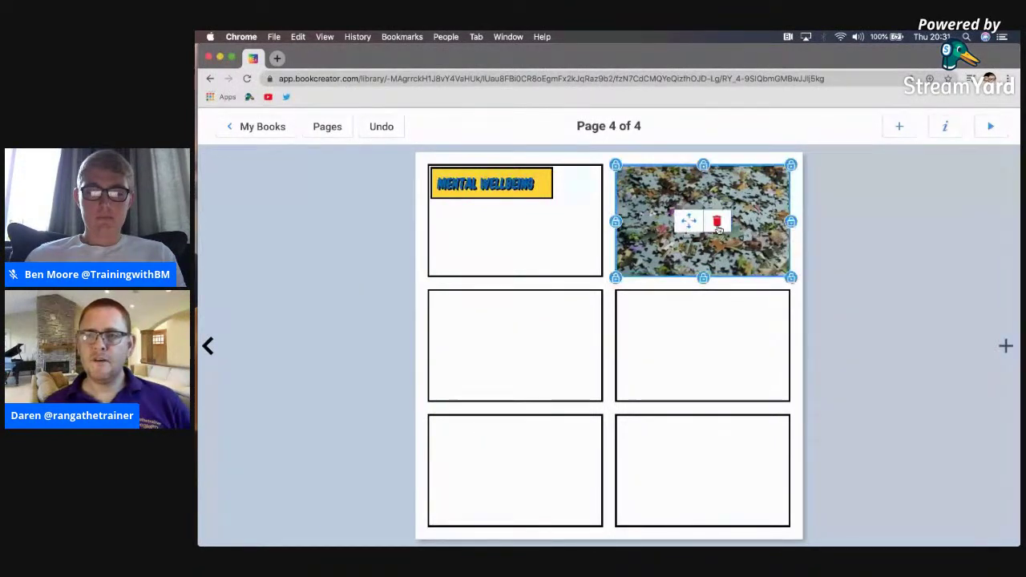
{"action": "left_click", "coordinate": [938, 130]}
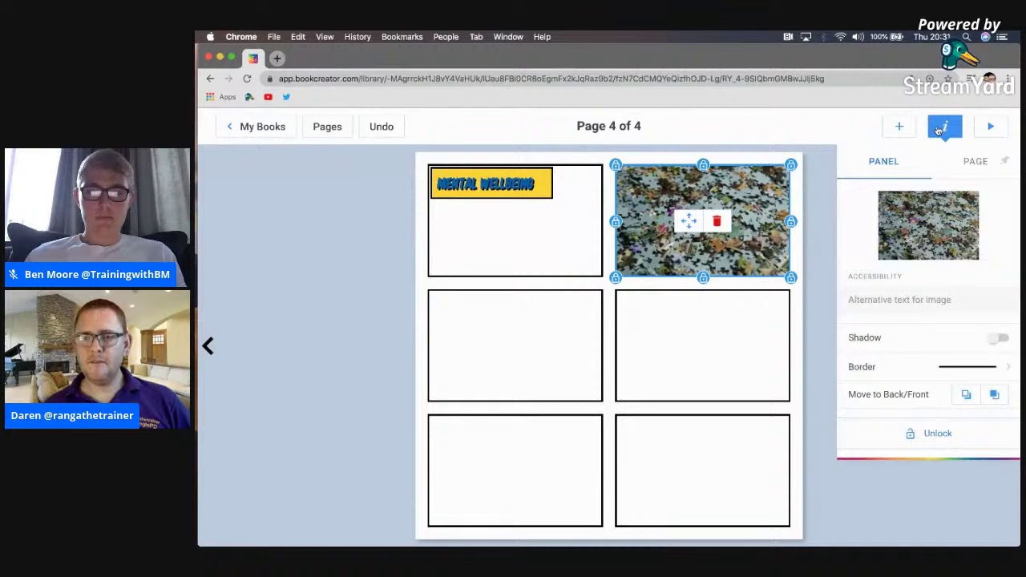
{"action": "left_click", "coordinate": [898, 299]}
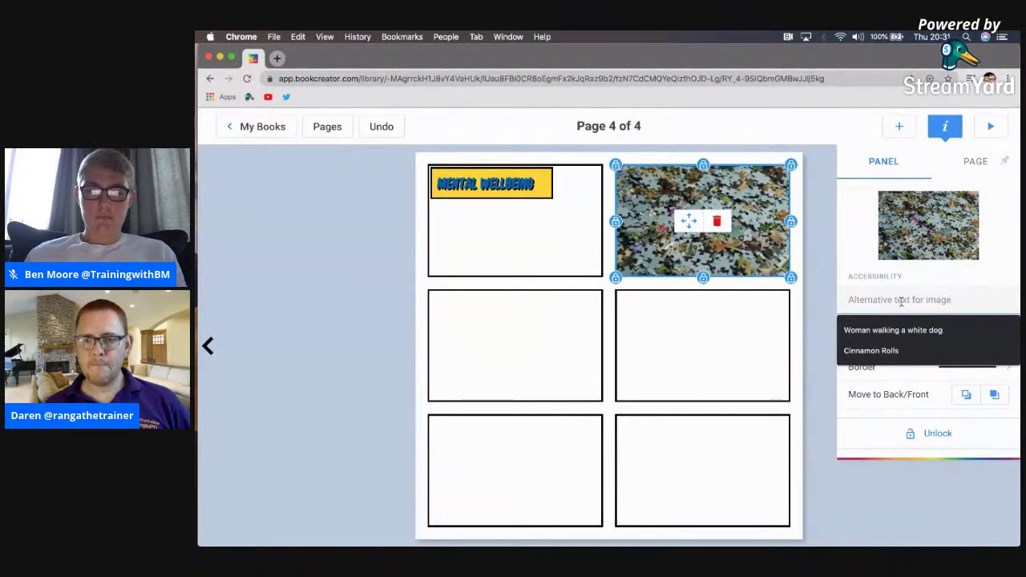
{"action": "left_click", "coordinate": [828, 225]}
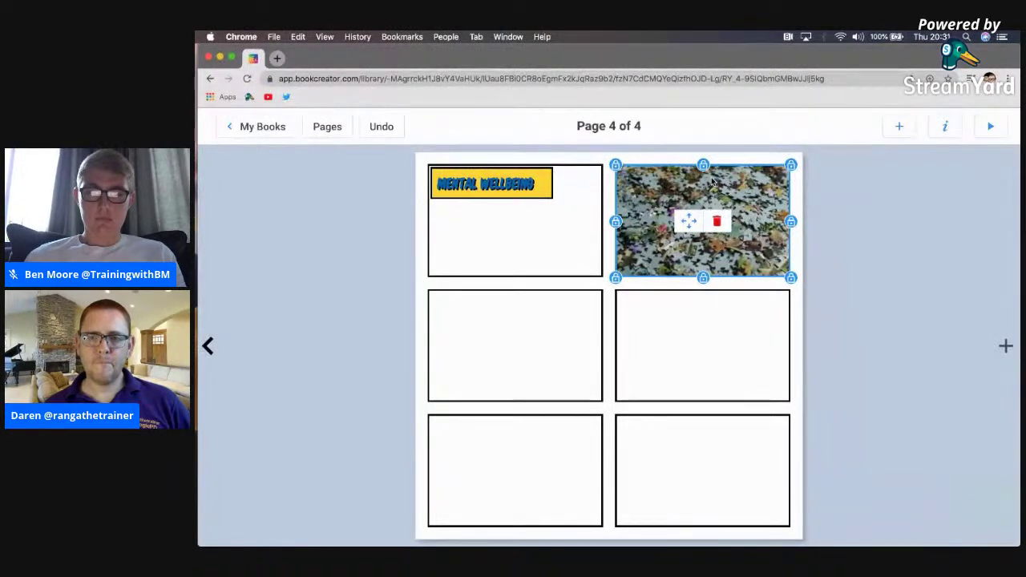
{"action": "left_click", "coordinate": [838, 245]}
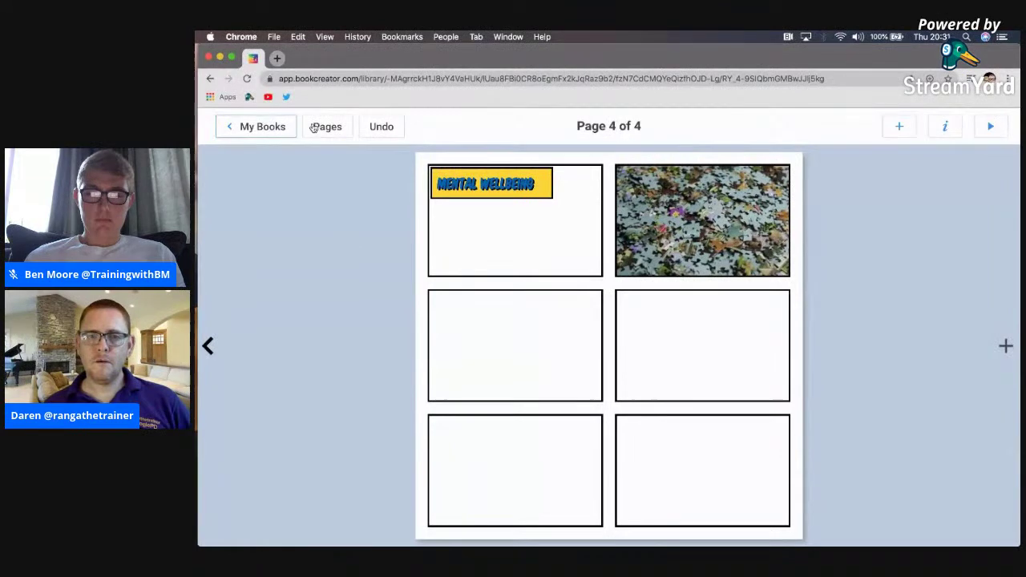
Examine the formatting options of the "Mental Wellbeing" text box
{"action": "left_click", "coordinate": [522, 190]}
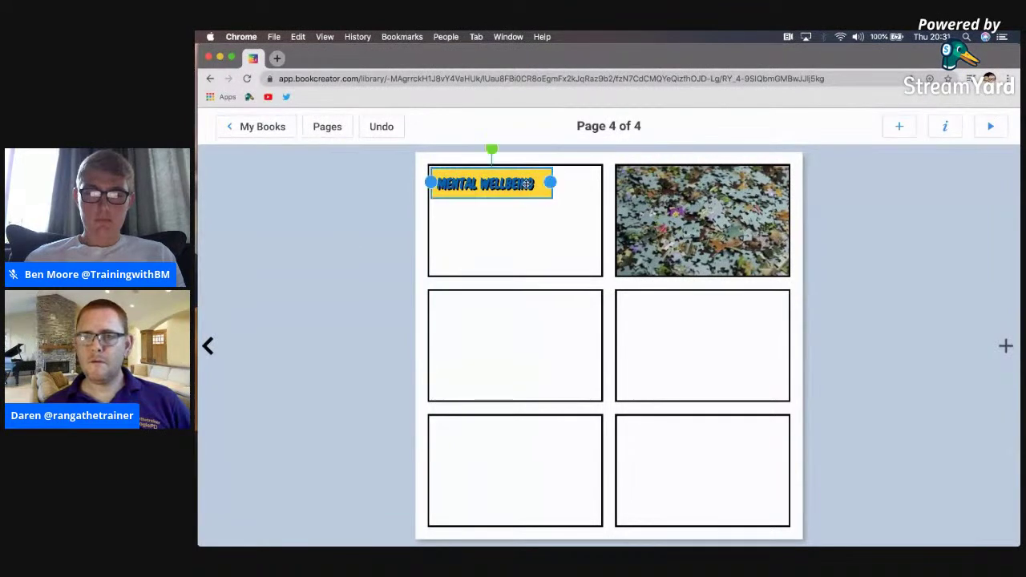
{"action": "left_click", "coordinate": [945, 126]}
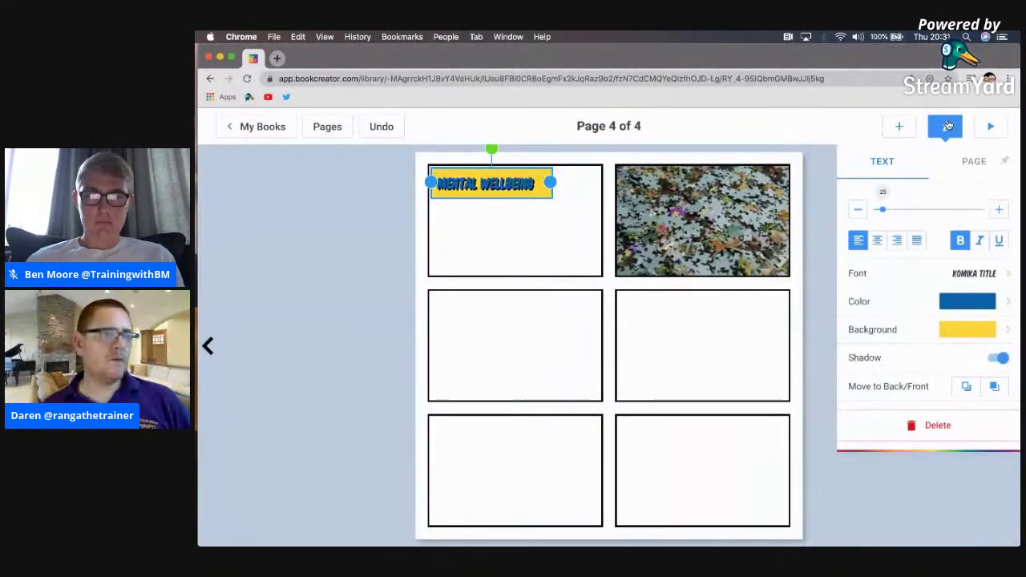
{"action": "left_click", "coordinate": [665, 204]}
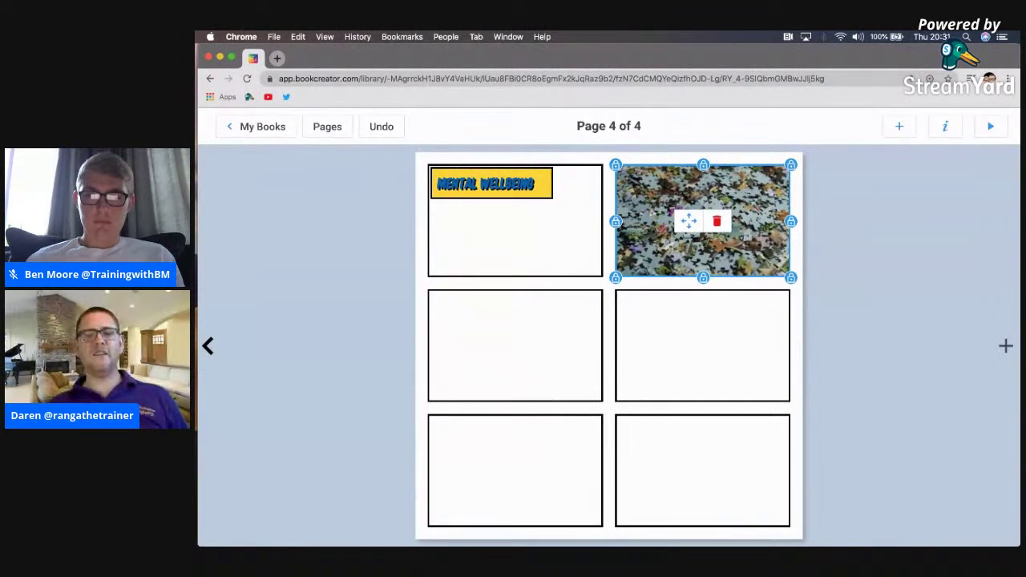
Try to open the camera to take a picture for the "Mental Wellbeing" panel
{"action": "left_click", "coordinate": [508, 259]}
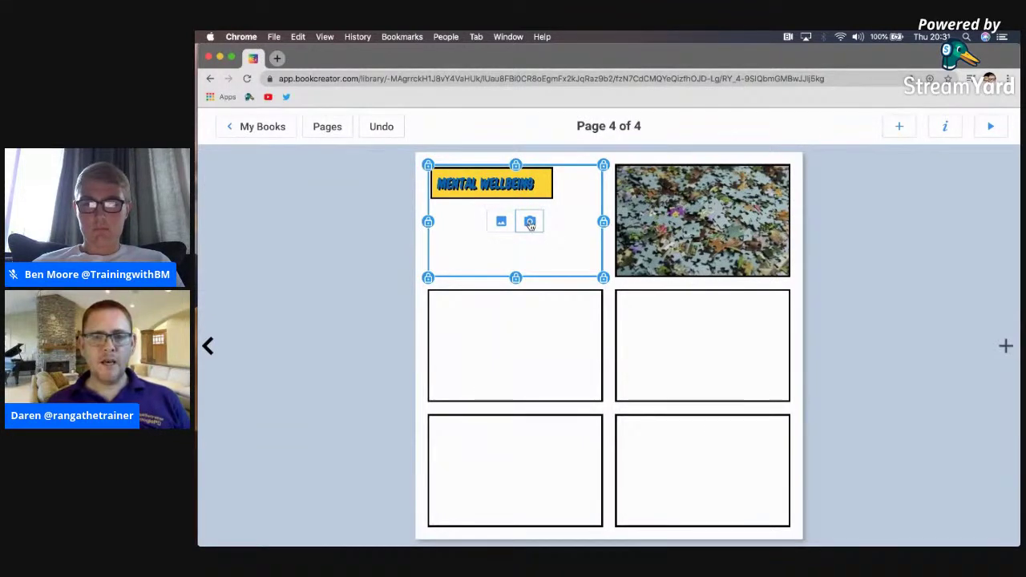
{"action": "left_click", "coordinate": [530, 224]}
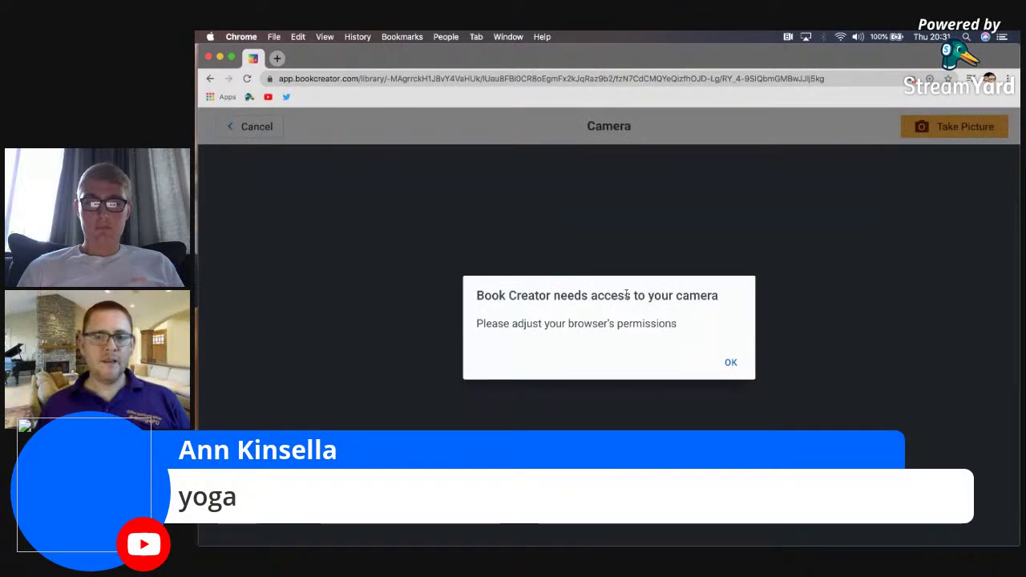
{"action": "left_click", "coordinate": [730, 363]}
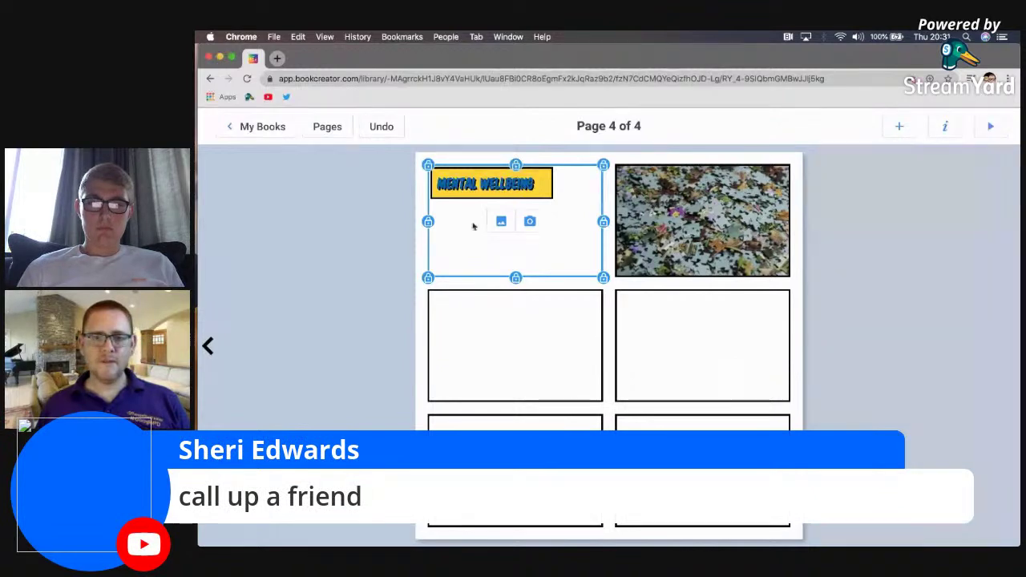
{"action": "left_click", "coordinate": [530, 221]}
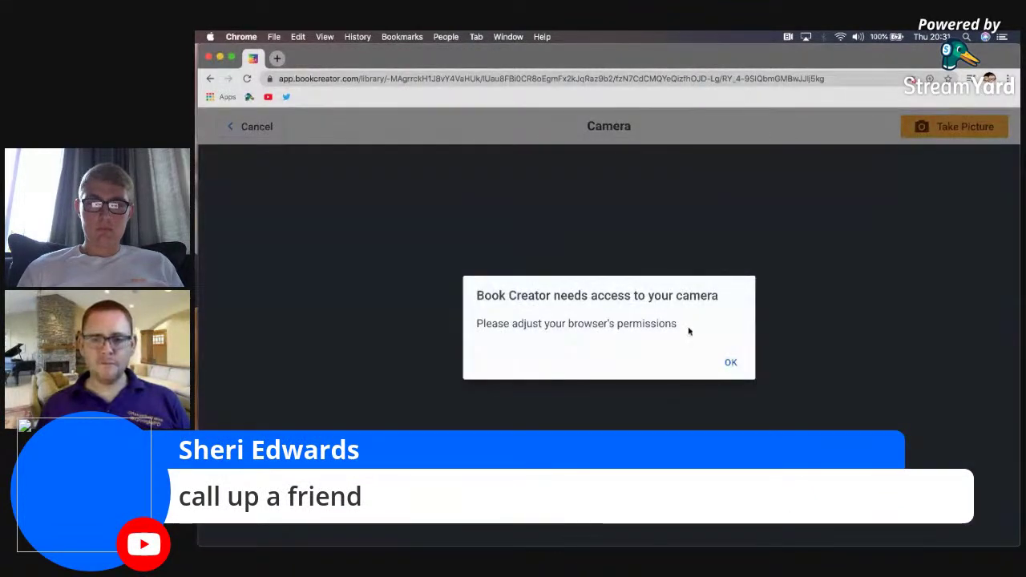
{"action": "left_click", "coordinate": [728, 362]}
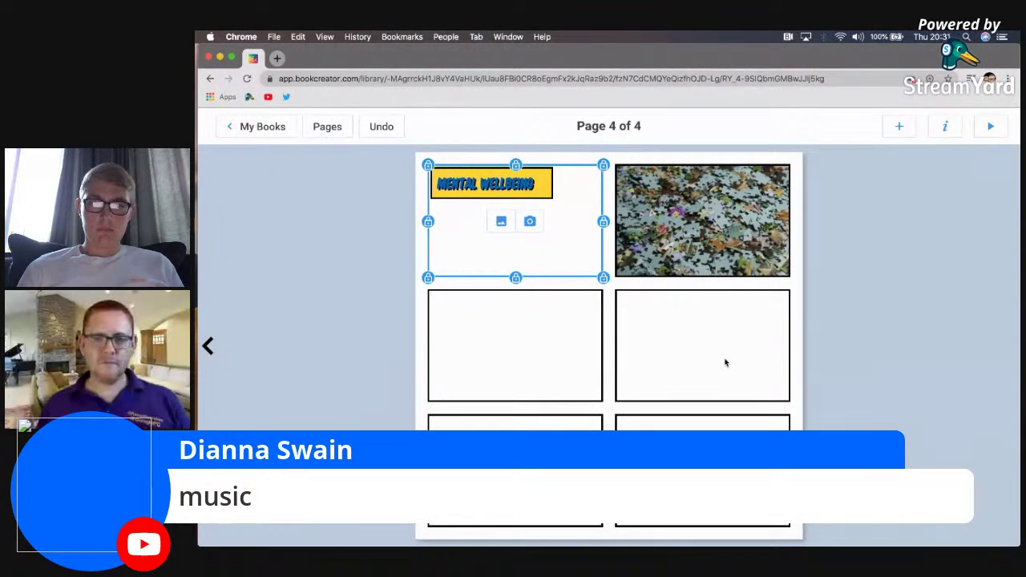
{"action": "left_click", "coordinate": [529, 223]}
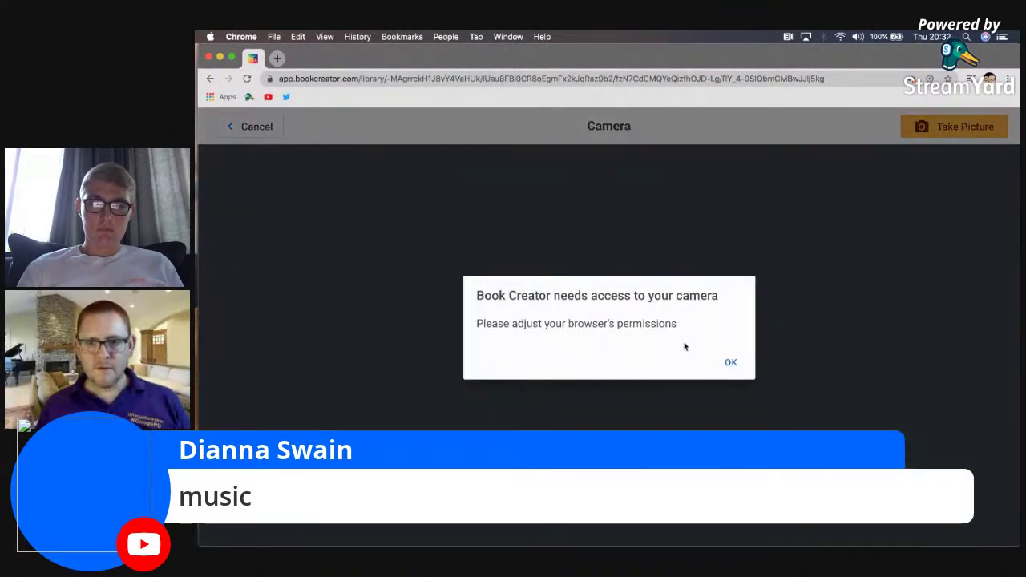
{"action": "left_click", "coordinate": [729, 361]}
Always allow app.bookcreator.com to access the camera and microphone, and test the camera from the "Mental Wellbeing" panel
{"action": "left_click", "coordinate": [911, 78]}
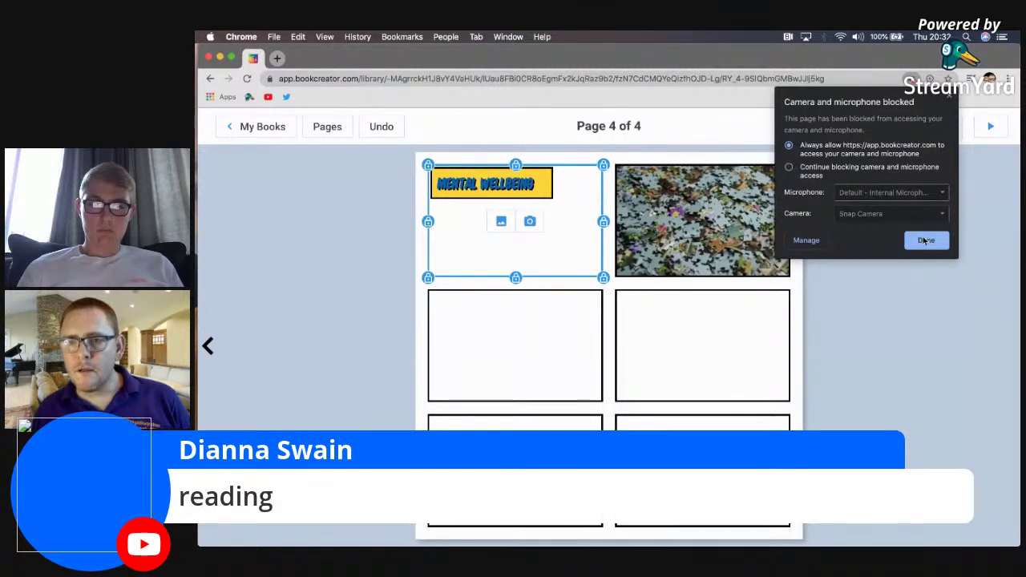
{"action": "left_click", "coordinate": [925, 240]}
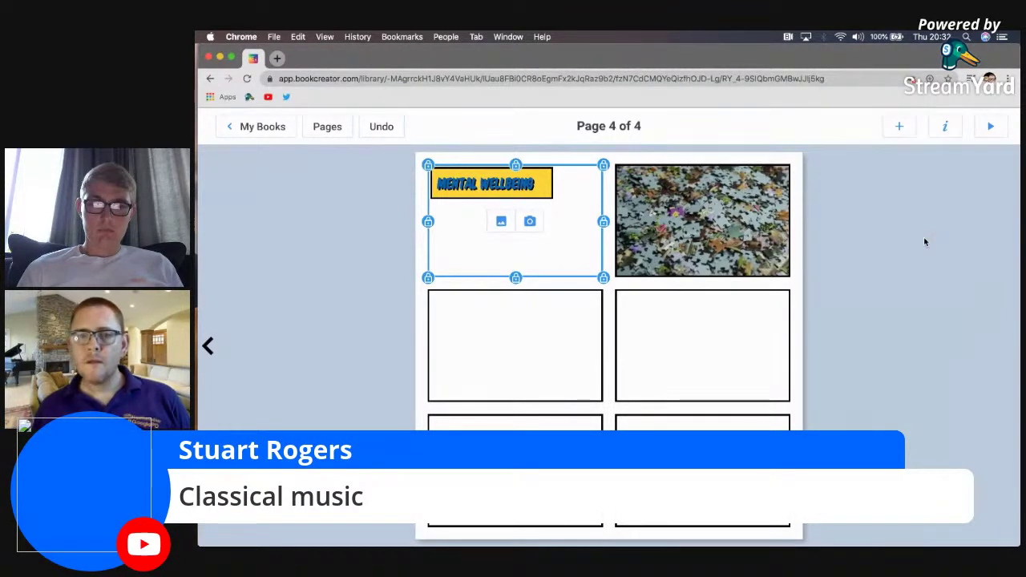
{"action": "left_click", "coordinate": [529, 221]}
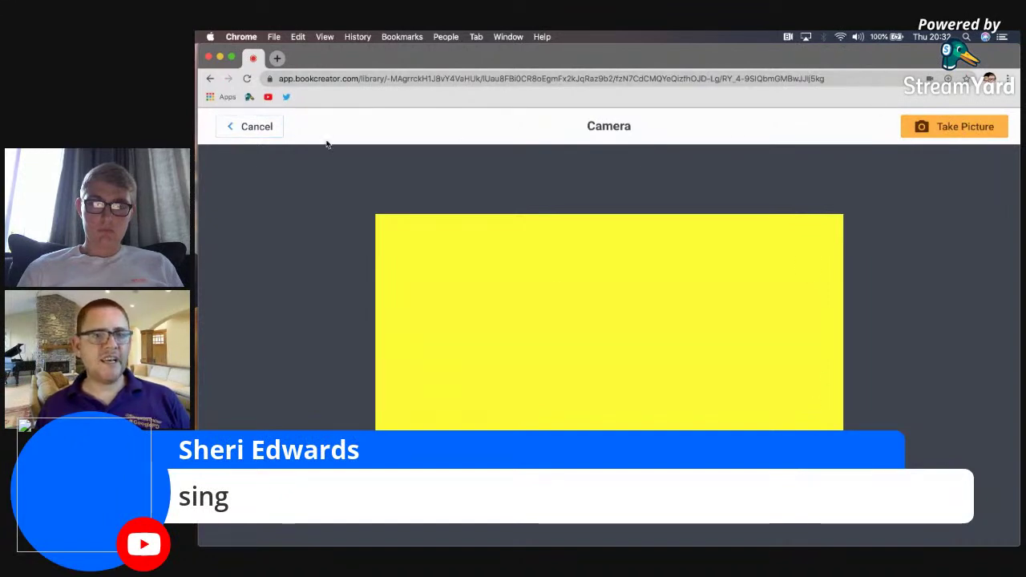
{"action": "left_click", "coordinate": [236, 128]}
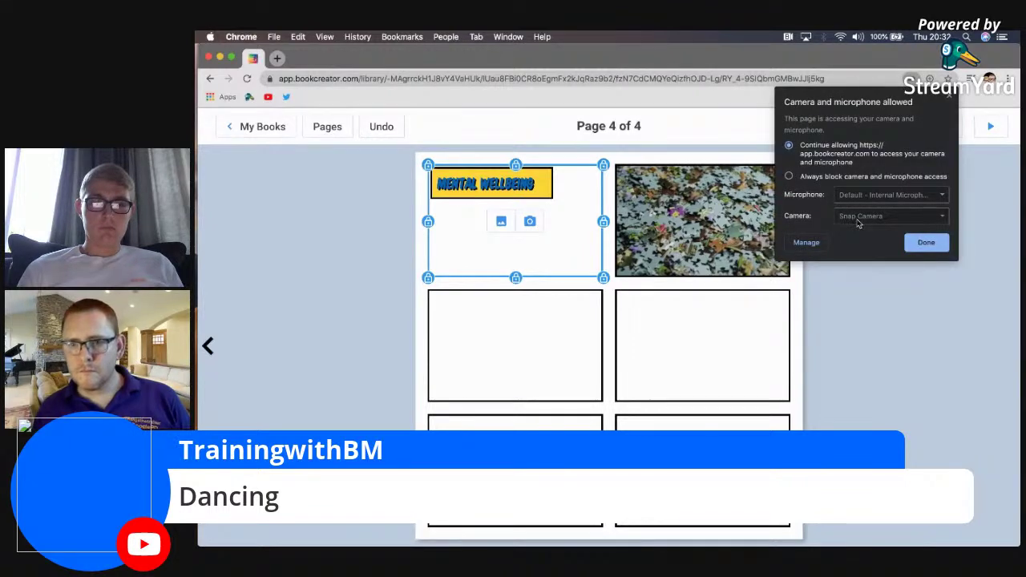
Review the browser's site permissions for app.bookcreator.com, keeping Camera set to Allow
{"action": "left_click", "coordinate": [806, 242]}
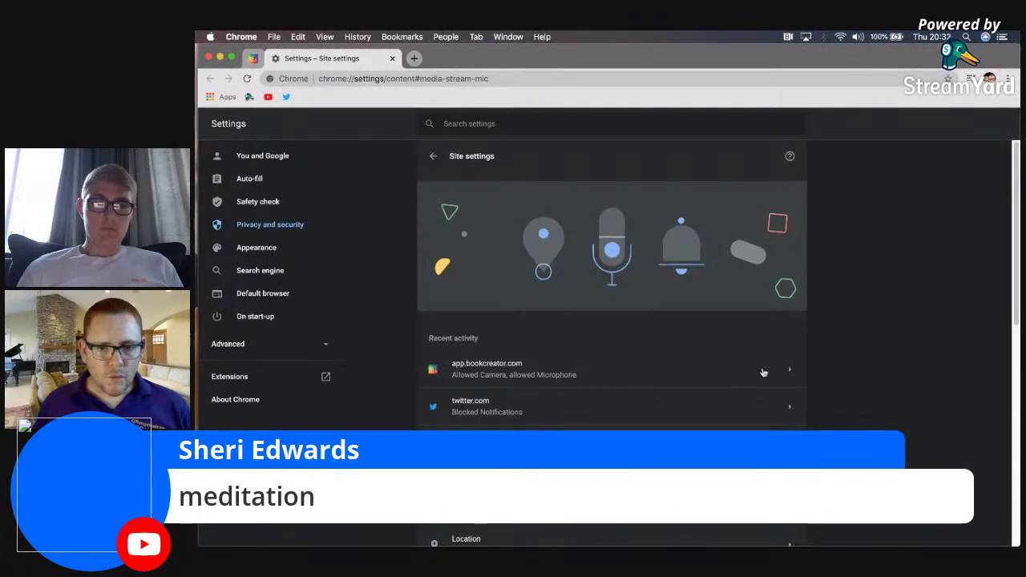
{"action": "left_click", "coordinate": [789, 370]}
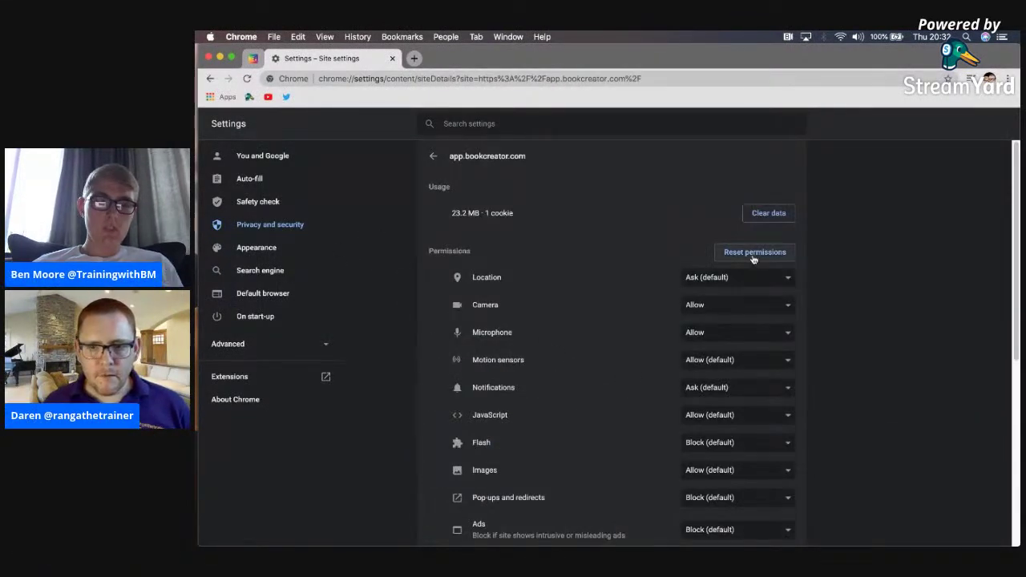
{"action": "left_click", "coordinate": [753, 305]}
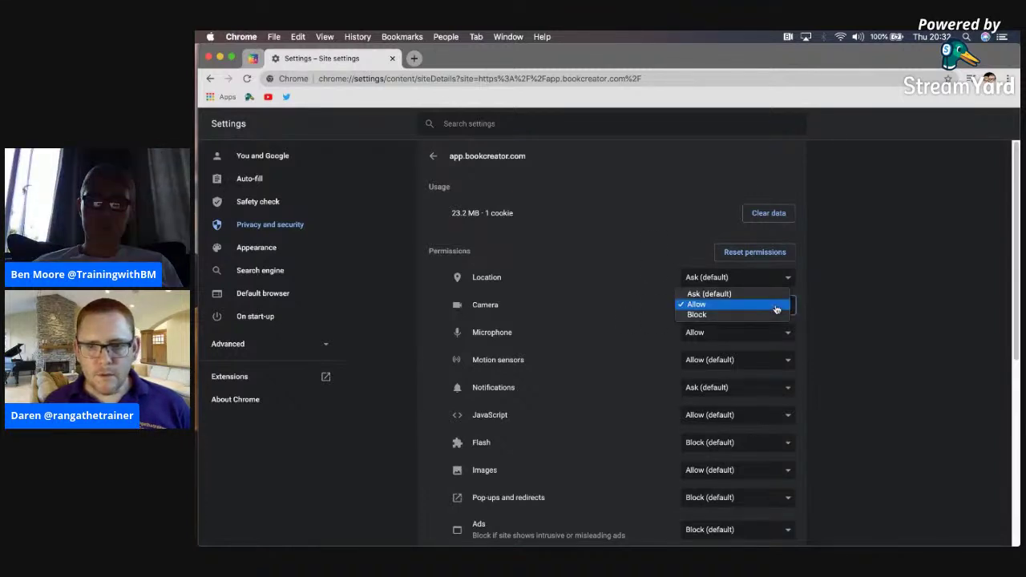
{"action": "left_click", "coordinate": [721, 305]}
{"action": "scroll", "coordinate": [521, 361], "scroll_direction": "down", "scroll_amount": 5}
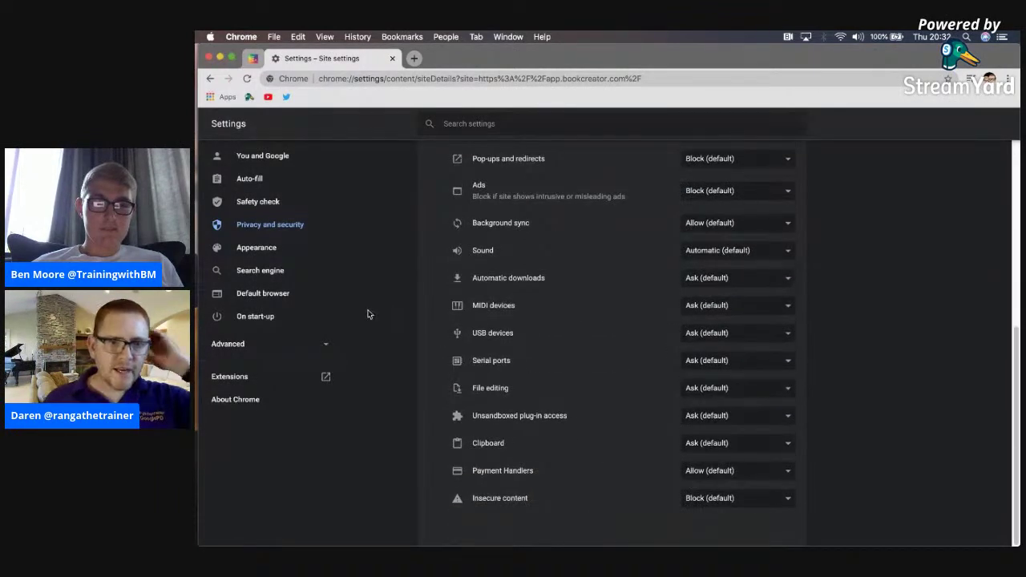
{"action": "scroll", "coordinate": [560, 271], "scroll_direction": "up", "scroll_amount": 5}
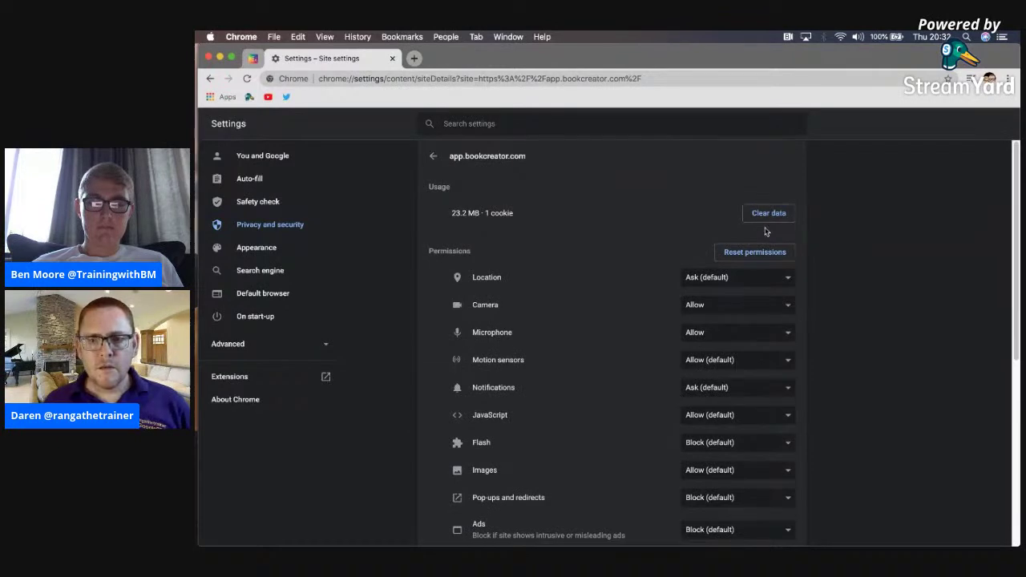
{"action": "left_click", "coordinate": [210, 77]}
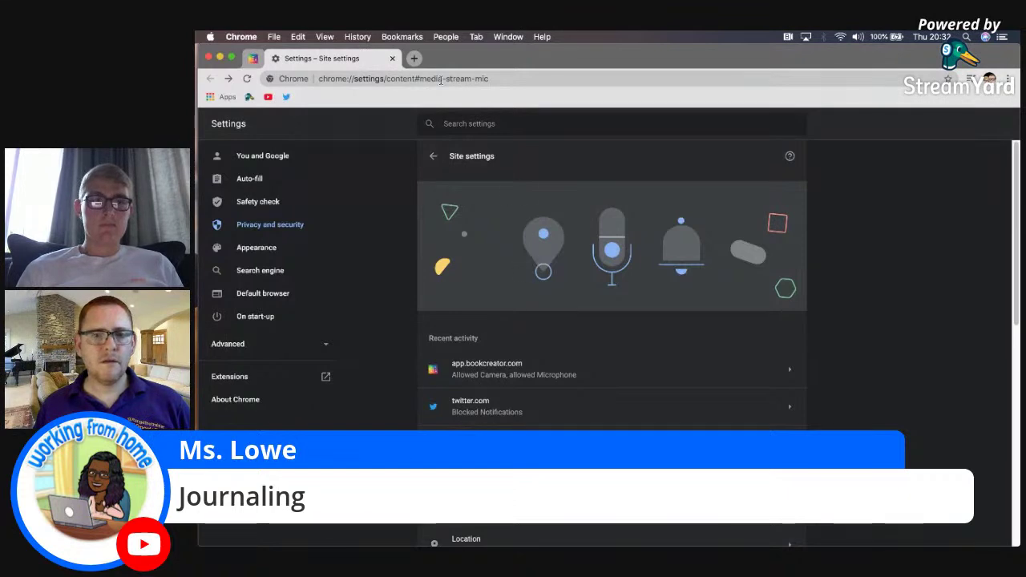
Close the site settings, open the camera for the Mental Wellbeing panel, and launch Snap Camera
{"action": "left_click", "coordinate": [392, 58]}
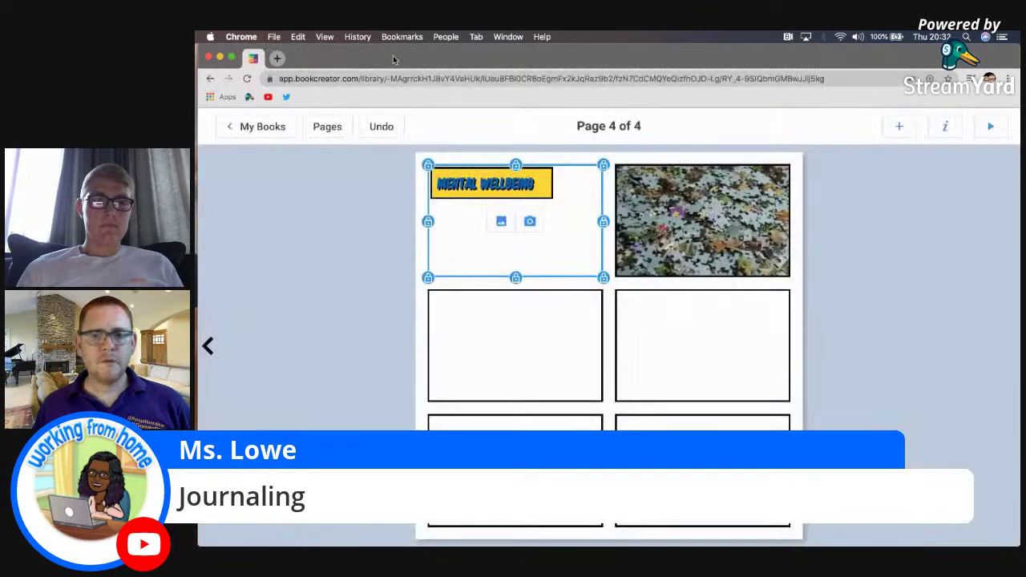
{"action": "left_click", "coordinate": [530, 221]}
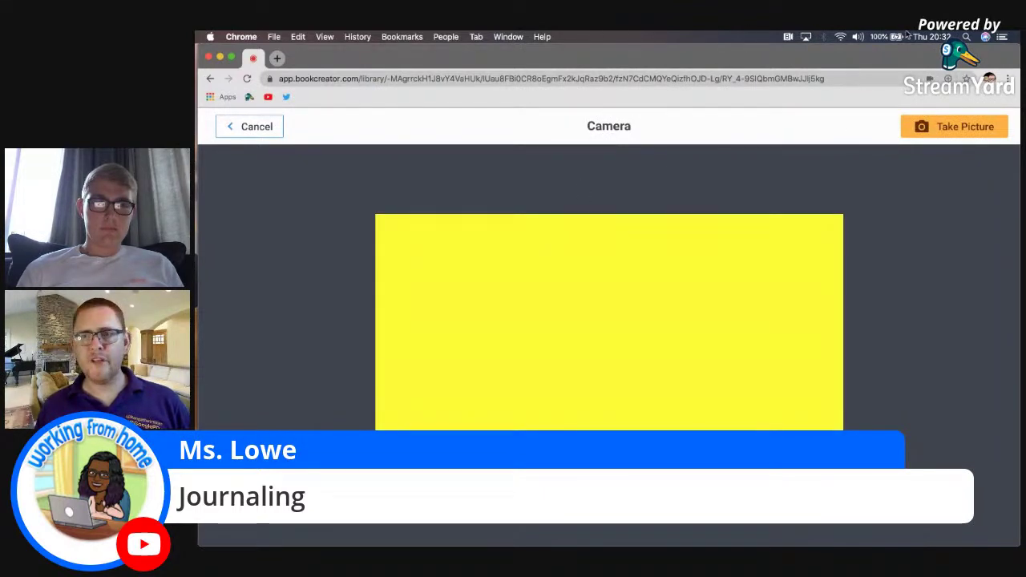
{"action": "left_click", "coordinate": [968, 37]}
{"action": "type", "text": "snapcamera"}
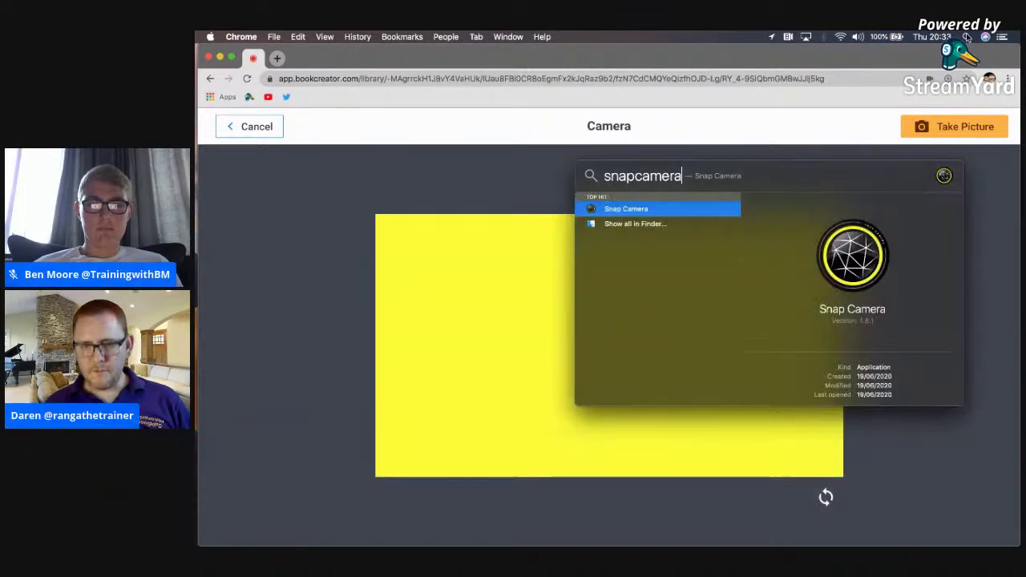
{"action": "key", "text": "Return"}
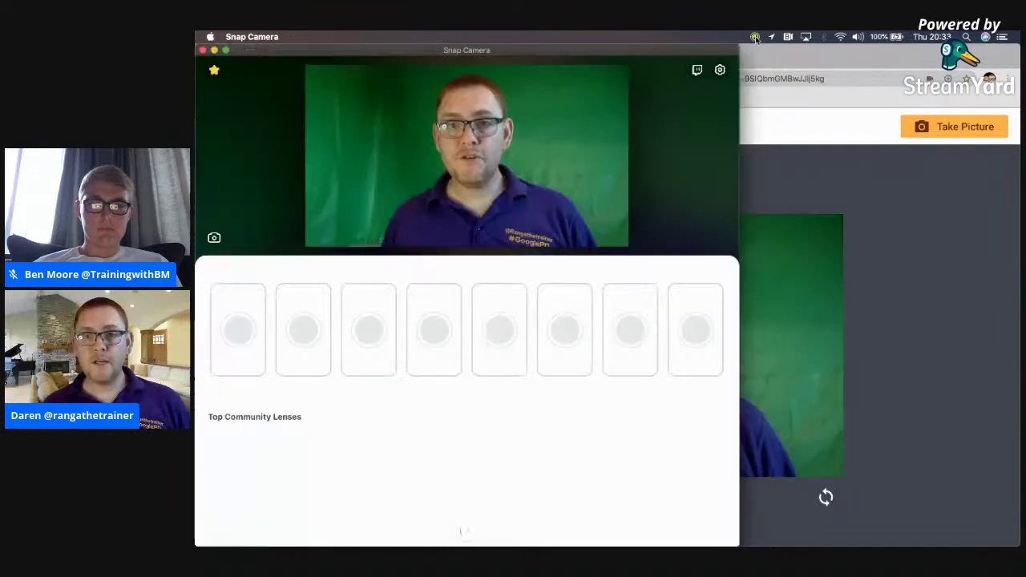
Return to the Book Creator camera view in the browser and reopen Snap Camera
{"action": "left_click", "coordinate": [754, 36]}
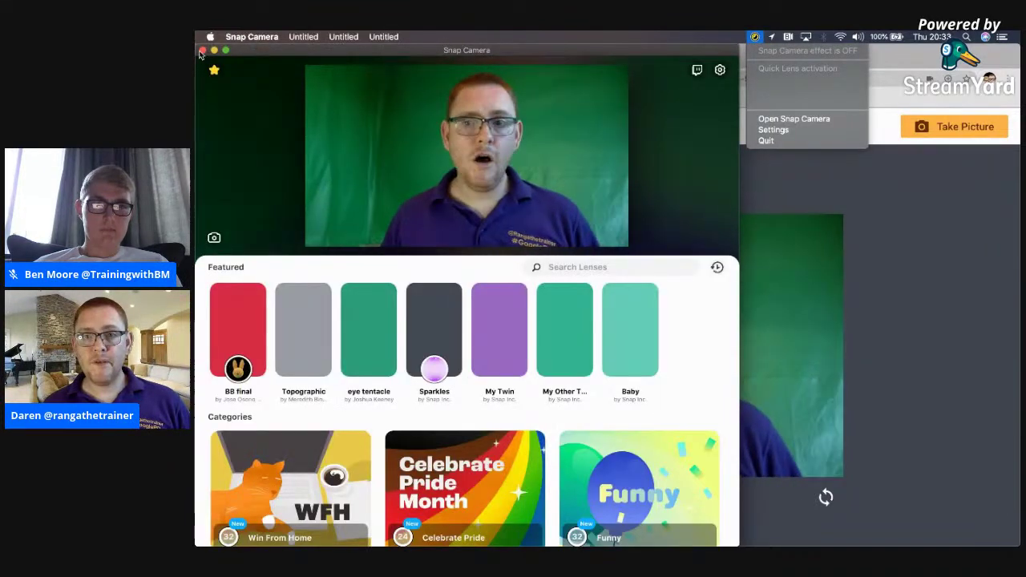
{"action": "left_click", "coordinate": [348, 69]}
{"action": "key", "text": "super+Tab"}
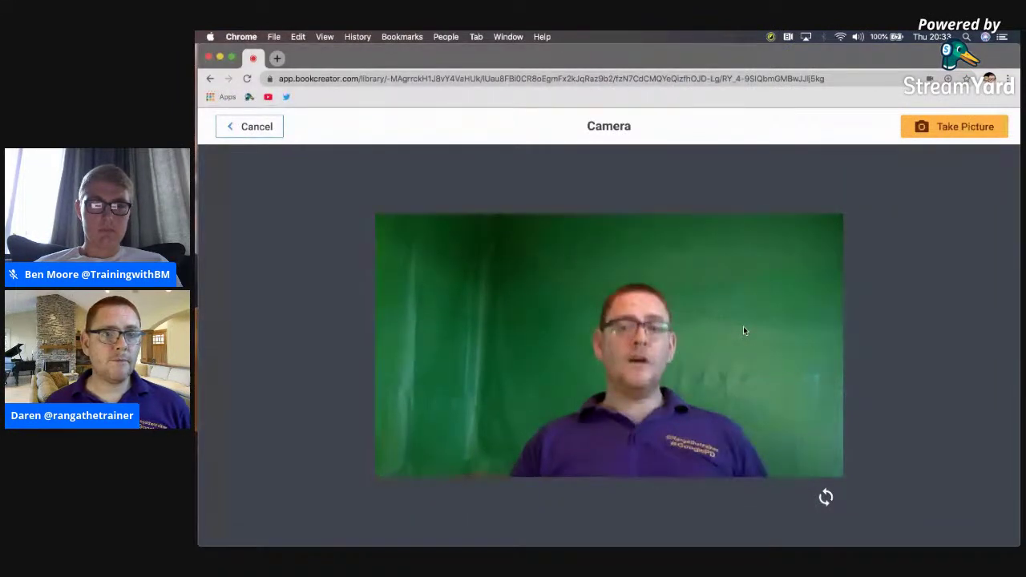
{"action": "left_click", "coordinate": [770, 36]}
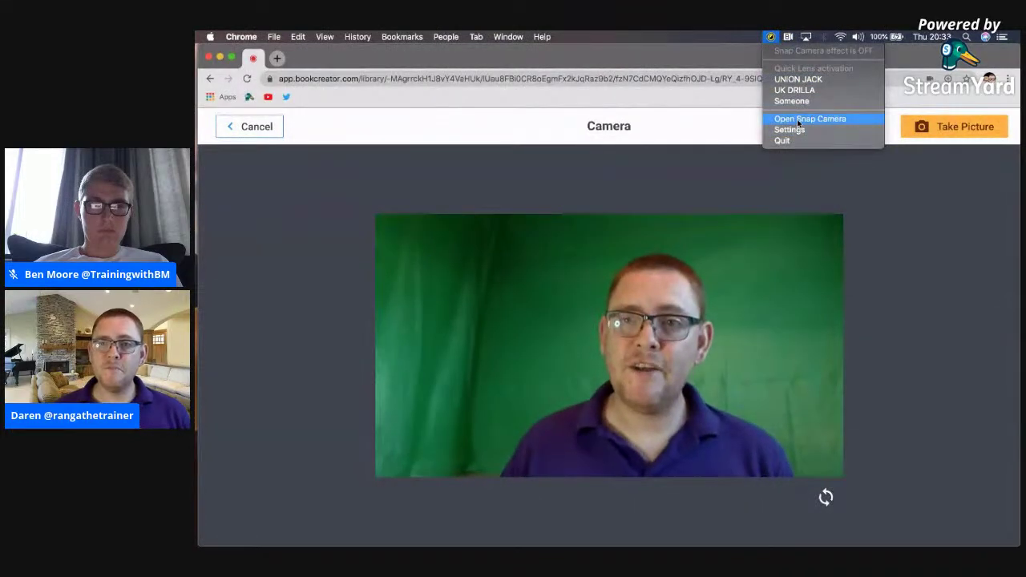
{"action": "left_click", "coordinate": [797, 118]}
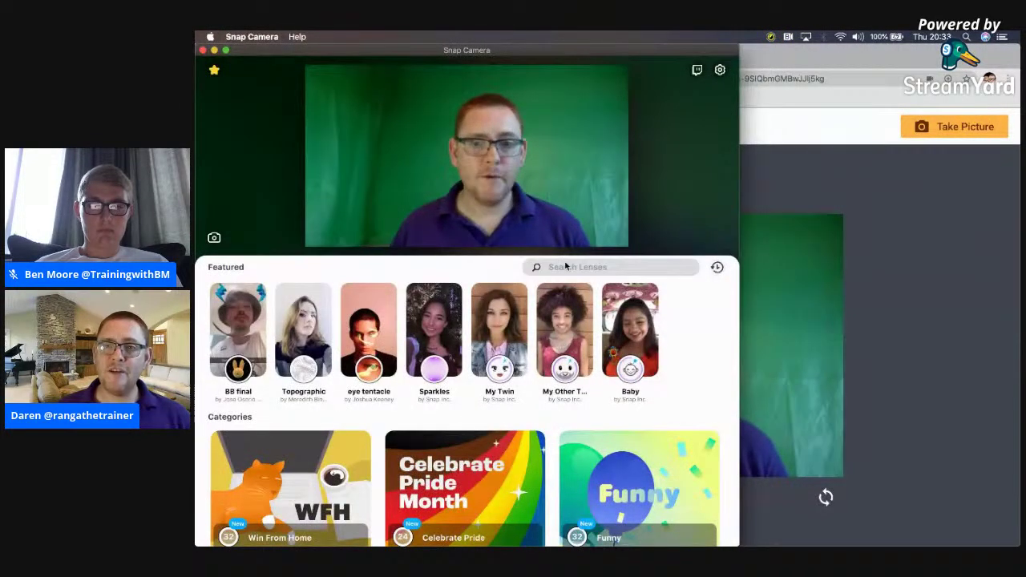
Search the lenses for "beach", apply the Beach lens with the palm tree and blue sea, and close the search
{"action": "left_click", "coordinate": [565, 266]}
{"action": "type", "text": "beach"}
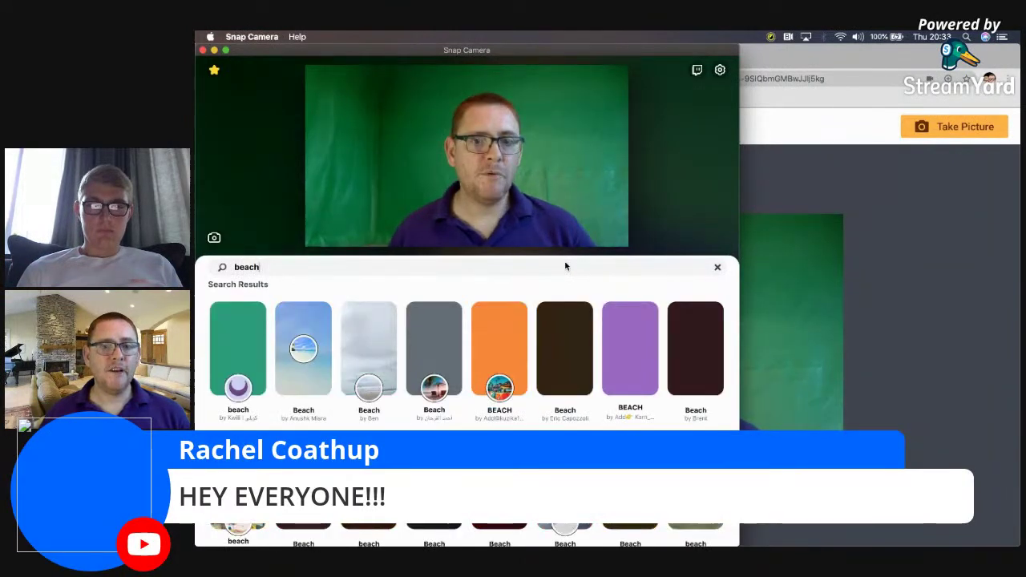
{"action": "left_click", "coordinate": [301, 369]}
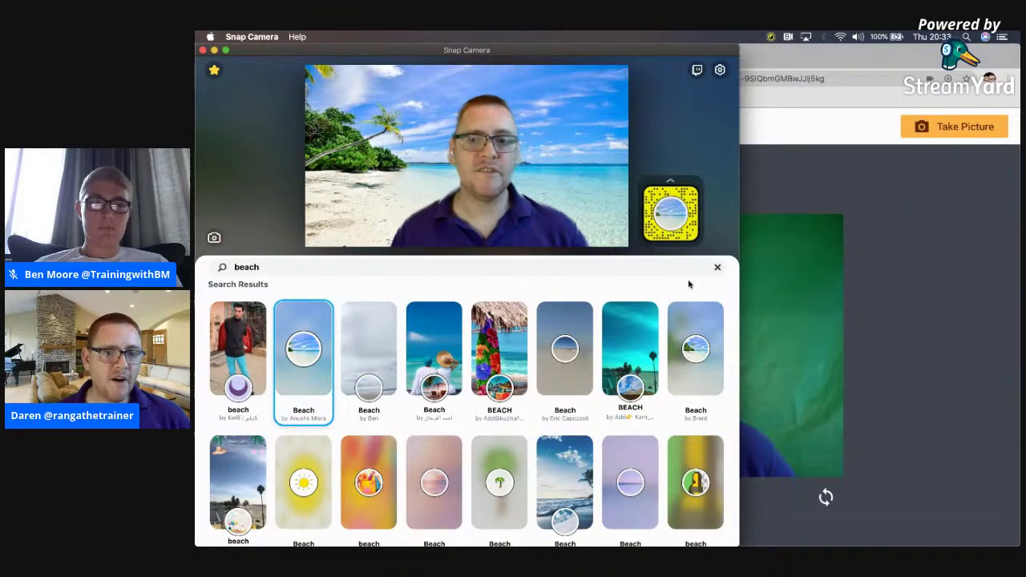
{"action": "left_click", "coordinate": [717, 267]}
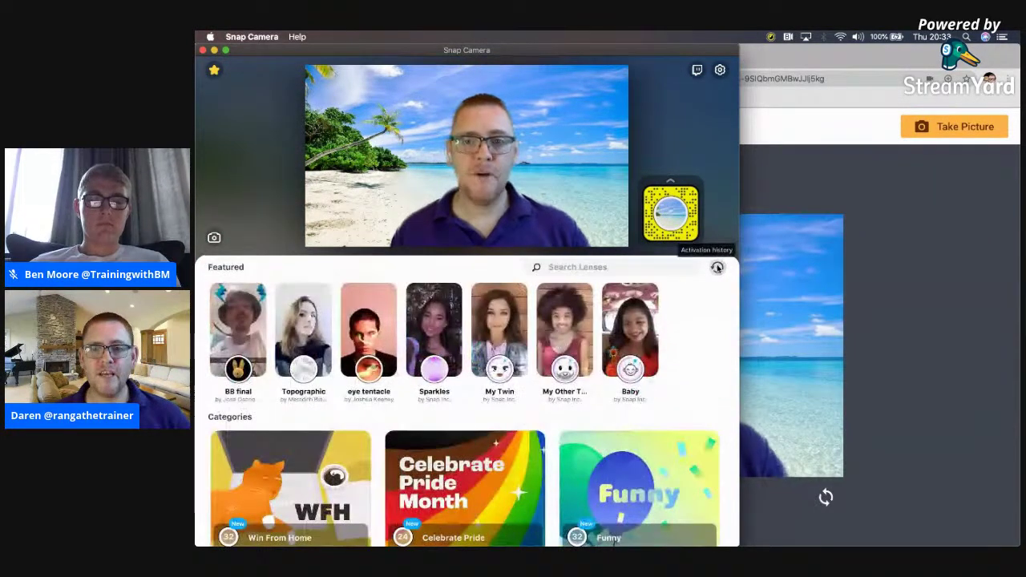
Switch back to Book Creator, take a picture with the beach background, and use it in the Mental Wellbeing panel
{"action": "left_click", "coordinate": [774, 189]}
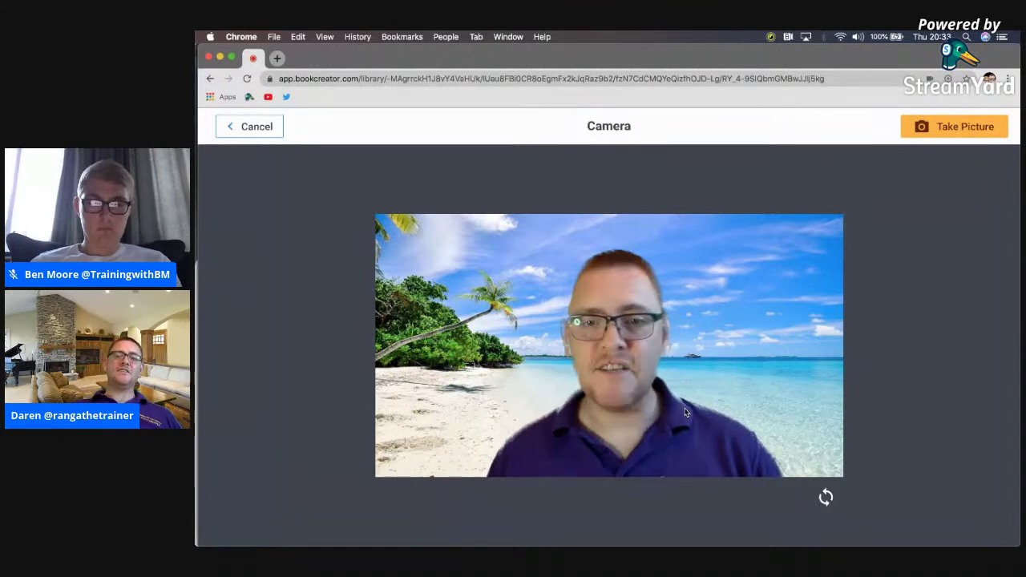
{"action": "left_click", "coordinate": [968, 128]}
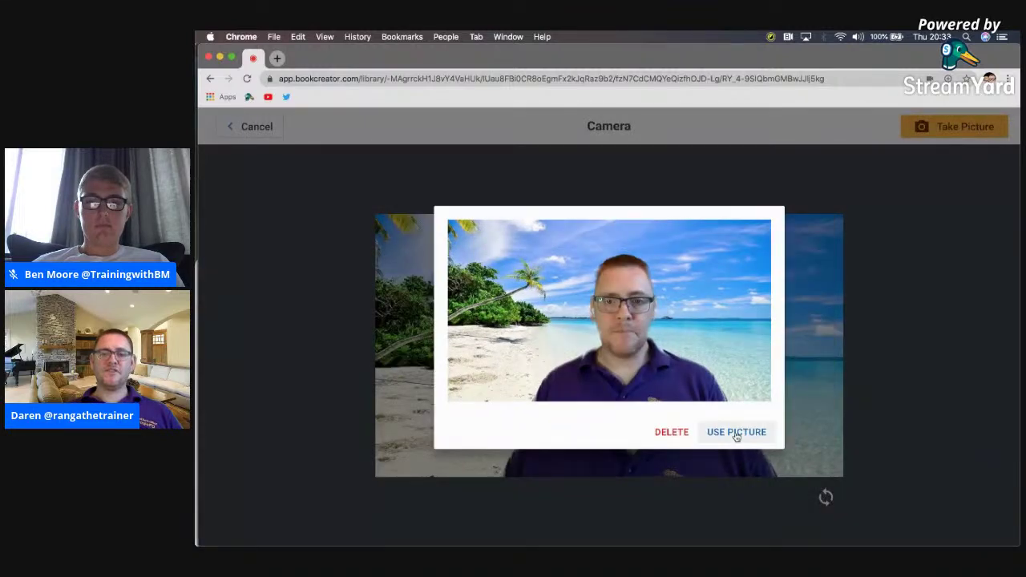
{"action": "left_click", "coordinate": [735, 432]}
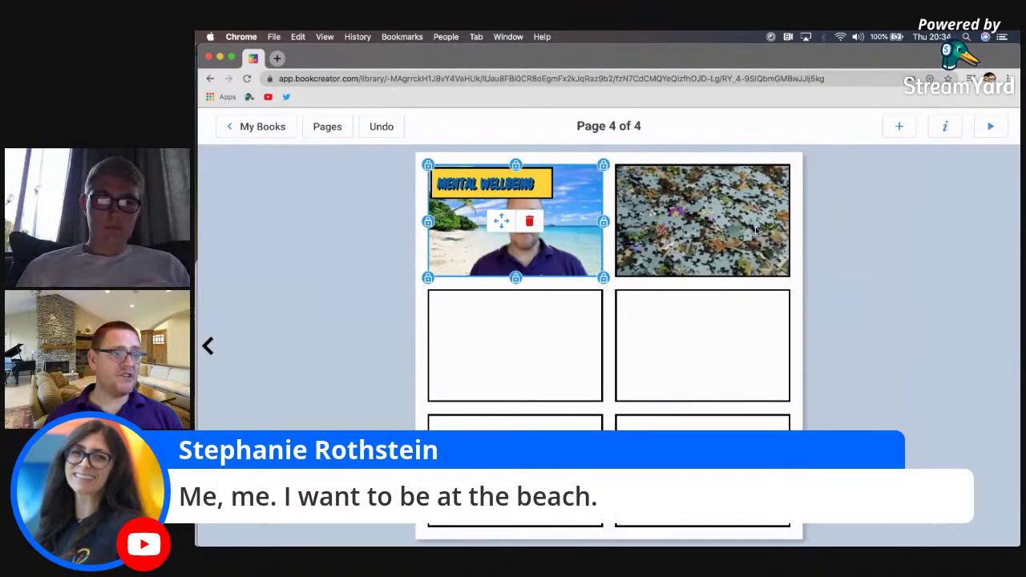
{"action": "left_click", "coordinate": [849, 257]}
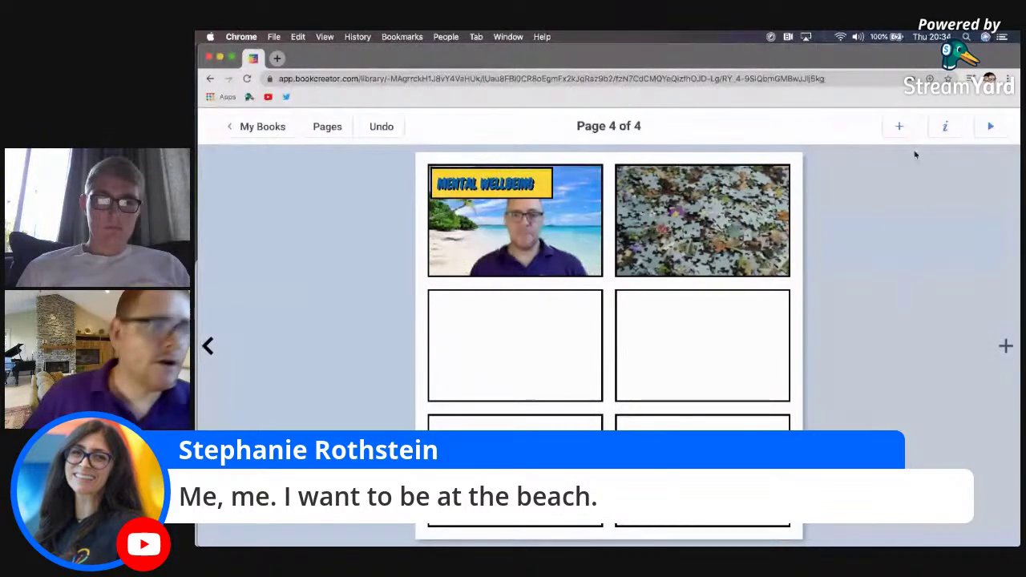
Delete the beach photo panel and undo the deletion
{"action": "left_click", "coordinate": [525, 237]}
{"action": "key", "text": "Delete"}
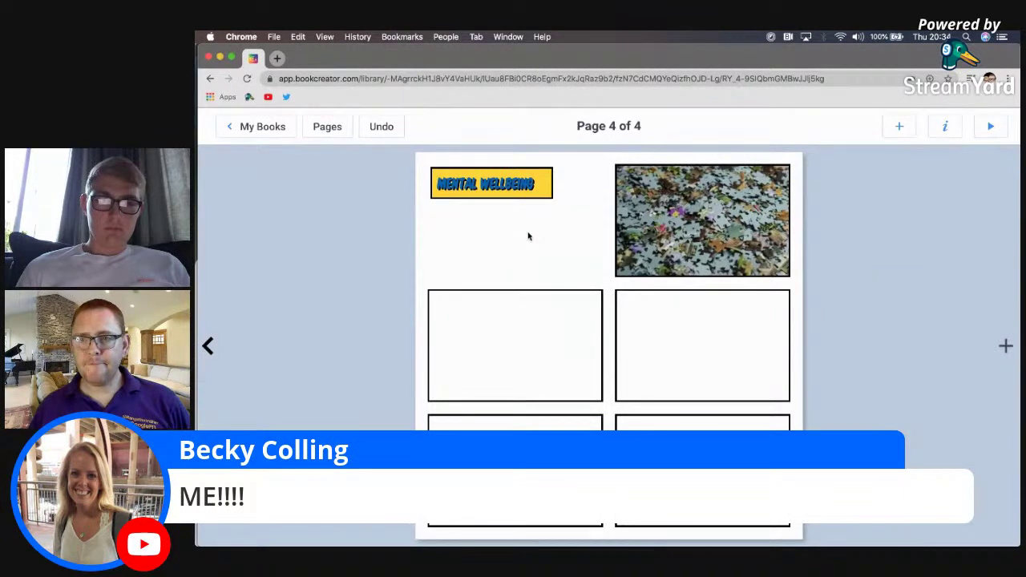
{"action": "key", "text": "super+z"}
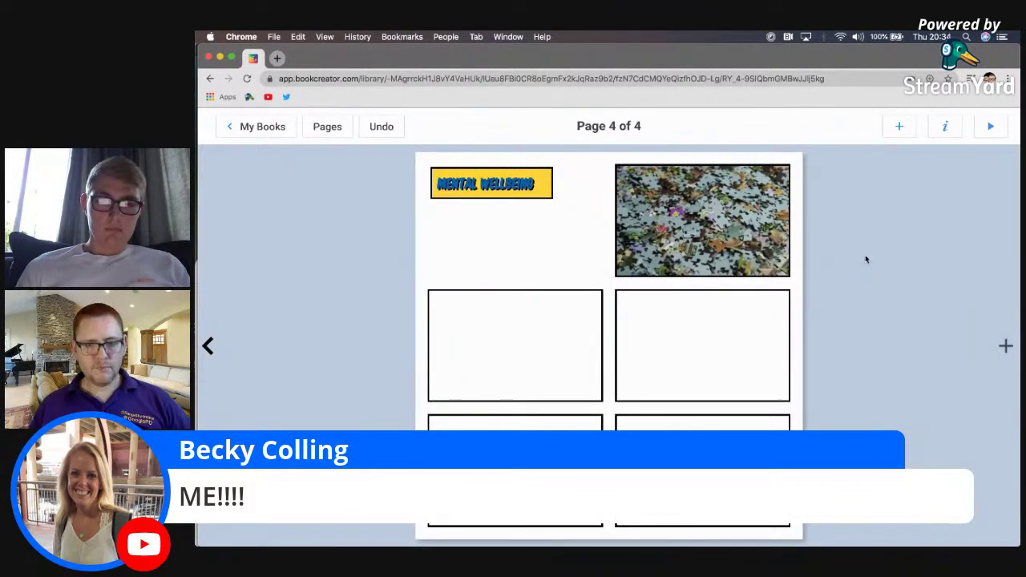
{"action": "key", "text": "super+z"}
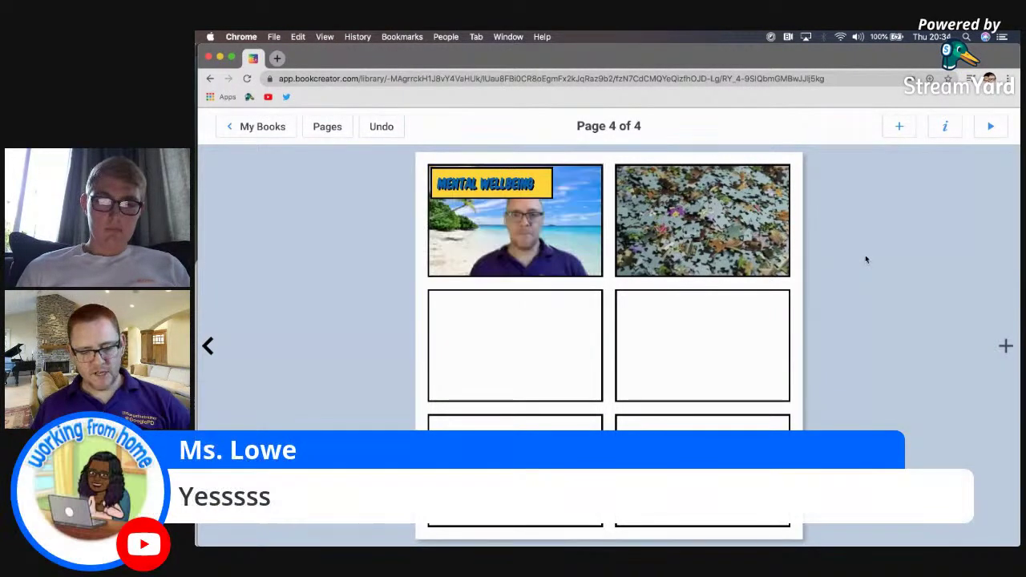
Set the alternative text of the puzzle image panel to "Jigsaw puzzle"
{"action": "left_click", "coordinate": [758, 227]}
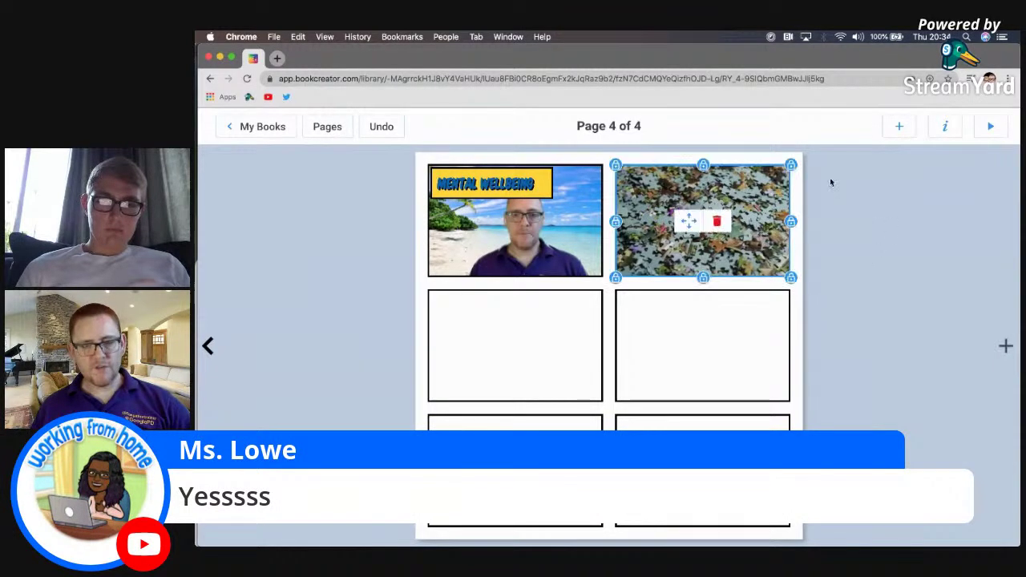
{"action": "left_click", "coordinate": [945, 128]}
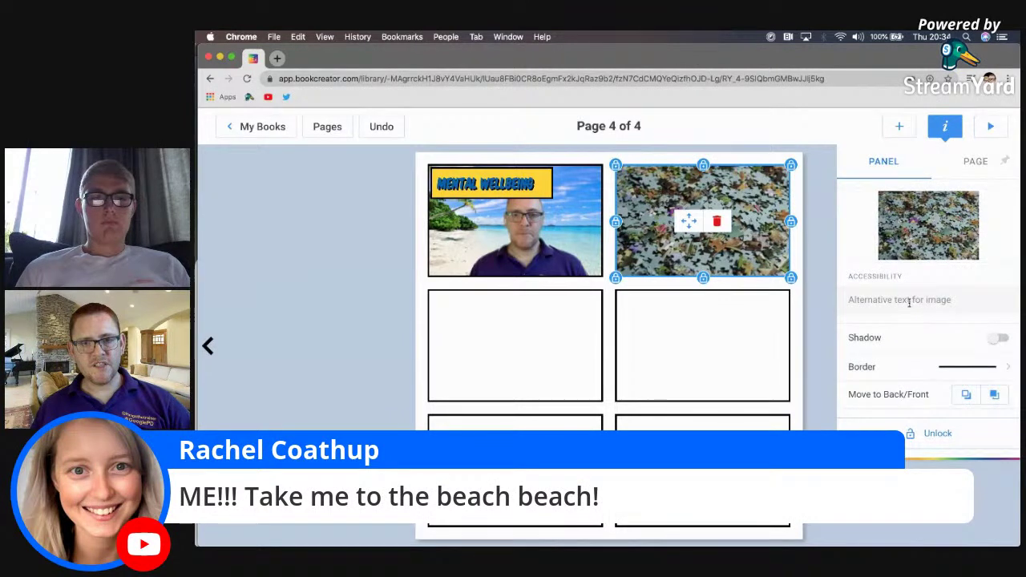
{"action": "left_click", "coordinate": [909, 302]}
{"action": "type", "text": "J"}
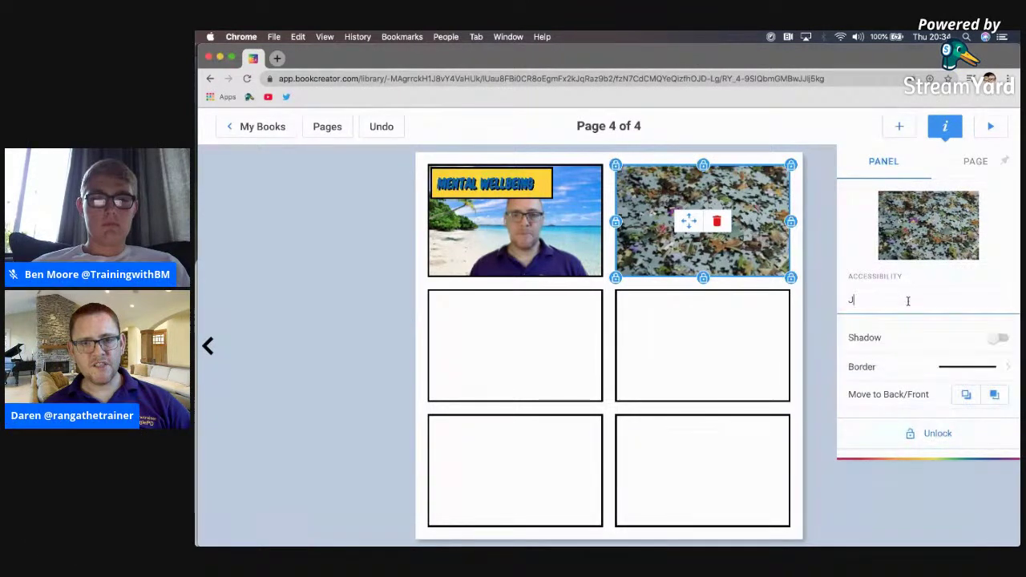
{"action": "type", "text": "igsaw puzzle"}
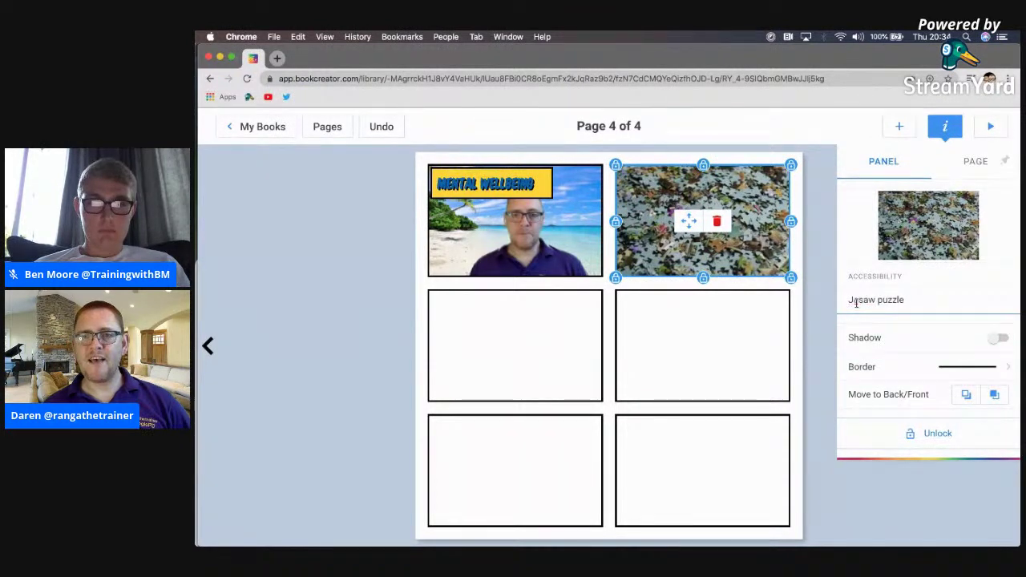
{"action": "left_click", "coordinate": [944, 484]}
Set the alternative text of the beach photo panel to "a day at the beach" and deselect the panel
{"action": "left_click", "coordinate": [521, 244]}
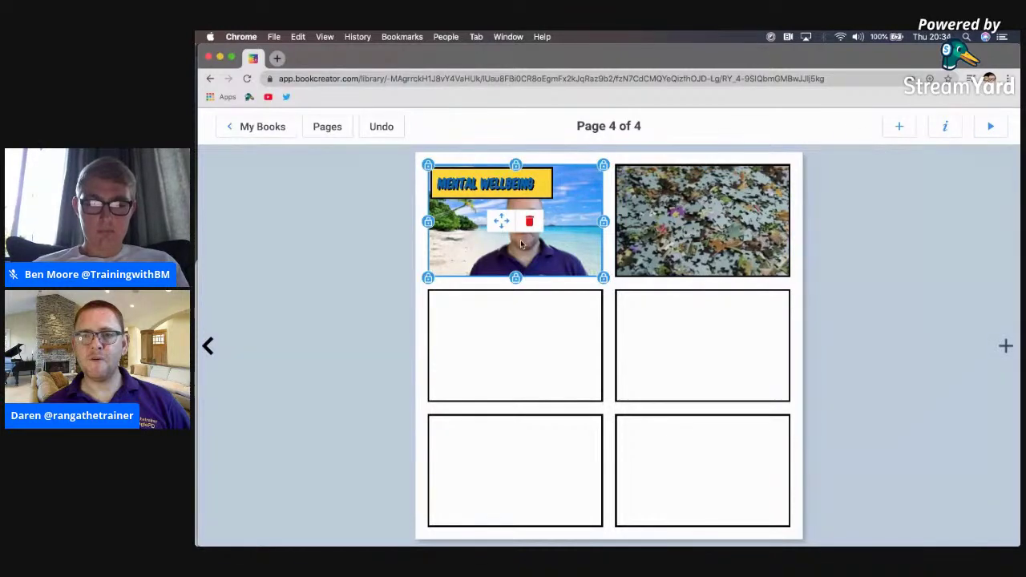
{"action": "left_click", "coordinate": [946, 127]}
{"action": "left_click", "coordinate": [925, 299]}
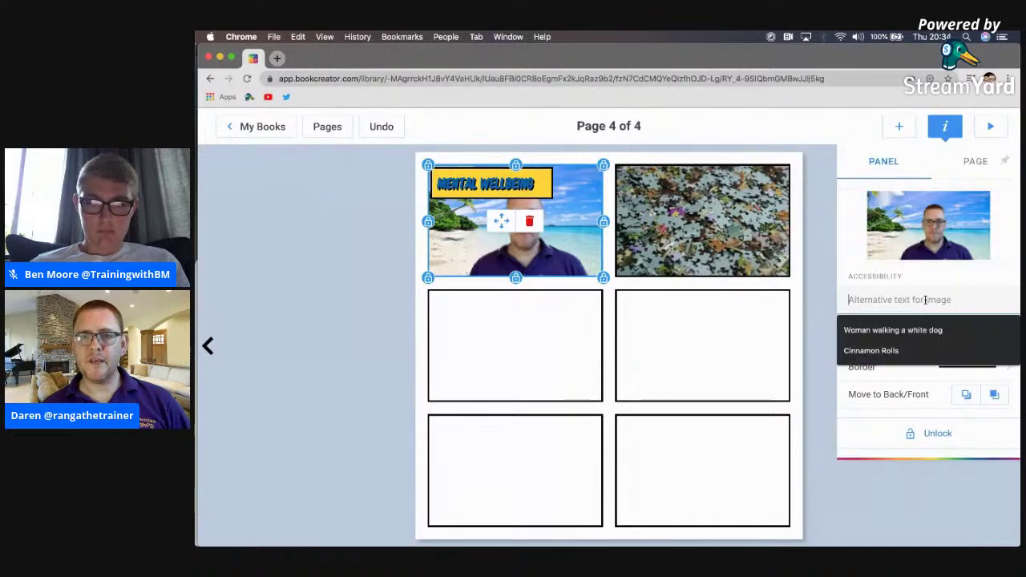
{"action": "type", "text": "a da"}
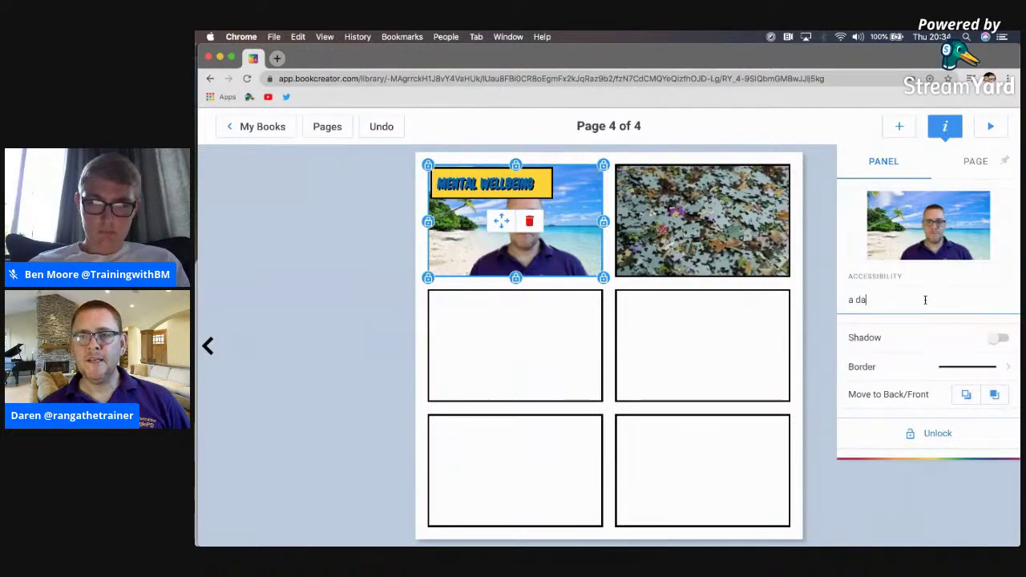
{"action": "type", "text": "y at"}
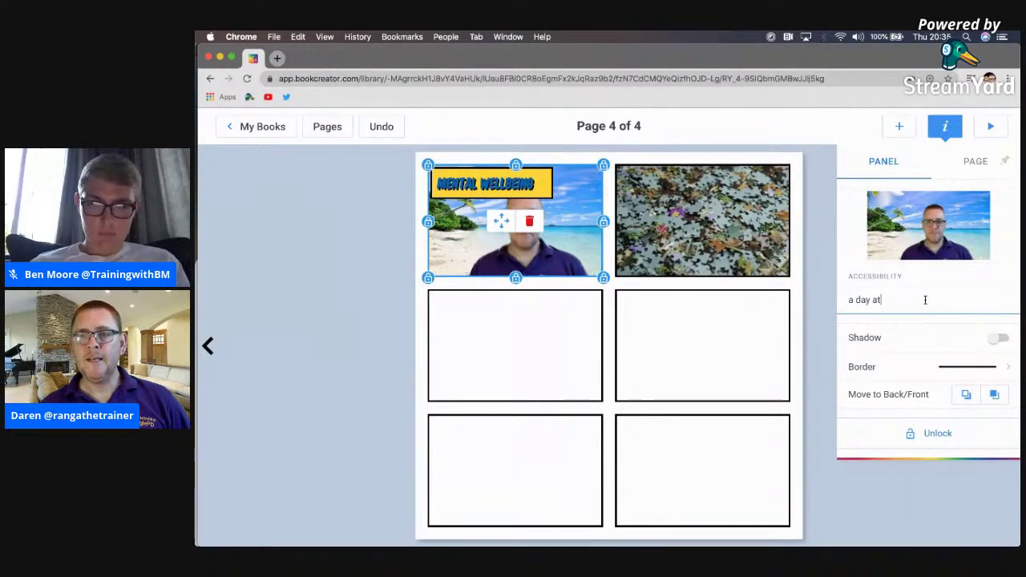
{"action": "type", "text": " tthe beach"}
{"action": "left_click", "coordinate": [885, 300]}
{"action": "key", "text": "BackSpace"}
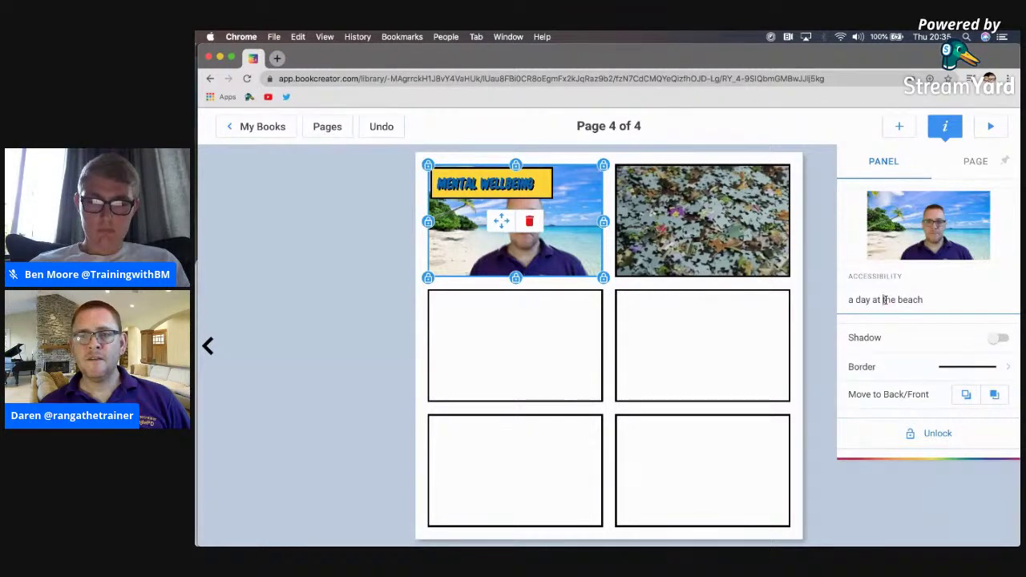
{"action": "left_click", "coordinate": [934, 481]}
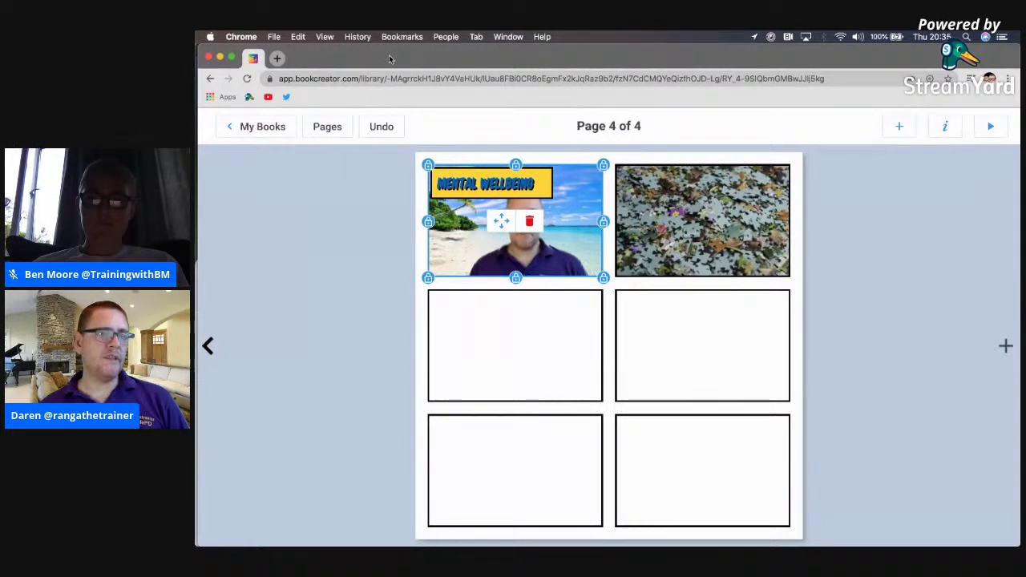
{"action": "left_click", "coordinate": [550, 100]}
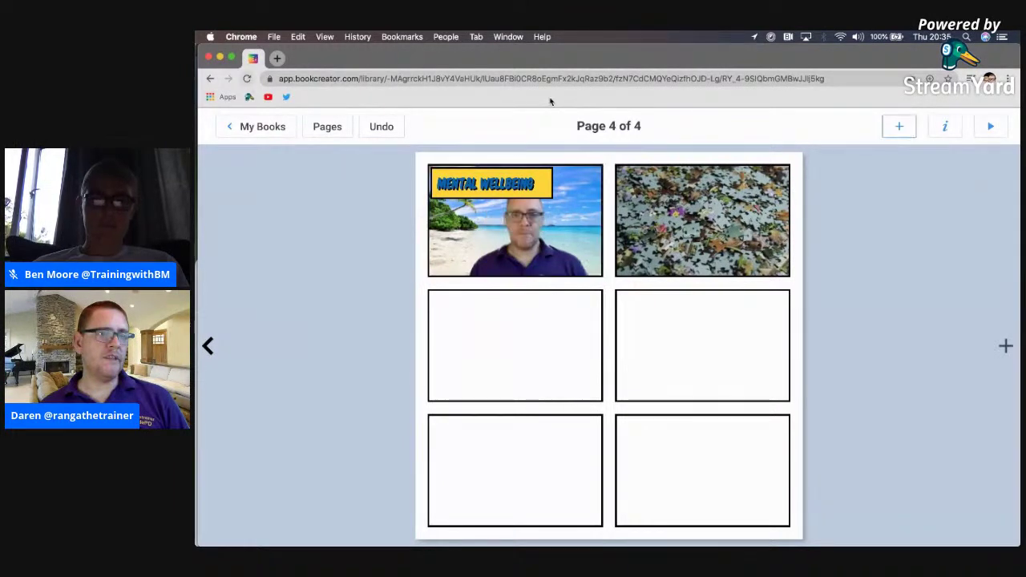
Add a comic thought bubble and move it slightly up, across the two middle-row panels
{"action": "left_click", "coordinate": [896, 127]}
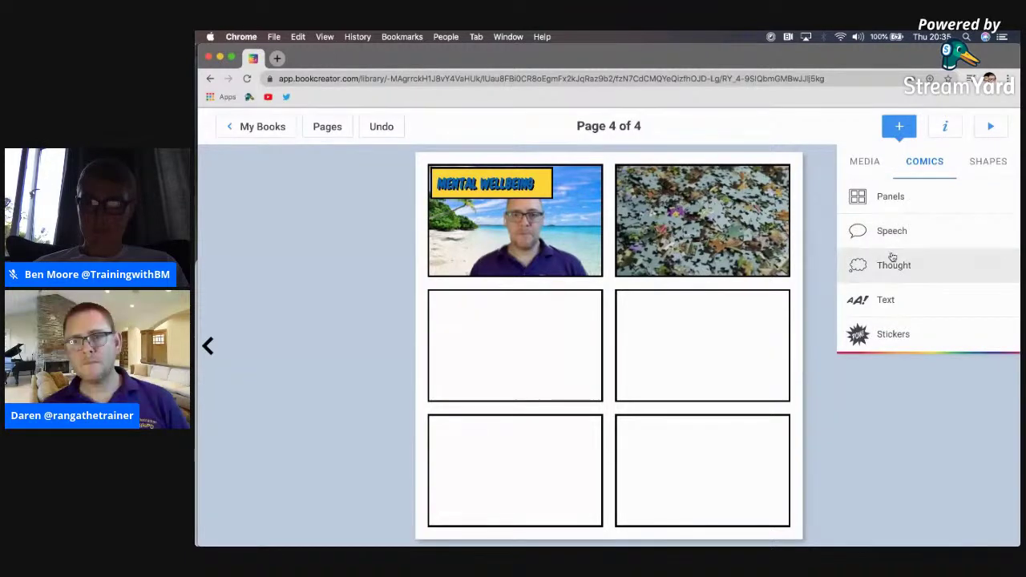
{"action": "left_click", "coordinate": [895, 266]}
{"action": "left_click_drag", "start_coordinate": [606, 337], "coordinate": [633, 296]}
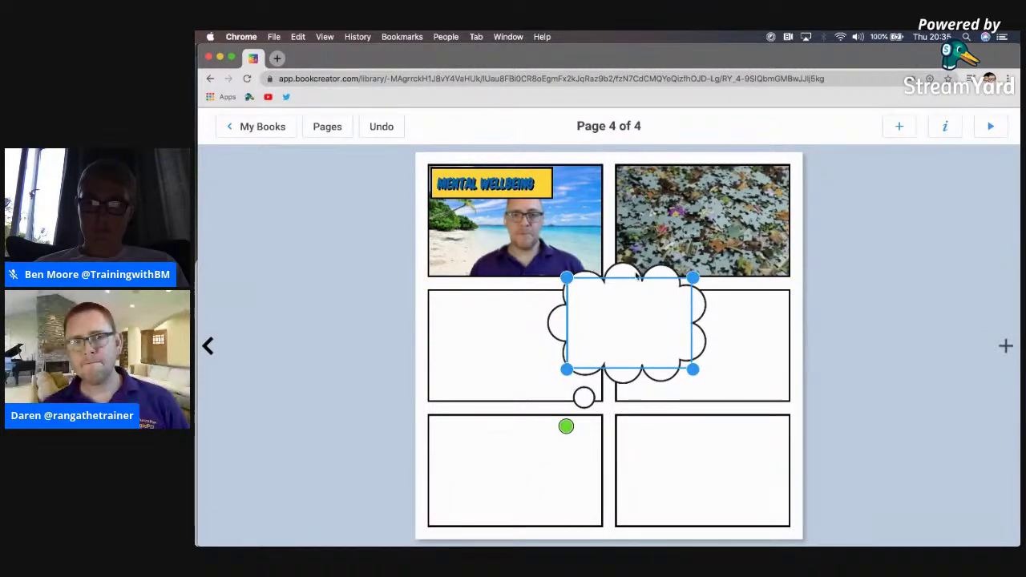
Point the thought bubble's tail at the man in the beach photo
{"action": "left_click", "coordinate": [655, 260]}
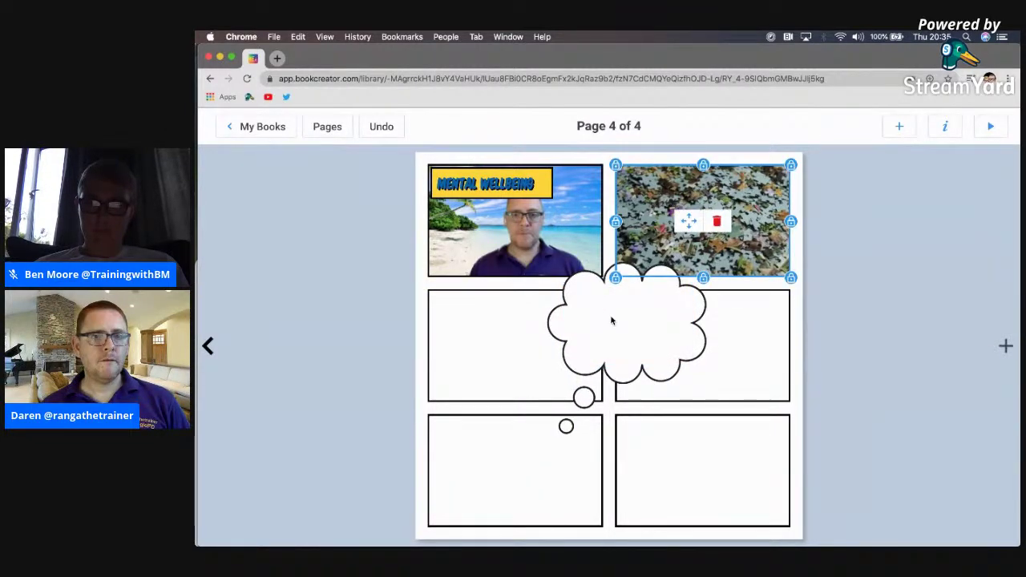
{"action": "left_click", "coordinate": [532, 418]}
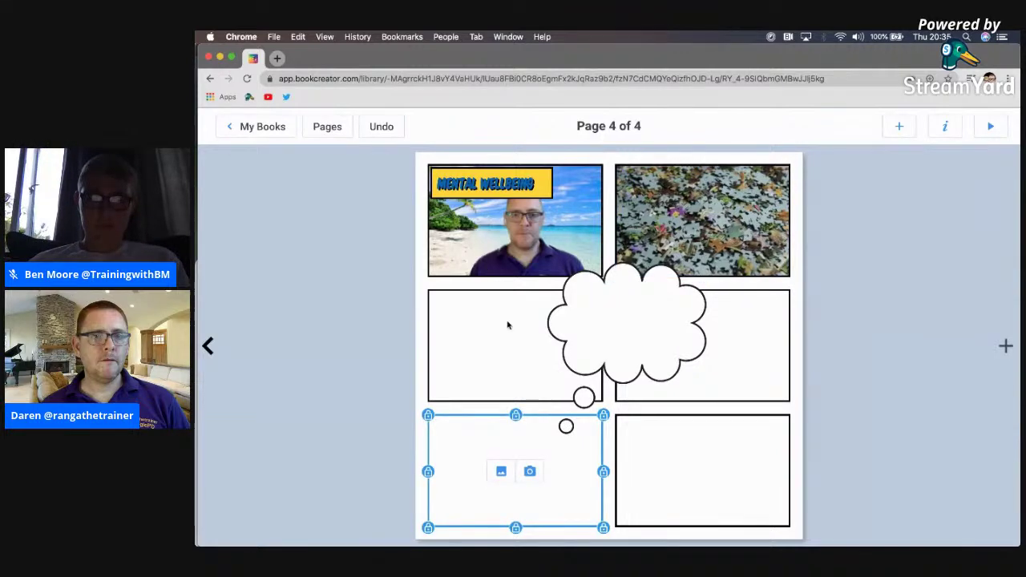
{"action": "left_click", "coordinate": [576, 386]}
{"action": "left_click", "coordinate": [633, 318]}
{"action": "left_click_drag", "start_coordinate": [566, 425], "coordinate": [537, 239]}
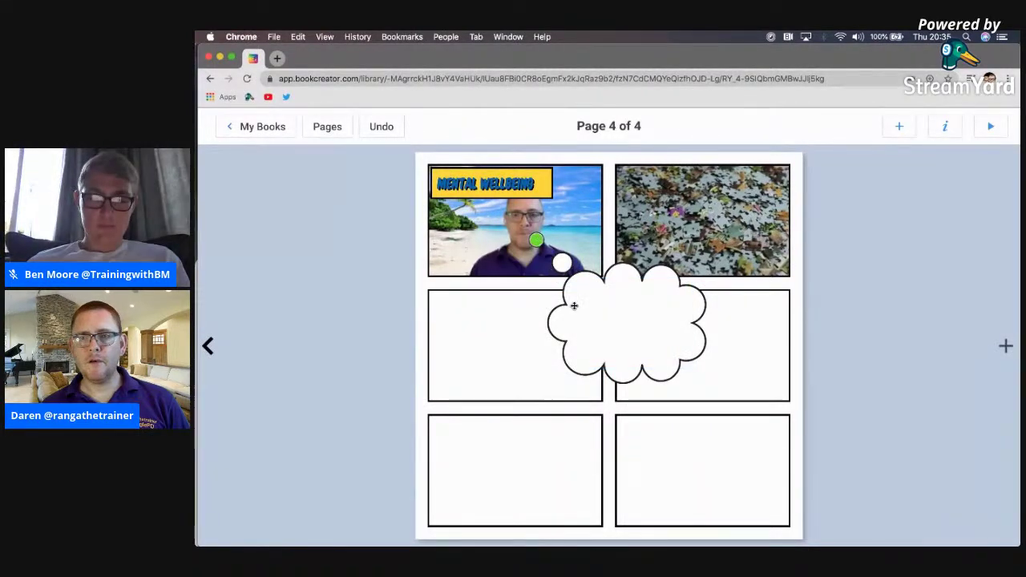
Shrink the thought bubble and place it between the beach photo and the puzzle image
{"action": "left_click", "coordinate": [629, 322]}
{"action": "left_click_drag", "start_coordinate": [693, 277], "coordinate": [625, 263]}
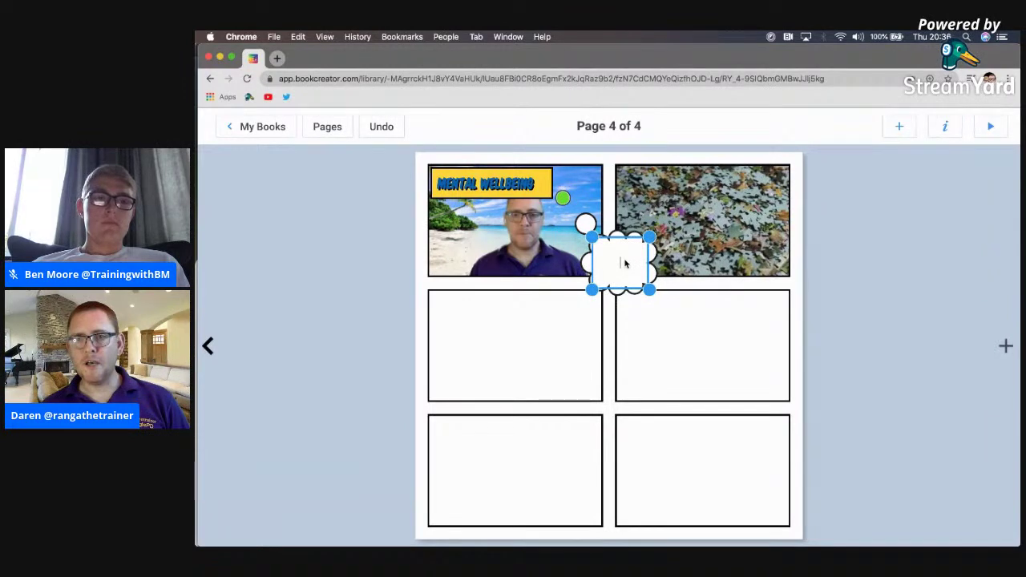
Enter "I HATE SAND" in the thought bubble, then deselect it and open the comic stickers
{"action": "type", "text": "I HATE SAND"}
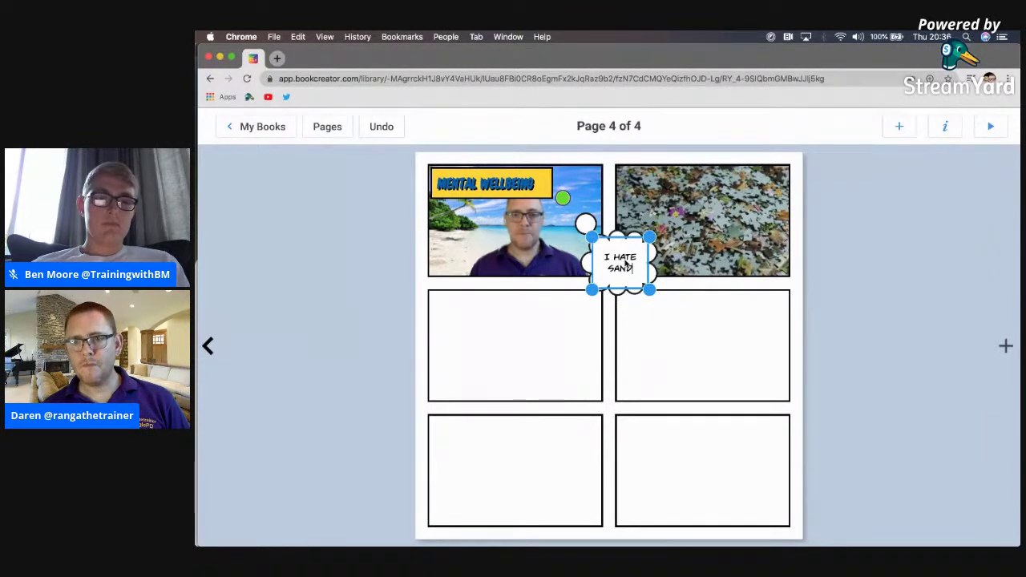
{"action": "left_click", "coordinate": [819, 282]}
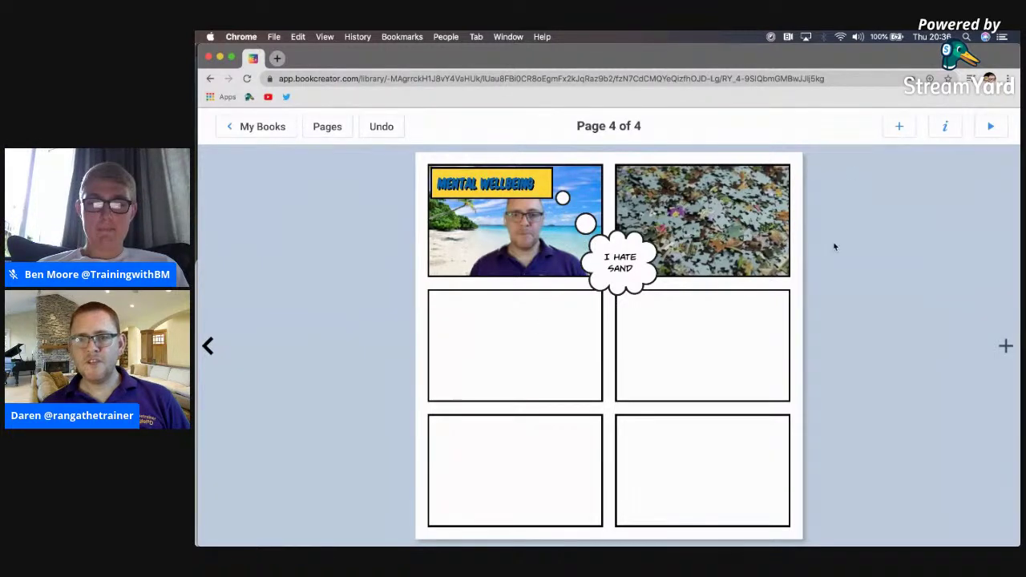
{"action": "left_click", "coordinate": [899, 134]}
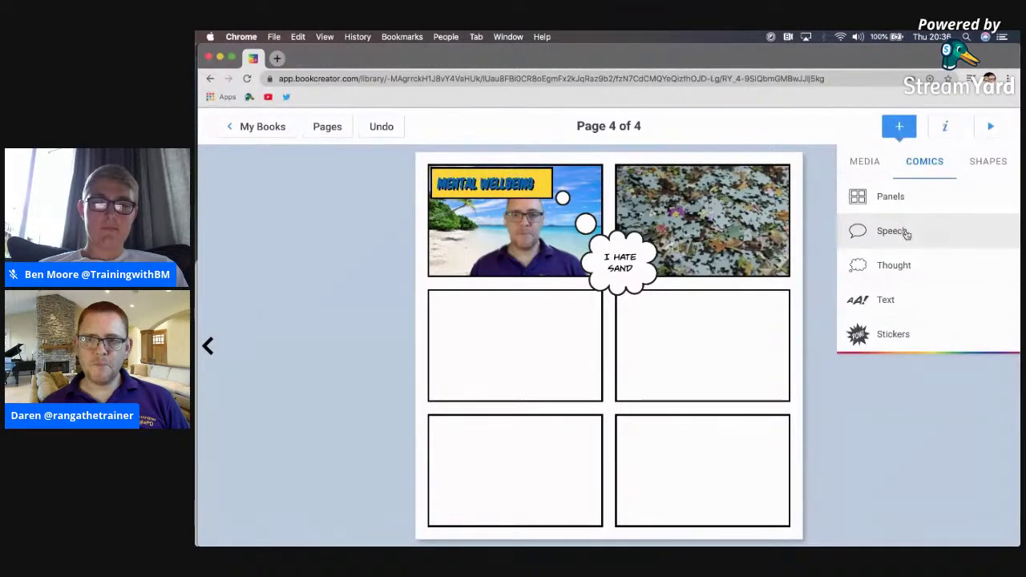
{"action": "left_click", "coordinate": [918, 338]}
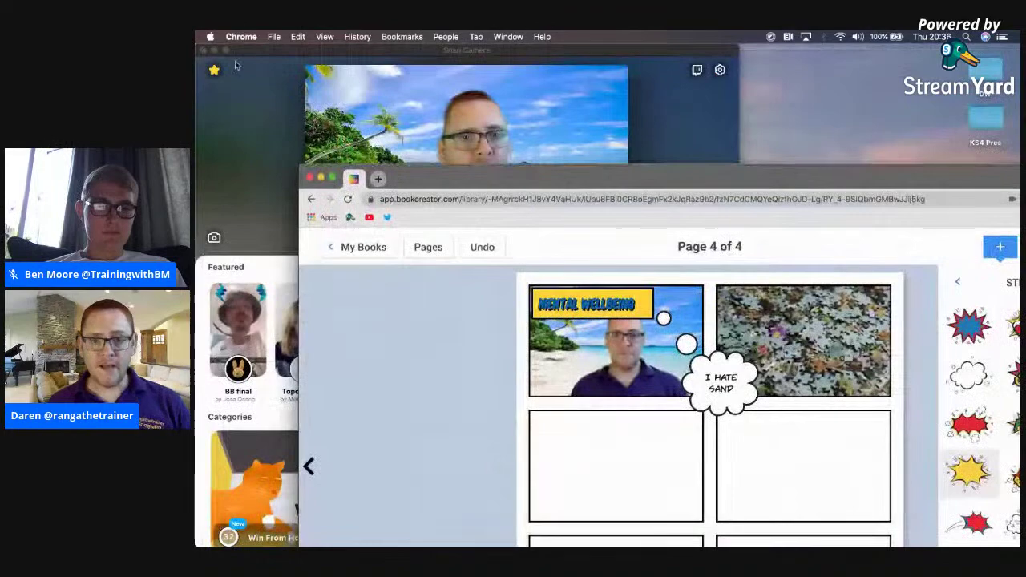
Close the Snap Camera window behind the enlarged browser window and turn the Snap Camera effect off
{"action": "left_click", "coordinate": [204, 50]}
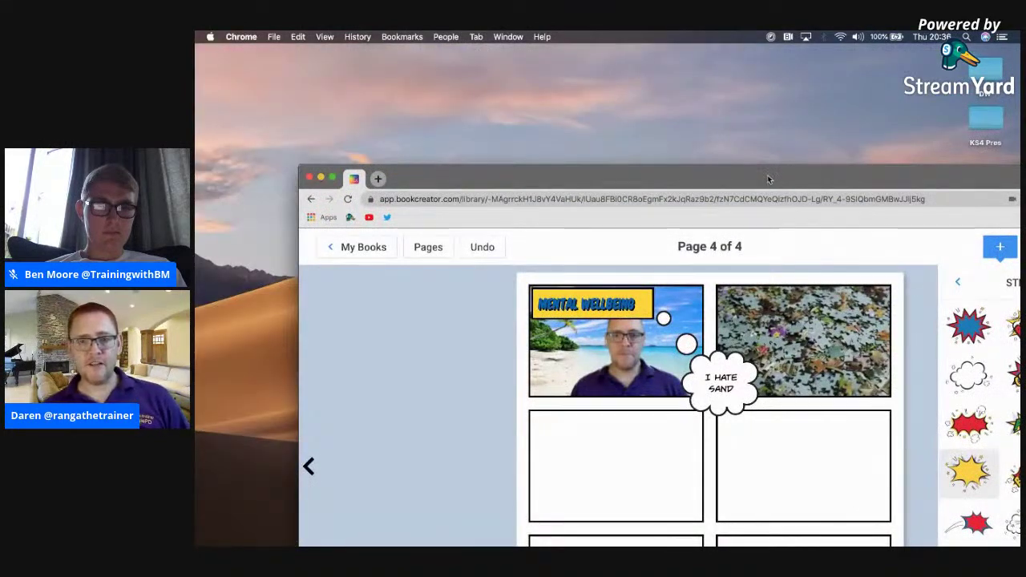
{"action": "left_click_drag", "start_coordinate": [799, 174], "coordinate": [796, 171]}
{"action": "double_click", "coordinate": [797, 171]}
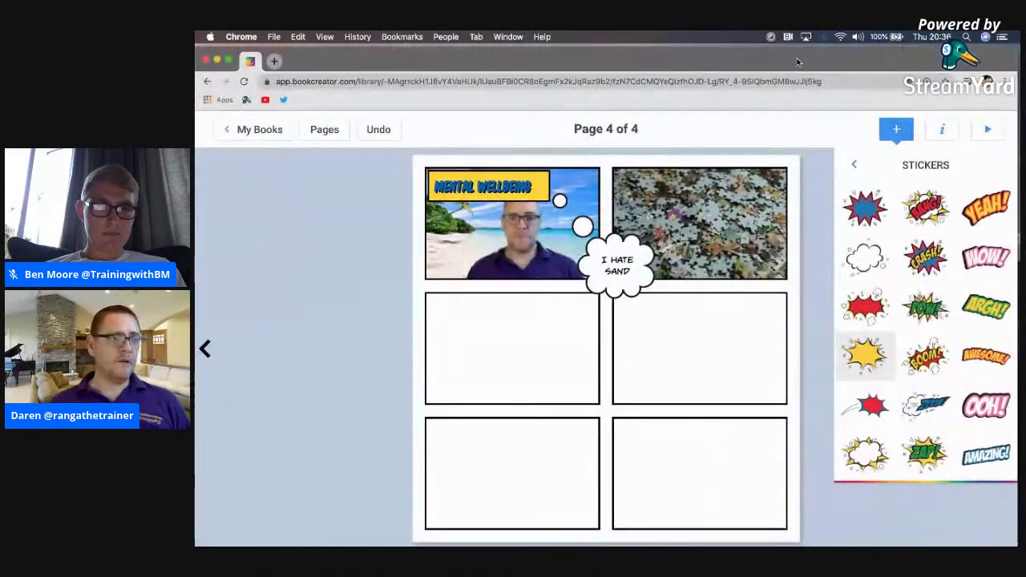
{"action": "left_click", "coordinate": [770, 36]}
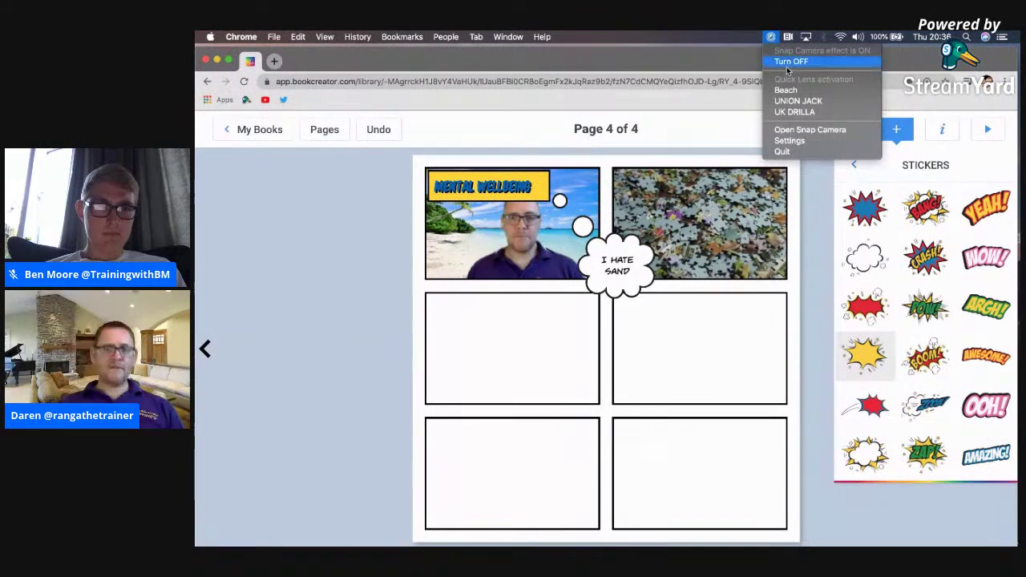
{"action": "left_click", "coordinate": [789, 62]}
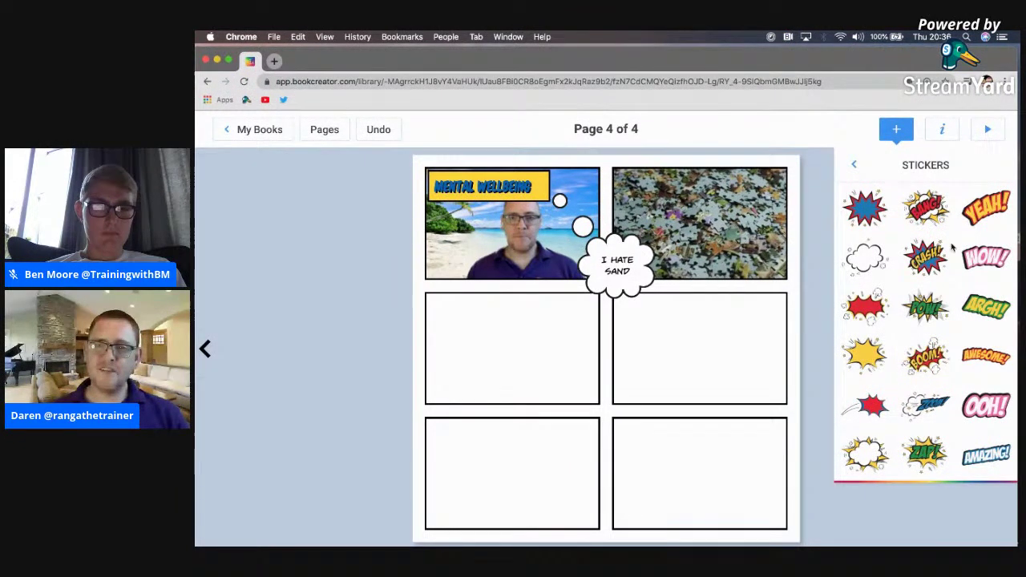
Add the "YEAH!" sticker and place it at a reduced size beside the man in the beach photo, below the title
{"action": "left_click", "coordinate": [986, 207]}
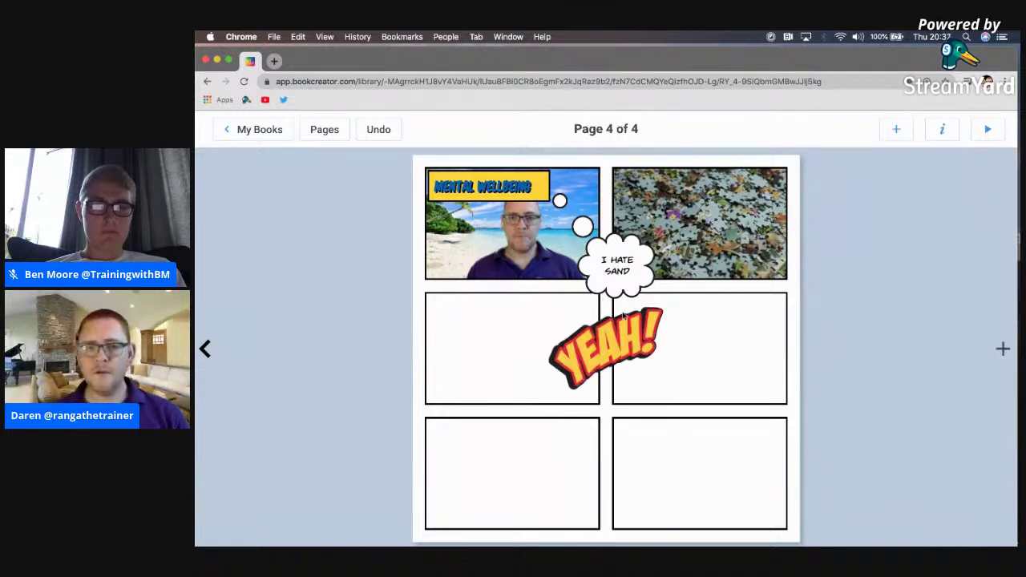
{"action": "left_click_drag", "start_coordinate": [609, 343], "coordinate": [534, 251]}
{"action": "left_click_drag", "start_coordinate": [611, 242], "coordinate": [441, 221]}
{"action": "left_click", "coordinate": [863, 246]}
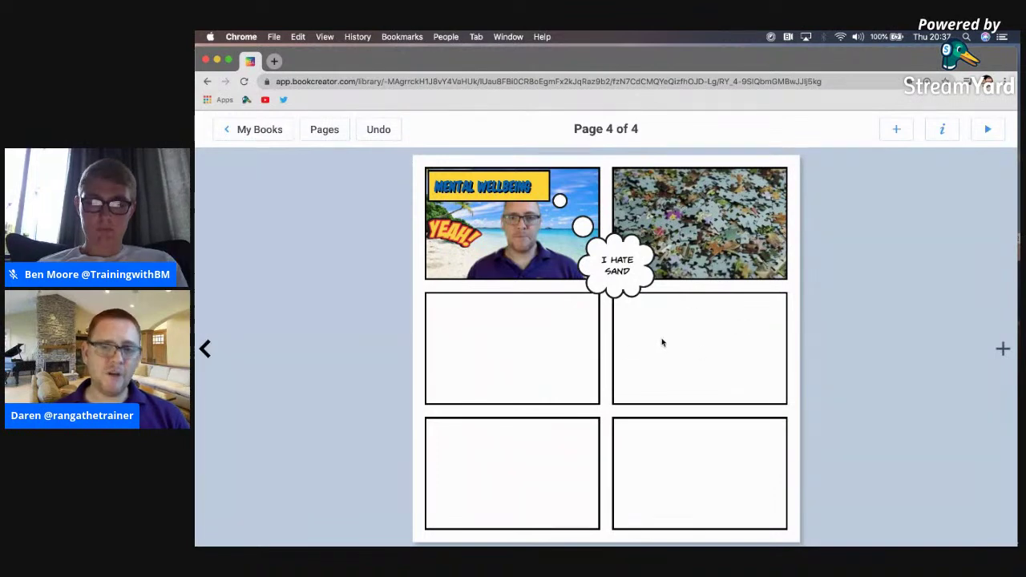
Unlock and delete the empty bottom-right comic panel
{"action": "left_click", "coordinate": [702, 454]}
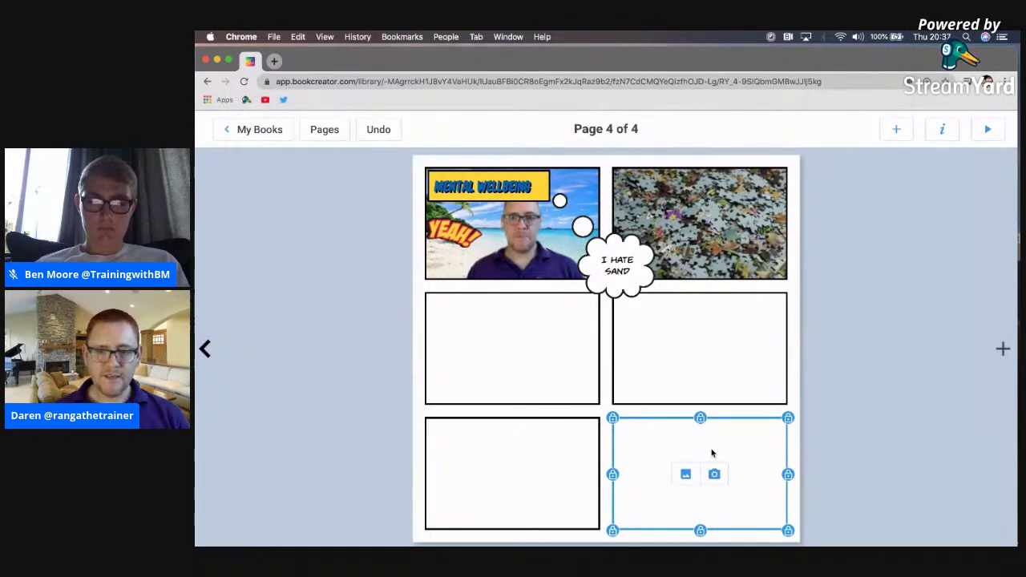
{"action": "right_click", "coordinate": [722, 422]}
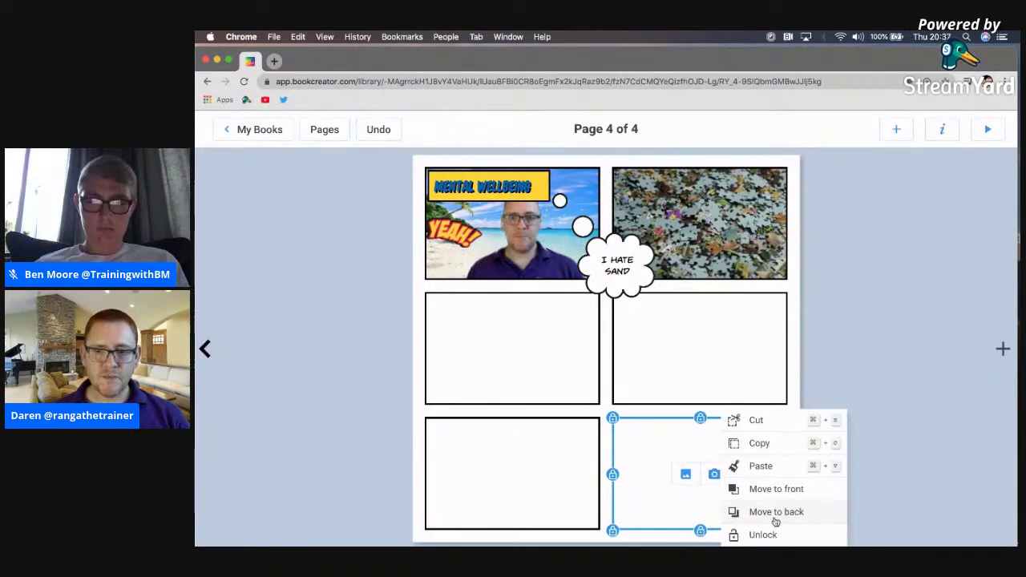
{"action": "left_click", "coordinate": [775, 534]}
{"action": "key", "text": "Delete"}
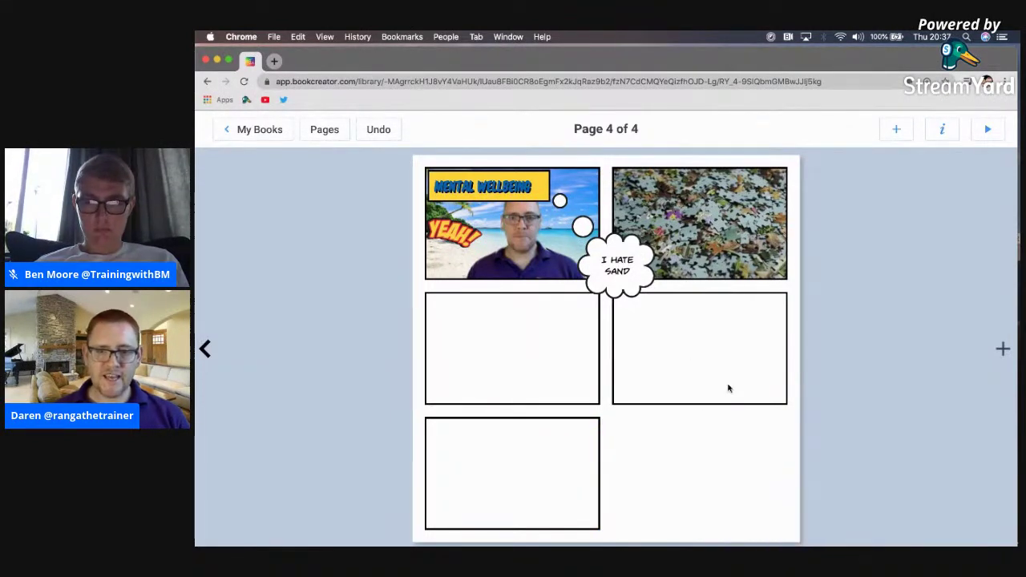
Unlock the middle-right panel, extend it down to the lower edge of the bottom-left panel, and lock it again
{"action": "right_click", "coordinate": [687, 362]}
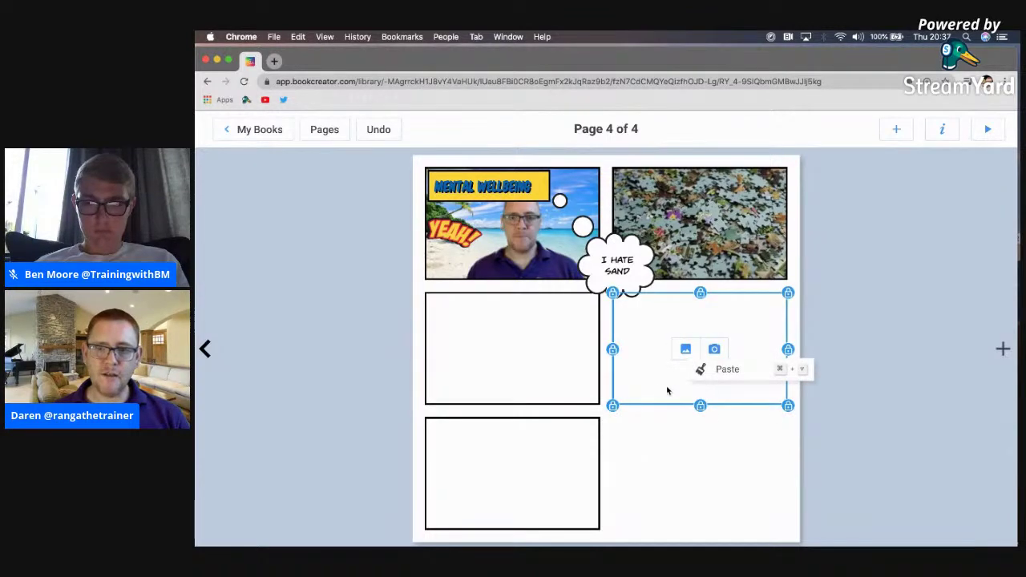
{"action": "right_click", "coordinate": [645, 387]}
{"action": "left_click", "coordinate": [686, 509]}
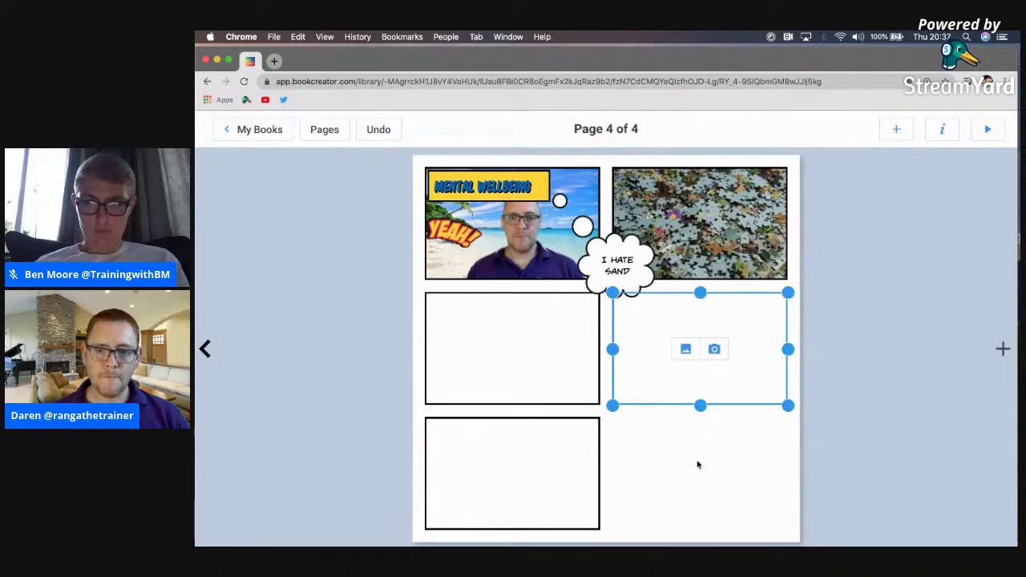
{"action": "left_click_drag", "start_coordinate": [701, 406], "coordinate": [700, 529]}
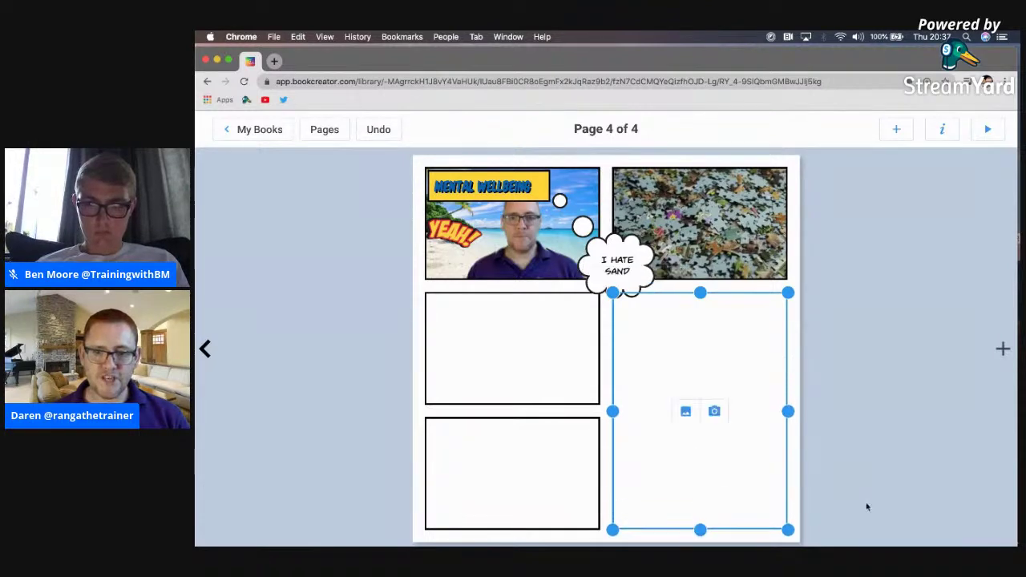
{"action": "right_click", "coordinate": [697, 455]}
{"action": "left_click", "coordinate": [739, 534]}
{"action": "left_click", "coordinate": [910, 440]}
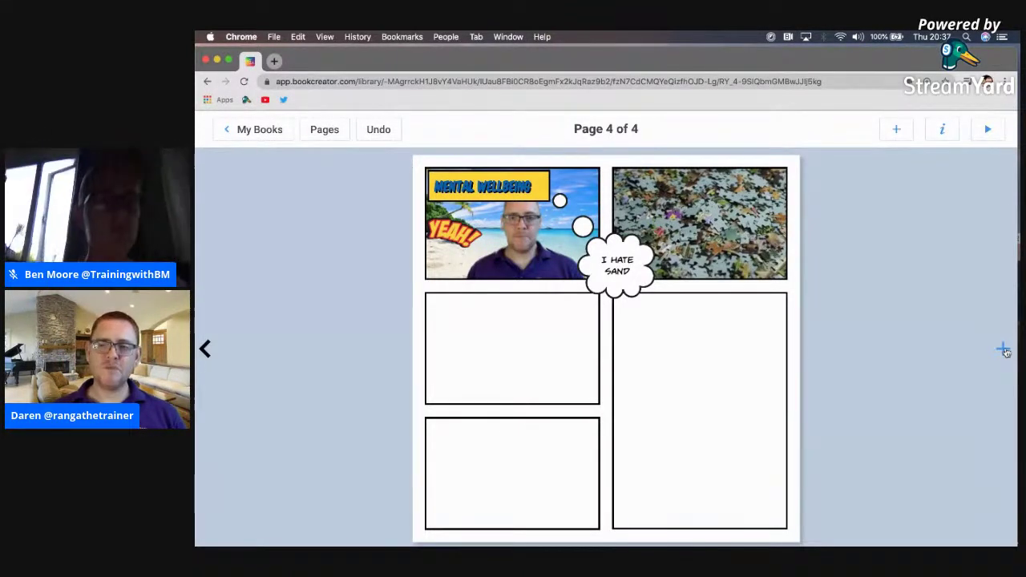
Select the empty bottom-left panel and open the web page embed option for importing media
{"action": "left_click", "coordinate": [486, 455]}
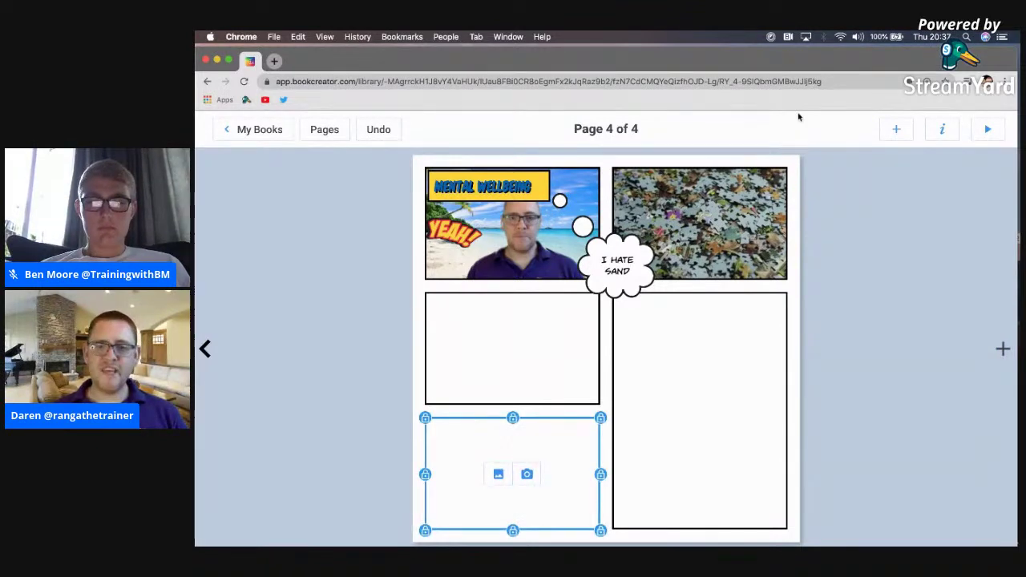
{"action": "left_click", "coordinate": [899, 129]}
{"action": "left_click", "coordinate": [862, 164]}
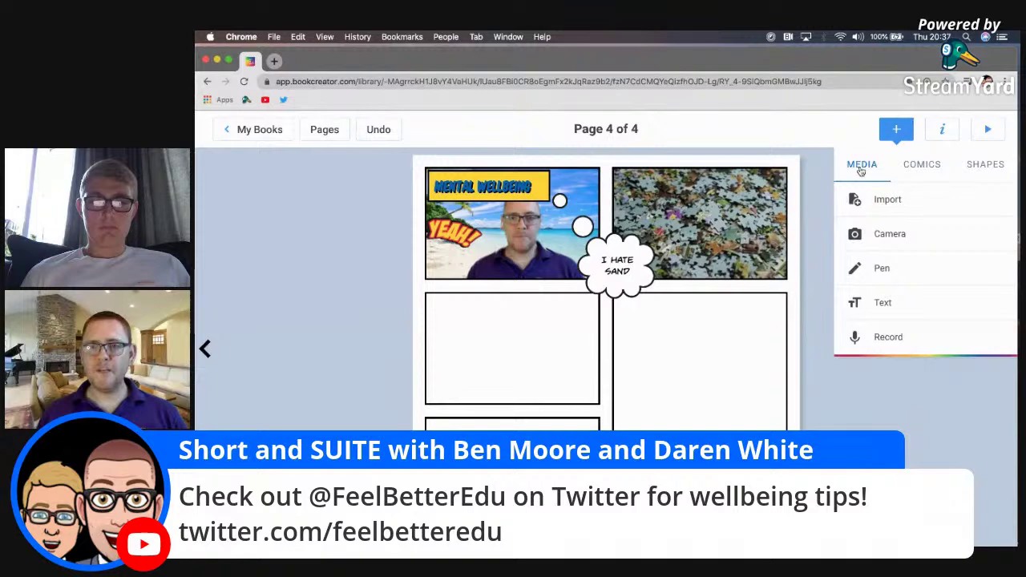
{"action": "left_click", "coordinate": [886, 202]}
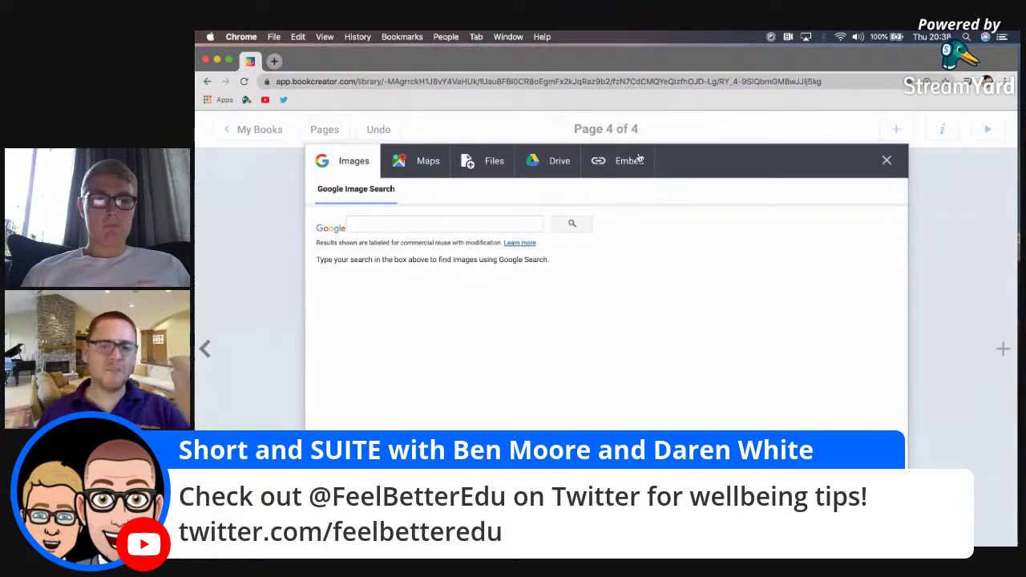
{"action": "left_click", "coordinate": [621, 163]}
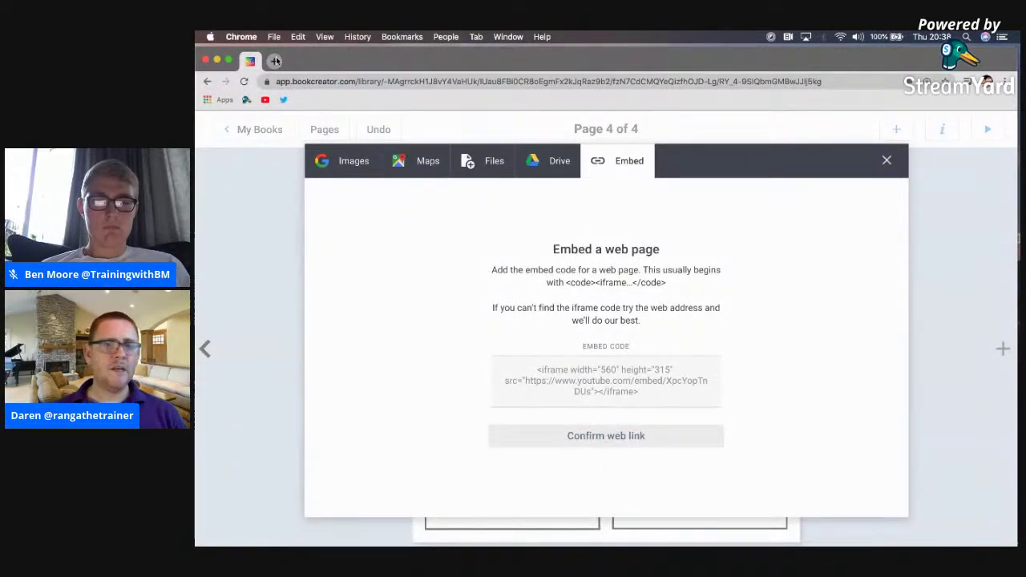
Open YouTube in a new browser tab and search for "yoga"
{"action": "left_click", "coordinate": [275, 61]}
{"action": "type", "text": "y"}
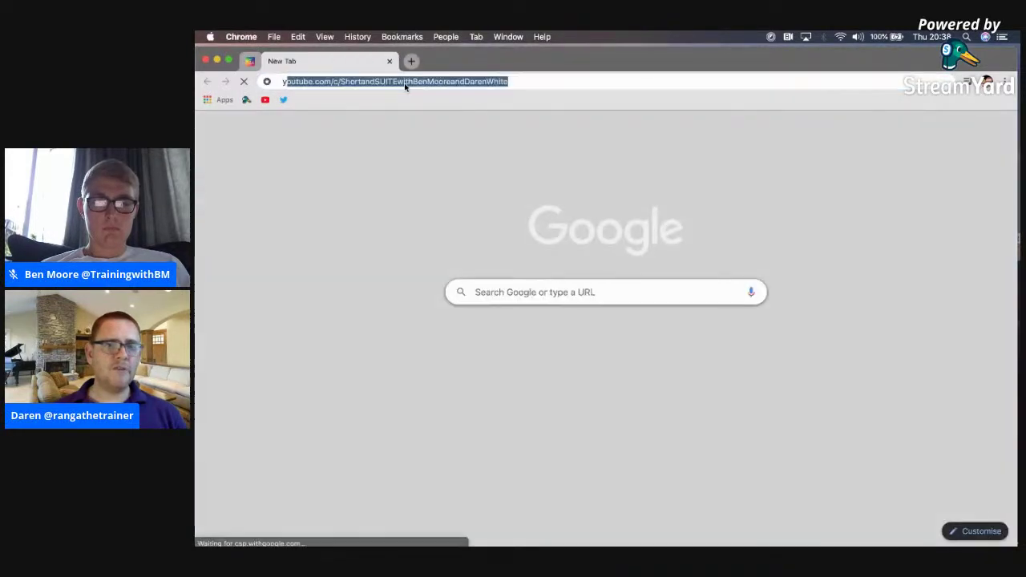
{"action": "type", "text": "outube"}
{"action": "key", "text": "Return"}
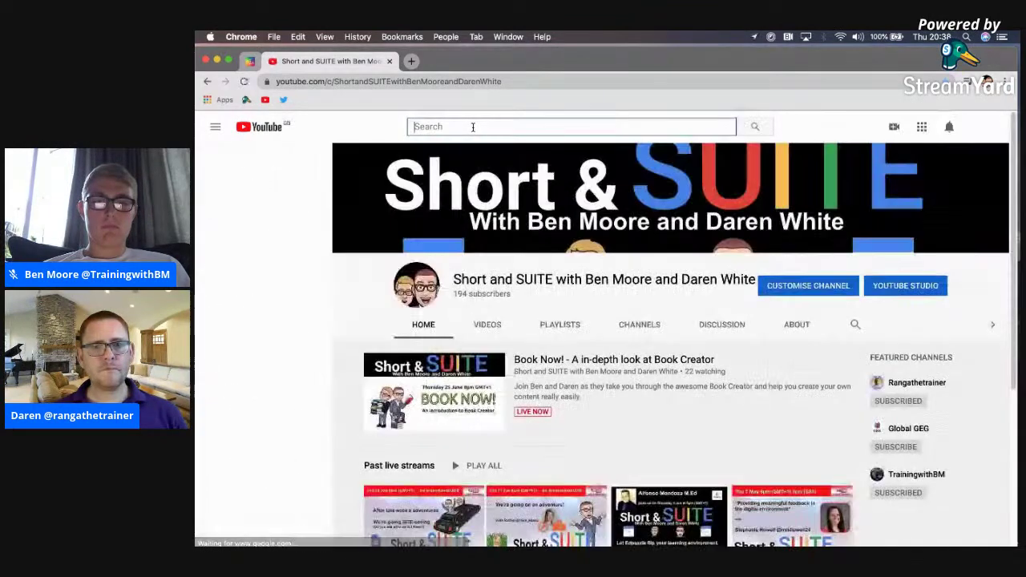
{"action": "left_click", "coordinate": [473, 126]}
{"action": "type", "text": "yoga"}
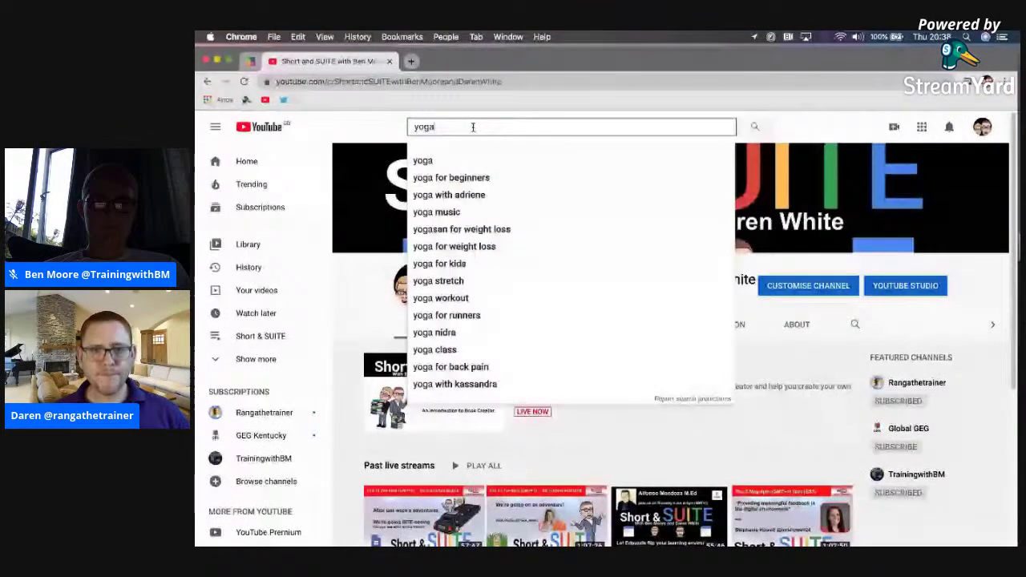
{"action": "key", "text": "Return"}
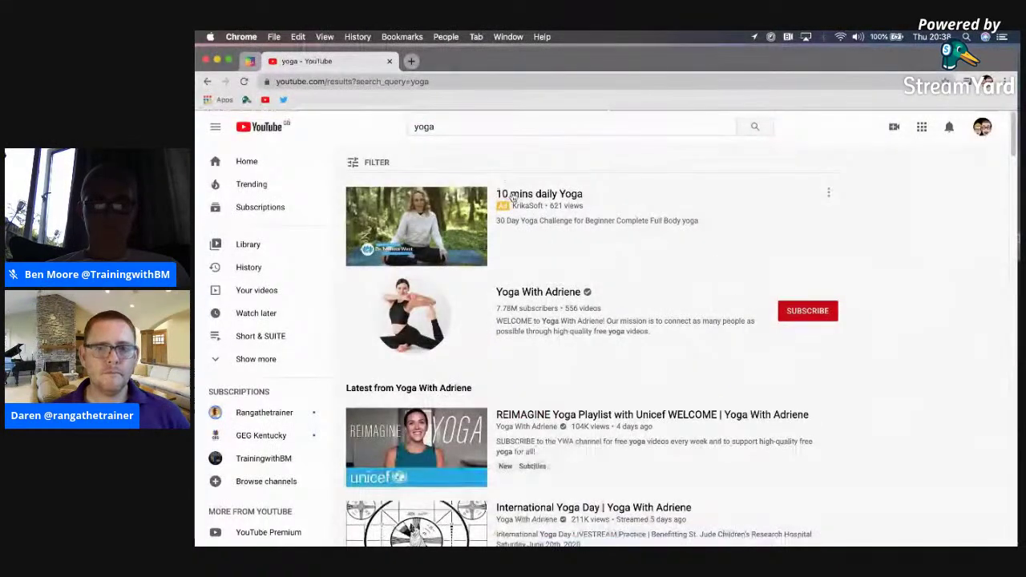
Open the video "20 min Full Body STRETCH/YOGA for STRESS & ANXIETY Relief" and copy its share link
{"action": "scroll", "coordinate": [552, 311], "scroll_direction": "down", "scroll_amount": 1}
{"action": "scroll", "coordinate": [551, 311], "scroll_direction": "down", "scroll_amount": 8}
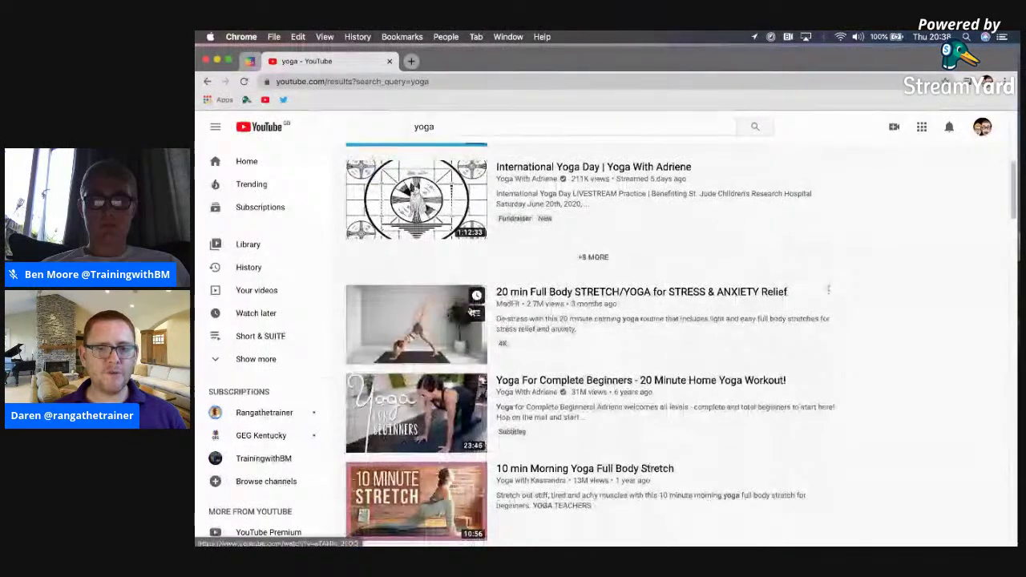
{"action": "left_click", "coordinate": [409, 335]}
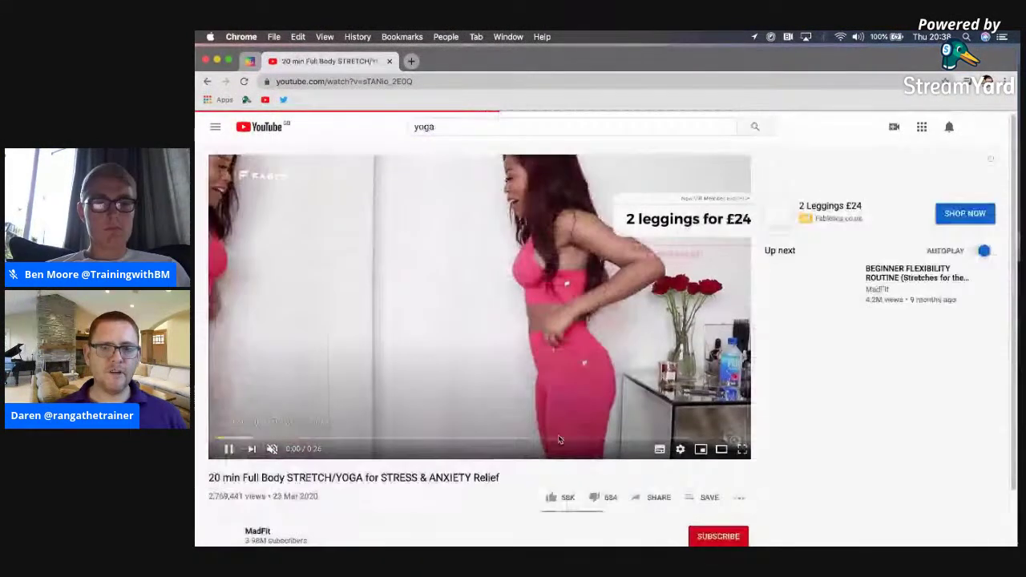
{"action": "scroll", "coordinate": [709, 418], "scroll_direction": "down", "scroll_amount": 2}
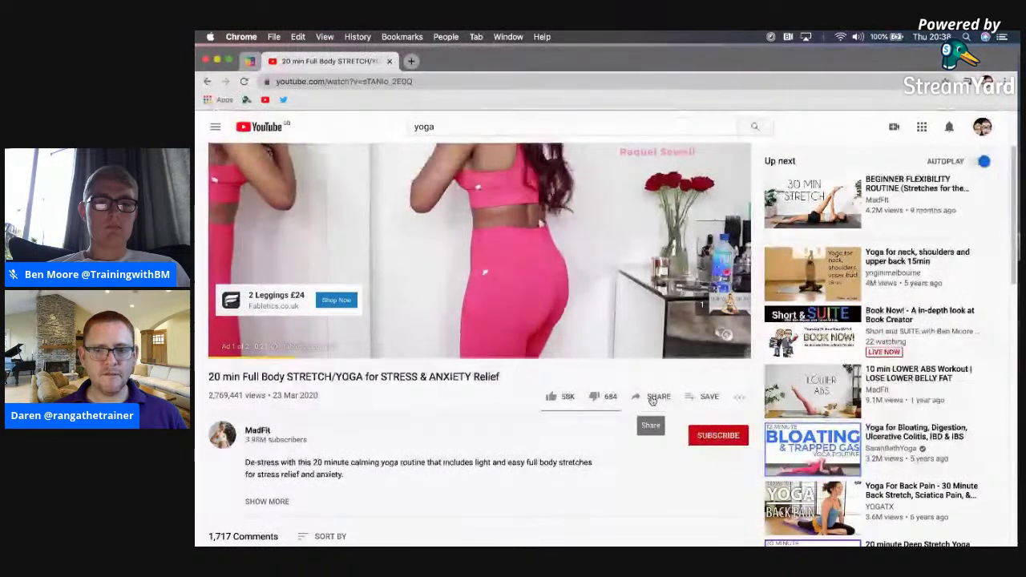
{"action": "left_click", "coordinate": [652, 401]}
{"action": "left_click", "coordinate": [713, 351]}
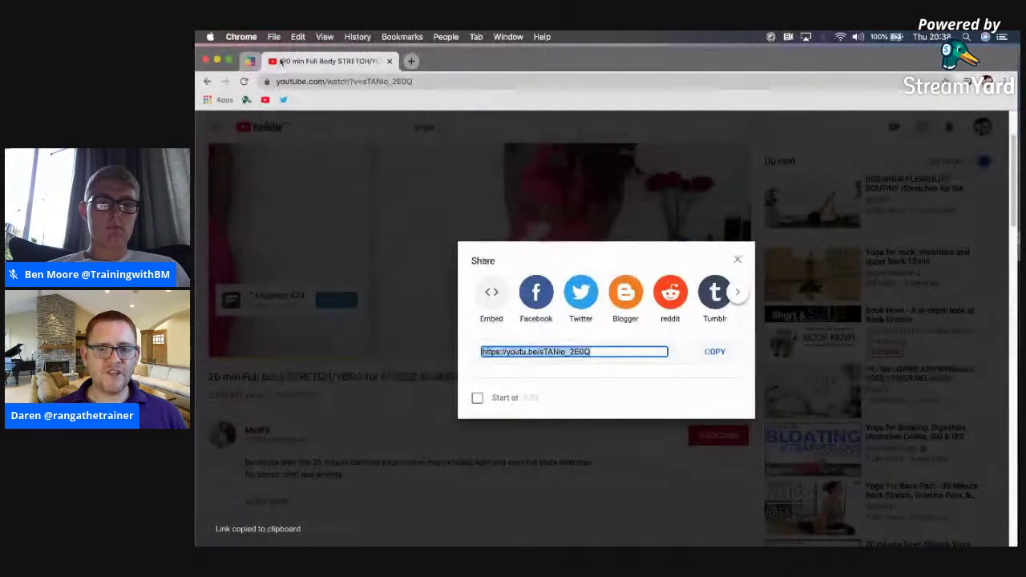
Return to Book Creator, submit the copied video link as the embed code, and set the web page title to "Yoga"
{"action": "left_click", "coordinate": [250, 61]}
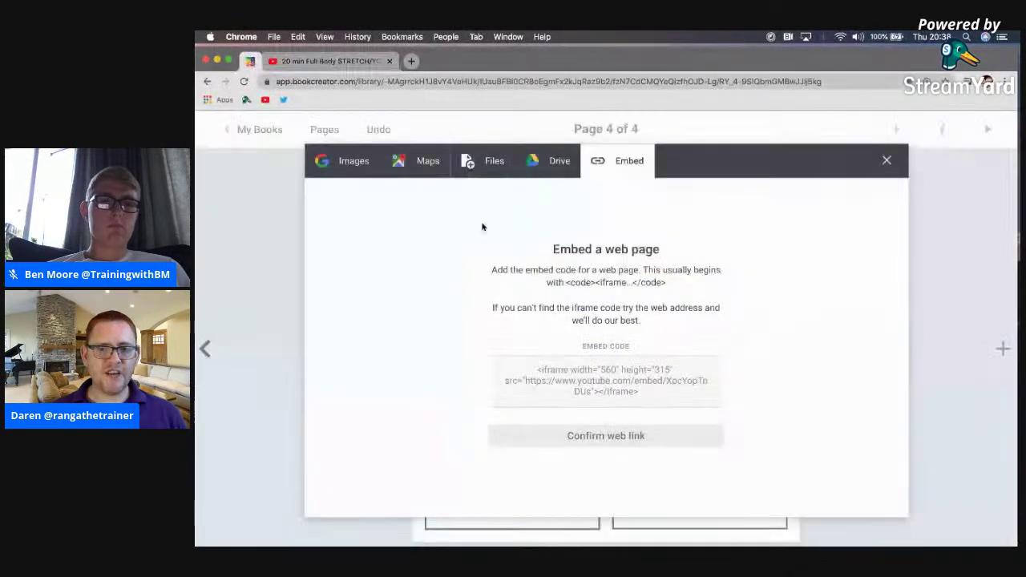
{"action": "left_click", "coordinate": [574, 380]}
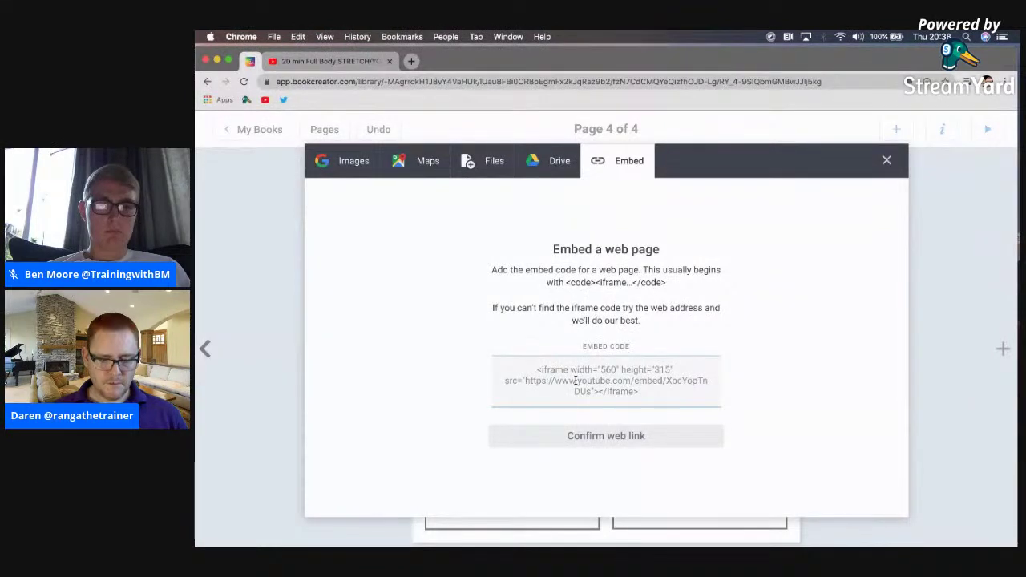
{"action": "key", "text": "super+v"}
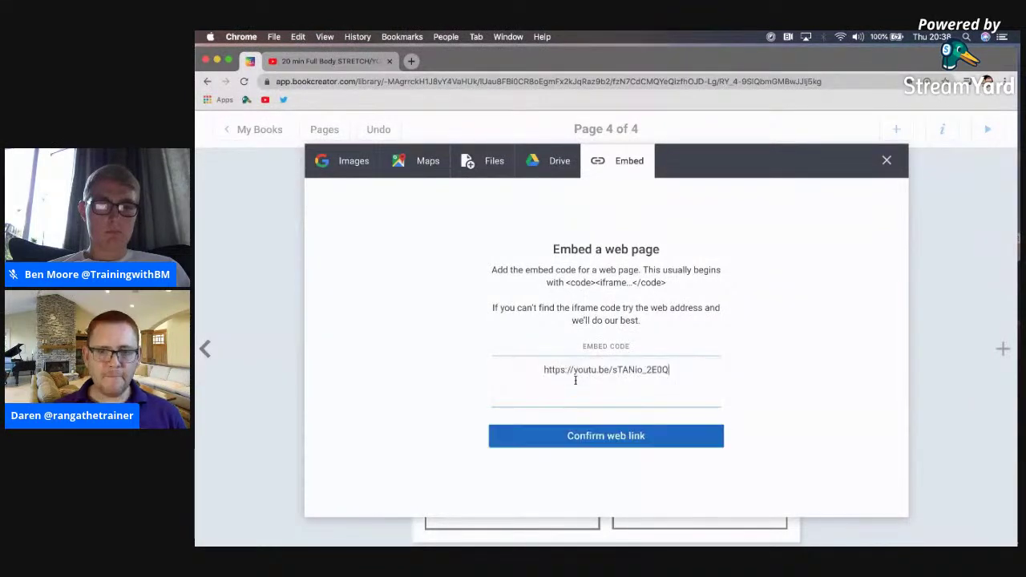
{"action": "left_click", "coordinate": [605, 436]}
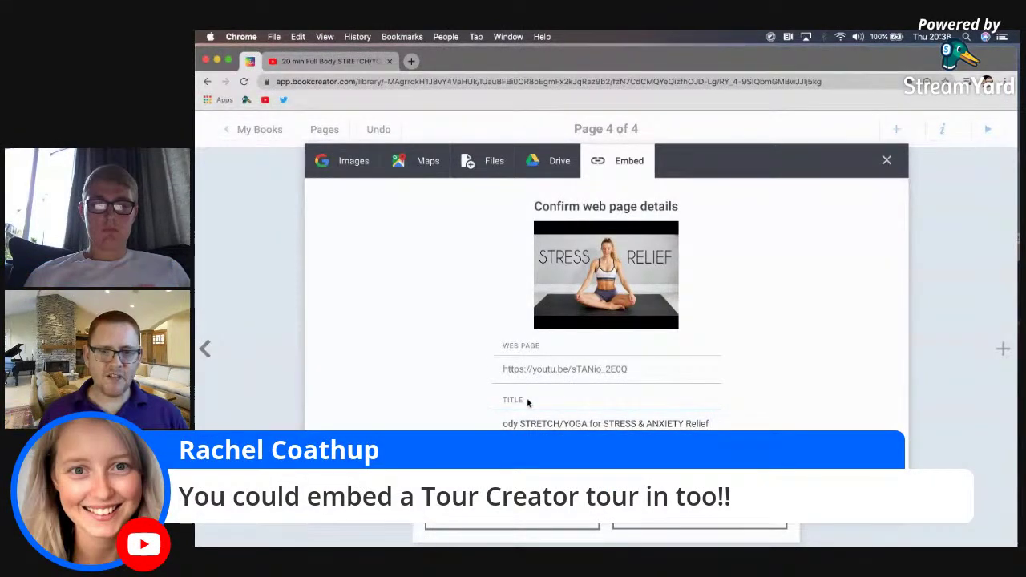
{"action": "triple_click", "coordinate": [574, 423]}
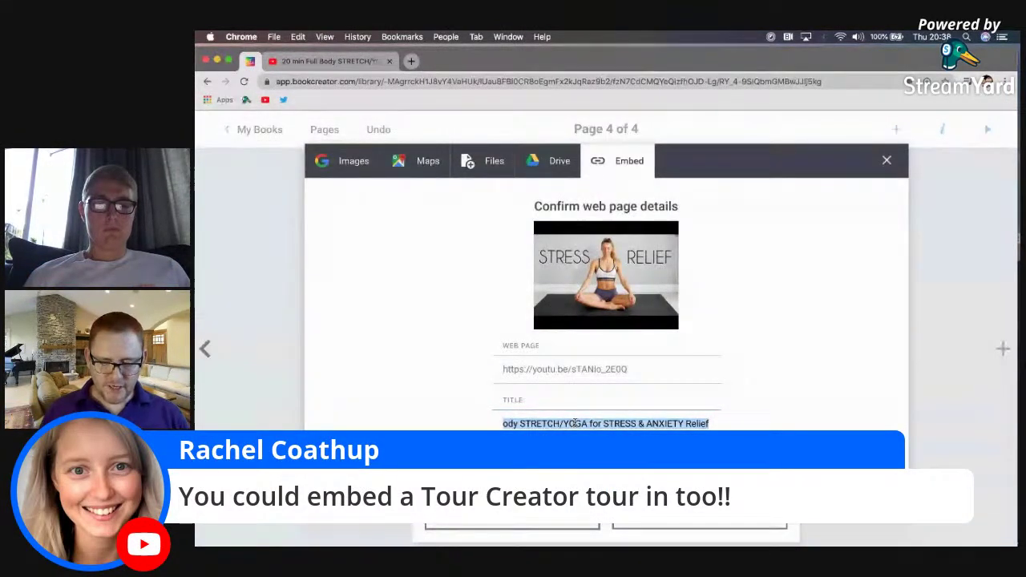
{"action": "type", "text": "Yoga"}
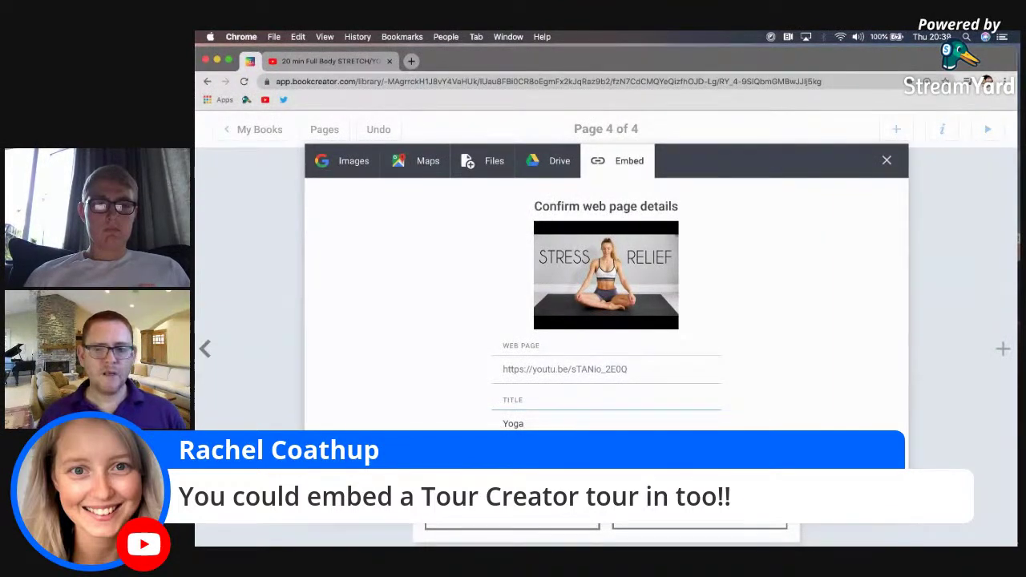
Insert the embedded Yoga video and resize and position it inside the frame of the middle-left panel
{"action": "key", "text": "Return"}
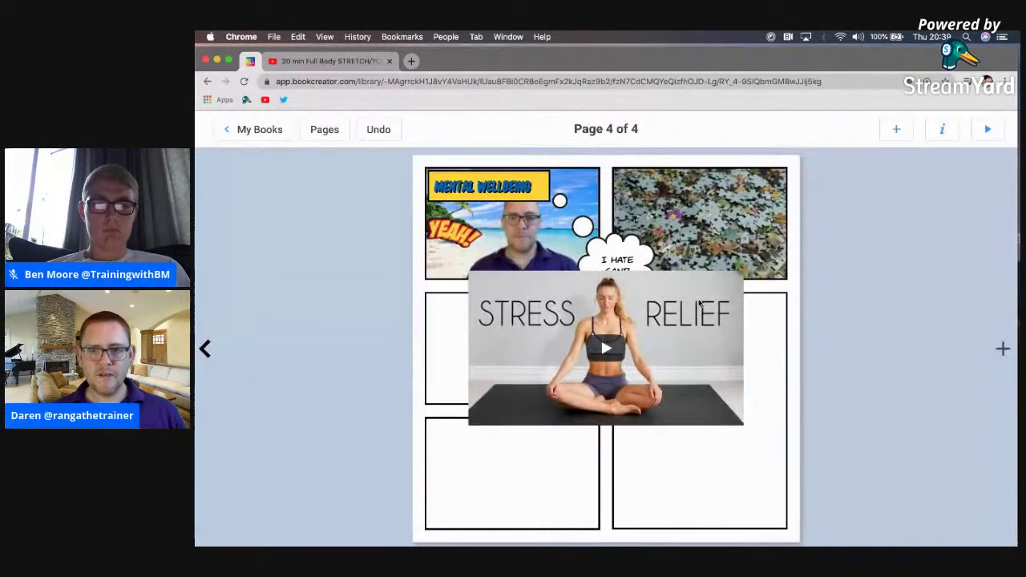
{"action": "left_click_drag", "start_coordinate": [688, 319], "coordinate": [666, 362]}
{"action": "left_click_drag", "start_coordinate": [724, 316], "coordinate": [607, 366]}
{"action": "left_click_drag", "start_coordinate": [585, 423], "coordinate": [596, 400]}
{"action": "left_click_drag", "start_coordinate": [594, 338], "coordinate": [594, 345]}
{"action": "left_click", "coordinate": [895, 350]}
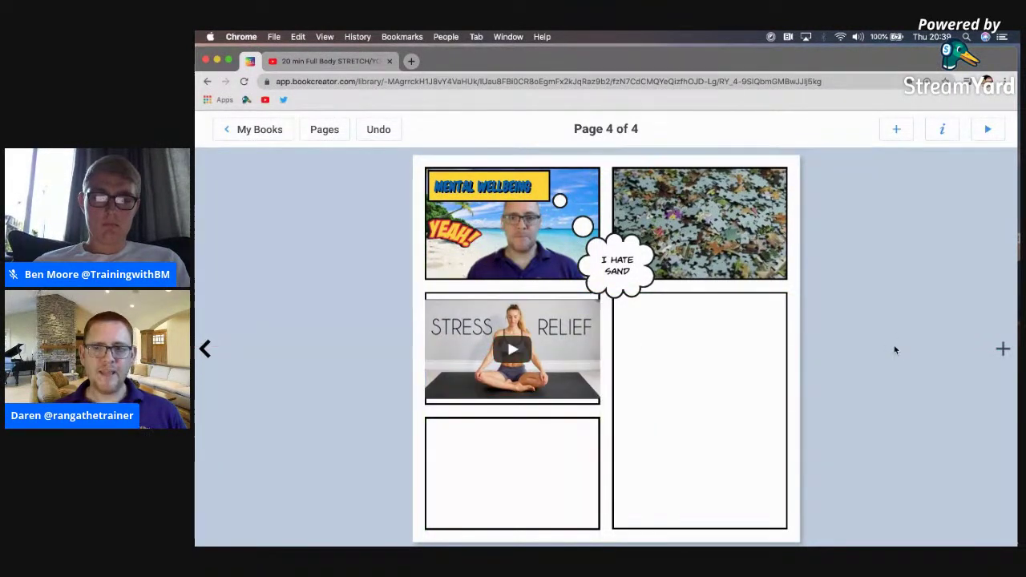
{"action": "left_click", "coordinate": [528, 335]}
{"action": "left_click_drag", "start_coordinate": [599, 299], "coordinate": [571, 328]}
{"action": "left_click", "coordinate": [893, 359]}
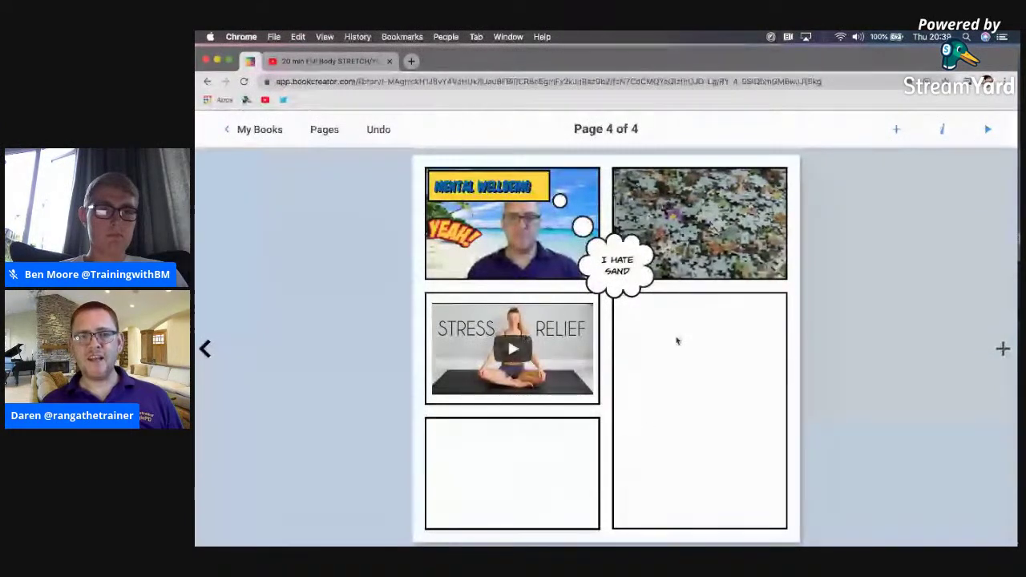
Start importing a map for page 4 and search for the place "florida"
{"action": "left_click", "coordinate": [896, 129]}
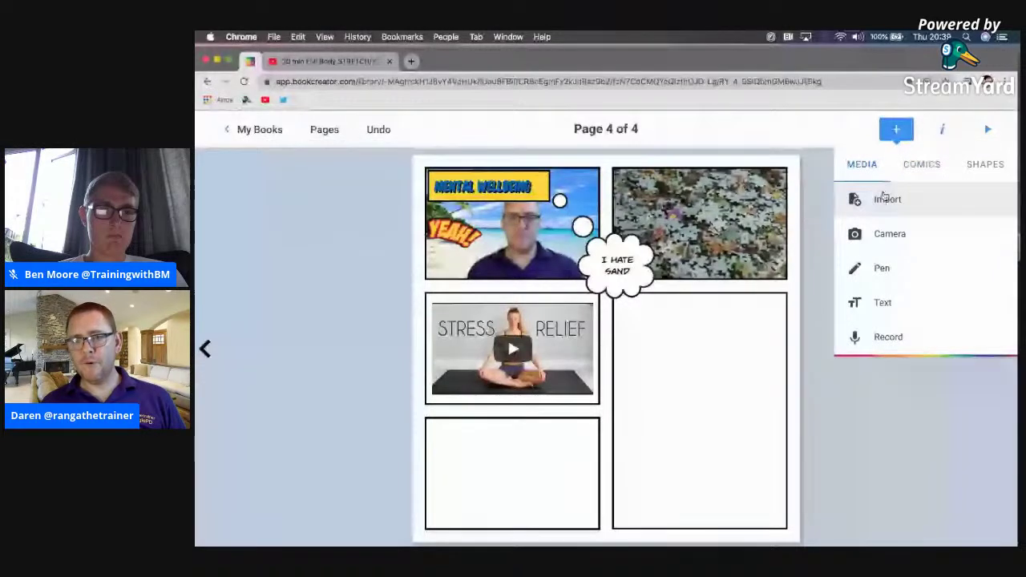
{"action": "left_click", "coordinate": [886, 198]}
{"action": "left_click", "coordinate": [427, 162]}
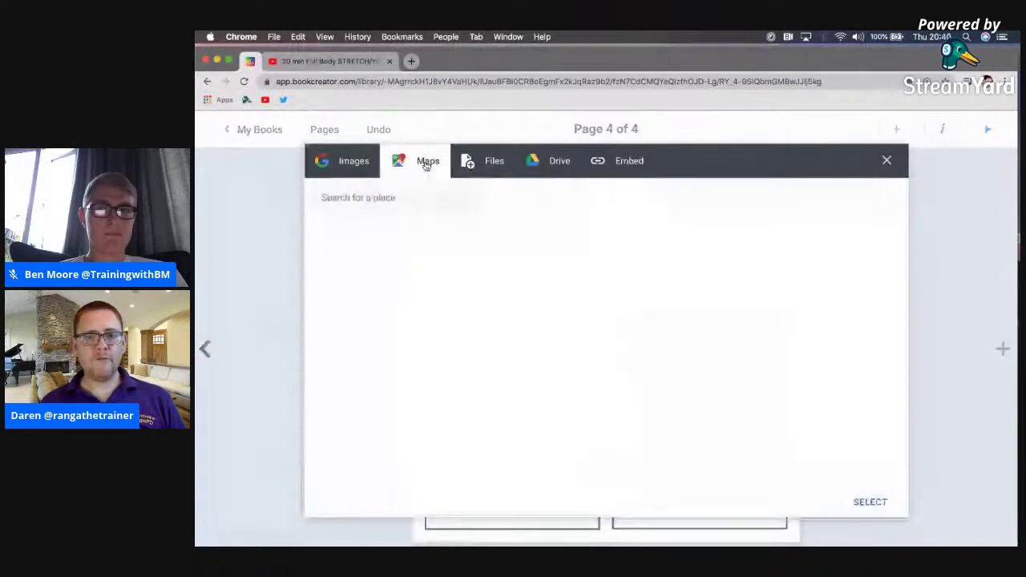
{"action": "left_click", "coordinate": [390, 198]}
{"action": "type", "text": "florida"}
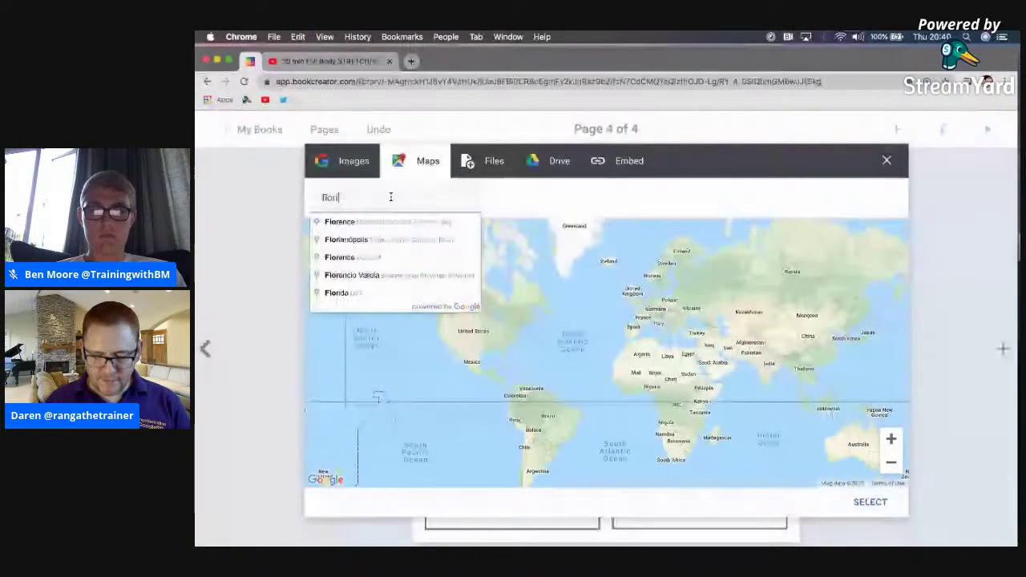
{"action": "key", "text": "Return"}
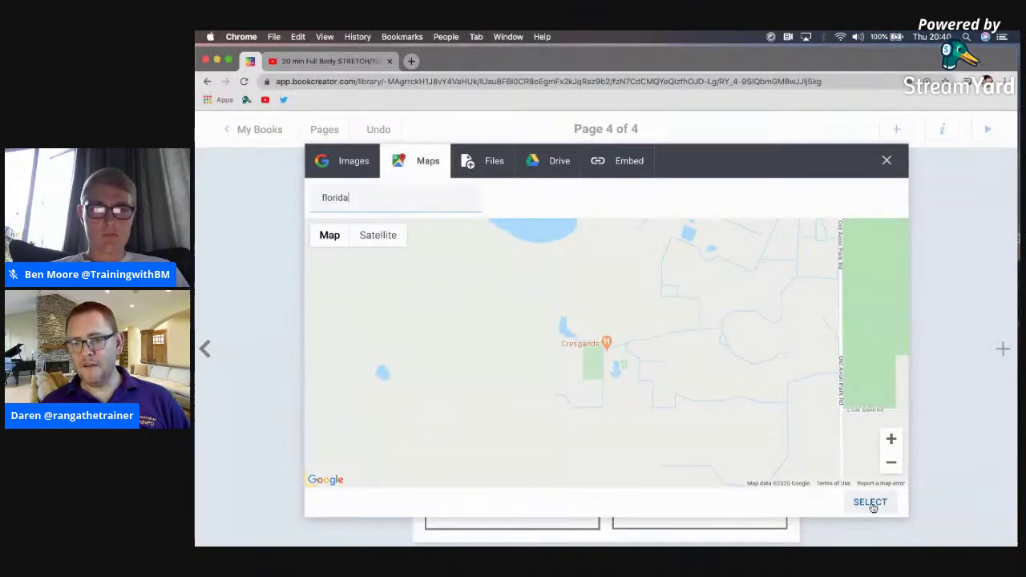
Zoom the map out to the whole Florida peninsula, switch it to Satellite view, and insert it on the page
{"action": "left_click", "coordinate": [891, 464]}
{"action": "left_click", "coordinate": [891, 464]}
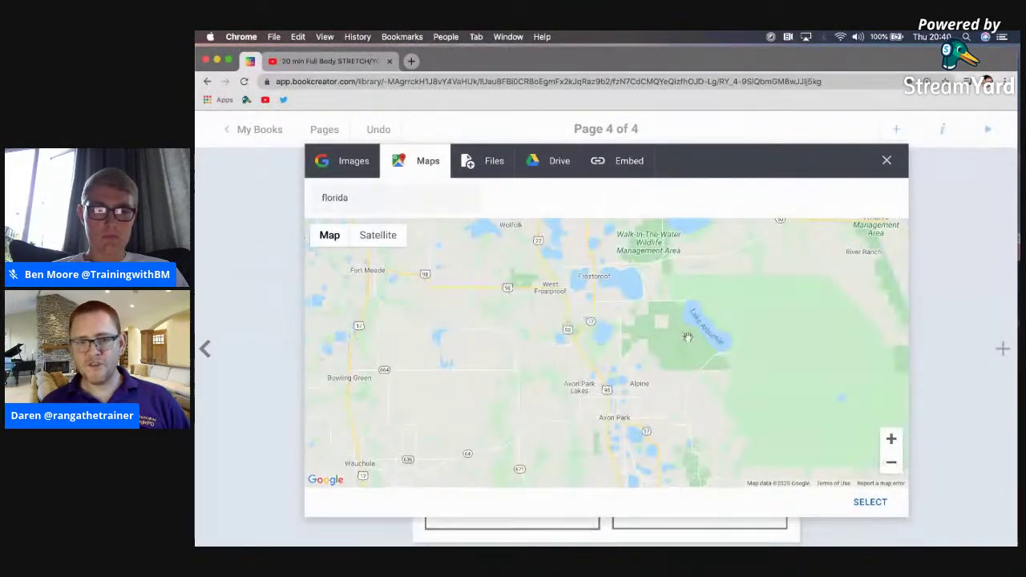
{"action": "left_click", "coordinate": [893, 468]}
{"action": "left_click", "coordinate": [893, 468]}
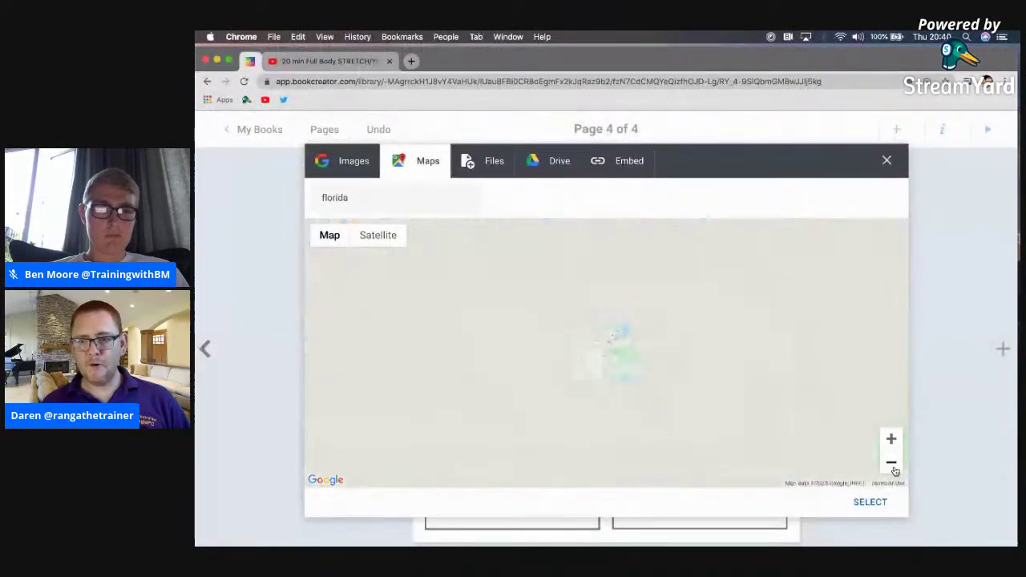
{"action": "left_click", "coordinate": [382, 242]}
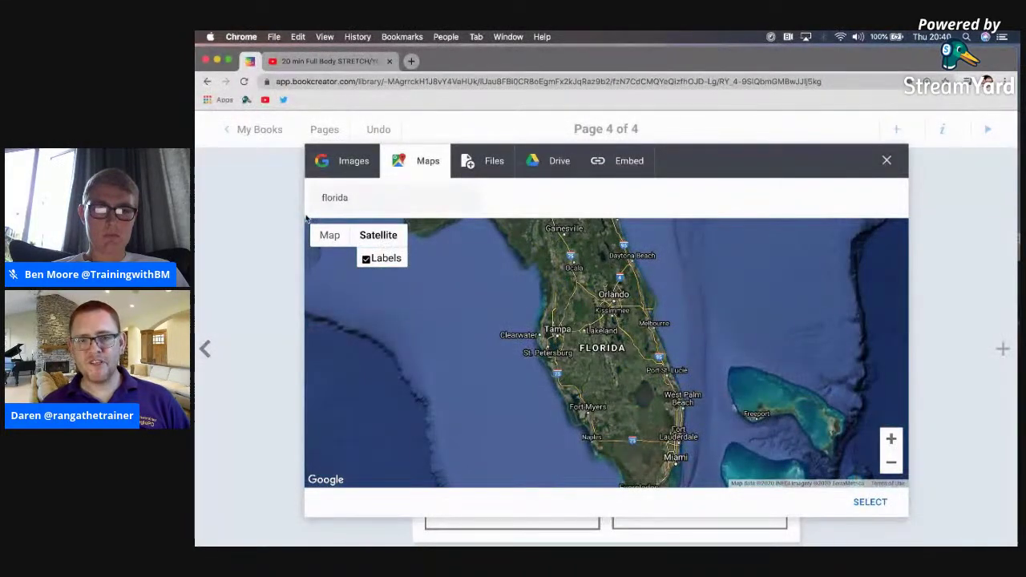
{"action": "left_click", "coordinate": [870, 502]}
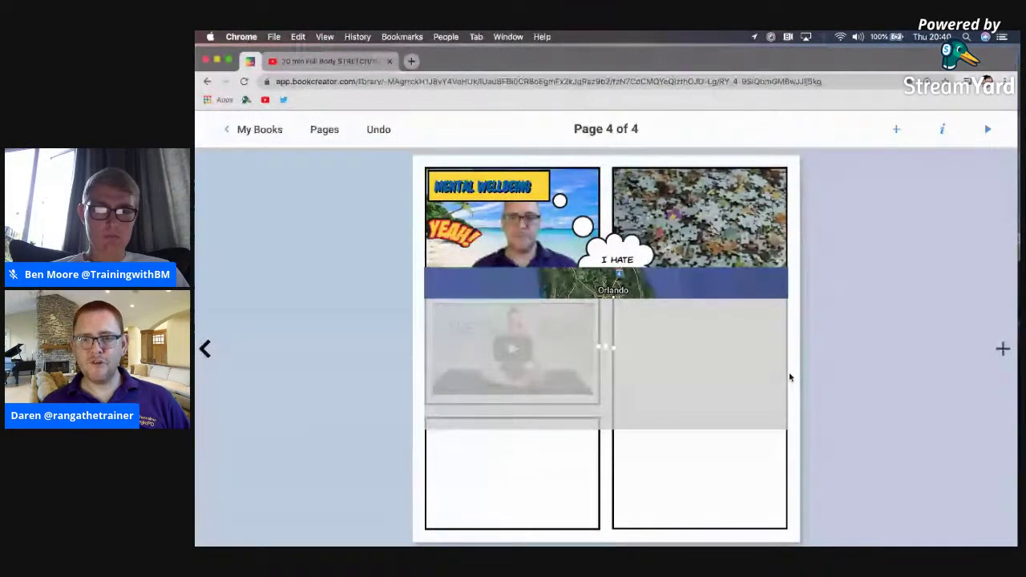
Resize the Florida map and move it so that it fills the empty panel below the yoga video
{"action": "left_click", "coordinate": [751, 301]}
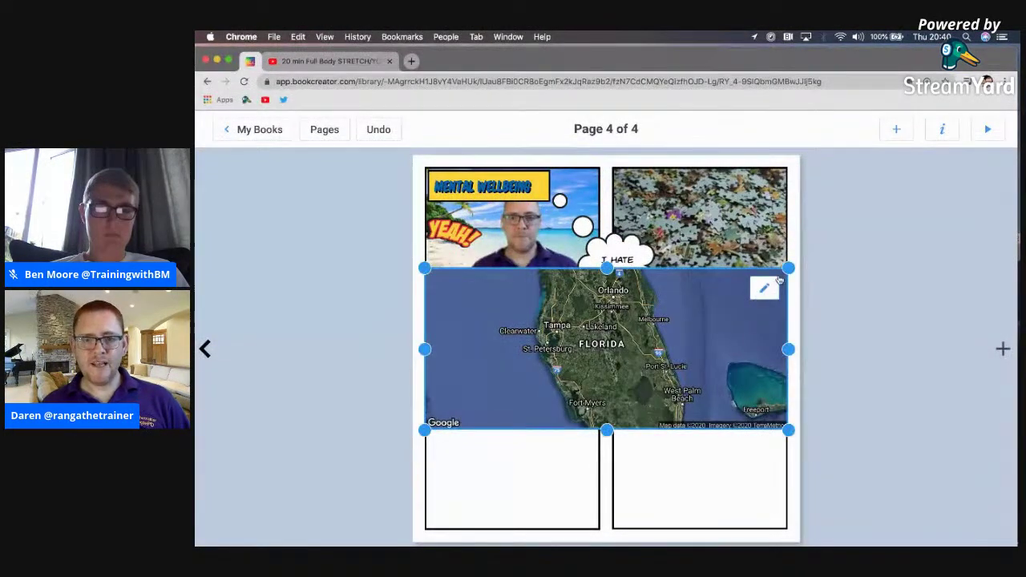
{"action": "left_click_drag", "start_coordinate": [788, 268], "coordinate": [601, 279]}
{"action": "left_click_drag", "start_coordinate": [550, 343], "coordinate": [550, 446]}
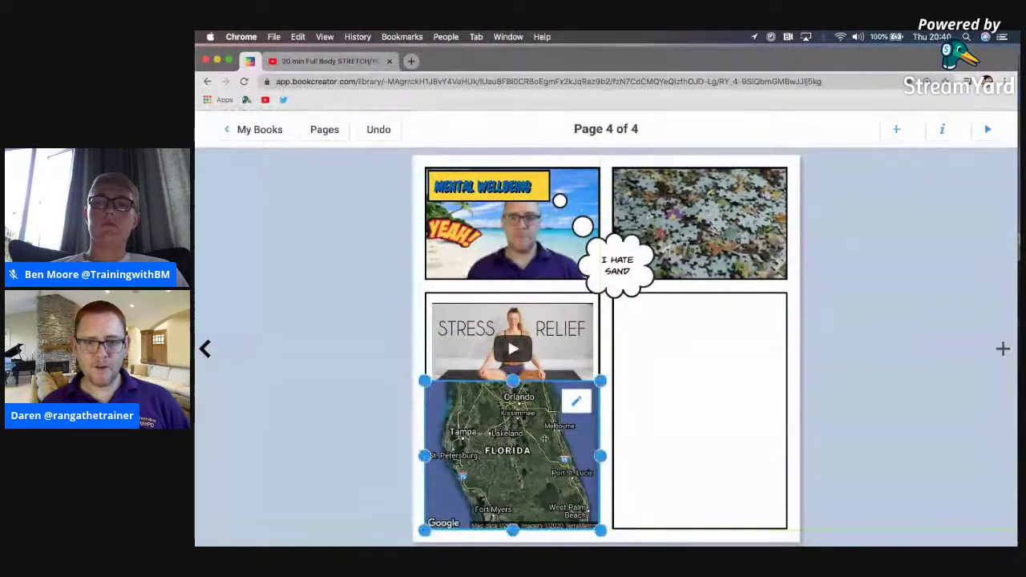
{"action": "left_click_drag", "start_coordinate": [513, 378], "coordinate": [513, 418]}
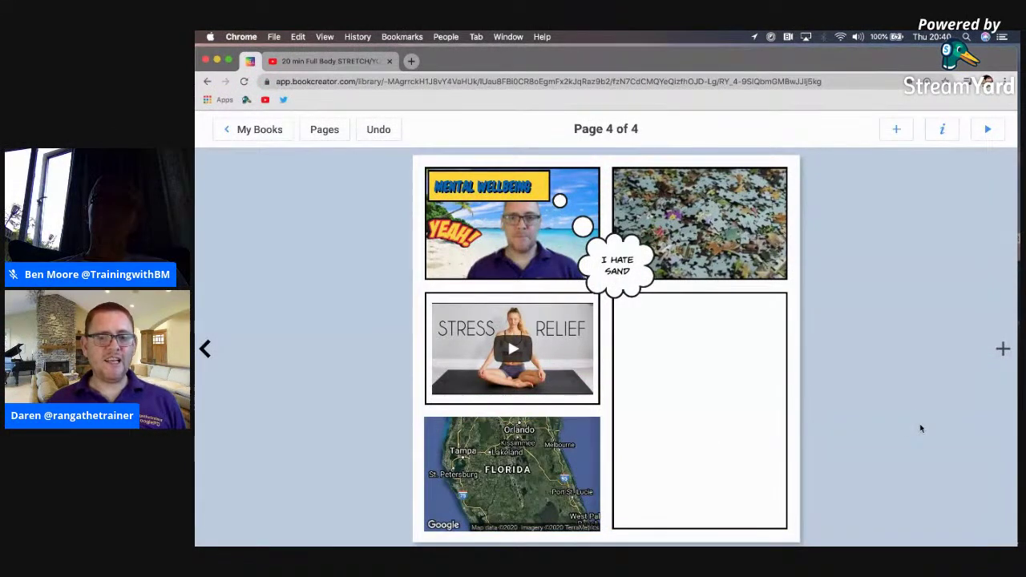
{"action": "left_click", "coordinate": [513, 481]}
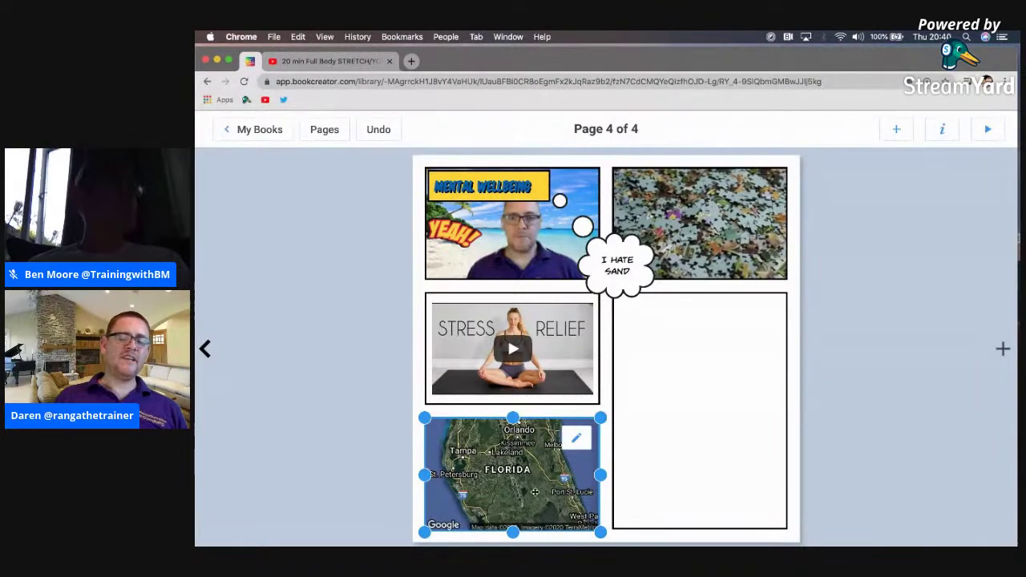
{"action": "left_click", "coordinate": [869, 426]}
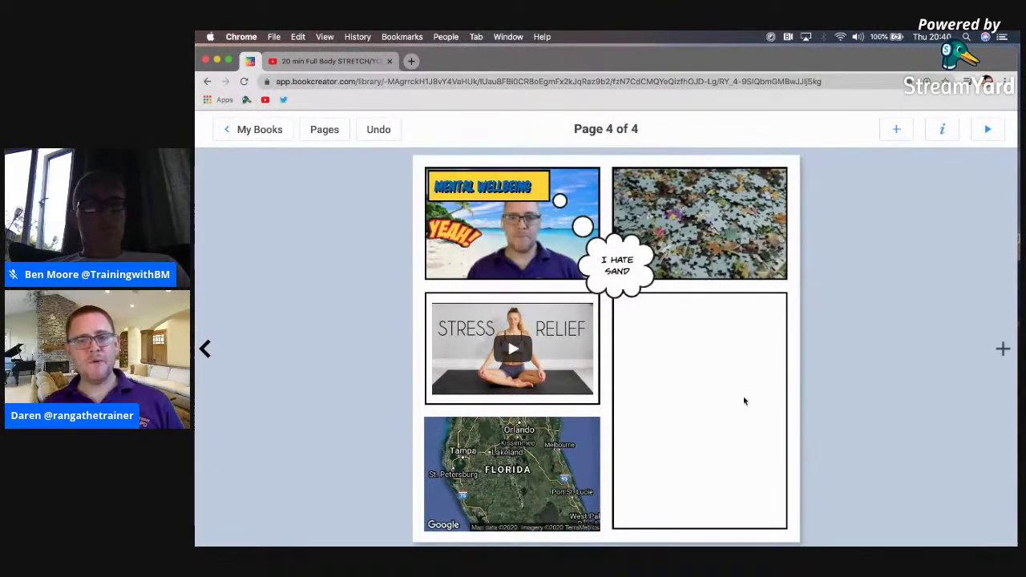
Apply the recent purple geometric background to page 4
{"action": "left_click", "coordinate": [942, 130]}
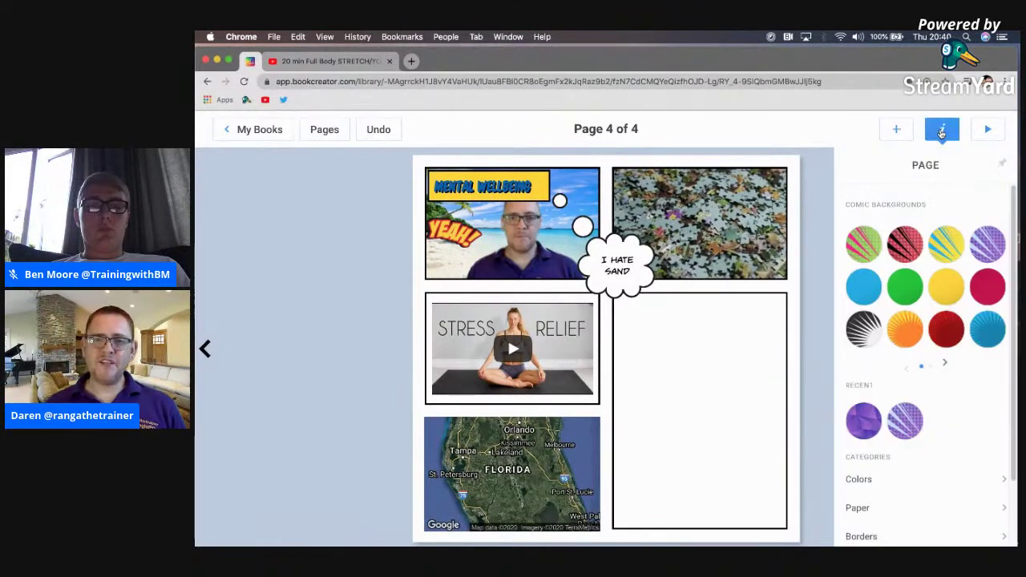
{"action": "left_click", "coordinate": [862, 425]}
{"action": "left_click", "coordinate": [819, 378]}
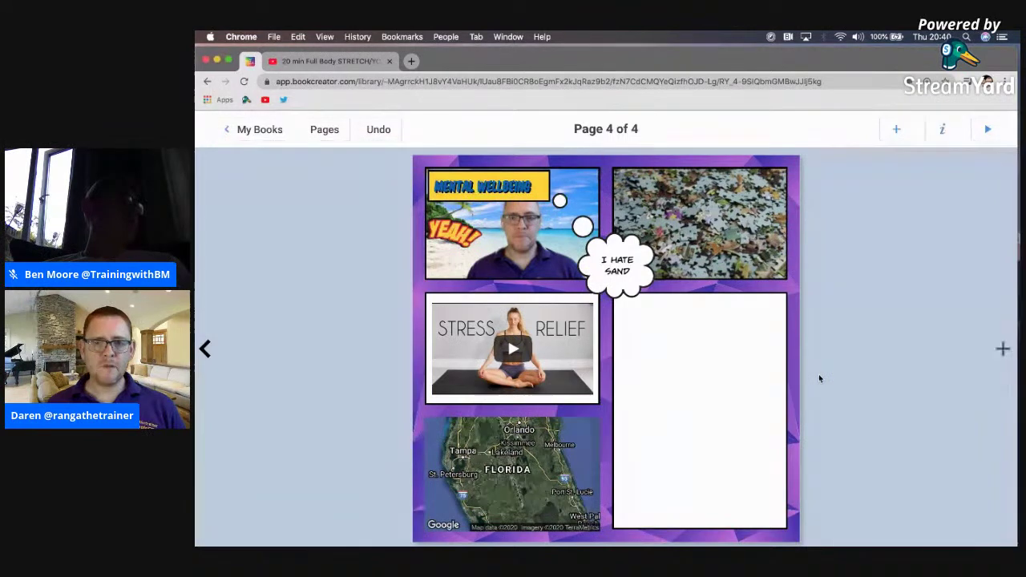
Add a new page 5 and apply the comic panel layout with three slanted horizontal panels
{"action": "left_click", "coordinate": [1002, 346]}
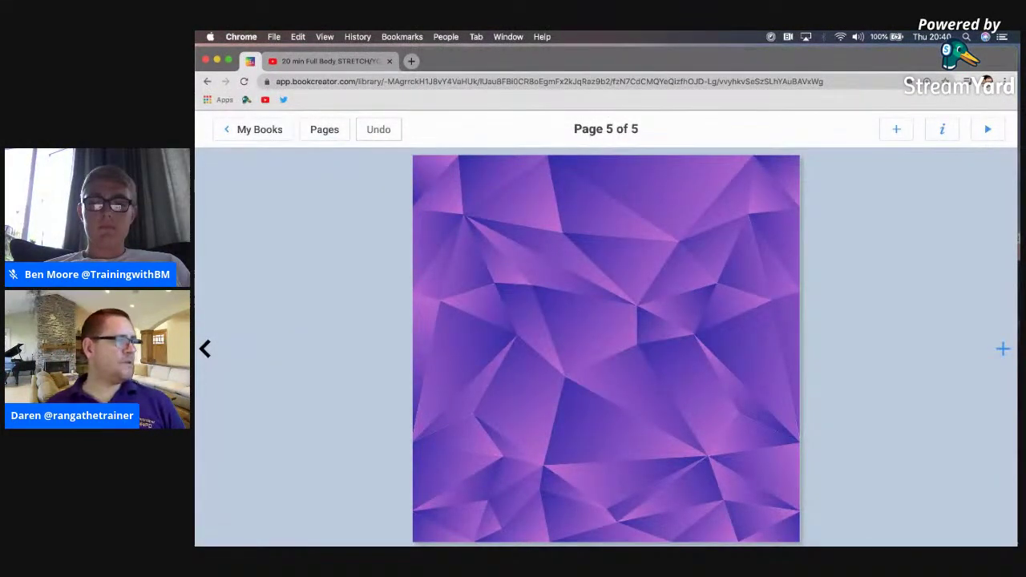
{"action": "left_click", "coordinate": [896, 133]}
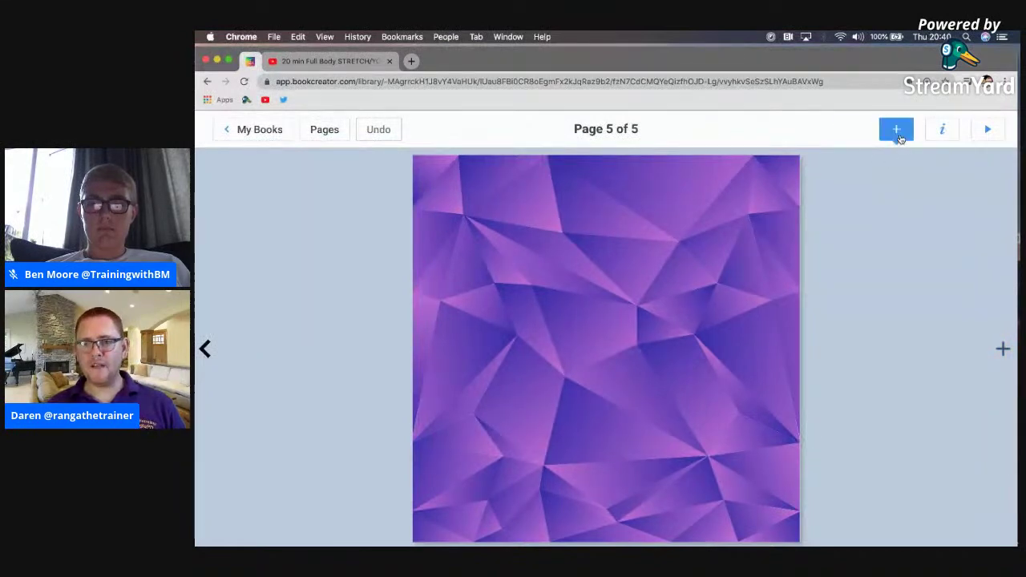
{"action": "left_click", "coordinate": [885, 199]}
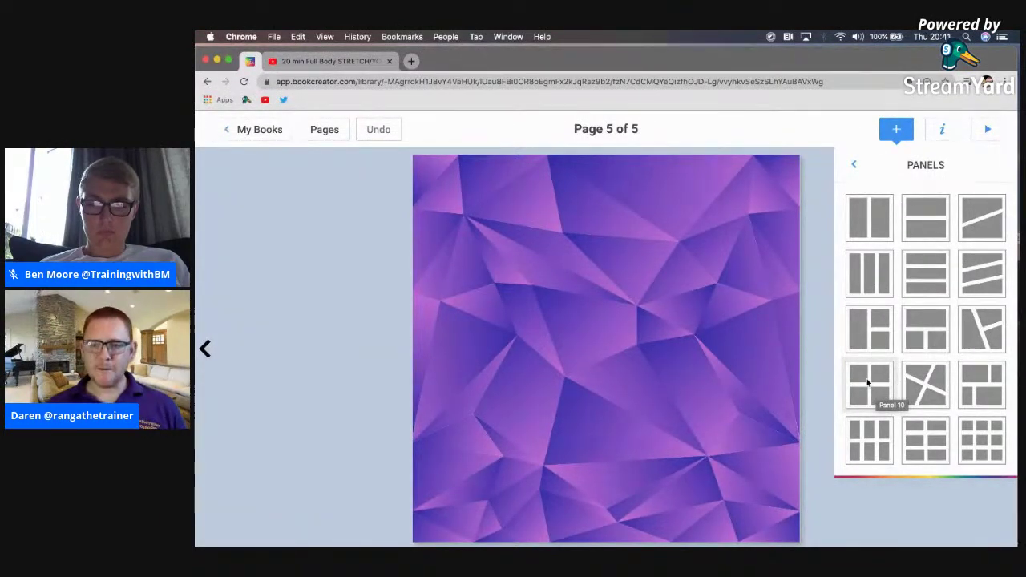
{"action": "left_click", "coordinate": [983, 272]}
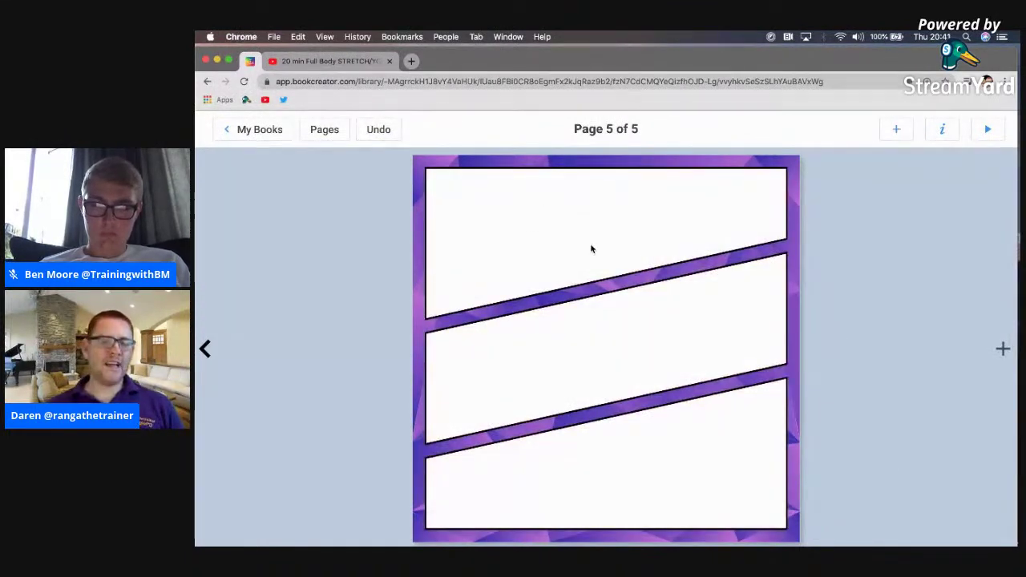
Try to paste the clipboard content into the top panel of page 5
{"action": "left_click", "coordinate": [897, 133]}
{"action": "left_click", "coordinate": [524, 210]}
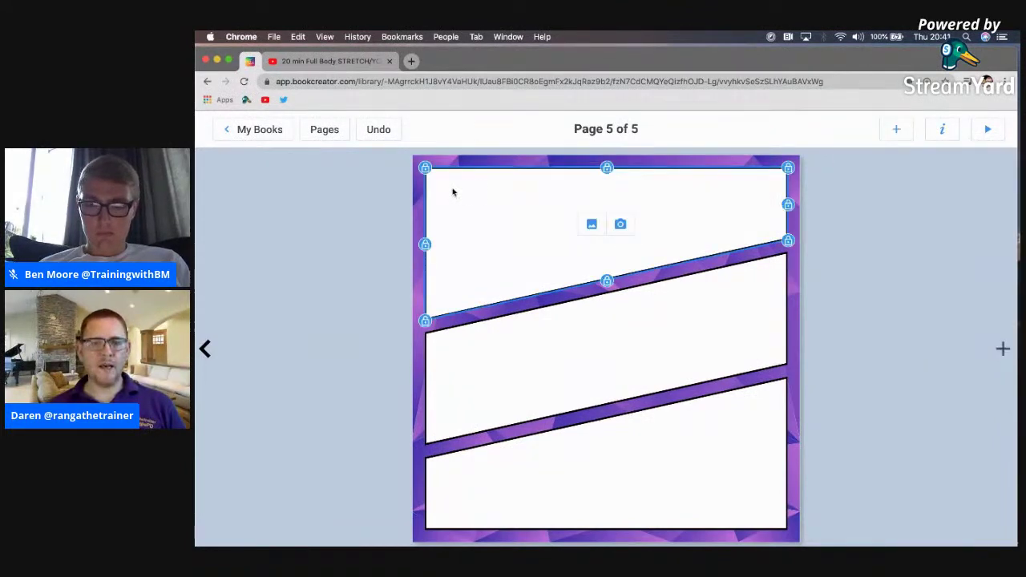
{"action": "right_click", "coordinate": [453, 193]}
{"action": "left_click", "coordinate": [490, 240]}
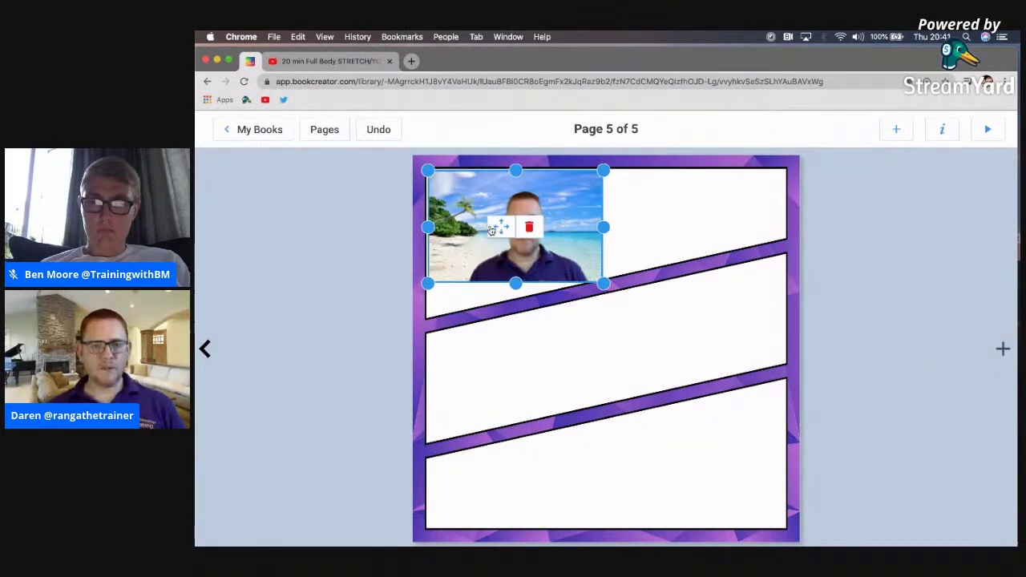
Copy the "Mental Wellbeing" title from page 4 and paste it into the top panel of page 5
{"action": "left_click", "coordinate": [205, 349]}
{"action": "right_click", "coordinate": [474, 175]}
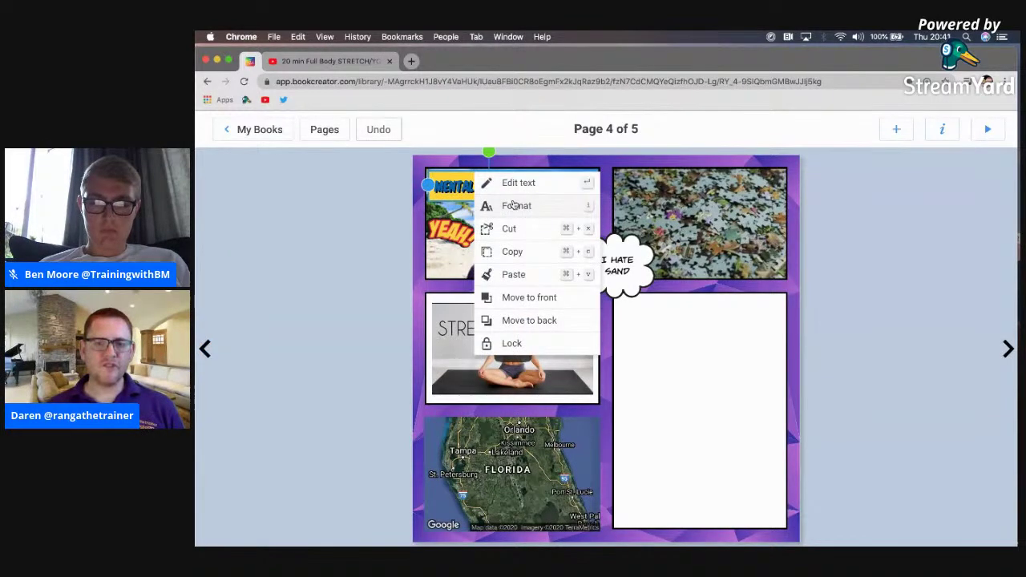
{"action": "left_click", "coordinate": [516, 252]}
{"action": "left_click", "coordinate": [1006, 349]}
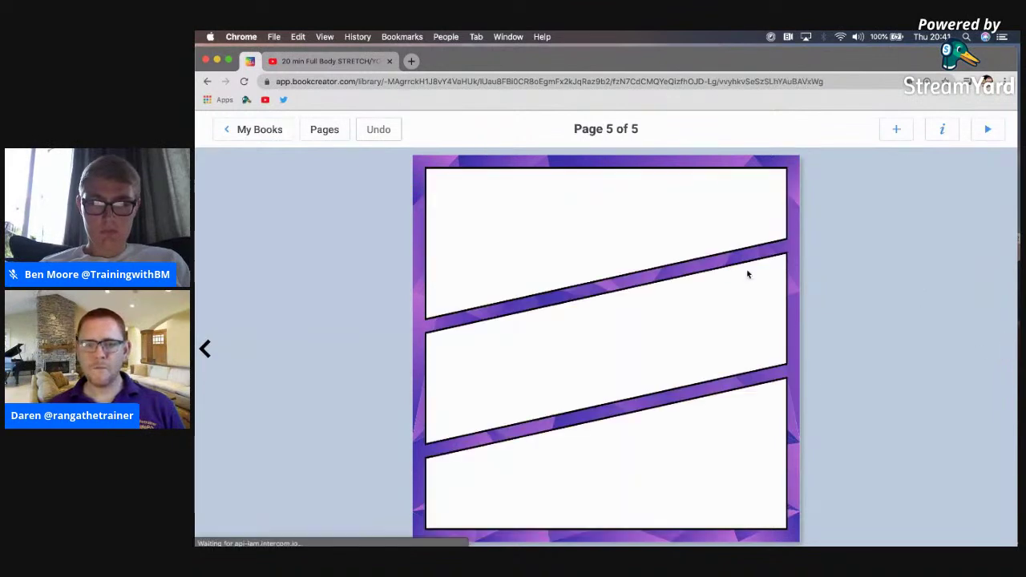
{"action": "right_click", "coordinate": [453, 183]}
{"action": "left_click", "coordinate": [492, 235]}
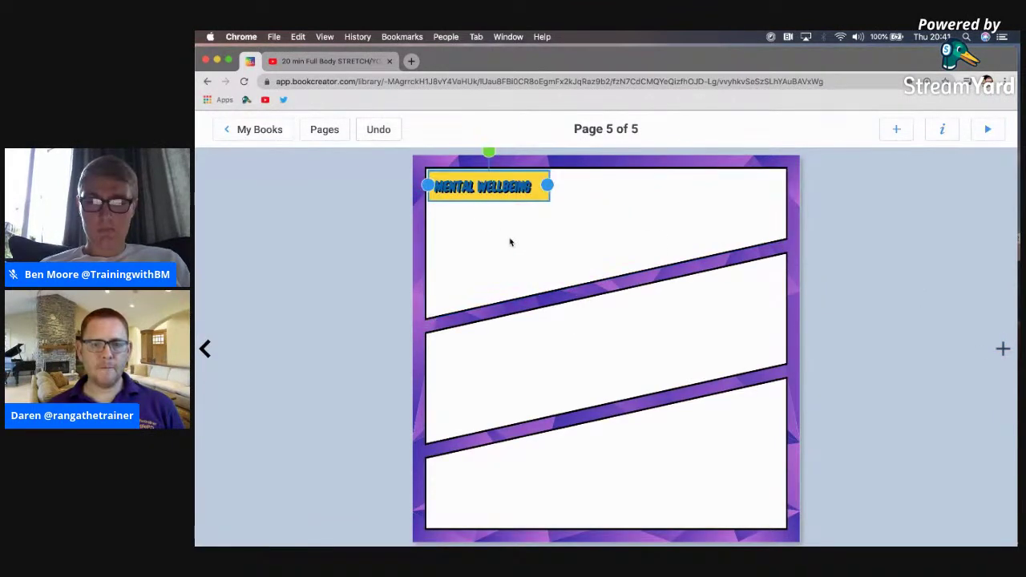
Change the pasted title's text on page 5 to "Professional Wellbeing"
{"action": "double_click", "coordinate": [460, 187]}
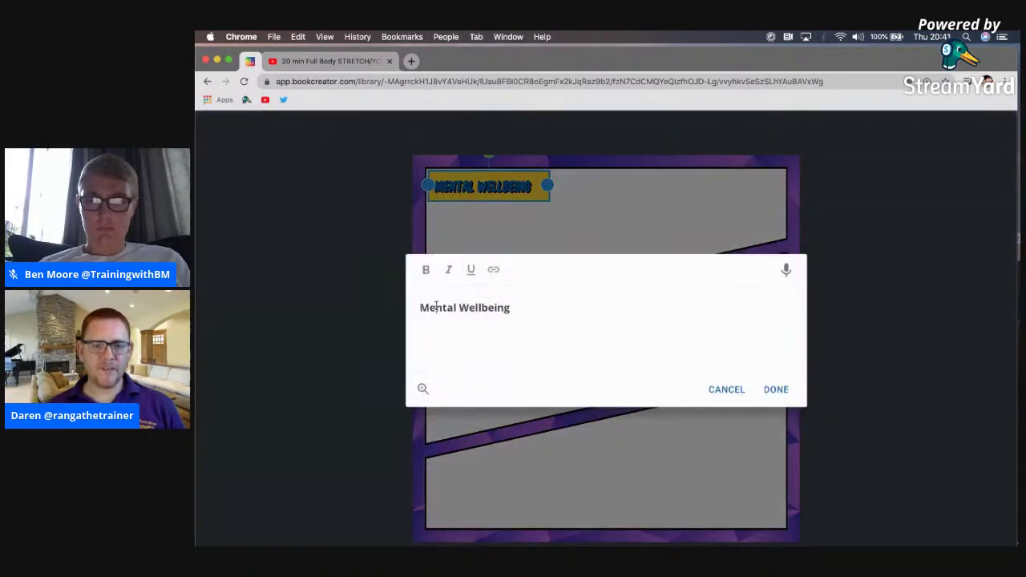
{"action": "type", "text": "P"}
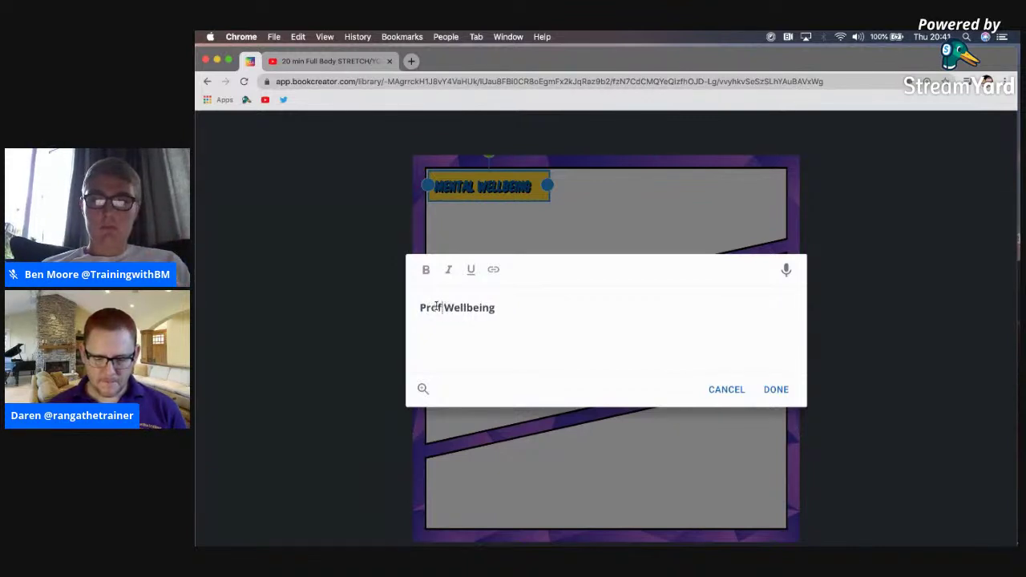
{"action": "type", "text": "rofessional"}
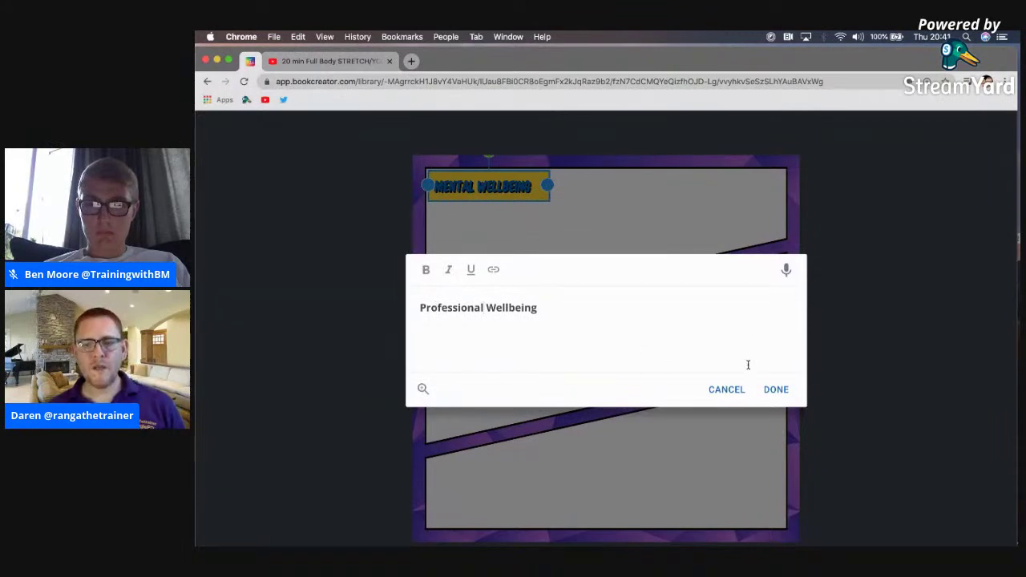
{"action": "left_click", "coordinate": [775, 390]}
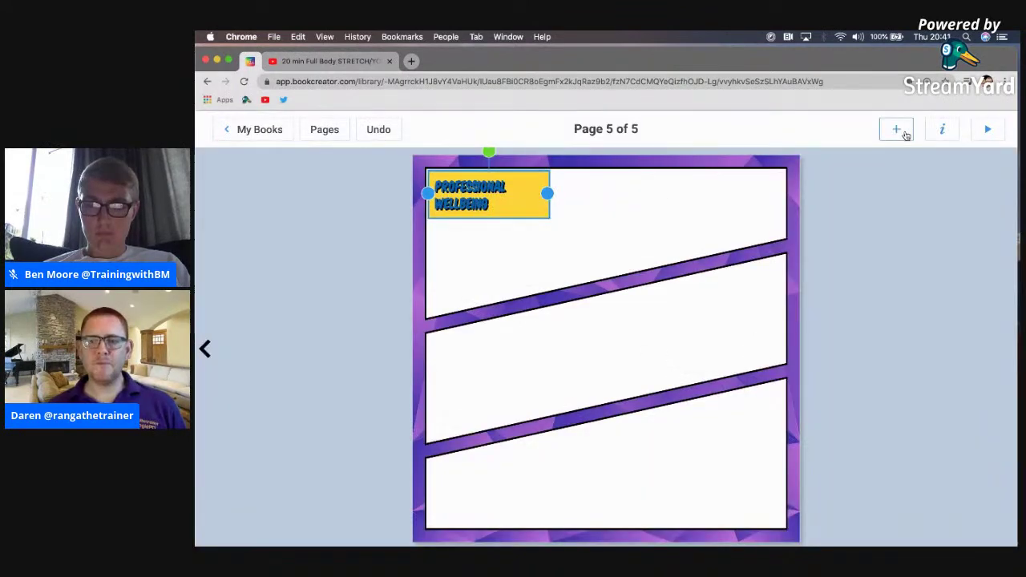
Start importing media into page 5, beside the "Professional Wellbeing" title
{"action": "left_click", "coordinate": [652, 202]}
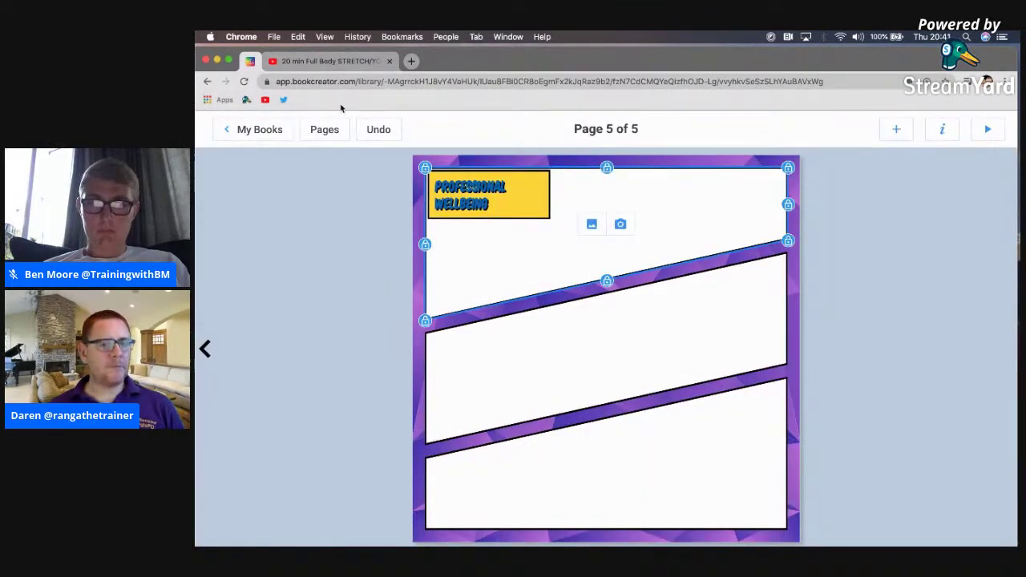
{"action": "left_click", "coordinate": [903, 133]}
{"action": "left_click", "coordinate": [863, 166]}
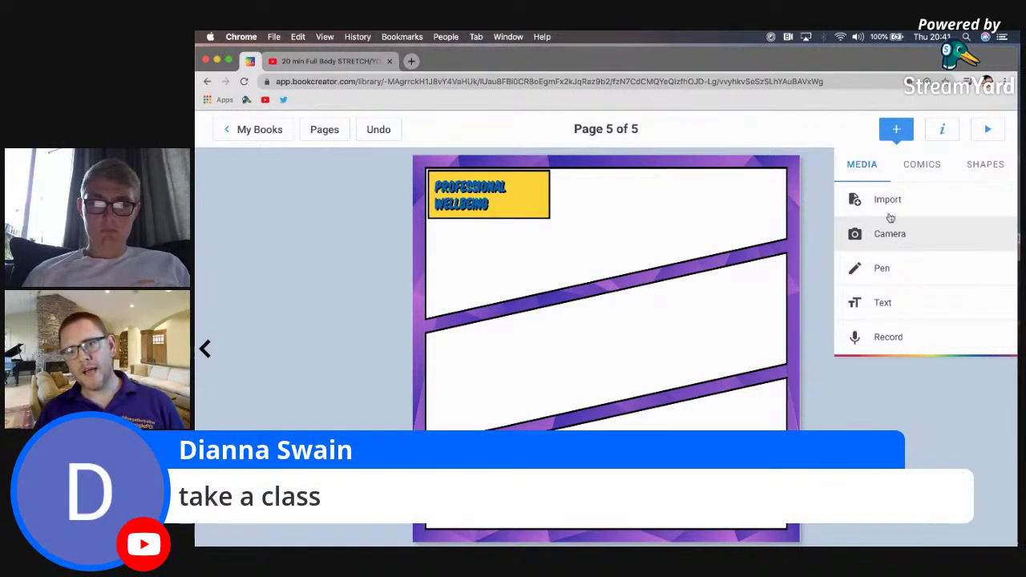
{"action": "left_click", "coordinate": [904, 205]}
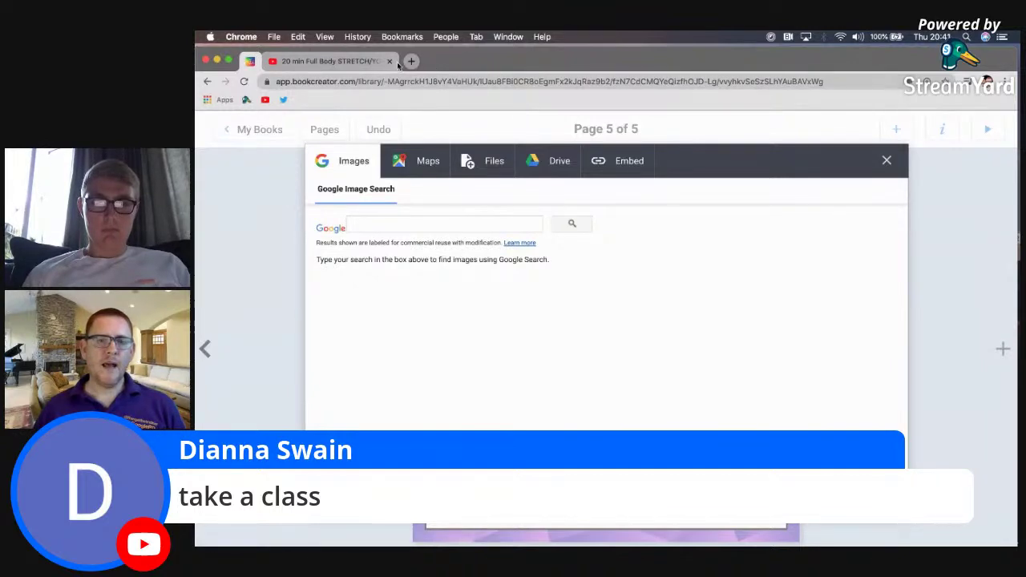
Switch to YouTube, search for "ok google organise my life" and look through the results for the wanted video
{"action": "left_click", "coordinate": [330, 62]}
{"action": "left_click", "coordinate": [419, 103]}
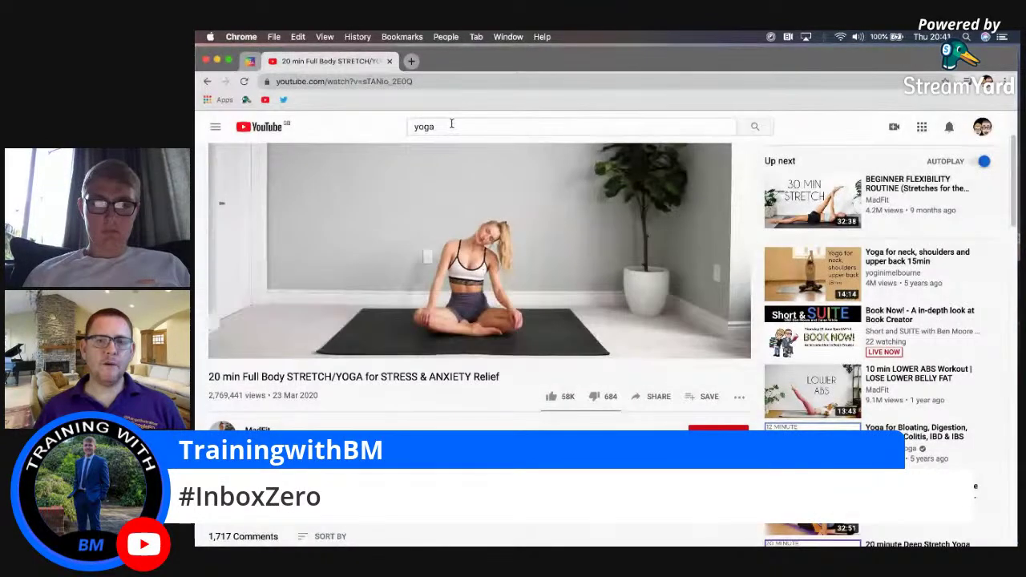
{"action": "double_click", "coordinate": [451, 124]}
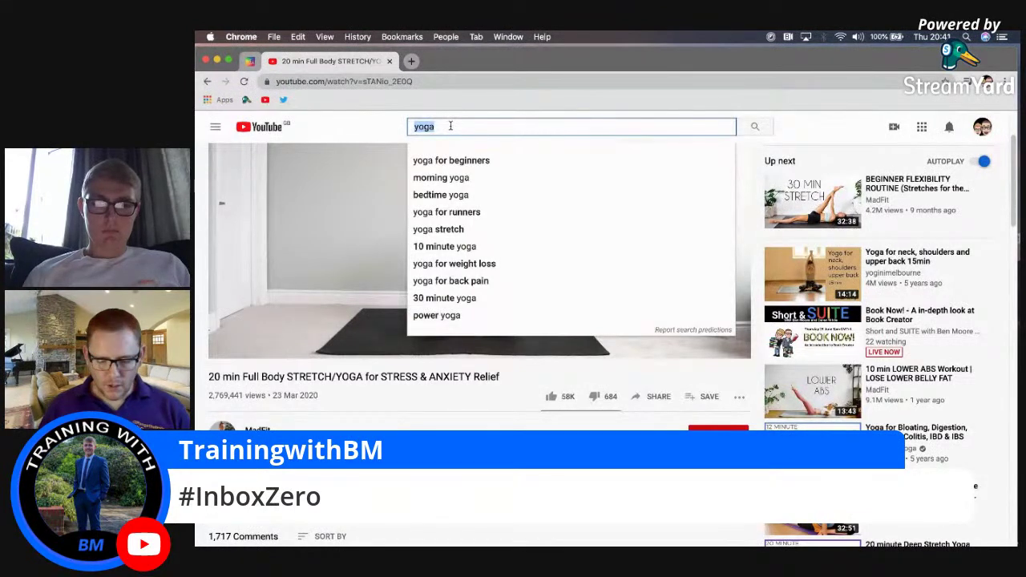
{"action": "type", "text": "g"}
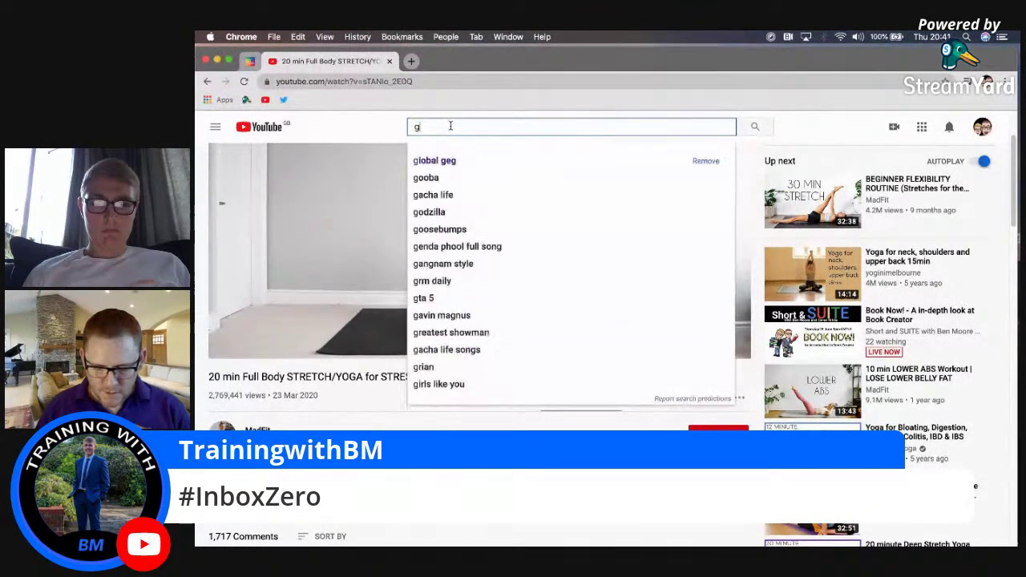
{"action": "key", "text": "BackSpace"}
{"action": "type", "text": "ok goo"}
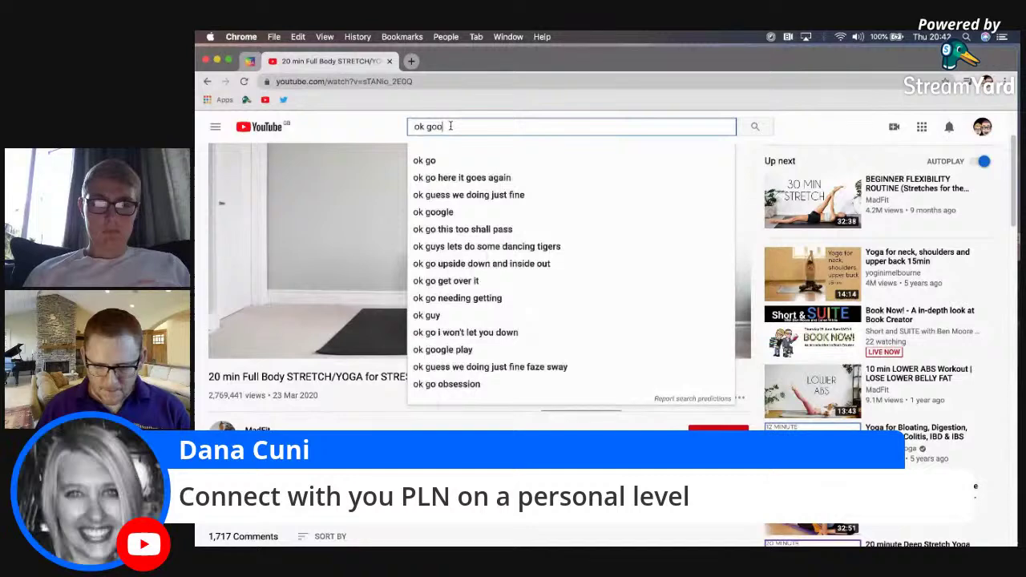
{"action": "type", "text": "gle organise my life"}
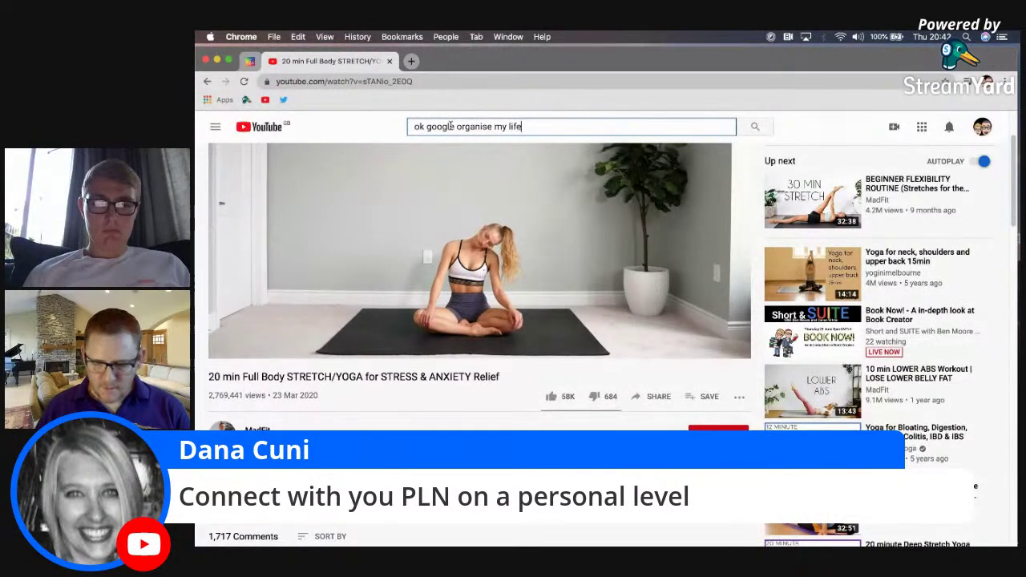
{"action": "key", "text": "Return"}
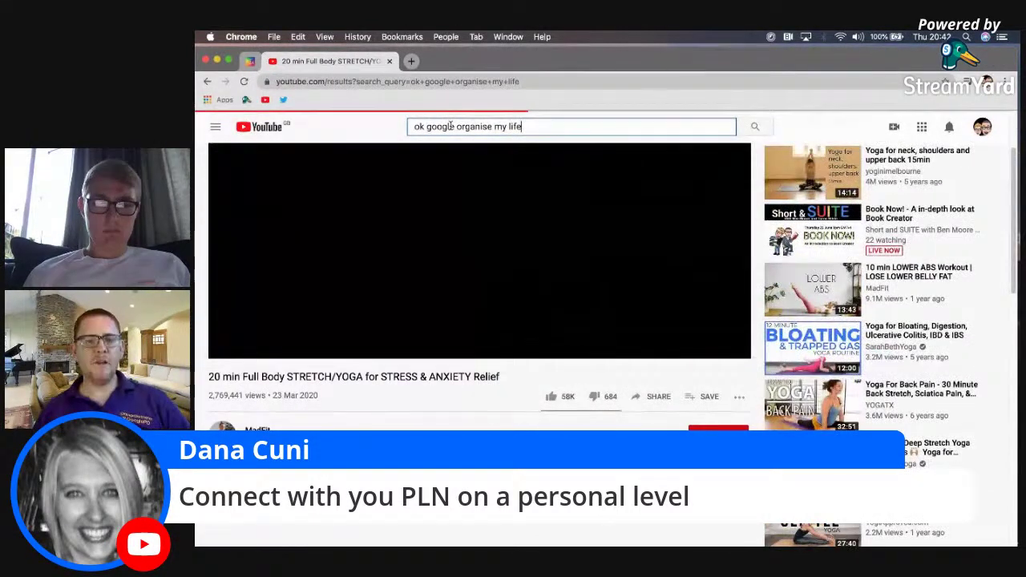
{"action": "scroll", "coordinate": [593, 240], "scroll_direction": "down", "scroll_amount": 7}
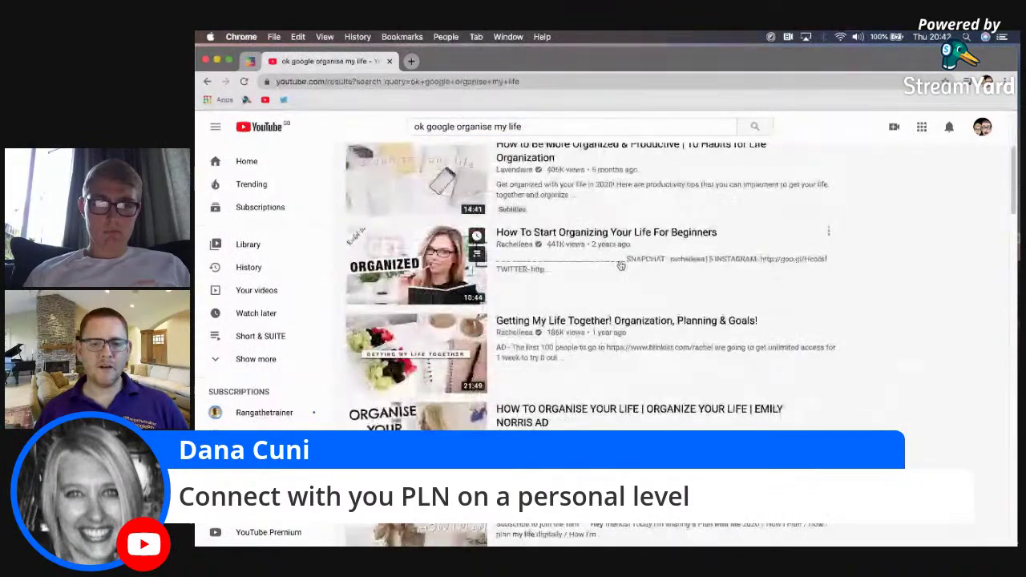
{"action": "scroll", "coordinate": [621, 266], "scroll_direction": "down", "scroll_amount": 12}
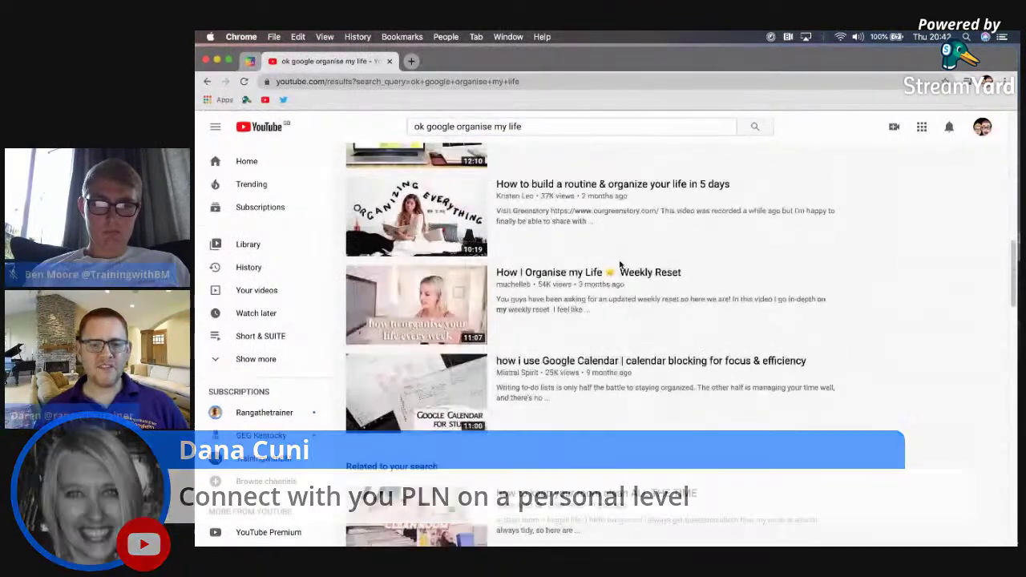
{"action": "scroll", "coordinate": [621, 265], "scroll_direction": "down", "scroll_amount": 5}
{"action": "scroll", "coordinate": [621, 265], "scroll_direction": "up", "scroll_amount": 20}
{"action": "scroll", "coordinate": [621, 265], "scroll_direction": "up", "scroll_amount": 3}
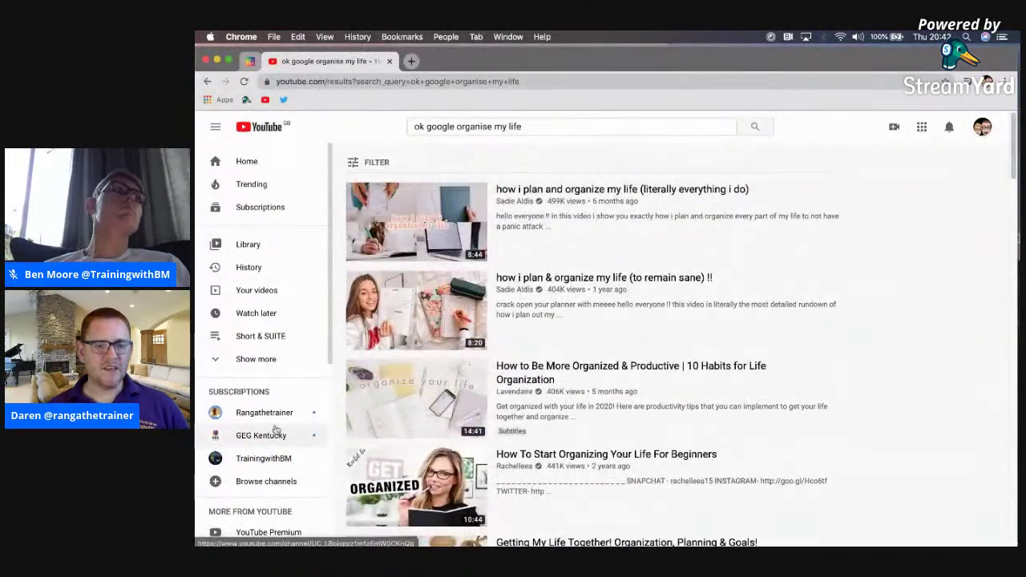
Search YouTube for "global geg" and open the Global GEG channel
{"action": "left_click", "coordinate": [529, 127]}
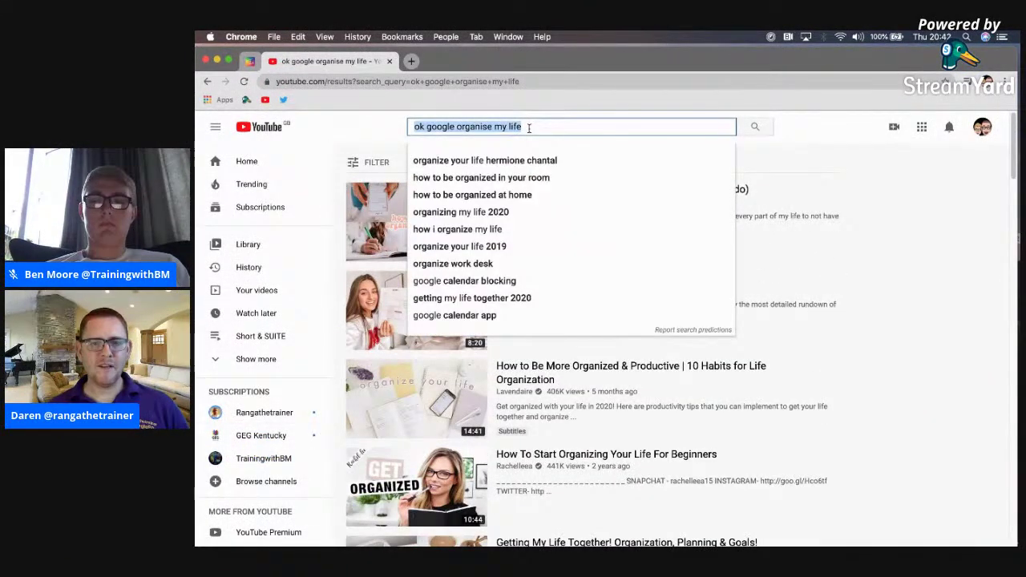
{"action": "type", "text": "global geg"}
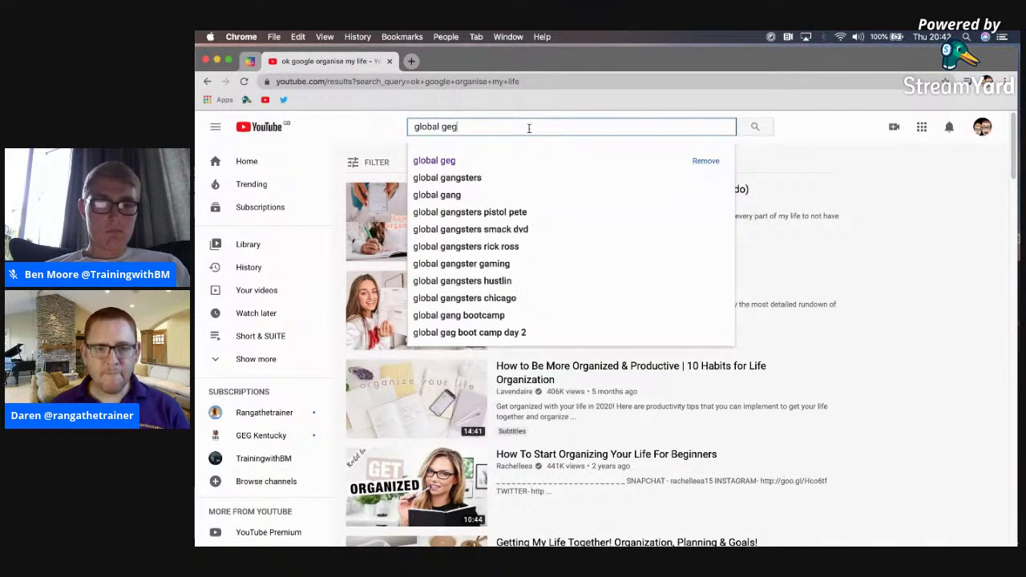
{"action": "key", "text": "Return"}
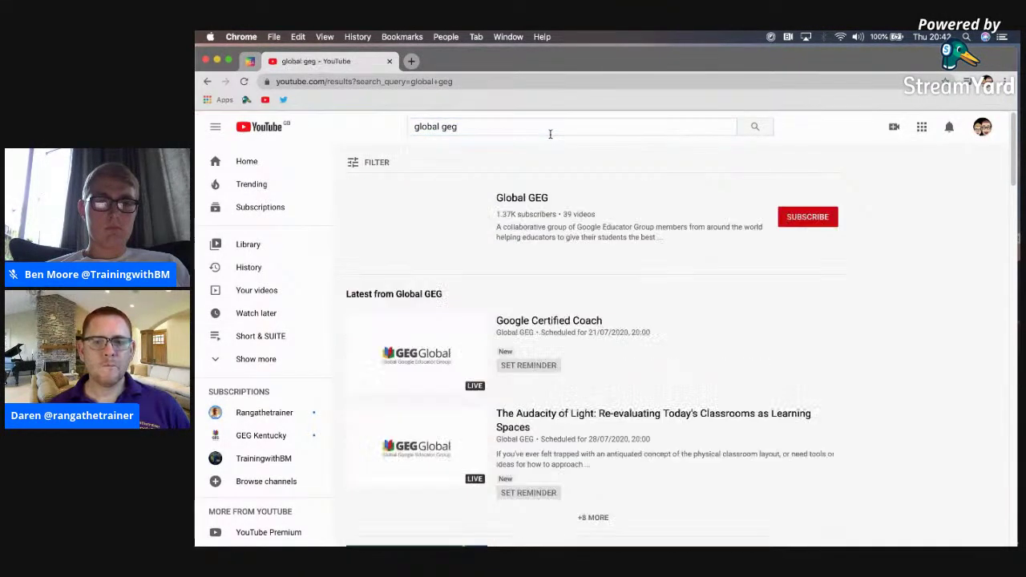
{"action": "left_click", "coordinate": [513, 198]}
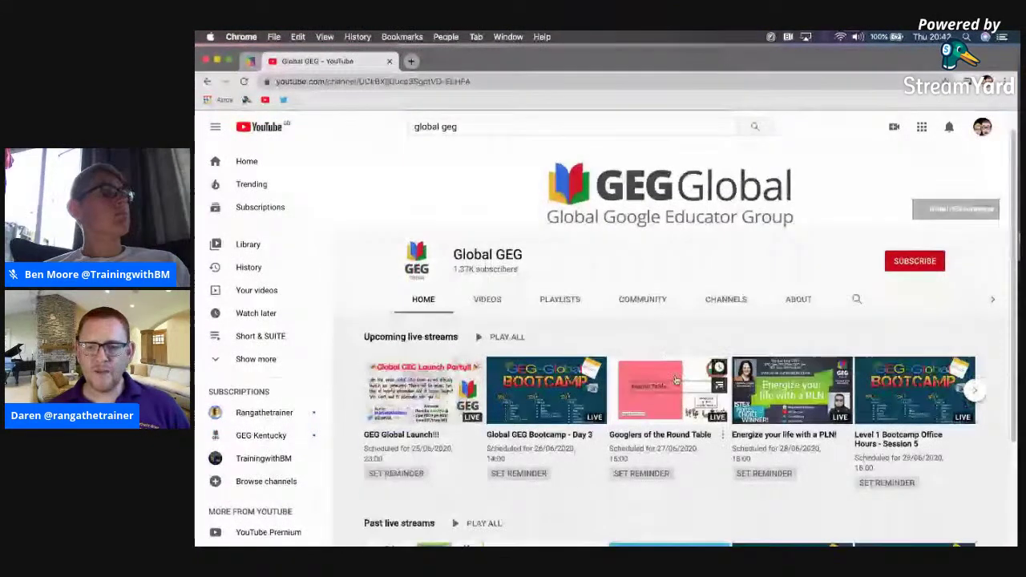
Look through the past live streams on the Global GEG channel's home page
{"action": "scroll", "coordinate": [675, 380], "scroll_direction": "down", "scroll_amount": 3}
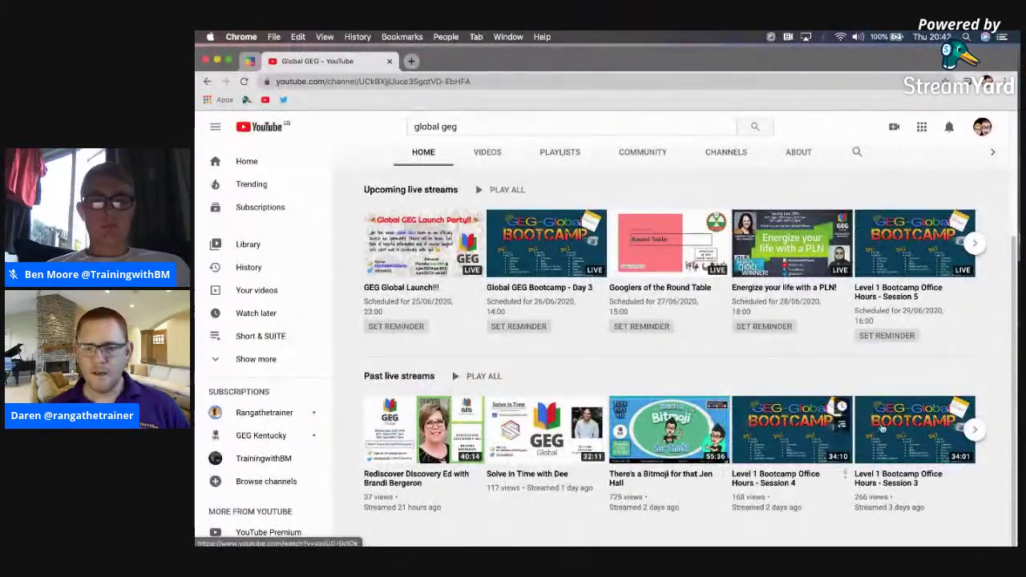
{"action": "left_click", "coordinate": [975, 430]}
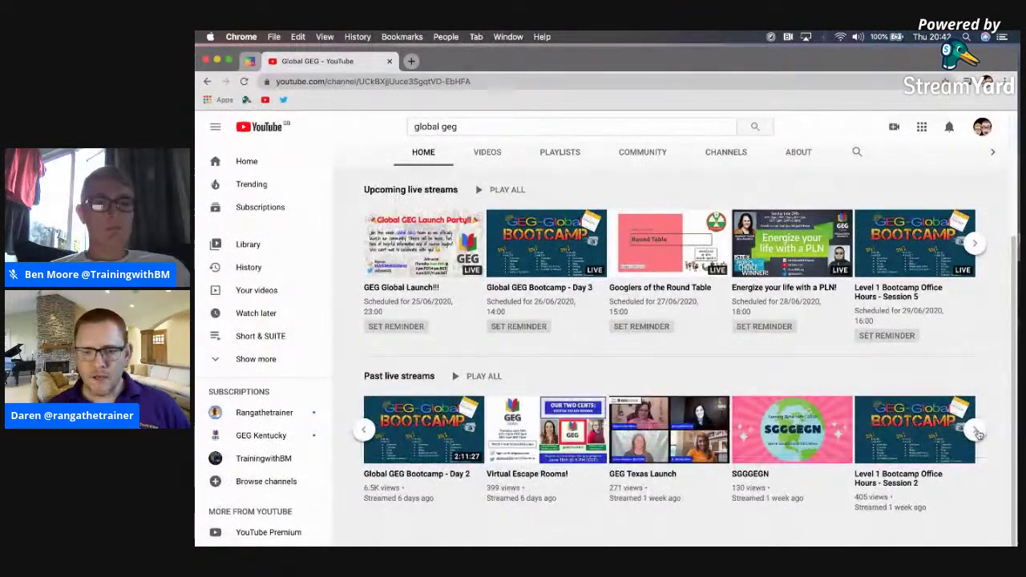
{"action": "left_click", "coordinate": [975, 430]}
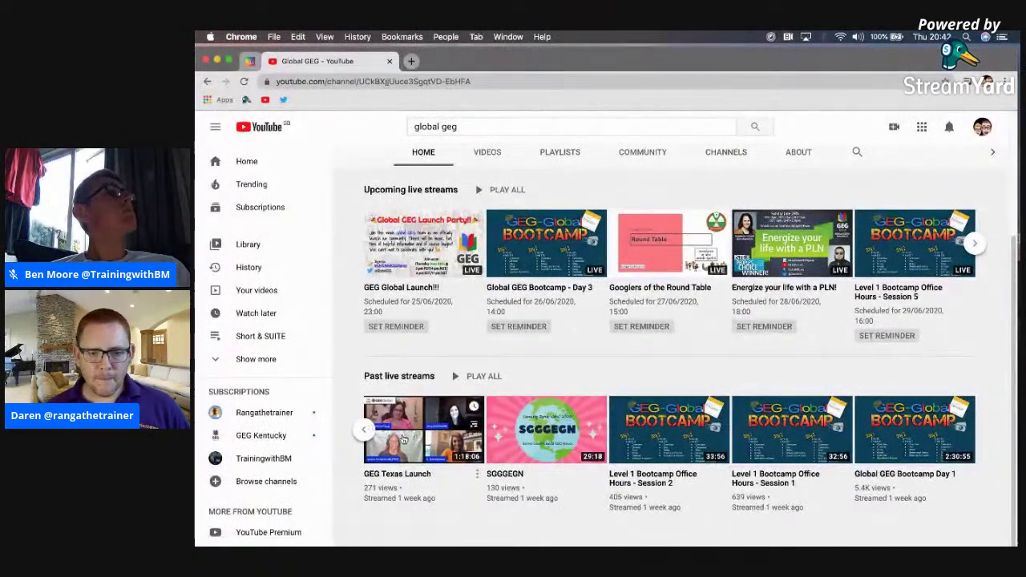
{"action": "left_click", "coordinate": [363, 433]}
{"action": "left_click", "coordinate": [363, 433]}
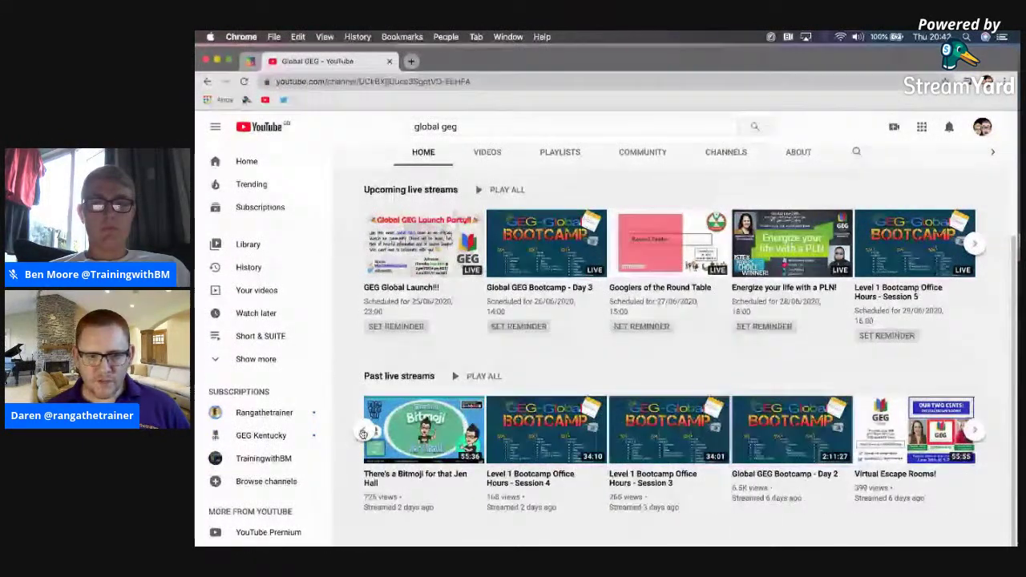
{"action": "left_click", "coordinate": [363, 433]}
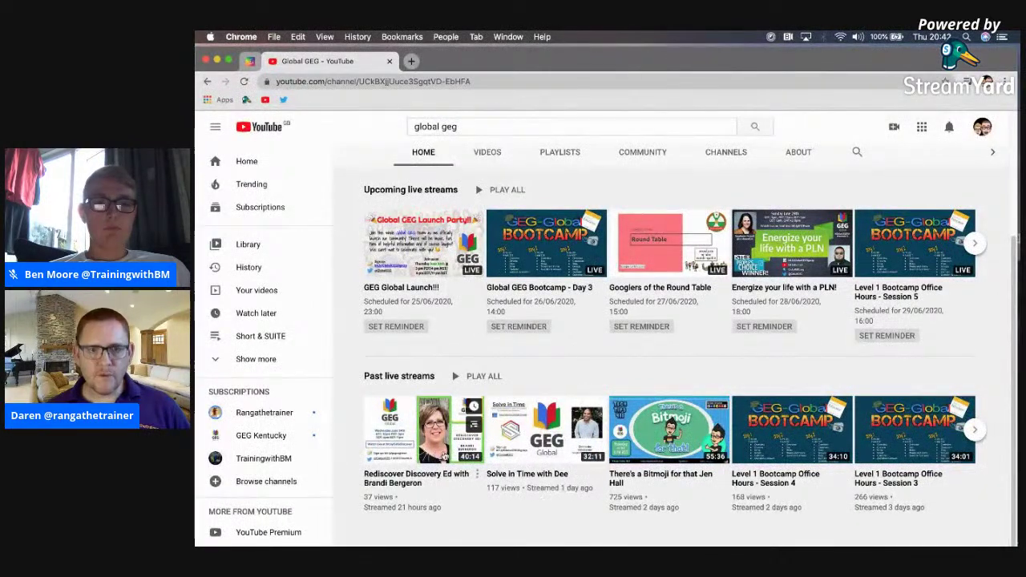
{"action": "scroll", "coordinate": [491, 330], "scroll_direction": "up", "scroll_amount": 3}
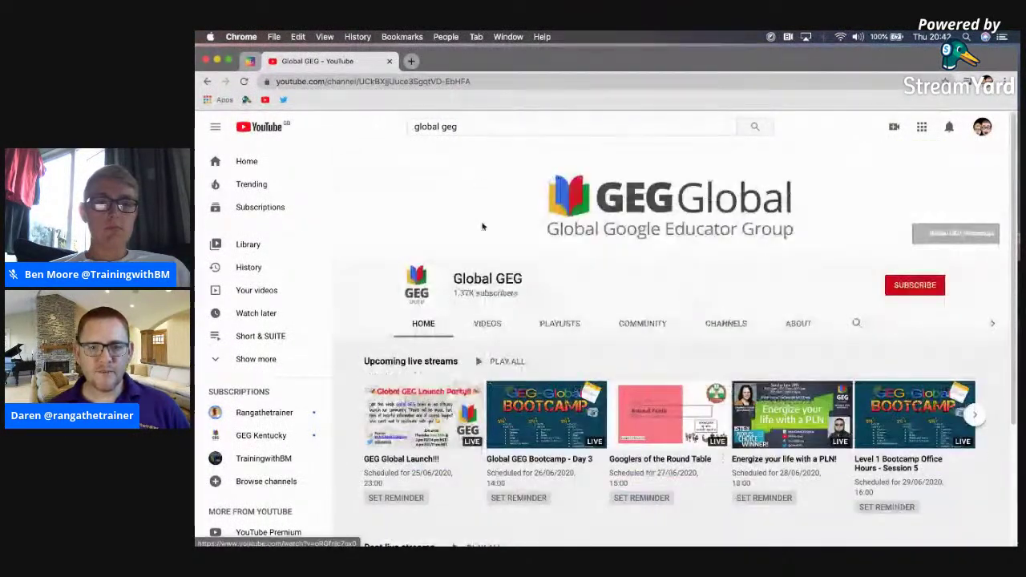
Find the "Okay Google... Organize My Life" video among the channel's uploads and open it
{"action": "left_click", "coordinate": [489, 327]}
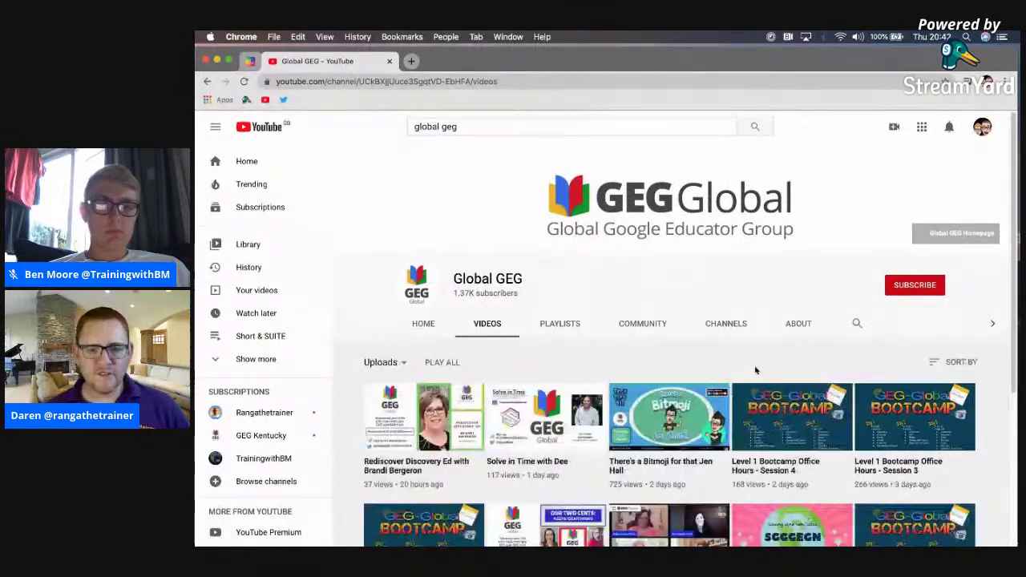
{"action": "scroll", "coordinate": [754, 364], "scroll_direction": "down", "scroll_amount": 3}
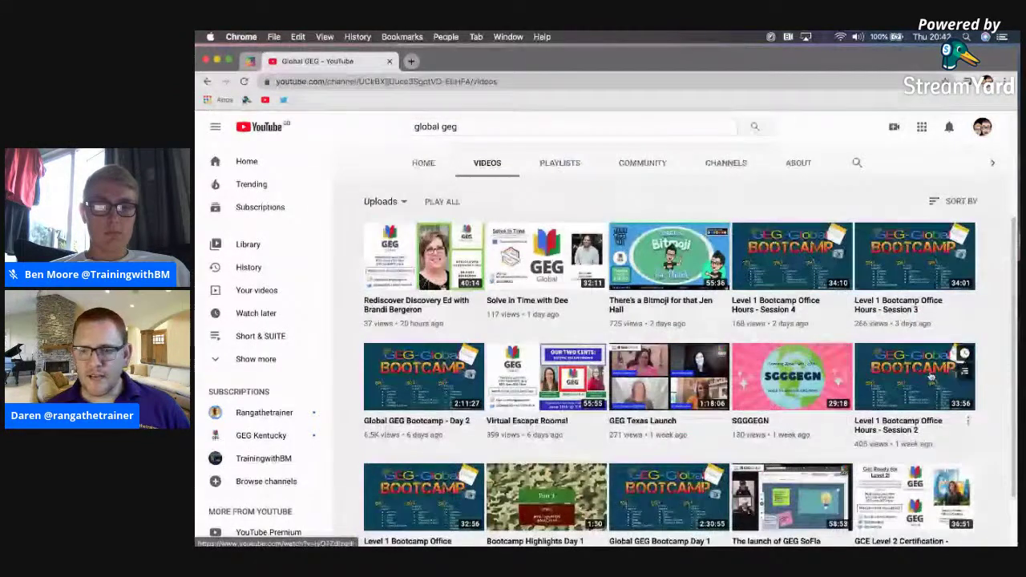
{"action": "scroll", "coordinate": [946, 401], "scroll_direction": "down", "scroll_amount": 2}
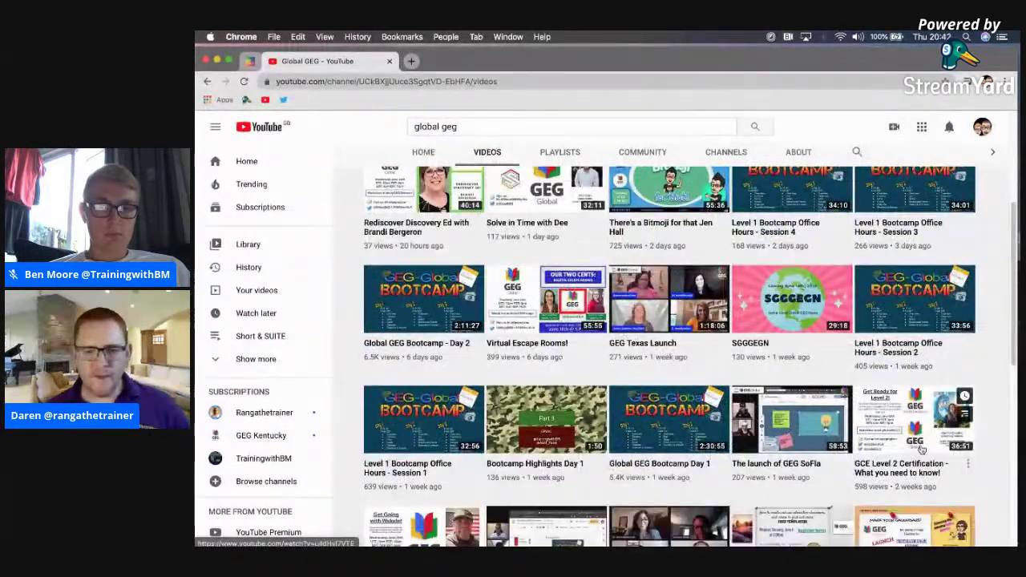
{"action": "scroll", "coordinate": [920, 449], "scroll_direction": "down", "scroll_amount": 3}
{"action": "scroll", "coordinate": [920, 448], "scroll_direction": "down", "scroll_amount": 2}
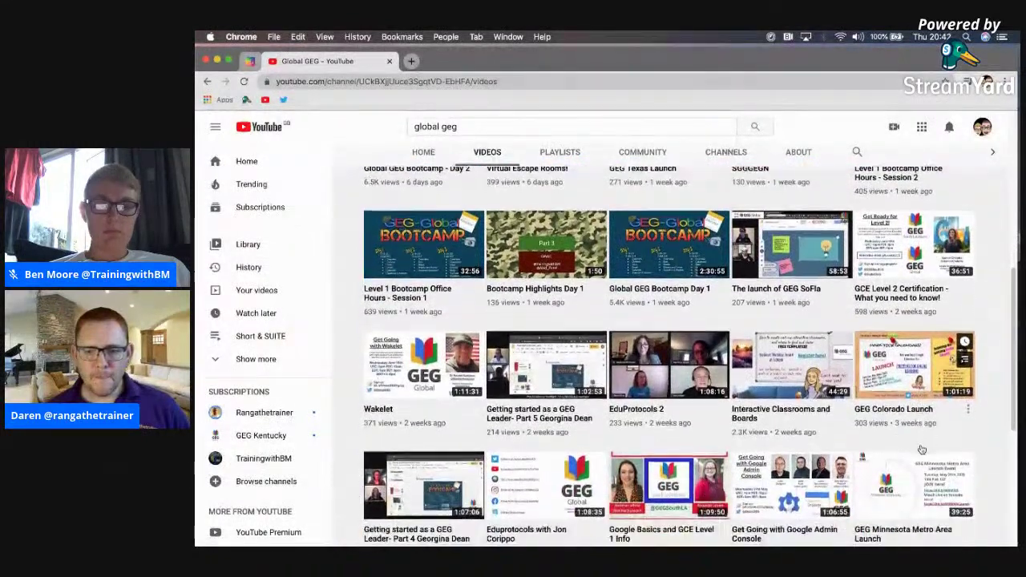
{"action": "scroll", "coordinate": [920, 451], "scroll_direction": "down", "scroll_amount": 2}
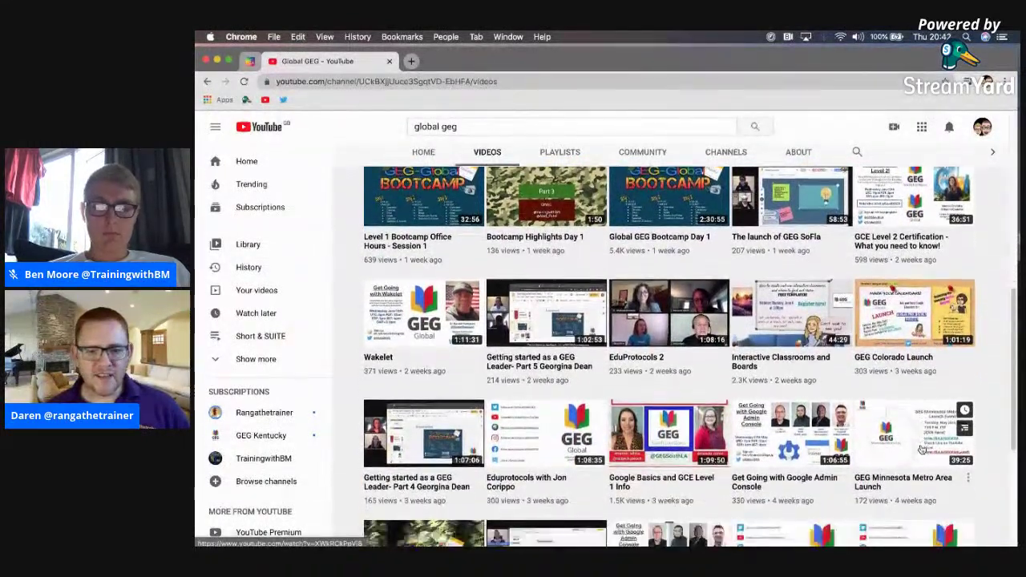
{"action": "scroll", "coordinate": [920, 450], "scroll_direction": "down", "scroll_amount": 6}
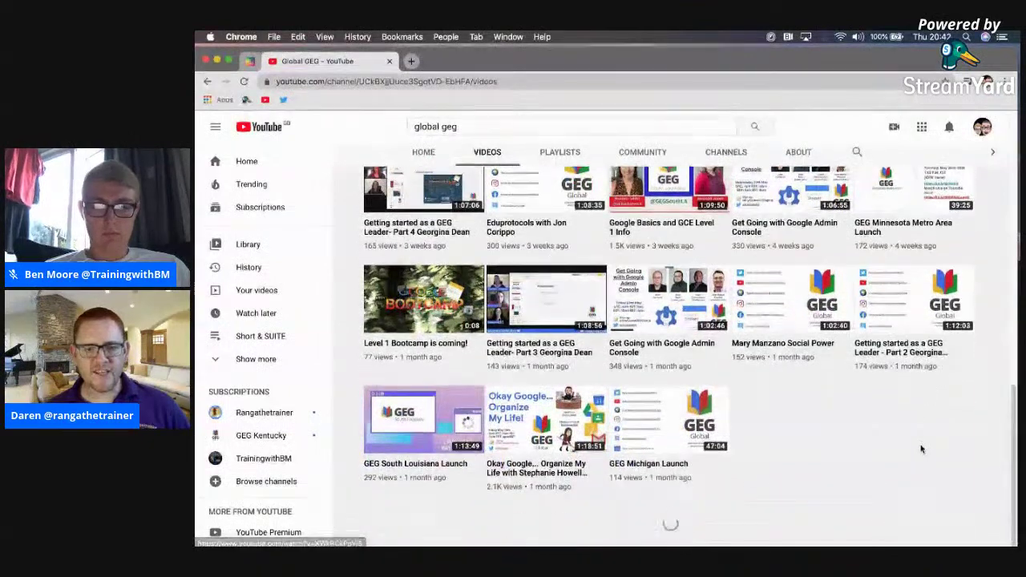
{"action": "left_click", "coordinate": [525, 456]}
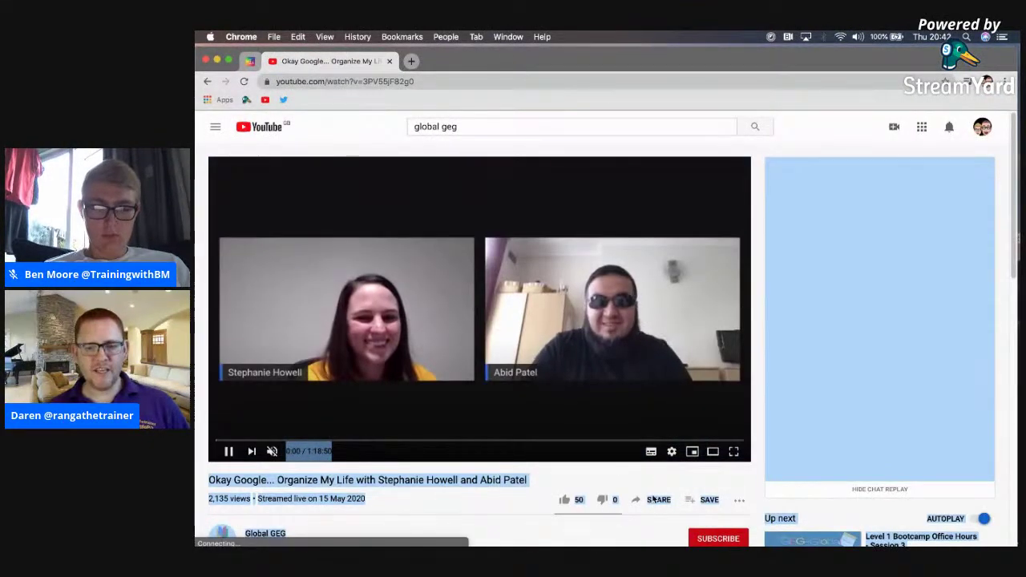
Copy the share link of the "Okay Google... Organize My Life" video
{"action": "left_click", "coordinate": [649, 503]}
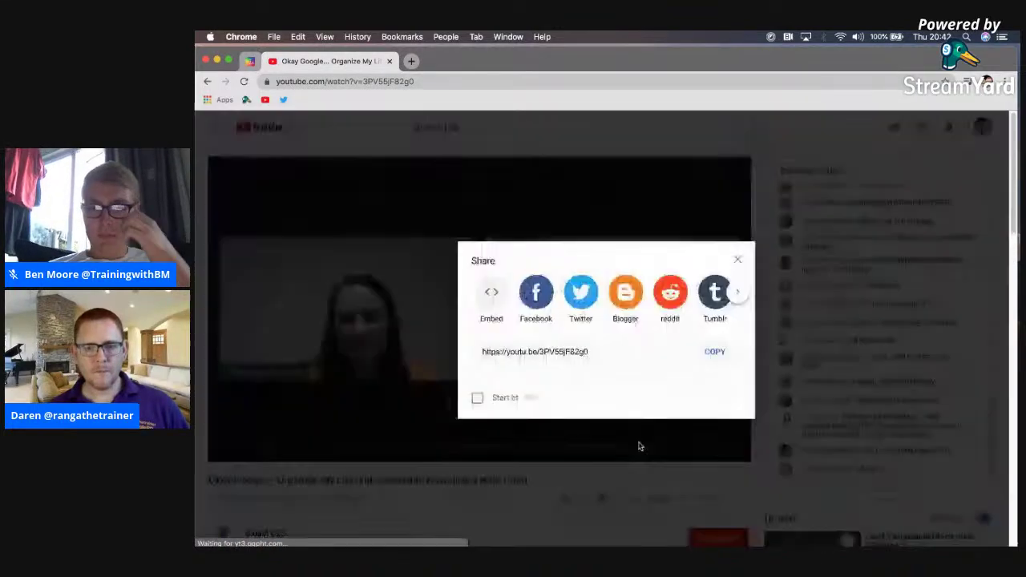
{"action": "left_click", "coordinate": [714, 352]}
{"action": "left_click", "coordinate": [736, 259]}
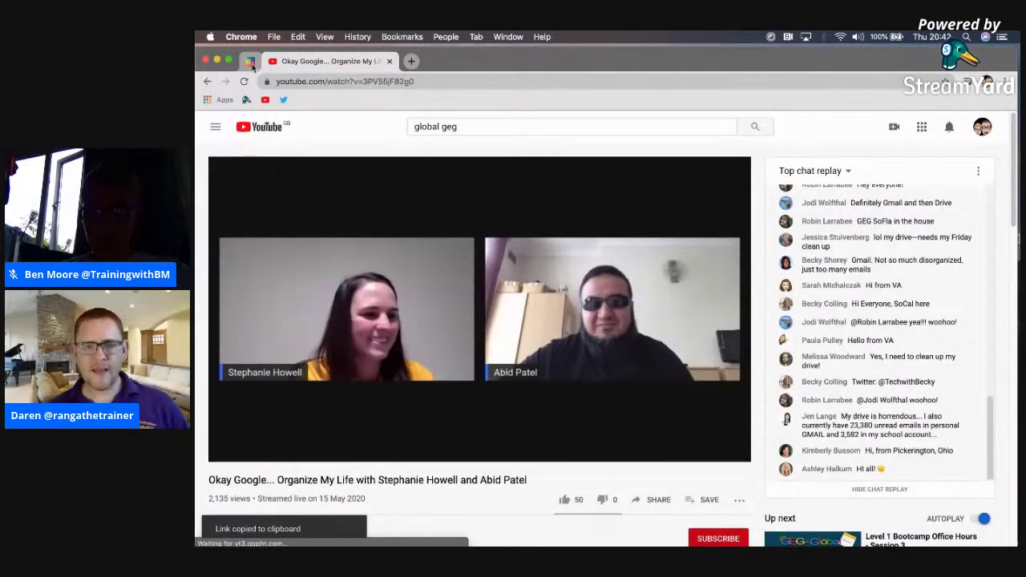
Return to the book and embed the "Okay Google... Organize My Life" video on page 5 using its copied link
{"action": "left_click", "coordinate": [251, 61]}
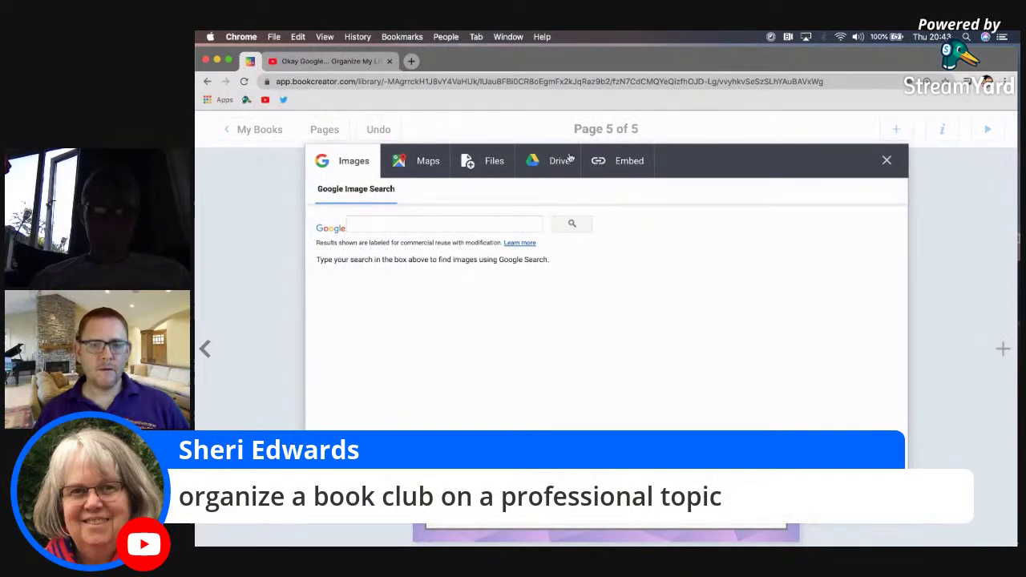
{"action": "left_click", "coordinate": [629, 160]}
{"action": "left_click", "coordinate": [589, 371]}
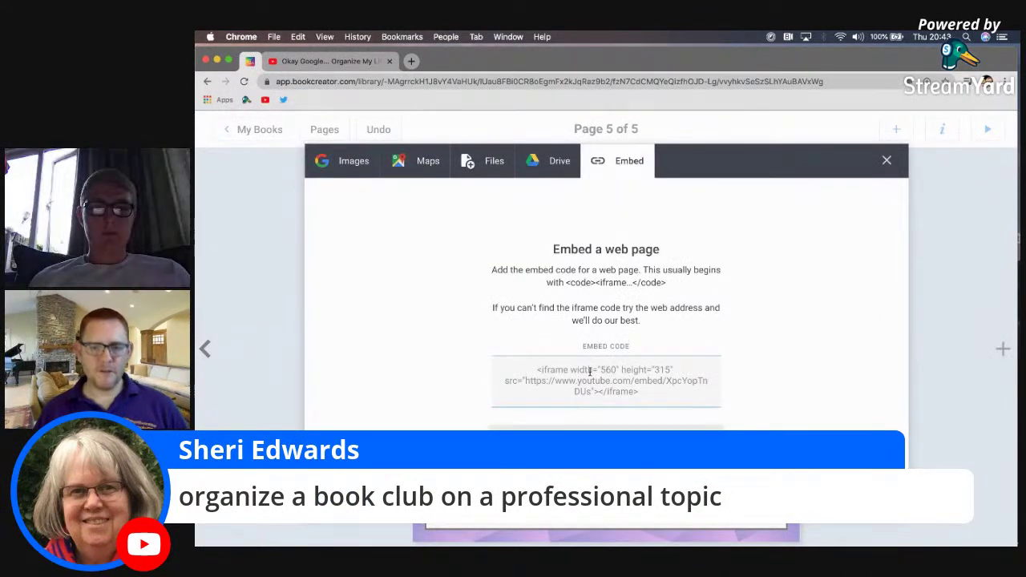
{"action": "key", "text": "super+v"}
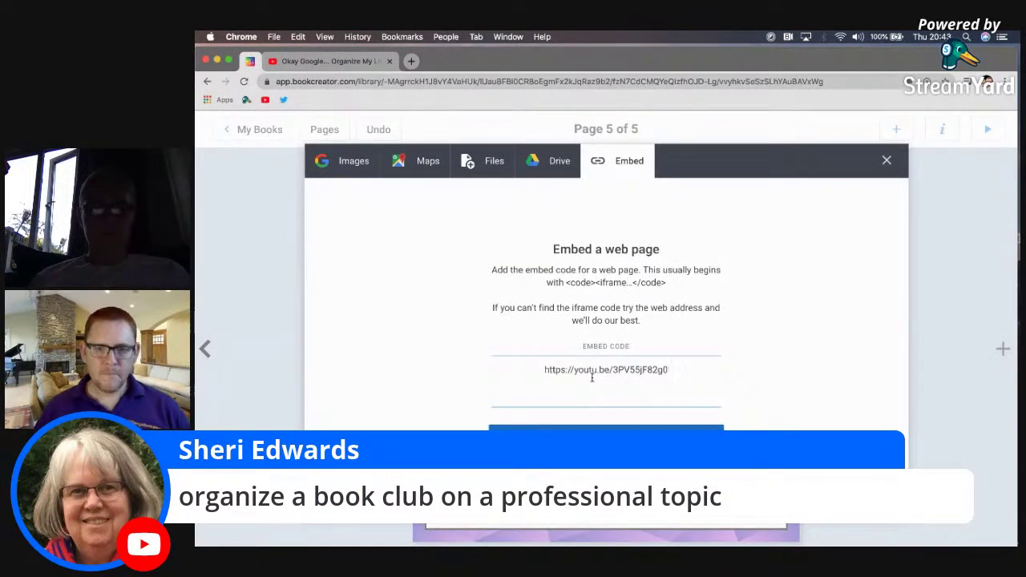
{"action": "left_click", "coordinate": [586, 427]}
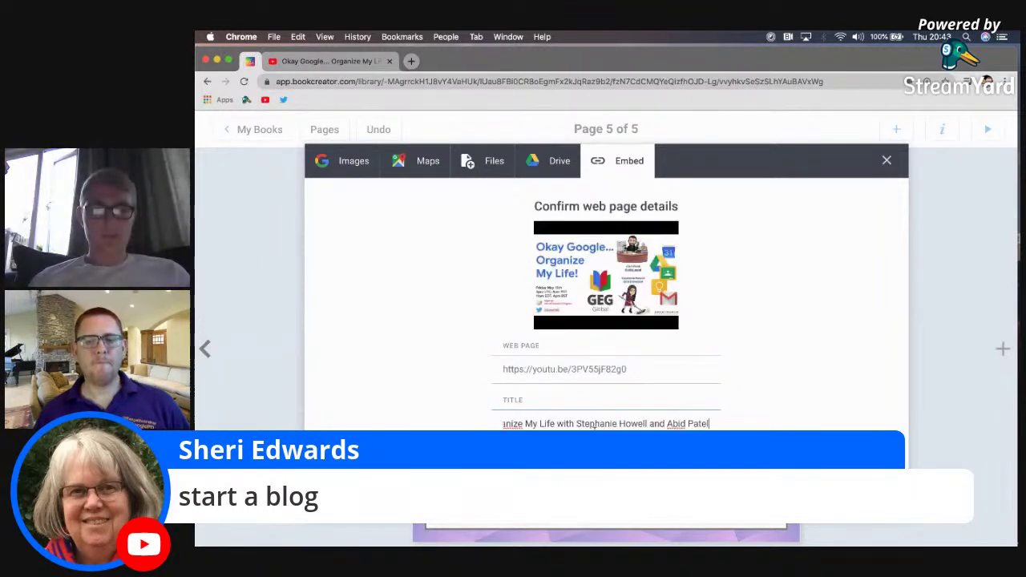
{"action": "left_click", "coordinate": [605, 481]}
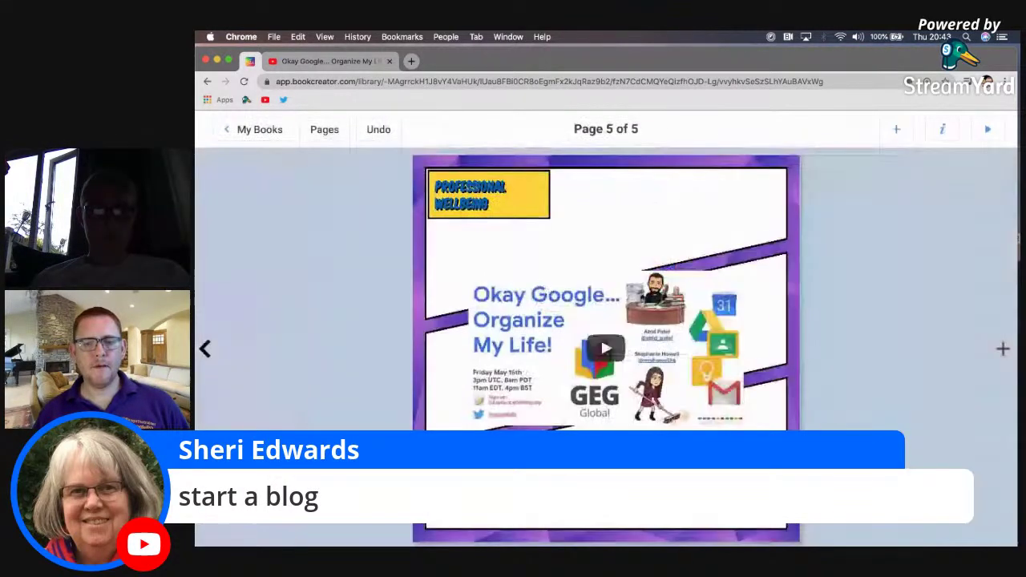
Move the embedded video to the right end of the bottom comic panel and resize it to about 311 by 176 px
{"action": "left_click_drag", "start_coordinate": [744, 271], "coordinate": [738, 440]}
{"action": "left_click_drag", "start_coordinate": [648, 457], "coordinate": [674, 457]}
{"action": "left_click_drag", "start_coordinate": [621, 434], "coordinate": [604, 422]}
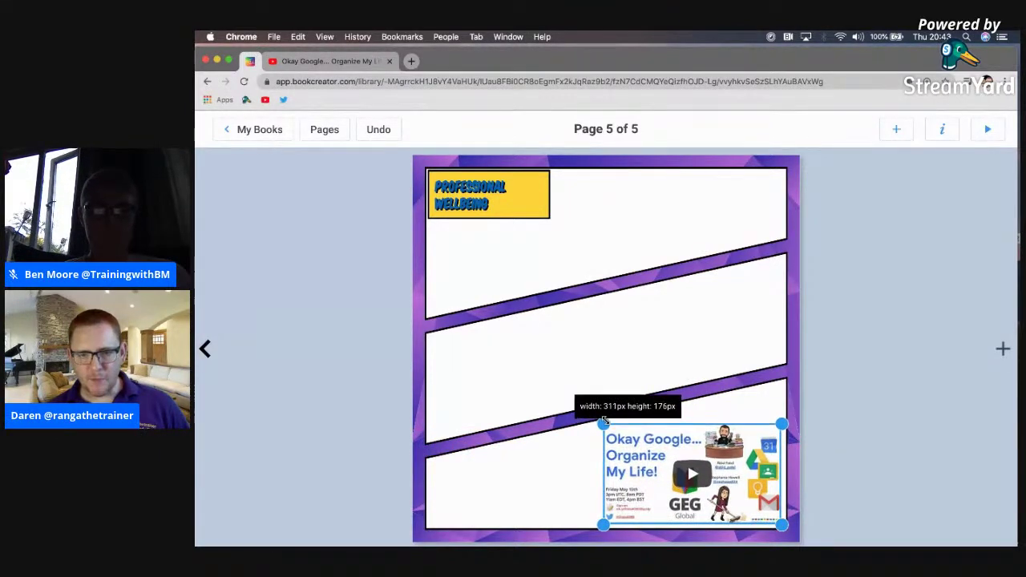
{"action": "left_click", "coordinate": [868, 433]}
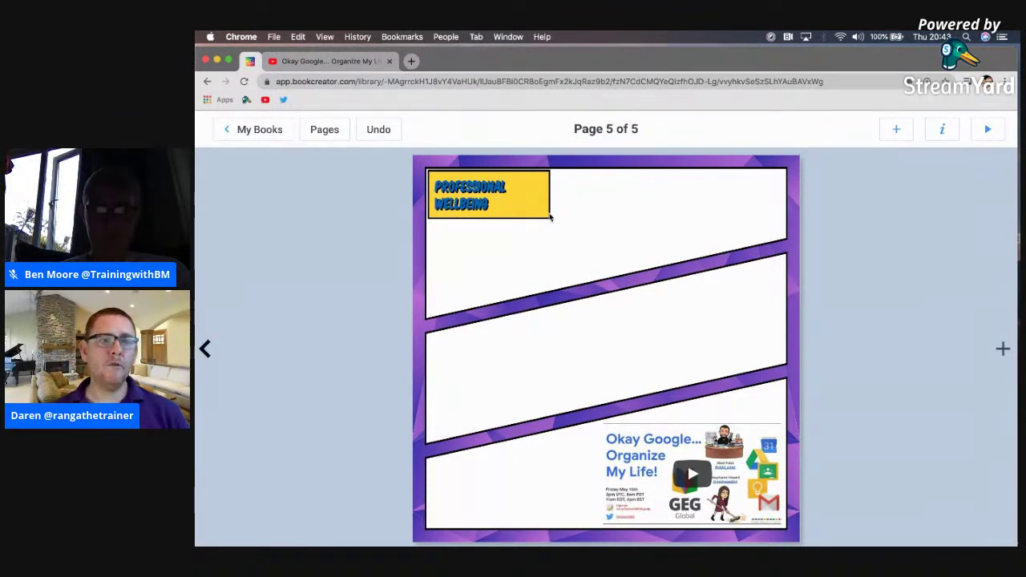
Search Google for "blogger logo" in a new browser tab and open the image results for the orange logo
{"action": "left_click", "coordinate": [409, 62]}
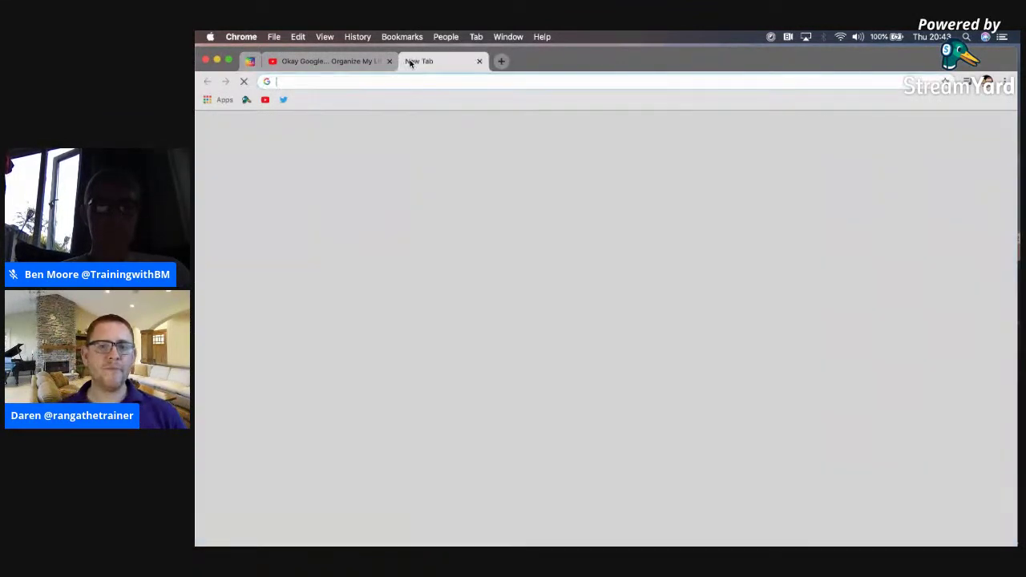
{"action": "type", "text": "blogger"}
{"action": "key", "text": "Return"}
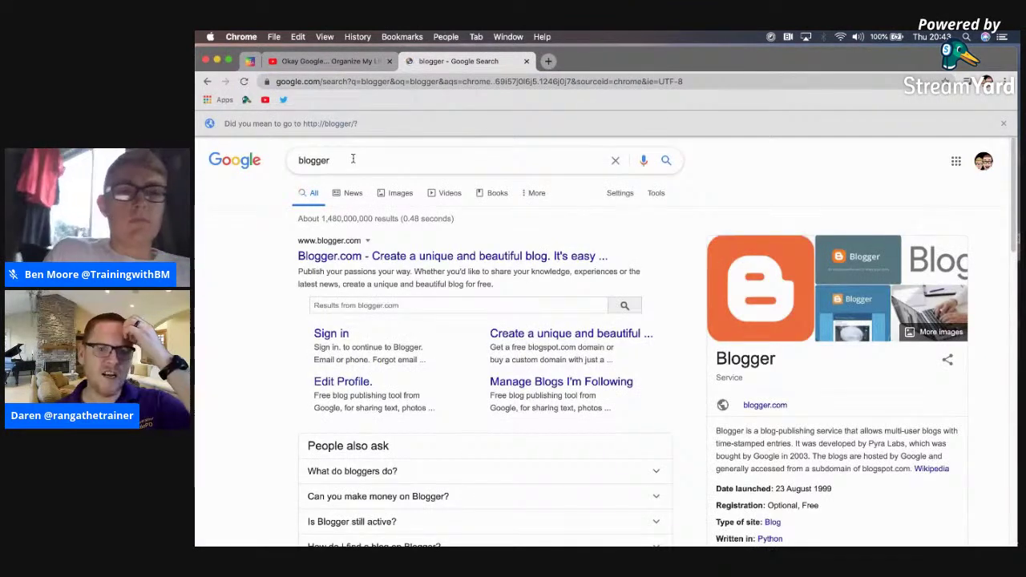
{"action": "left_click", "coordinate": [352, 159]}
{"action": "type", "text": "logo"}
{"action": "key", "text": "Return"}
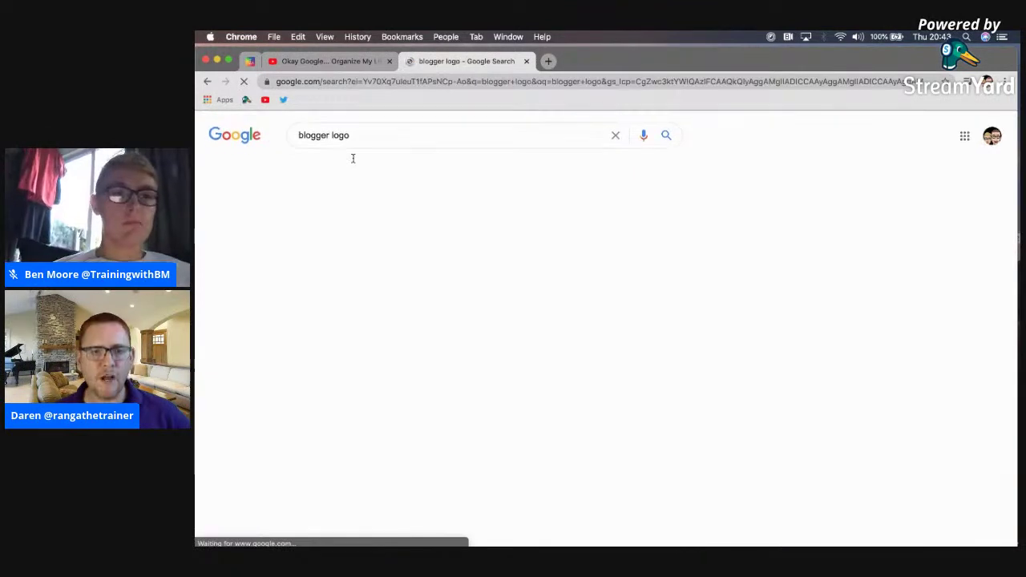
{"action": "left_click", "coordinate": [335, 288]}
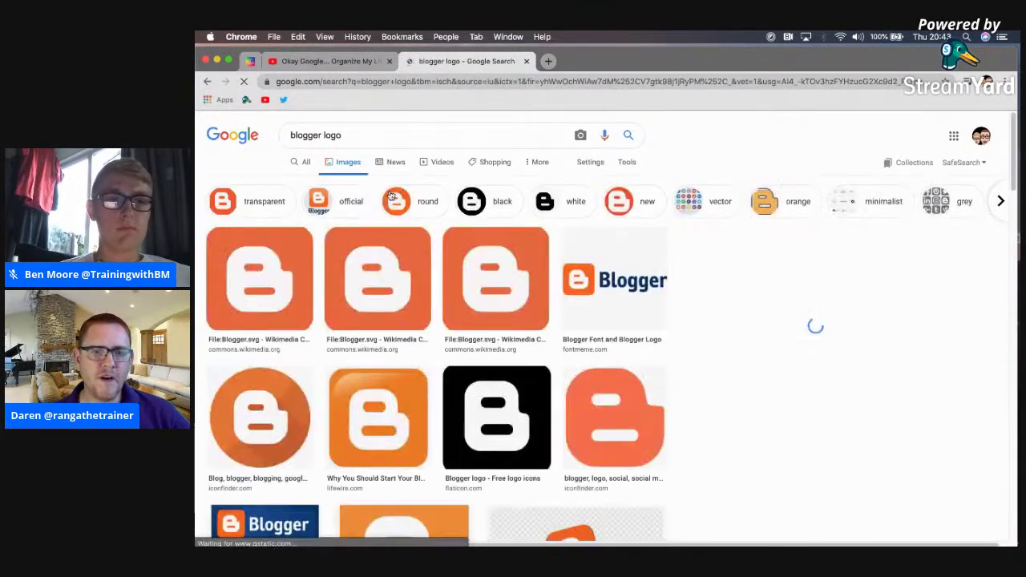
Save the orange Blogger logo image to the Downloads folder as blogger.png
{"action": "right_click", "coordinate": [269, 277]}
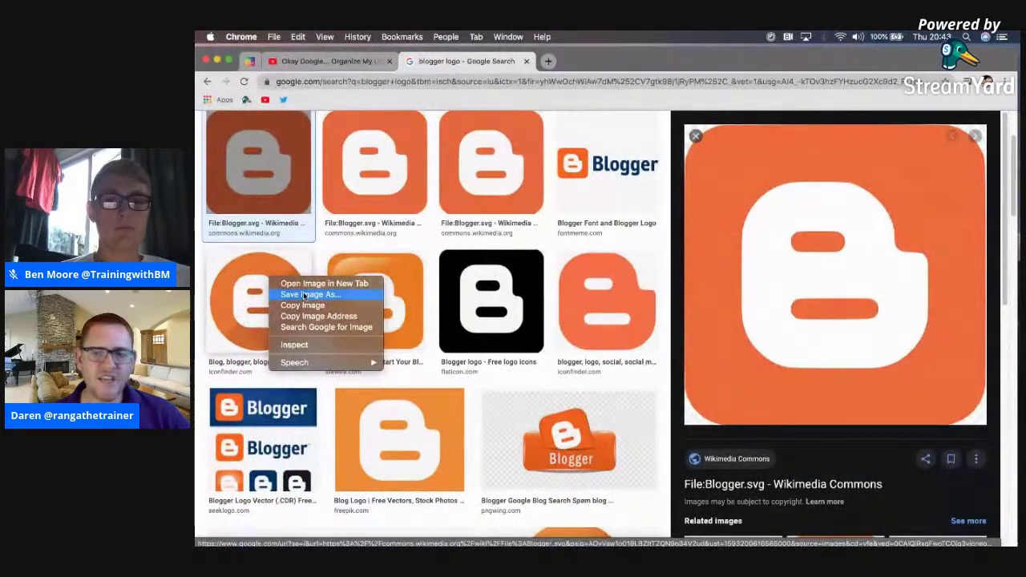
{"action": "left_click", "coordinate": [304, 295]}
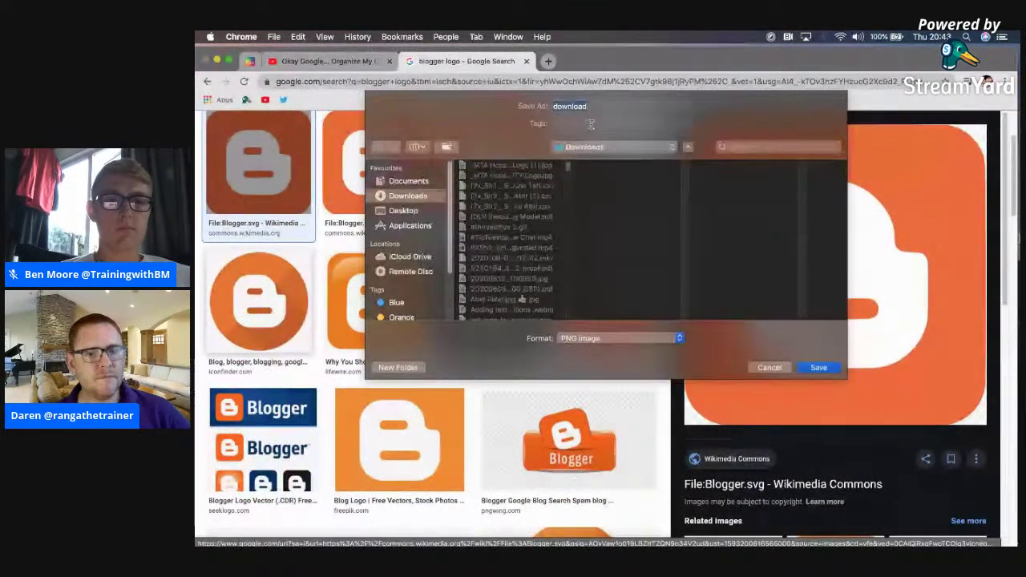
{"action": "type", "text": "blogger"}
{"action": "key", "text": "Return"}
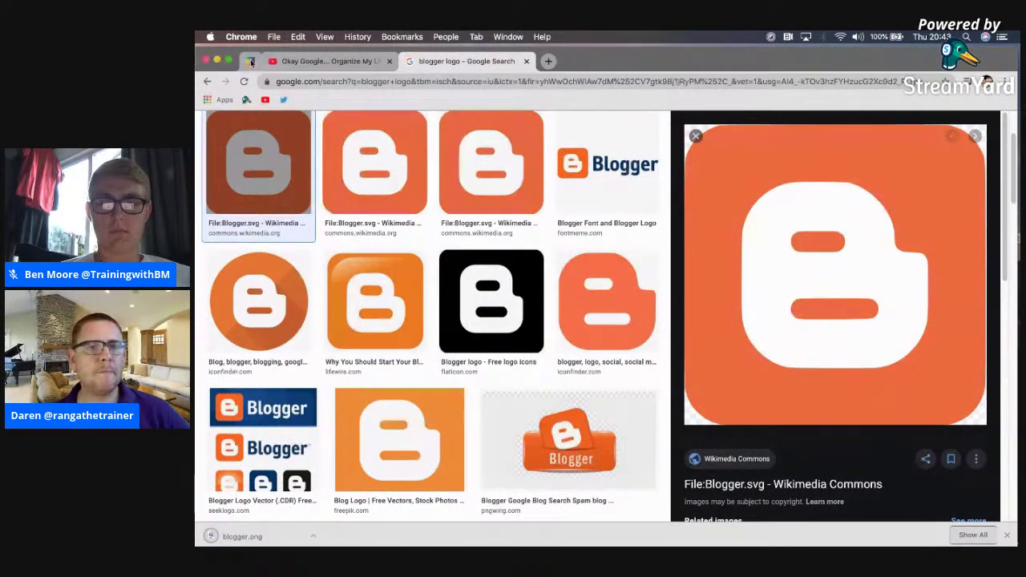
Return to the book and import blogger.png from the Downloads folder onto the Professional Wellbeing page
{"action": "left_click", "coordinate": [289, 61]}
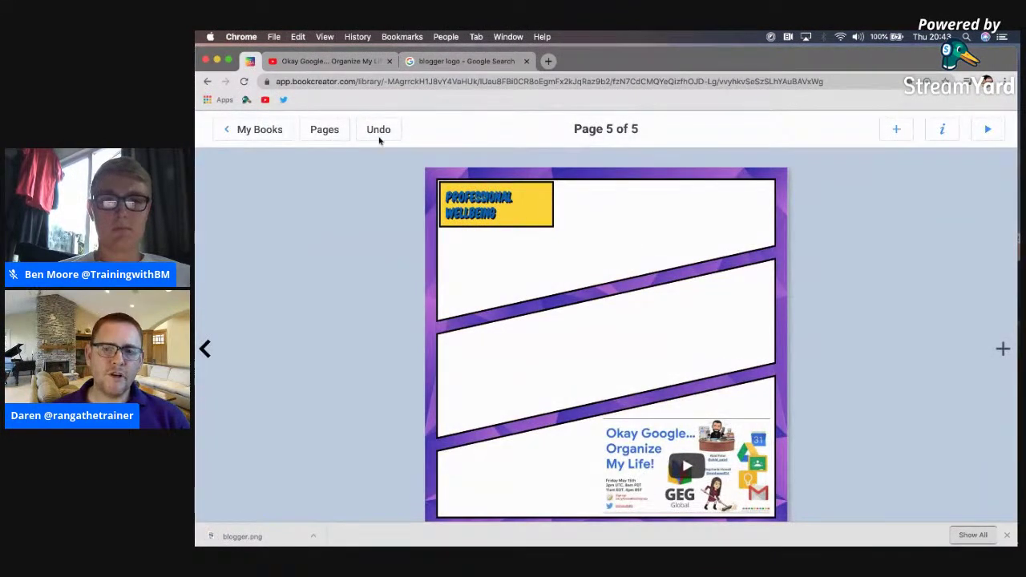
{"action": "left_click", "coordinate": [911, 133]}
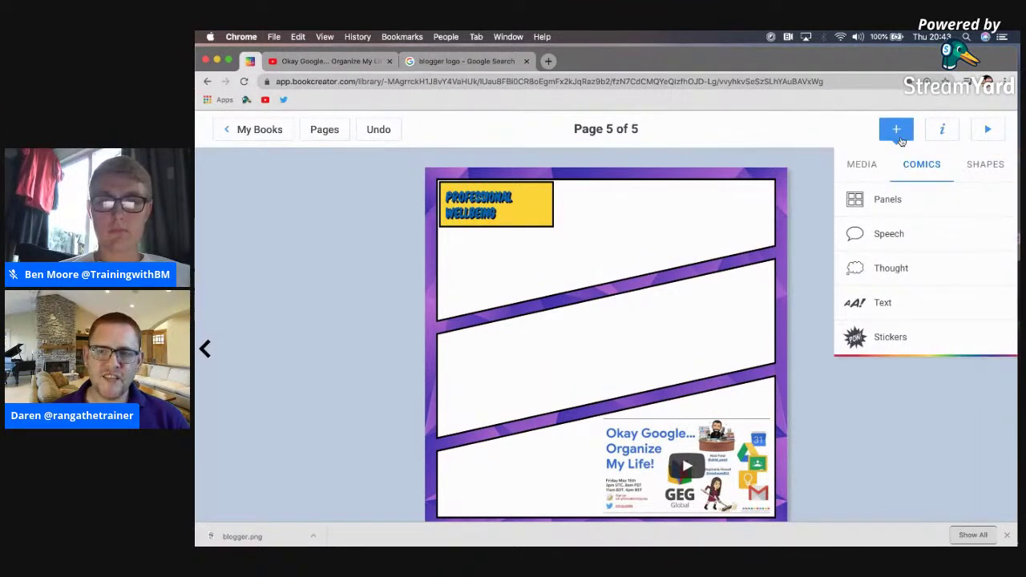
{"action": "left_click", "coordinate": [866, 165]}
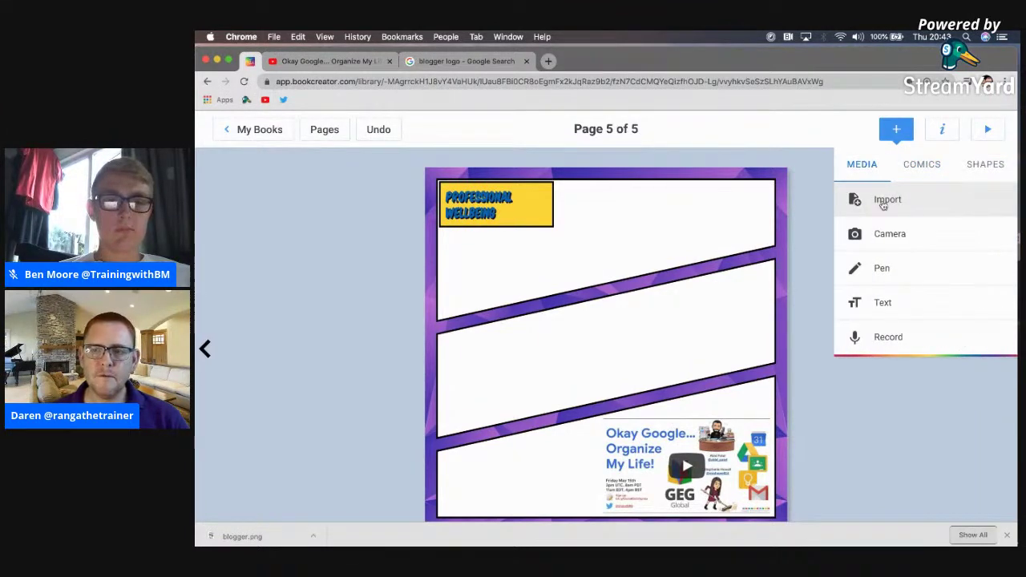
{"action": "left_click", "coordinate": [884, 201]}
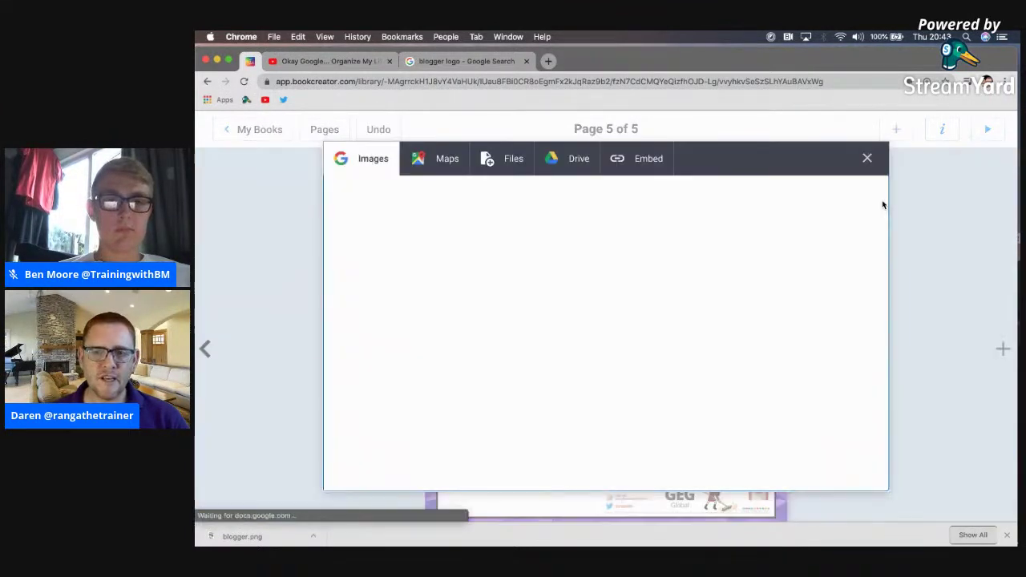
{"action": "left_click", "coordinate": [505, 160]}
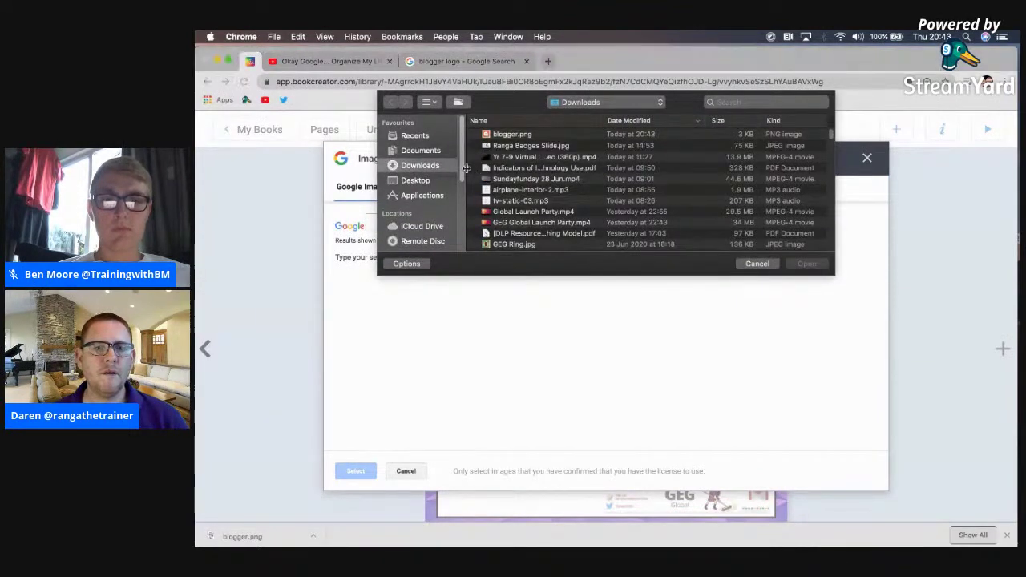
{"action": "double_click", "coordinate": [511, 135]}
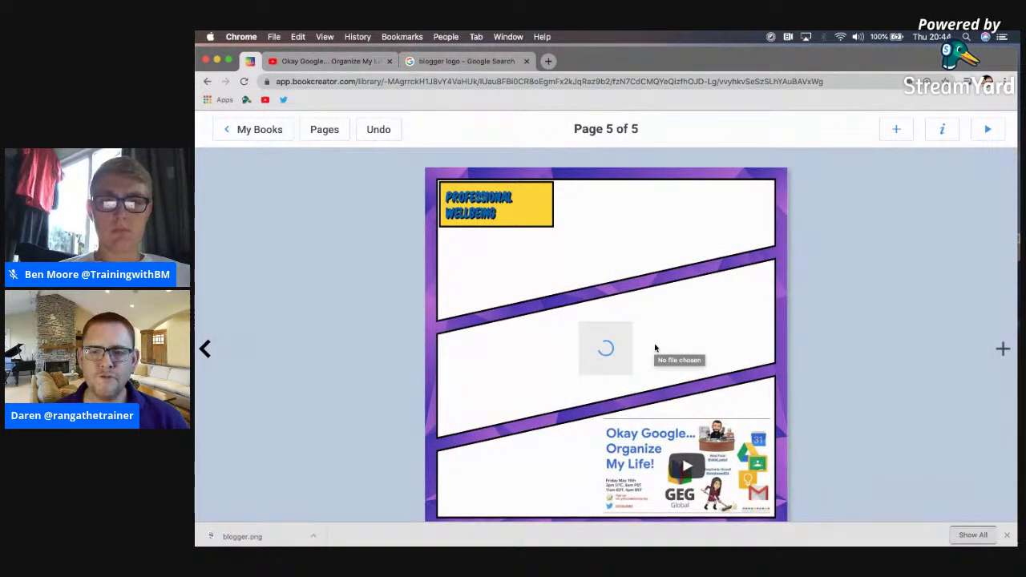
Shrink the Blogger logo and place it at the right end of the middle comic panel
{"action": "left_click_drag", "start_coordinate": [612, 352], "coordinate": [618, 286]}
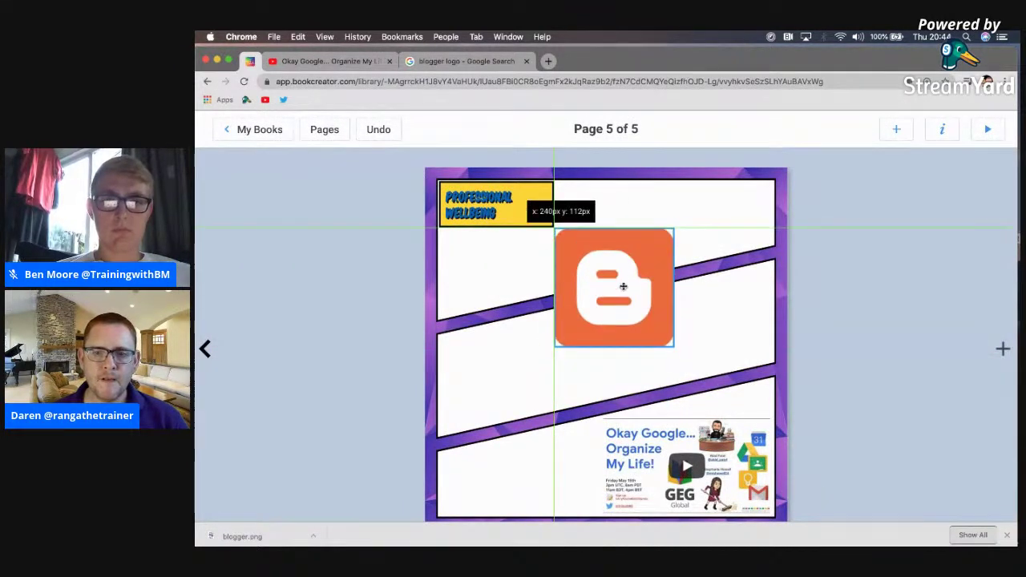
{"action": "left_click_drag", "start_coordinate": [676, 222], "coordinate": [635, 266]}
{"action": "left_click_drag", "start_coordinate": [584, 301], "coordinate": [741, 319]}
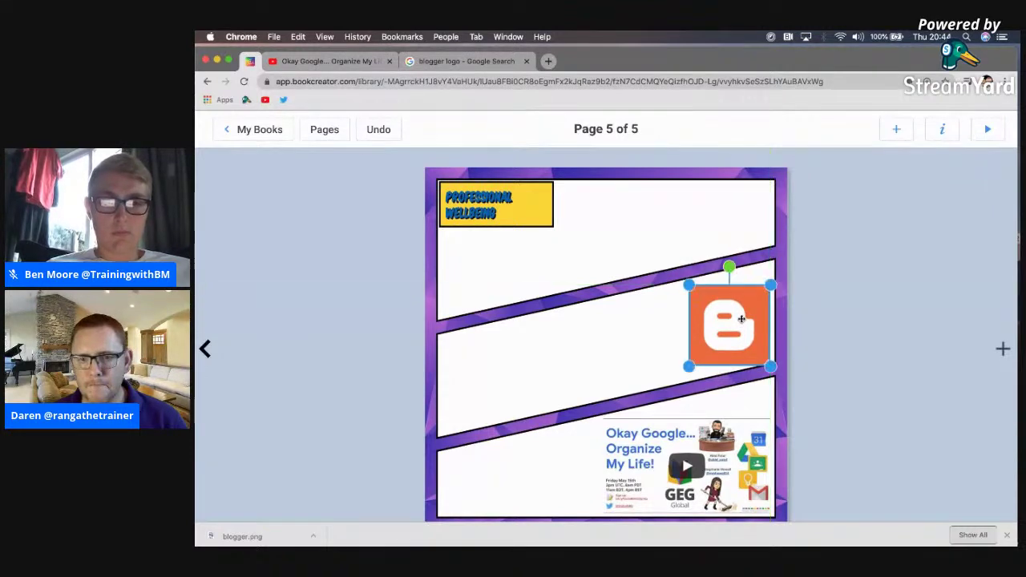
Open the Blogger logo's image properties and search Google for "blogger" to find the site's web address
{"action": "left_click", "coordinate": [942, 130]}
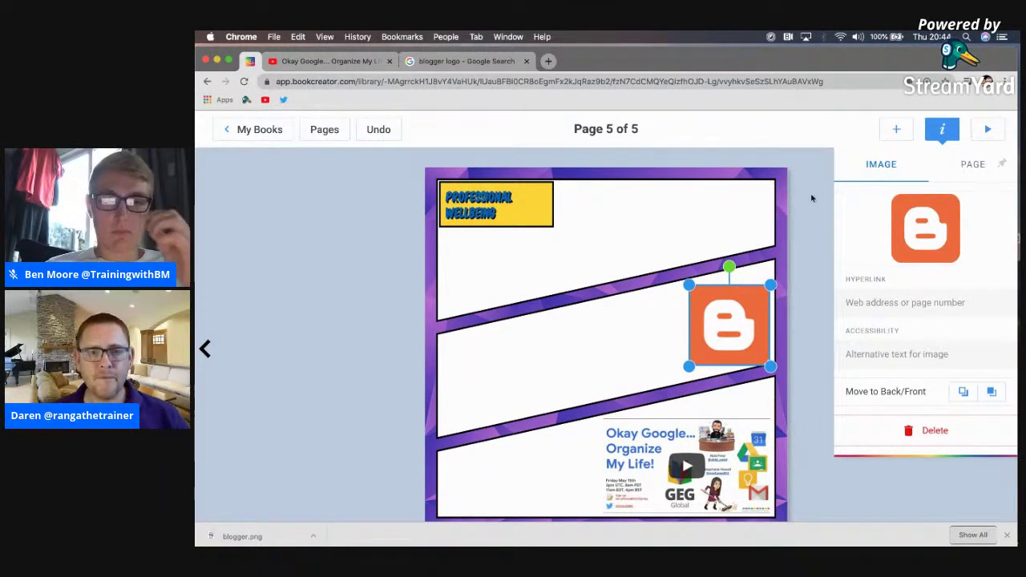
{"action": "left_click", "coordinate": [513, 63]}
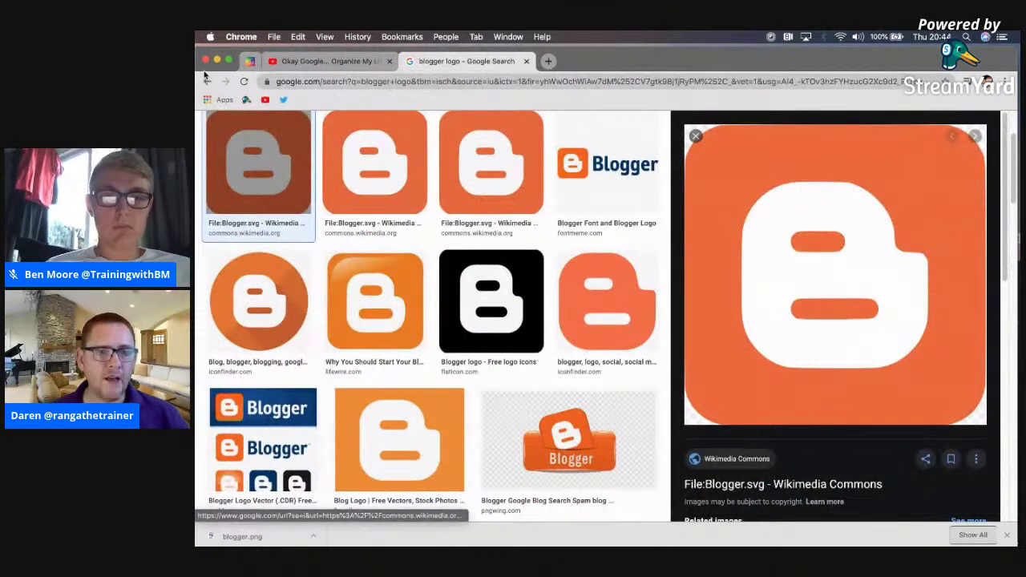
{"action": "left_click", "coordinate": [206, 80]}
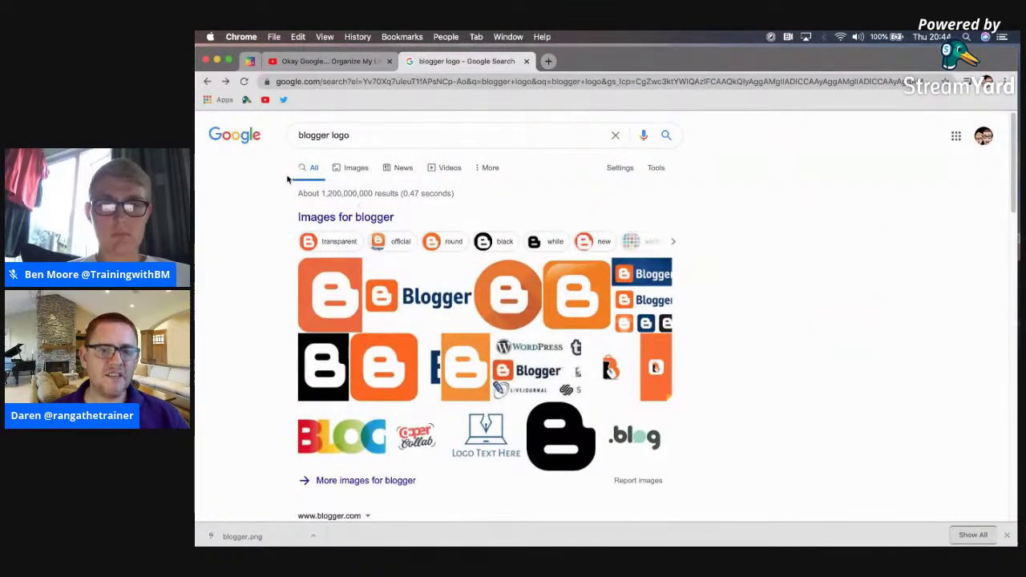
{"action": "double_click", "coordinate": [349, 135]}
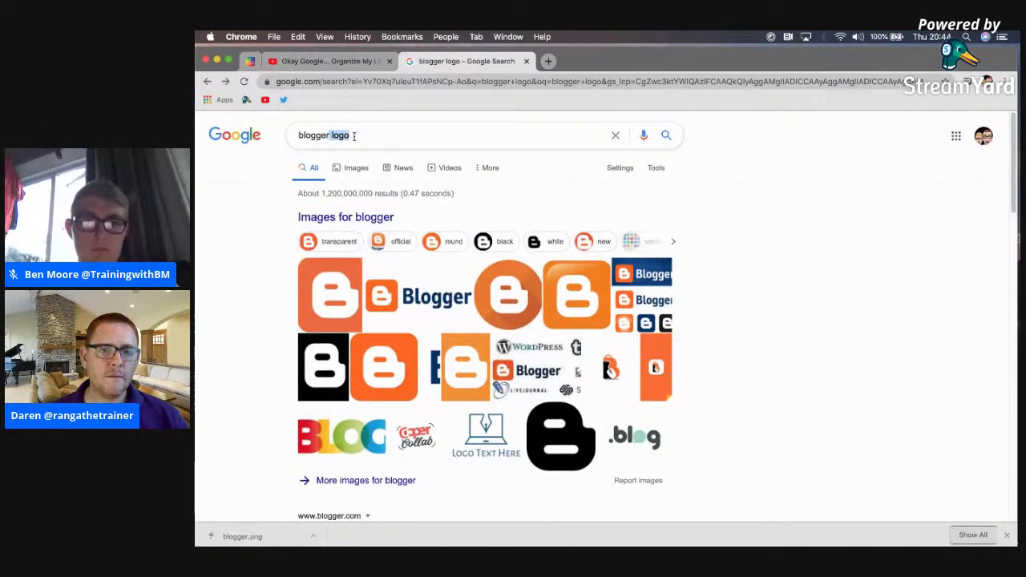
{"action": "key", "text": "BackSpace"}
{"action": "key", "text": "BackSpace"}
{"action": "key", "text": "Return"}
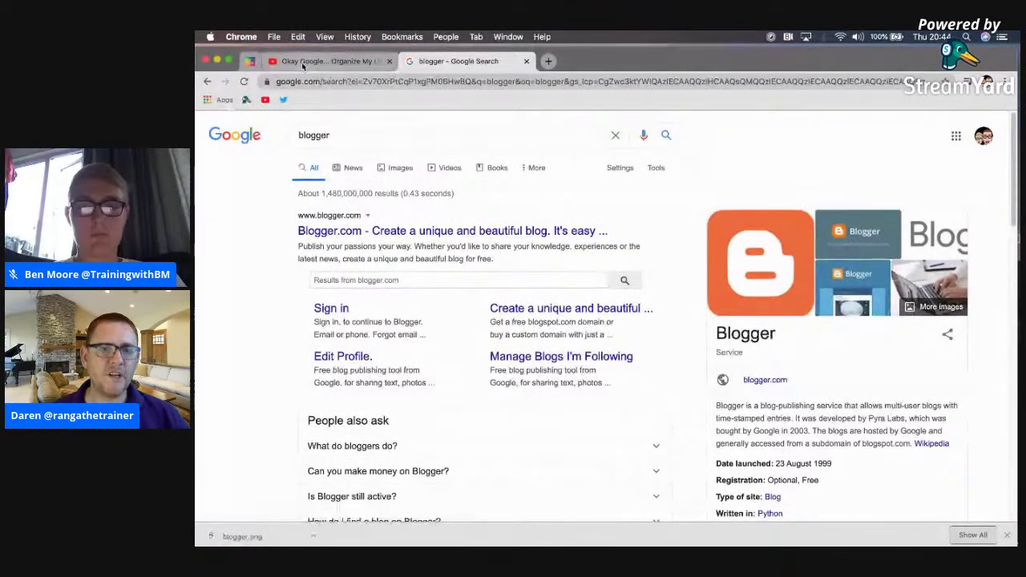
{"action": "left_click", "coordinate": [250, 61]}
{"action": "left_click", "coordinate": [906, 303]}
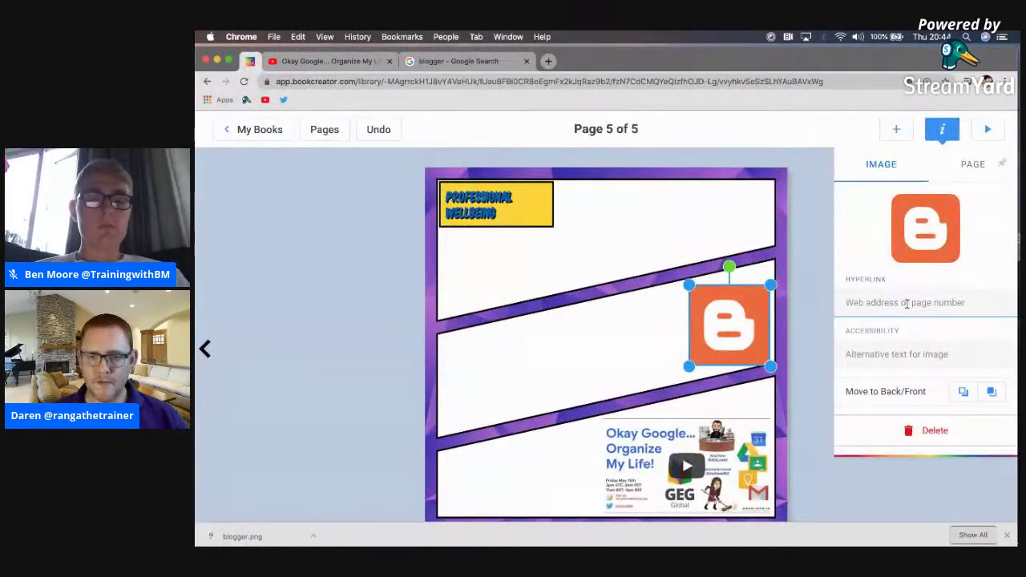
{"action": "type", "text": "www.blogger.com"}
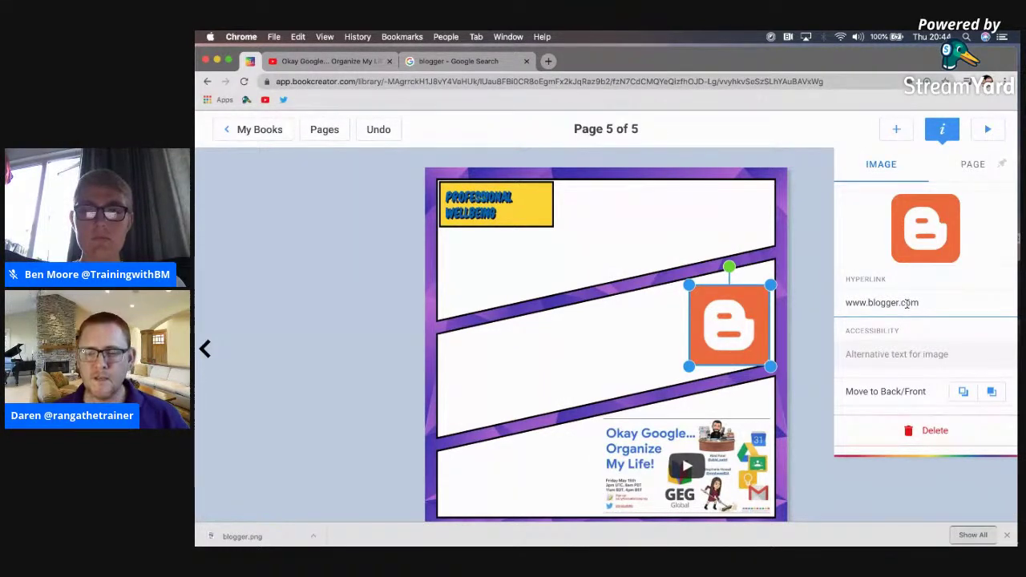
{"action": "left_click", "coordinate": [902, 352]}
{"action": "type", "text": "Cli"}
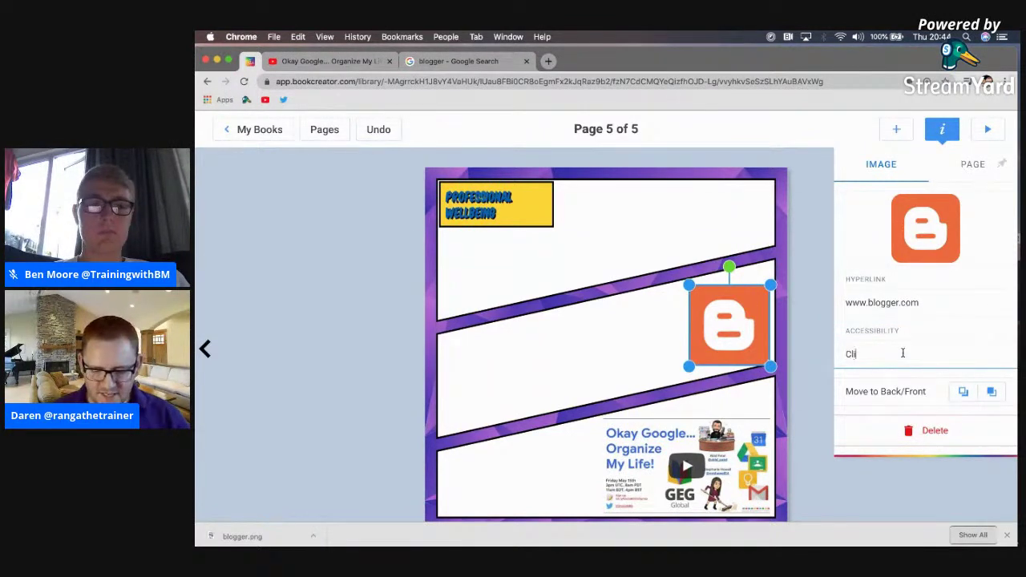
{"action": "type", "text": "ck here to start your own blog"}
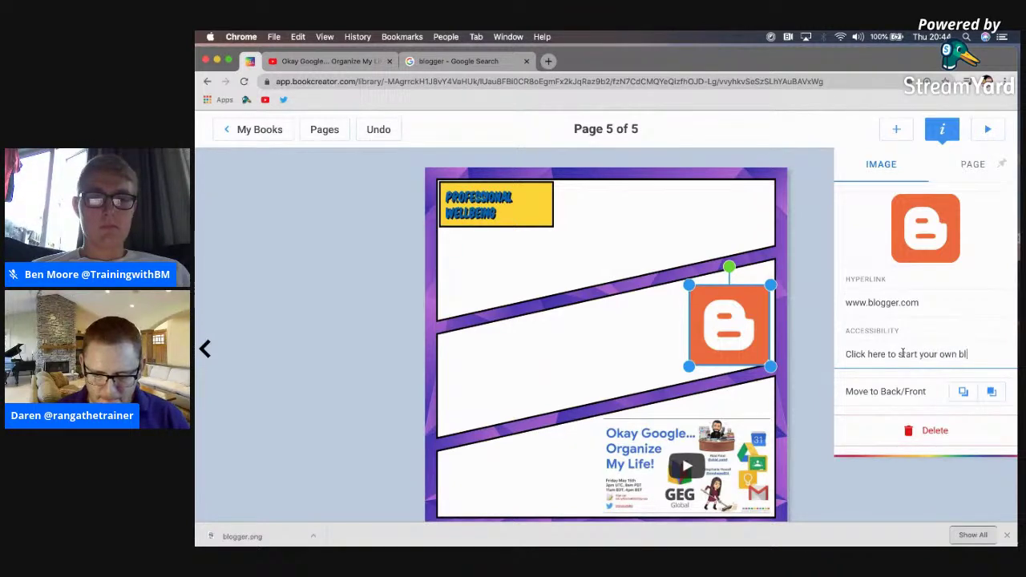
{"action": "left_click", "coordinate": [925, 476]}
Reduce the Blogger logo slightly so it fits inside the right end of the middle panel, and deselect it
{"action": "left_click", "coordinate": [717, 326]}
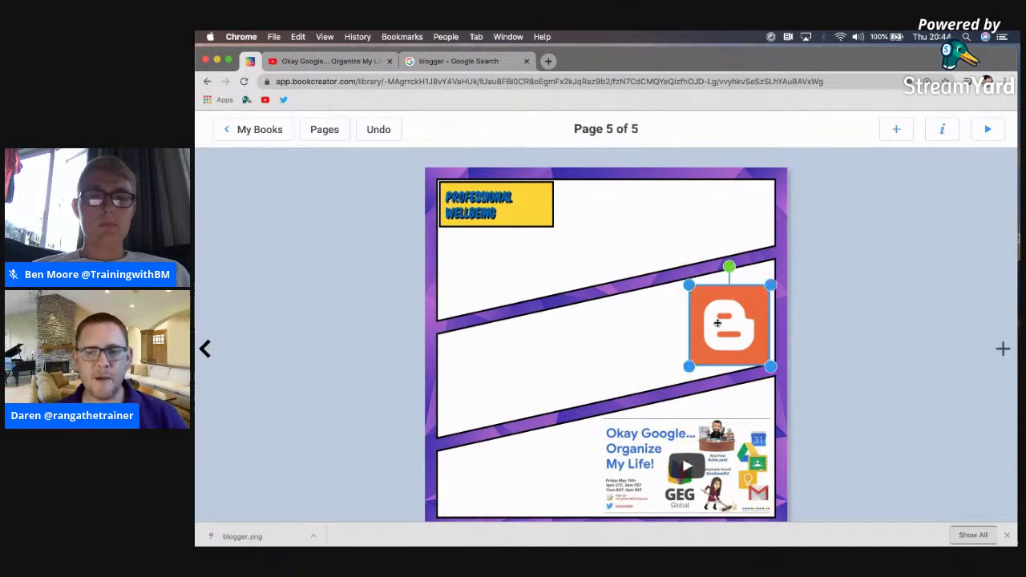
{"action": "left_click_drag", "start_coordinate": [767, 365], "coordinate": [734, 324]}
{"action": "left_click", "coordinate": [828, 327]}
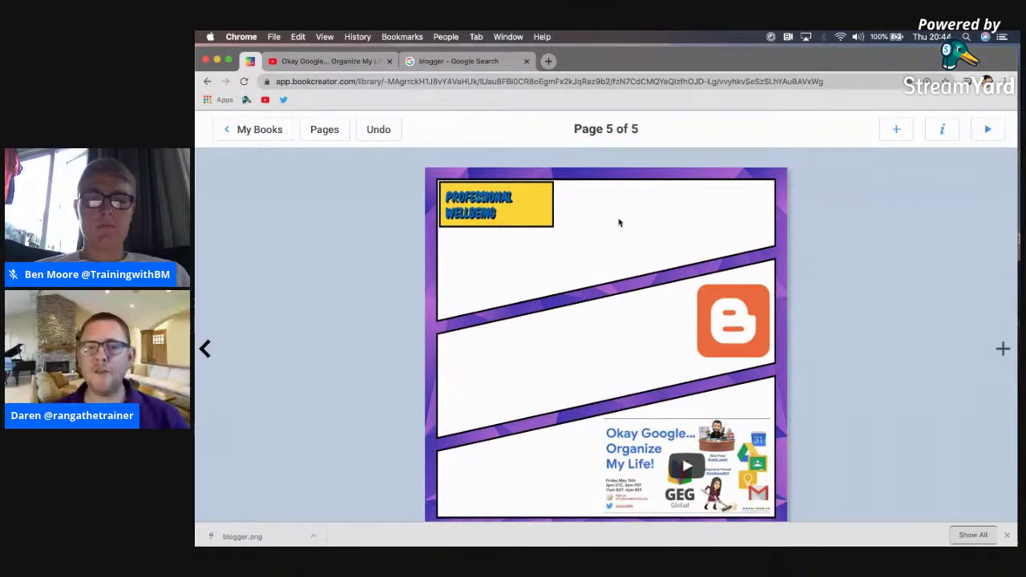
Search Google Images for "group of people talking" and add the photo of people around a table to the page
{"action": "left_click", "coordinate": [896, 129]}
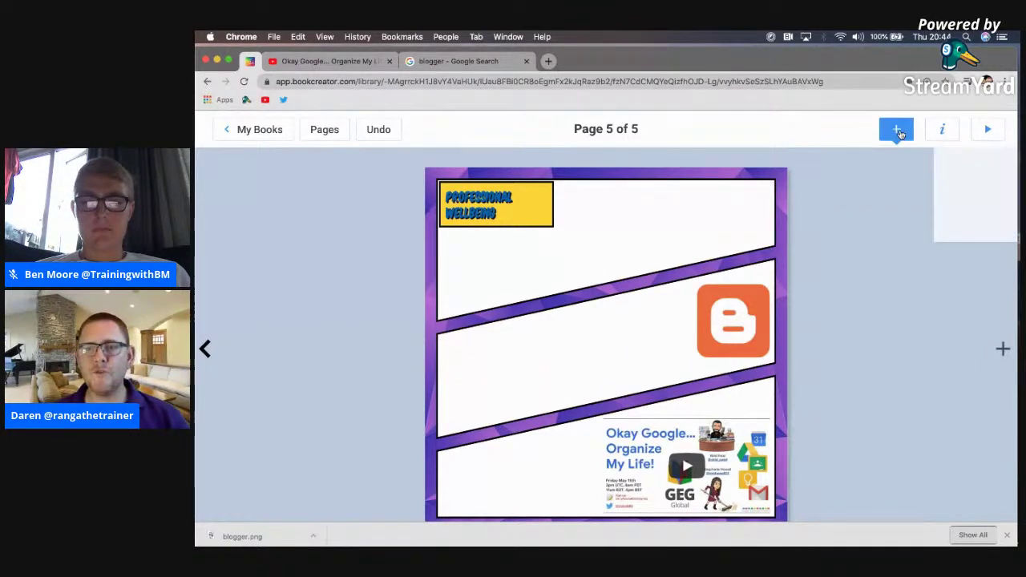
{"action": "left_click", "coordinate": [869, 170]}
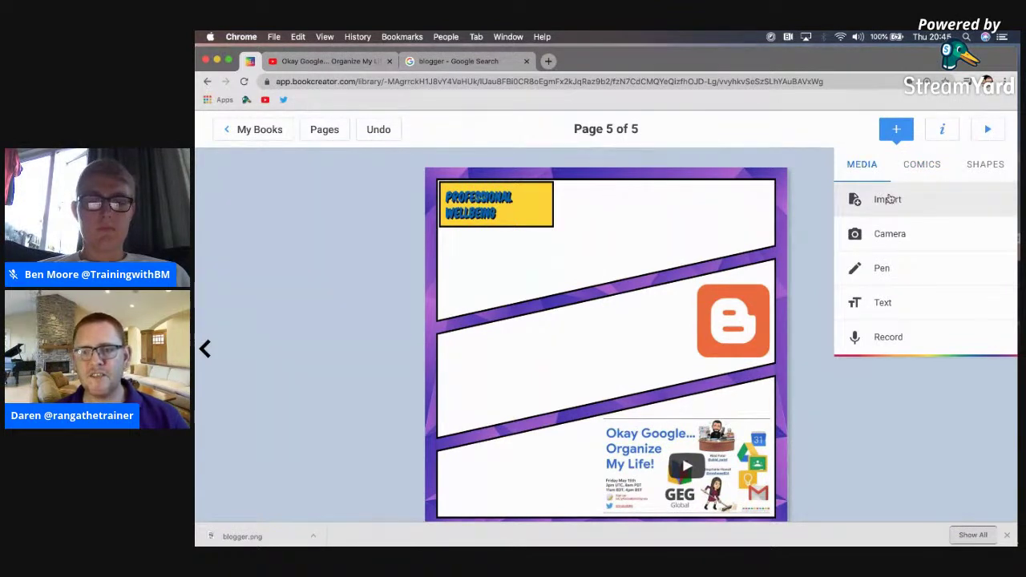
{"action": "left_click", "coordinate": [888, 199]}
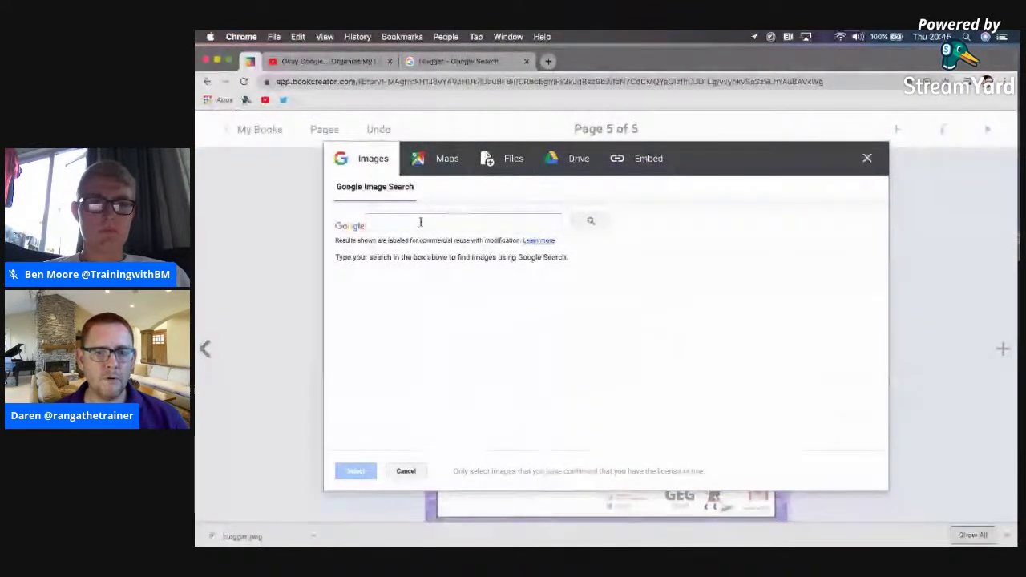
{"action": "type", "text": "group of p"}
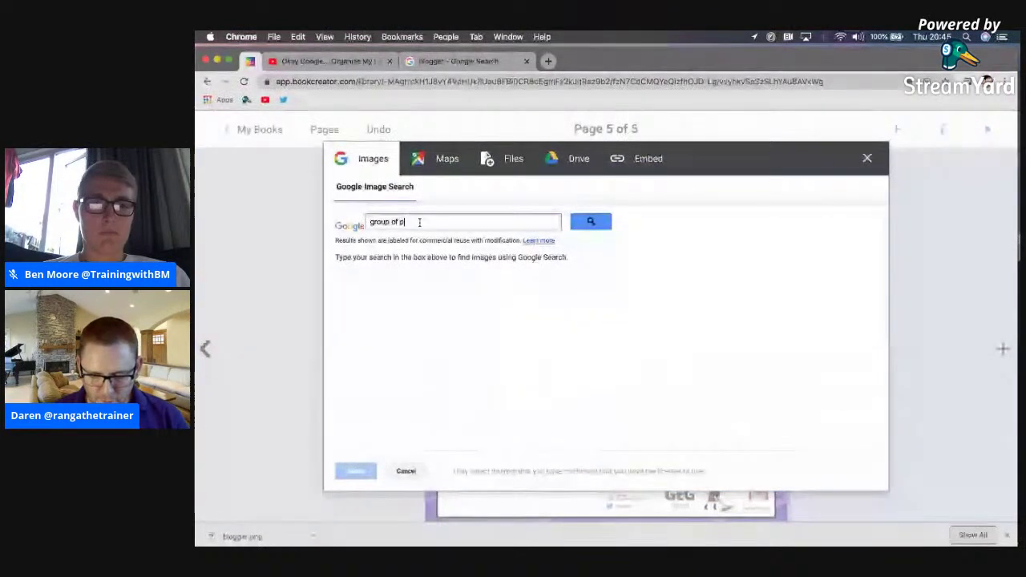
{"action": "type", "text": "eople talking"}
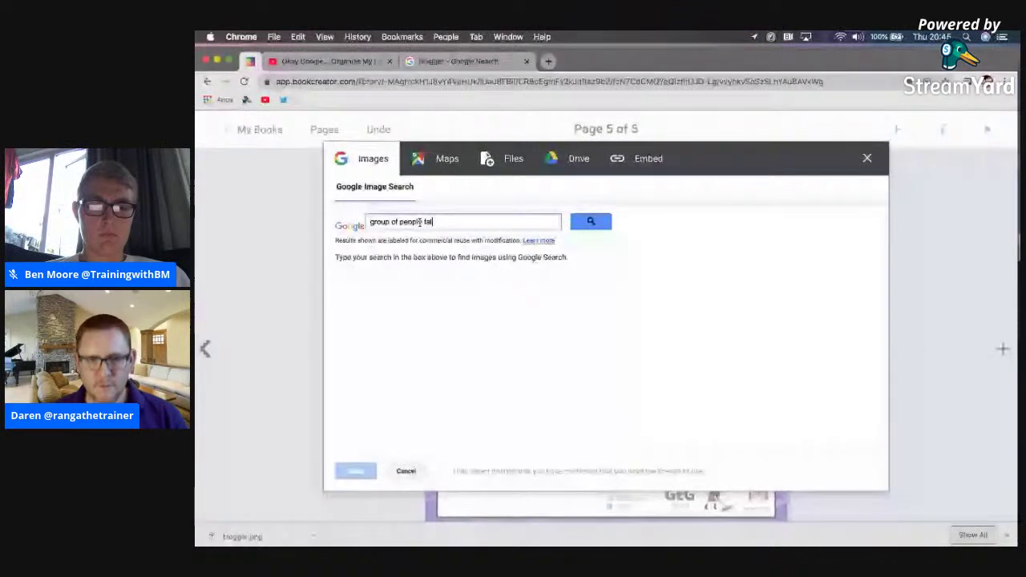
{"action": "key", "text": "Return"}
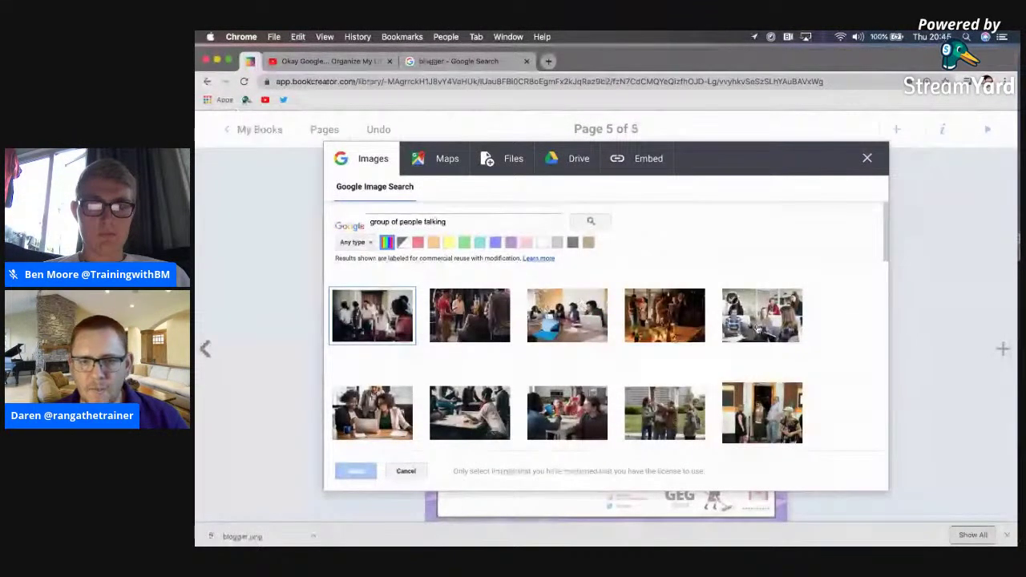
{"action": "scroll", "coordinate": [714, 360], "scroll_direction": "down", "scroll_amount": 1}
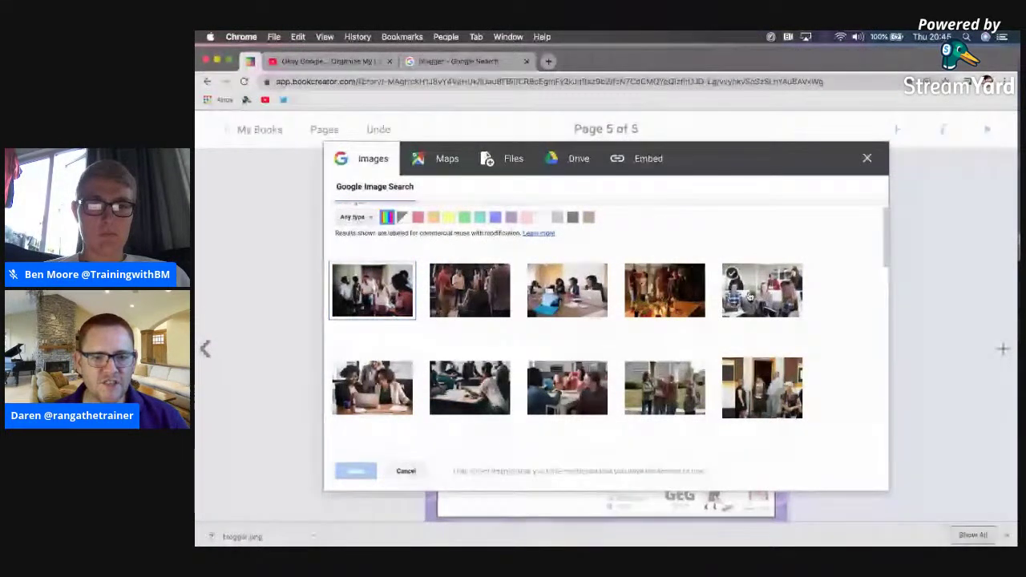
{"action": "double_click", "coordinate": [483, 383]}
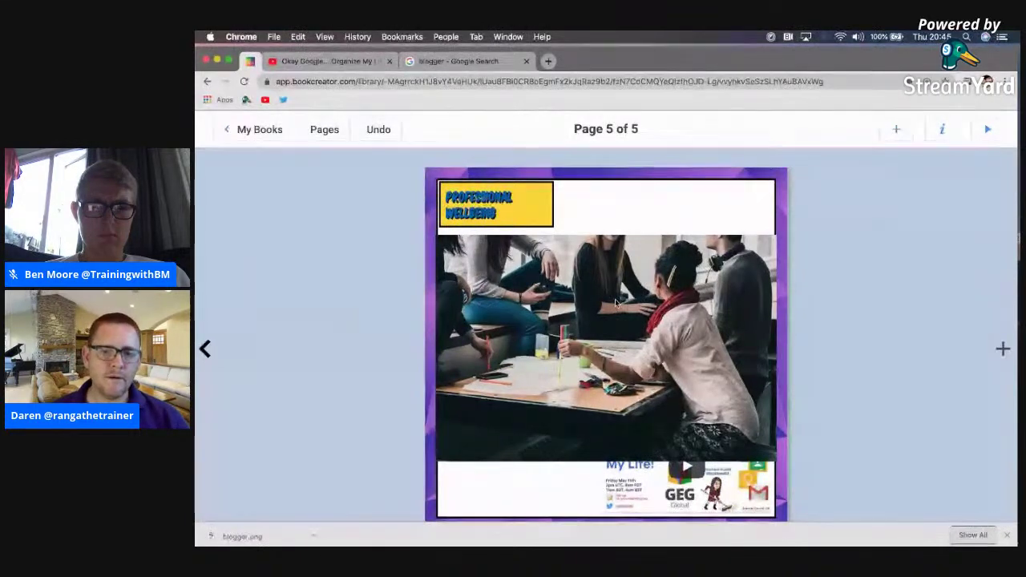
Try shrinking the freestanding group photo and moving it into the upper comic panel, and delete it
{"action": "left_click", "coordinate": [714, 255]}
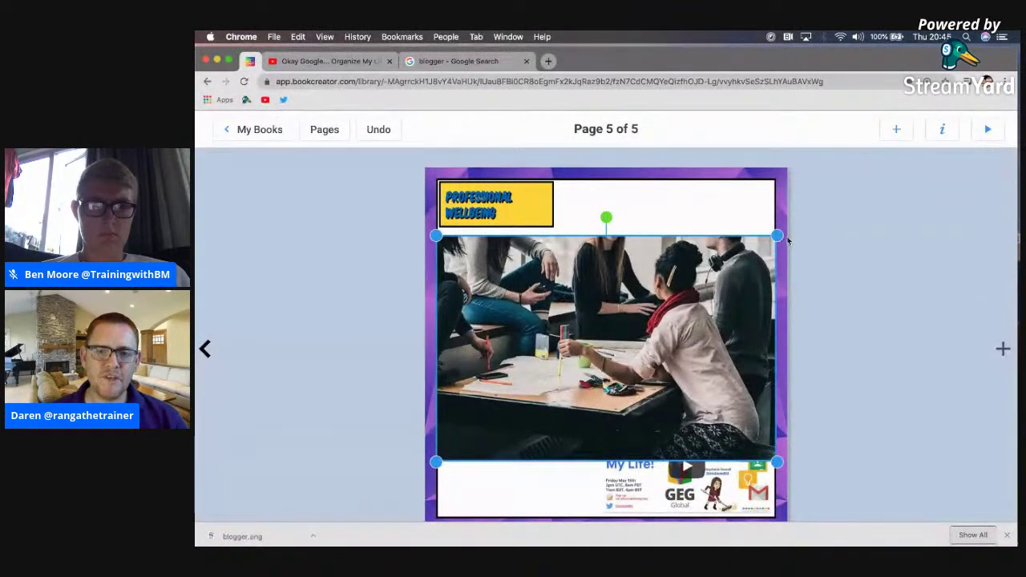
{"action": "left_click_drag", "start_coordinate": [776, 235], "coordinate": [554, 384]}
{"action": "left_click_drag", "start_coordinate": [508, 410], "coordinate": [669, 228]}
{"action": "key", "text": "BackSpace"}
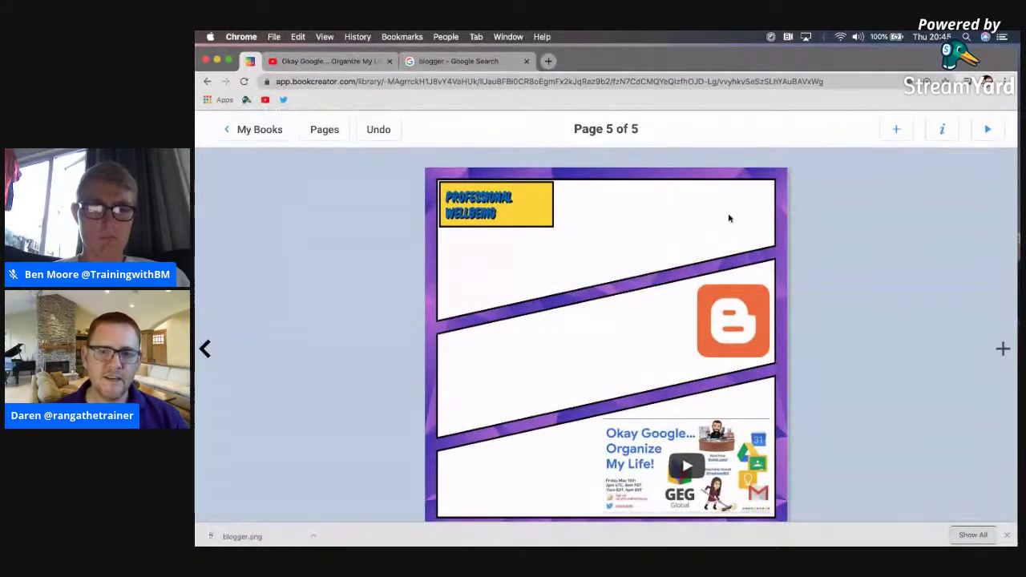
Search Google Images for "group of people talking" to fill the top comic panel with a picture
{"action": "left_click", "coordinate": [611, 232]}
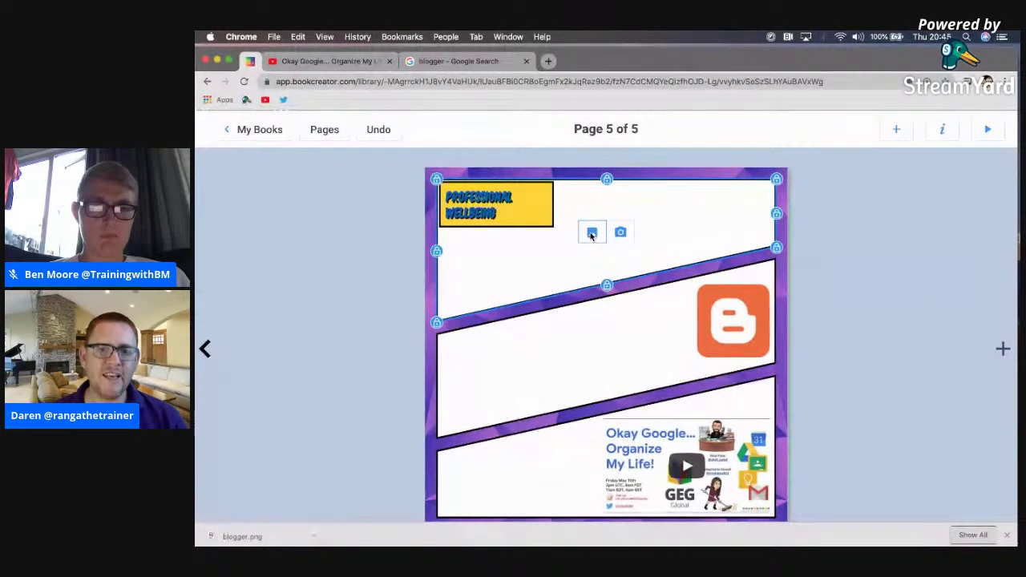
{"action": "left_click", "coordinate": [591, 233]}
{"action": "left_click", "coordinate": [476, 223]}
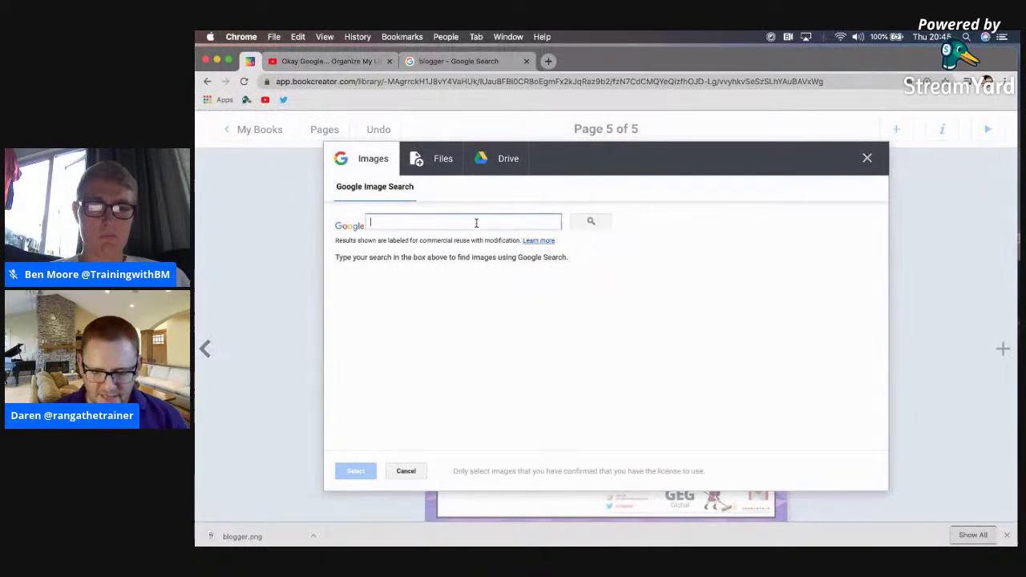
{"action": "type", "text": "pl"}
{"action": "type", "text": "roup "}
{"action": "type", "text": "of people talking"}
{"action": "left_click", "coordinate": [373, 224]}
{"action": "key", "text": "BackSpace"}
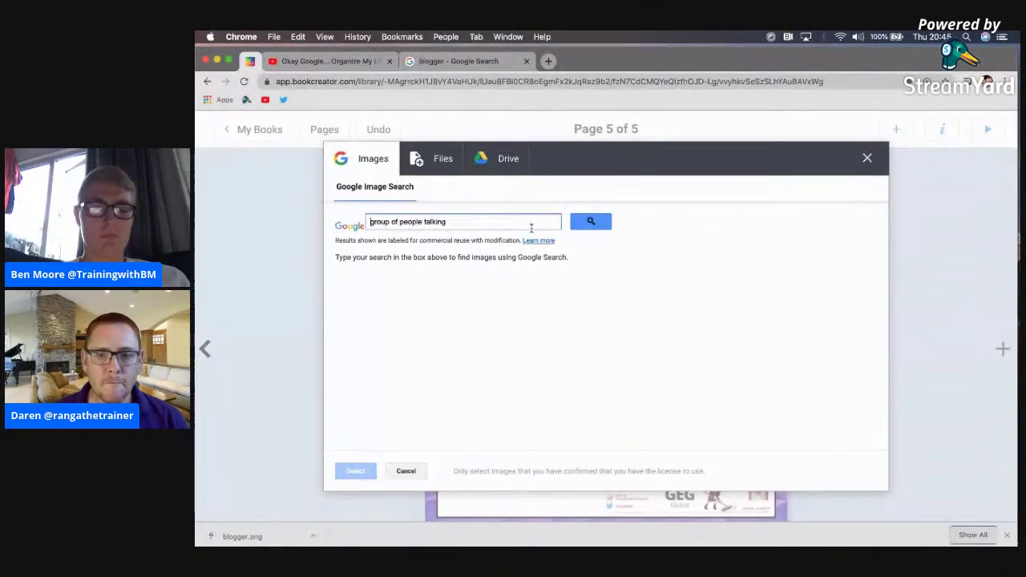
{"action": "left_click", "coordinate": [590, 220]}
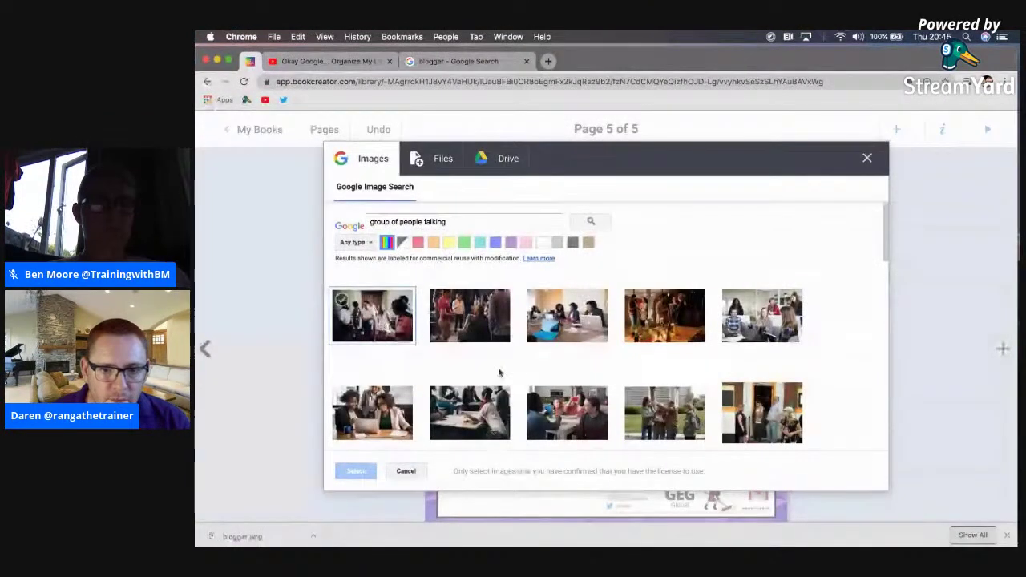
Fill the top panel with the photo of people around a table and shift it down within the panel to reveal its upper part
{"action": "scroll", "coordinate": [475, 418], "scroll_direction": "down", "scroll_amount": 1}
{"action": "left_click", "coordinate": [474, 418]}
{"action": "left_click", "coordinate": [475, 418]}
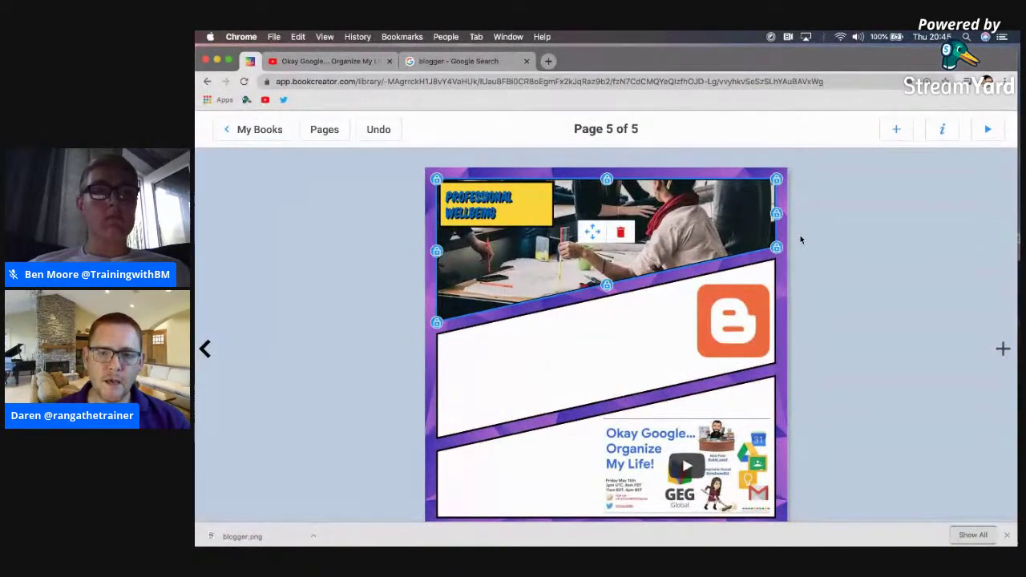
{"action": "left_click", "coordinate": [583, 229]}
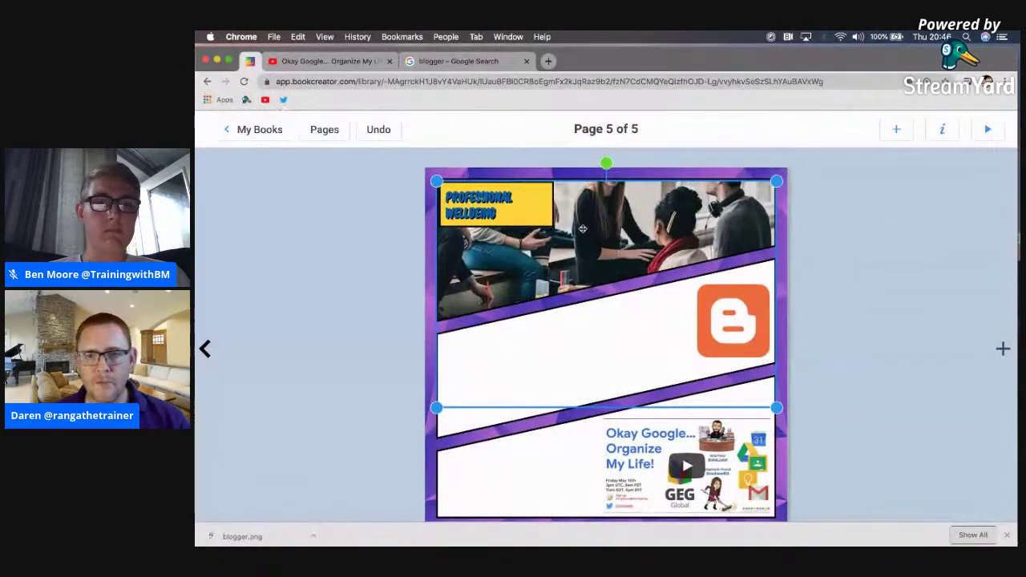
{"action": "left_click", "coordinate": [836, 206]}
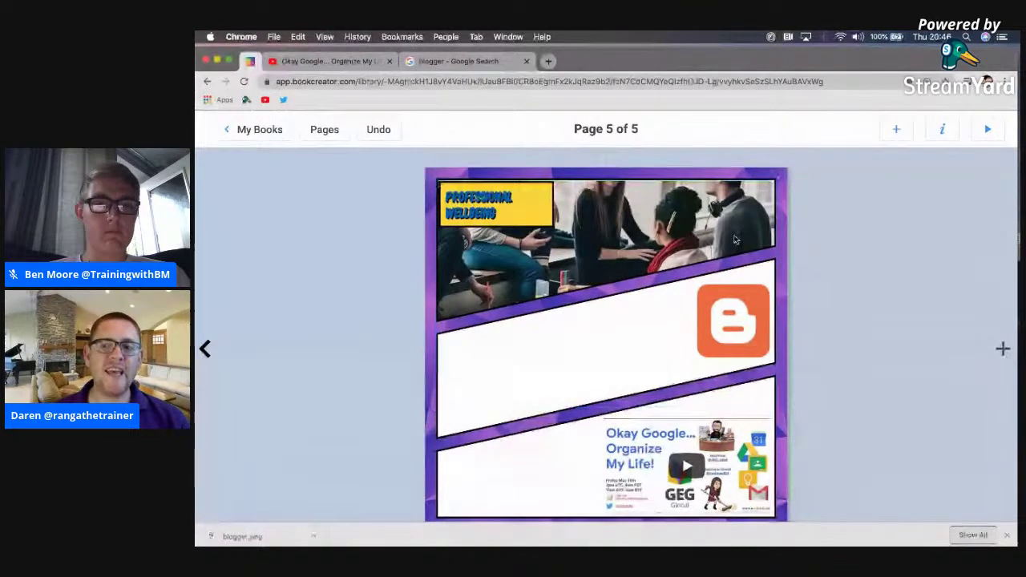
Add a plain comic text box reading "Your PLN is a great network of support" to the page
{"action": "left_click", "coordinate": [897, 132]}
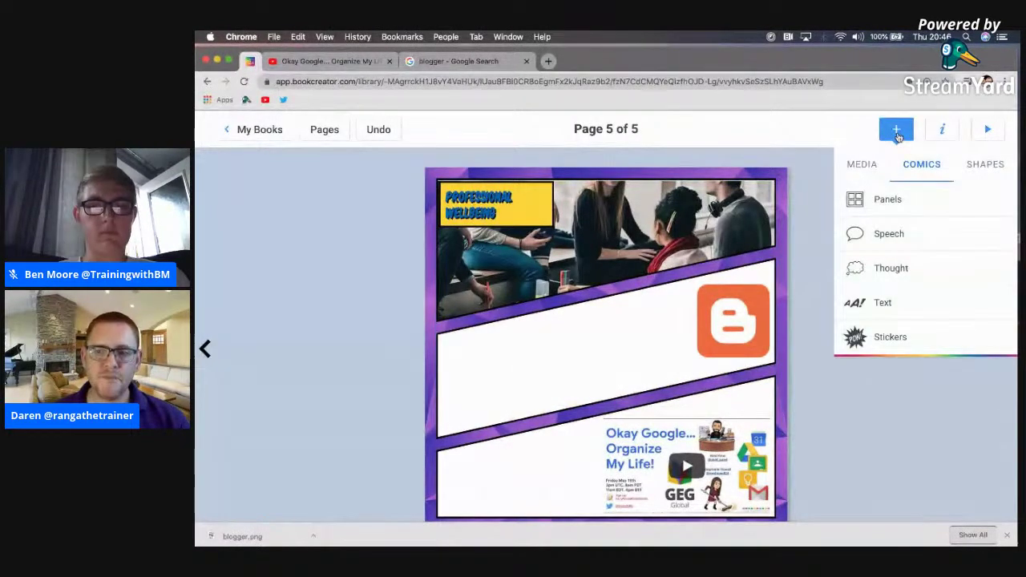
{"action": "left_click", "coordinate": [889, 312]}
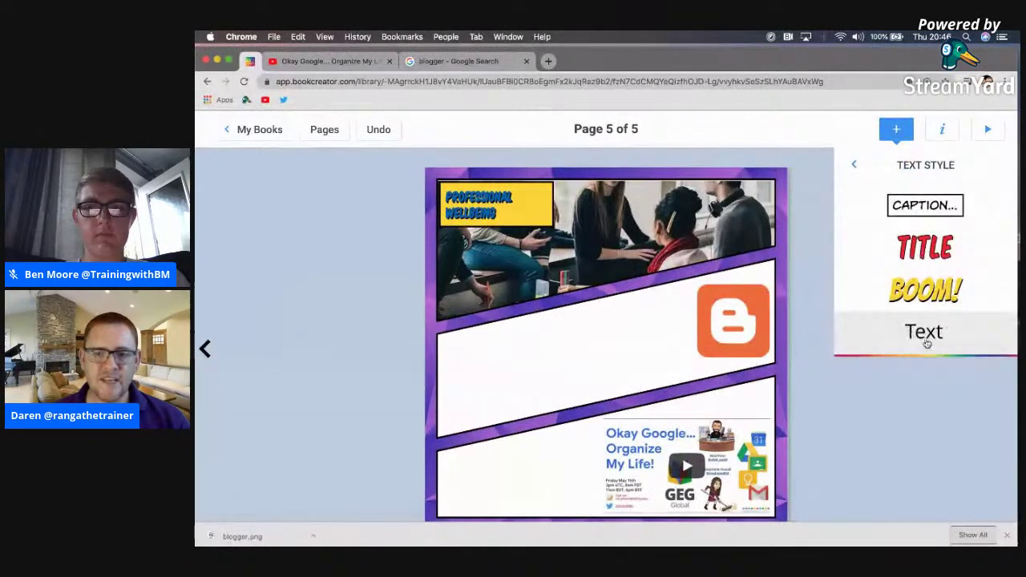
{"action": "left_click", "coordinate": [924, 331]}
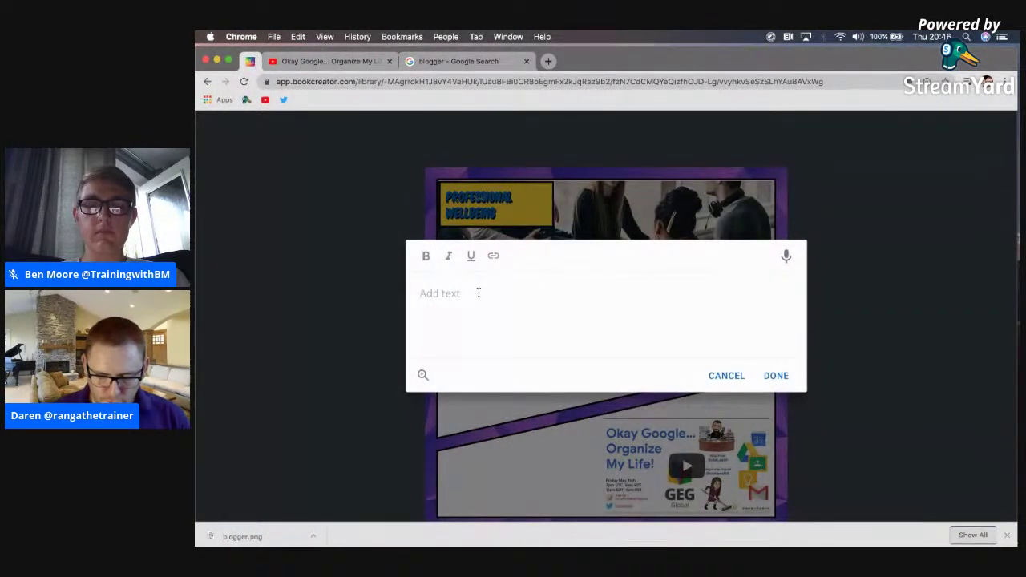
{"action": "type", "text": "Your PLN"}
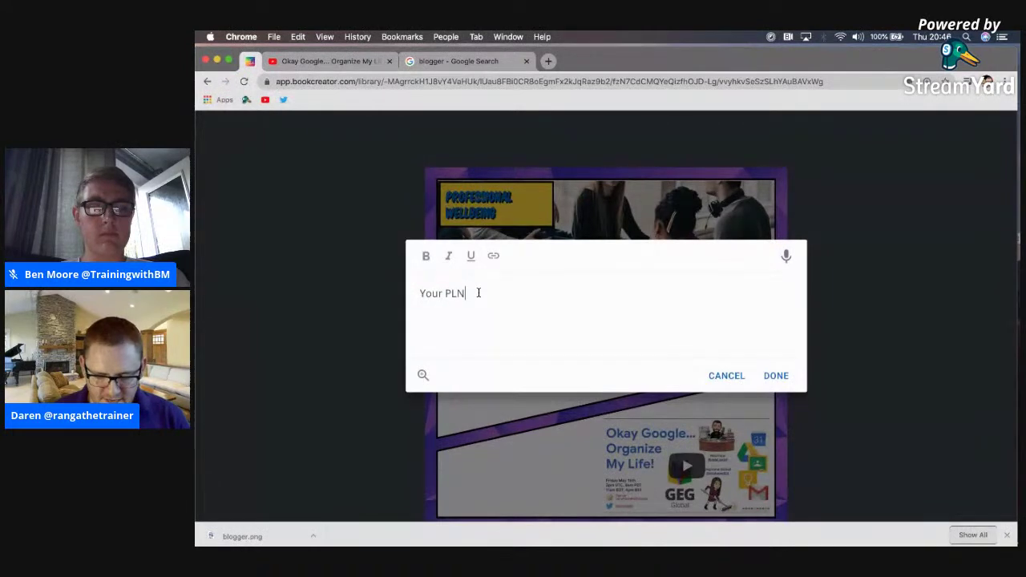
{"action": "type", "text": " is a great network of support"}
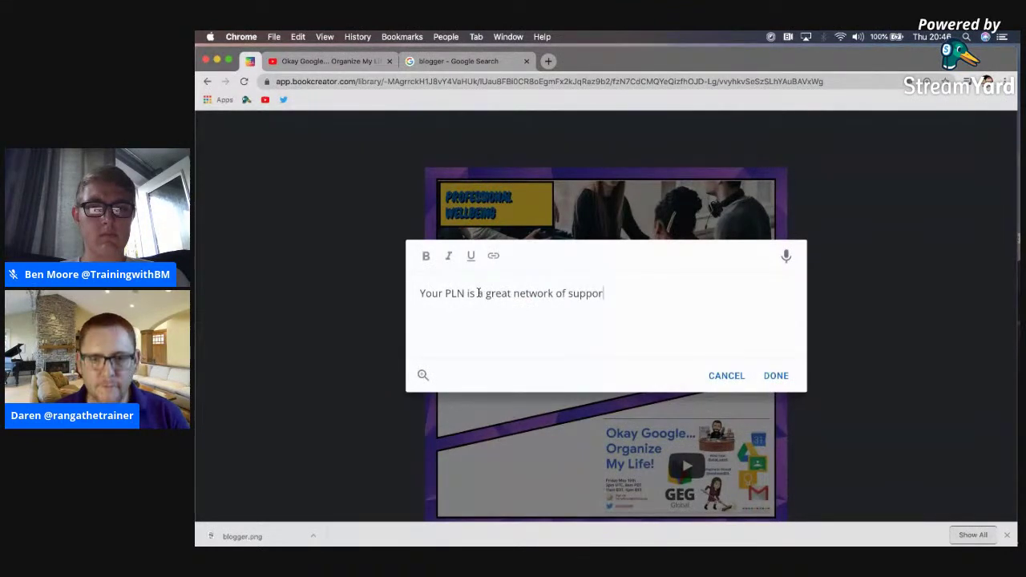
{"action": "left_click", "coordinate": [775, 375]}
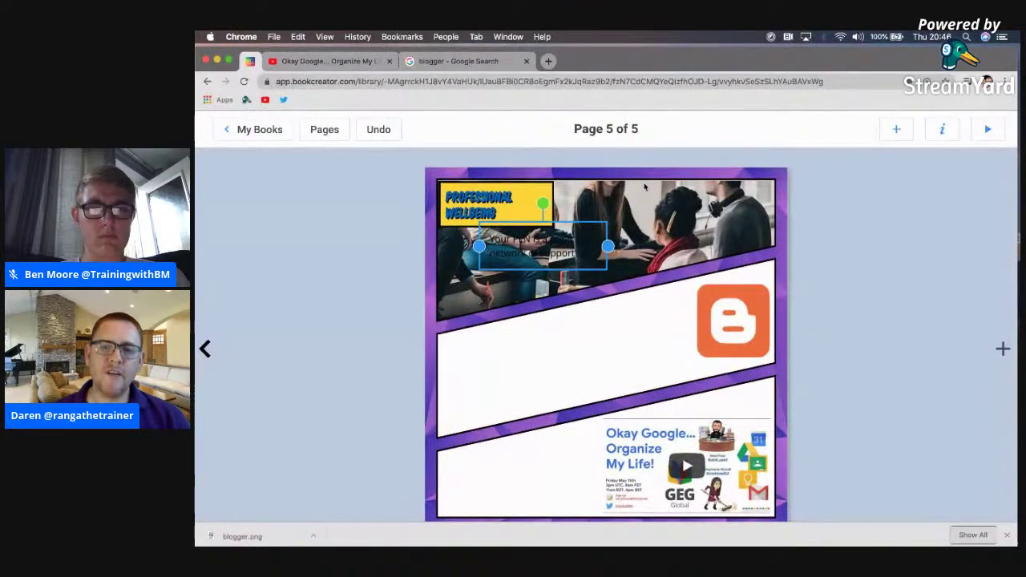
Make the "Your PLN is a great network of support" text white and bold
{"action": "left_click", "coordinate": [942, 129]}
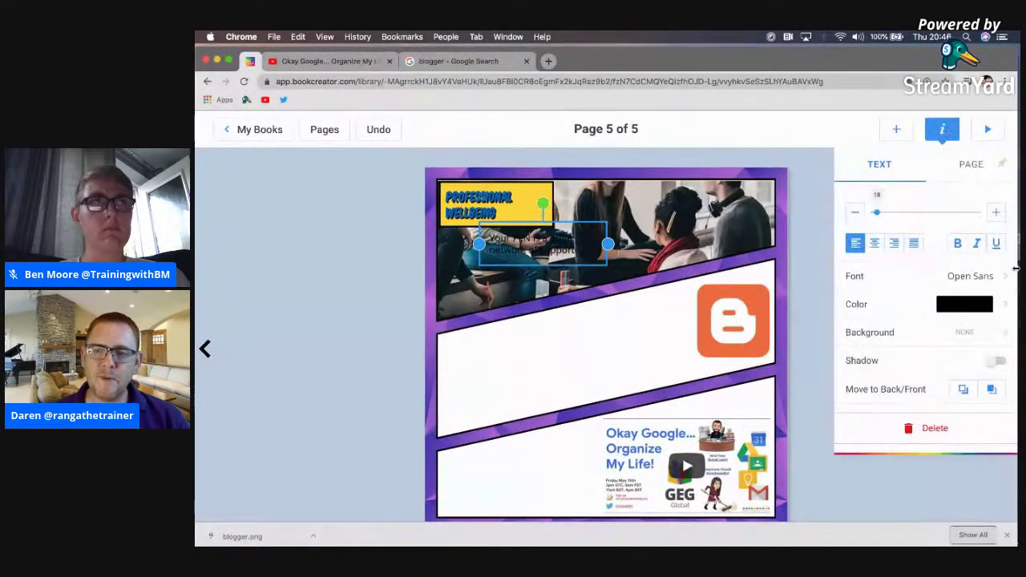
{"action": "left_click", "coordinate": [1004, 311]}
{"action": "left_click", "coordinate": [991, 213]}
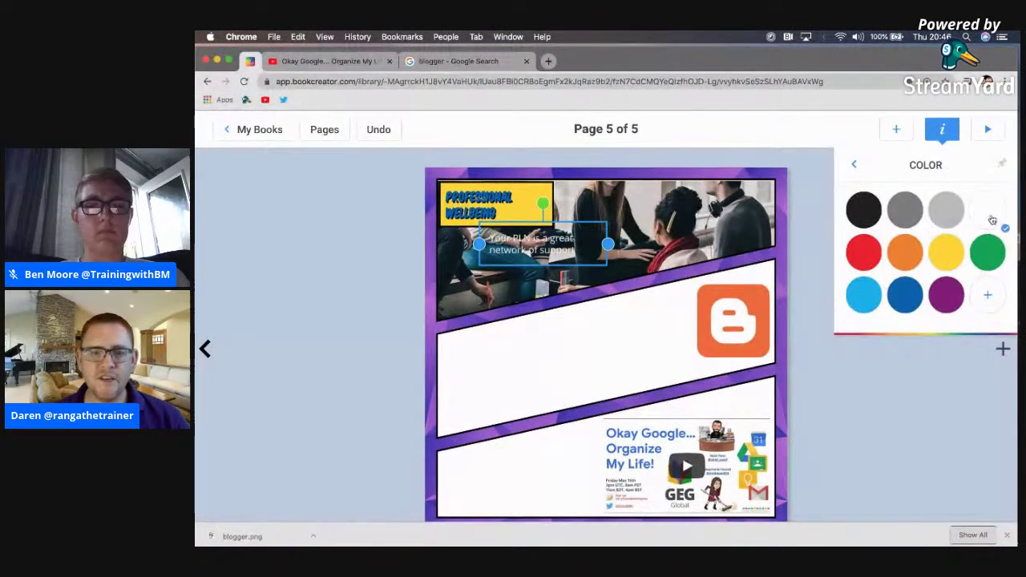
{"action": "left_click", "coordinate": [856, 162]}
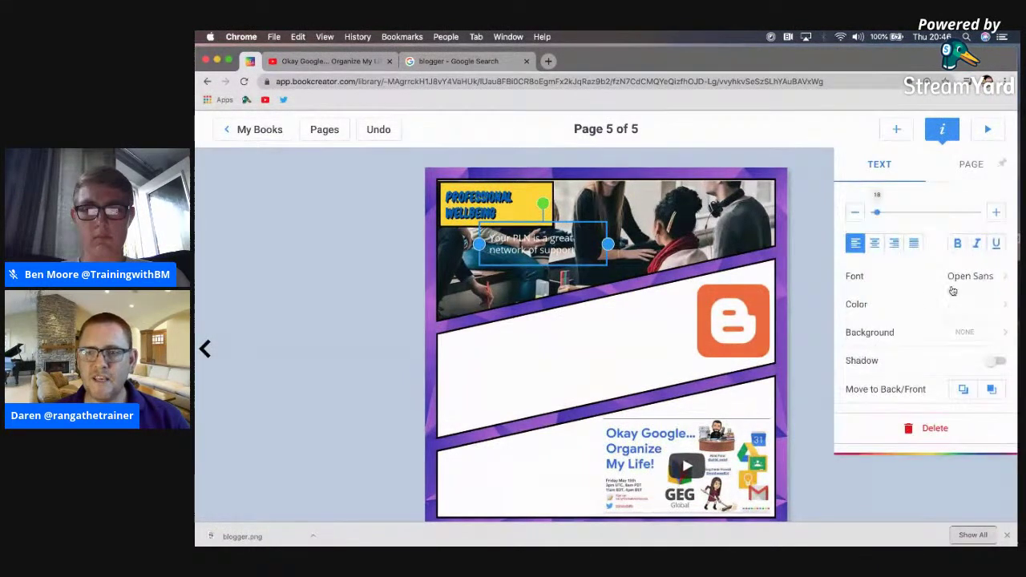
{"action": "left_click", "coordinate": [957, 245]}
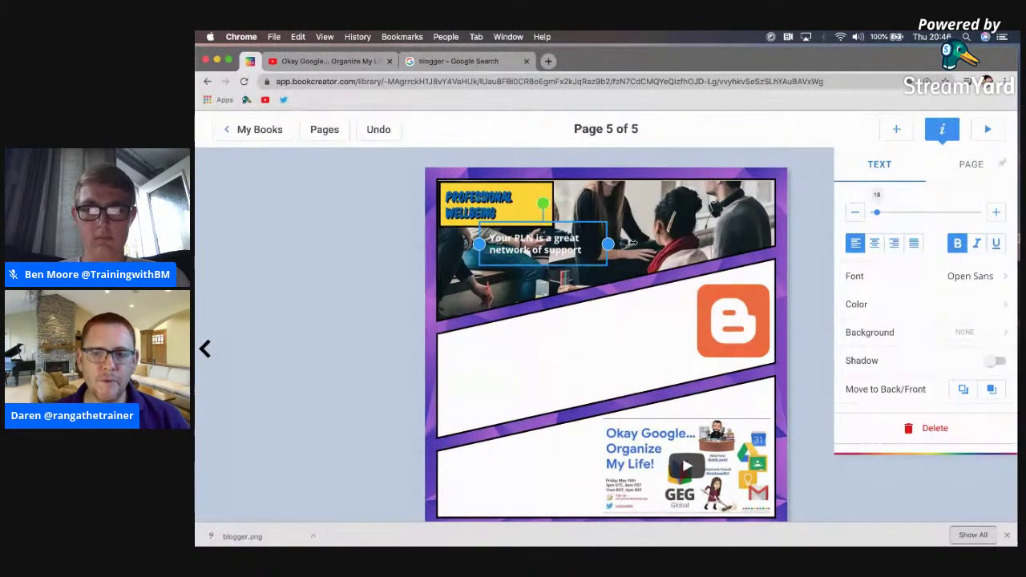
Increase the PLN text size to 24, move the text below the Professional Wellbeing caption and deselect it
{"action": "left_click", "coordinate": [996, 212]}
{"action": "left_click", "coordinate": [996, 212]}
{"action": "left_click", "coordinate": [996, 212]}
{"action": "left_click", "coordinate": [996, 212]}
{"action": "left_click", "coordinate": [996, 212]}
{"action": "left_click", "coordinate": [996, 213]}
{"action": "left_click", "coordinate": [996, 212]}
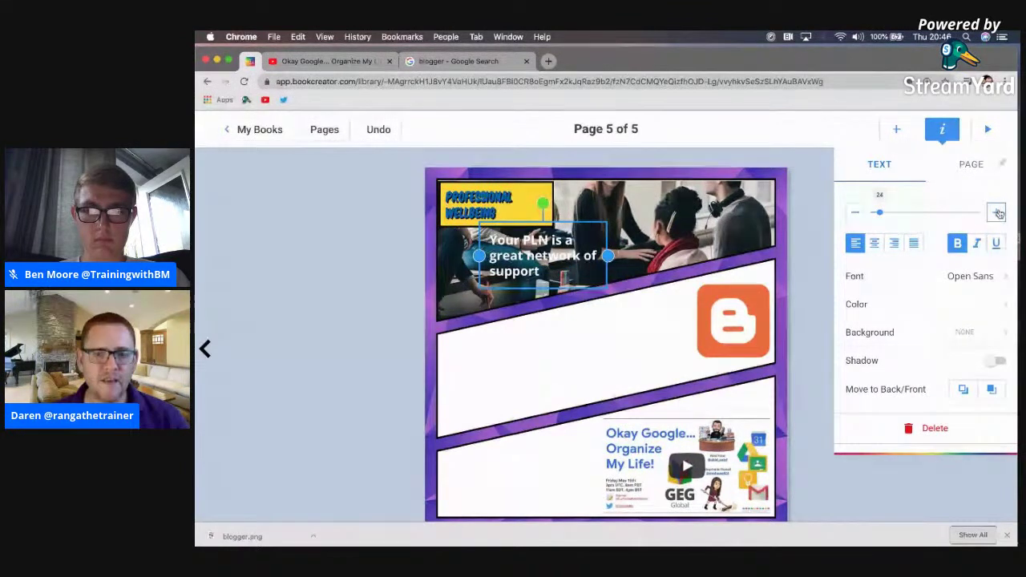
{"action": "left_click_drag", "start_coordinate": [581, 237], "coordinate": [540, 245]}
{"action": "left_click", "coordinate": [871, 277]}
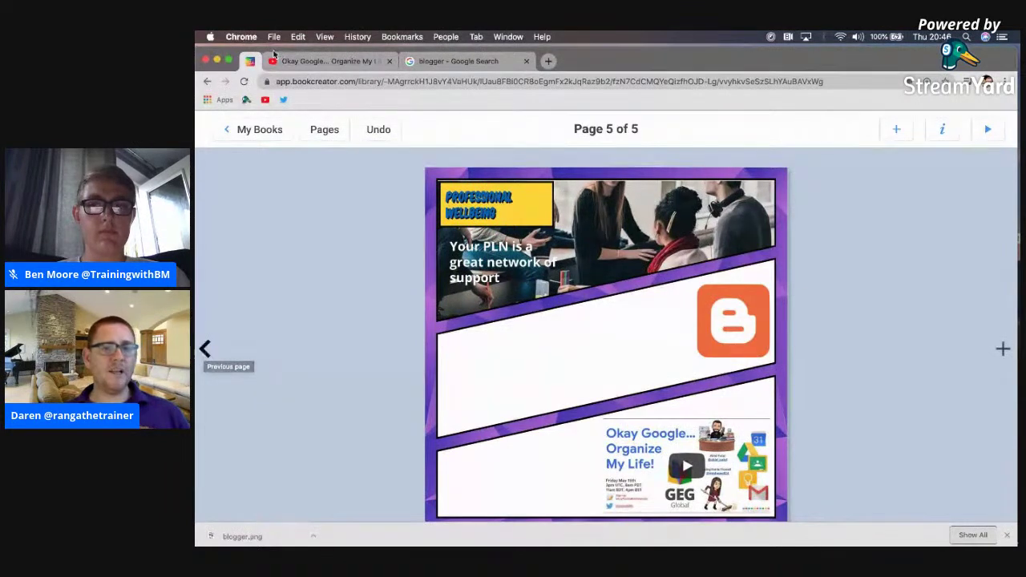
Add a new page after the Professional Wellbeing page and lay it out with a two-by-two grid of comic panels
{"action": "left_click", "coordinate": [1002, 350]}
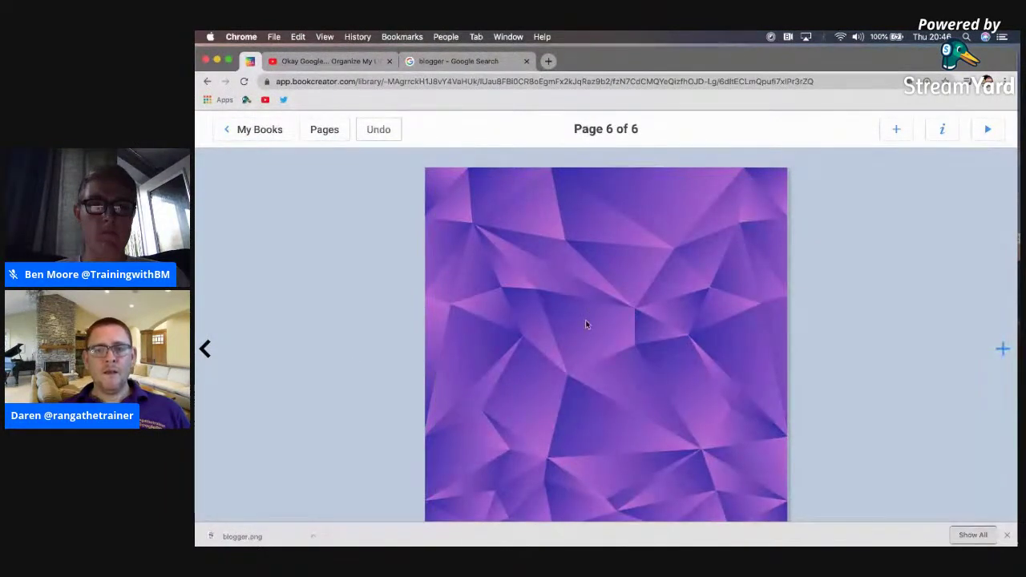
{"action": "left_click", "coordinate": [206, 350]}
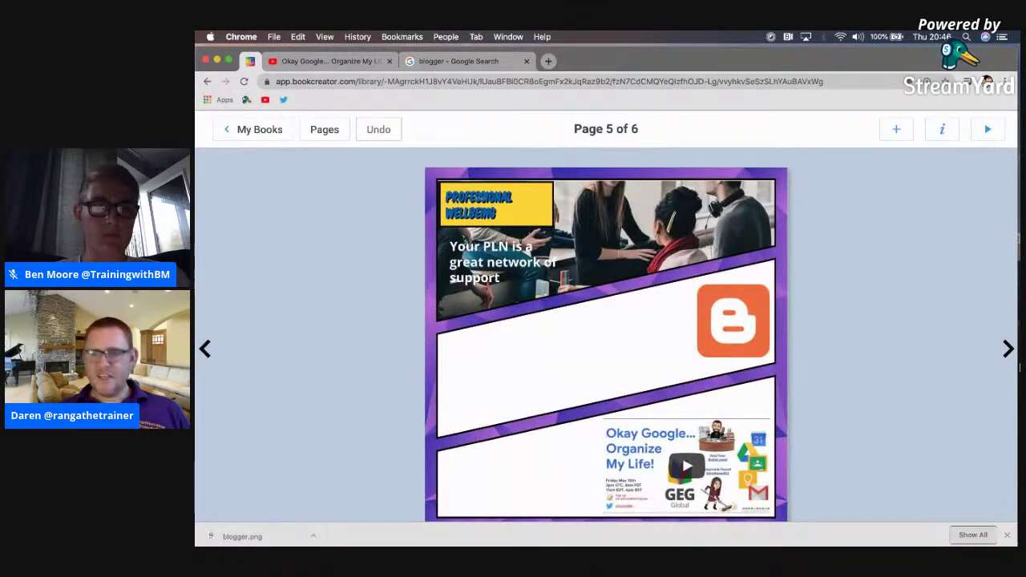
{"action": "left_click", "coordinate": [1008, 349]}
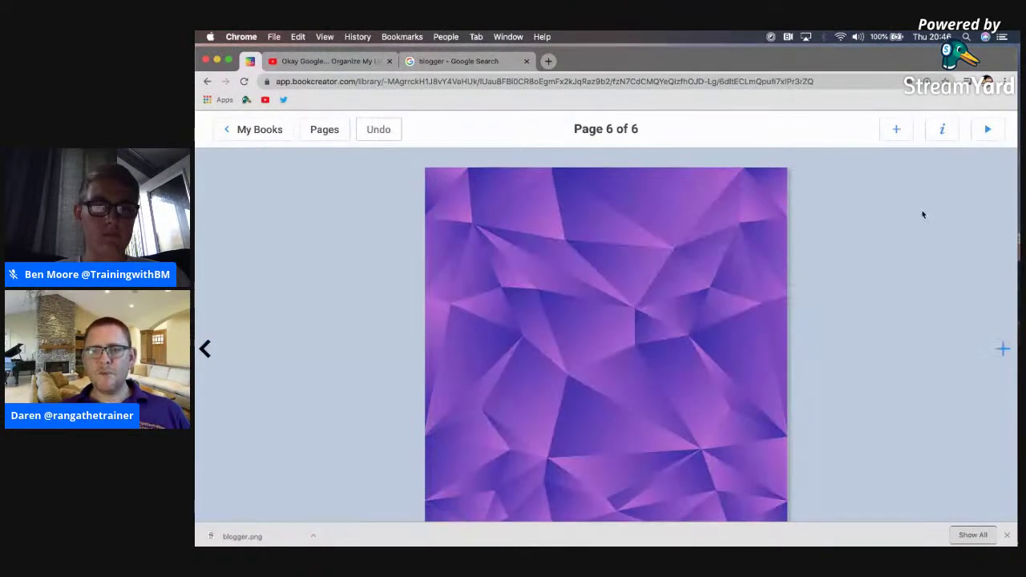
{"action": "left_click", "coordinate": [897, 131]}
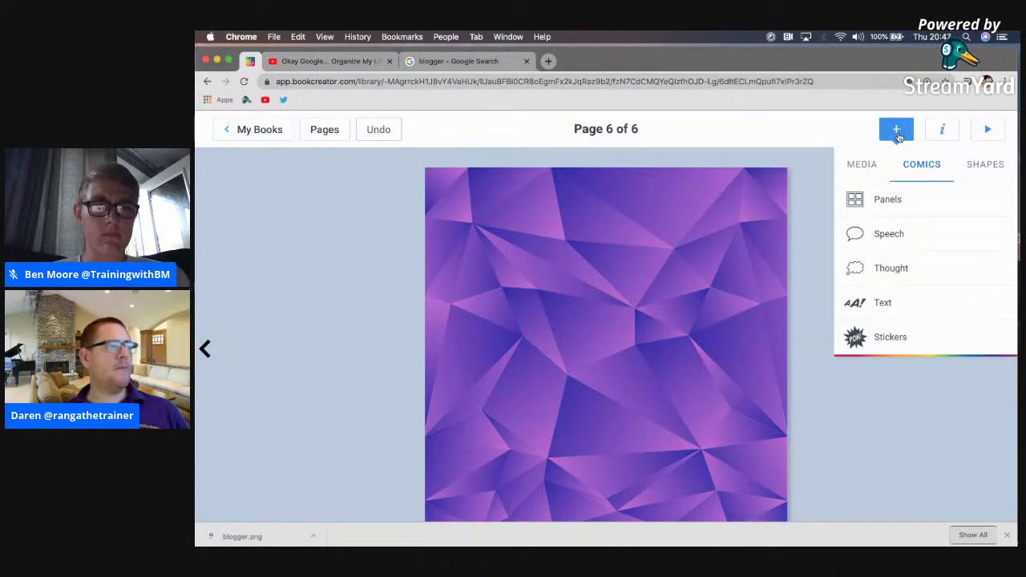
{"action": "left_click", "coordinate": [894, 199]}
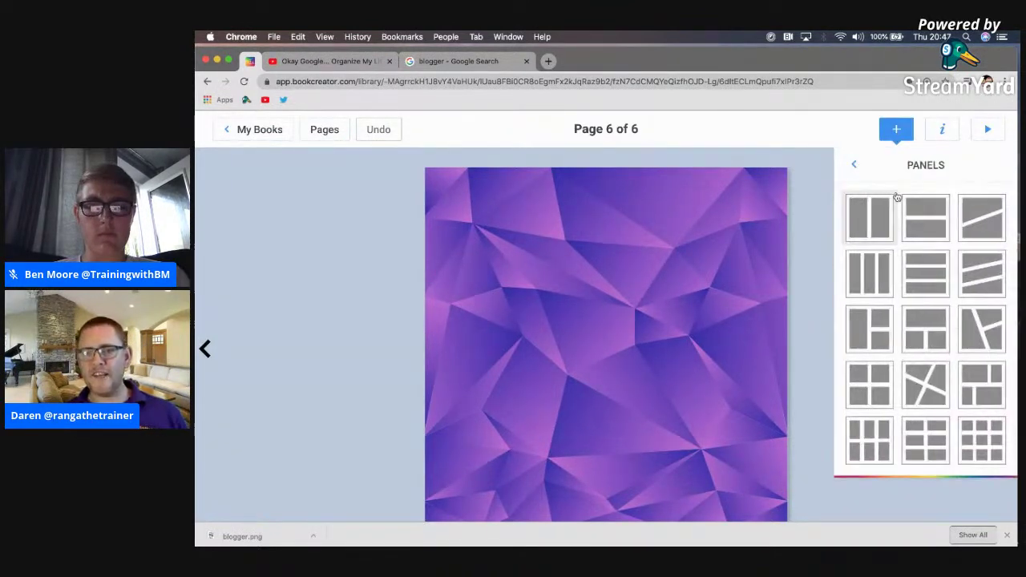
{"action": "left_click", "coordinate": [862, 380]}
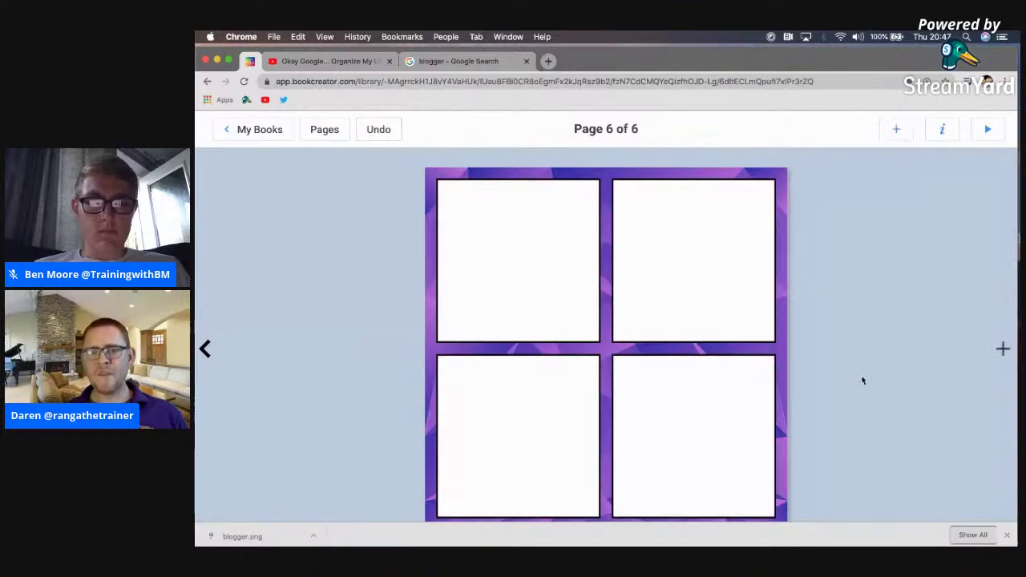
Paste the copied Mental Wellbeing caption into the upper-left comic panel and turn it into a narrower caption reading "RAK/PIF"
{"action": "right_click", "coordinate": [458, 205]}
{"action": "left_click", "coordinate": [500, 259]}
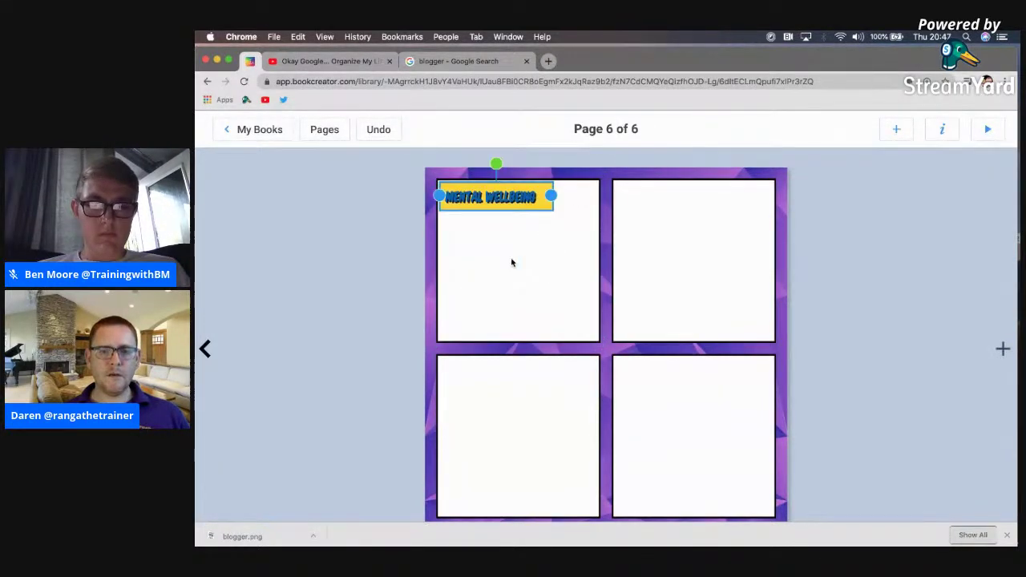
{"action": "double_click", "coordinate": [469, 197]}
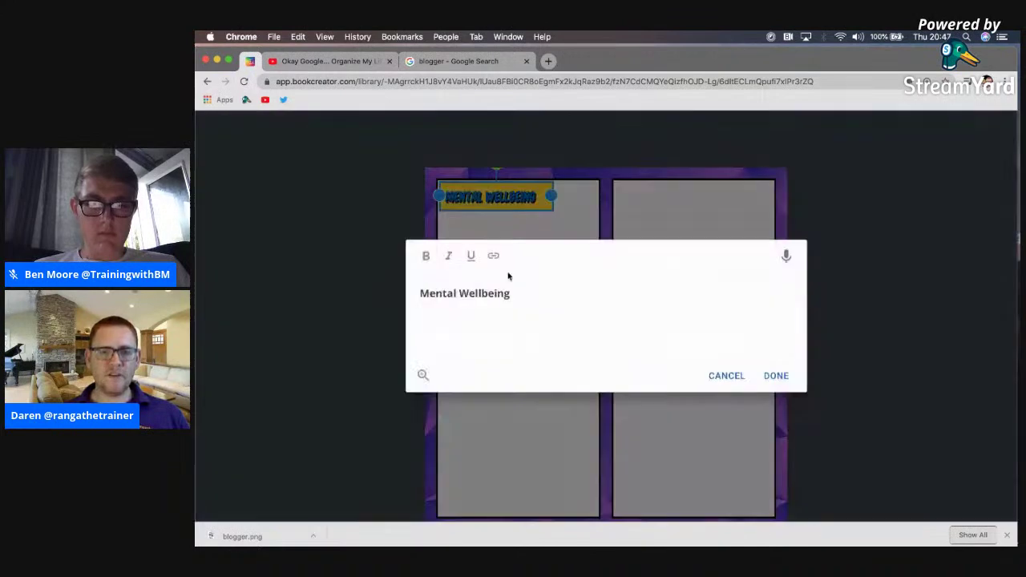
{"action": "triple_click", "coordinate": [471, 294]}
{"action": "type", "text": "RA"}
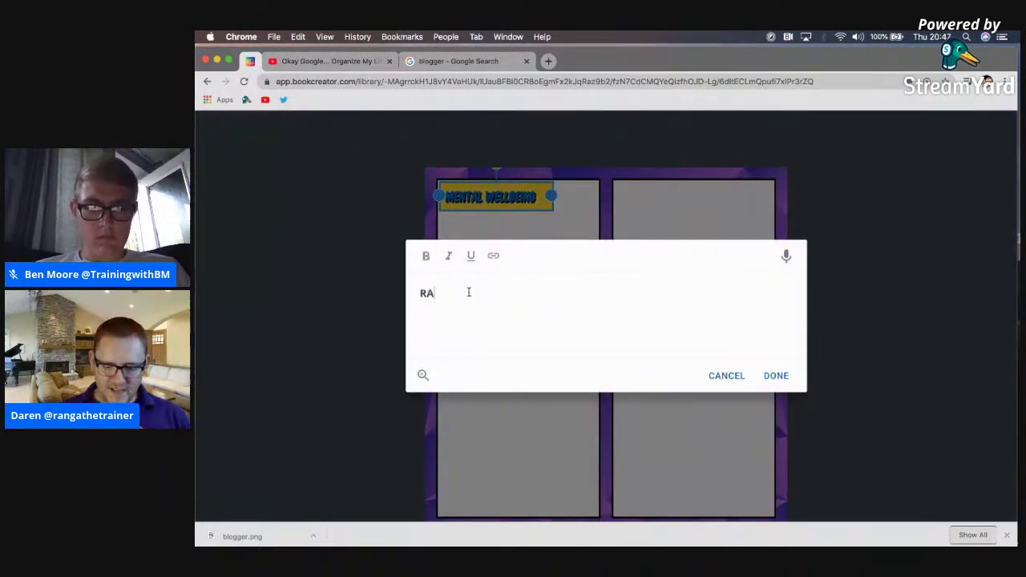
{"action": "type", "text": "K"}
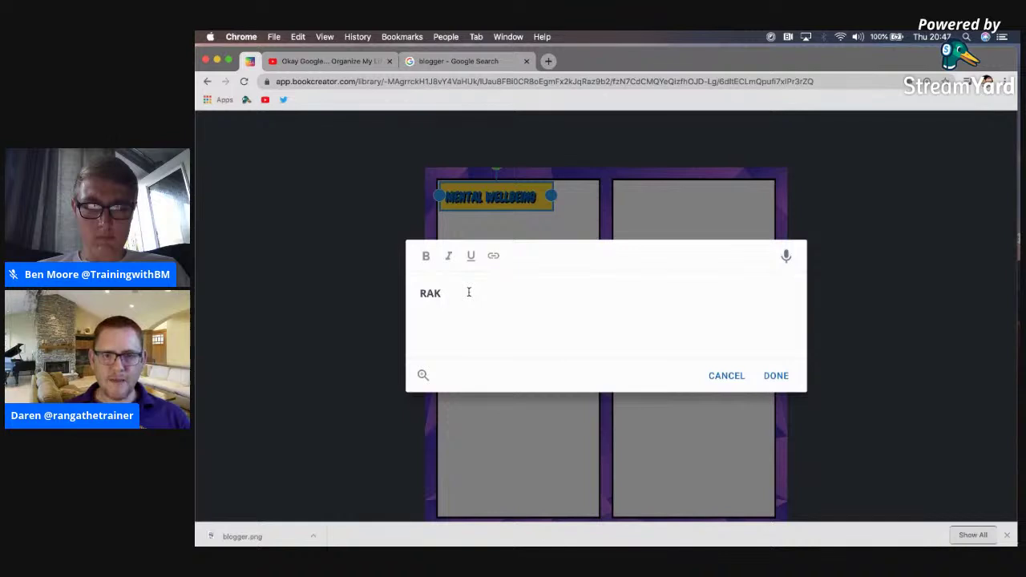
{"action": "type", "text": "/PIF"}
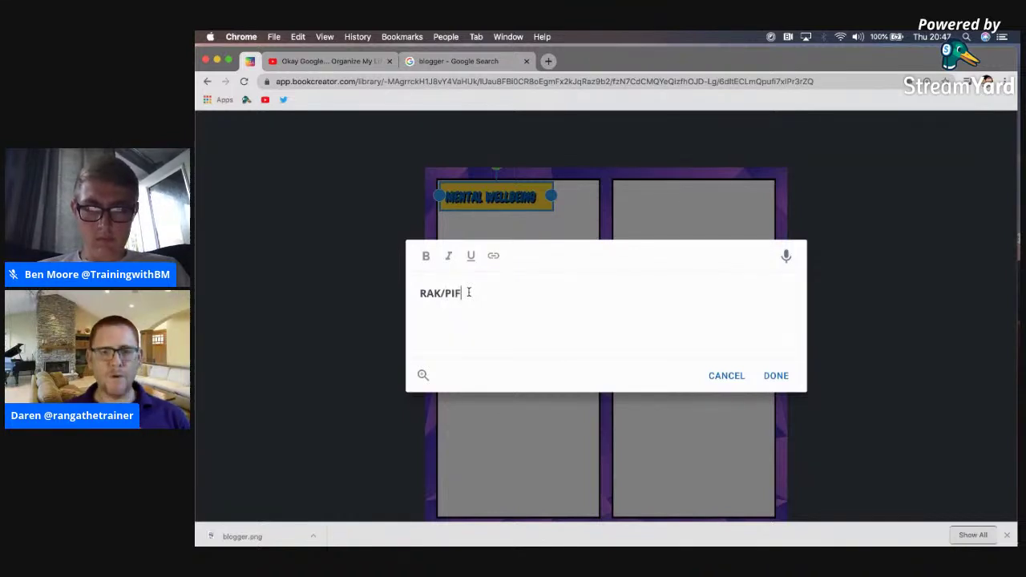
{"action": "left_click", "coordinate": [775, 375]}
{"action": "left_click_drag", "start_coordinate": [551, 196], "coordinate": [492, 196]}
{"action": "left_click", "coordinate": [542, 245]}
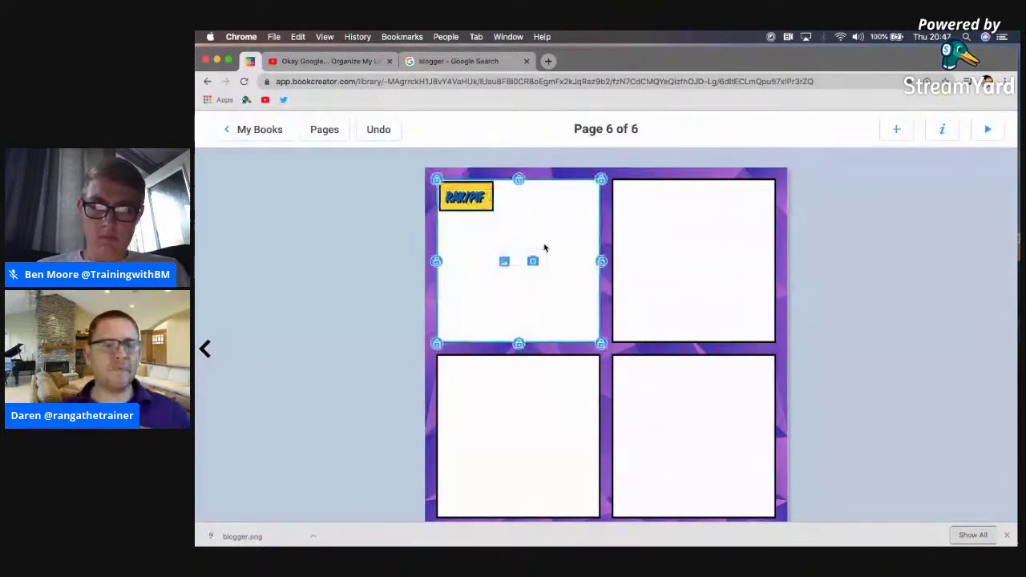
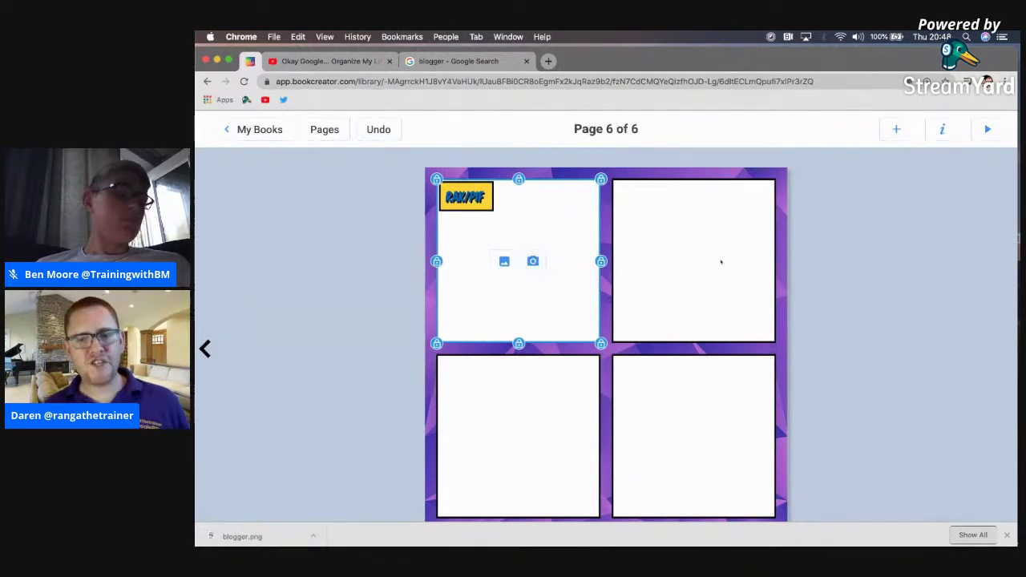
Switch to the blogger search results and search Google for "buy me a coffee" instead
{"action": "left_click", "coordinate": [476, 62]}
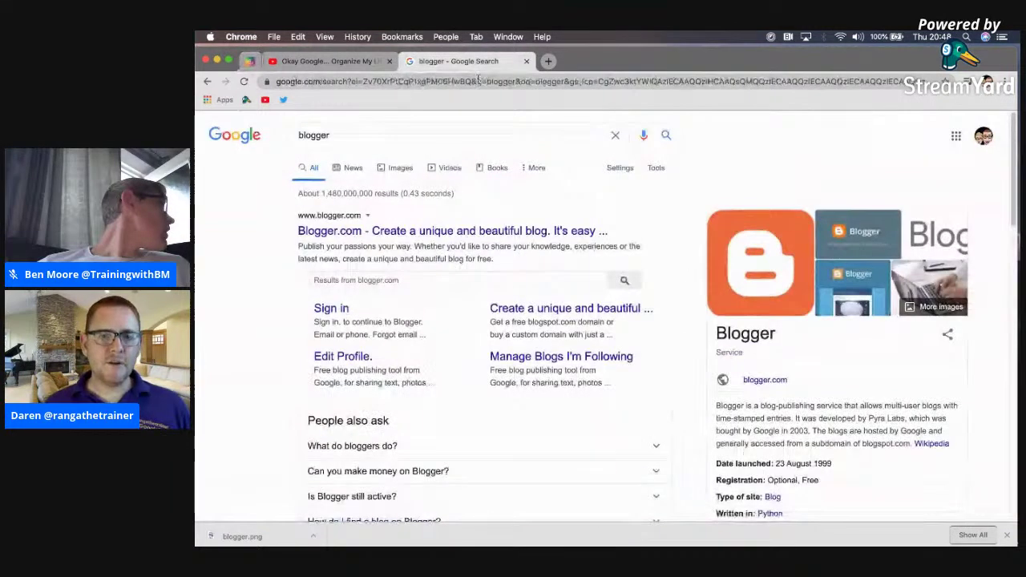
{"action": "left_click", "coordinate": [377, 131]}
{"action": "type", "text": "bu"}
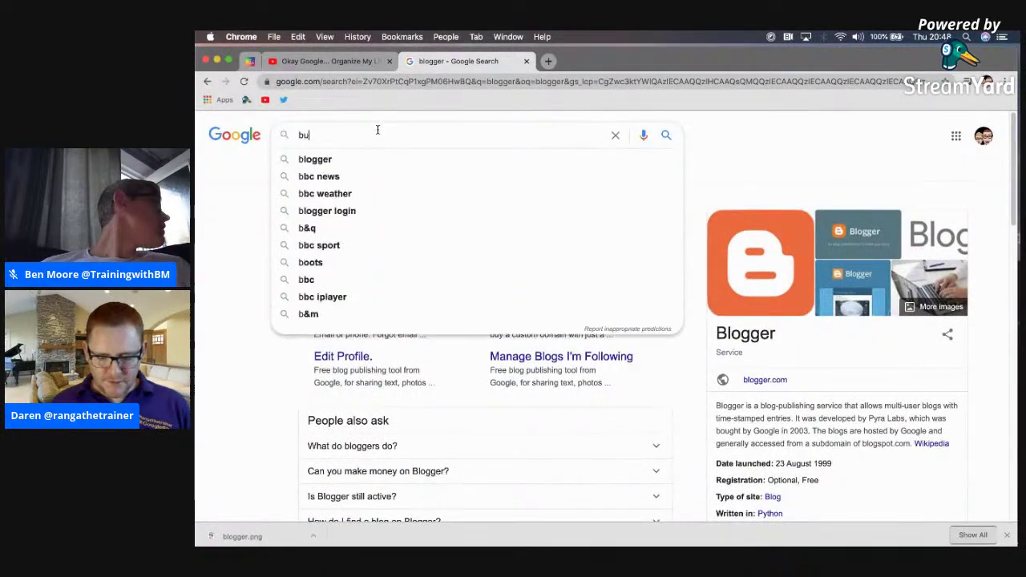
{"action": "type", "text": "y me a coffee"}
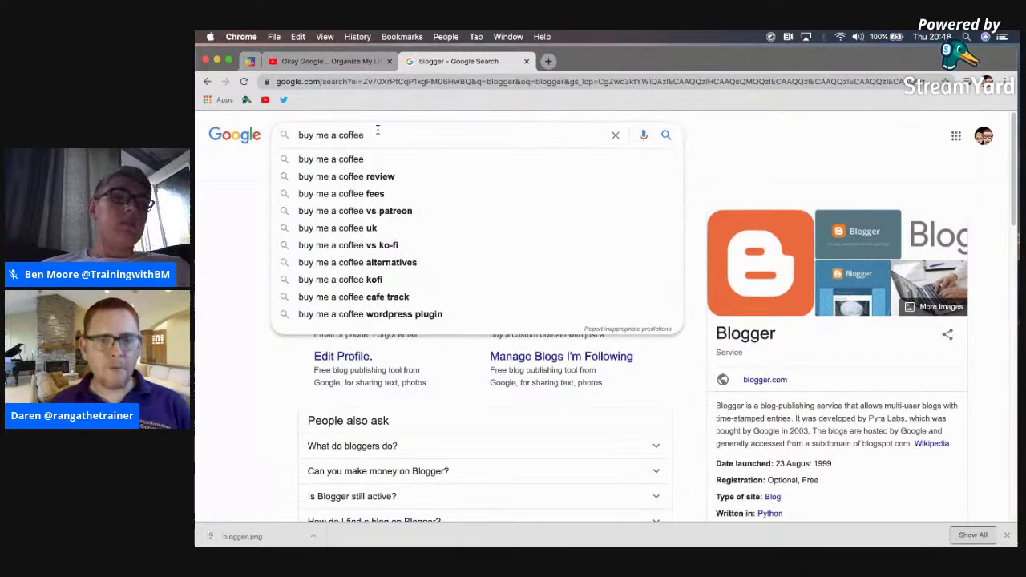
{"action": "key", "text": "Return"}
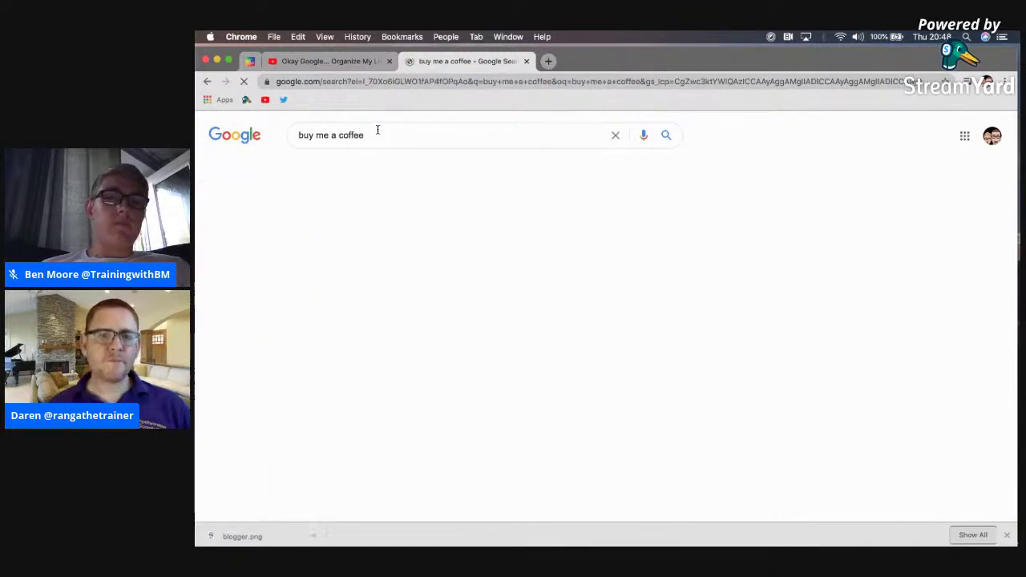
Open the Buy Me a Coffee website, look through its home page and return to the search results
{"action": "left_click", "coordinate": [357, 233]}
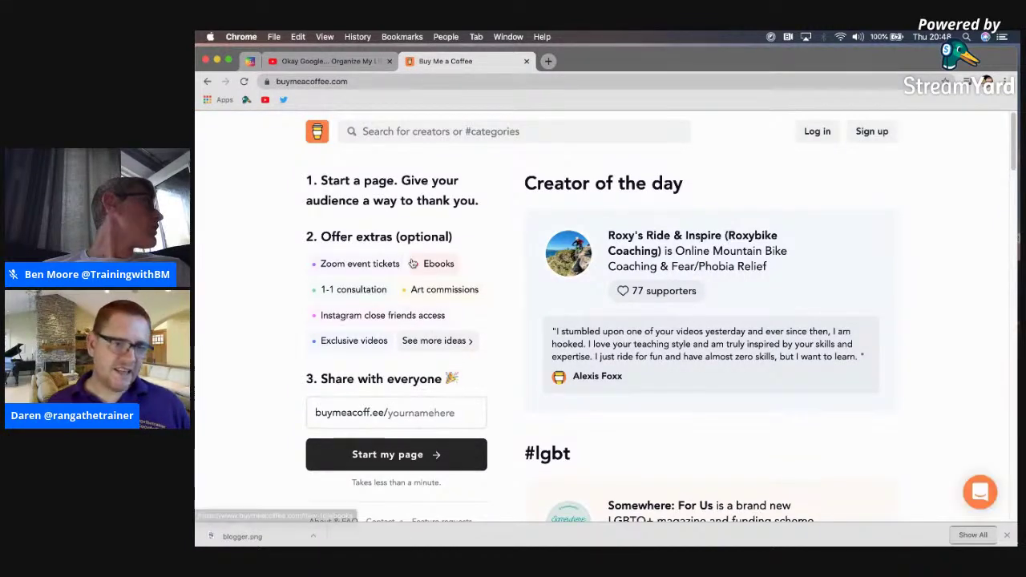
{"action": "scroll", "coordinate": [457, 240], "scroll_direction": "down", "scroll_amount": 3}
{"action": "scroll", "coordinate": [453, 237], "scroll_direction": "down", "scroll_amount": 7}
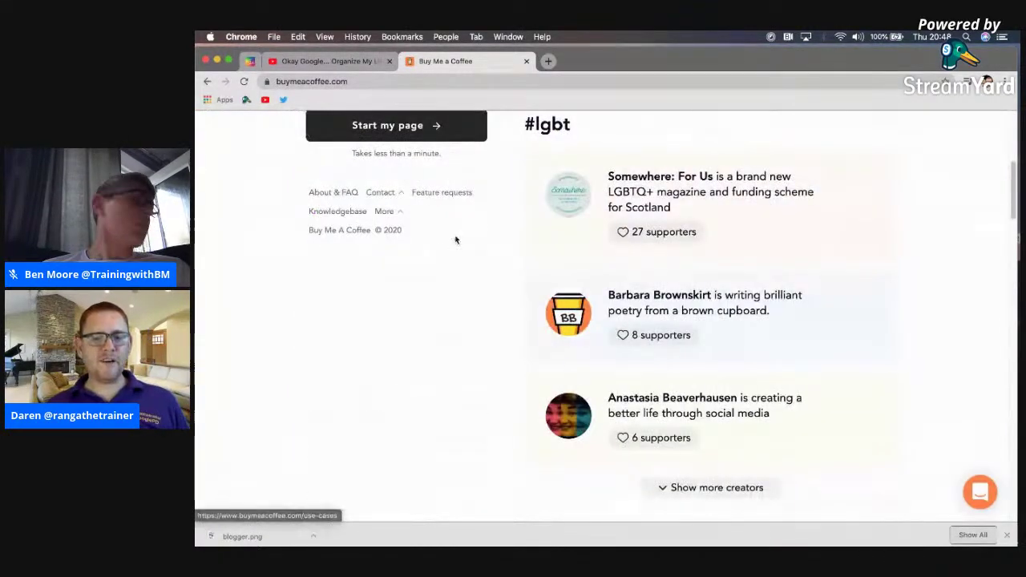
{"action": "scroll", "coordinate": [454, 238], "scroll_direction": "up", "scroll_amount": 10}
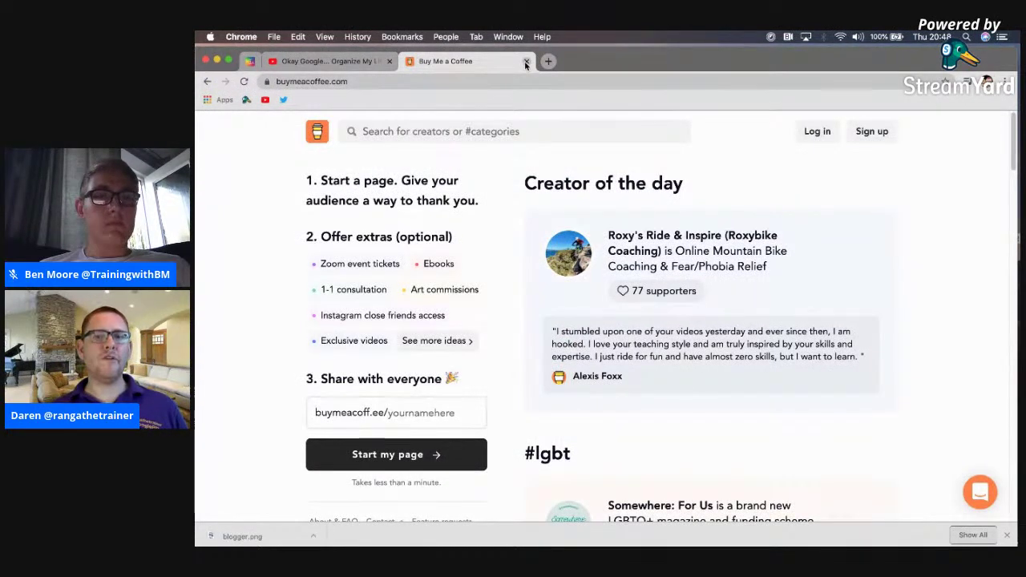
{"action": "left_click", "coordinate": [207, 83]}
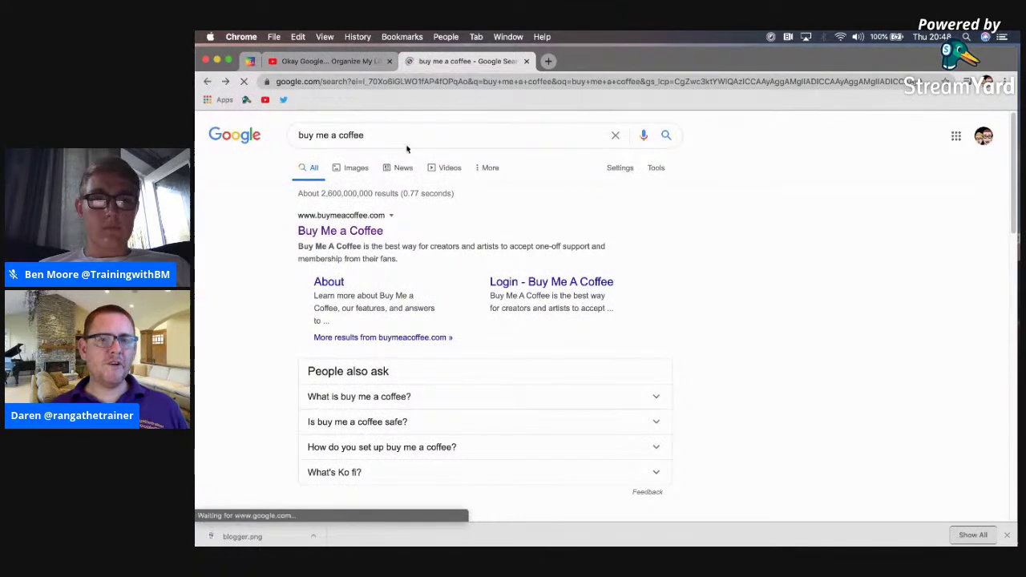
Find the orange Buy me a coffee logo among the image results and save it to Downloads as BMAC
{"action": "left_click", "coordinate": [352, 170]}
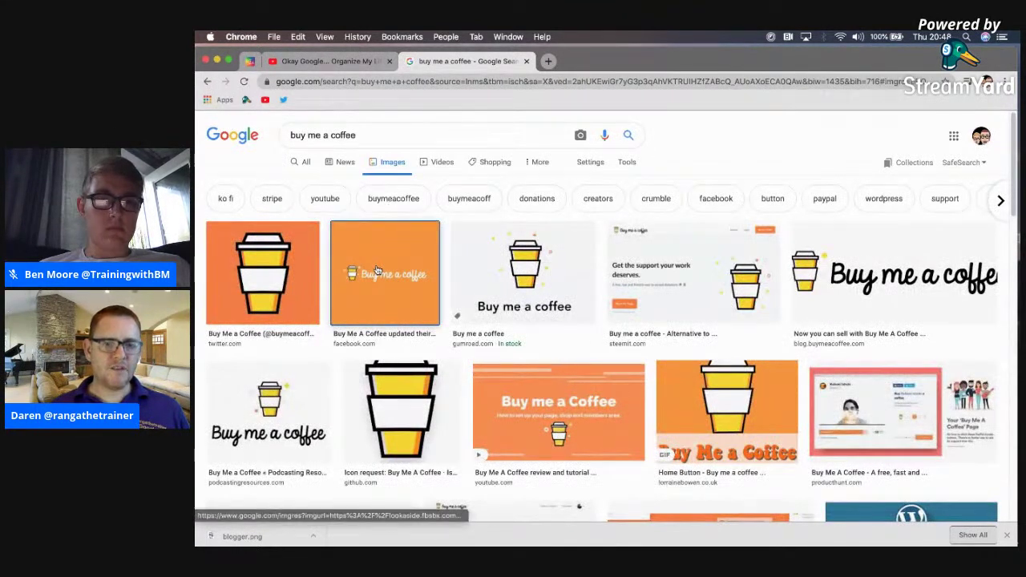
{"action": "left_click", "coordinate": [377, 270]}
{"action": "right_click", "coordinate": [783, 241]}
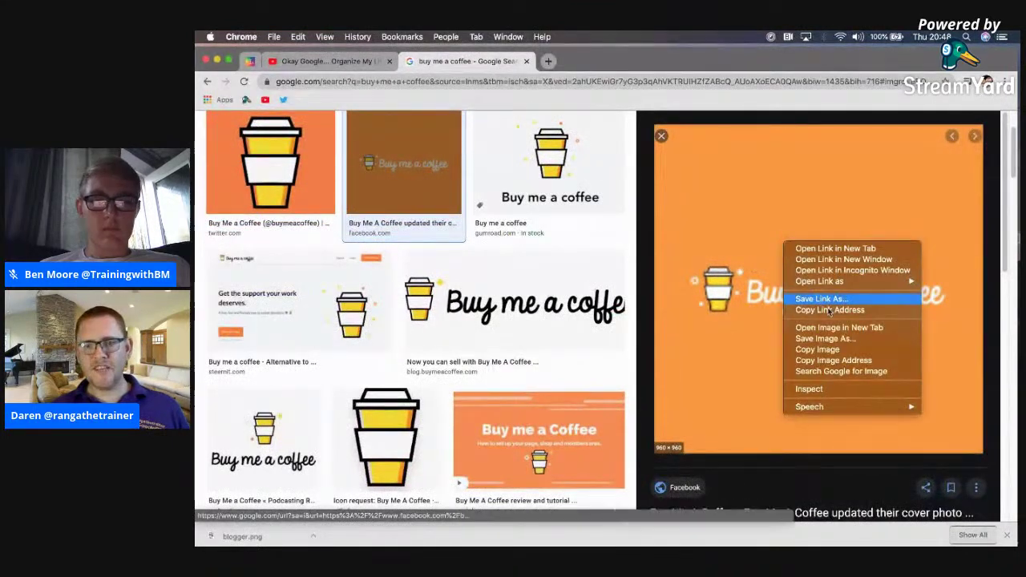
{"action": "left_click", "coordinate": [826, 340]}
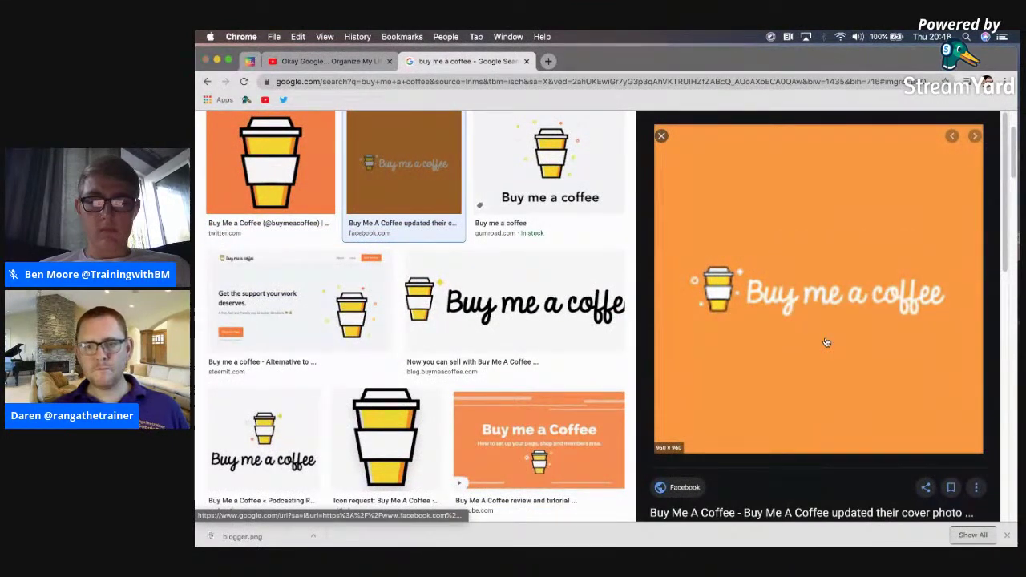
{"action": "type", "text": "BMAC"}
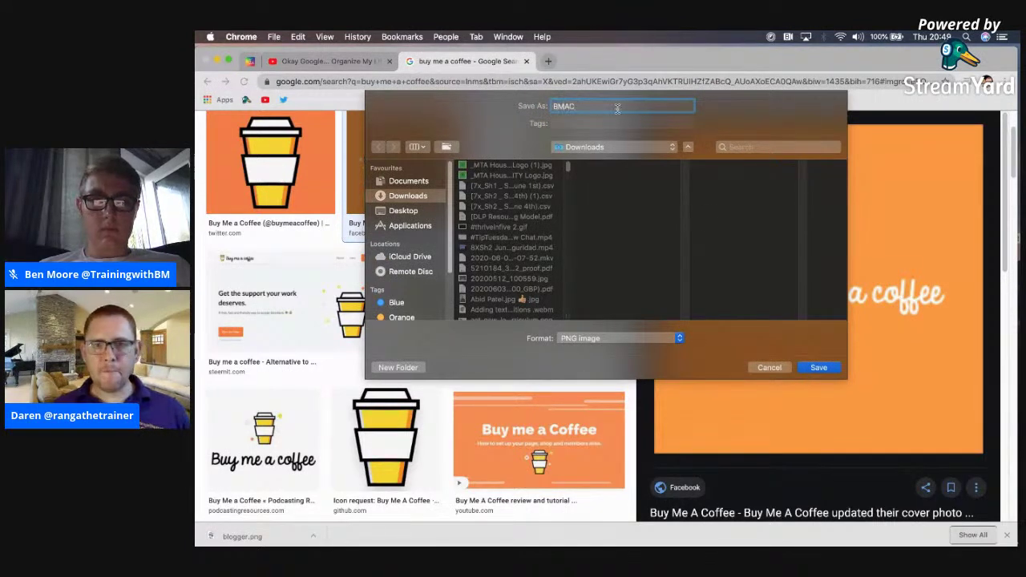
{"action": "left_click", "coordinate": [821, 368]}
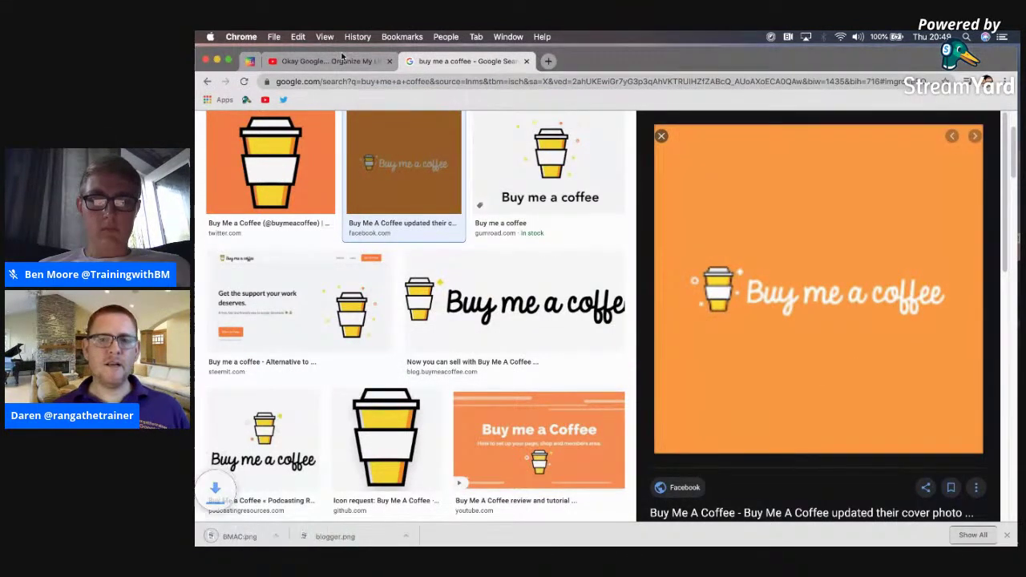
Return to the book, import BMAC.png onto page 6 and enlarge it to nearly fill the upper-right panel
{"action": "left_click", "coordinate": [281, 61]}
{"action": "left_click", "coordinate": [249, 62]}
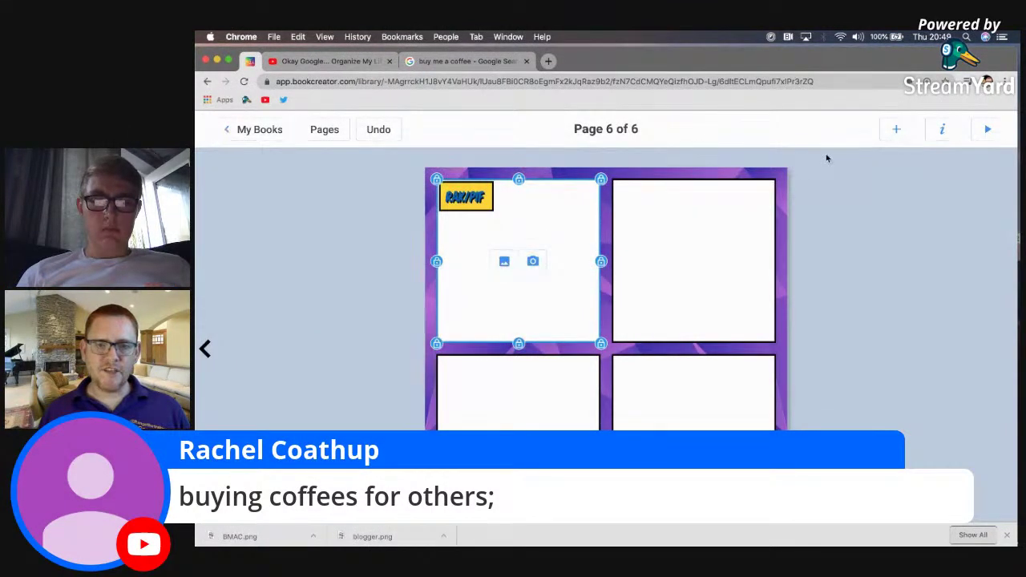
{"action": "left_click", "coordinate": [896, 129]}
{"action": "left_click", "coordinate": [861, 164]}
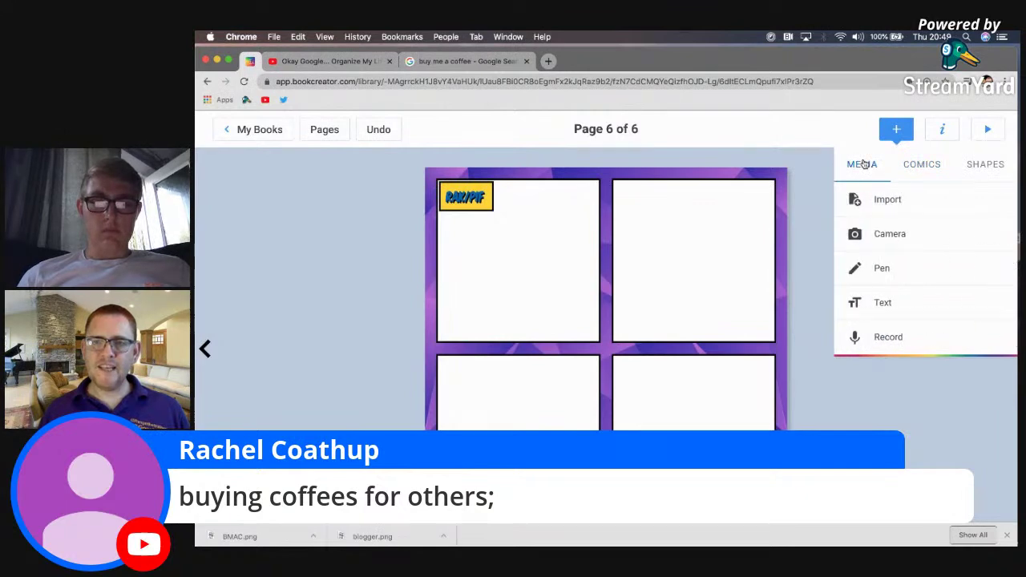
{"action": "left_click", "coordinate": [886, 201]}
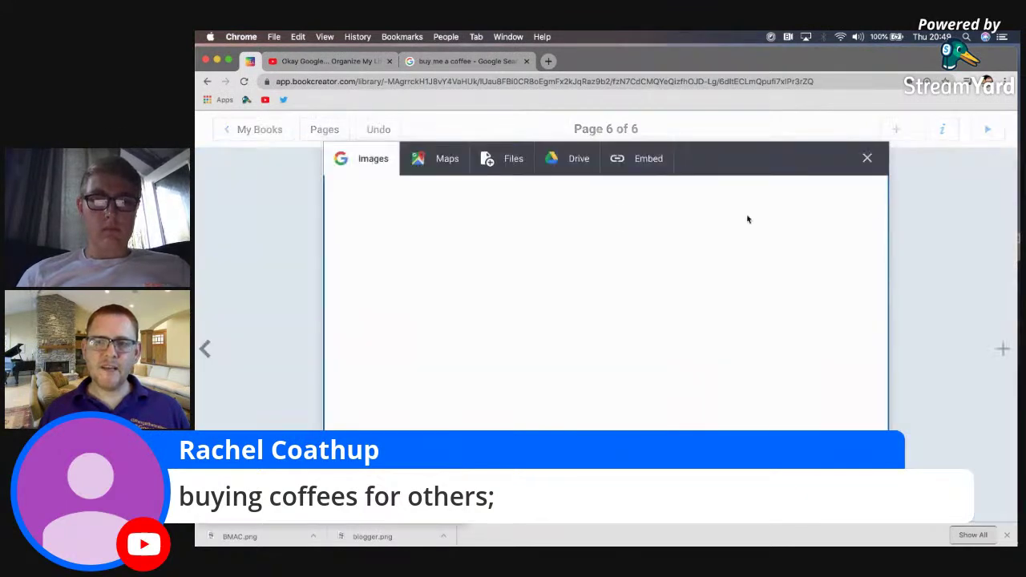
{"action": "left_click", "coordinate": [512, 160]}
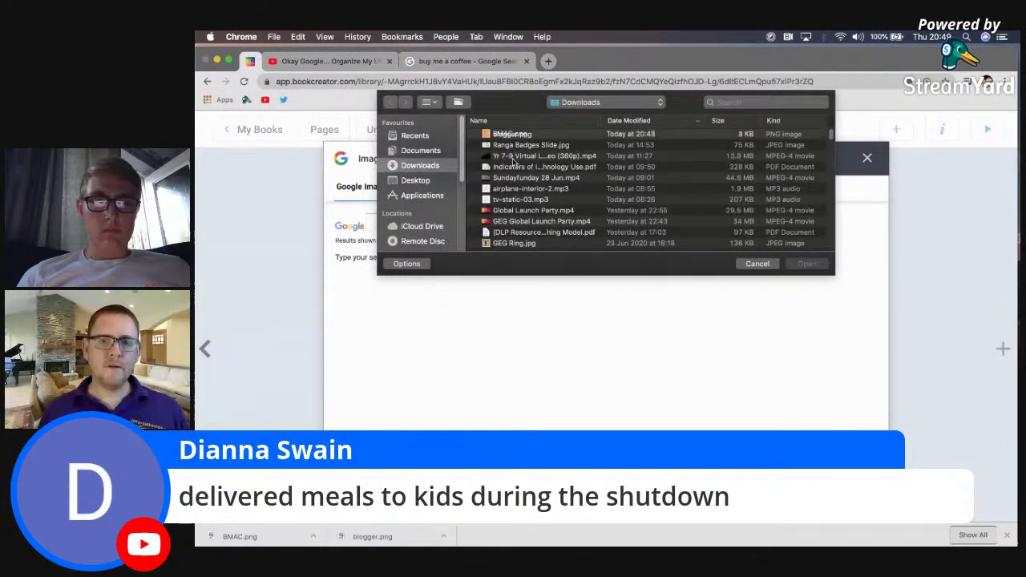
{"action": "double_click", "coordinate": [509, 135]}
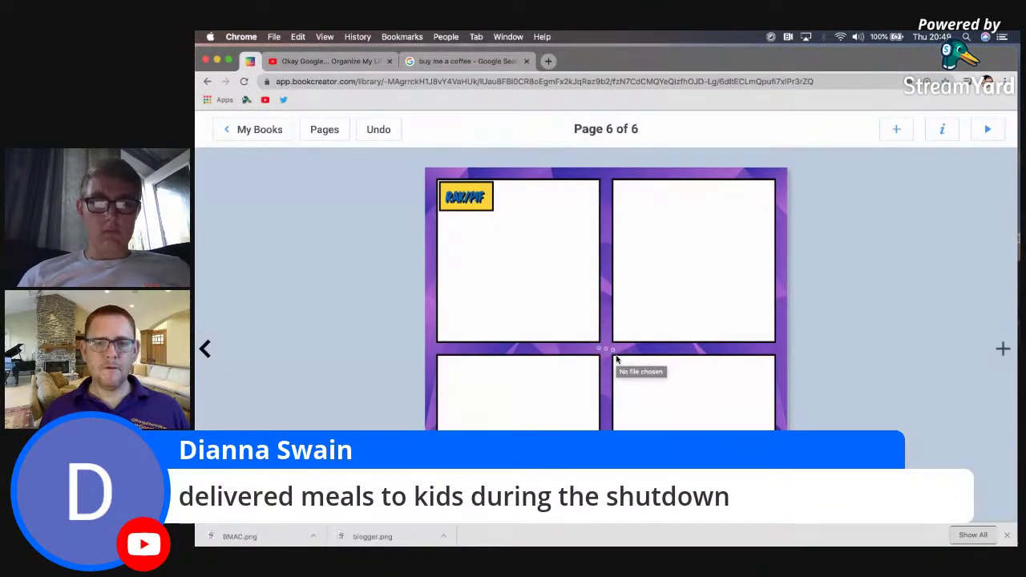
{"action": "left_click_drag", "start_coordinate": [615, 354], "coordinate": [682, 254]}
{"action": "left_click_drag", "start_coordinate": [745, 312], "coordinate": [768, 335]}
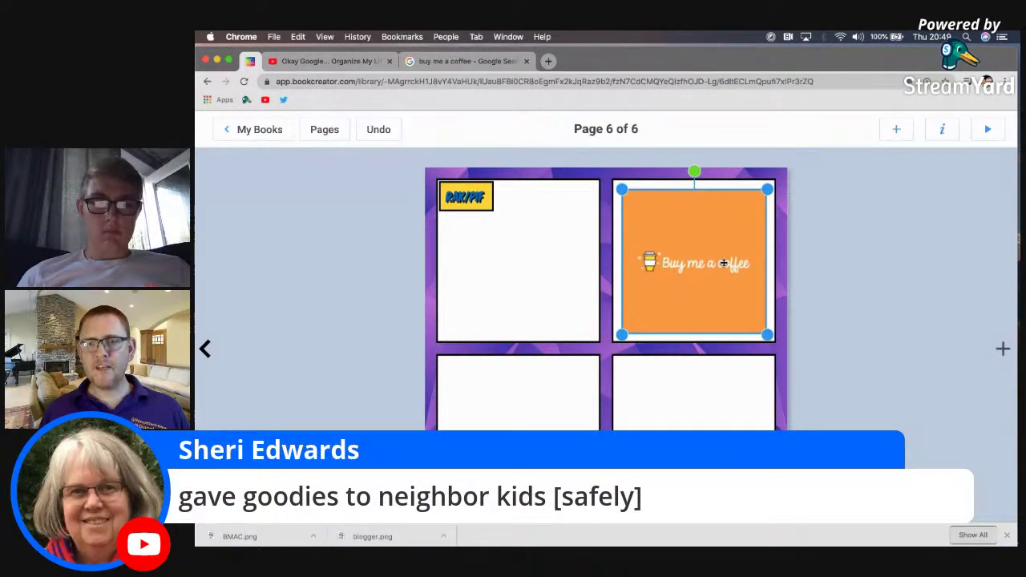
{"action": "left_click", "coordinate": [944, 131]}
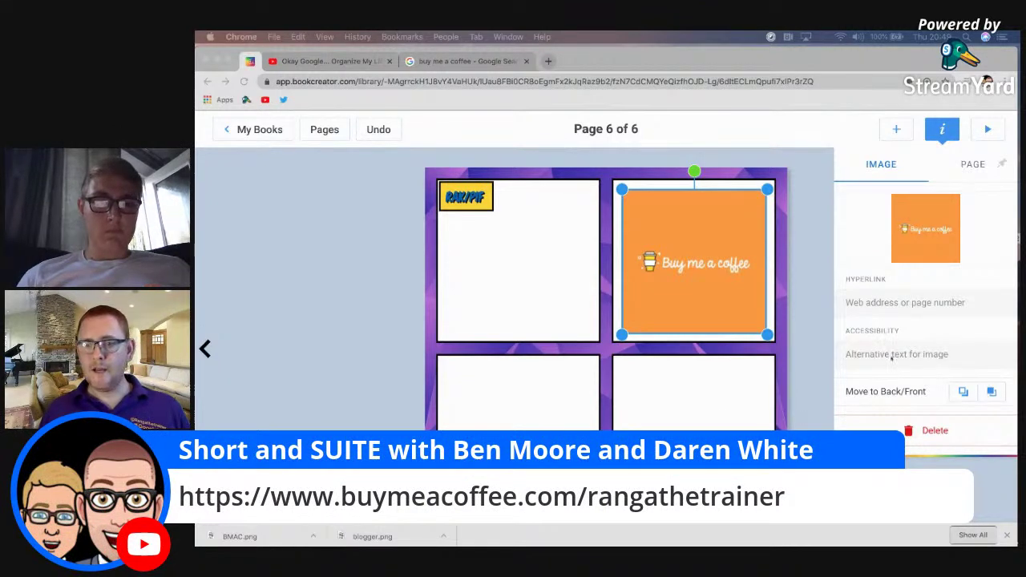
{"action": "left_click", "coordinate": [875, 302]}
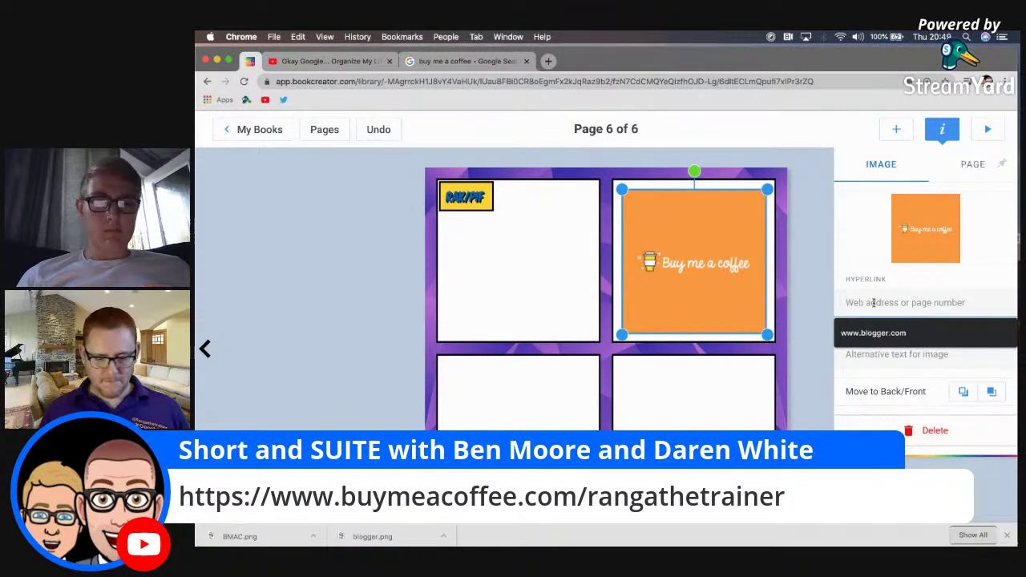
{"action": "type", "text": "https://www.buymeacoffee.com/rangathetrainer"}
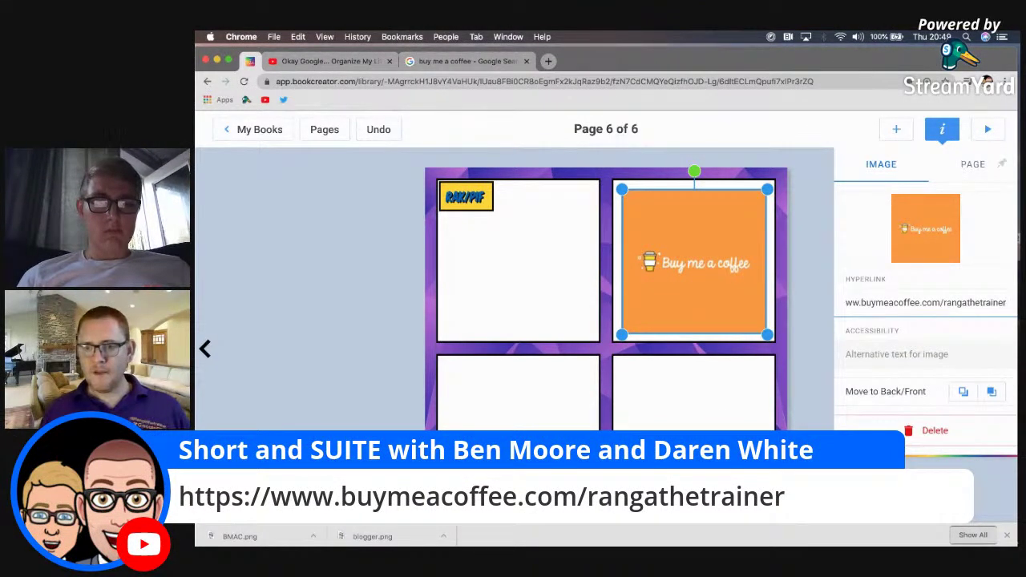
{"action": "left_click", "coordinate": [811, 312]}
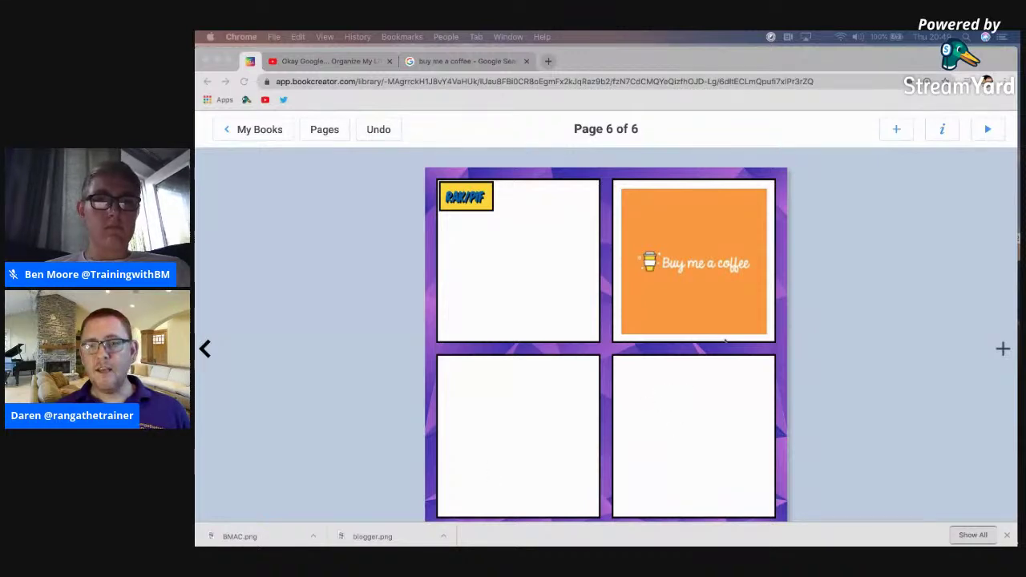
Close the Buy Me a Coffee search and run a Google image search for library in a new tab
{"action": "left_click", "coordinate": [473, 62]}
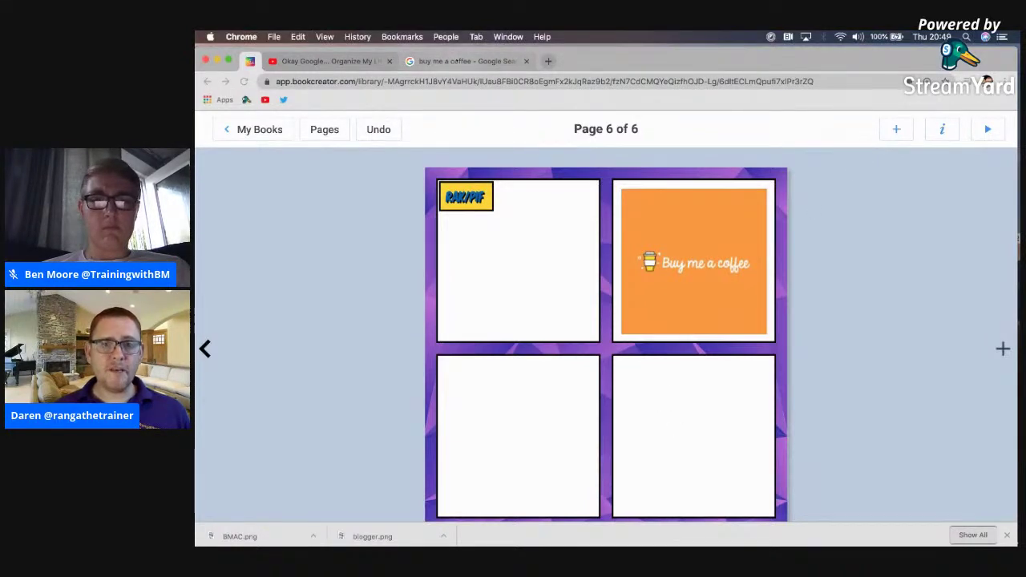
{"action": "left_click", "coordinate": [526, 61]}
{"action": "left_click", "coordinate": [411, 62]}
{"action": "type", "text": "library"}
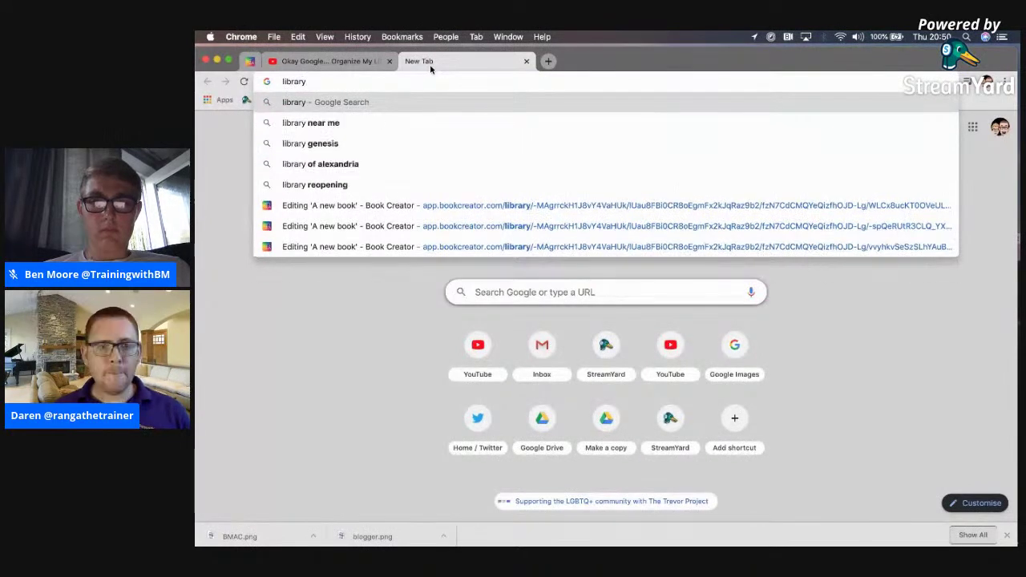
{"action": "key", "text": "Return"}
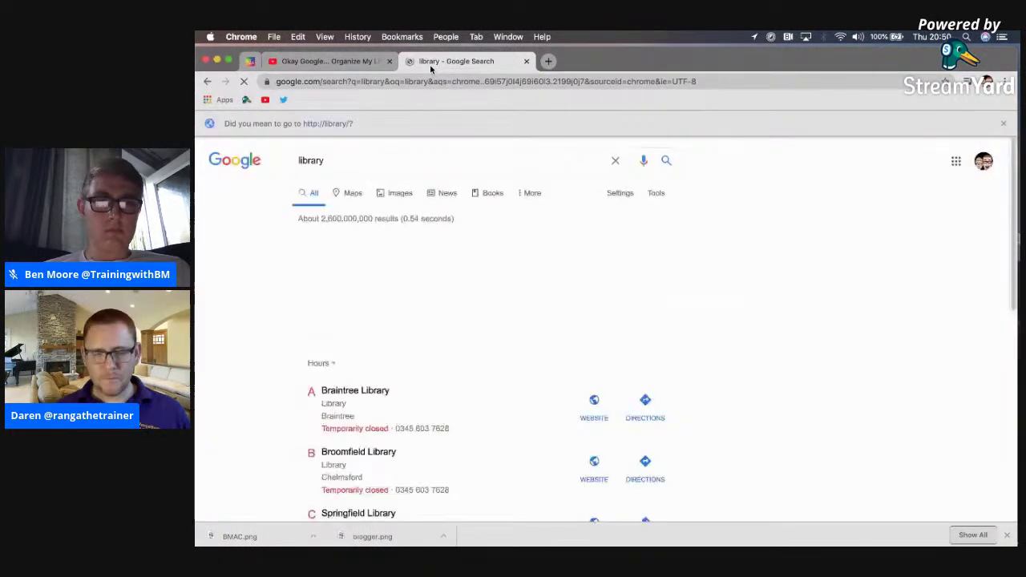
{"action": "left_click", "coordinate": [399, 196]}
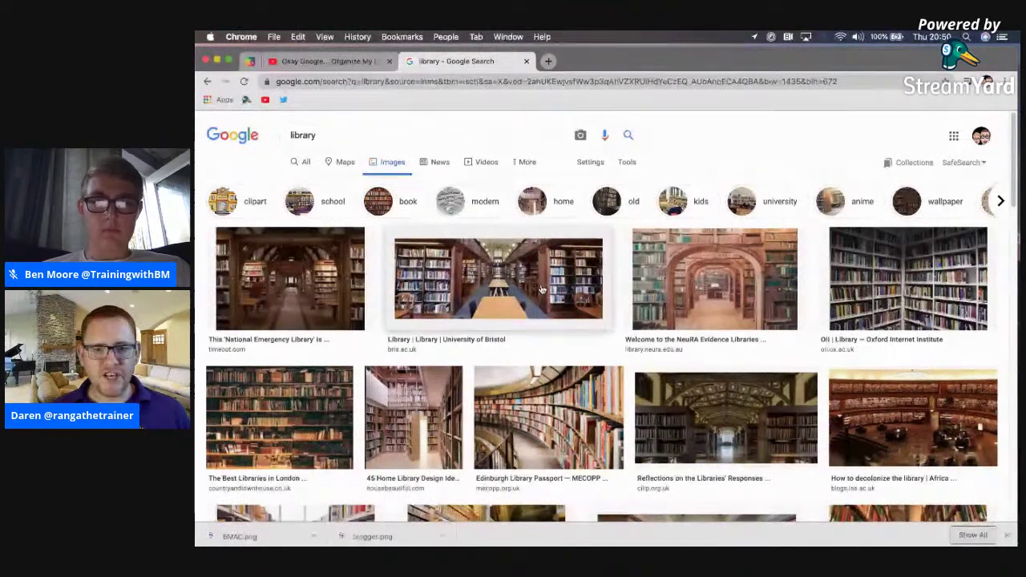
Save the NeuRA arched library photo to Downloads as library and return to the book
{"action": "left_click", "coordinate": [725, 268]}
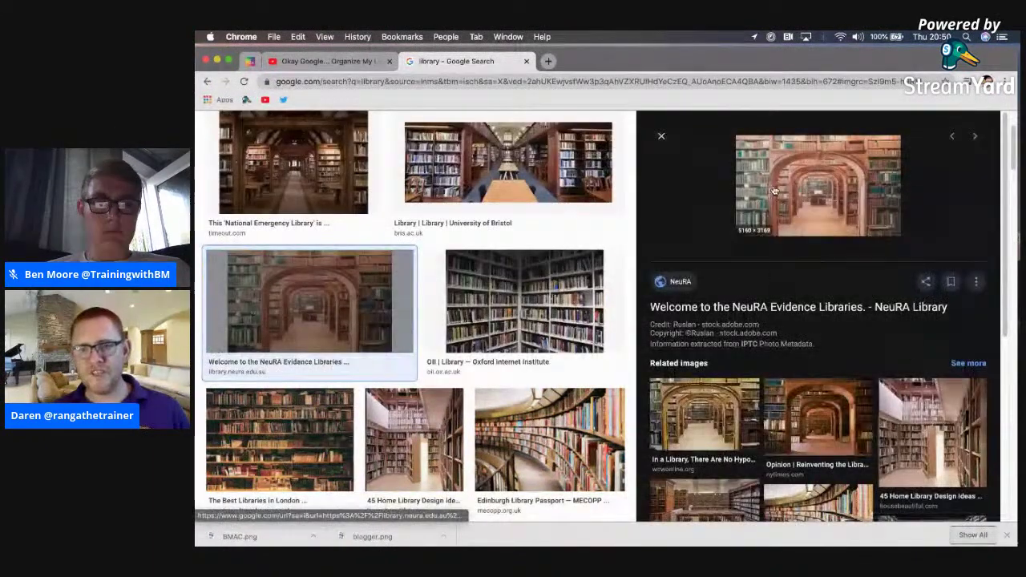
{"action": "right_click", "coordinate": [781, 187]}
{"action": "left_click", "coordinate": [816, 282]}
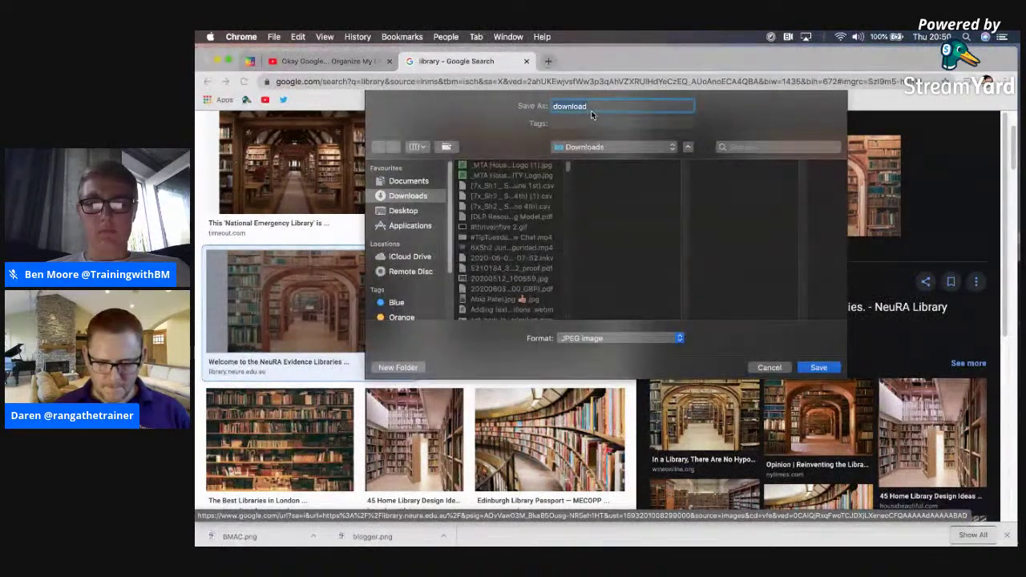
{"action": "key", "text": "BackSpace"}
{"action": "type", "text": "library"}
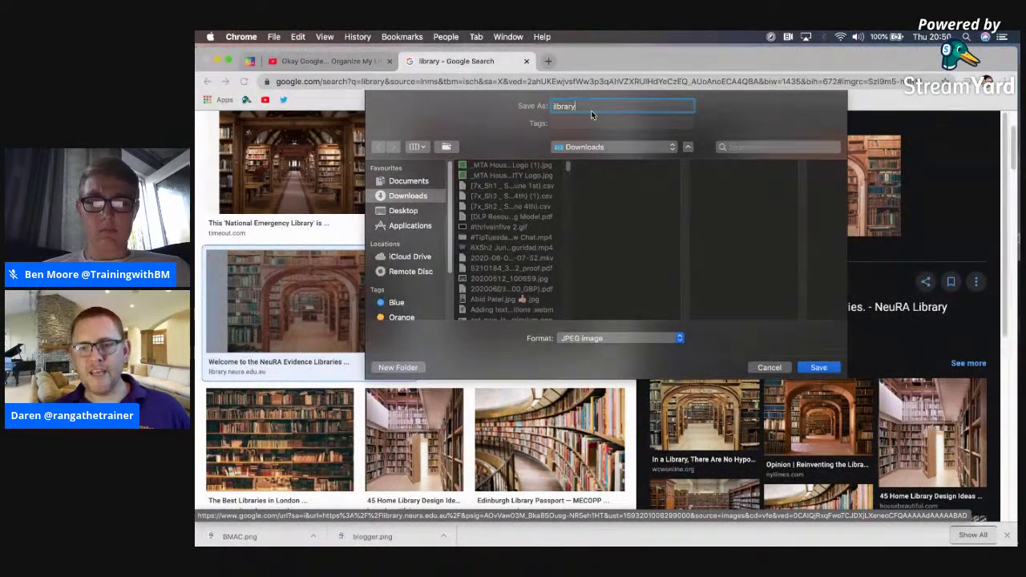
{"action": "left_click", "coordinate": [818, 366]}
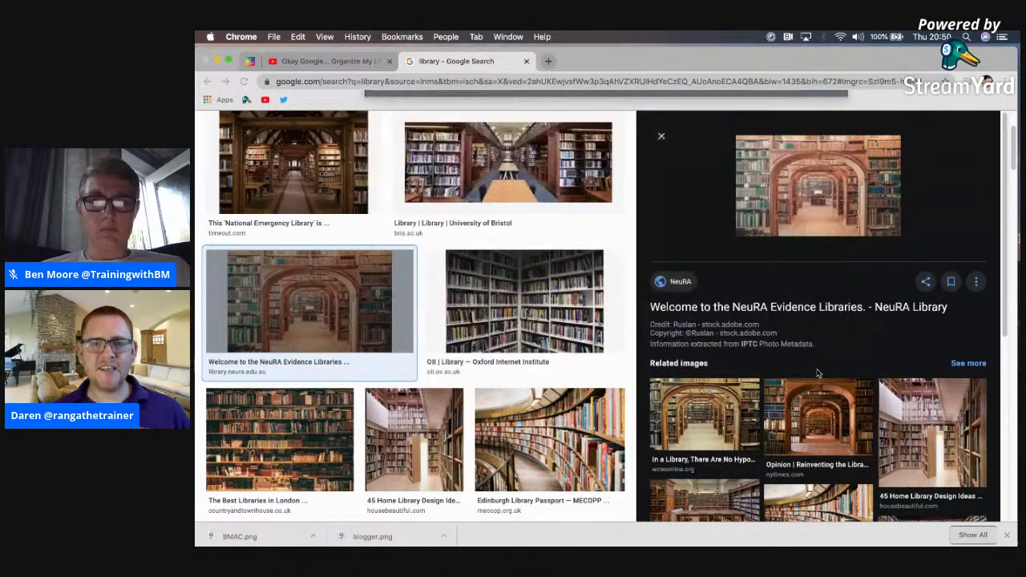
{"action": "key", "text": "super+1"}
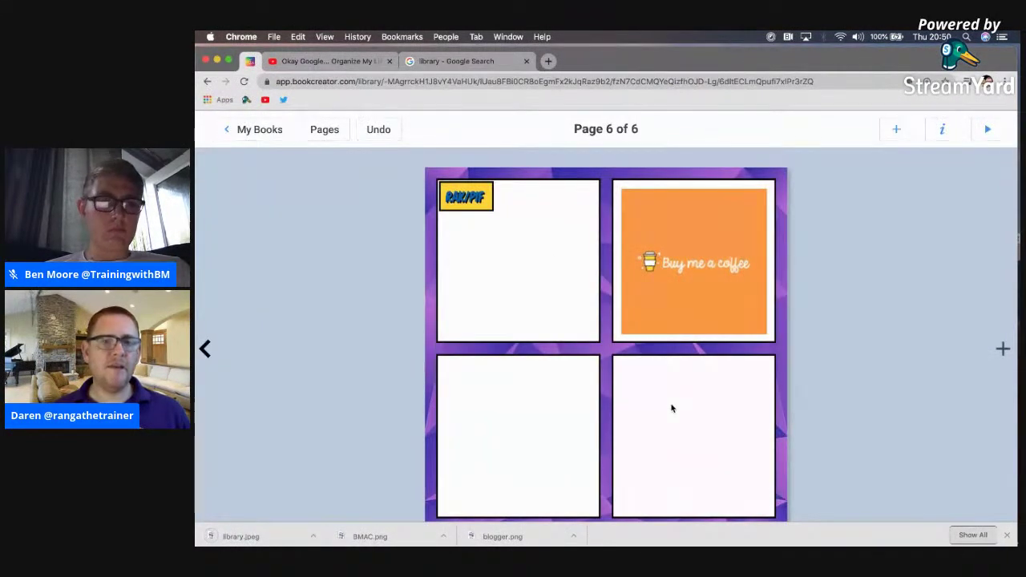
Try library.jpeg as the fill picture of the RAK/PIF panel, check its options and remove it from the panel
{"action": "left_click", "coordinate": [492, 260]}
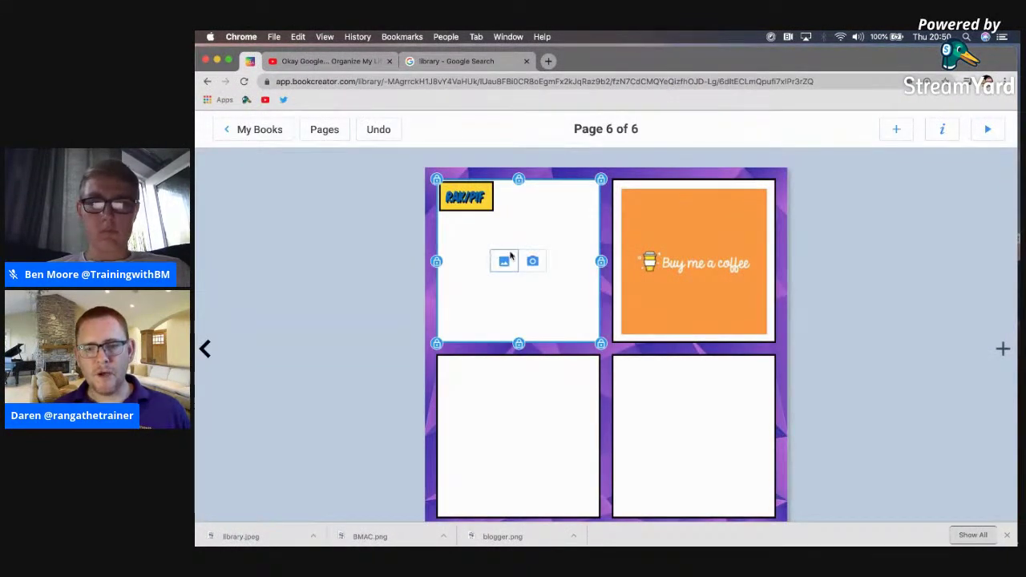
{"action": "left_click", "coordinate": [503, 260]}
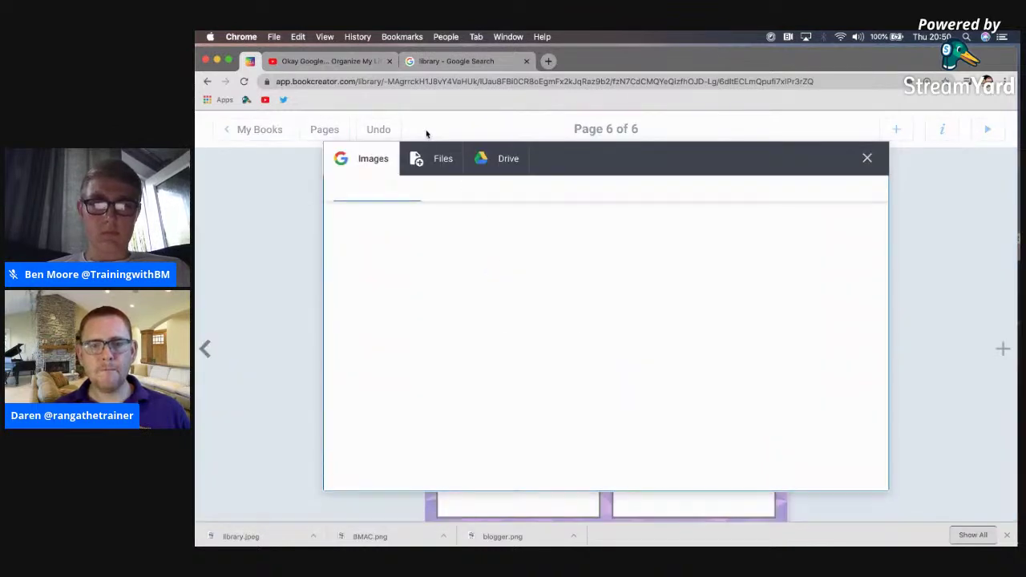
{"action": "left_click", "coordinate": [442, 159]}
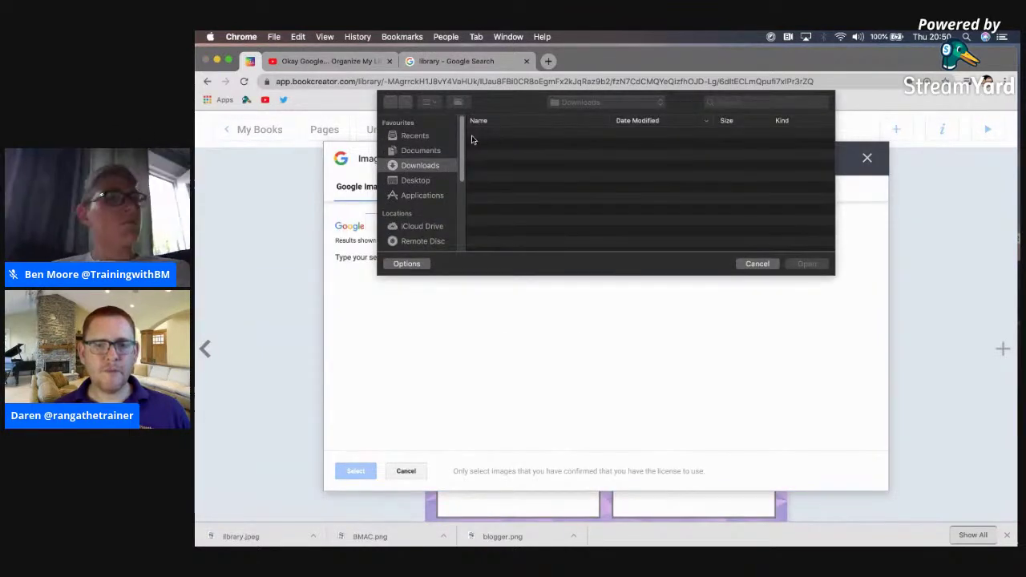
{"action": "double_click", "coordinate": [504, 135]}
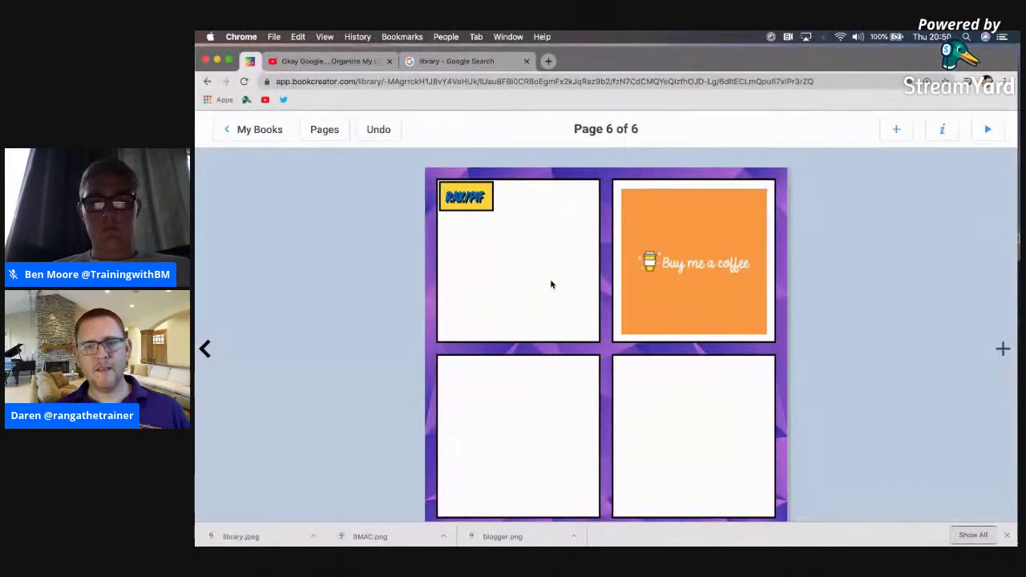
{"action": "left_click", "coordinate": [940, 128]}
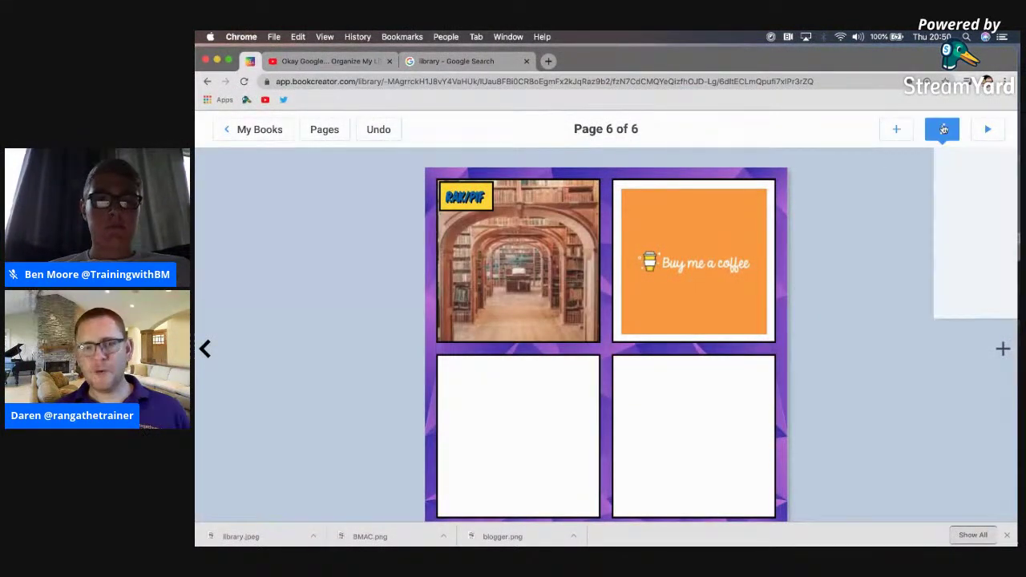
{"action": "left_click", "coordinate": [559, 266]}
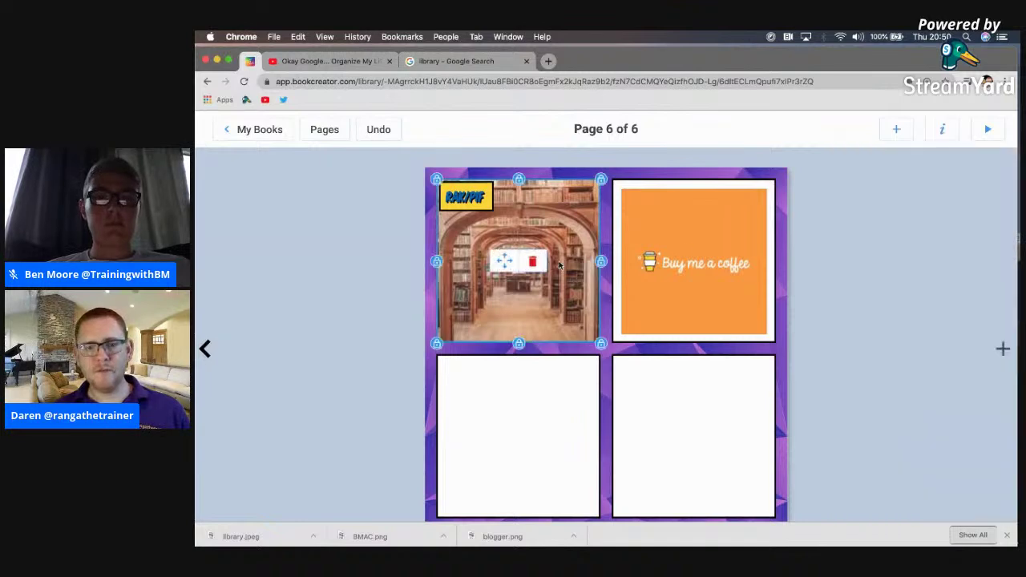
{"action": "left_click", "coordinate": [941, 129]}
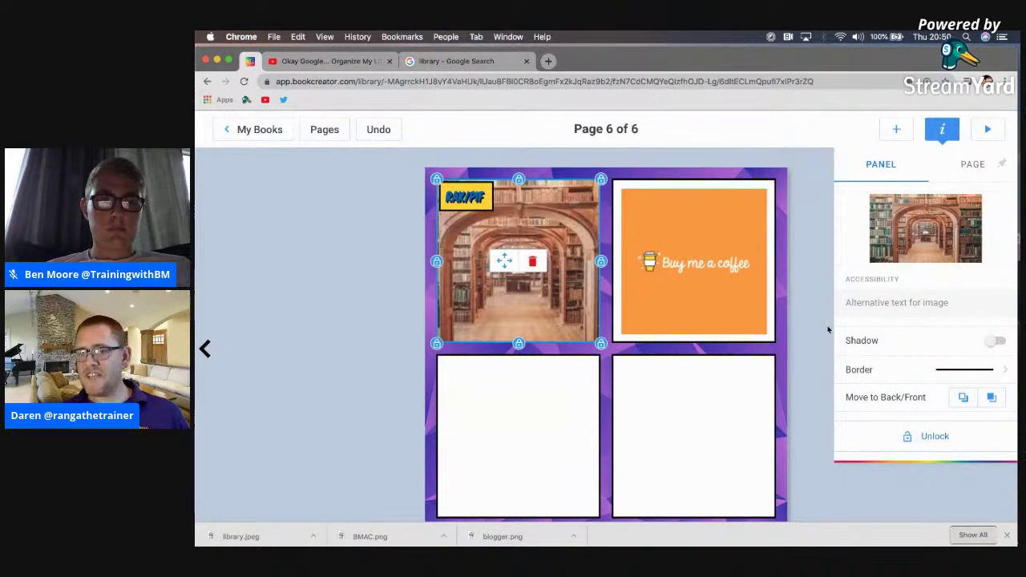
{"action": "left_click", "coordinate": [532, 260]}
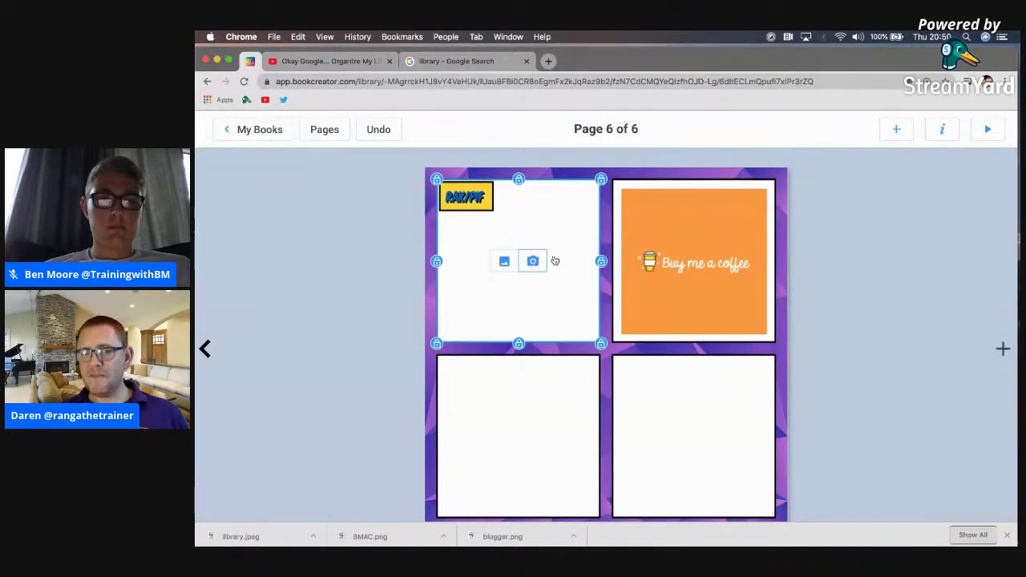
Import library.jpeg onto page 6 as a free-standing image and centre it in the RAK/PIF panel below the title
{"action": "left_click", "coordinate": [896, 129]}
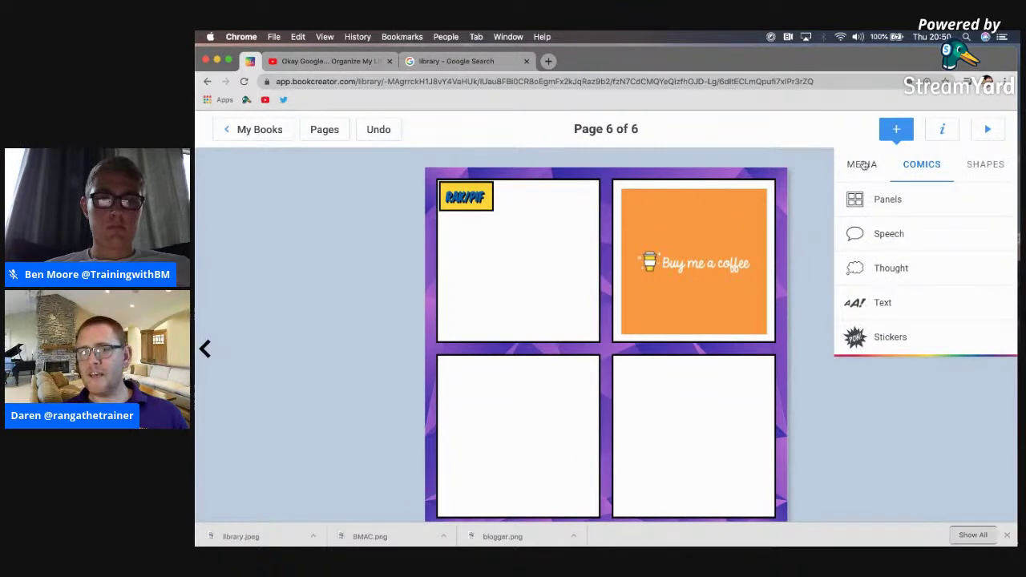
{"action": "left_click", "coordinate": [863, 164]}
{"action": "left_click", "coordinate": [885, 200]}
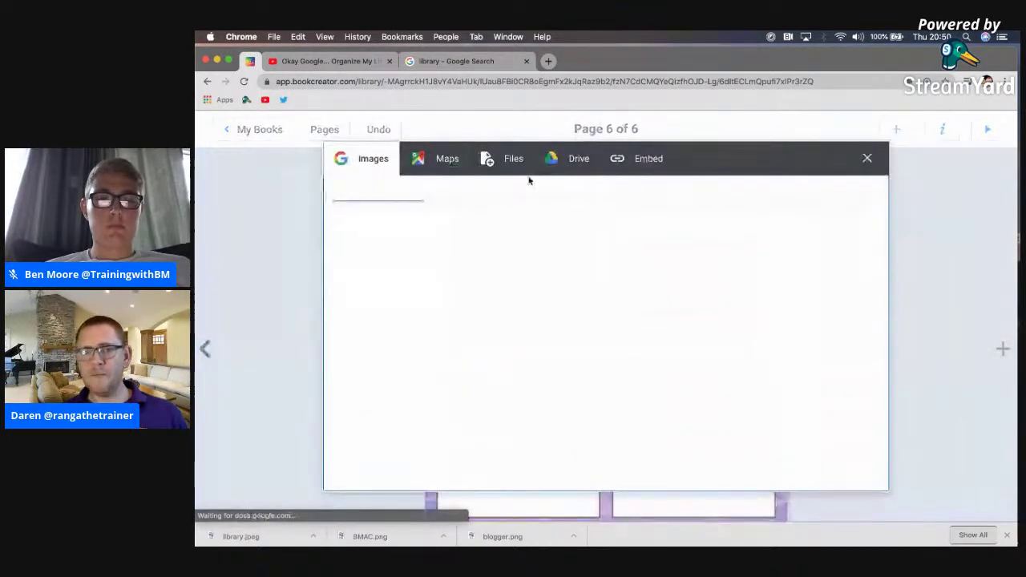
{"action": "left_click", "coordinate": [503, 158]}
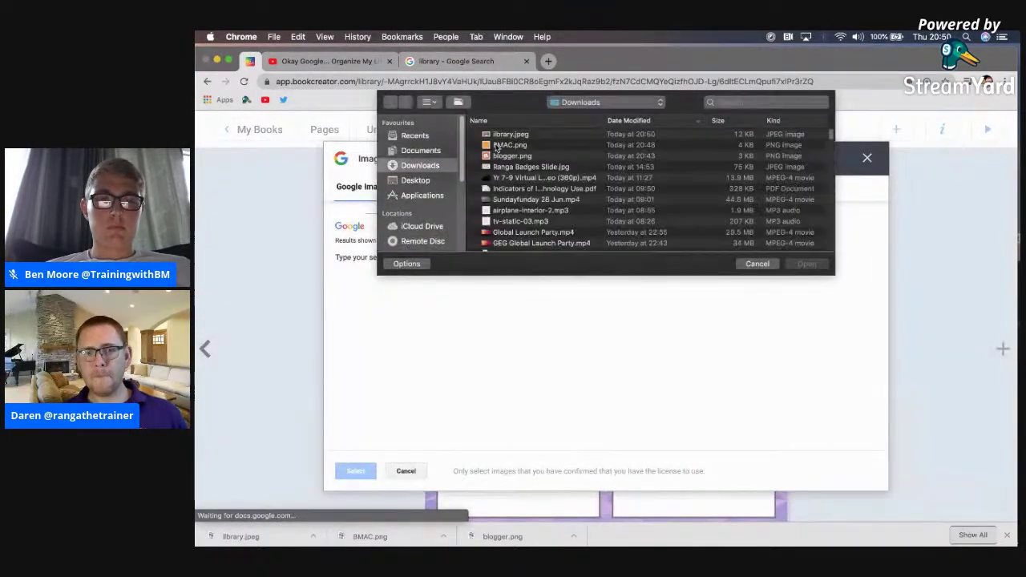
{"action": "double_click", "coordinate": [498, 134]}
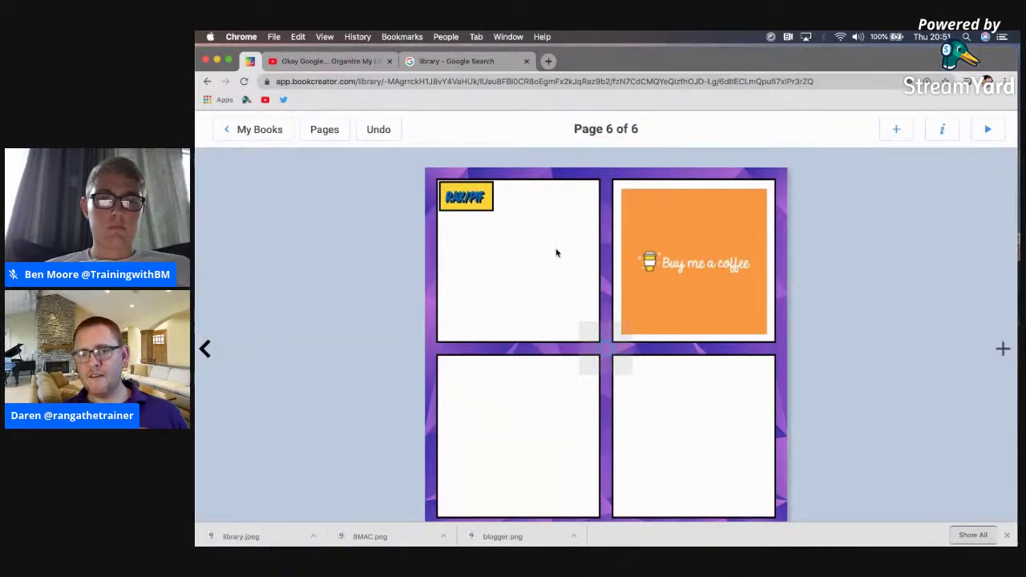
{"action": "left_click_drag", "start_coordinate": [592, 337], "coordinate": [514, 263]}
{"action": "key", "text": "Right"}
{"action": "key", "text": "Right"}
{"action": "key", "text": "Right"}
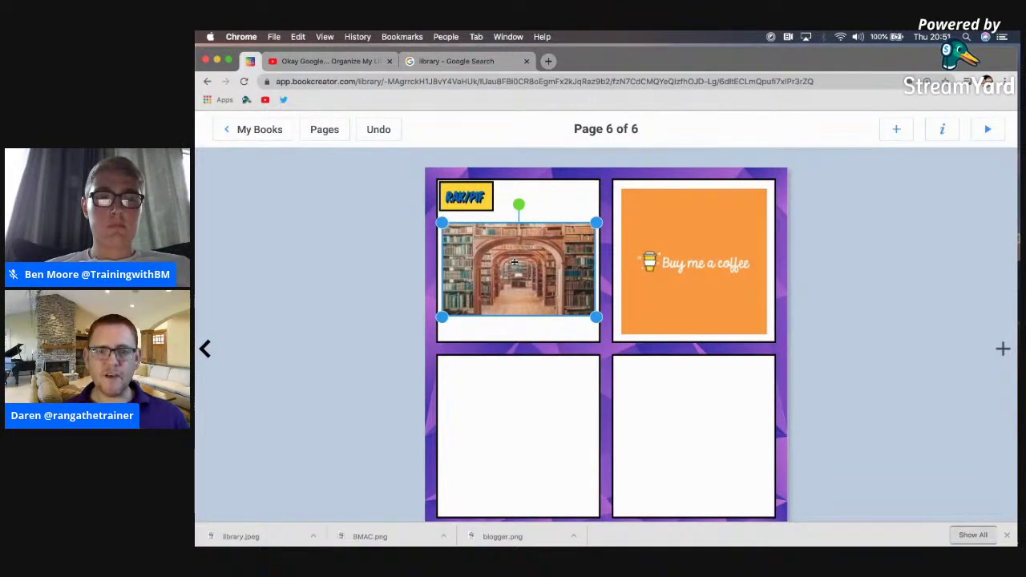
Hyperlink the library image to bit.ly/RangaNation and deselect it
{"action": "left_click", "coordinate": [942, 129]}
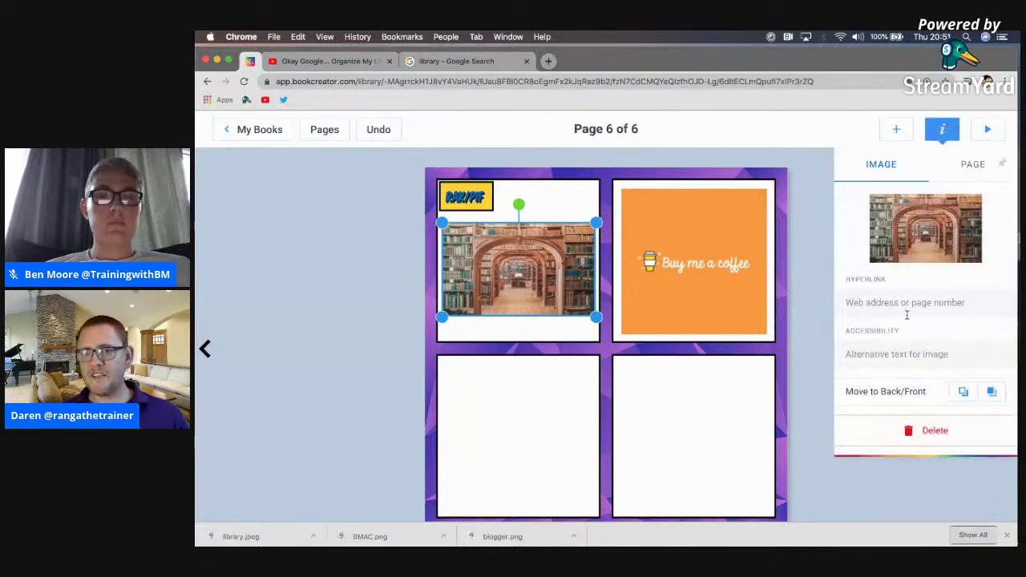
{"action": "left_click", "coordinate": [891, 302]}
{"action": "type", "text": "bit.ly/RangaNation"}
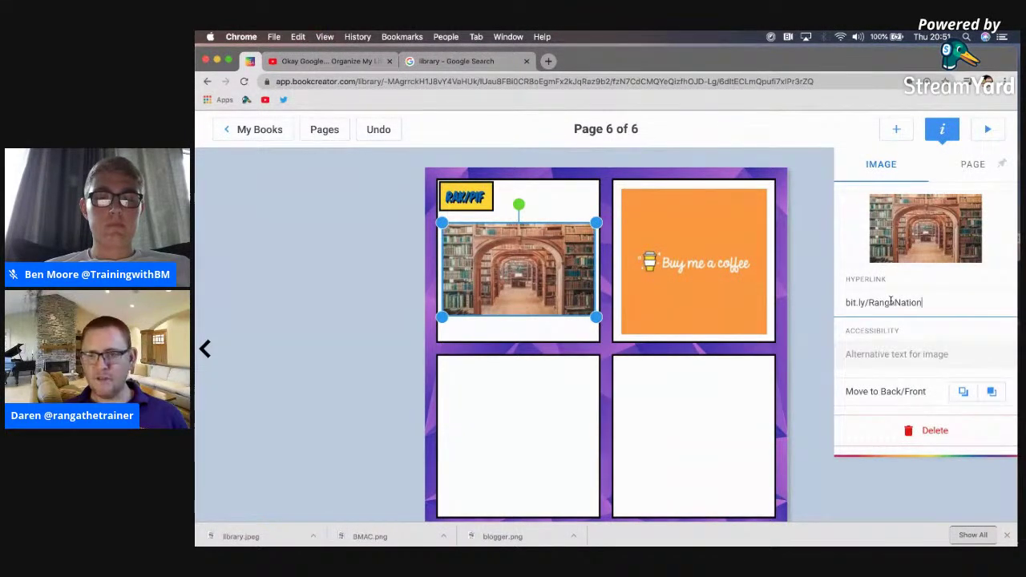
{"action": "left_click", "coordinate": [873, 489]}
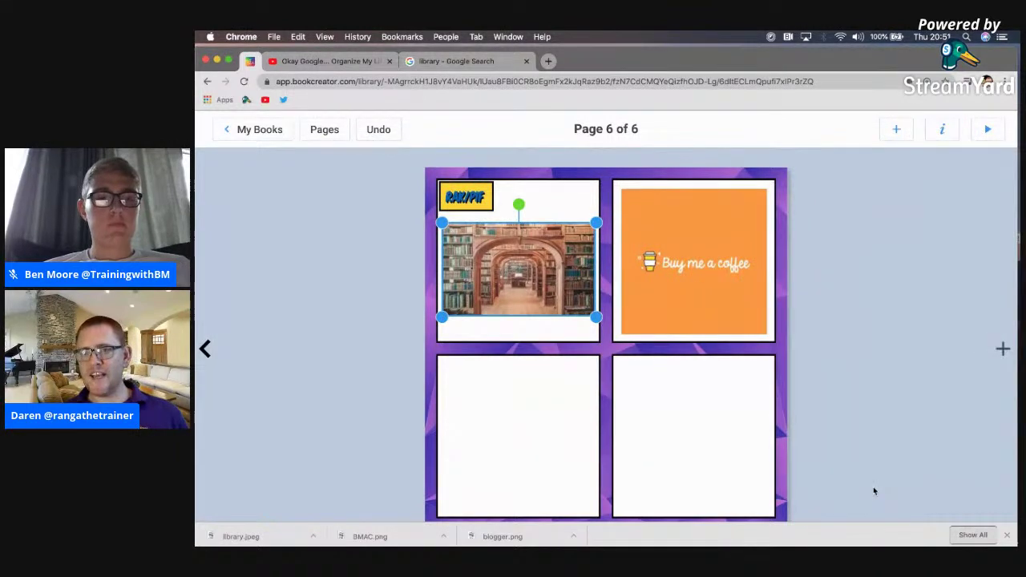
{"action": "left_click", "coordinate": [860, 349]}
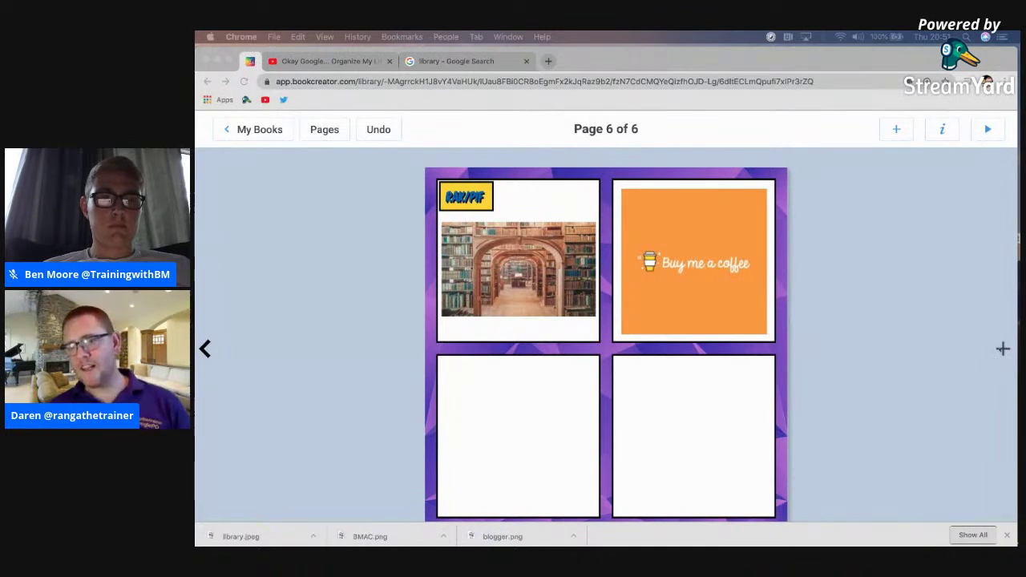
Add a new blank page after page 6 and return to page 6
{"action": "left_click", "coordinate": [1002, 349]}
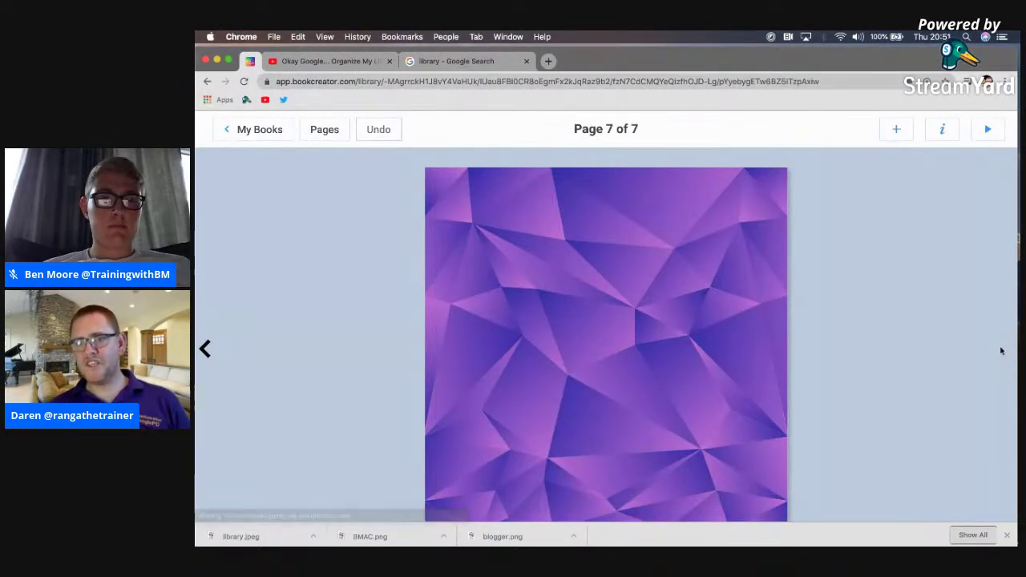
{"action": "left_click", "coordinate": [206, 348]}
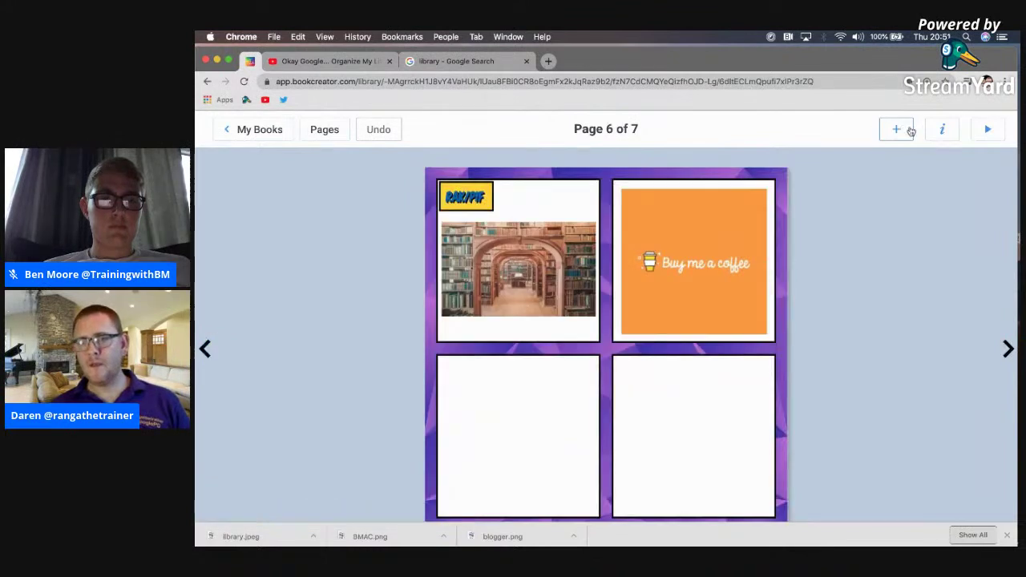
Open the Pen tool on page 6, look through its brush types and sizes, and leave it without drawing
{"action": "left_click", "coordinate": [897, 130]}
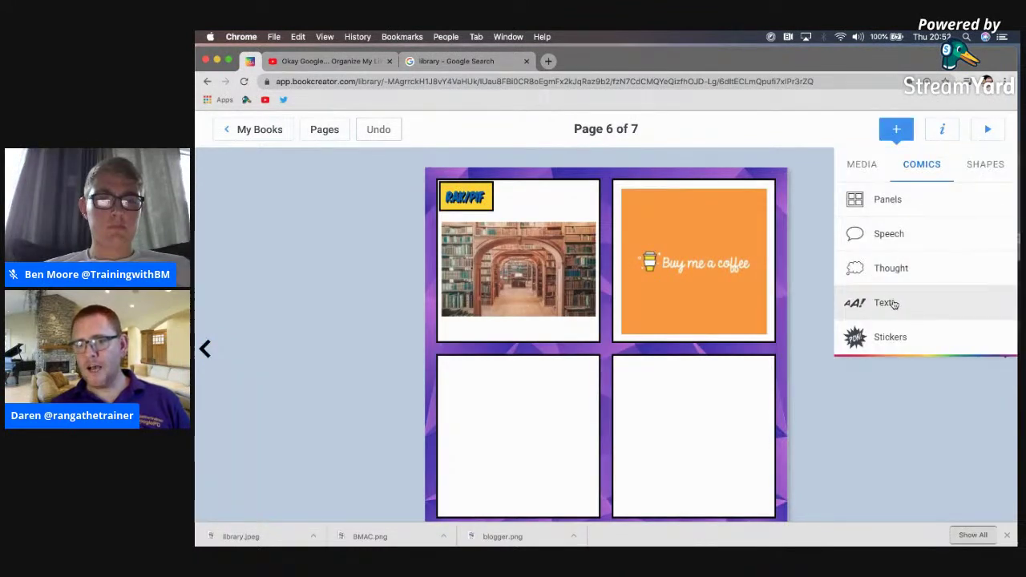
{"action": "left_click", "coordinate": [863, 160]}
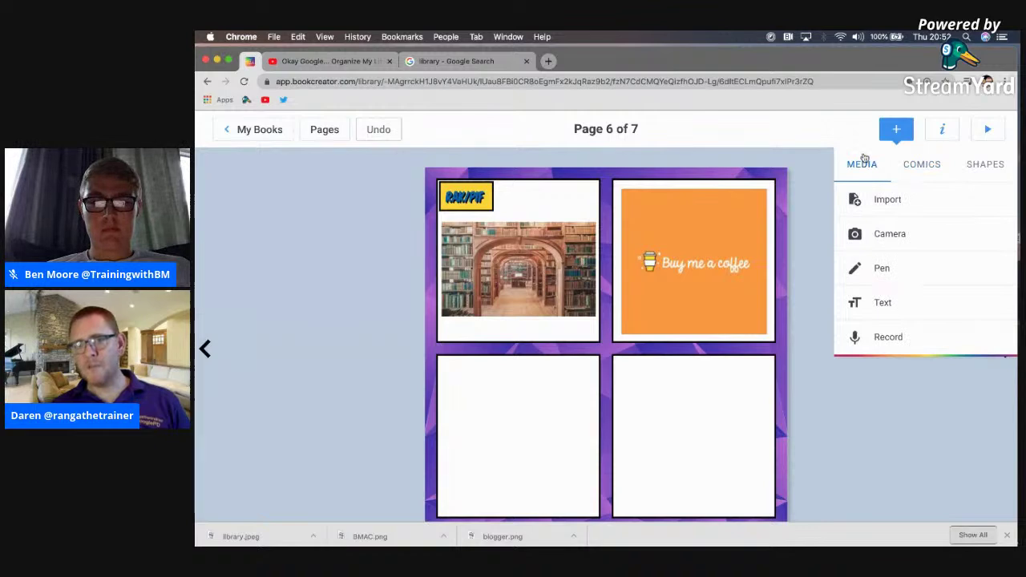
{"action": "left_click", "coordinate": [885, 269]}
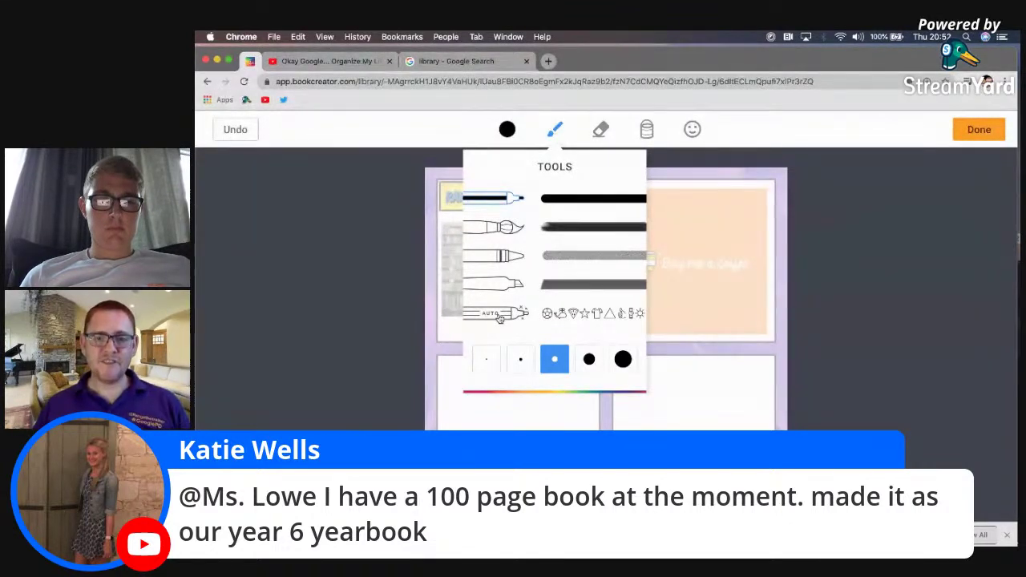
{"action": "left_click", "coordinate": [979, 129]}
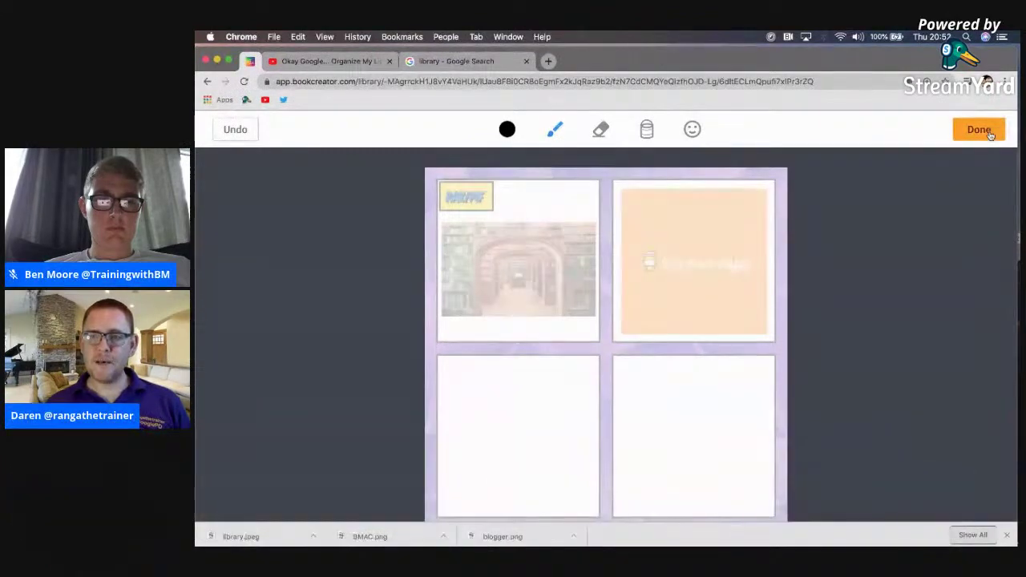
On page 3, reduce the size of the green physical health text and move it up in its comic panel
{"action": "left_click", "coordinate": [206, 349]}
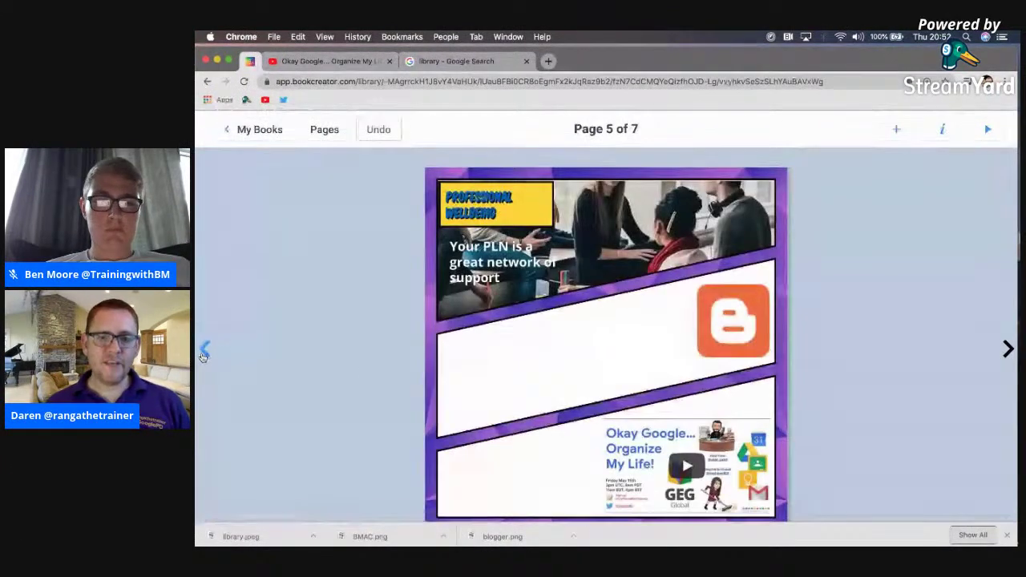
{"action": "left_click", "coordinate": [205, 353]}
{"action": "left_click", "coordinate": [203, 353]}
{"action": "left_click", "coordinate": [486, 385]}
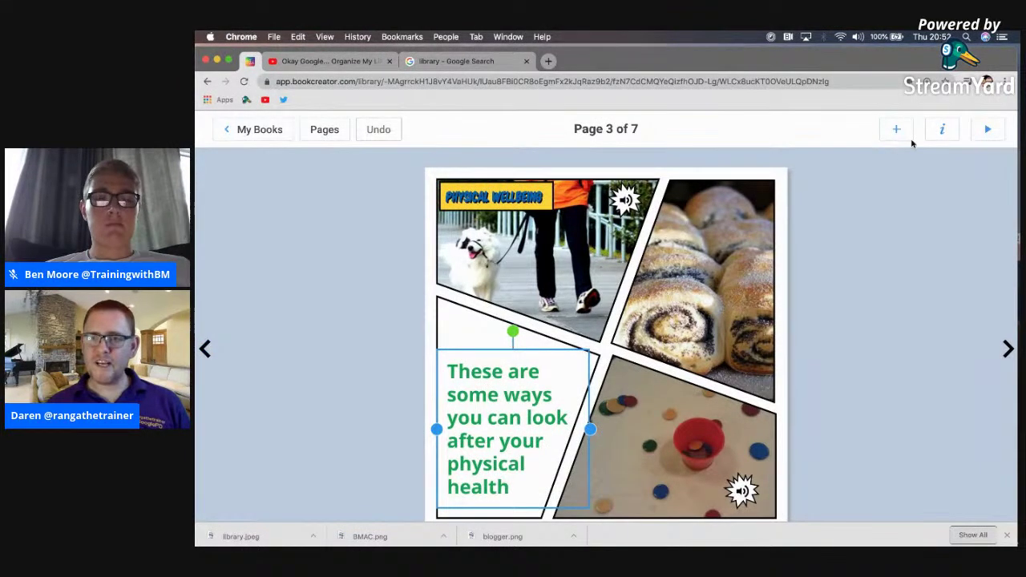
{"action": "left_click", "coordinate": [940, 129]}
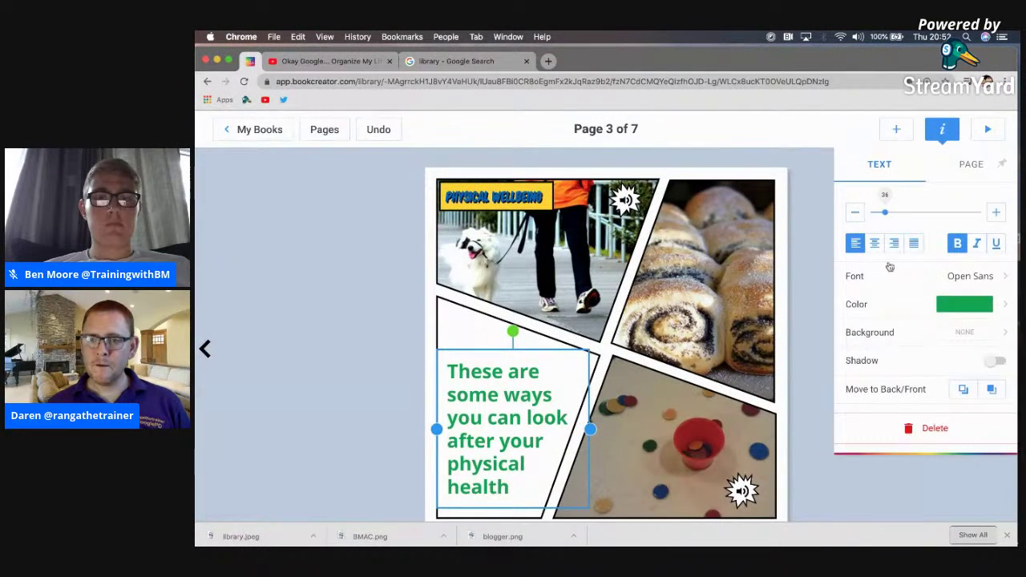
{"action": "left_click", "coordinate": [855, 212]}
{"action": "left_click", "coordinate": [855, 213]}
{"action": "left_click", "coordinate": [855, 212]}
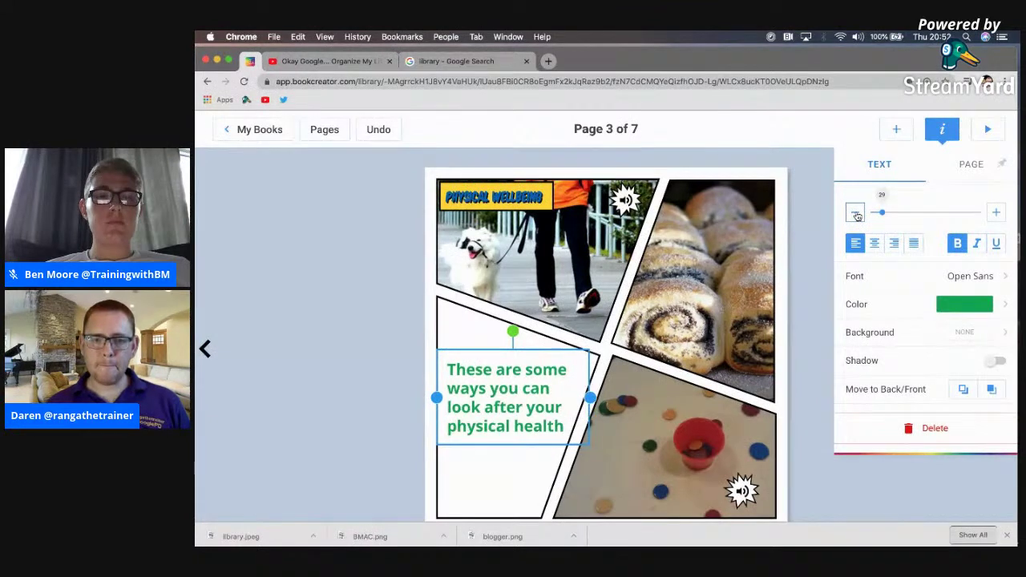
{"action": "left_click", "coordinate": [855, 212]}
{"action": "left_click_drag", "start_coordinate": [527, 396], "coordinate": [527, 375]}
{"action": "left_click", "coordinate": [957, 387]}
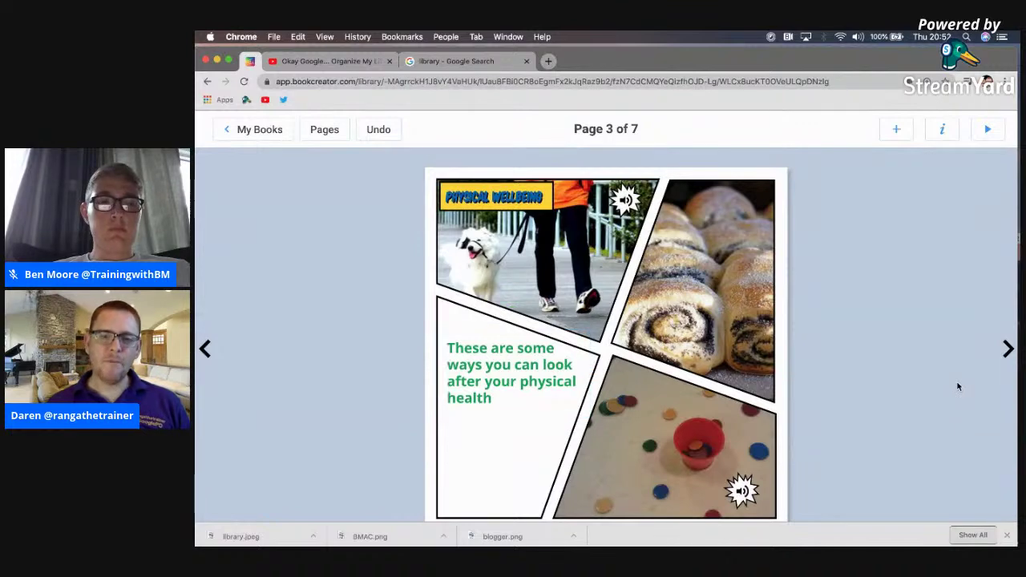
Sketch a ball below the green text with the Pen's auto-draw brush and replace it with the suggested football, closing the stray sign-in window
{"action": "left_click", "coordinate": [896, 129]}
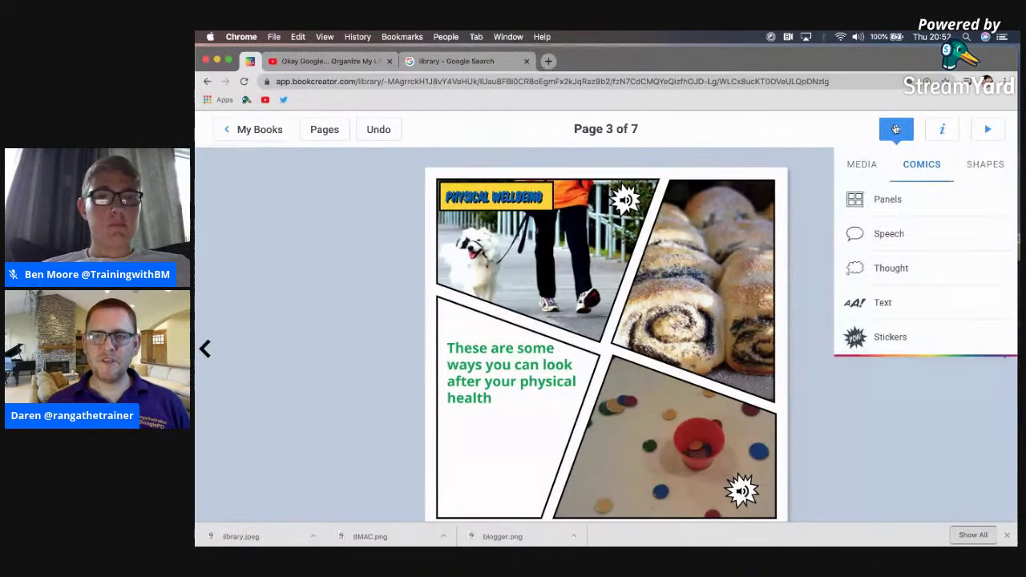
{"action": "left_click", "coordinate": [864, 164]}
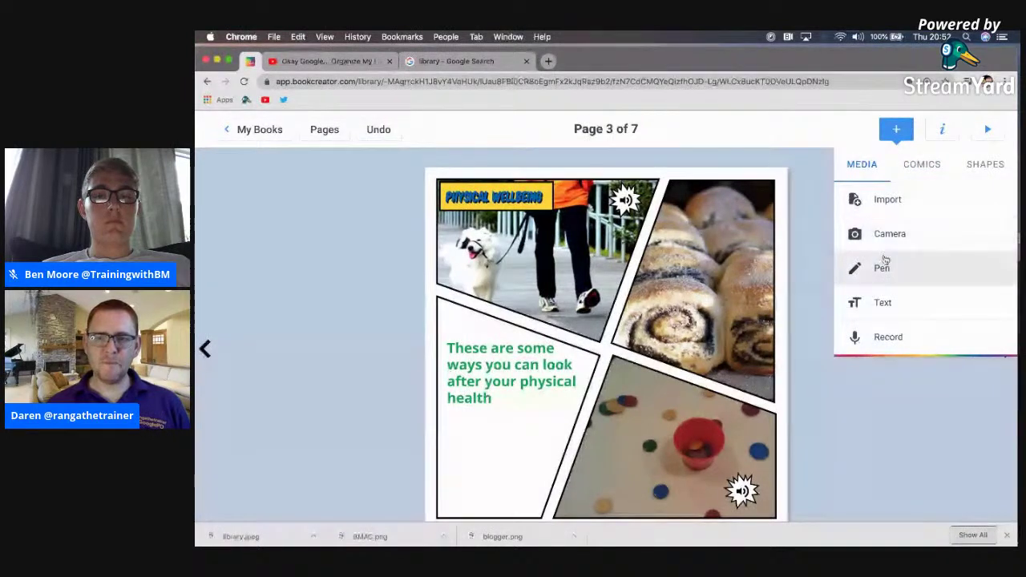
{"action": "left_click", "coordinate": [887, 268]}
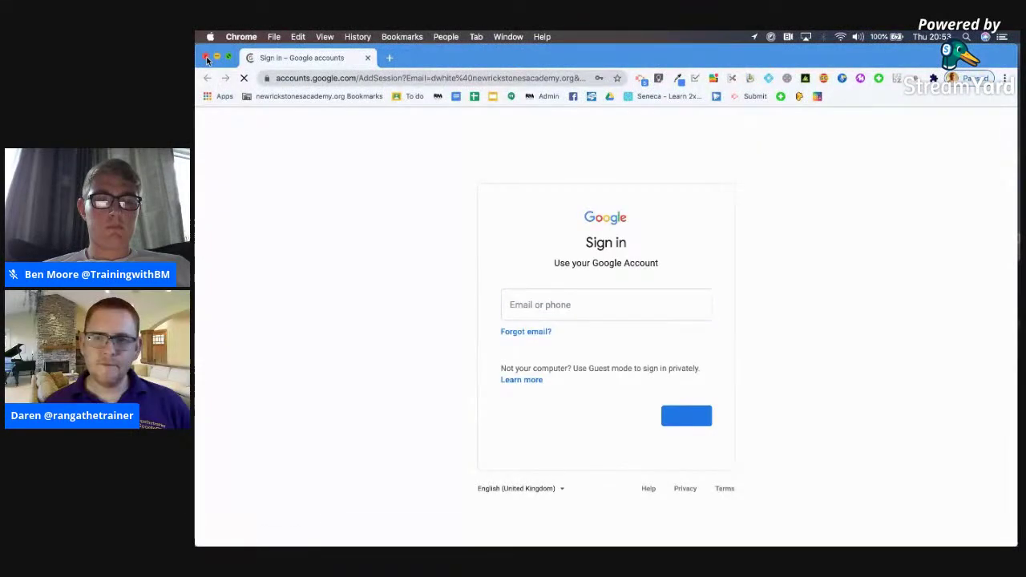
{"action": "left_click", "coordinate": [206, 58]}
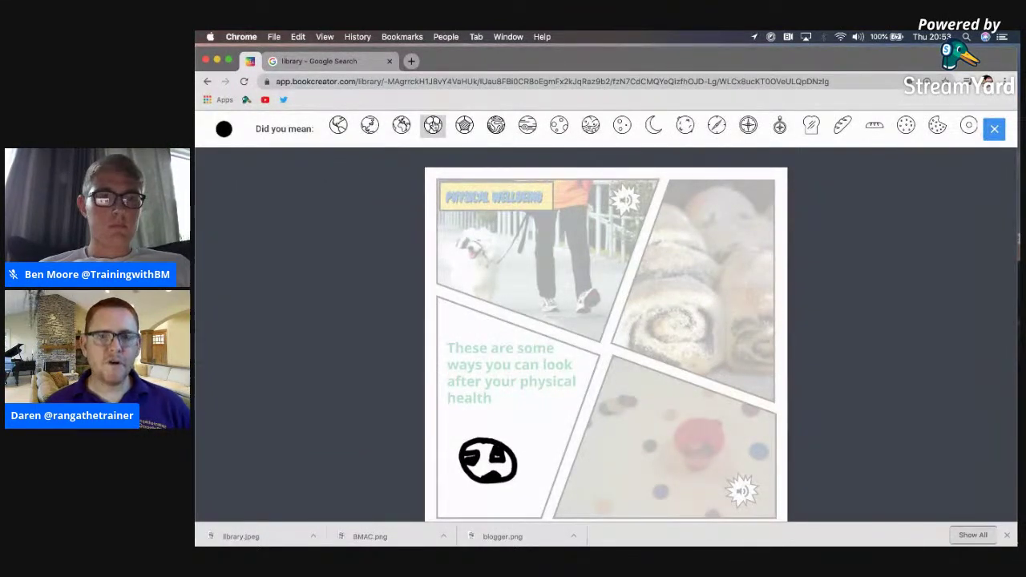
{"action": "left_click", "coordinate": [433, 125]}
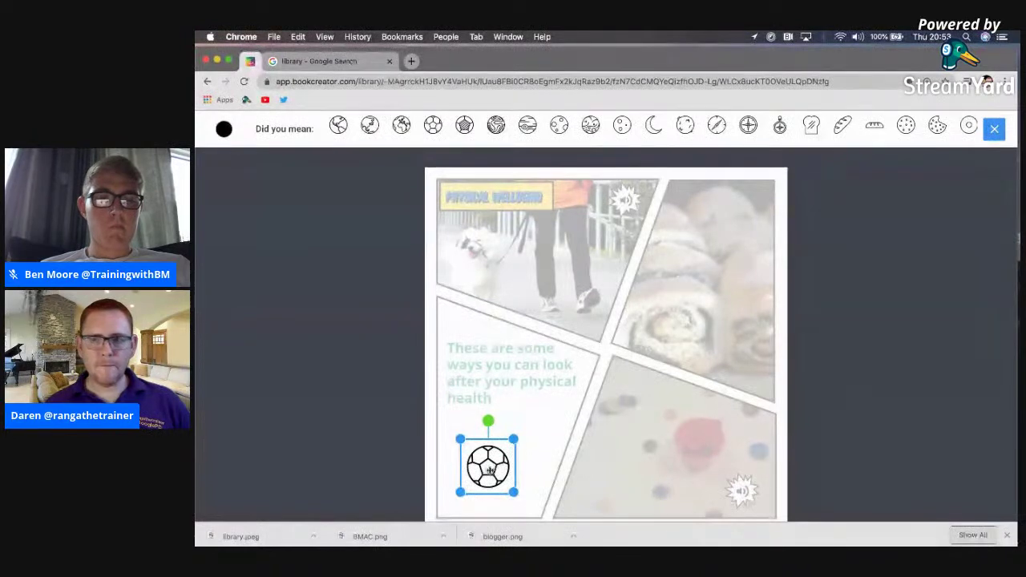
{"action": "left_click", "coordinate": [996, 132]}
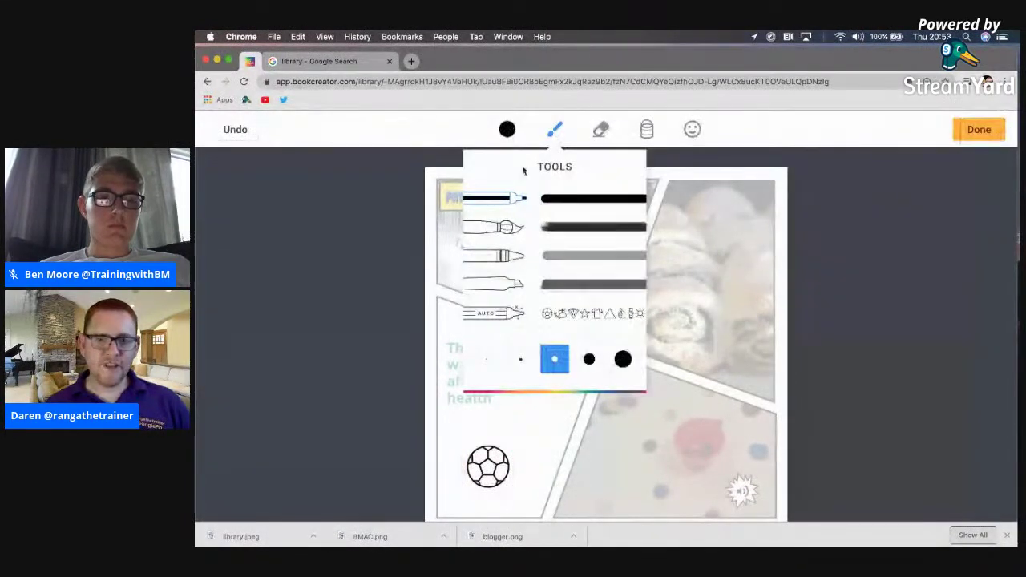
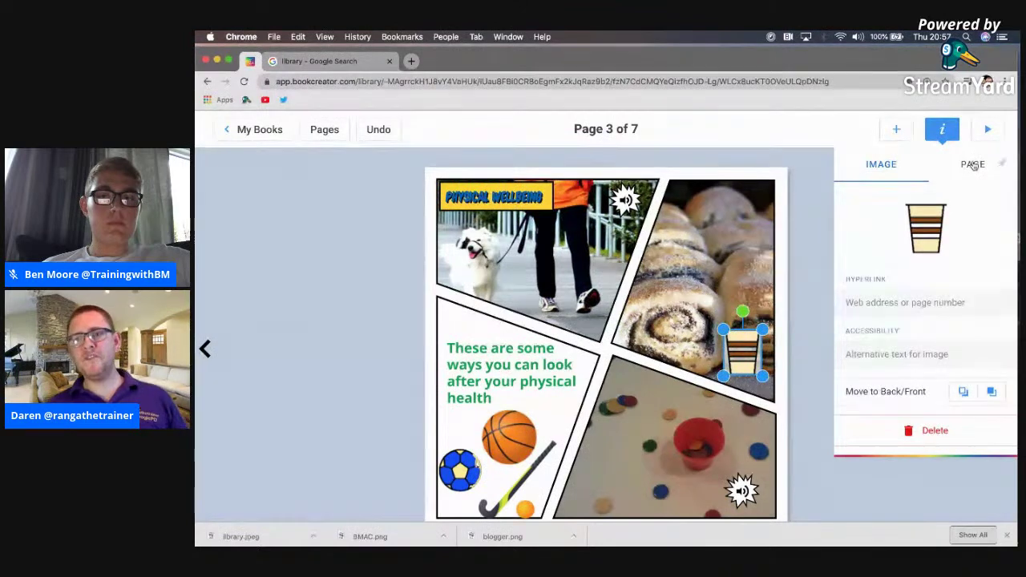
Look through the cup image's options, the page settings, and the shapes and media that can be added on page 3
{"action": "left_click", "coordinate": [972, 164]}
{"action": "scroll", "coordinate": [916, 366], "scroll_direction": "down", "scroll_amount": 3}
{"action": "scroll", "coordinate": [916, 366], "scroll_direction": "up", "scroll_amount": 3}
{"action": "left_click", "coordinate": [880, 170]}
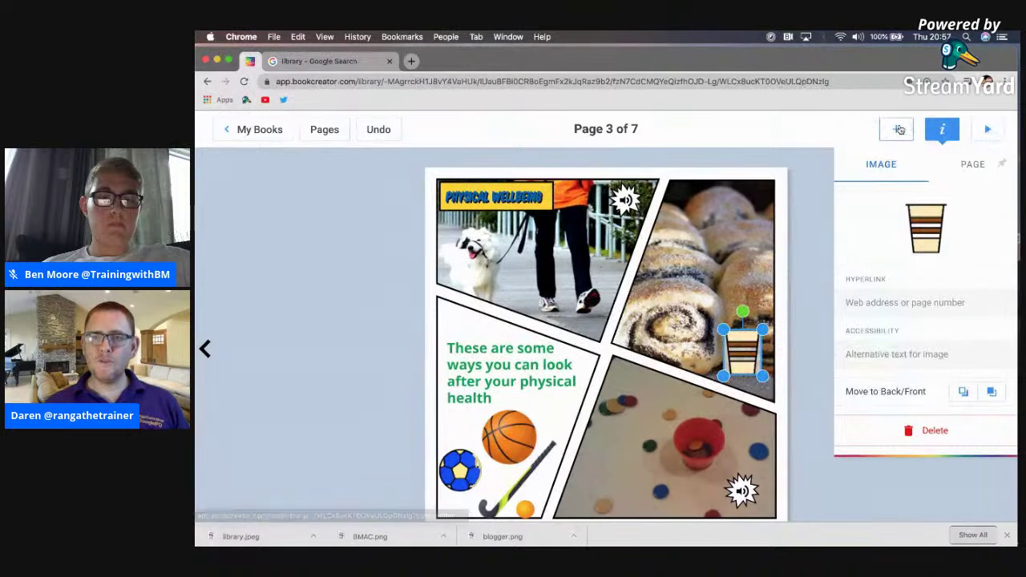
{"action": "left_click", "coordinate": [946, 132]}
{"action": "left_click", "coordinate": [946, 132]}
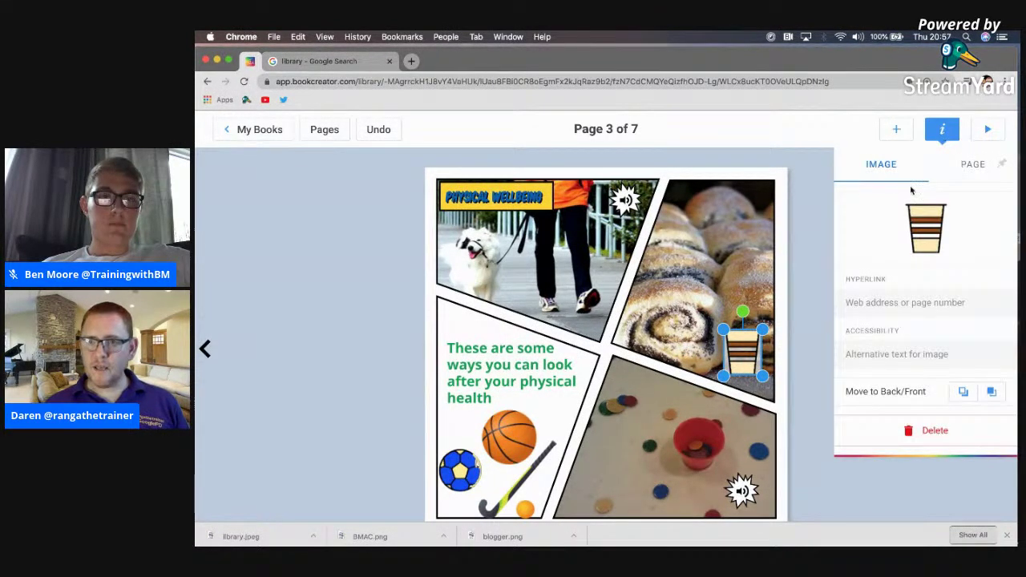
{"action": "left_click", "coordinate": [895, 132]}
{"action": "left_click", "coordinate": [984, 165]}
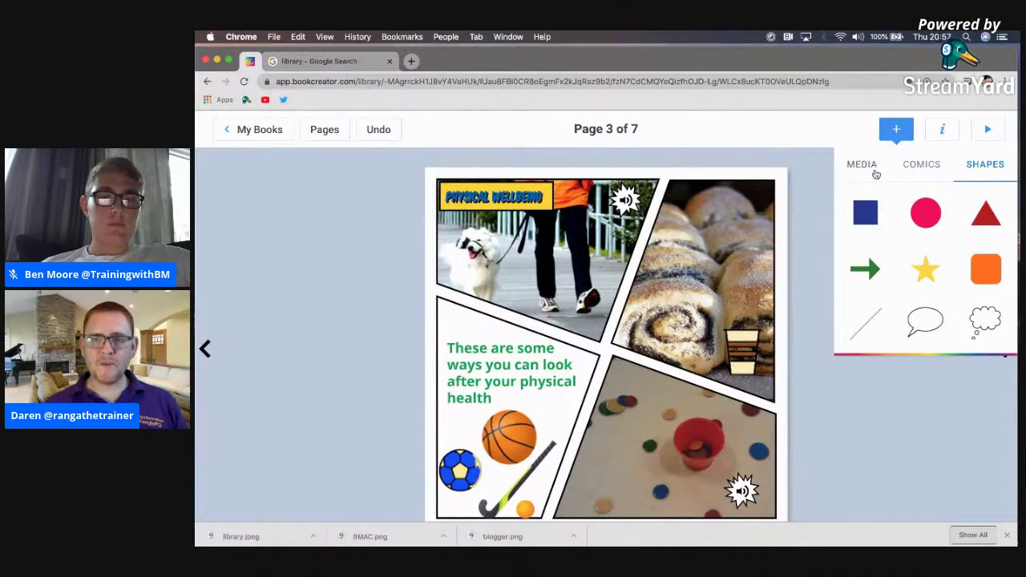
{"action": "left_click", "coordinate": [863, 165]}
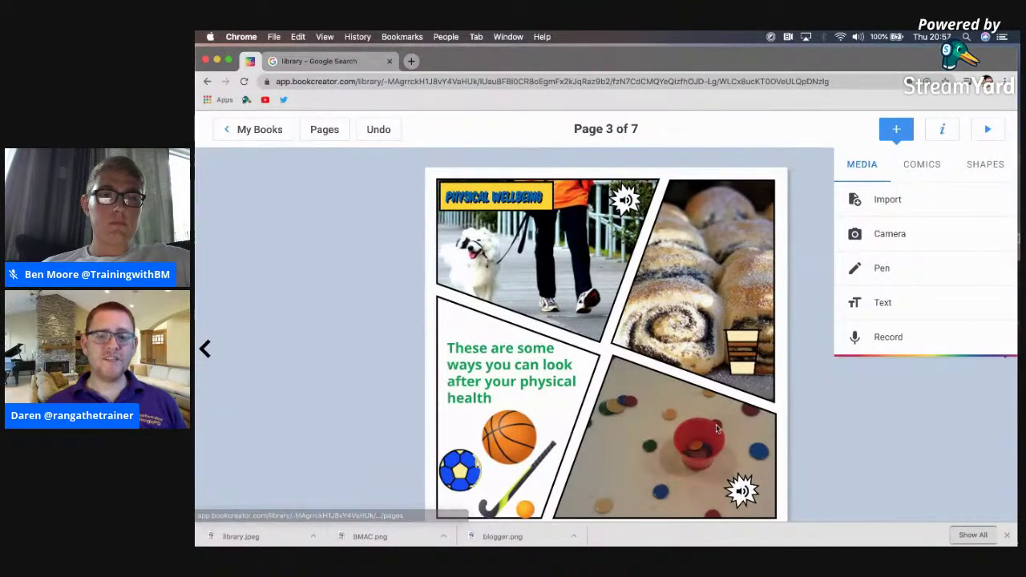
{"action": "left_click", "coordinate": [791, 153]}
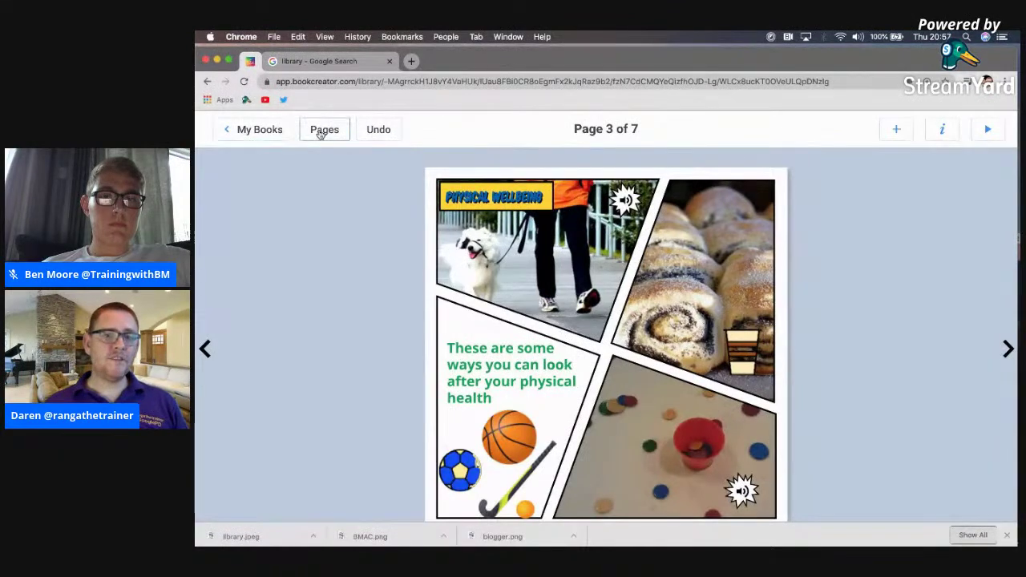
Delete the blank page 7 from the page overview and return to page 3
{"action": "left_click", "coordinate": [325, 129]}
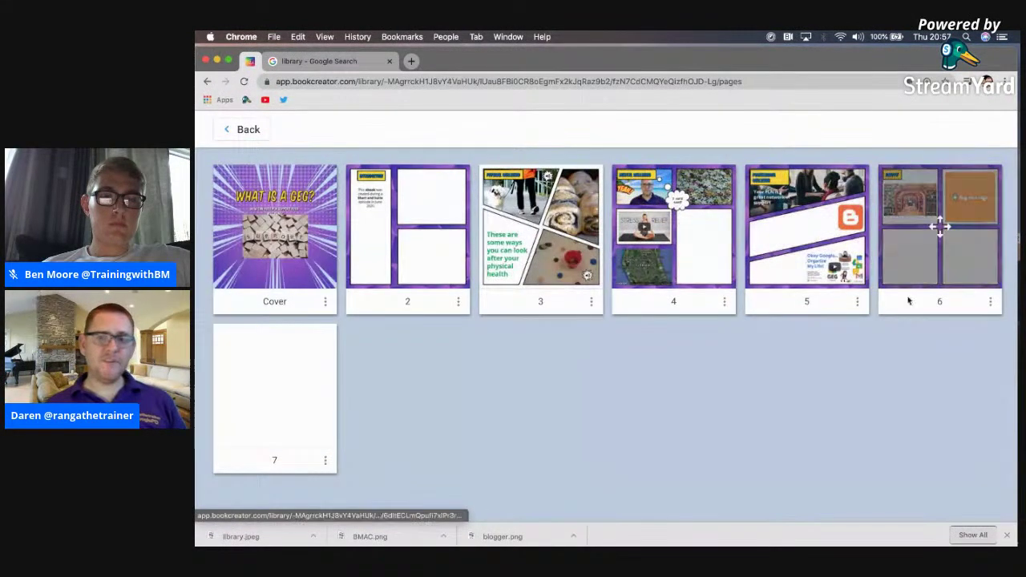
{"action": "left_click", "coordinate": [458, 301]}
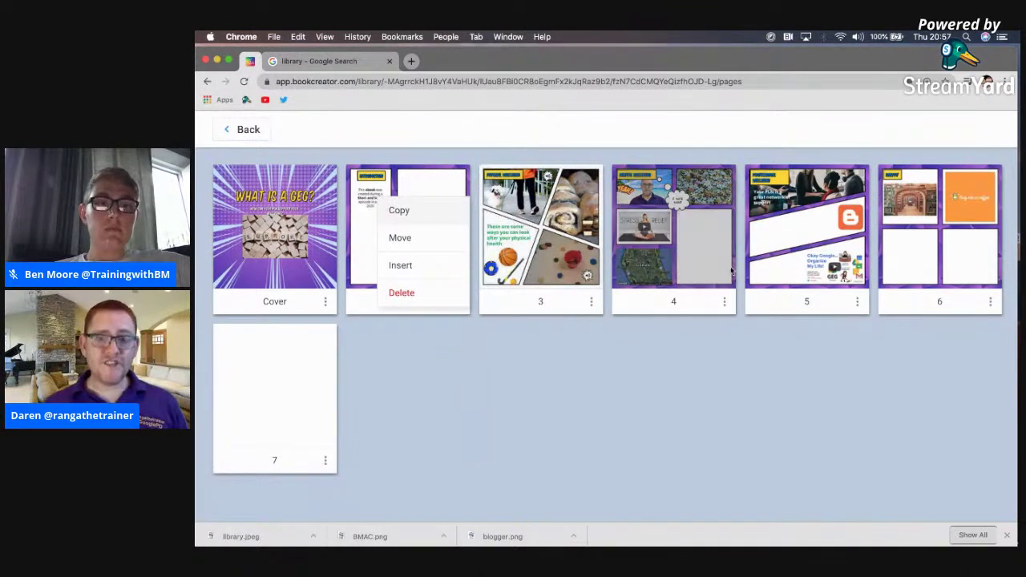
{"action": "left_click", "coordinate": [458, 303]}
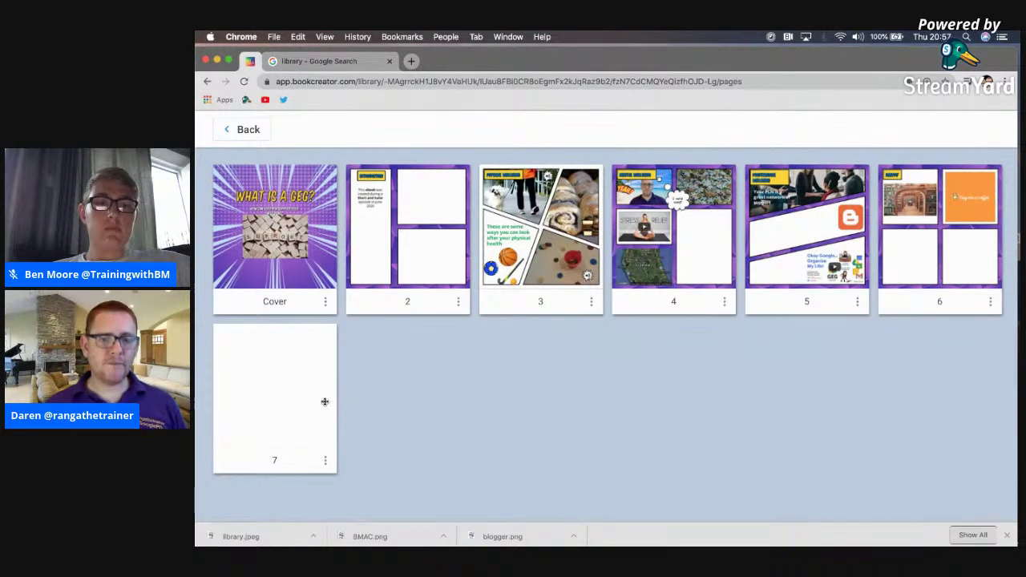
{"action": "left_click", "coordinate": [325, 462]}
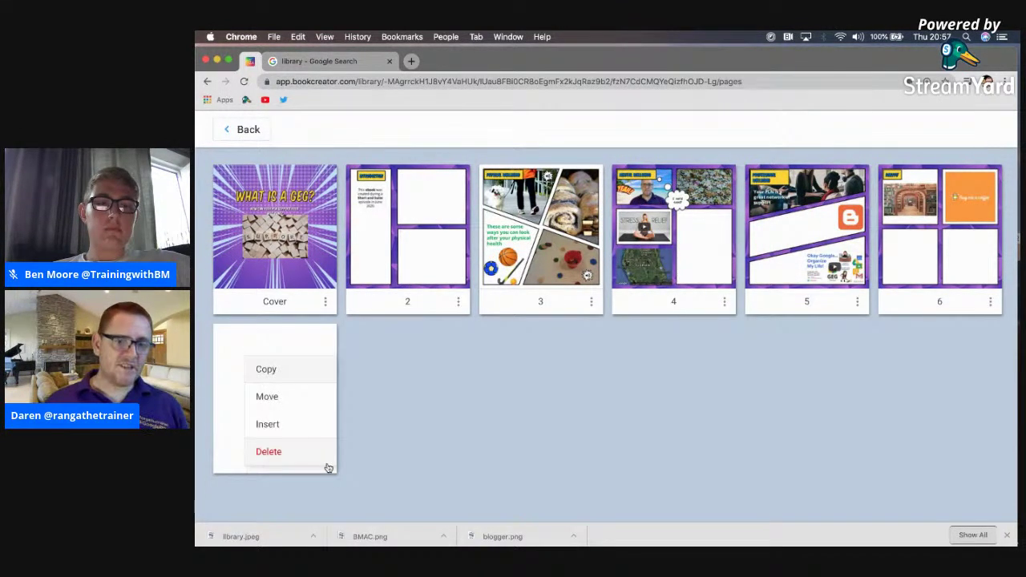
{"action": "left_click", "coordinate": [269, 452]}
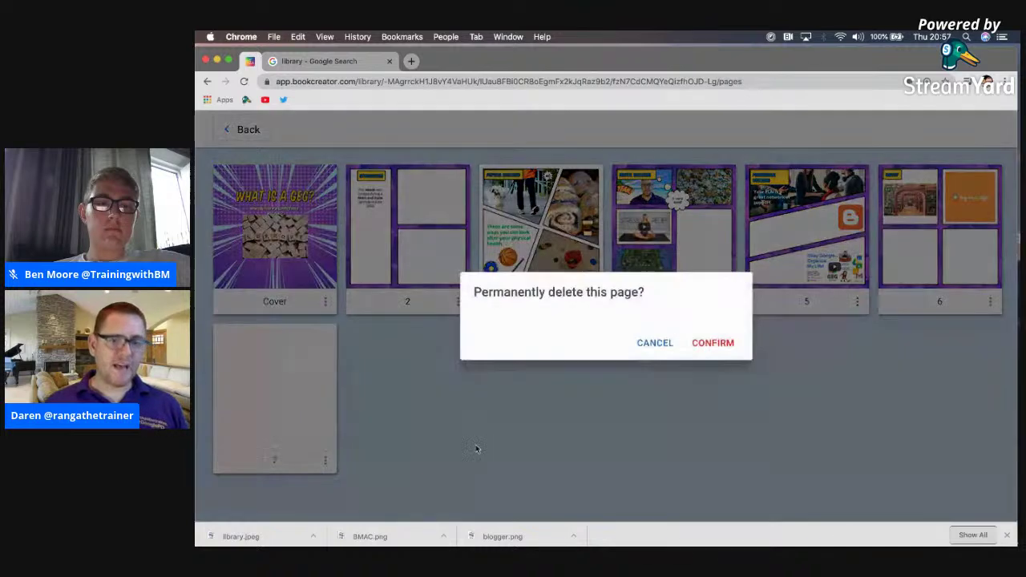
{"action": "left_click", "coordinate": [706, 342]}
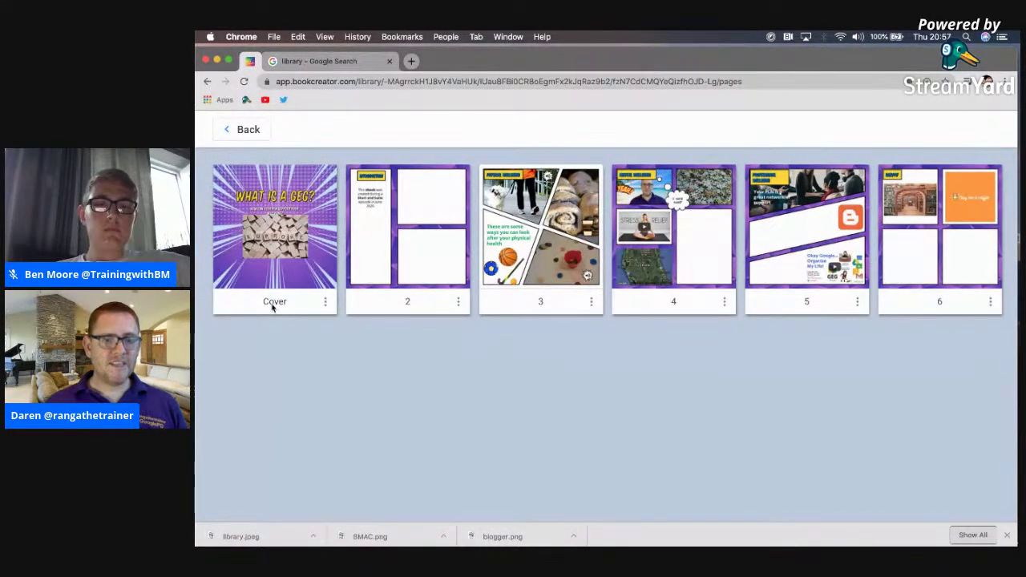
{"action": "left_click", "coordinate": [232, 129]}
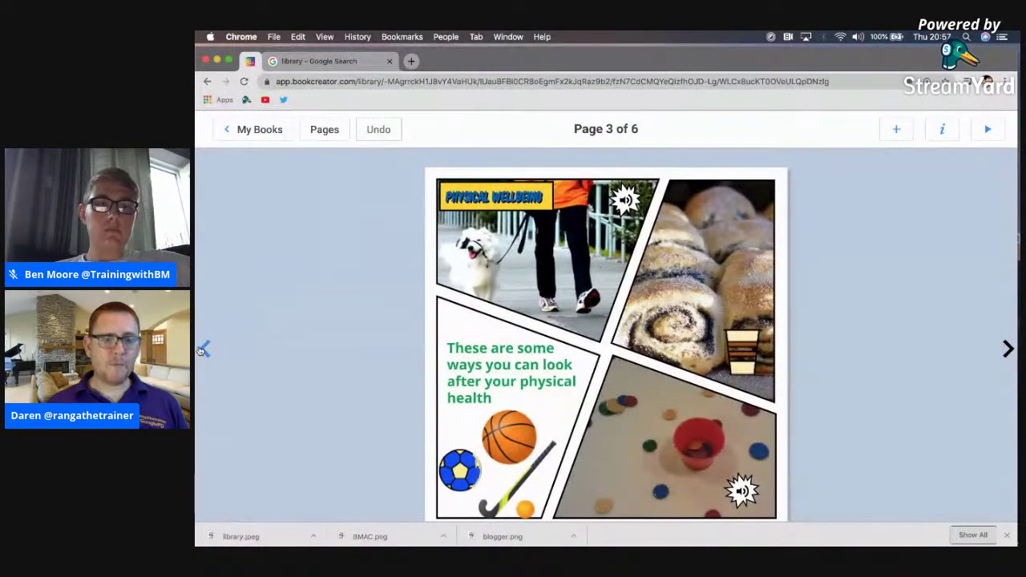
Go back to the cover, return to the Short & Suite library, and close the downloads bar
{"action": "left_click", "coordinate": [202, 350]}
{"action": "left_click", "coordinate": [202, 350]}
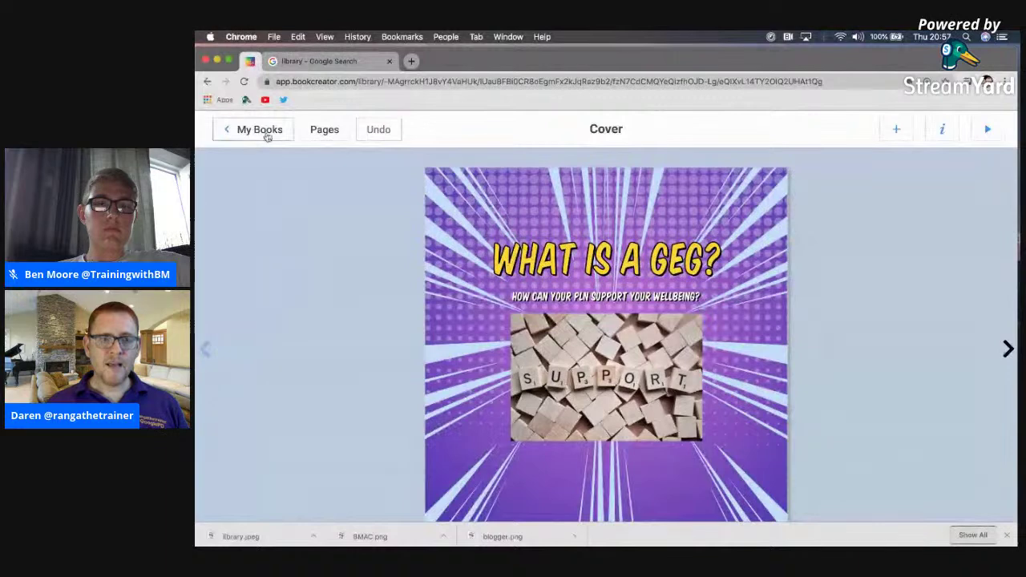
{"action": "left_click", "coordinate": [264, 129]}
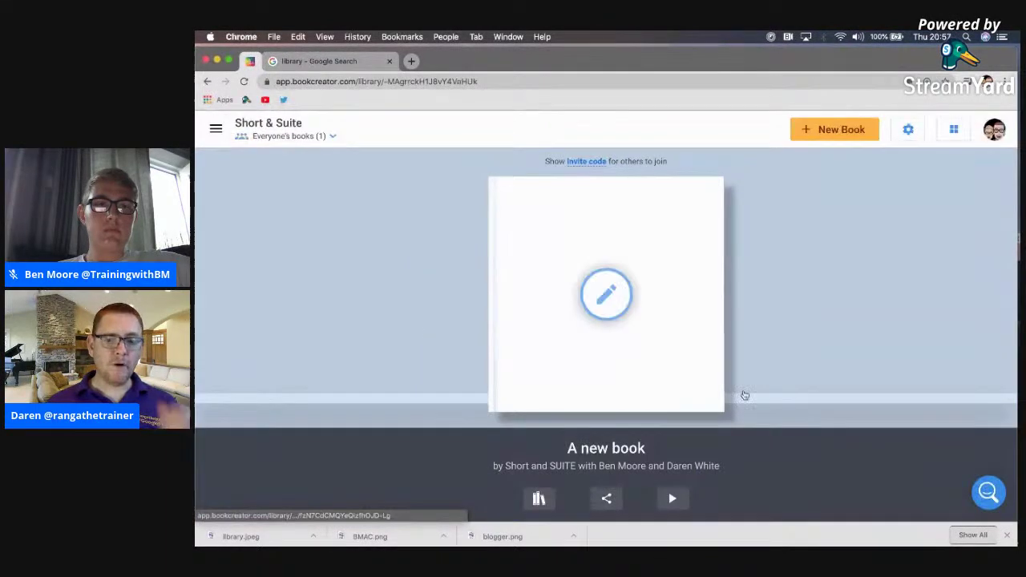
{"action": "left_click", "coordinate": [1008, 536]}
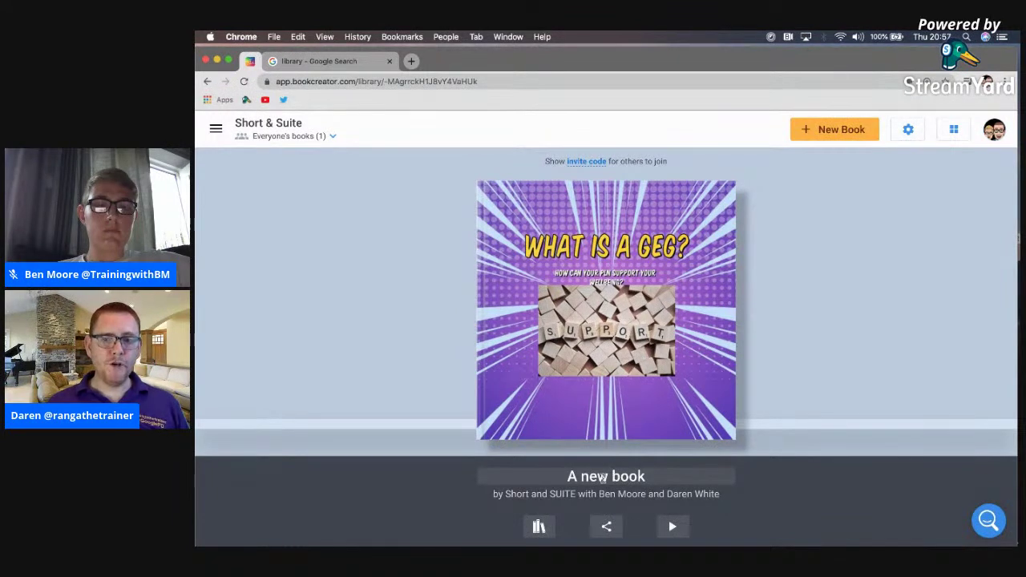
Rename the book "What is a GEG?" in the library
{"action": "left_click", "coordinate": [603, 478]}
{"action": "type", "text": "What is a GEG"}
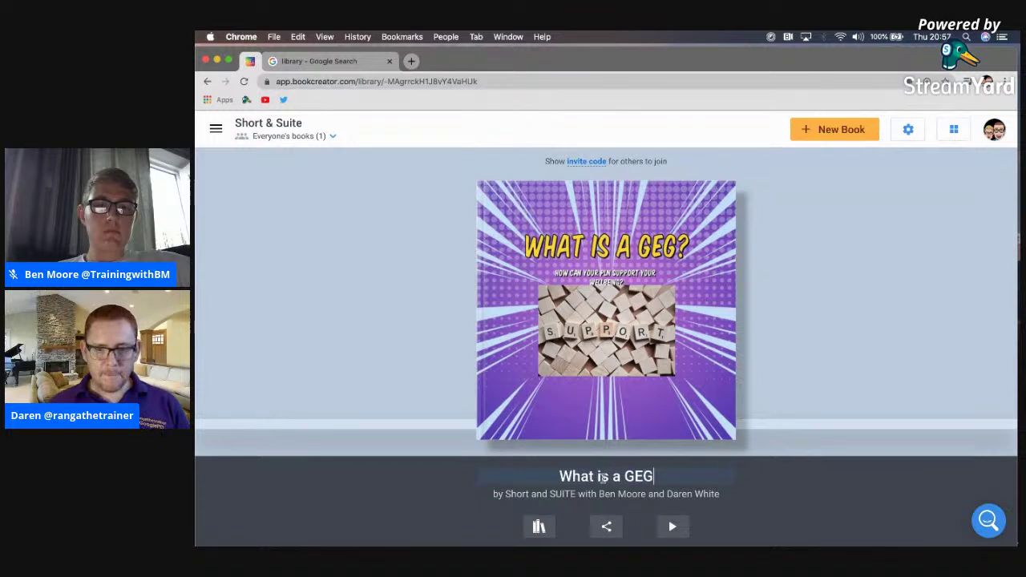
{"action": "type", "text": "?"}
Change the book's author line to "Short and SUITE with the audience"
{"action": "left_click", "coordinate": [587, 493]}
{"action": "left_click_drag", "start_coordinate": [573, 496], "coordinate": [703, 495]}
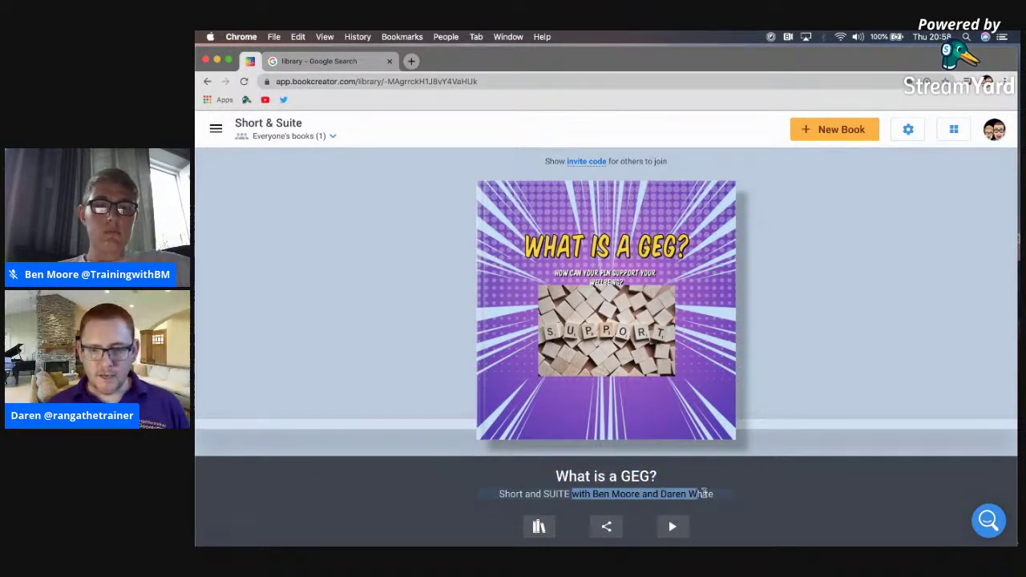
{"action": "type", "text": "with "}
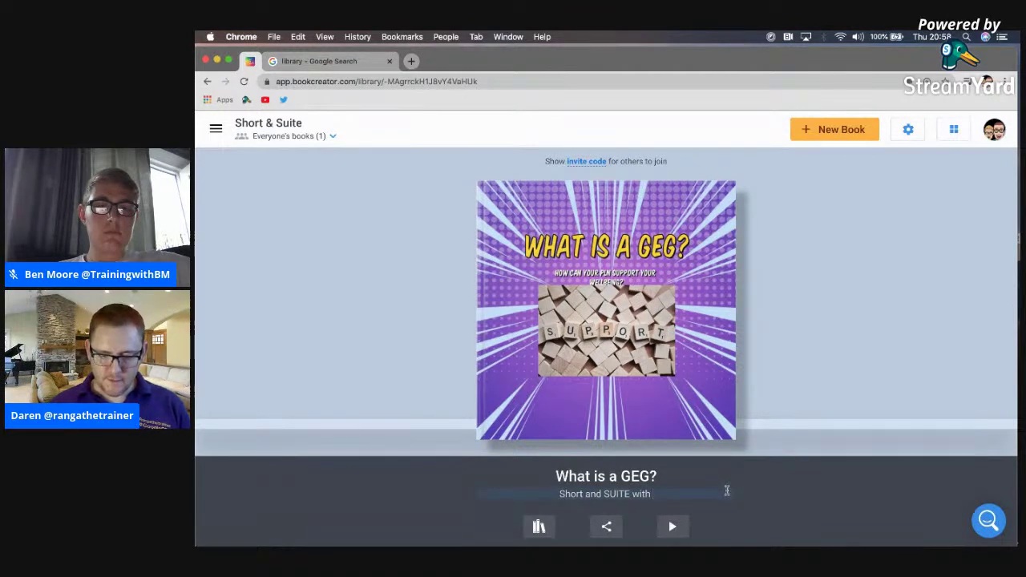
{"action": "type", "text": "the audience"}
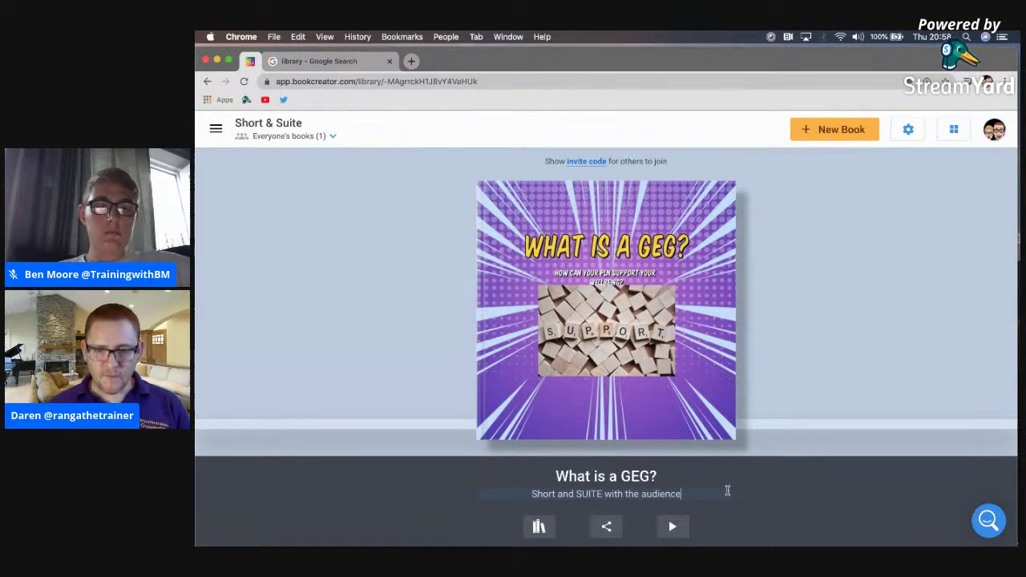
{"action": "left_click", "coordinate": [769, 502]}
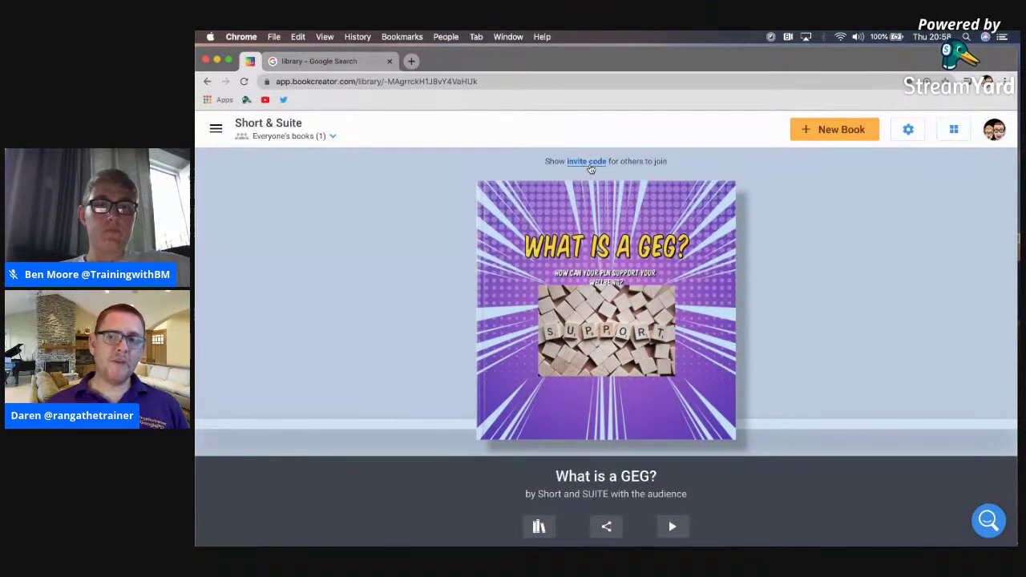
View the library's invite code and the option to expire it, and close the invitation
{"action": "left_click", "coordinate": [587, 163]}
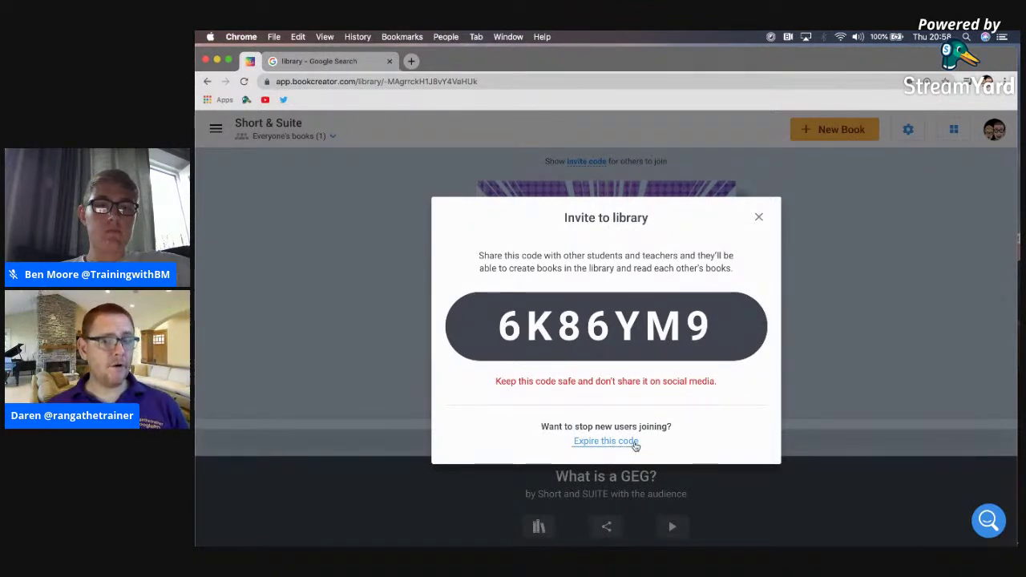
{"action": "left_click", "coordinate": [758, 216]}
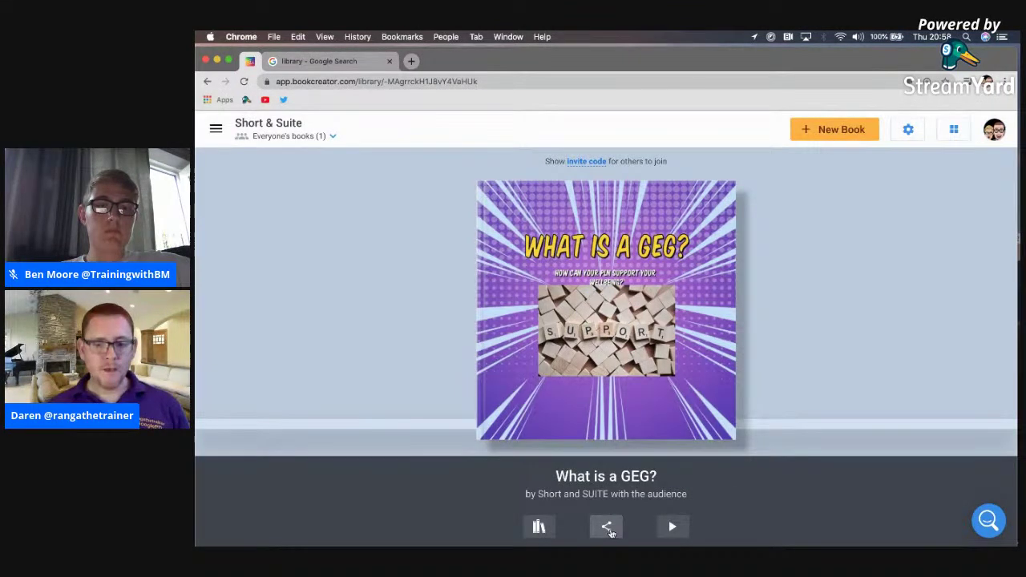
Publish the book "What is a GEG?" online with its current title and author details
{"action": "left_click", "coordinate": [607, 528]}
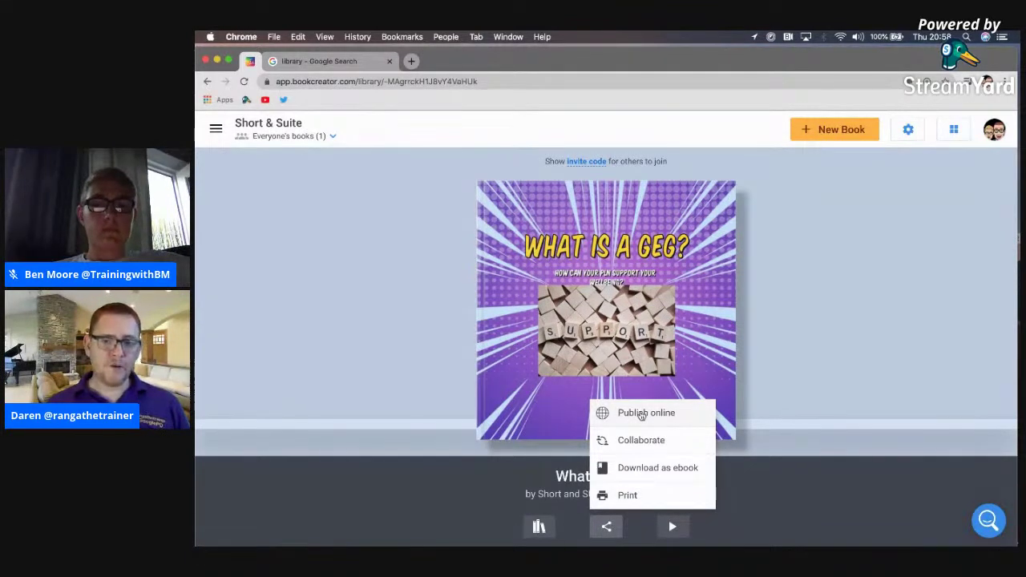
{"action": "left_click", "coordinate": [641, 414]}
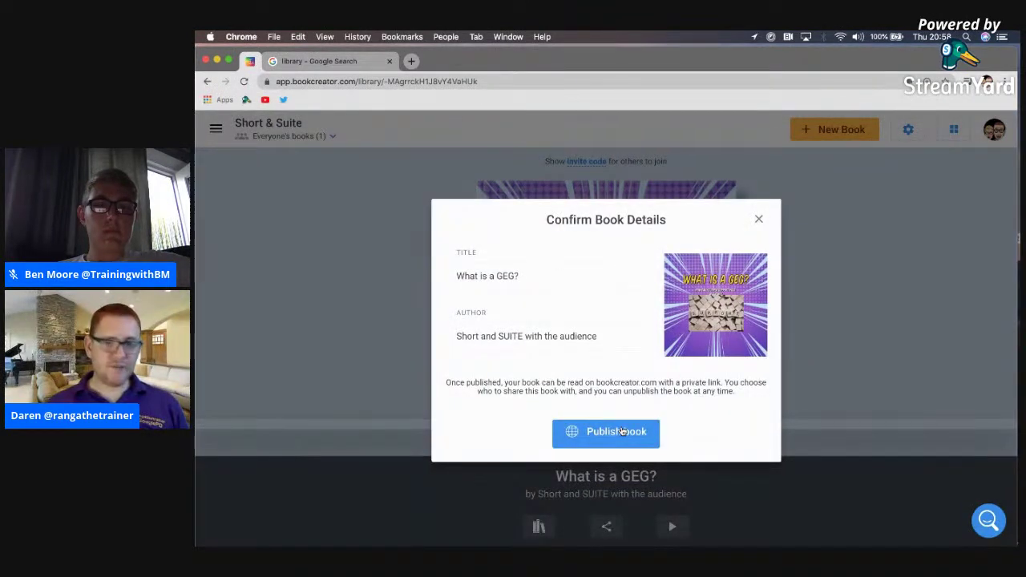
{"action": "left_click", "coordinate": [622, 431]}
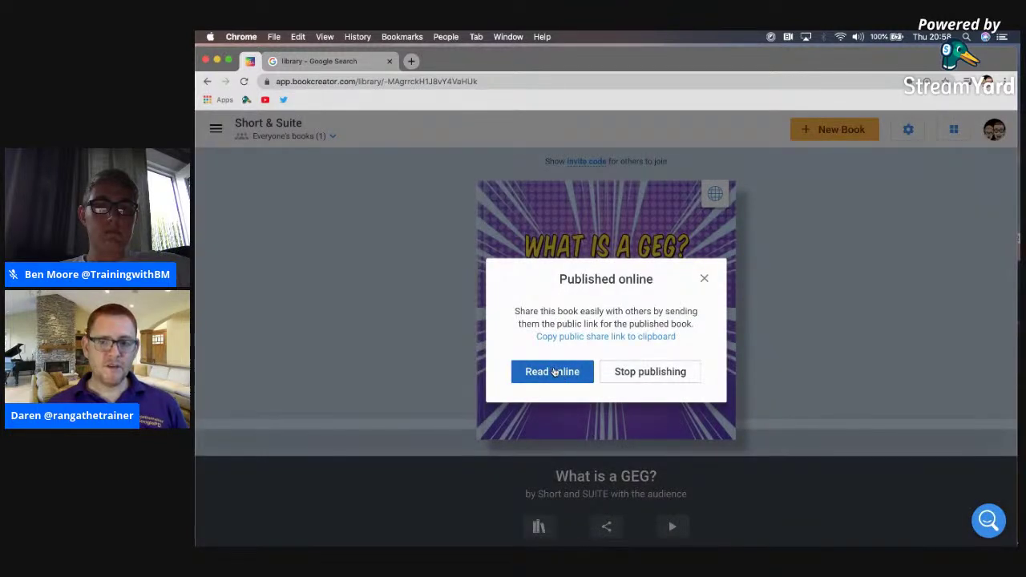
Open the published book for online reading, and play and pause the sound clip beside the Physical Wellbeing heading
{"action": "left_click", "coordinate": [552, 371]}
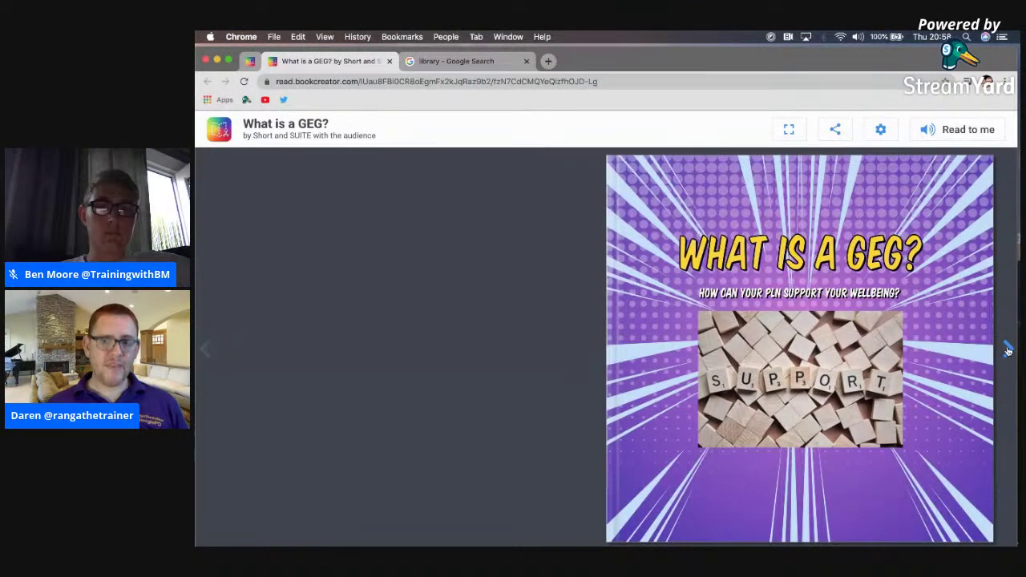
{"action": "left_click", "coordinate": [1008, 350]}
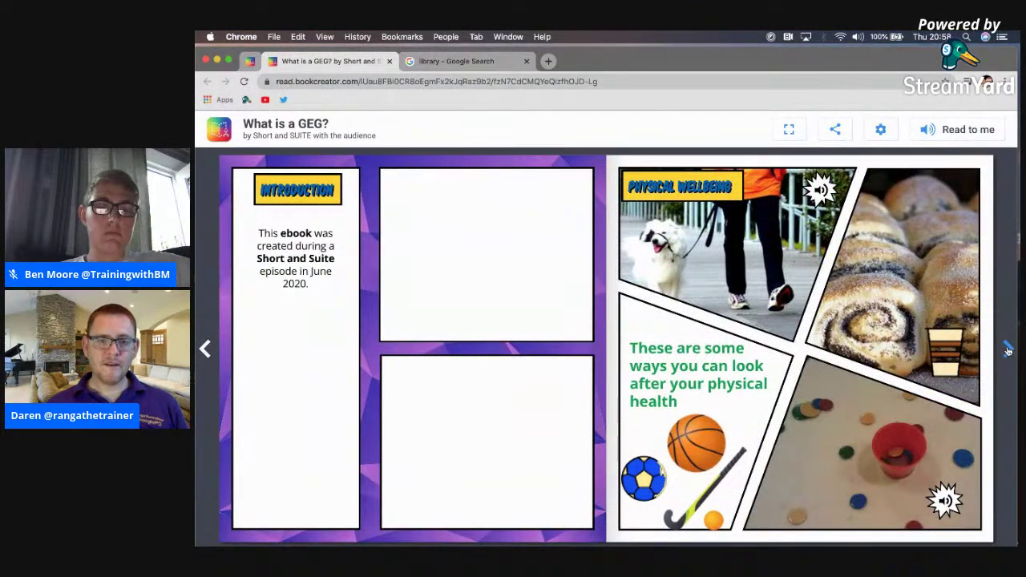
{"action": "left_click", "coordinate": [823, 189]}
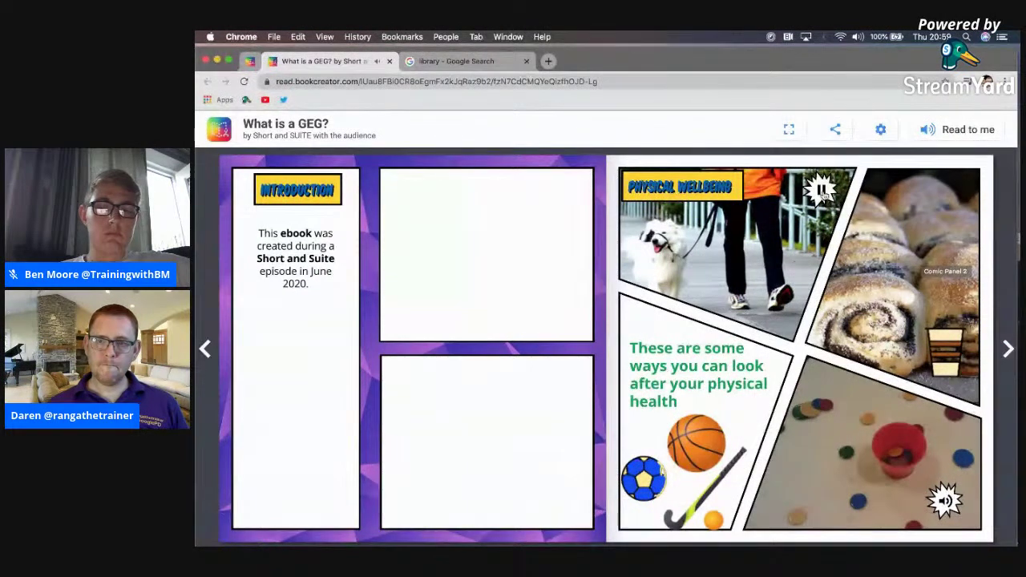
{"action": "left_click", "coordinate": [823, 192]}
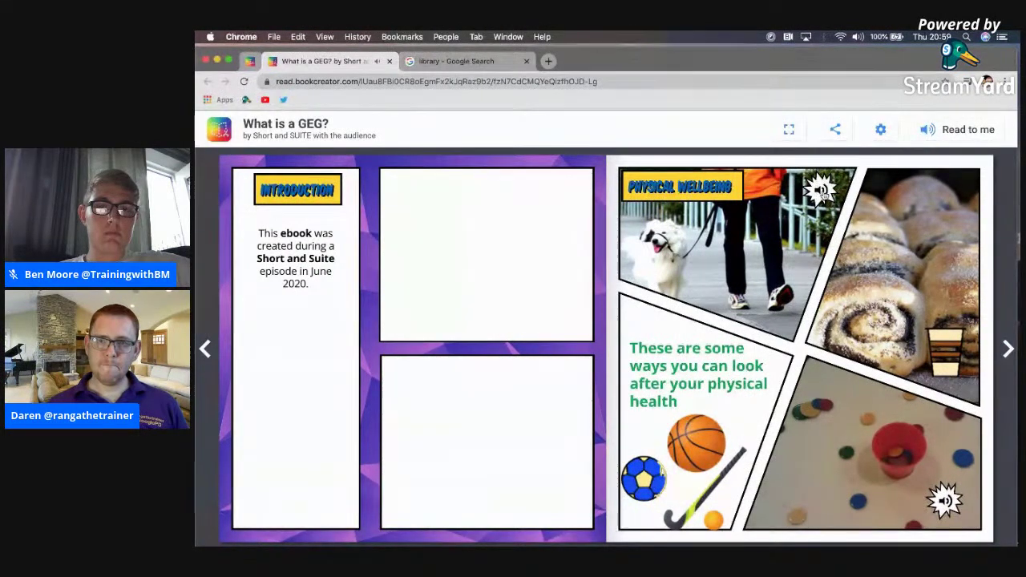
Page through the rest of the published book to its end and return to the cover
{"action": "left_click", "coordinate": [1004, 350]}
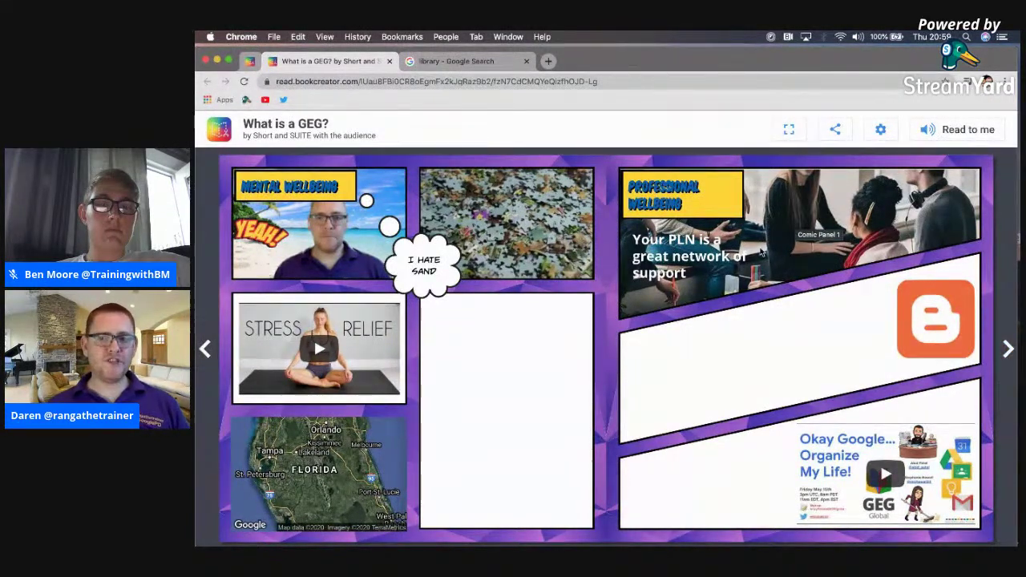
{"action": "left_click", "coordinate": [1010, 350]}
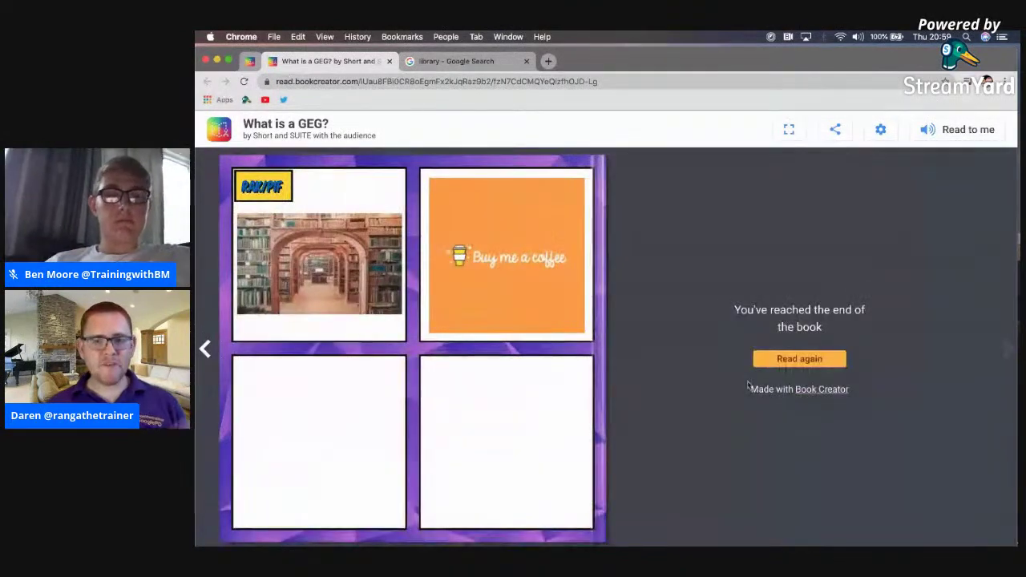
{"action": "left_click", "coordinate": [206, 350]}
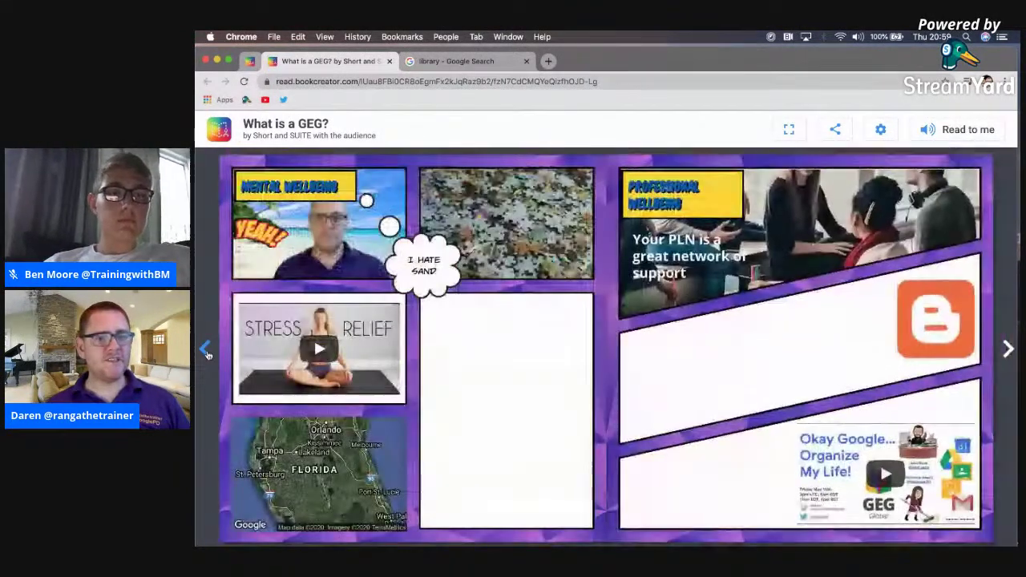
{"action": "left_click", "coordinate": [206, 350]}
{"action": "left_click", "coordinate": [206, 350]}
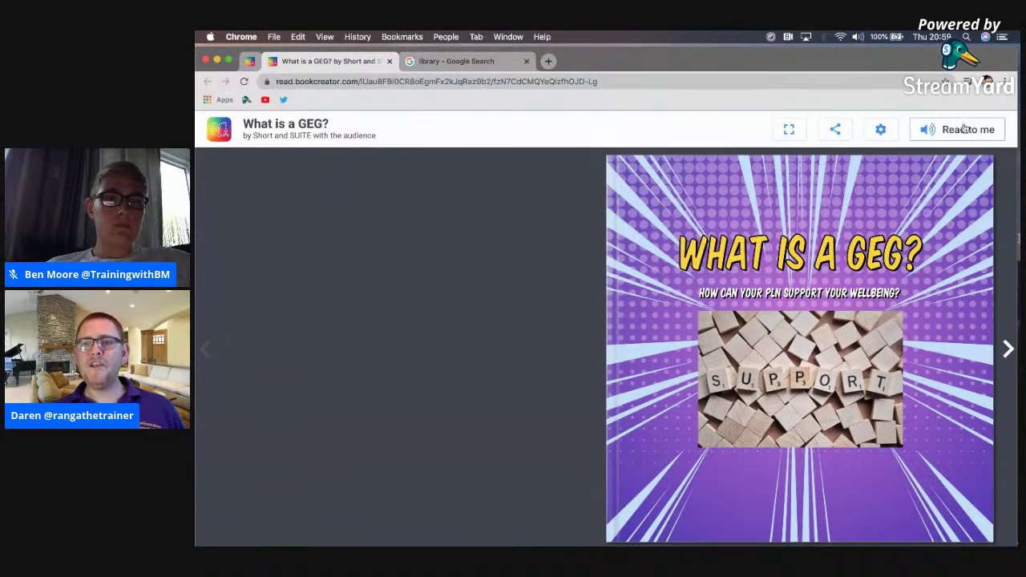
View the online reader's display and Read to me settings, and return to the Short & Suite library without the publishing dialog
{"action": "left_click", "coordinate": [879, 133]}
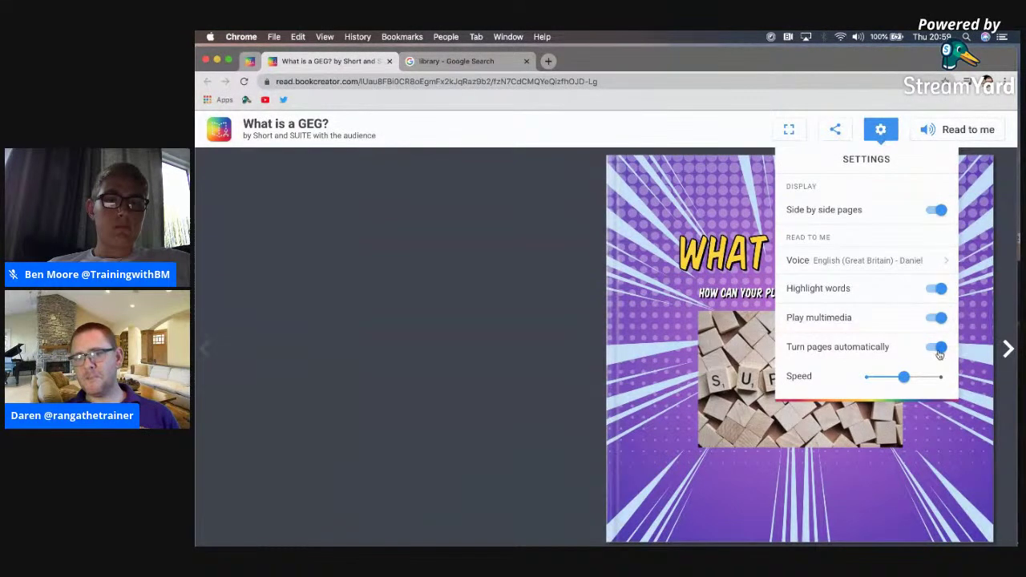
{"action": "left_click", "coordinate": [885, 128]}
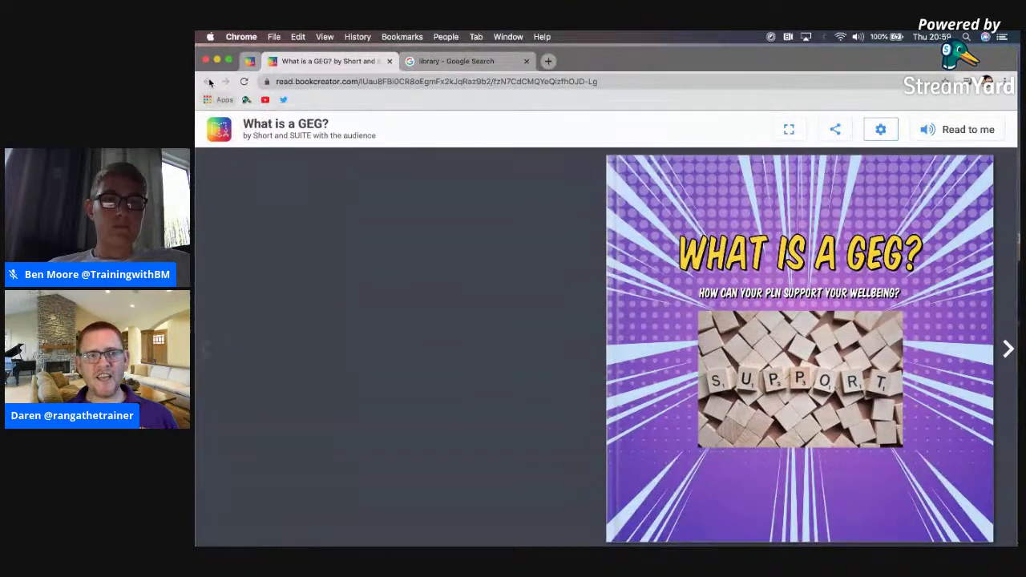
{"action": "left_click", "coordinate": [250, 61]}
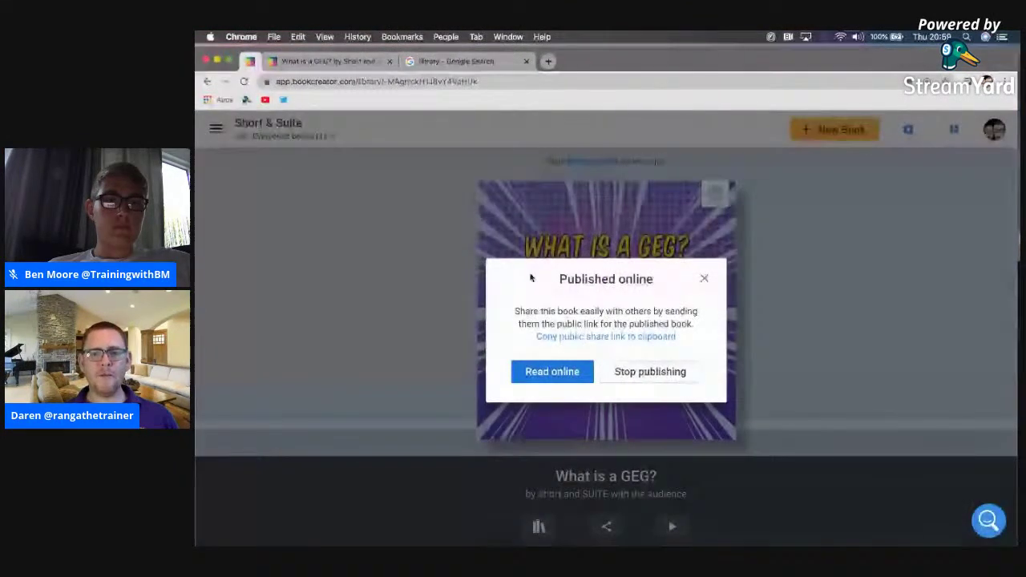
{"action": "left_click", "coordinate": [705, 280]}
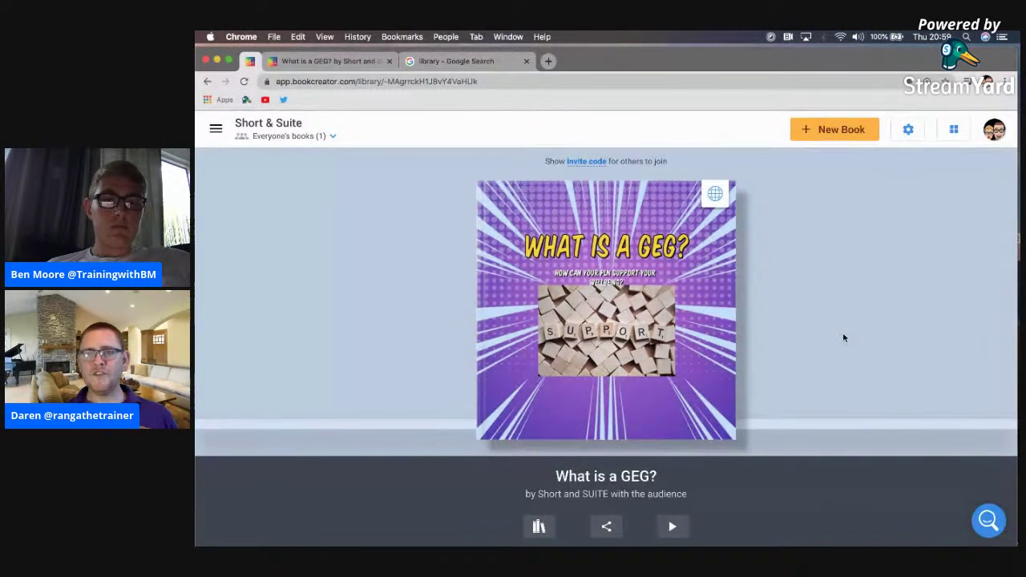
Switch to the minimized browser window with the RangaNation library and position it in view
{"action": "double_click", "coordinate": [1006, 66]}
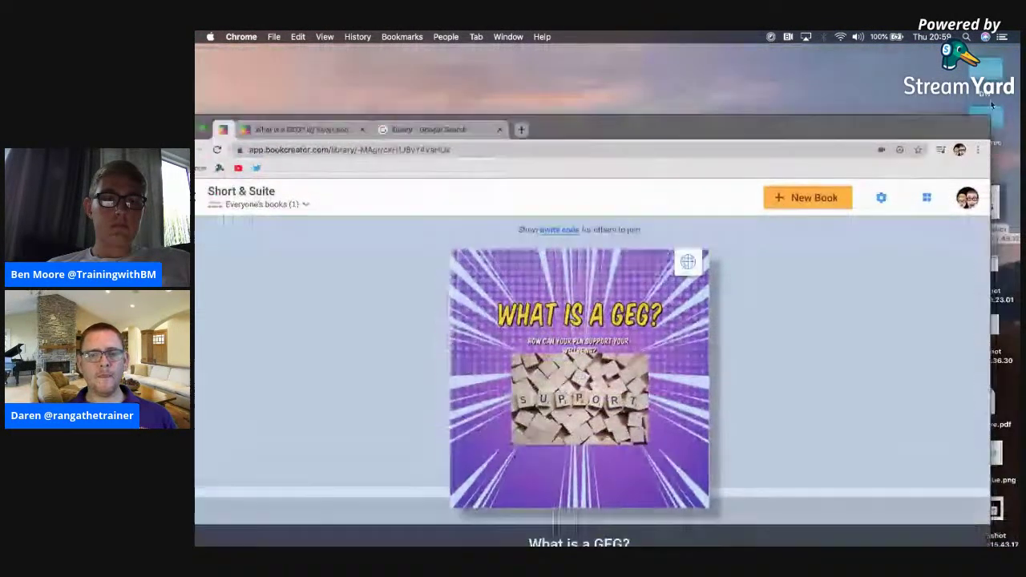
{"action": "double_click", "coordinate": [1005, 66]}
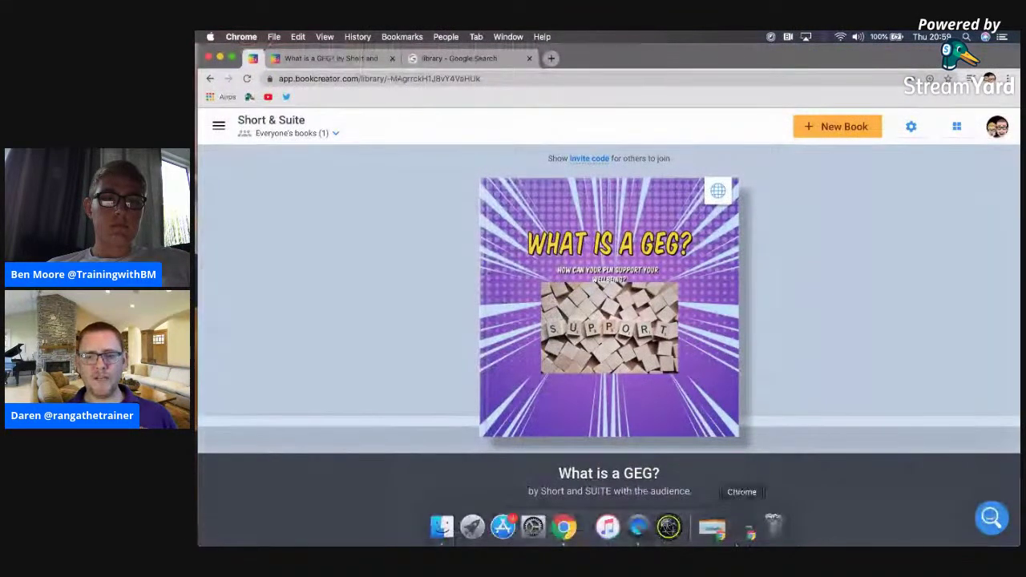
{"action": "left_click", "coordinate": [712, 531]}
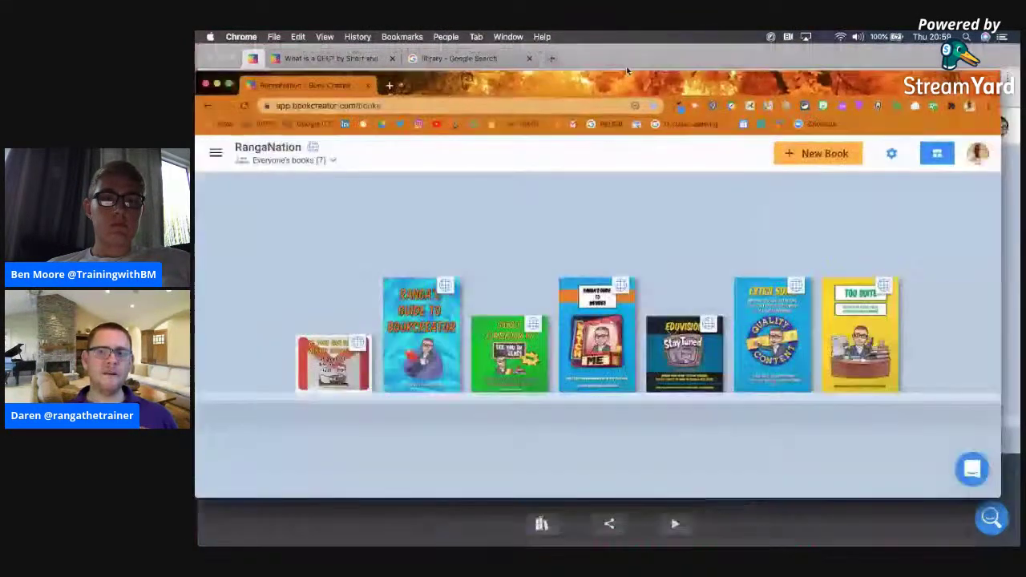
{"action": "left_click_drag", "start_coordinate": [622, 86], "coordinate": [636, 85]}
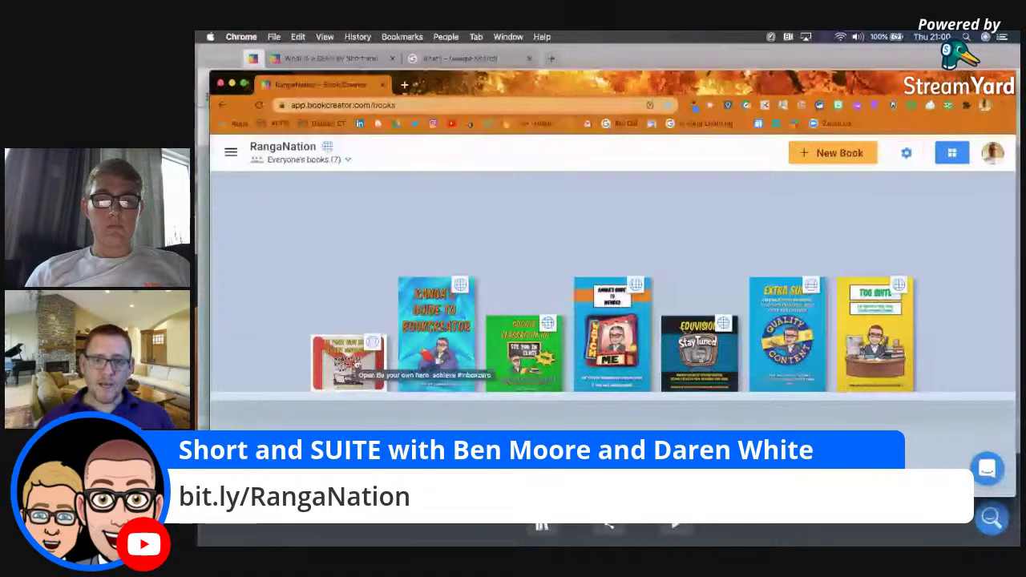
Open the published "Google Classroom 101" book from the RangaNation library for online reading
{"action": "left_click", "coordinate": [532, 363]}
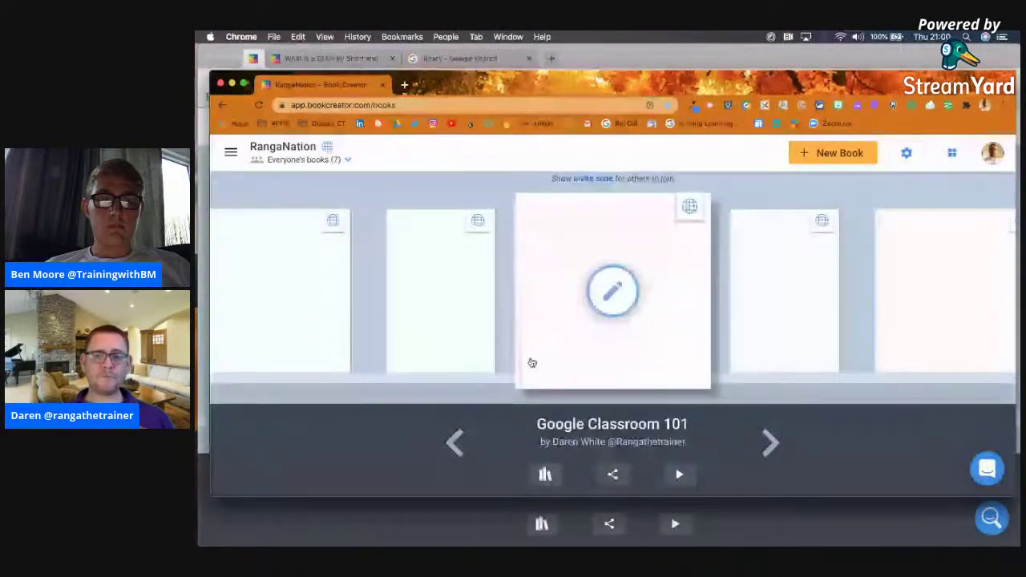
{"action": "left_click", "coordinate": [649, 351]}
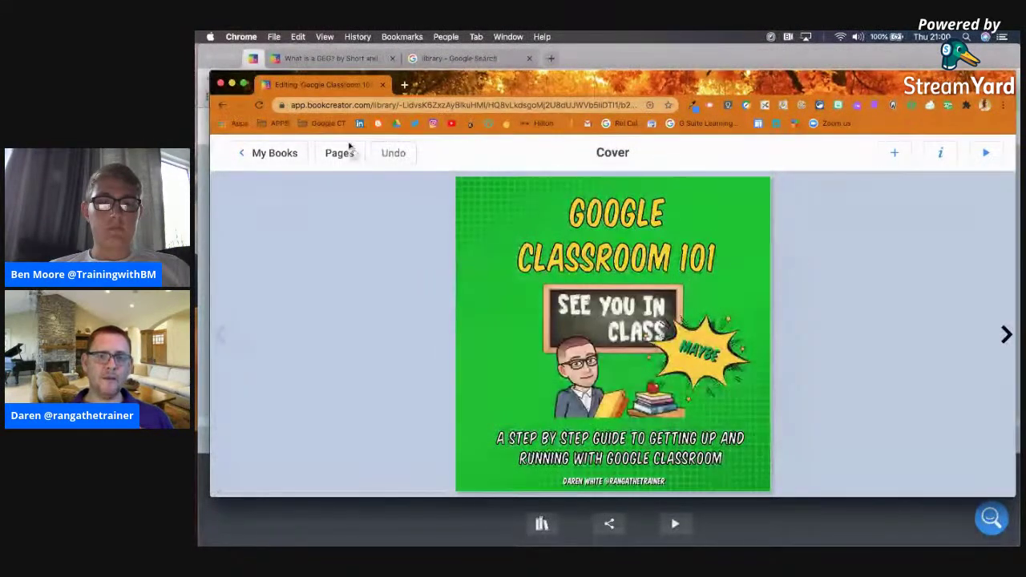
{"action": "left_click", "coordinate": [255, 154]}
{"action": "left_click", "coordinate": [689, 207]}
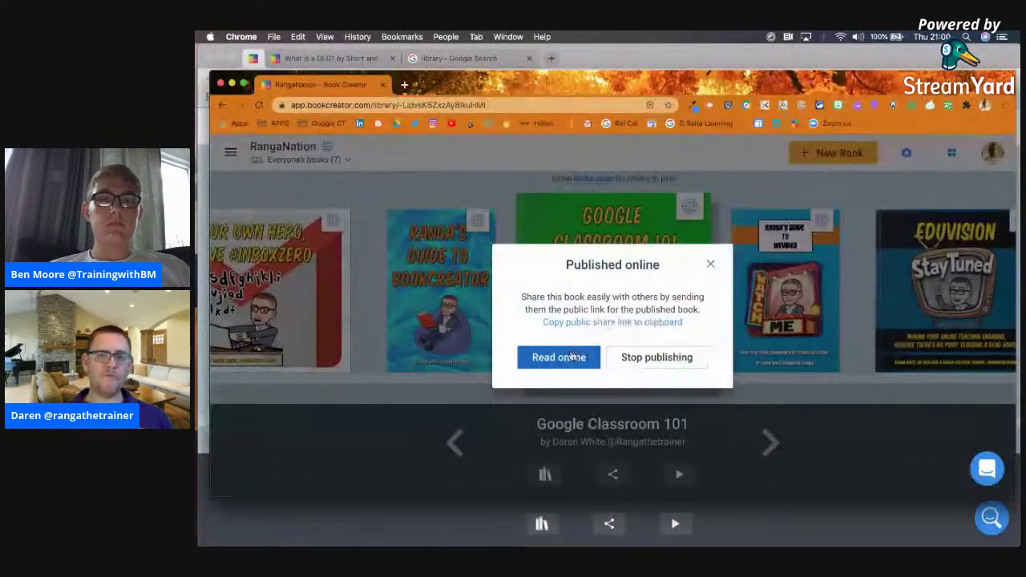
{"action": "left_click", "coordinate": [570, 356]}
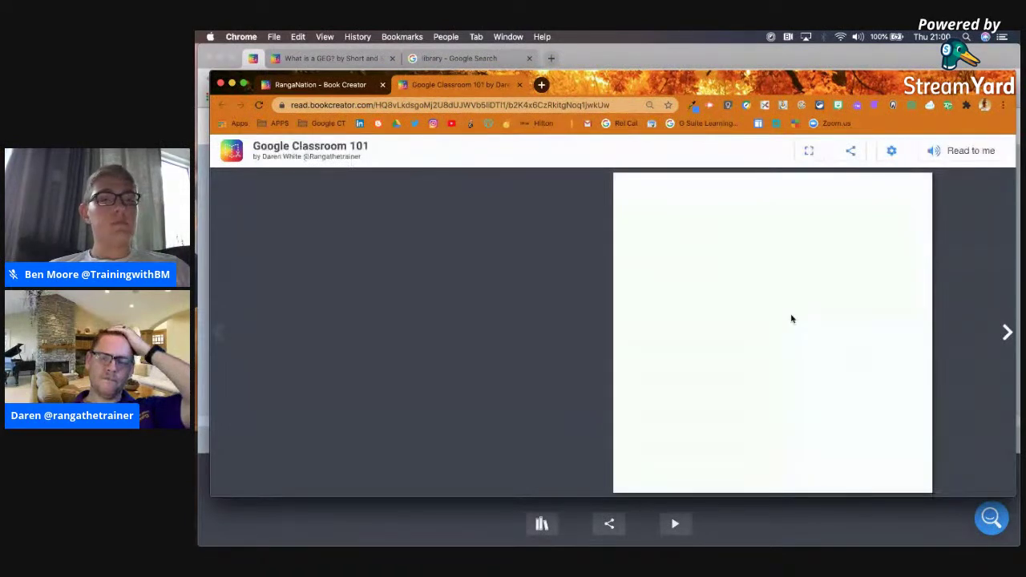
Page through Google Classroom 101 to the Creating Content section, and play its embedded video briefly before closing it
{"action": "left_click", "coordinate": [1006, 332]}
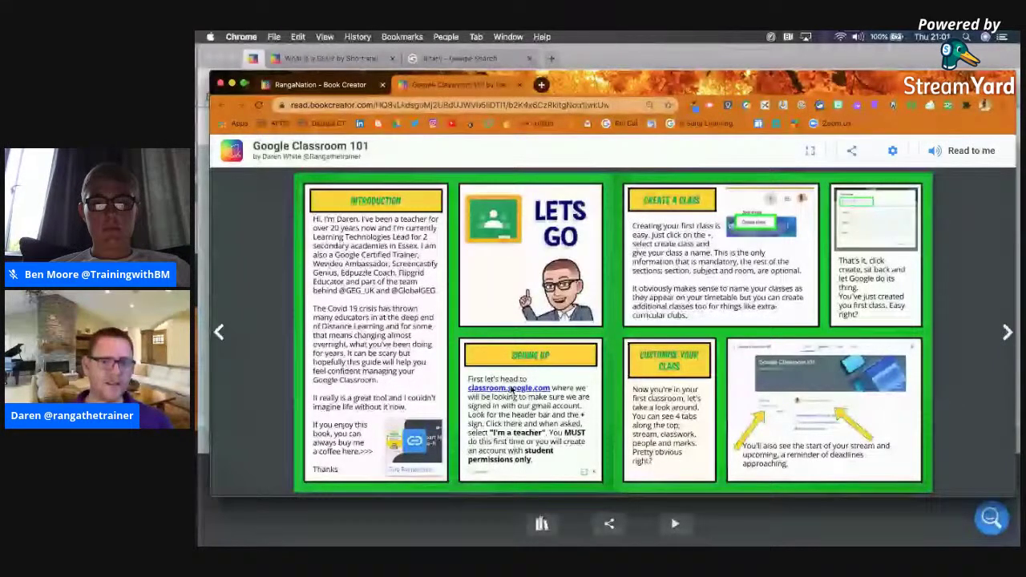
{"action": "left_click", "coordinate": [1004, 331]}
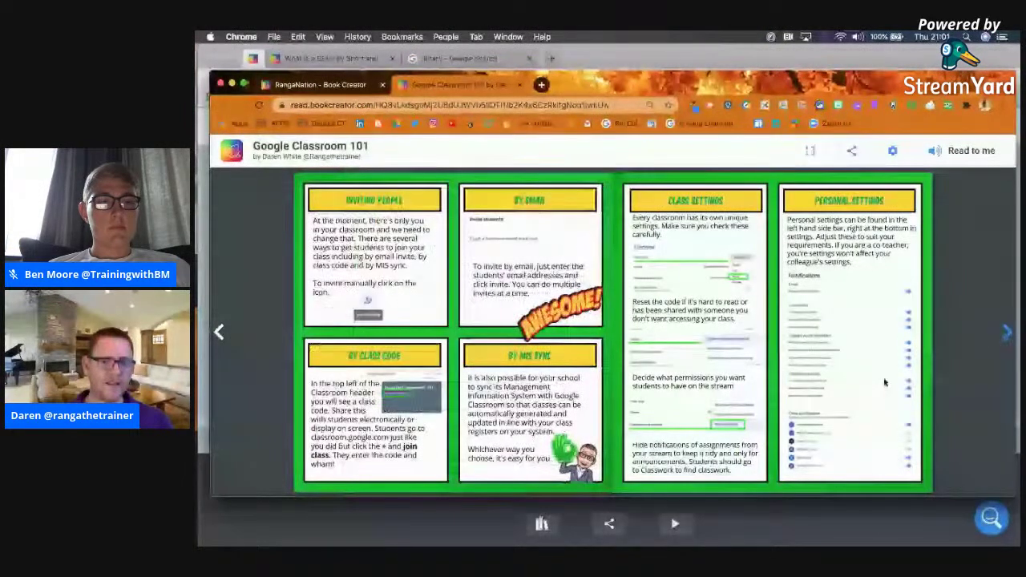
{"action": "left_click", "coordinate": [1006, 333]}
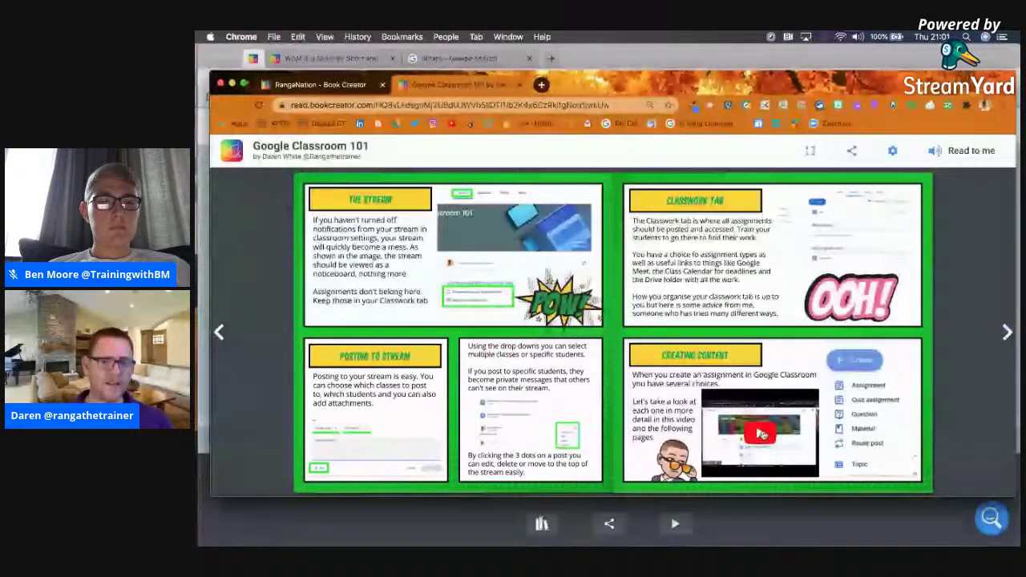
{"action": "left_click", "coordinate": [761, 434]}
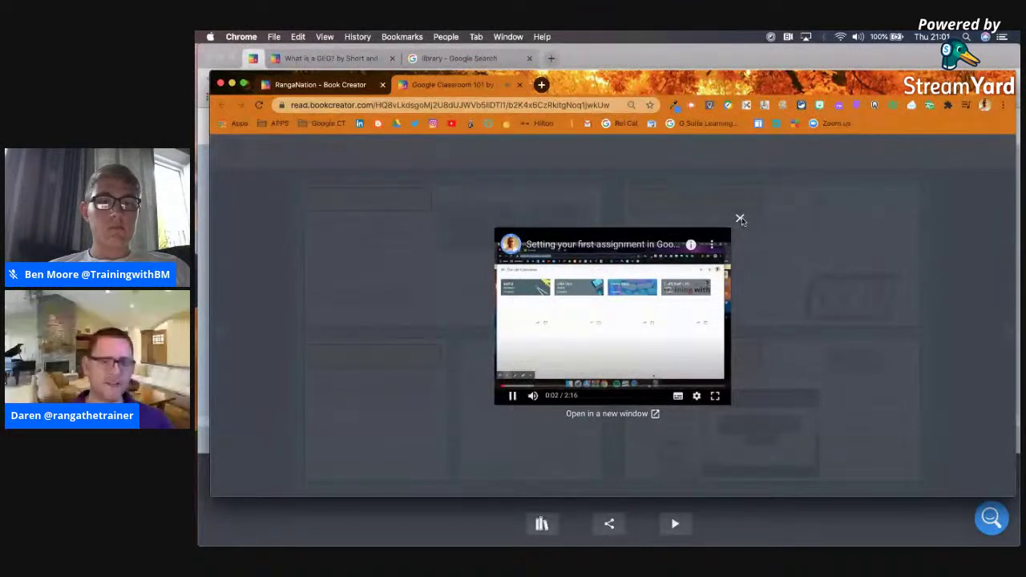
{"action": "left_click", "coordinate": [740, 219]}
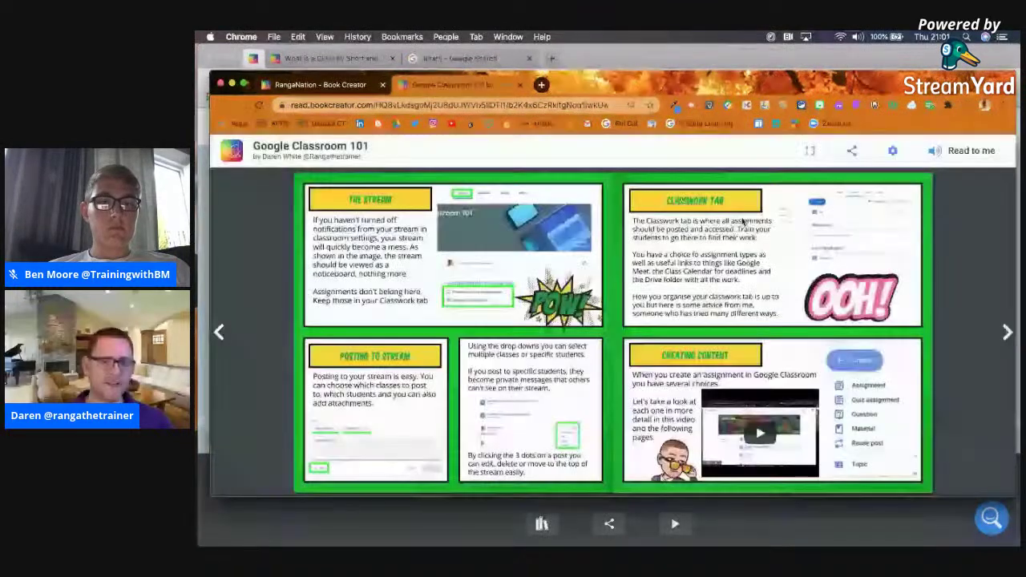
Examine the remaining Google Classroom 101 pages from Assignment through to Hand In and Comment Bank
{"action": "left_click", "coordinate": [1005, 332]}
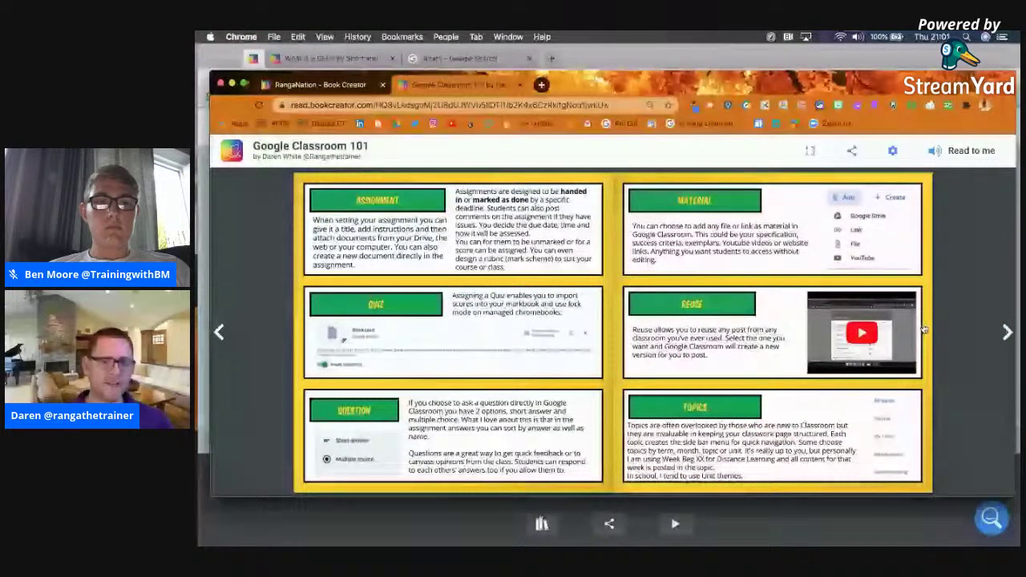
{"action": "key", "text": "Right"}
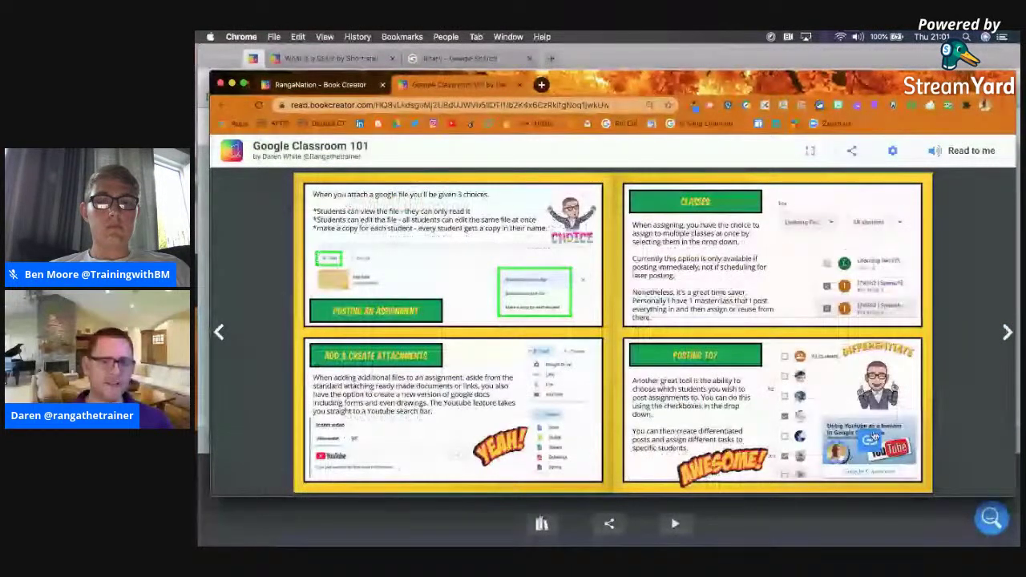
{"action": "left_click", "coordinate": [988, 335]}
{"action": "left_click", "coordinate": [988, 335]}
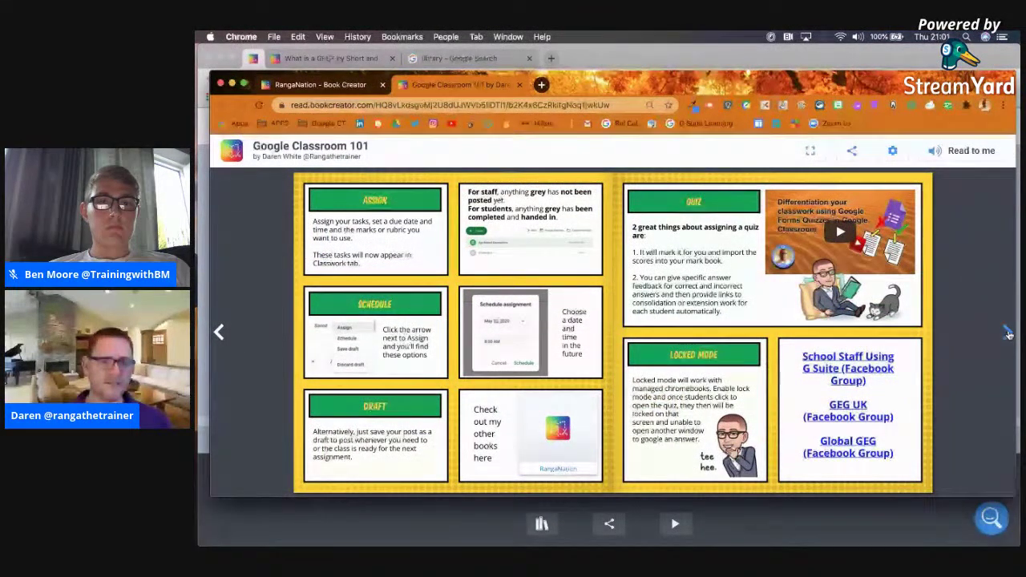
{"action": "left_click", "coordinate": [1008, 333]}
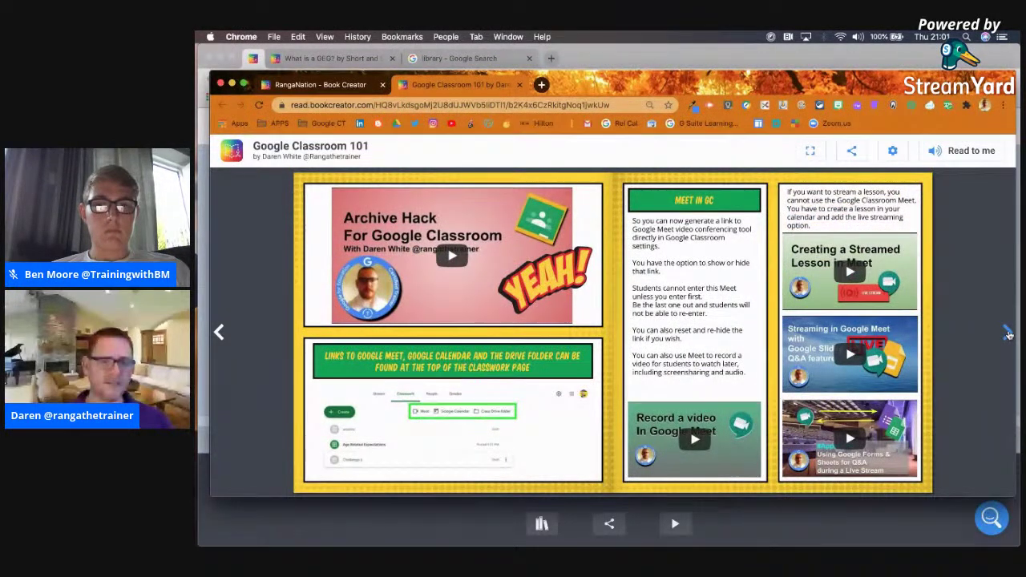
{"action": "left_click", "coordinate": [1008, 333]}
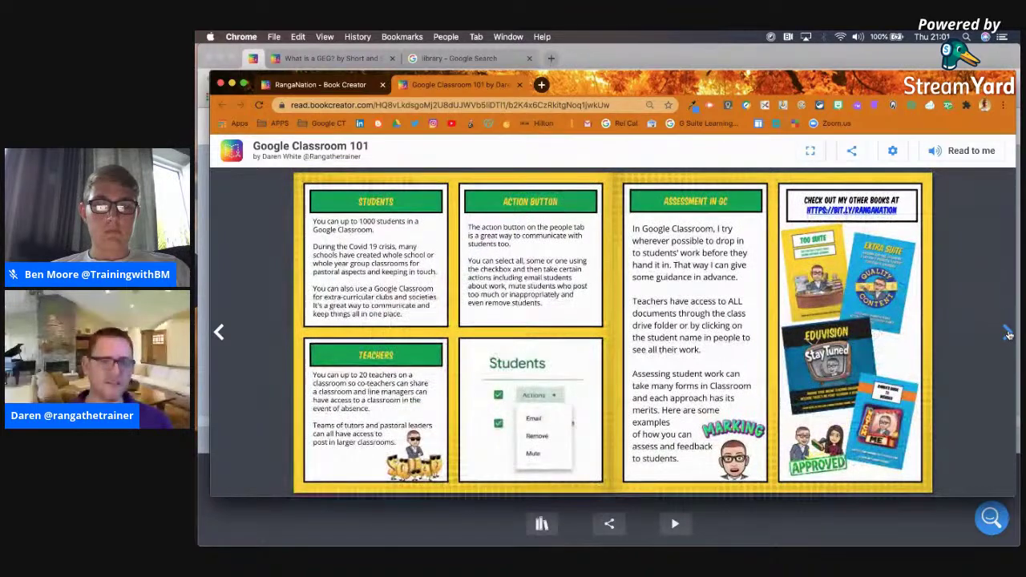
{"action": "left_click", "coordinate": [1008, 333]}
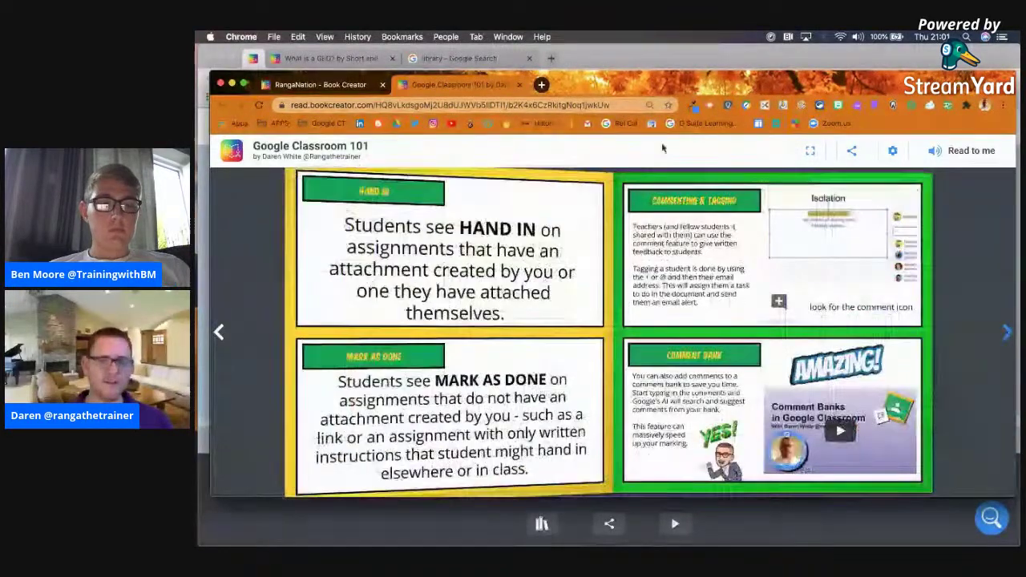